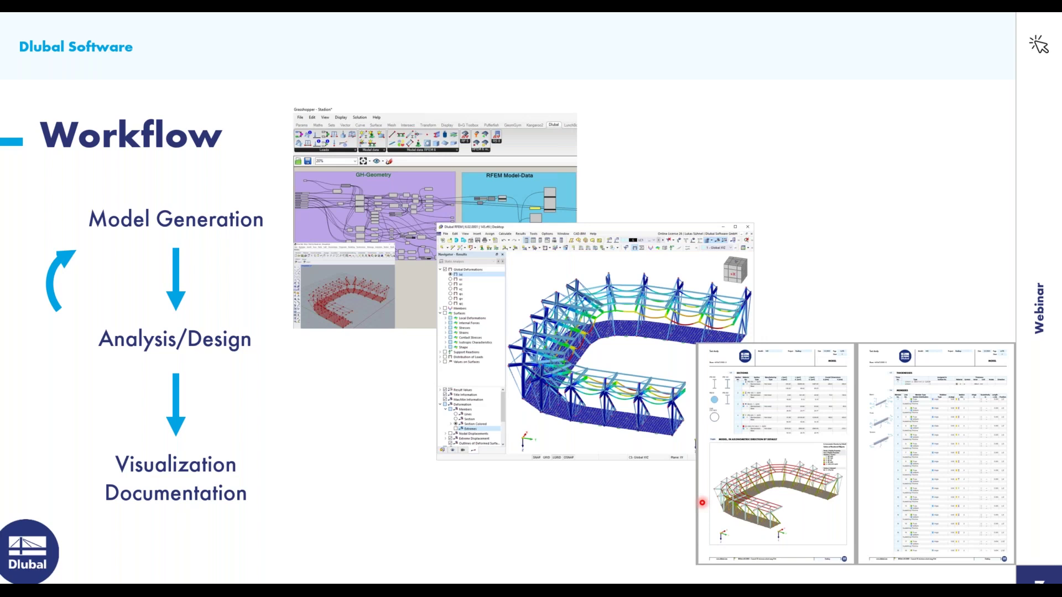
# Step: Switch from the slide show to the Rhino.3dm model in Rhino and the Rhino Example Import model in RFEM, side by side
pyautogui.press('super+Tab')
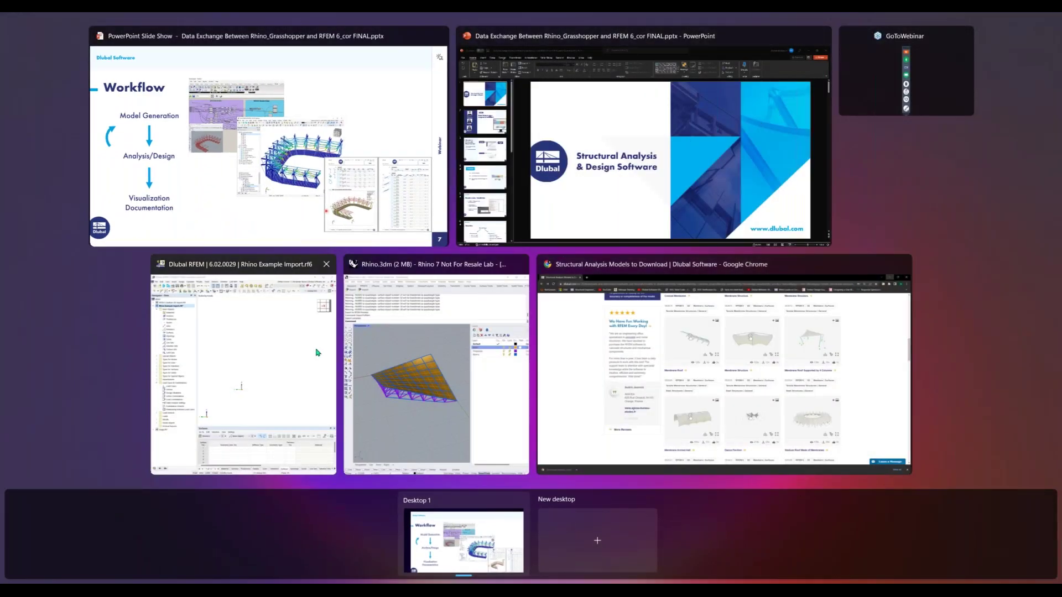
pyautogui.click(394, 356)
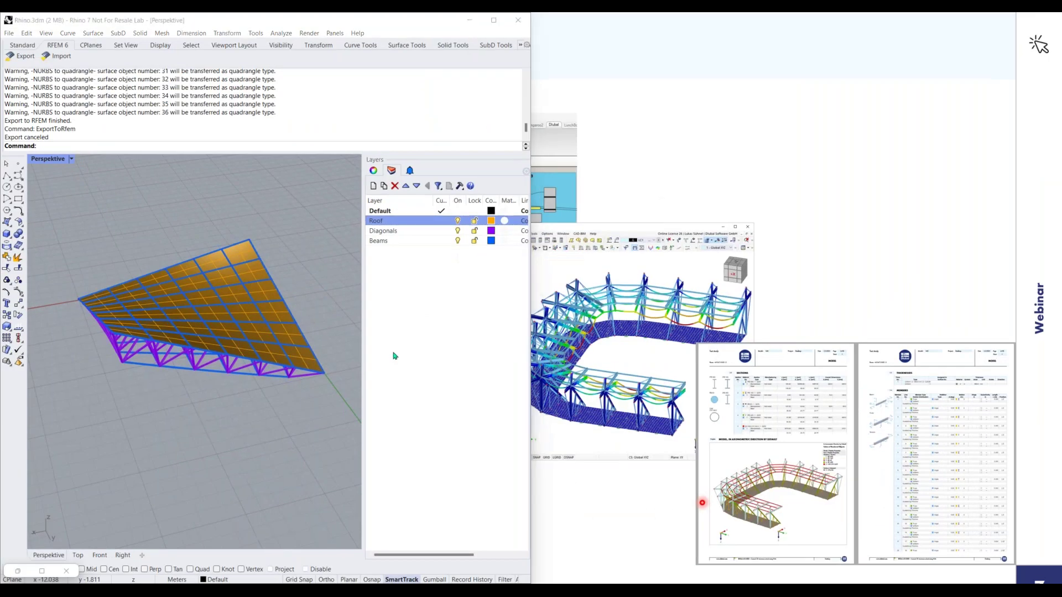
pyautogui.press('super+Tab')
pyautogui.click(422, 358)
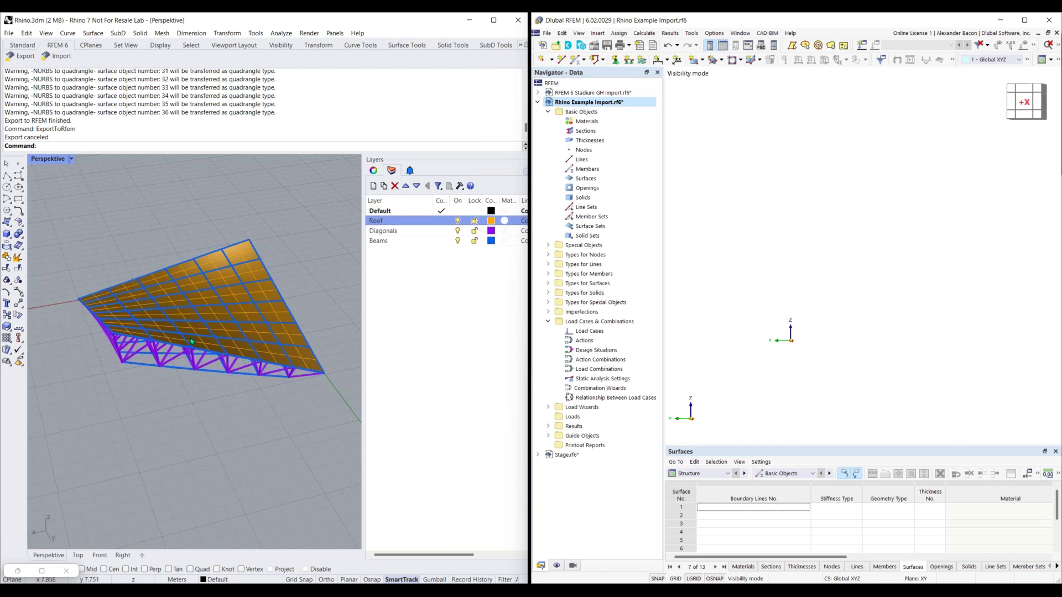
# Step: Select the lower chord beam in the Rhino model and examine its geometry type in the detailed object description
pyautogui.moveTo(226, 410); pyautogui.dragTo(249, 338, button='right')
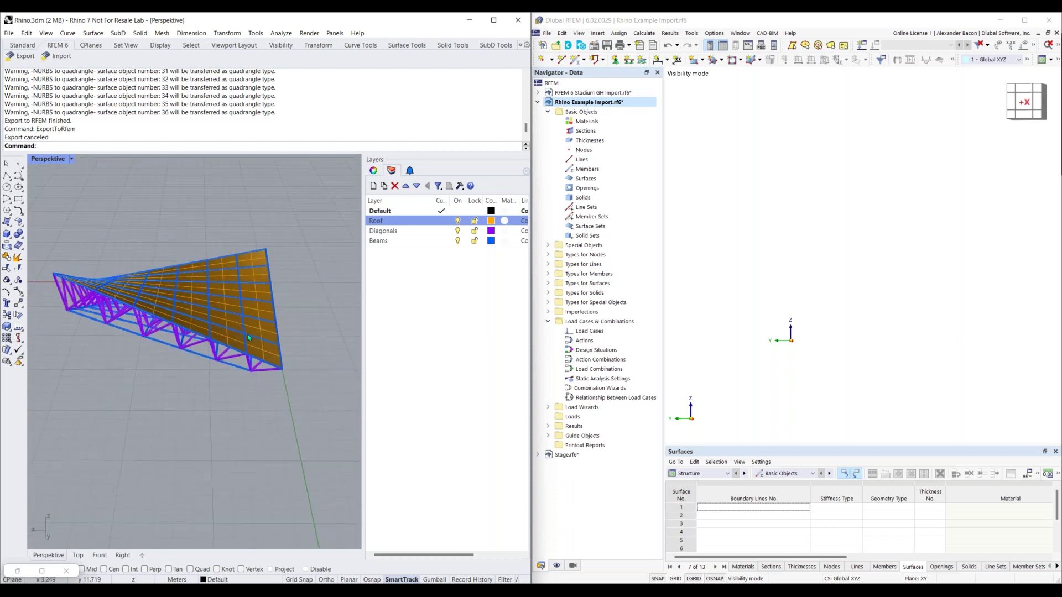
pyautogui.scroll(3, 249, 338)
pyautogui.click(243, 339)
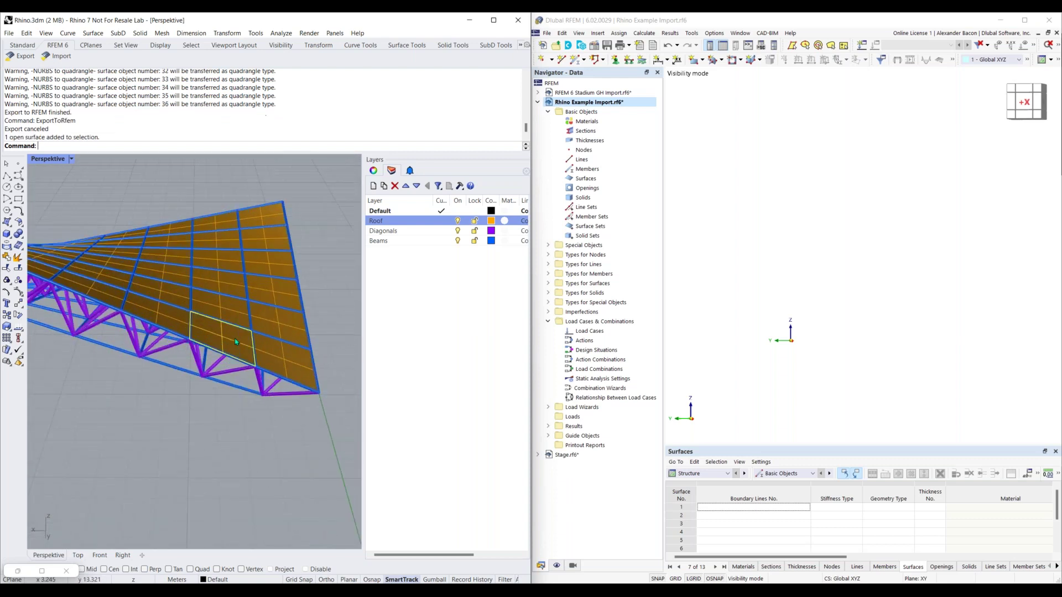
pyautogui.click(165, 363)
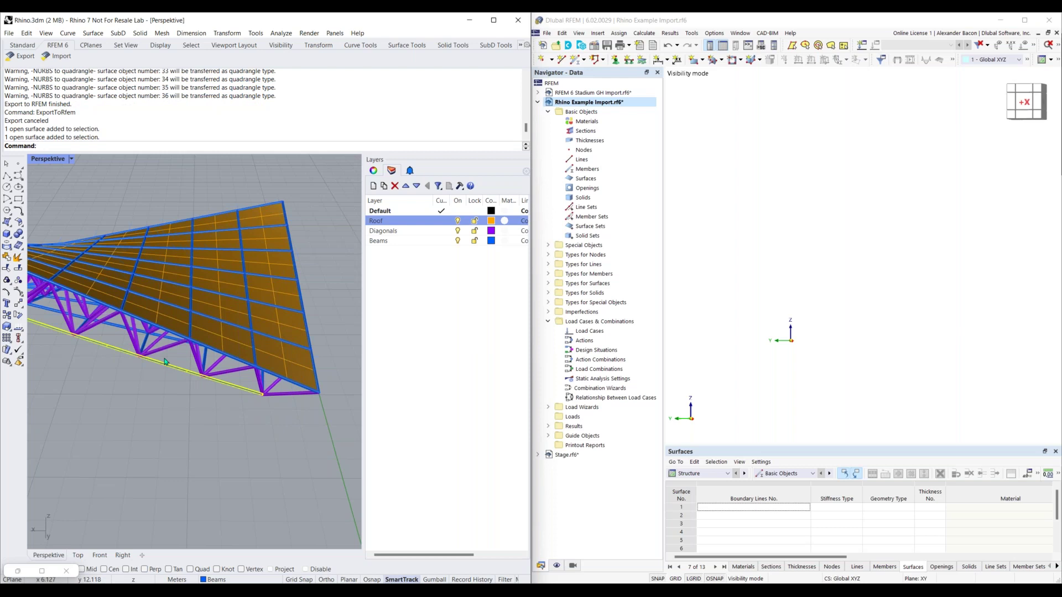
pyautogui.scroll(2, 131, 365)
pyautogui.click(374, 171)
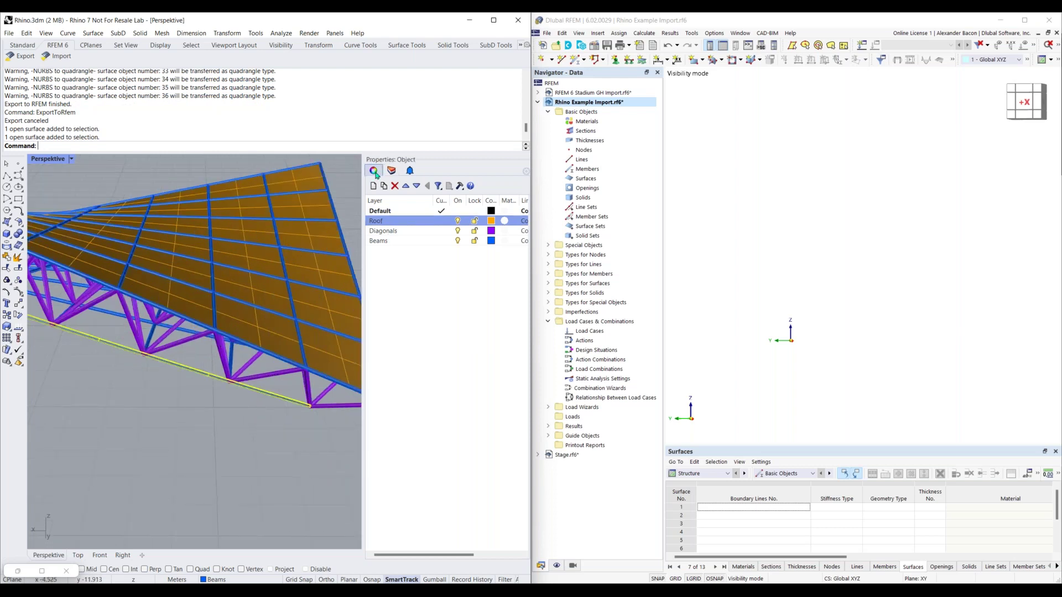
pyautogui.click(446, 428)
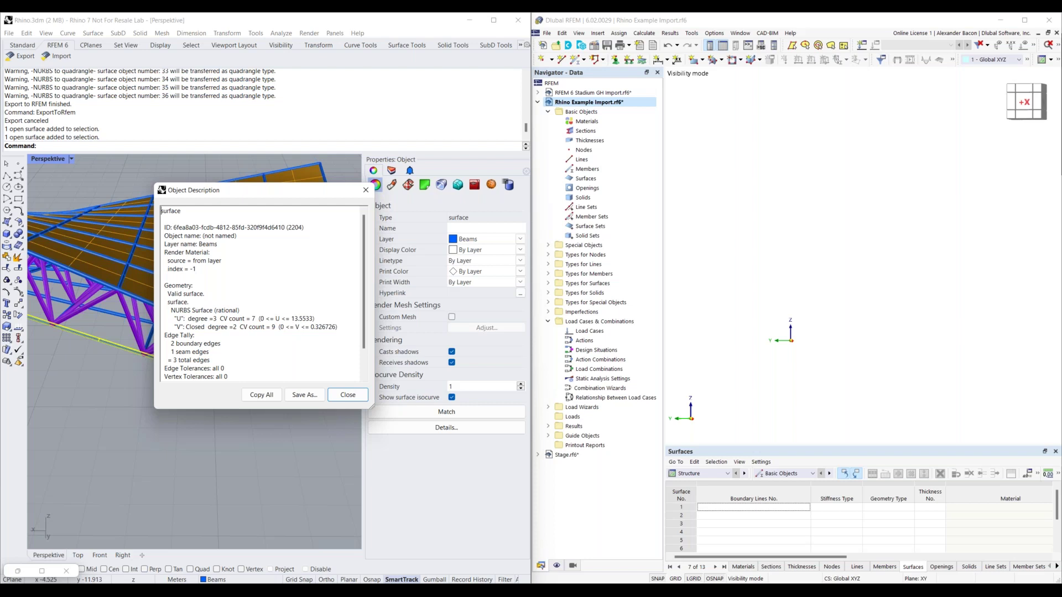
pyautogui.moveTo(171, 310); pyautogui.dragTo(240, 311)
pyautogui.click(335, 395)
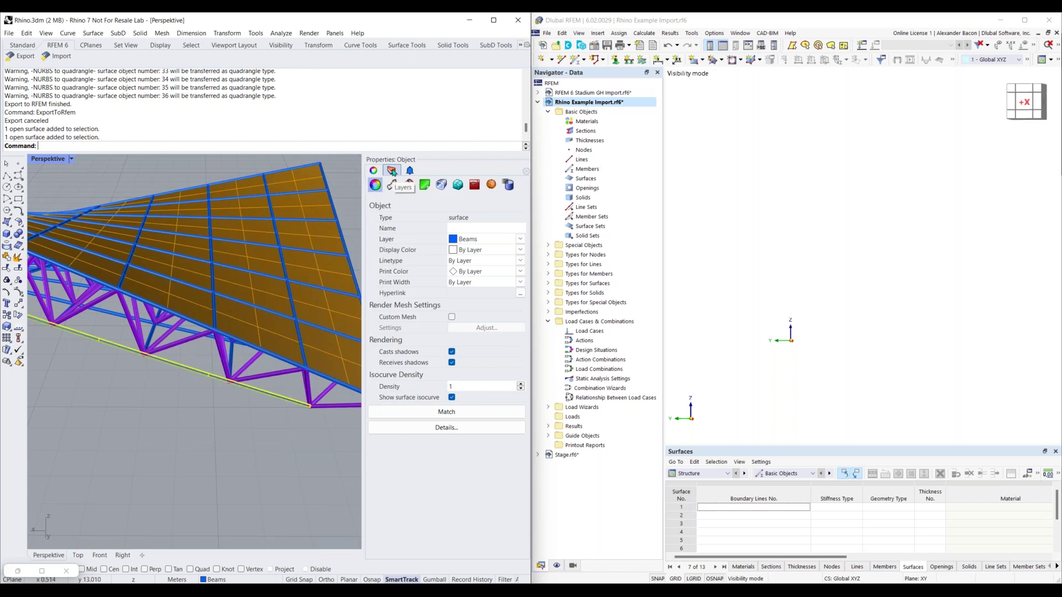
# Step: Toggle the visibility of the Roof, Diagonals and Beams layers off and on to see what each contains
pyautogui.click(393, 172)
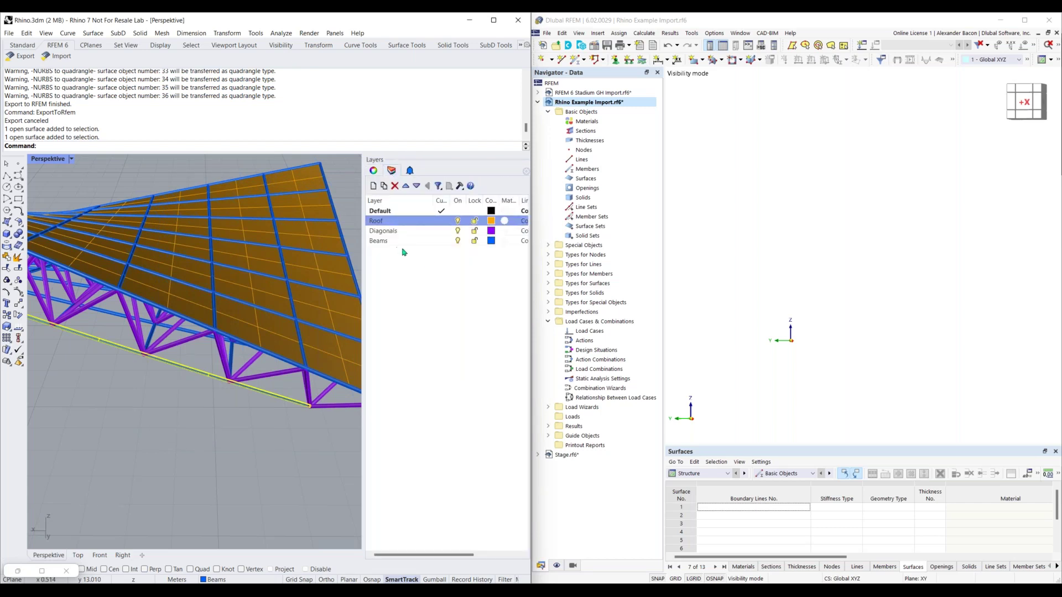
pyautogui.click(457, 221)
pyautogui.click(457, 221)
pyautogui.click(458, 230)
pyautogui.click(458, 231)
pyautogui.click(458, 241)
pyautogui.click(458, 241)
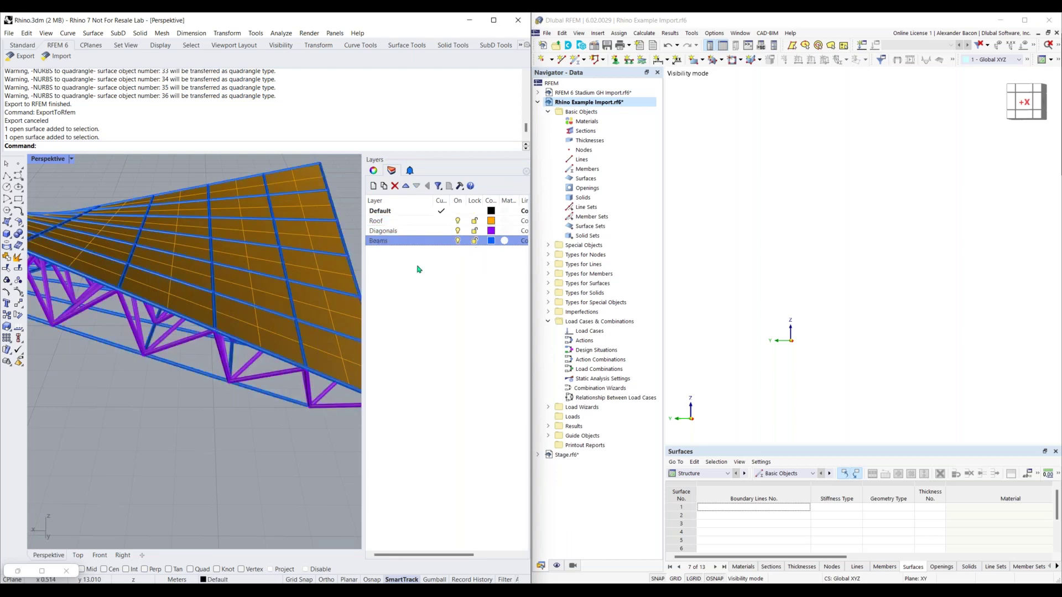
# Step: Start an export from Rhino to RFEM 6 and set the export mode to Overwrite
pyautogui.scroll(-3, 203, 453)
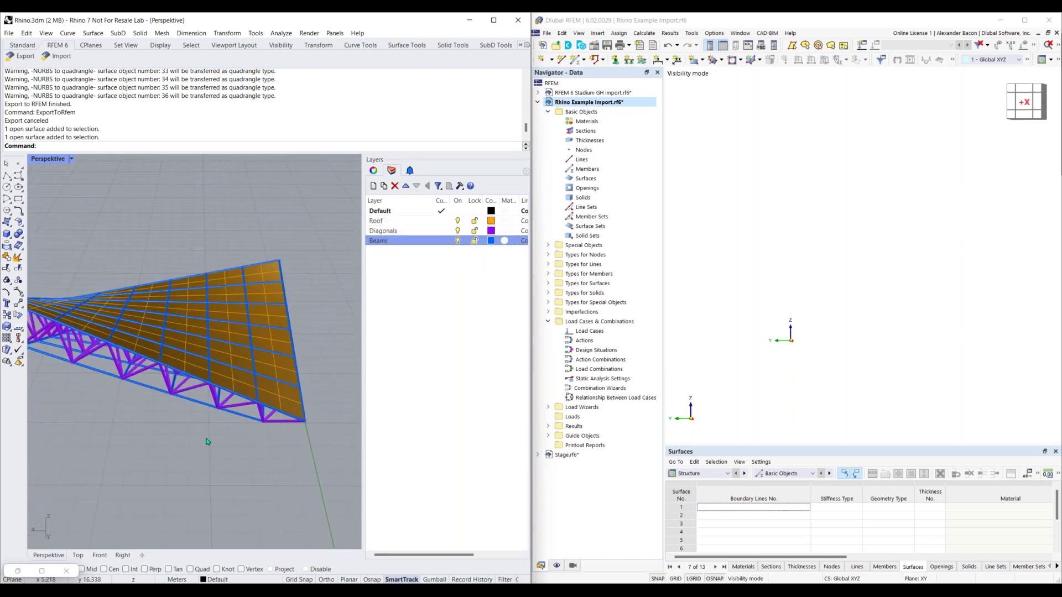
pyautogui.scroll(-2, 151, 402)
pyautogui.moveTo(137, 409); pyautogui.dragTo(242, 403, button='right')
pyautogui.scroll(2, 155, 399)
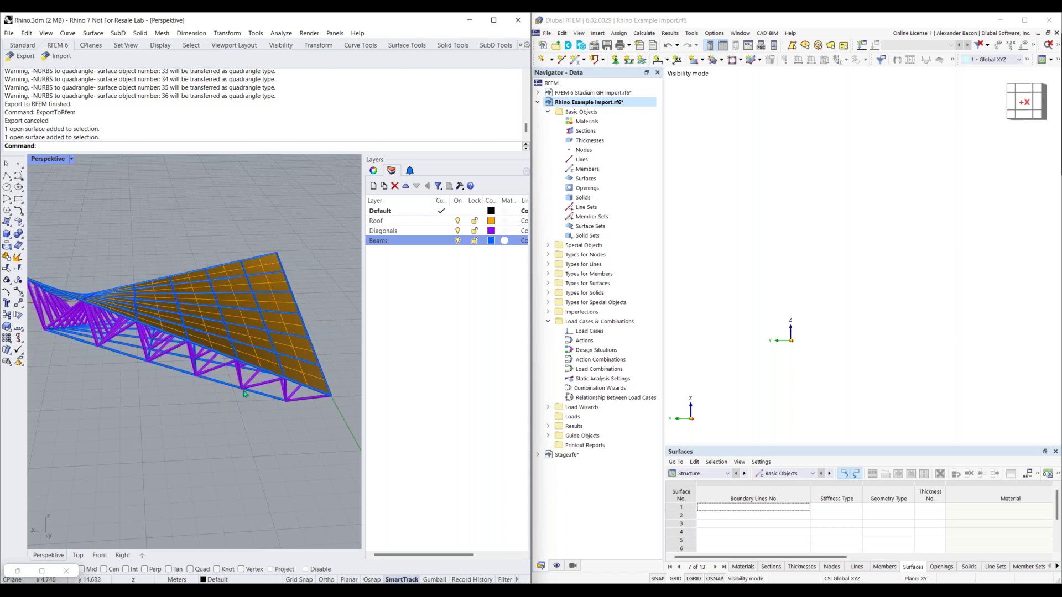
pyautogui.click(521, 46)
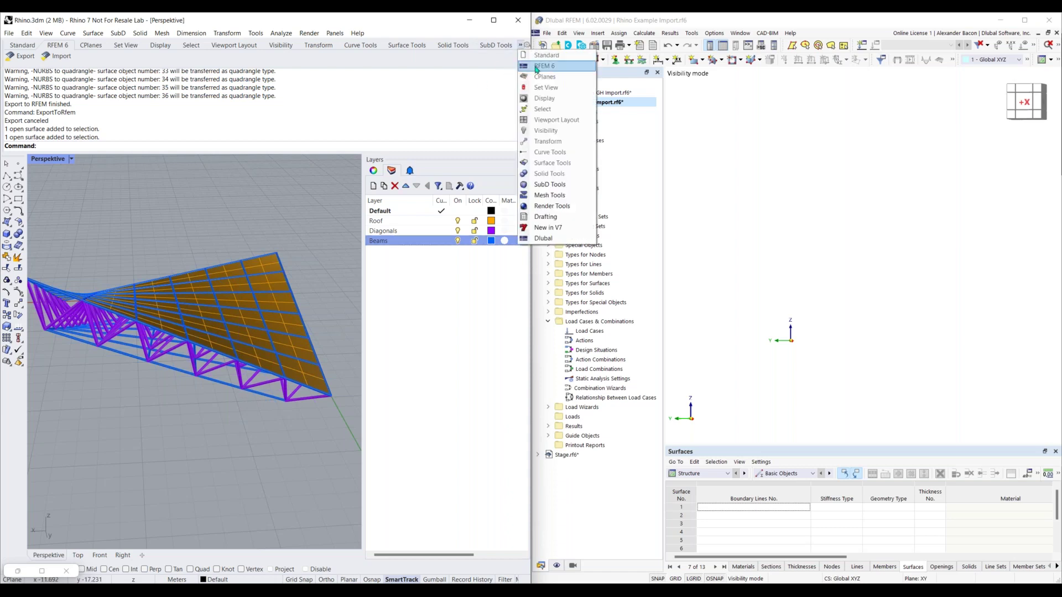
pyautogui.click(539, 67)
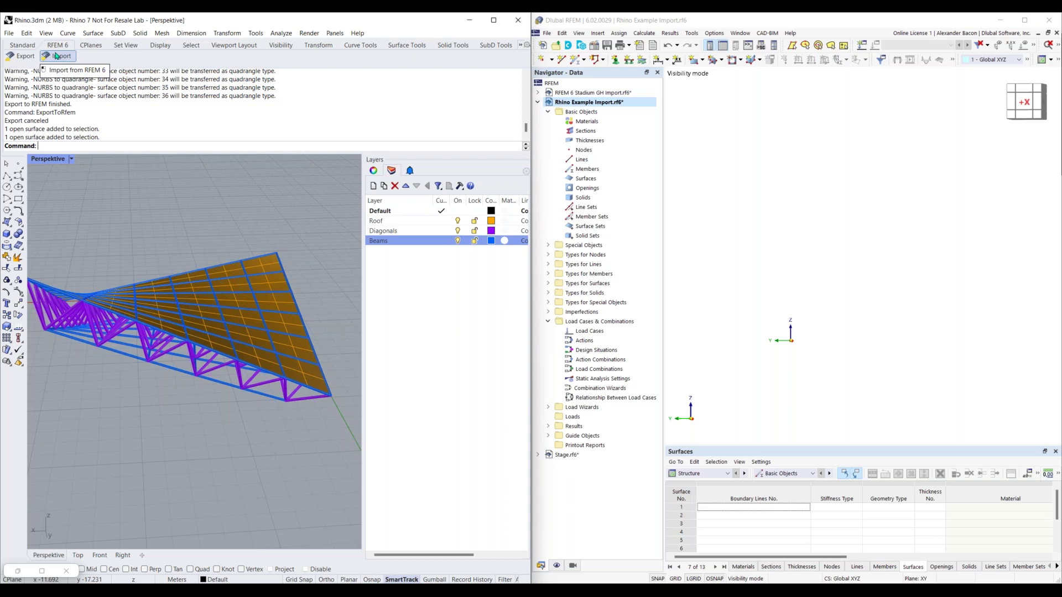
pyautogui.click(24, 56)
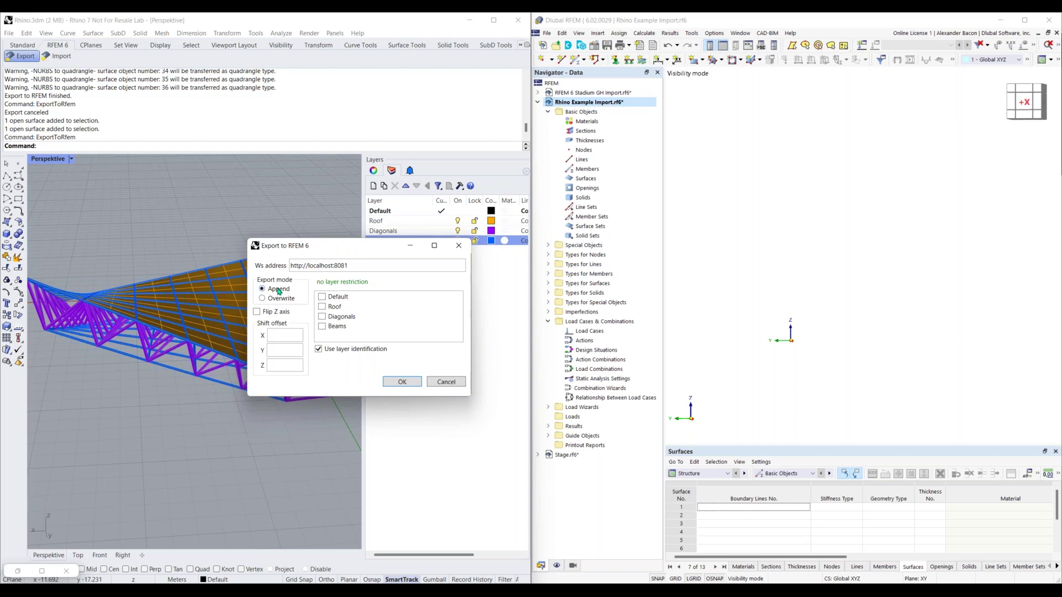
pyautogui.click(280, 299)
# Step: Restrict the export to the Roof and Diagonals layers
pyautogui.click(282, 351)
pyautogui.click(329, 328)
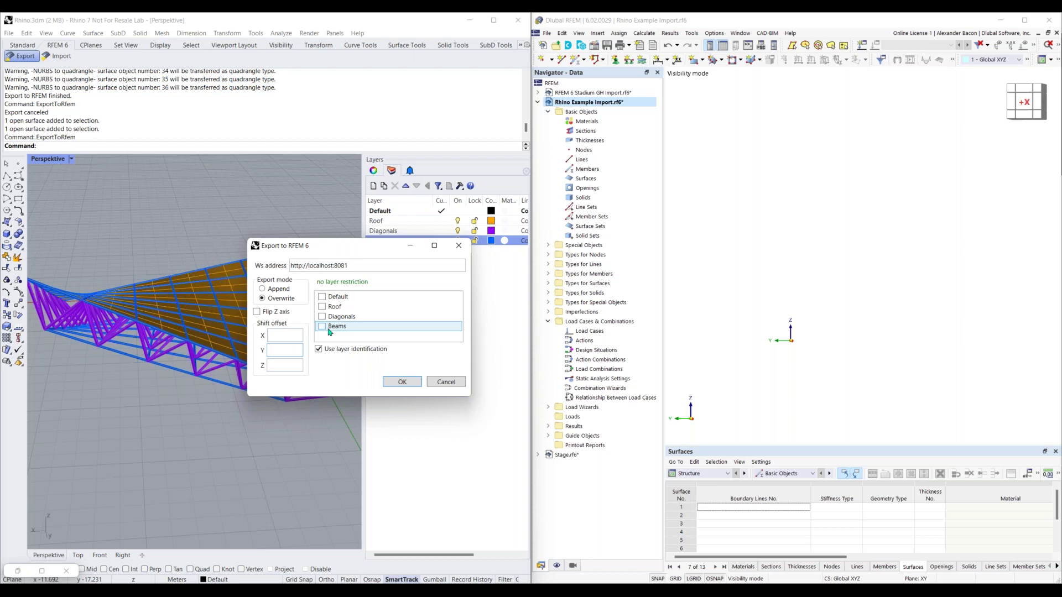
pyautogui.click(336, 319)
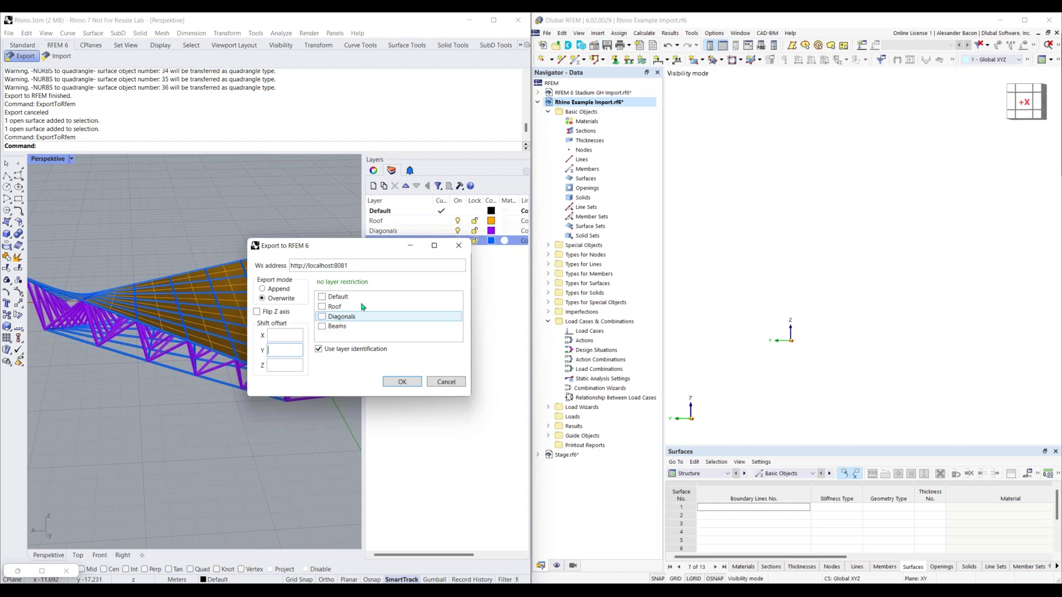
pyautogui.click(338, 309)
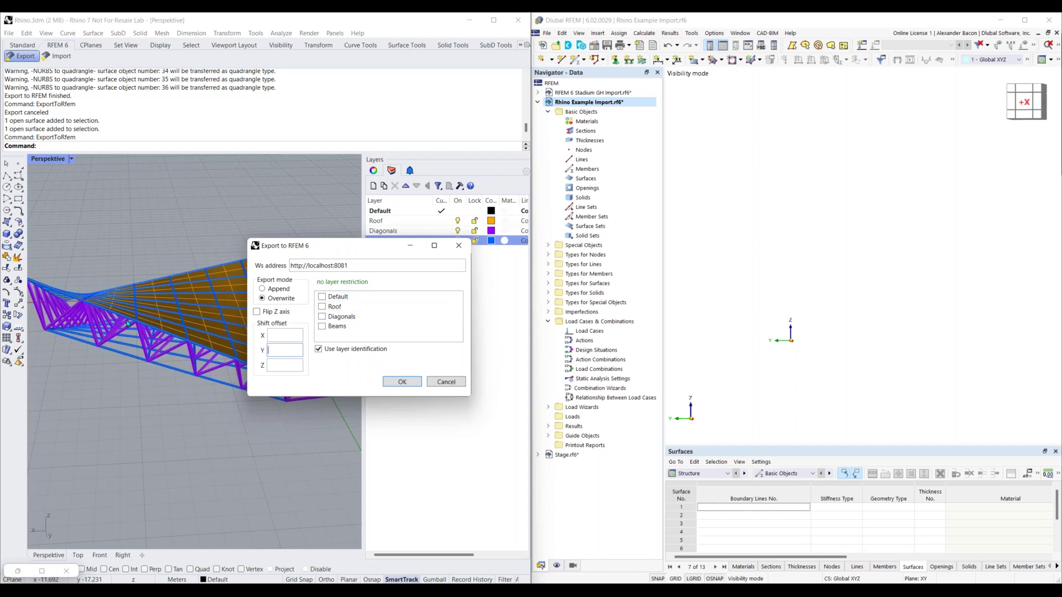
pyautogui.click(323, 308)
pyautogui.click(324, 318)
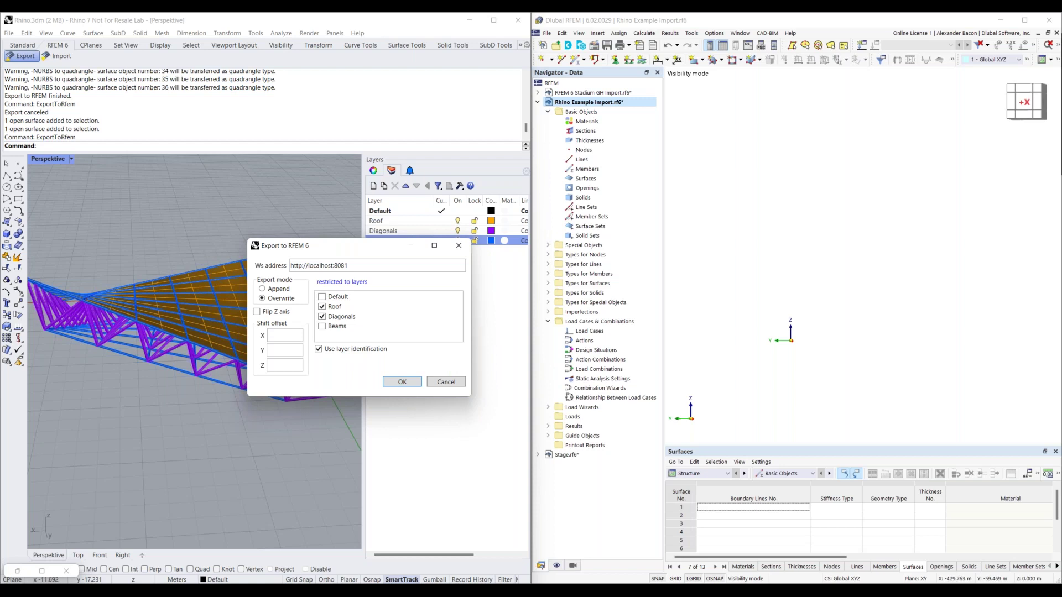
# Step: Check in RFEM's program options whether the WebService server starts automatically with the application
pyautogui.click(714, 34)
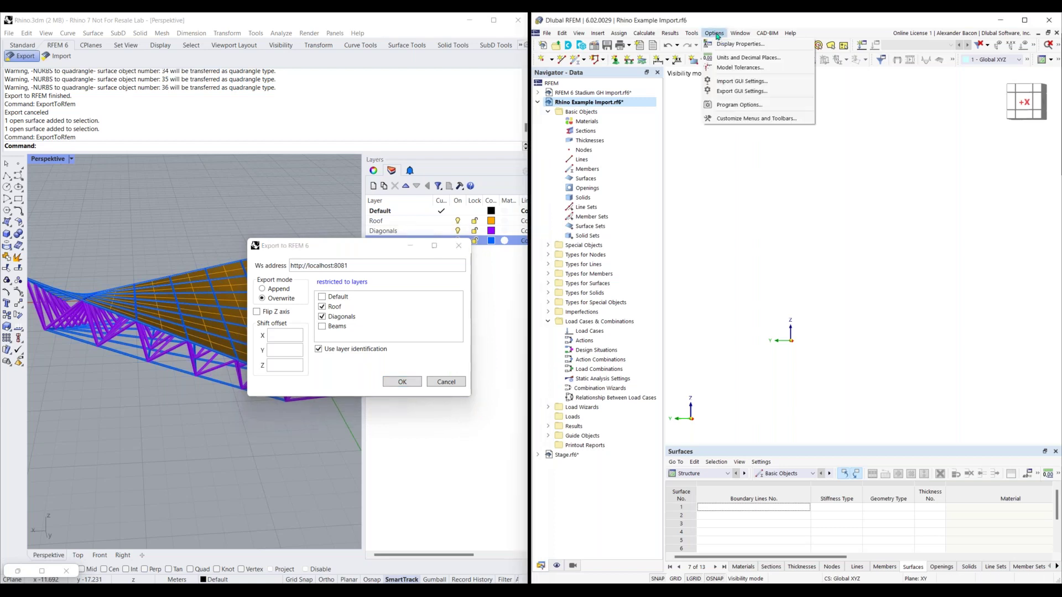
pyautogui.click(734, 105)
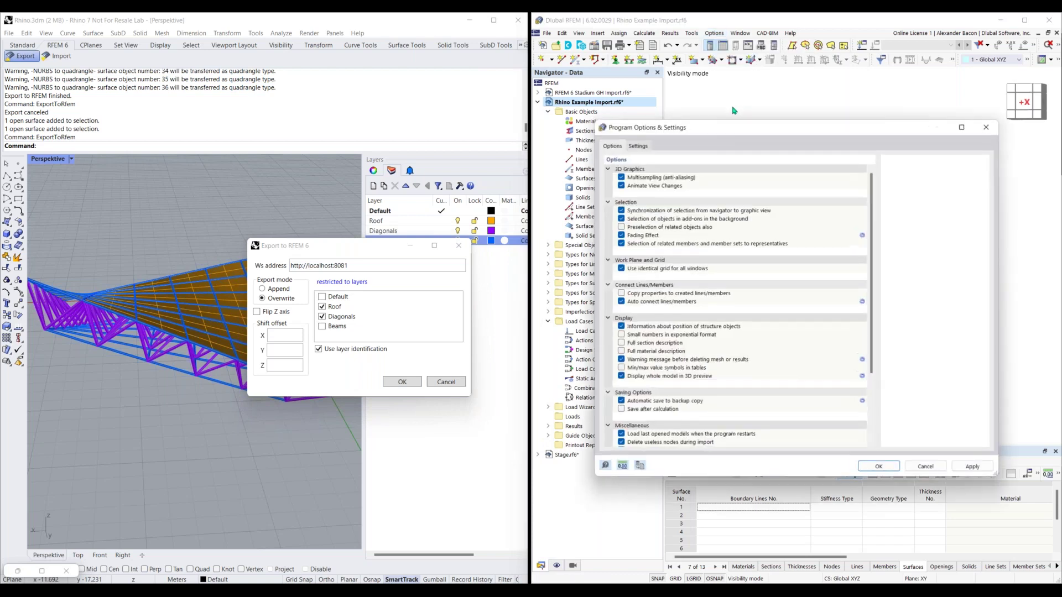
pyautogui.scroll(-5, 684, 241)
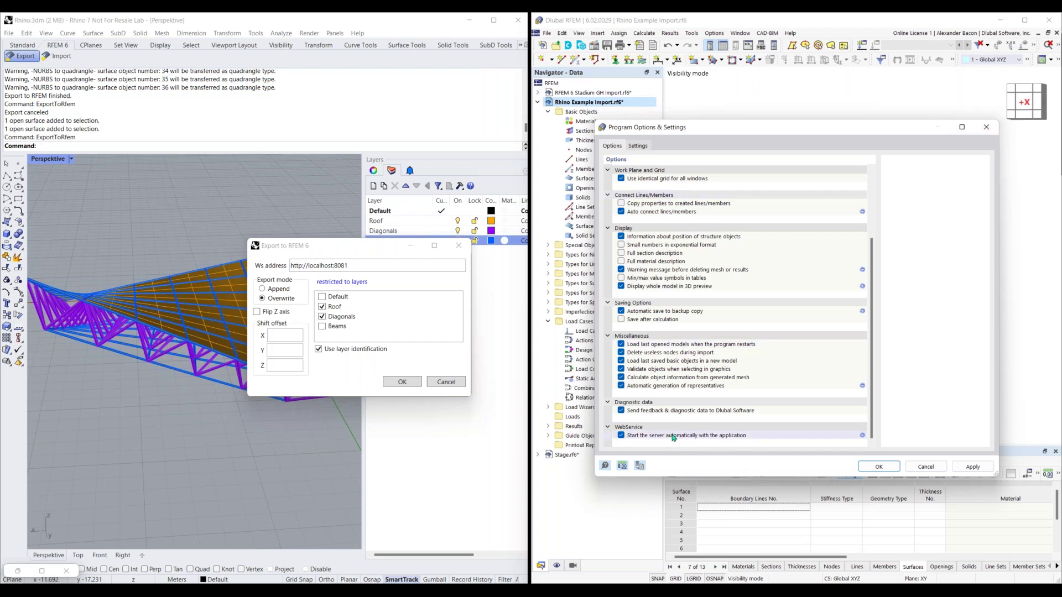
pyautogui.click(988, 126)
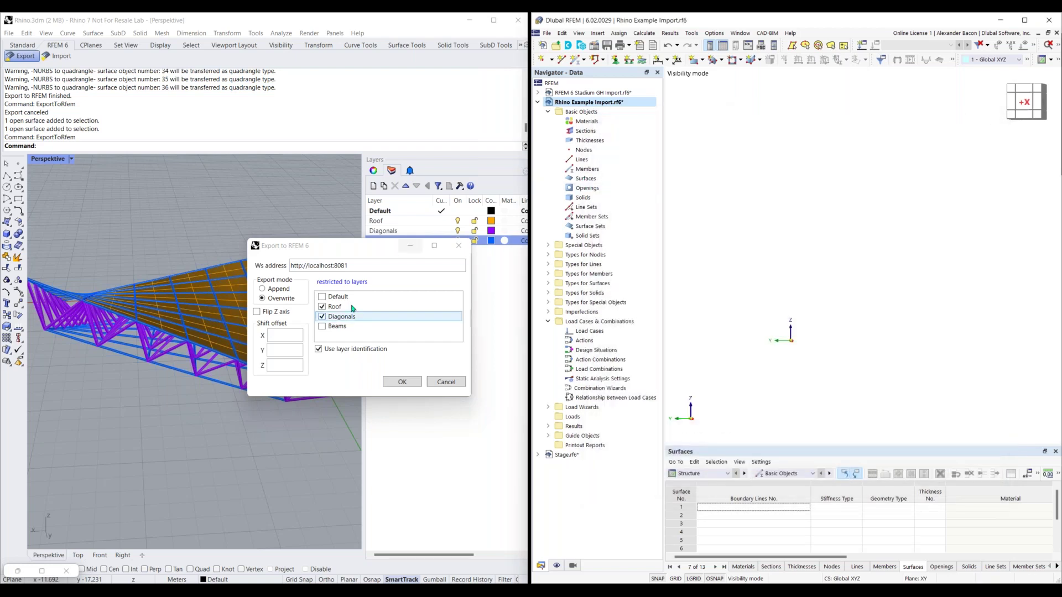
# Step: Run the export of the Roof and Diagonals layers and inspect the transferred geometry in RFEM
pyautogui.click(405, 390)
pyautogui.click(402, 381)
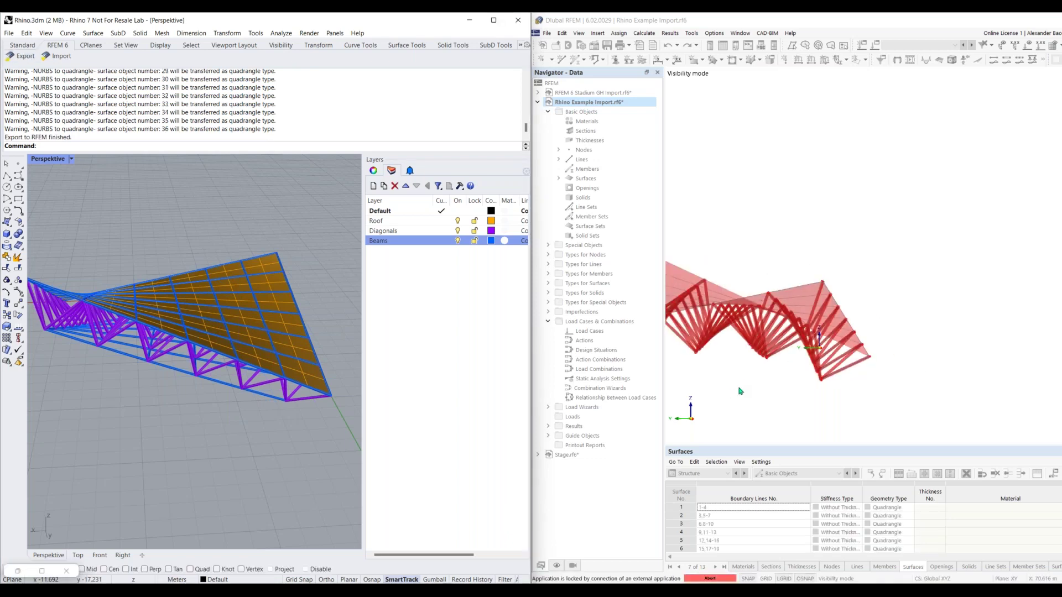
pyautogui.moveTo(786, 385); pyautogui.dragTo(922, 347, button='middle')
pyautogui.scroll(-1, 913, 350)
pyautogui.keyDown('ctrl'); pyautogui.moveTo(823, 370); pyautogui.dragTo(843, 405, button='middle'); pyautogui.keyUp('ctrl')
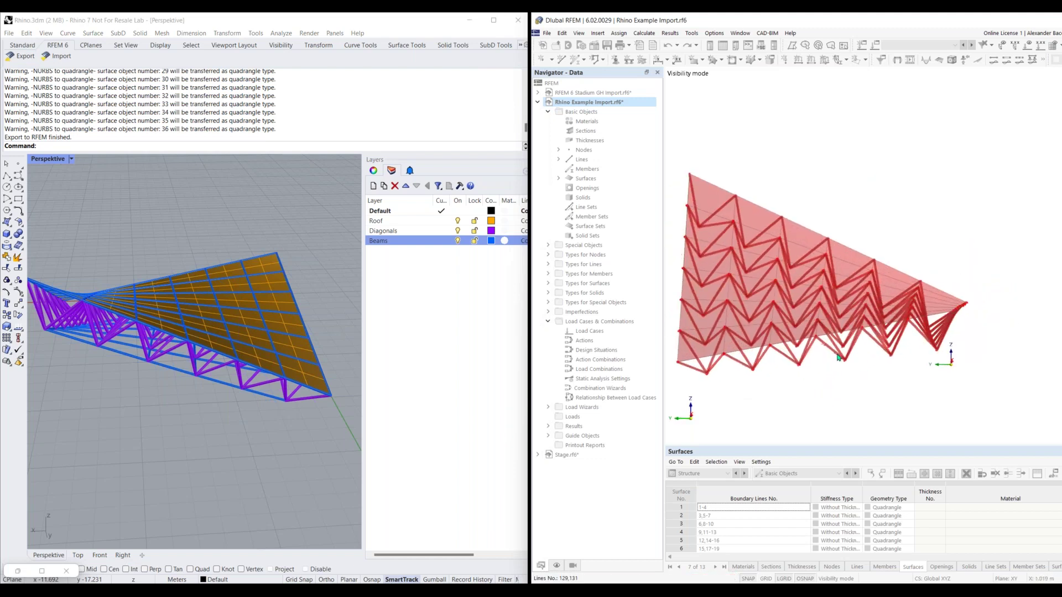
# Step: Abort the external application's connection to unlock RFEM
pyautogui.click(427, 319)
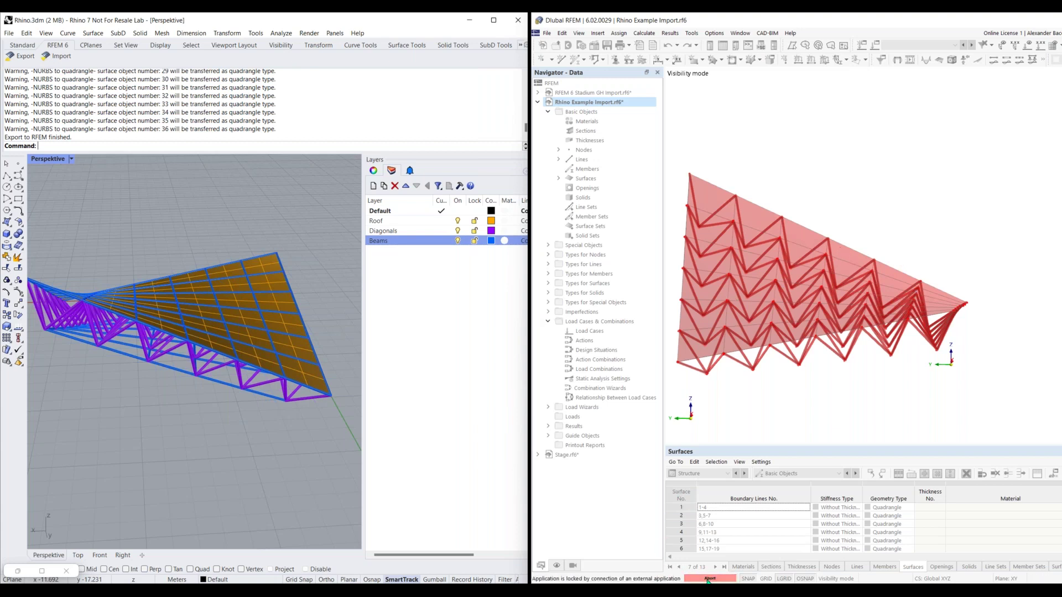
pyautogui.click(708, 579)
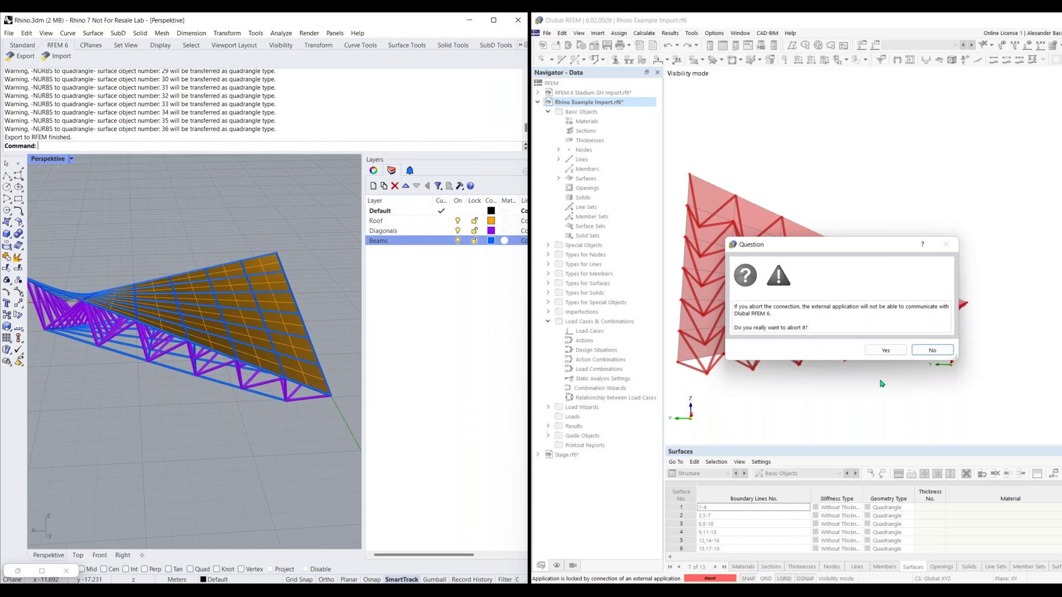
pyautogui.click(883, 350)
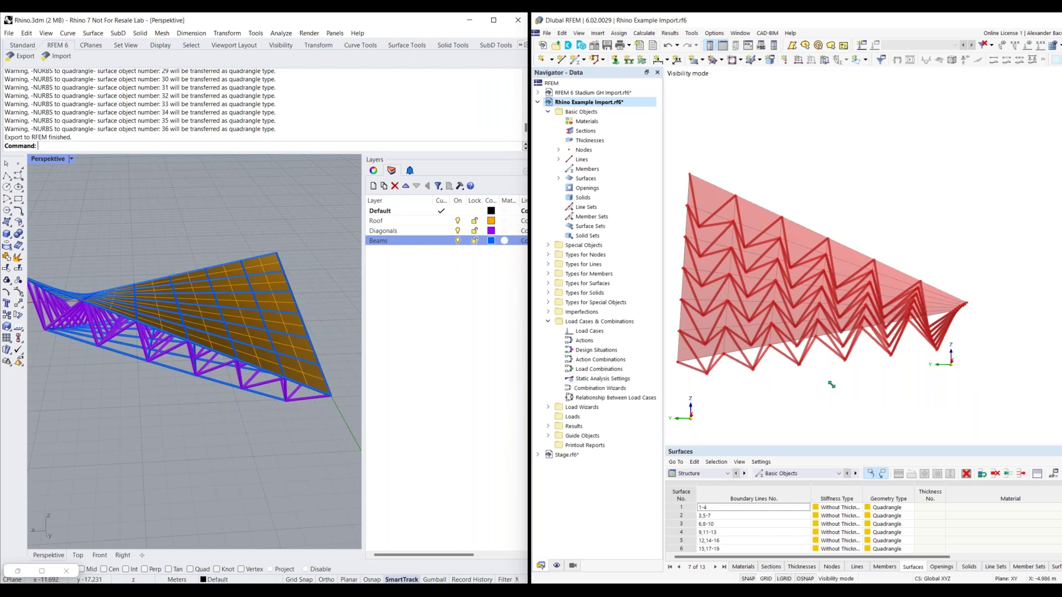
# Step: Select an imported roof panel and examine the geometry types and layer comments of the imported surfaces in the Surfaces table
pyautogui.keyDown('ctrl'); pyautogui.moveTo(797, 344); pyautogui.dragTo(826, 330, button='middle'); pyautogui.keyUp('ctrl')
pyautogui.click(791, 329)
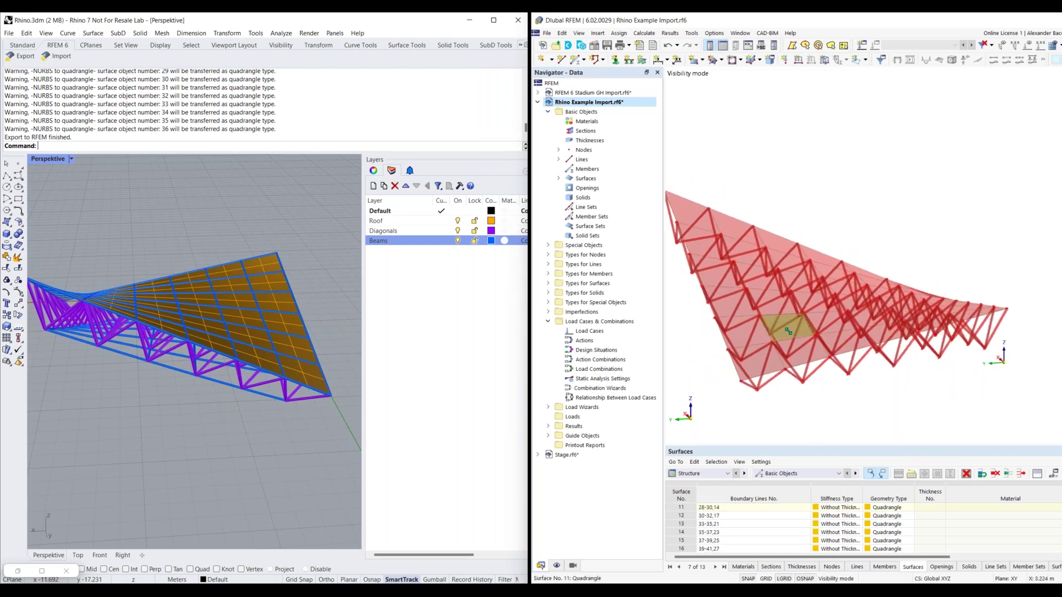
pyautogui.moveTo(761, 389)
pyautogui.moveTo(833, 328)
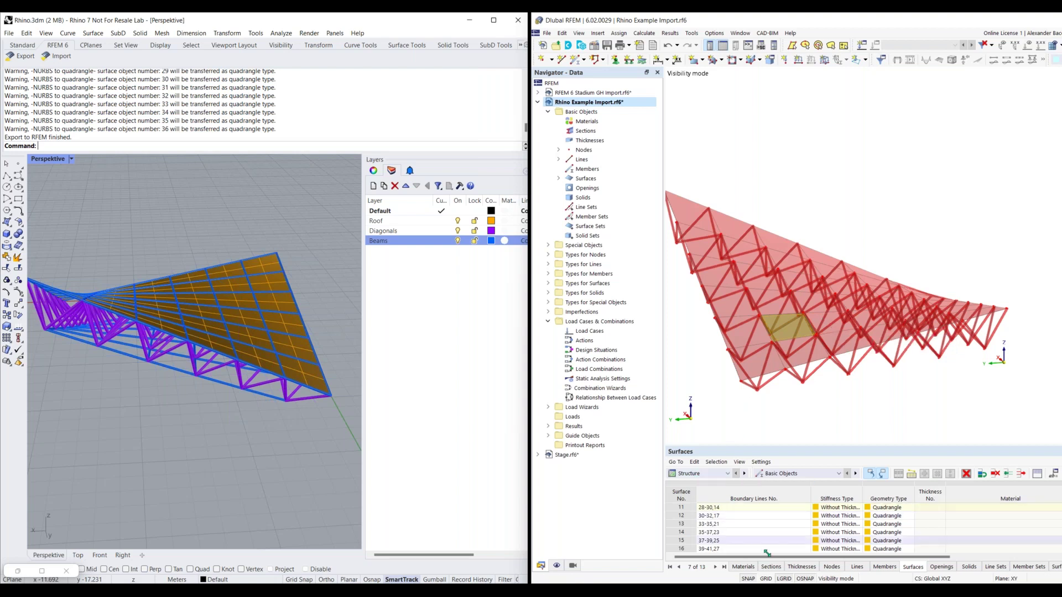
pyautogui.moveTo(902, 557); pyautogui.dragTo(1056, 557)
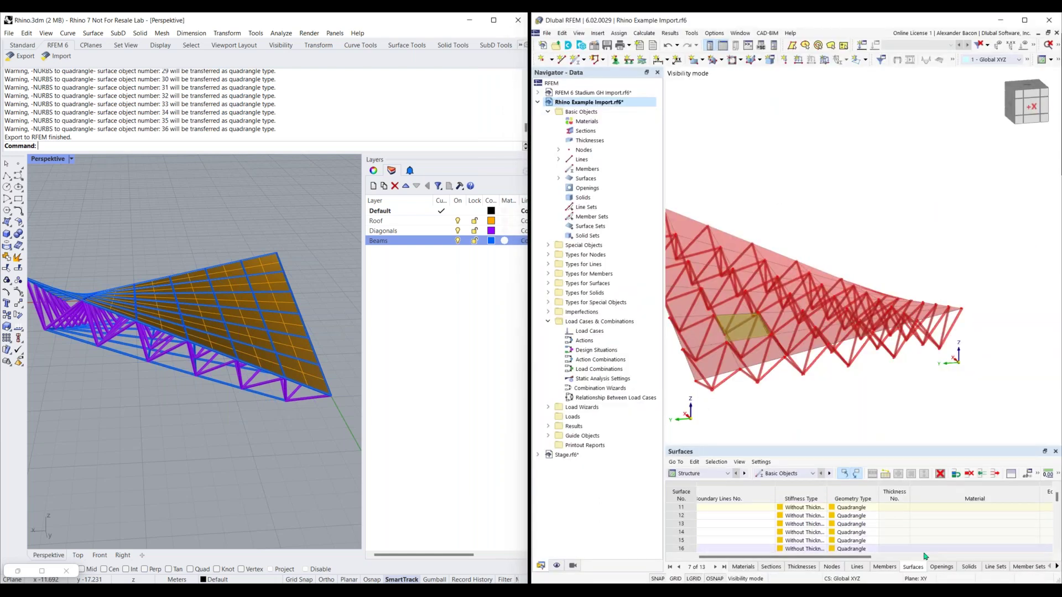
pyautogui.moveTo(842, 557); pyautogui.dragTo(1050, 563)
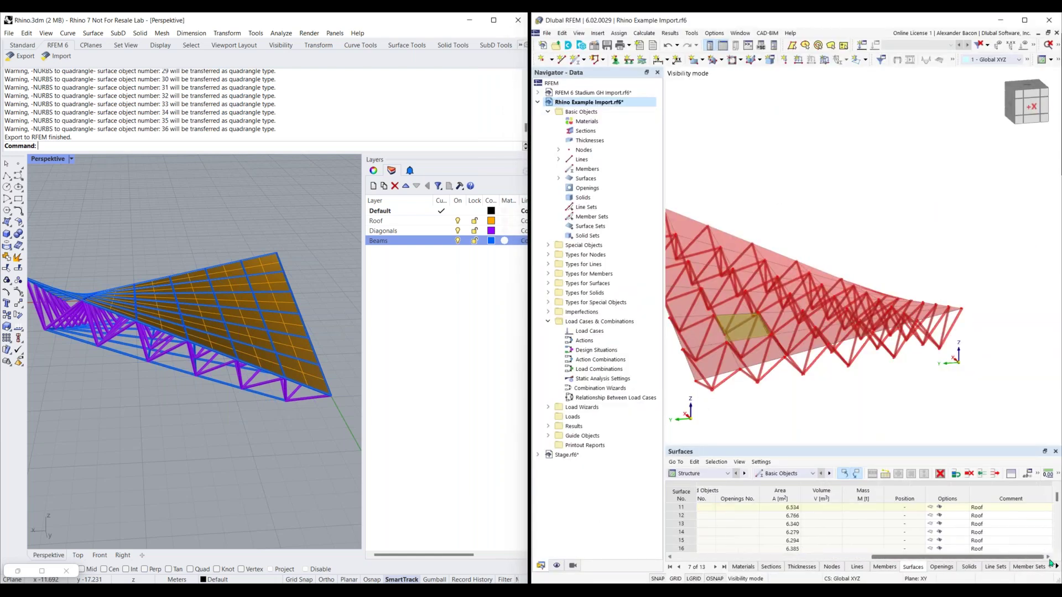
pyautogui.scroll(-1, 995, 521)
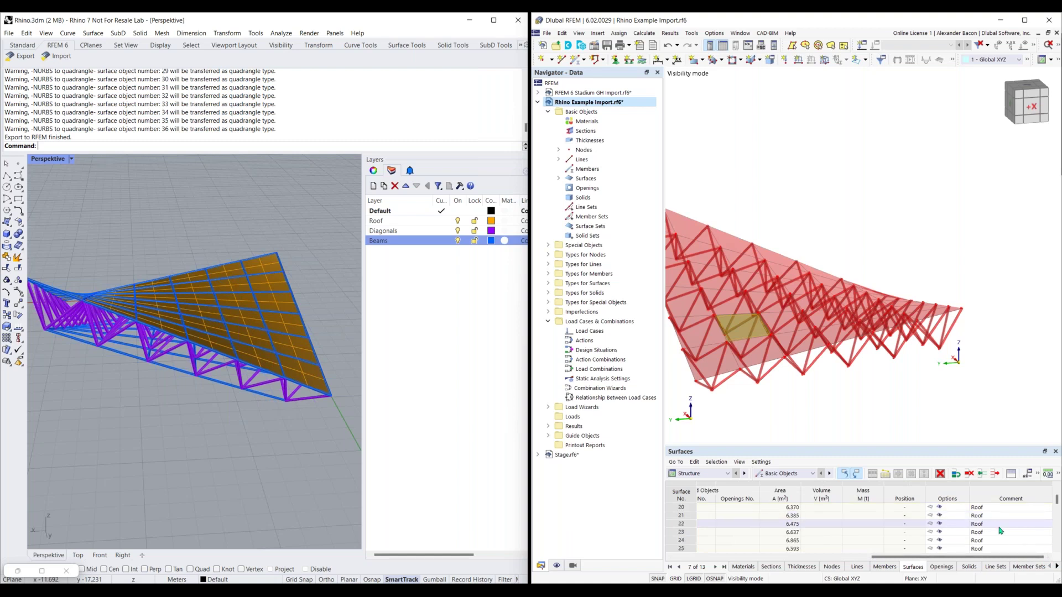
pyautogui.scroll(-5, 1000, 531)
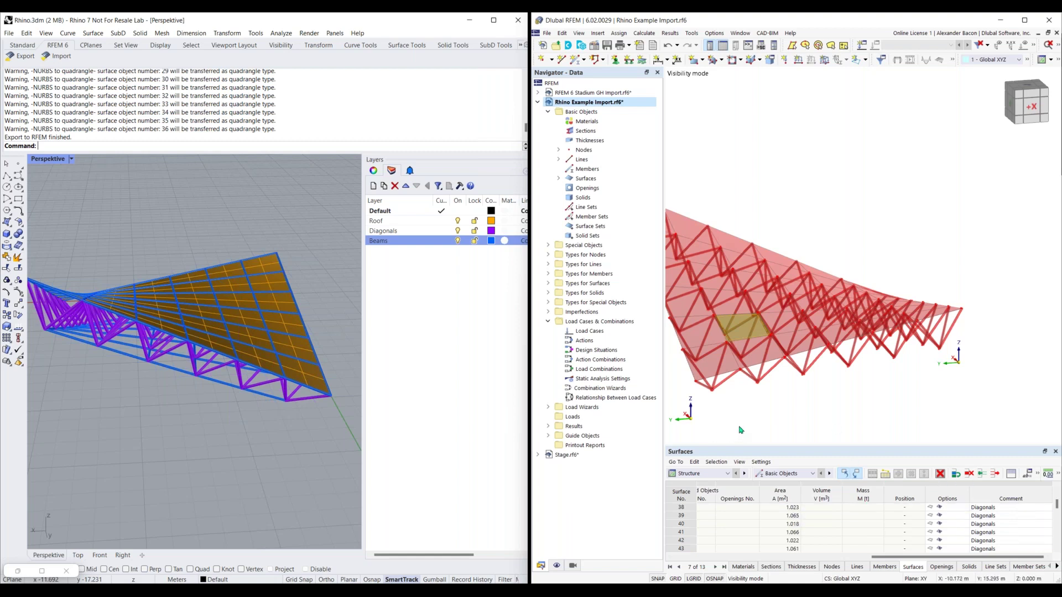
# Step: Create an object selection named Roof that collects the surfaces whose comment equals Roof
pyautogui.click(573, 566)
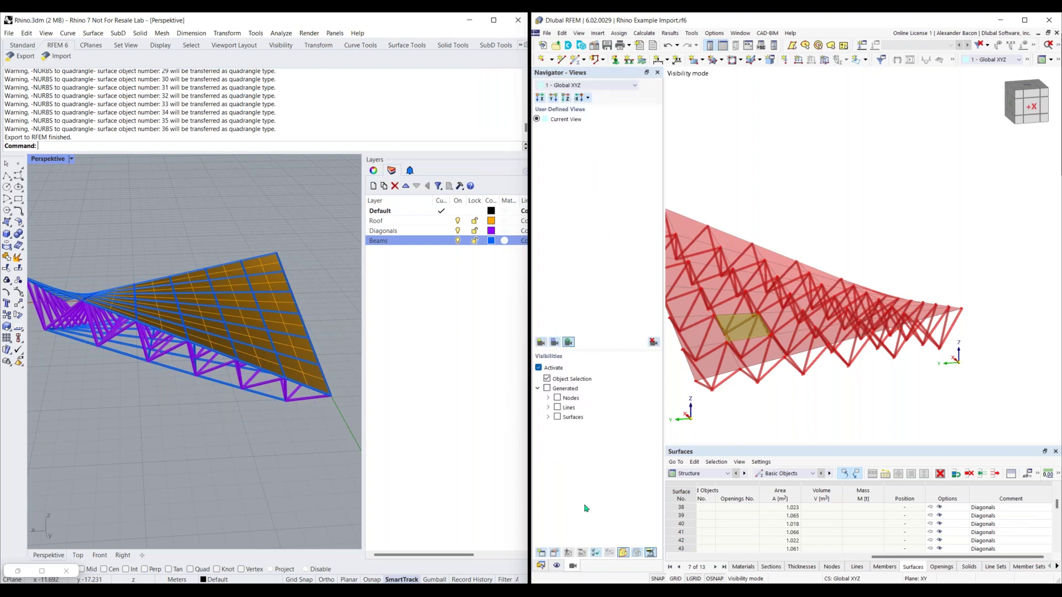
pyautogui.click(539, 554)
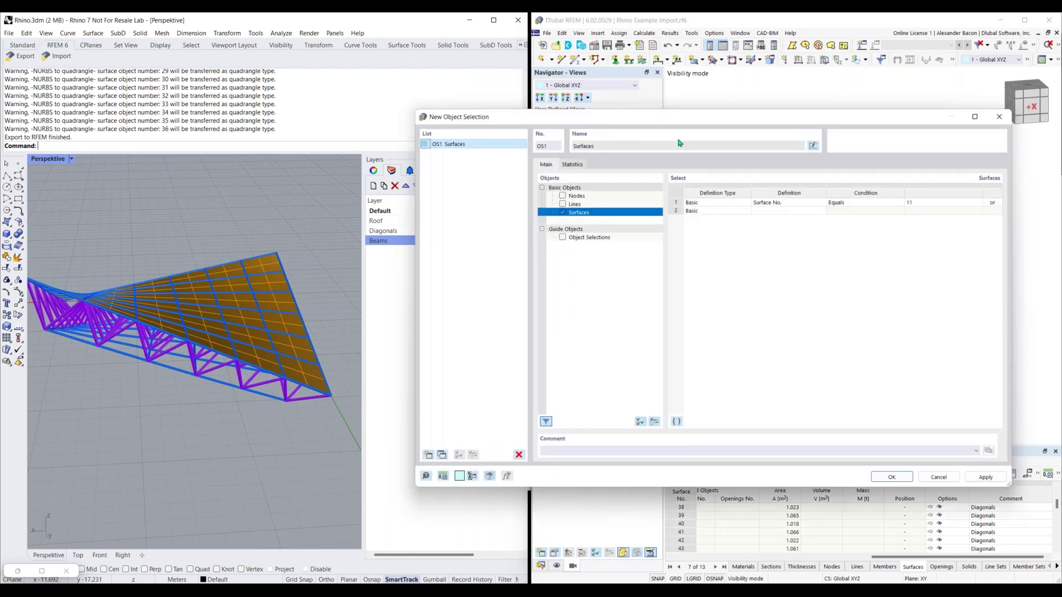
pyautogui.click(812, 146)
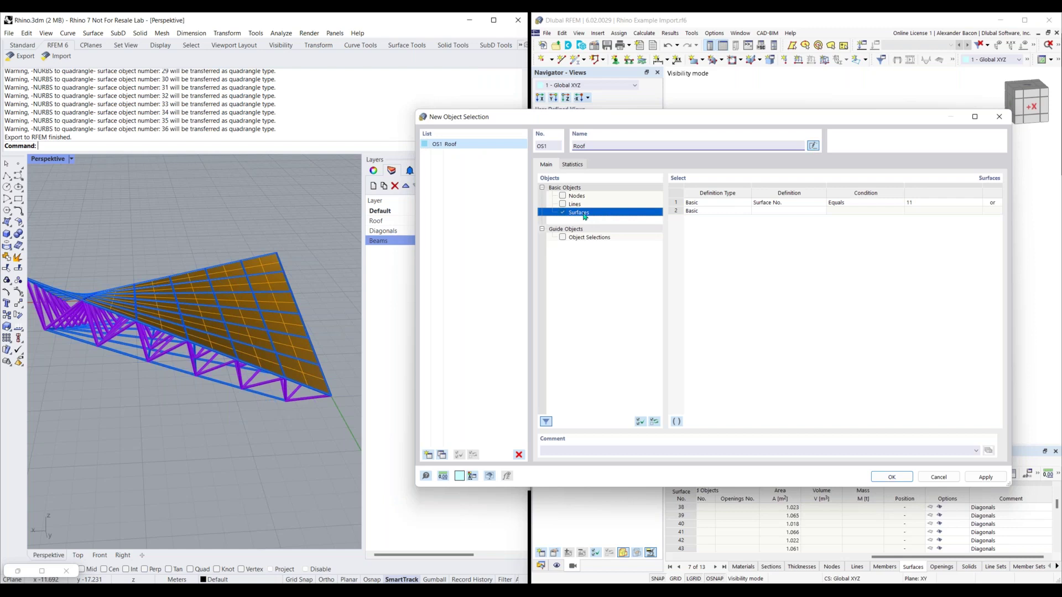
pyautogui.click(792, 204)
pyautogui.click(795, 204)
pyautogui.click(788, 260)
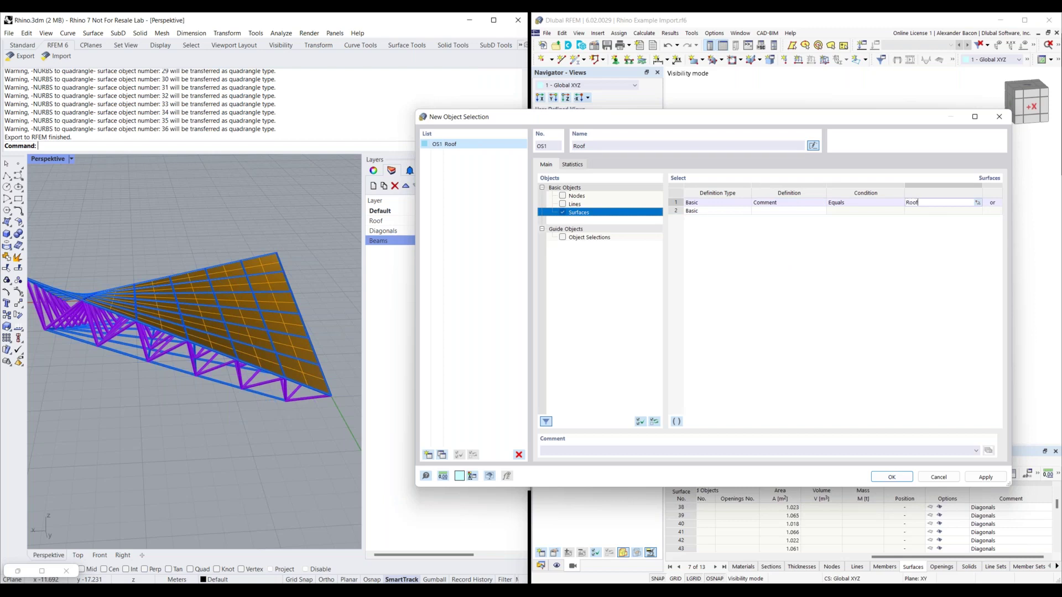
pyautogui.press('Return')
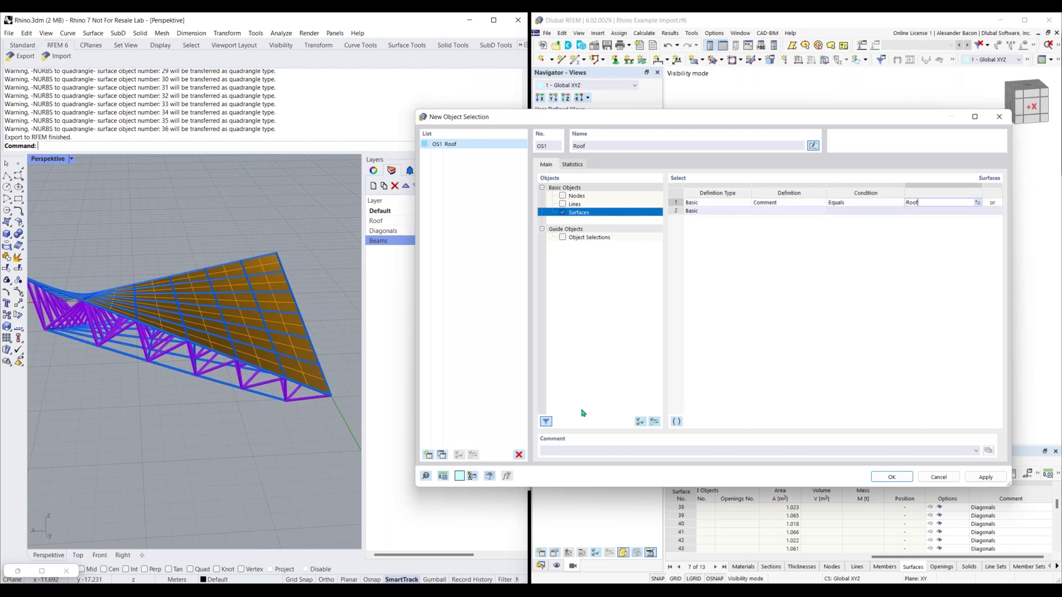
# Step: Copy the Roof object selection as Diagonals, set its surface comment condition to Diagonals, and accept both selections
pyautogui.click(441, 454)
pyautogui.click(813, 146)
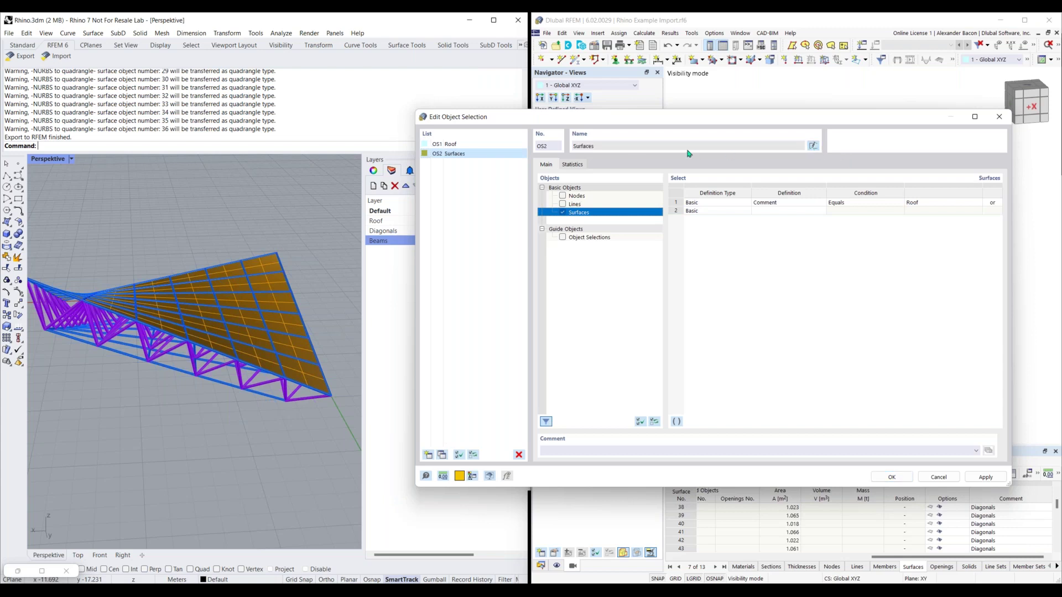
pyautogui.click(813, 146)
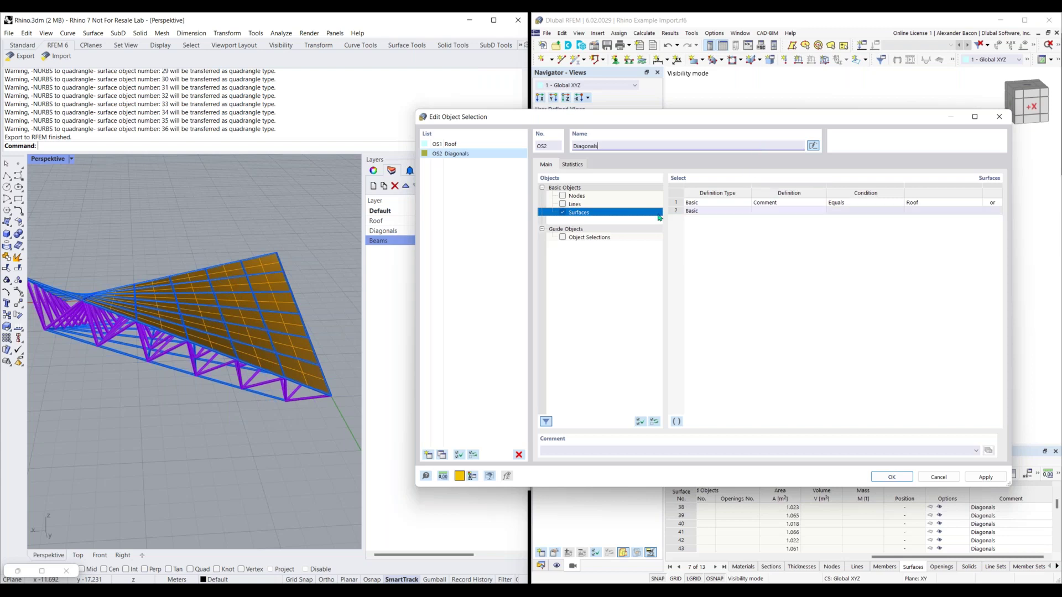
pyautogui.click(911, 202)
pyautogui.click(911, 202)
pyautogui.press('BackSpace')
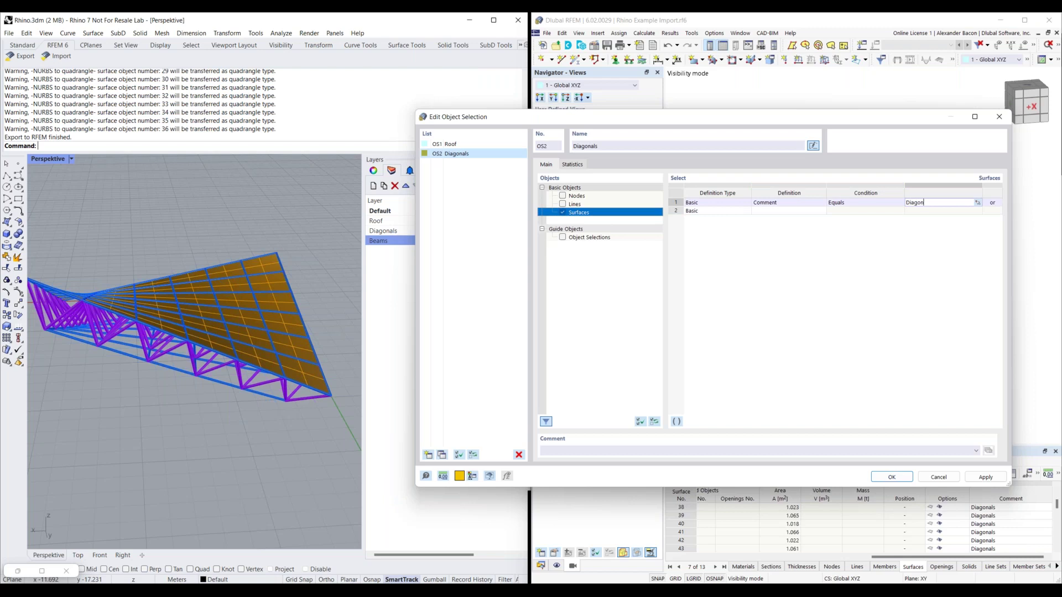
pyautogui.write('Diagonals')
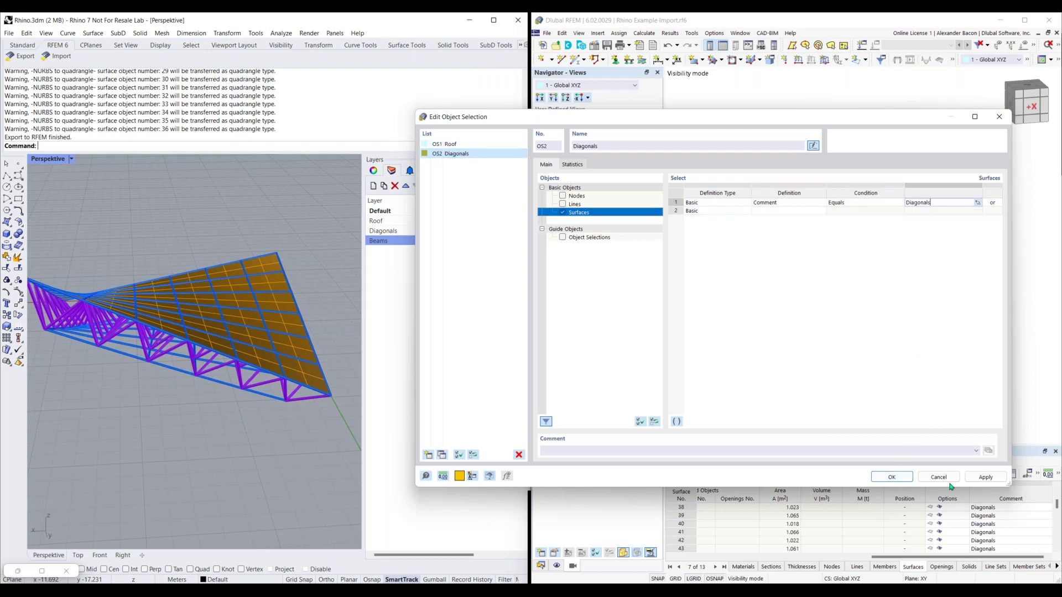
pyautogui.click(898, 479)
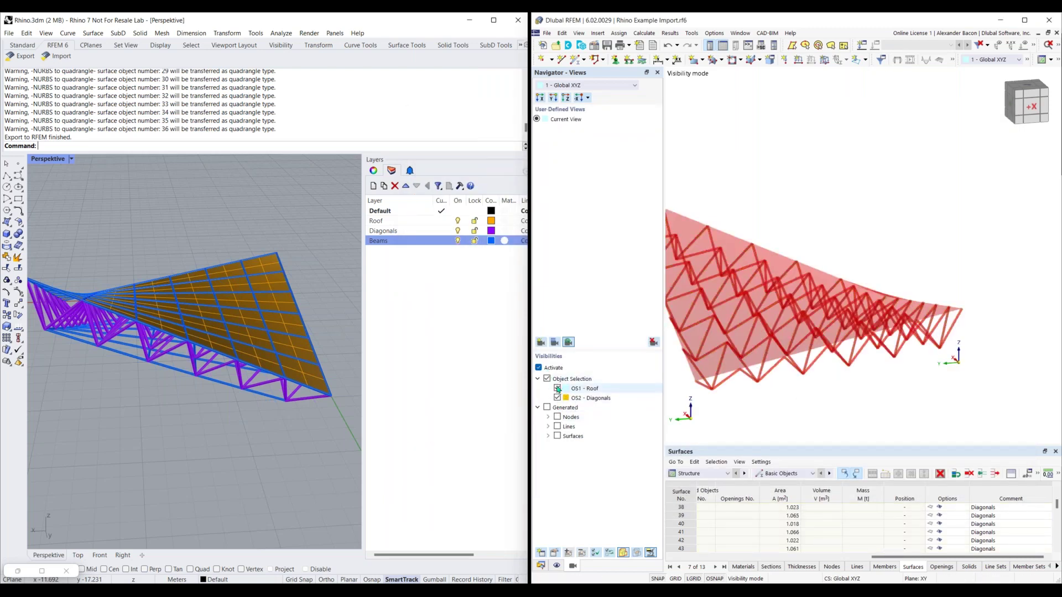
# Step: Check the Roof and Diagonals object selections by switching their visibility off and on in the model
pyautogui.click(557, 389)
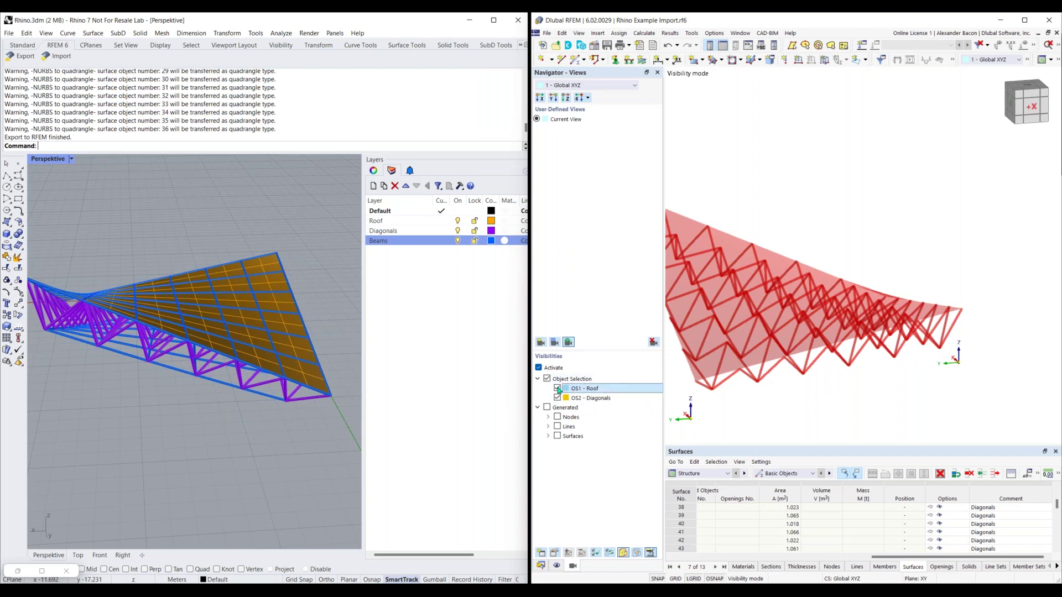
pyautogui.click(557, 389)
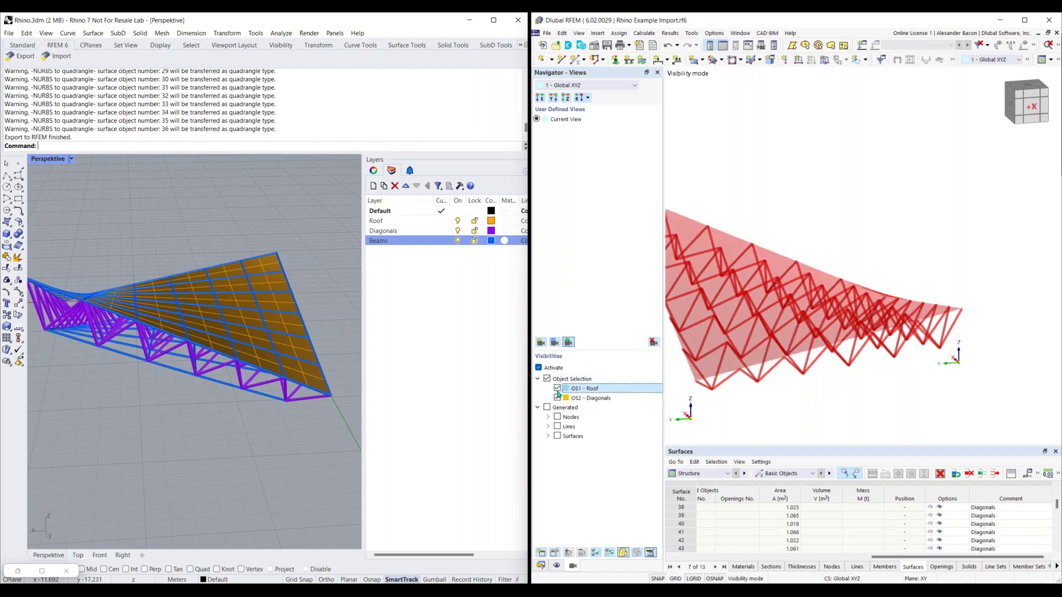
pyautogui.click(558, 398)
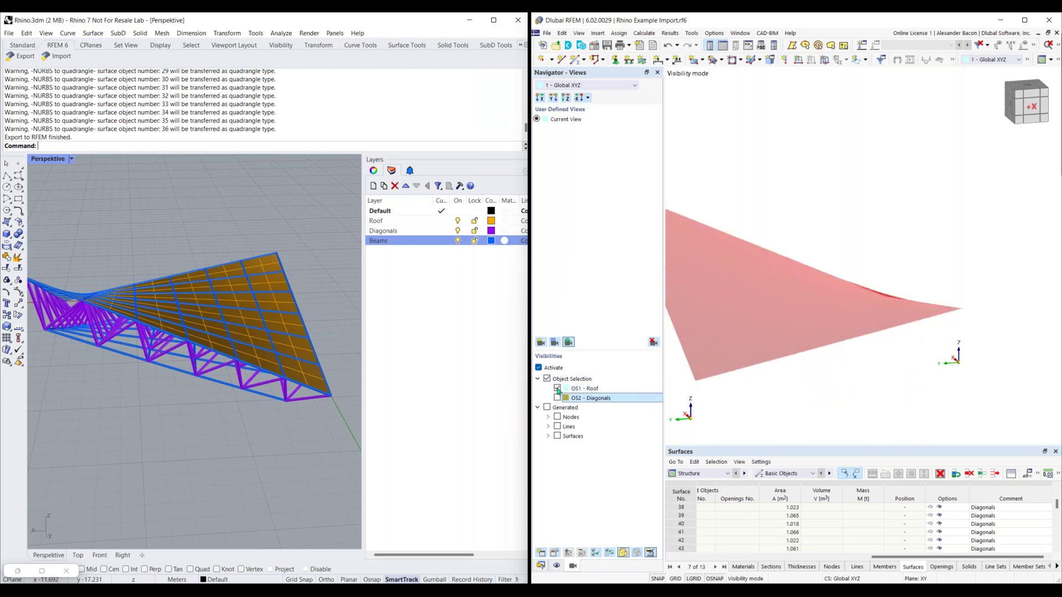
pyautogui.click(558, 398)
pyautogui.scroll(5, 816, 367)
pyautogui.scroll(-3, 815, 367)
pyautogui.keyDown('ctrl'); pyautogui.moveTo(815, 367); pyautogui.dragTo(855, 372, button='middle'); pyautogui.keyUp('ctrl')
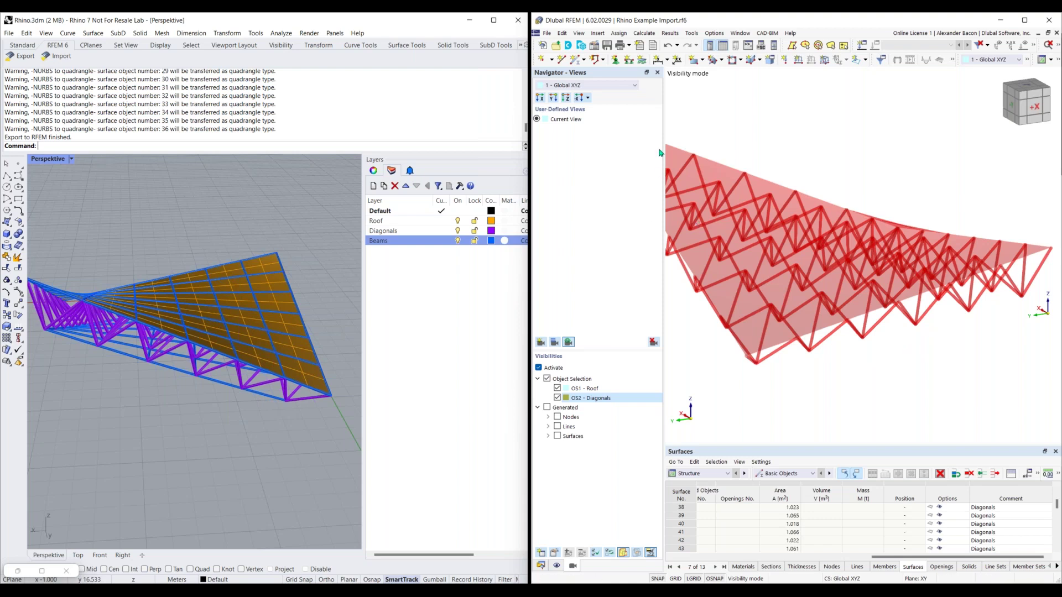
# Step: Make Stage.rf6 the active model and bring the membrane stadium roof into view
pyautogui.click(541, 563)
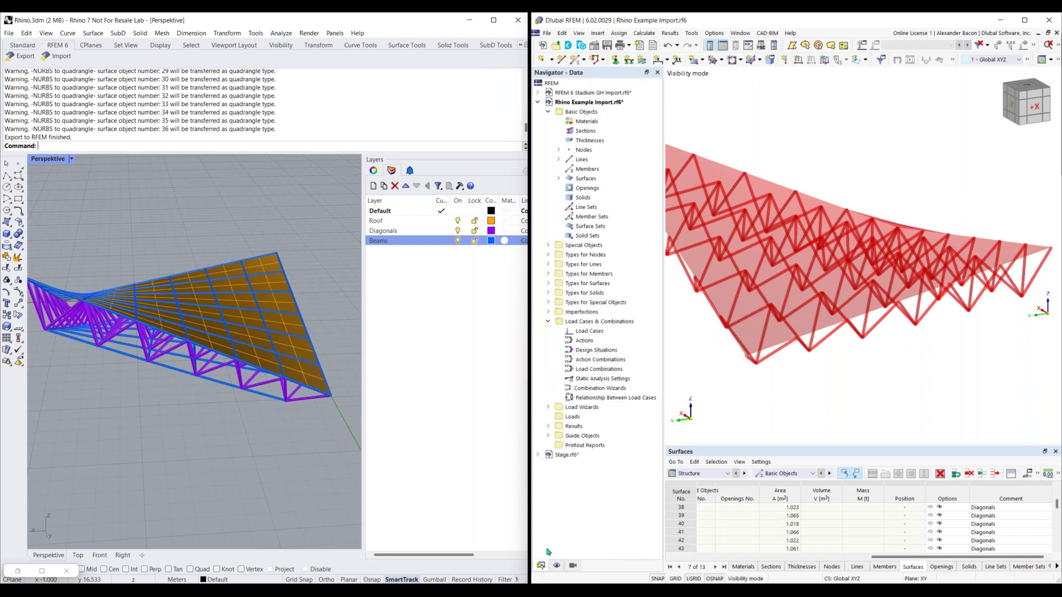
pyautogui.doubleClick(570, 455)
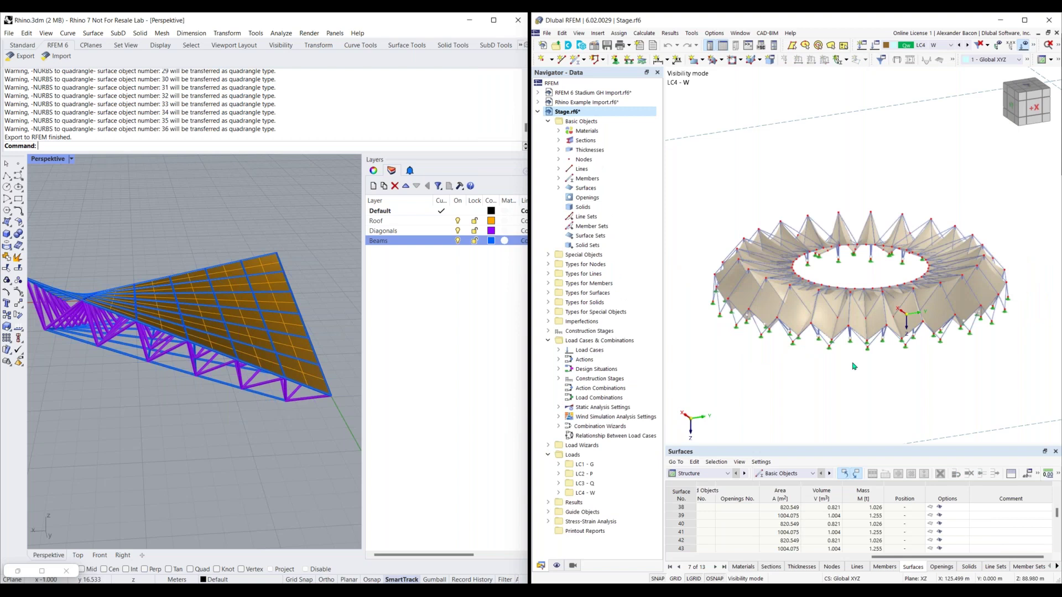
pyautogui.moveTo(922, 270); pyautogui.dragTo(887, 297, button='middle')
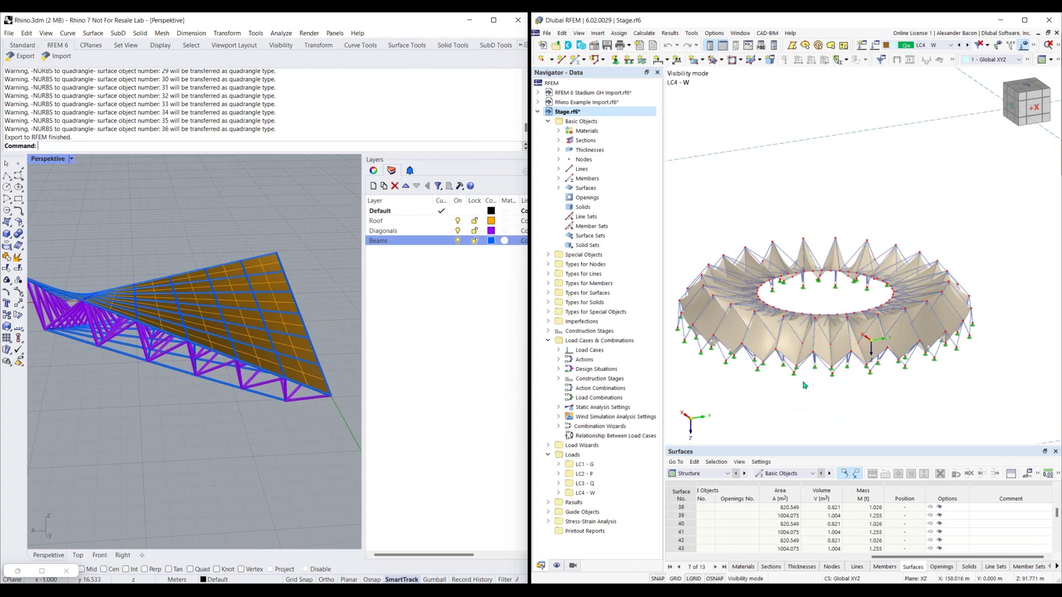
# Step: Switch to Chrome and browse the RFEM 6 tensile membrane structures on the Dlubal models download page
pyautogui.press('super+Tab')
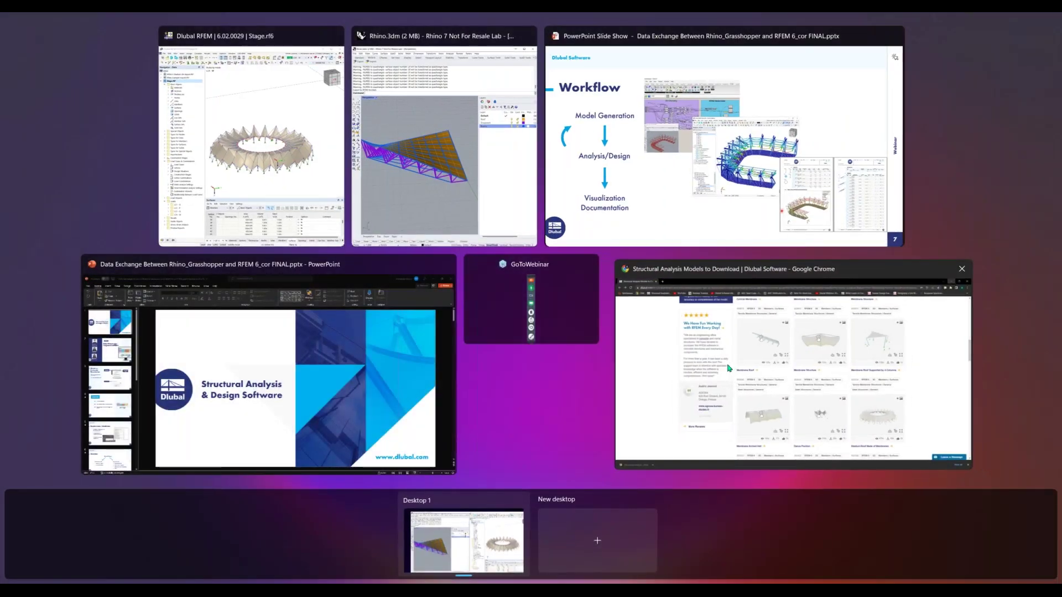
pyautogui.click(730, 368)
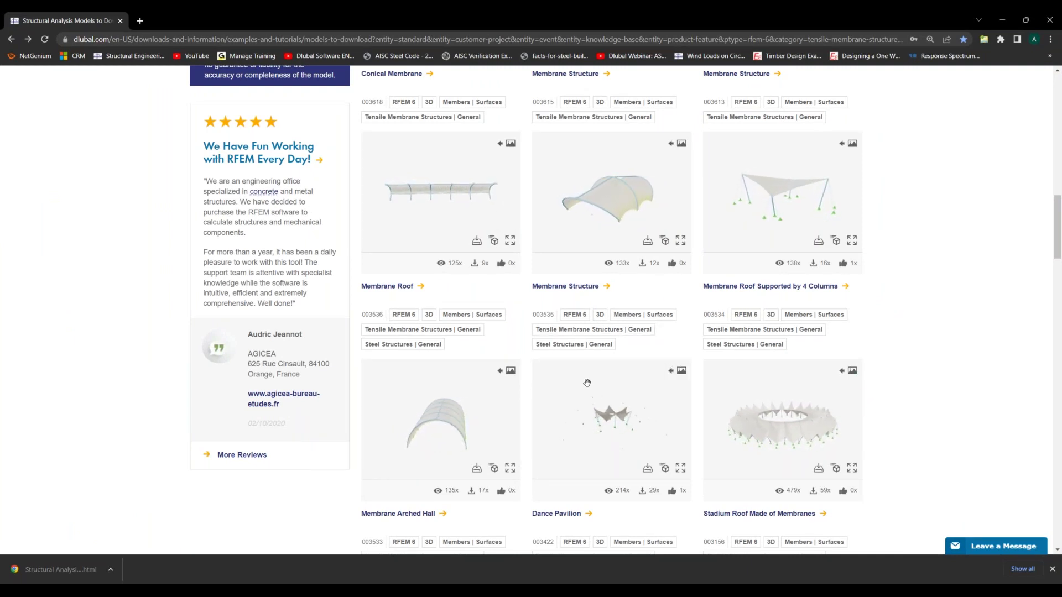
pyautogui.scroll(2, 686, 356)
pyautogui.scroll(-2, 686, 357)
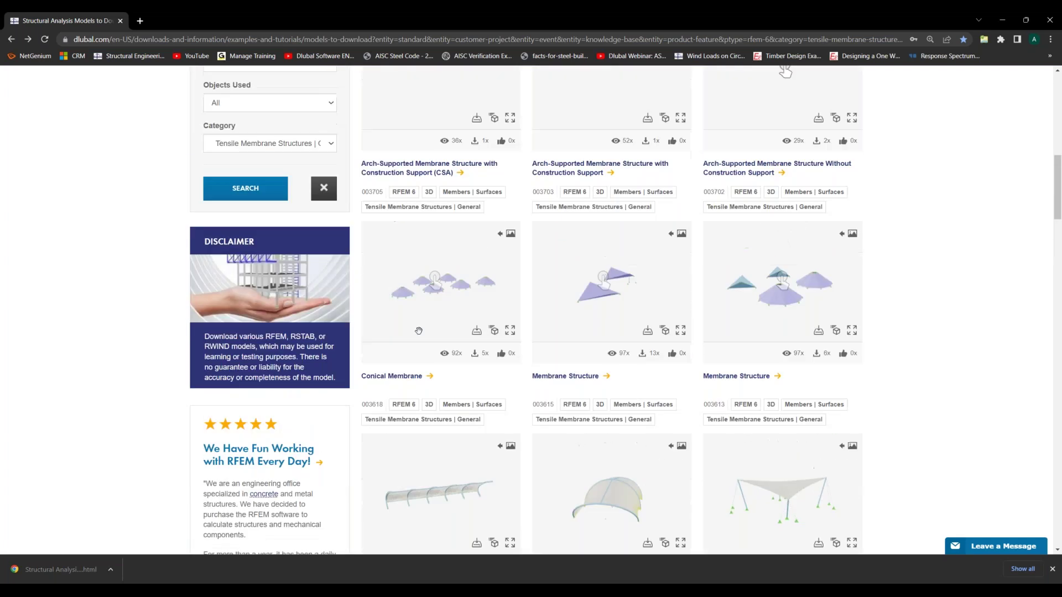
pyautogui.scroll(5, 297, 133)
pyautogui.scroll(1, 147, 144)
pyautogui.scroll(-2, 953, 375)
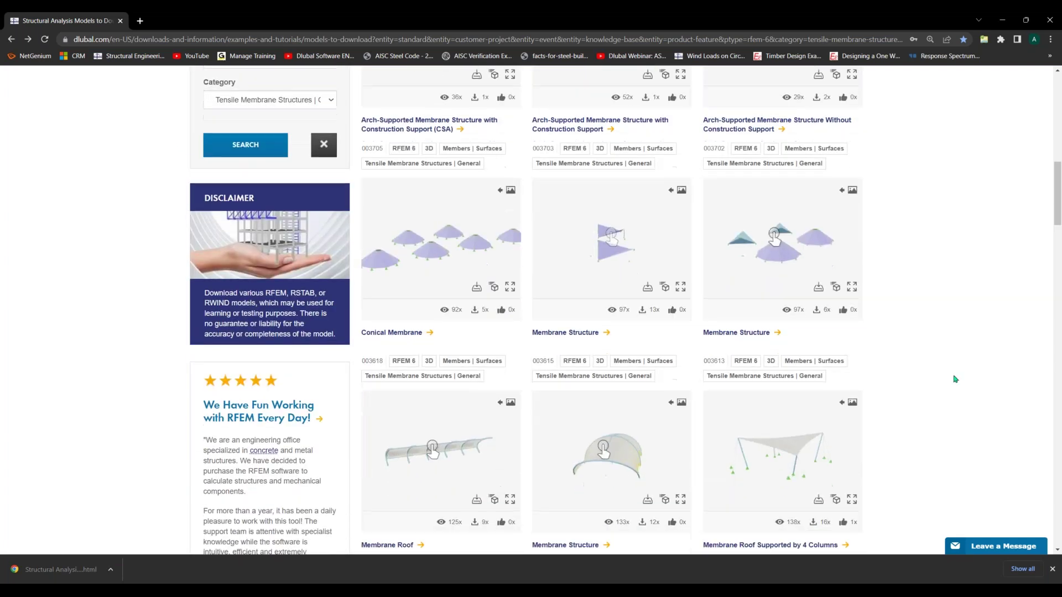
pyautogui.scroll(3, 936, 353)
pyautogui.scroll(7, 937, 354)
pyautogui.scroll(-11, 915, 296)
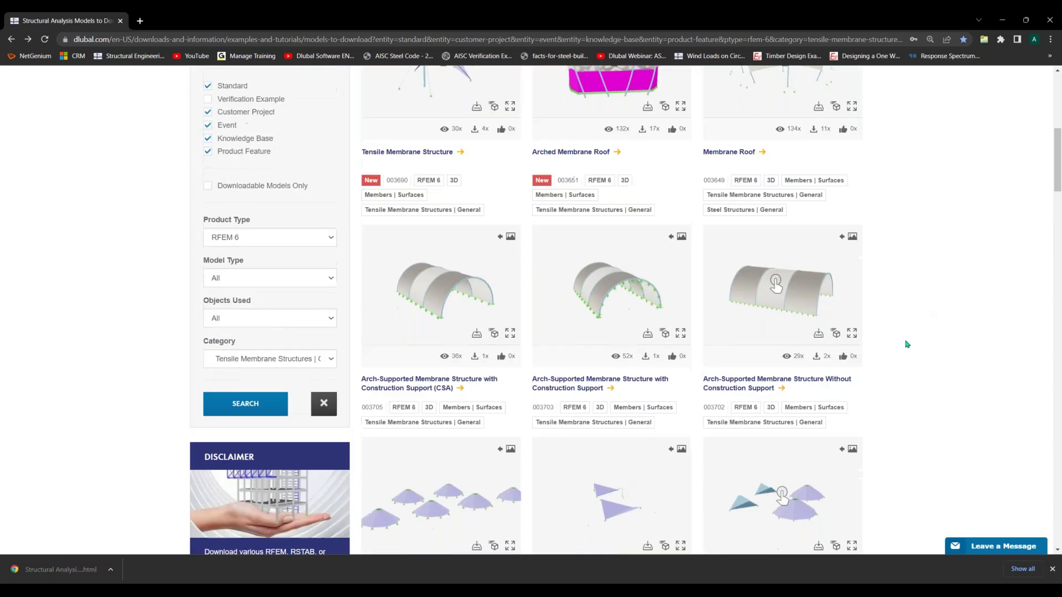
pyautogui.scroll(-18, 907, 353)
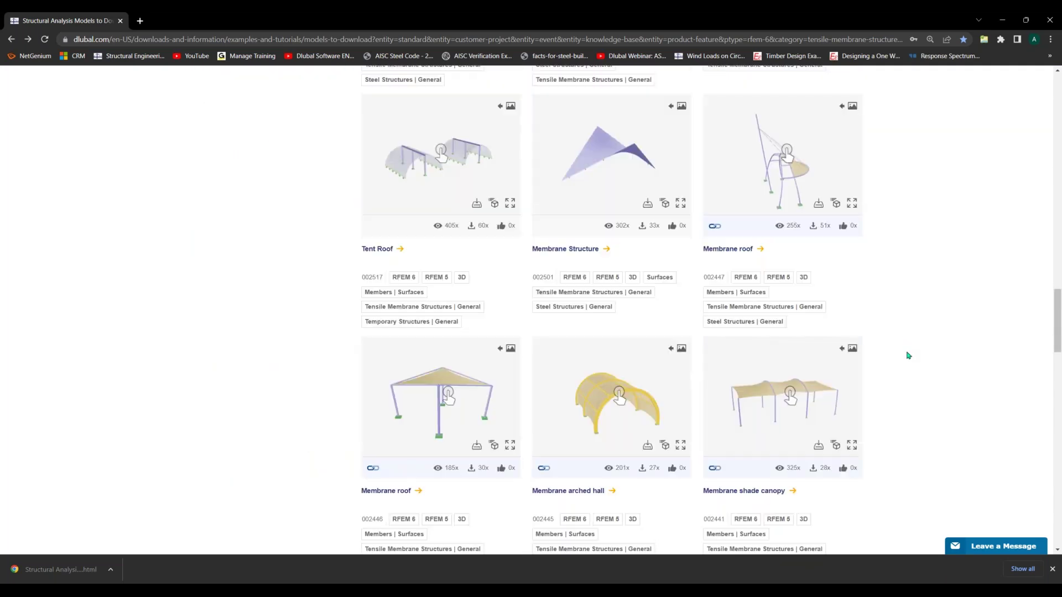
pyautogui.scroll(12, 900, 375)
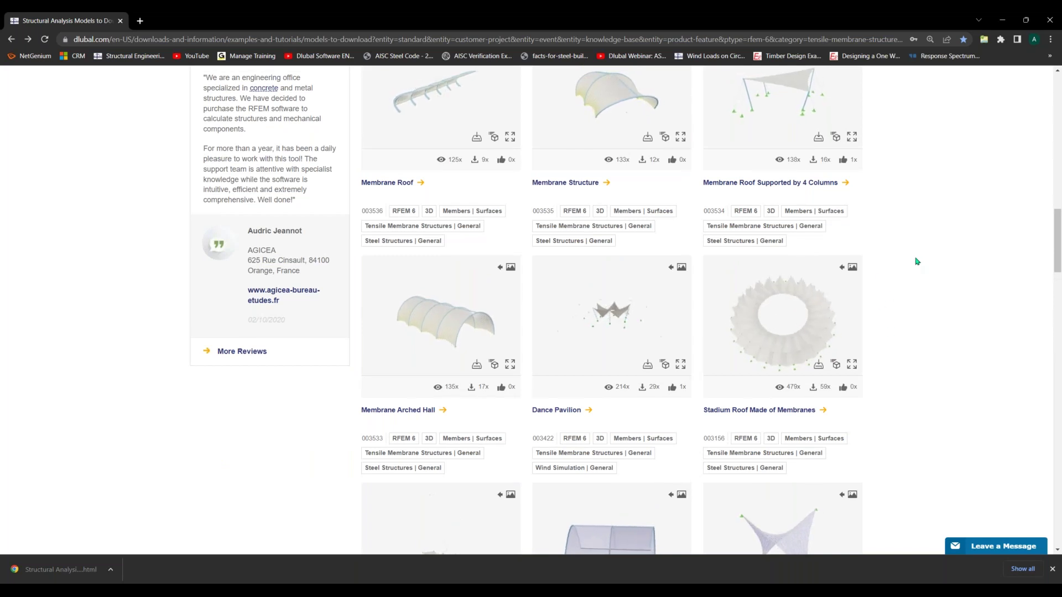
# Step: Bring RFEM and Rhino back to the front and delete the entire roof and truss model in Rhino
pyautogui.press('super+Tab')
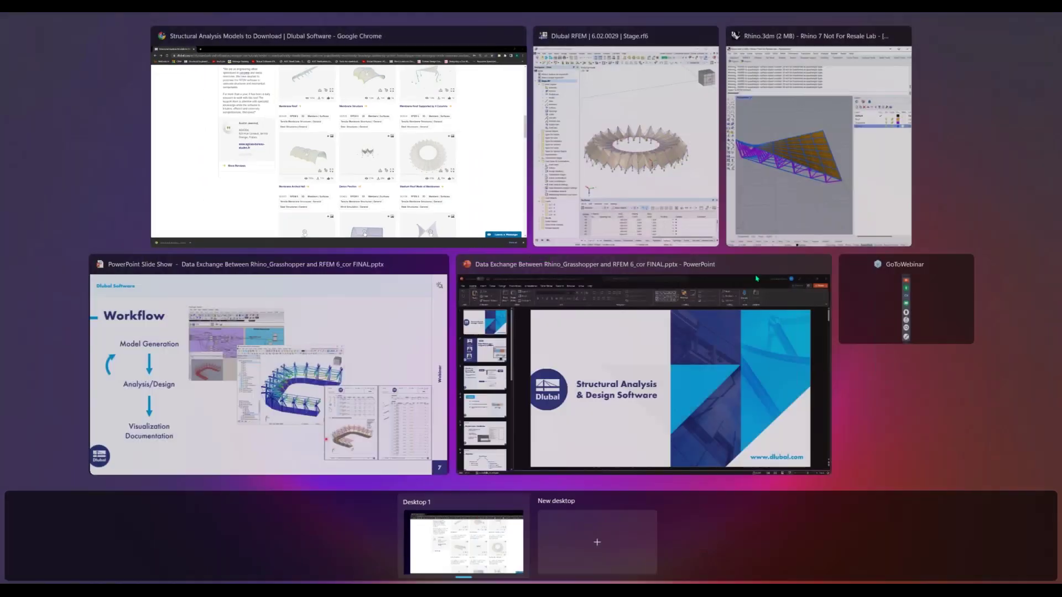
pyautogui.click(659, 162)
pyautogui.press('super+Tab')
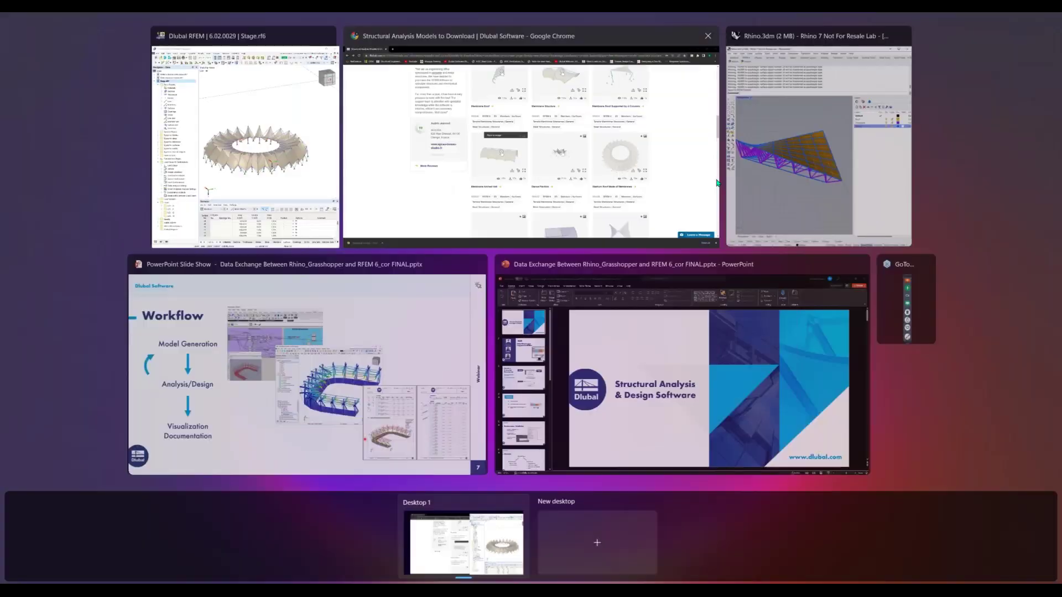
pyautogui.click(788, 179)
pyautogui.scroll(-2, 300, 347)
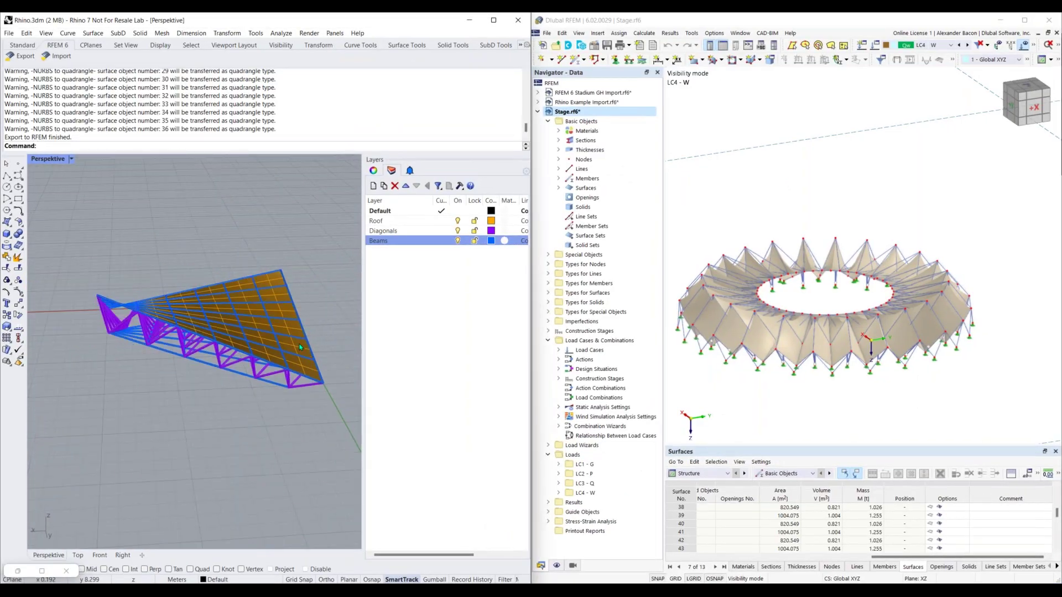
pyautogui.moveTo(331, 248); pyautogui.dragTo(50, 446)
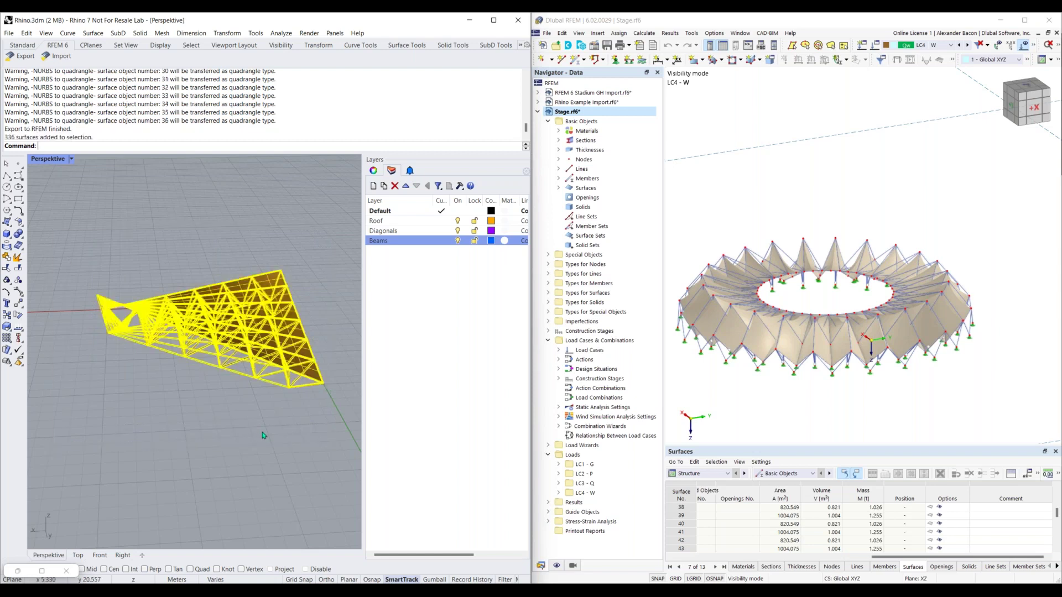
pyautogui.press('Delete')
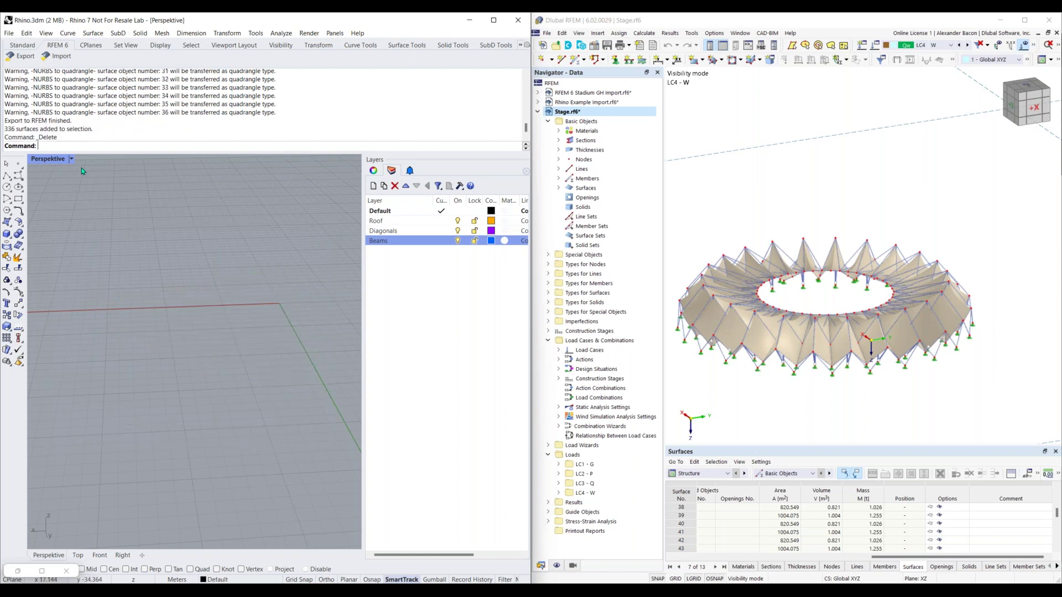
# Step: Import the stadium model from RFEM 6 into Rhino's Roof layer with the Z axis flipped and inspect the result
pyautogui.click(57, 61)
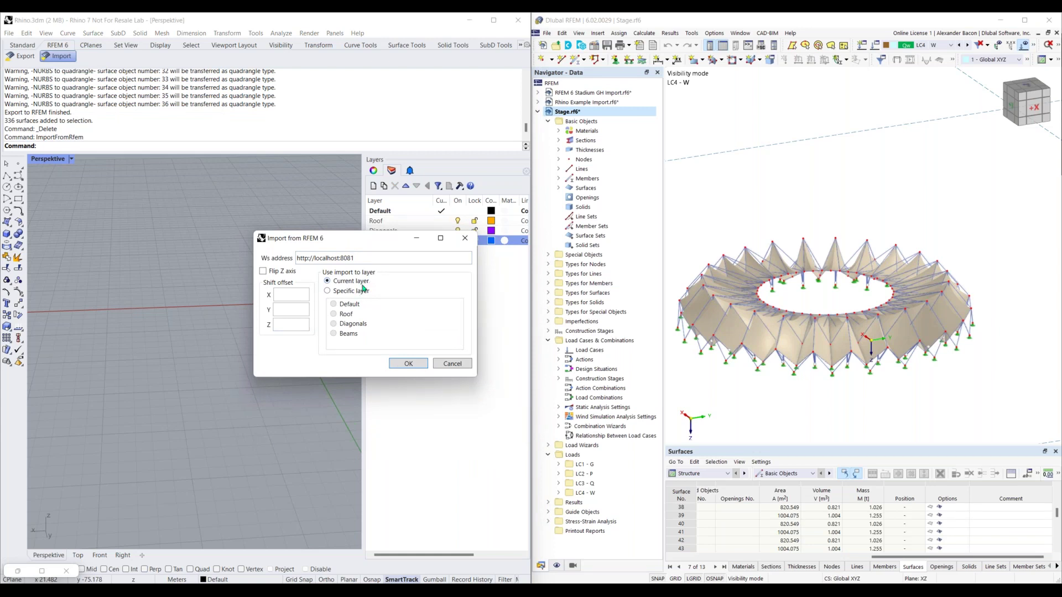
pyautogui.click(265, 273)
pyautogui.click(347, 292)
pyautogui.click(365, 314)
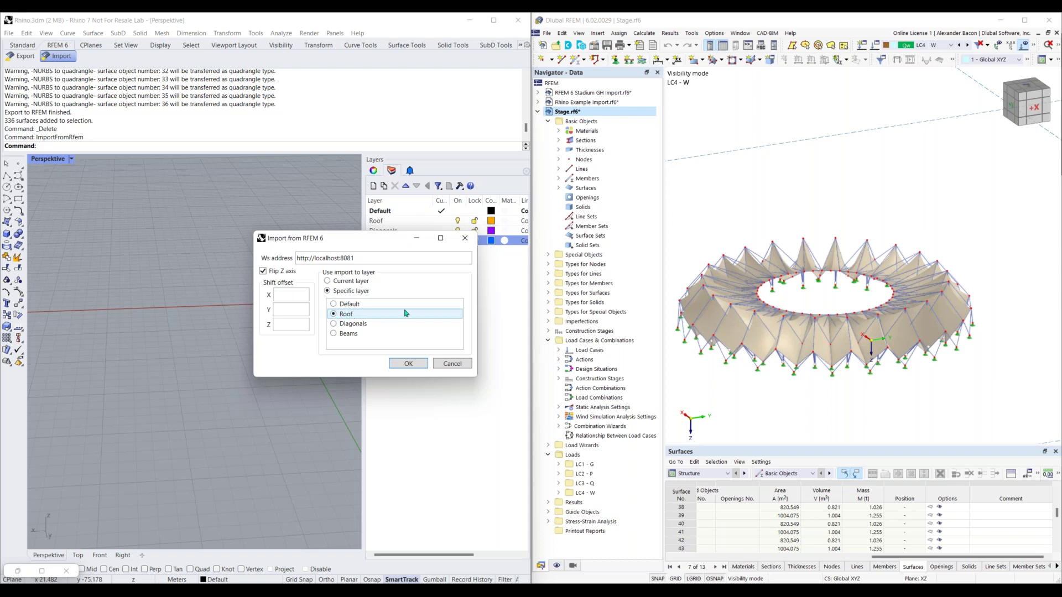
pyautogui.click(409, 364)
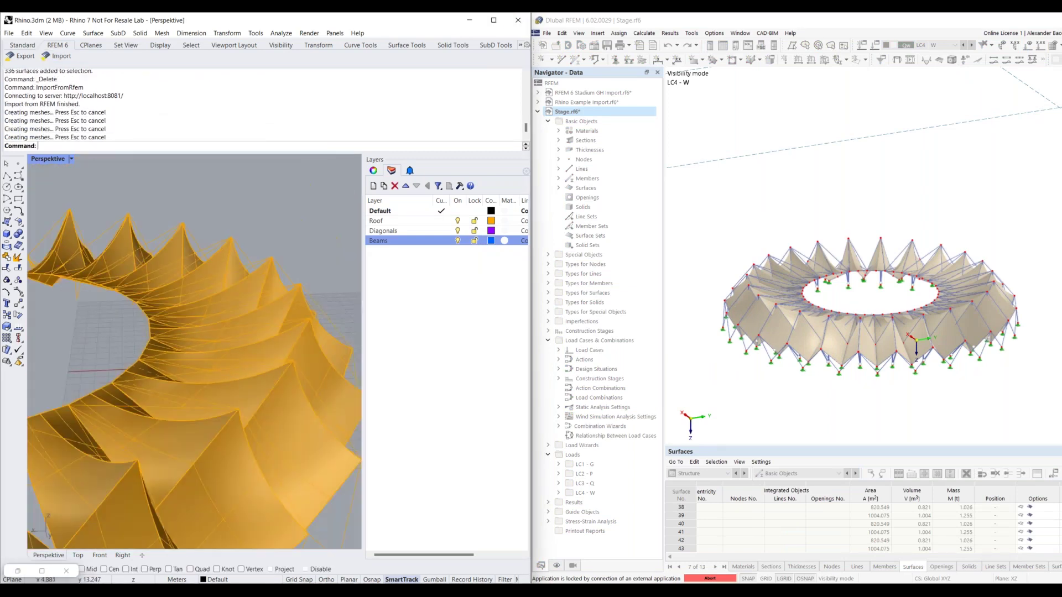
pyautogui.scroll(-6, 189, 472)
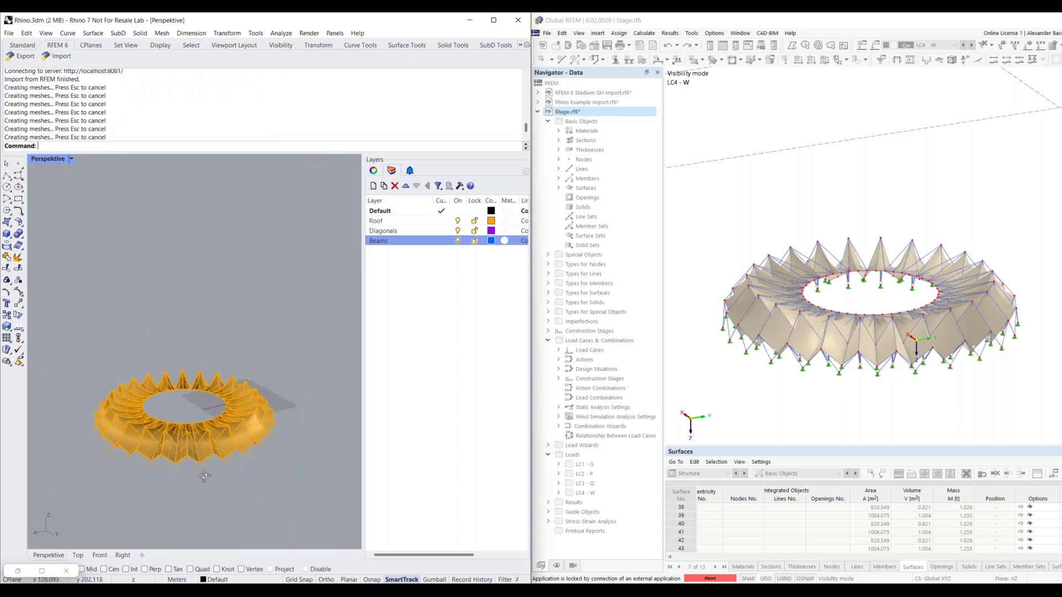
pyautogui.scroll(5, 190, 472)
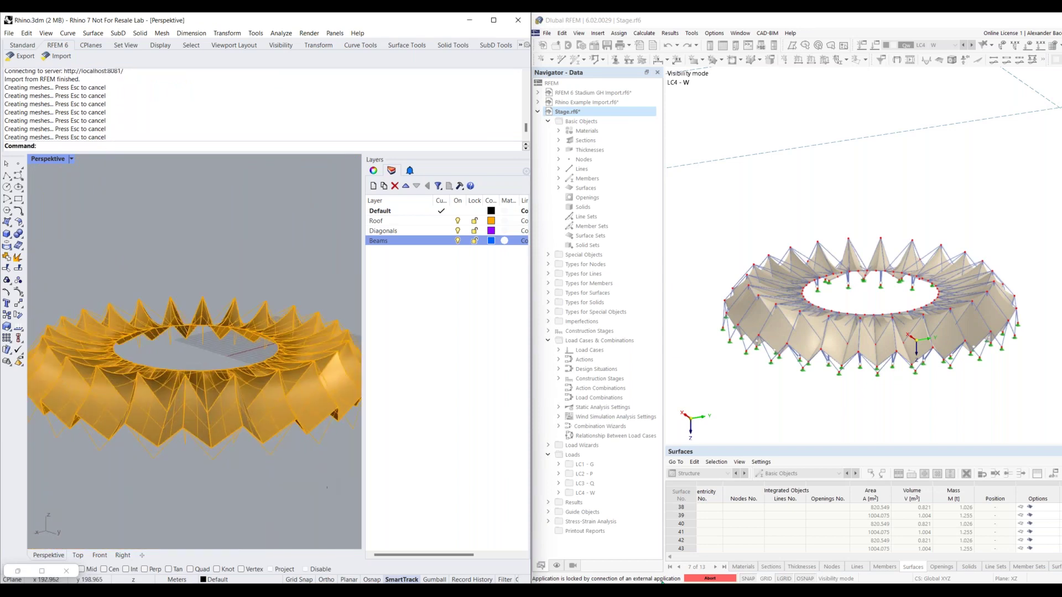
# Step: Abort the external connection locking RFEM 6 and select individual membrane surfaces of the imported Rhino roof to inspect them
pyautogui.click(710, 578)
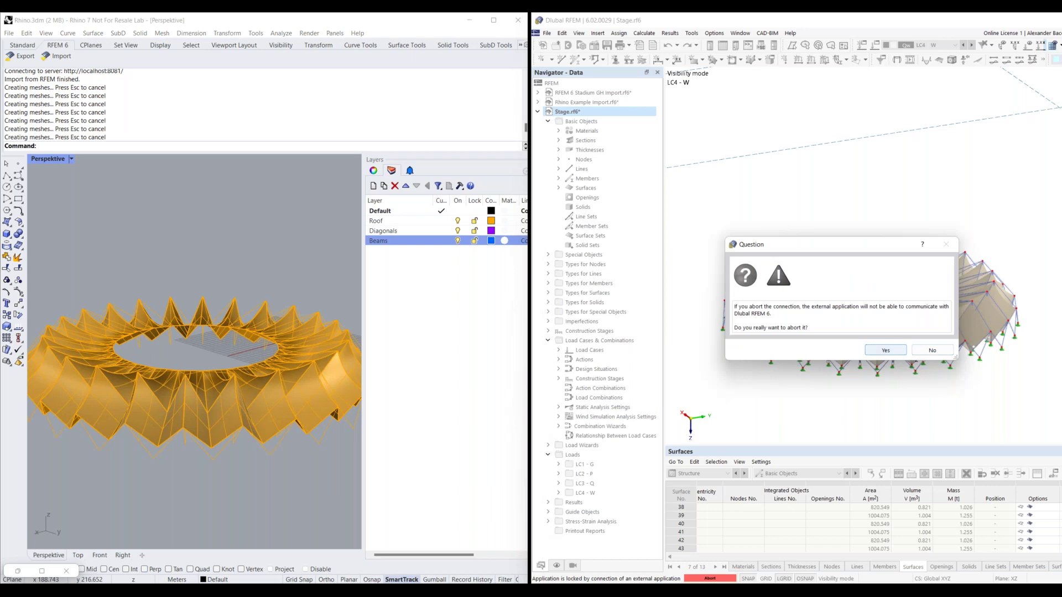
pyautogui.click(886, 350)
pyautogui.click(192, 418)
pyautogui.moveTo(202, 404); pyautogui.dragTo(157, 511, button='right')
pyautogui.scroll(5, 164, 428)
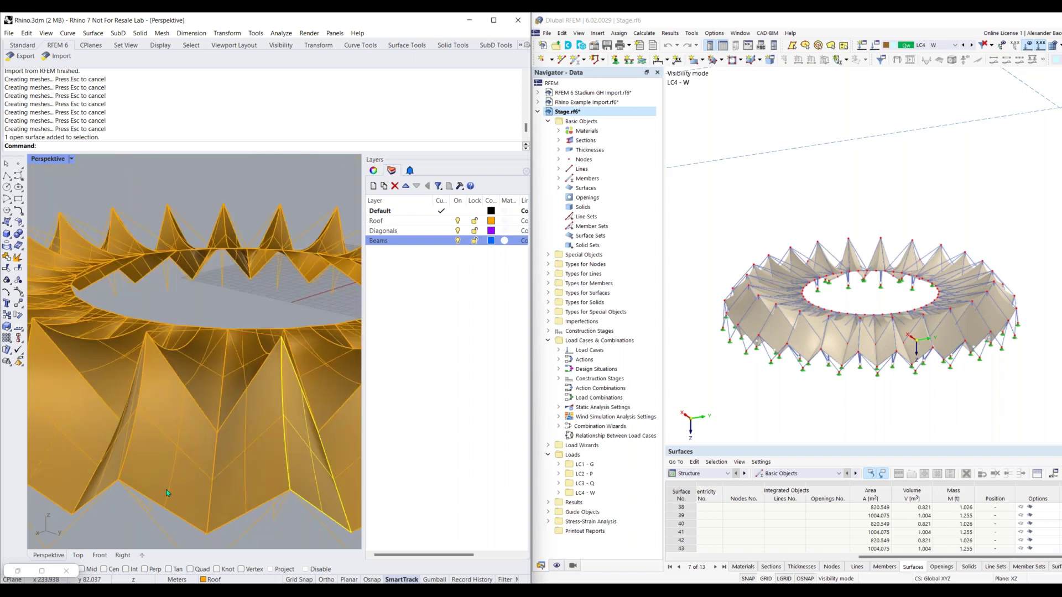
pyautogui.click(160, 466)
pyautogui.scroll(-6, 174, 469)
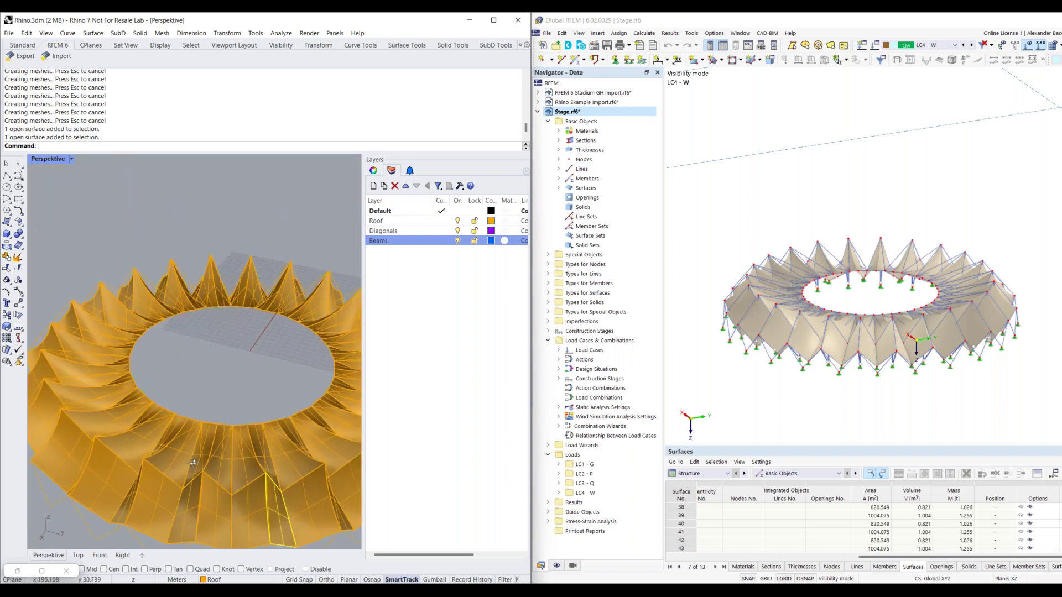
pyautogui.scroll(-3, 206, 412)
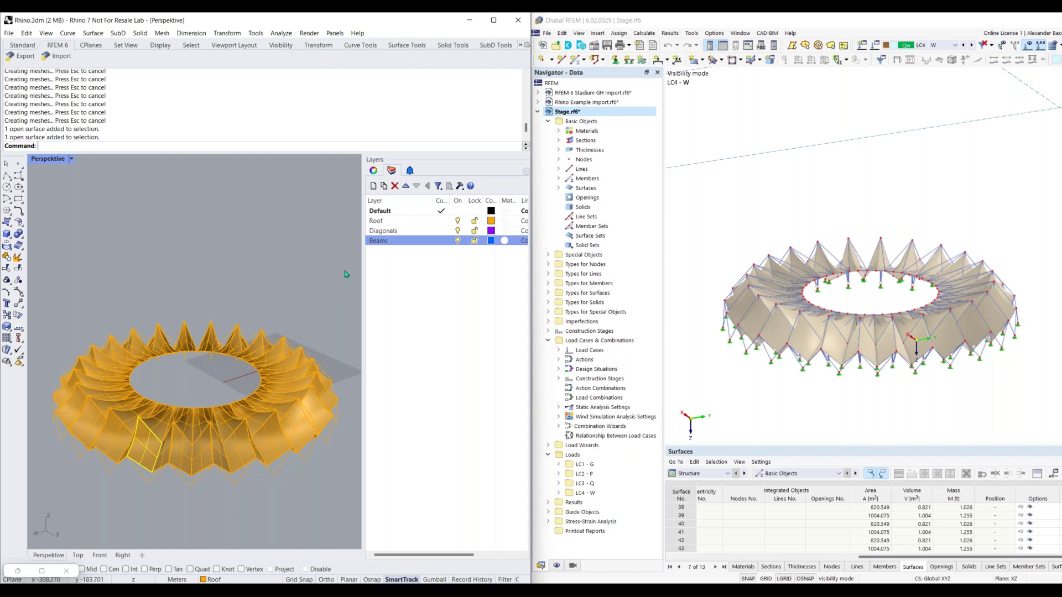
# Step: Launch Grasshopper from Rhino, maximize its window and bring up the Dlubal components
pyautogui.click(22, 45)
pyautogui.click(370, 58)
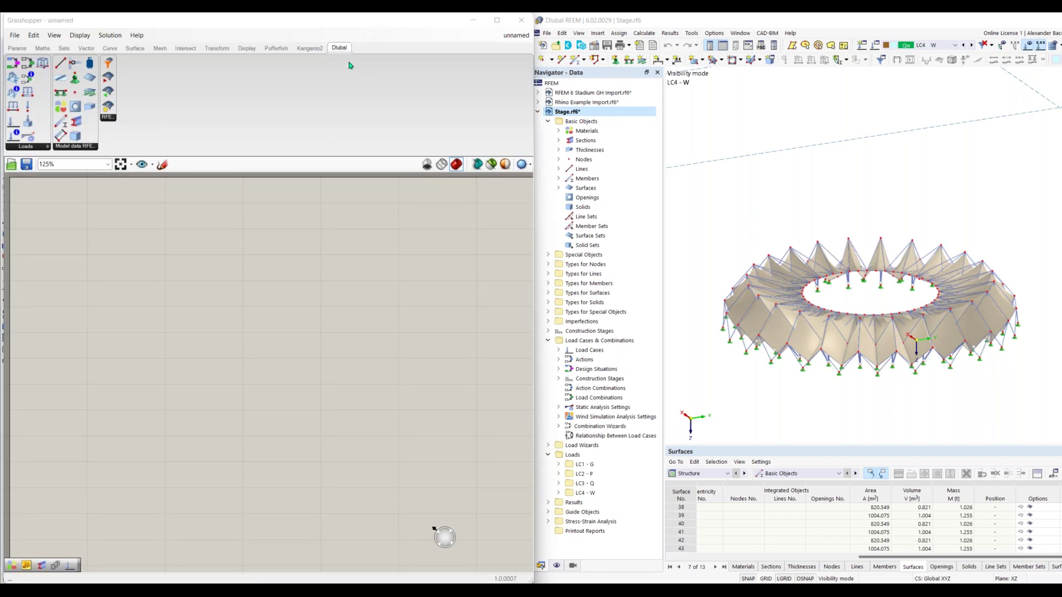
pyautogui.click(496, 19)
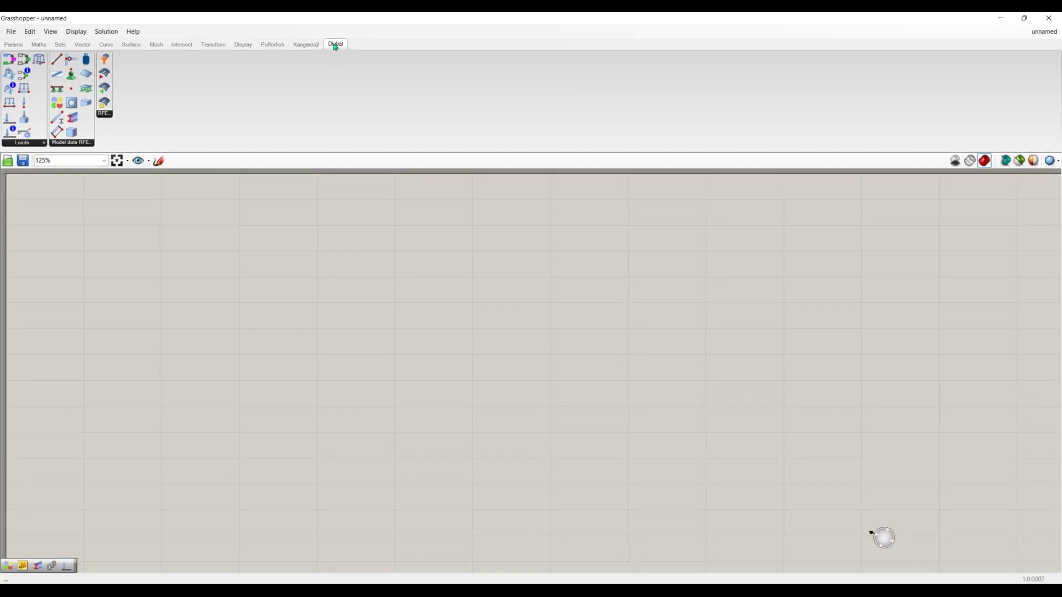
pyautogui.moveTo(336, 47)
# Step: Review the Dlubal component lists for loads, RFEM model data, and RFEM 6 import, export and filtering
pyautogui.click(32, 144)
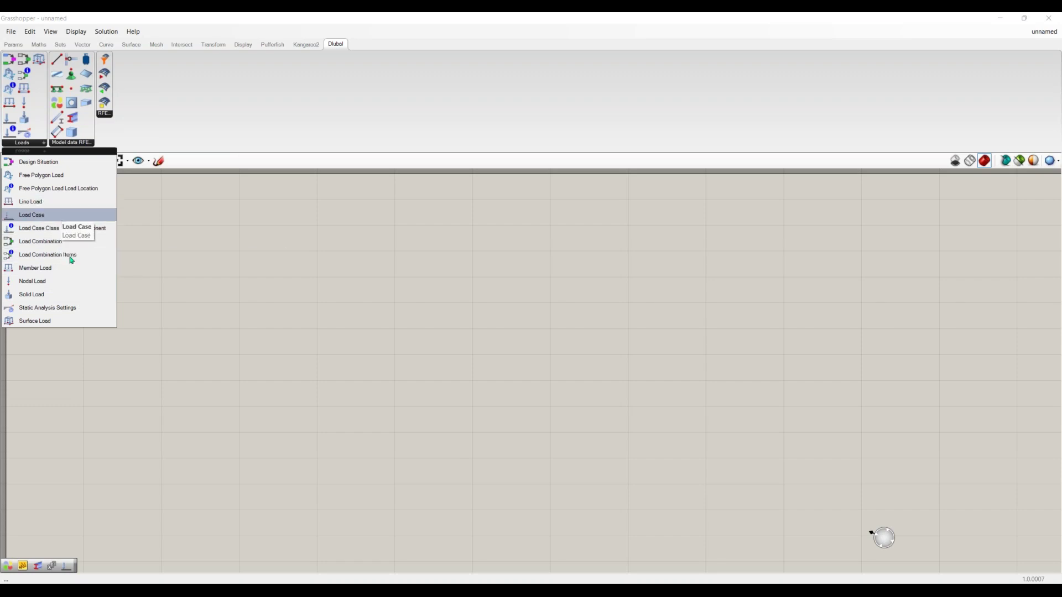
pyautogui.click(77, 143)
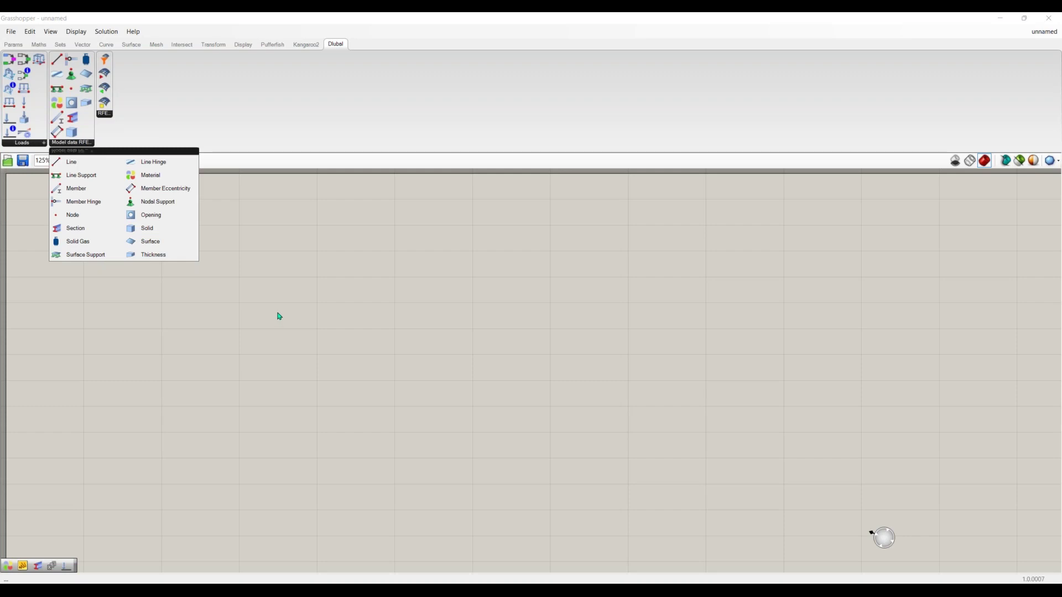
pyautogui.click(111, 115)
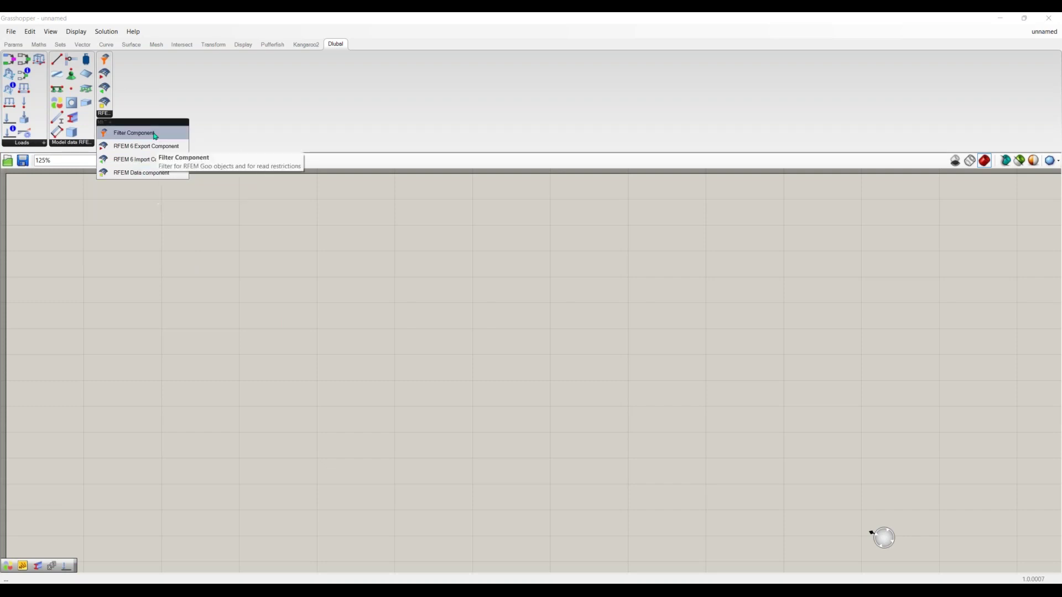
pyautogui.click(219, 122)
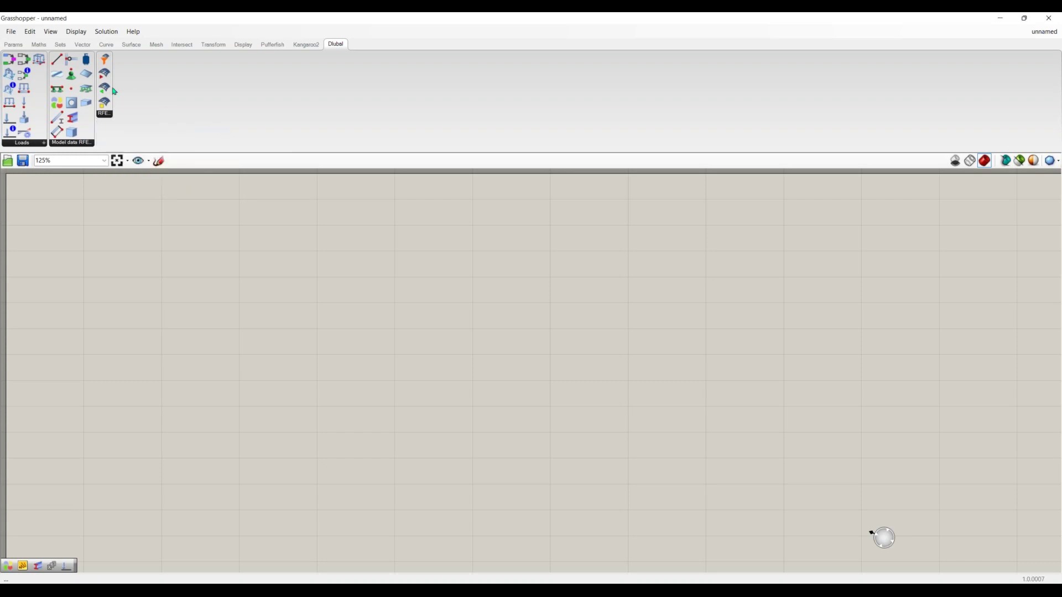
# Step: Place a Dlubal Member component on the canvas and expand its additional inputs
pyautogui.moveTo(57, 118); pyautogui.dragTo(418, 334)
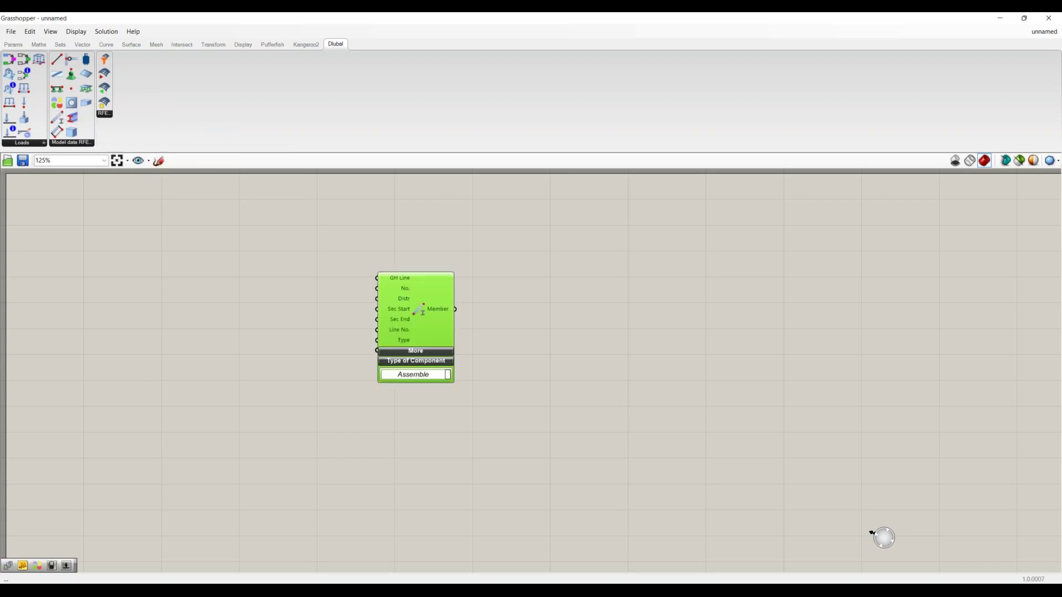
pyautogui.click(467, 334)
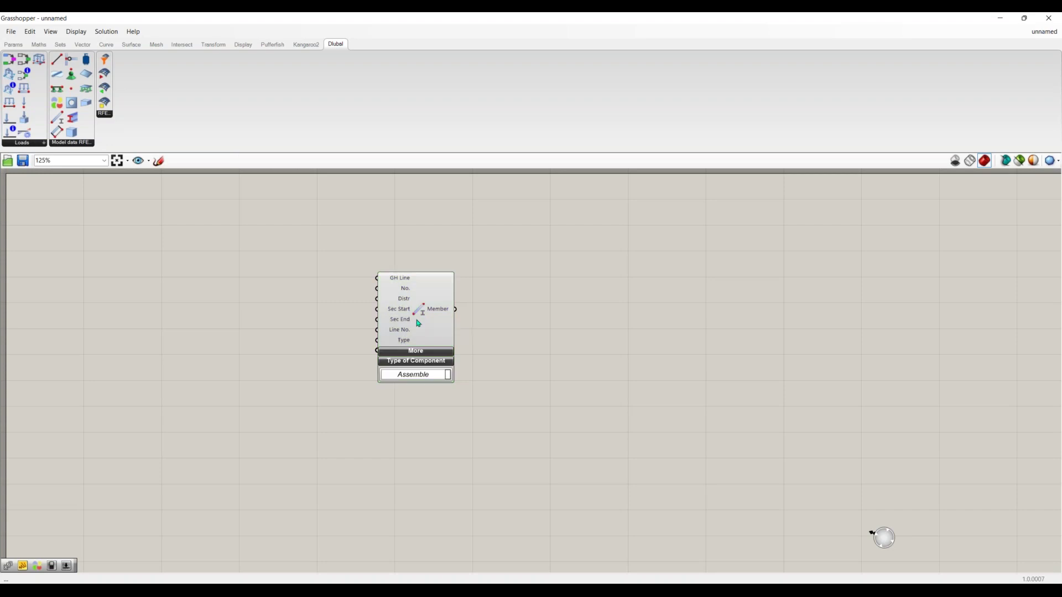
pyautogui.scroll(3, 416, 320)
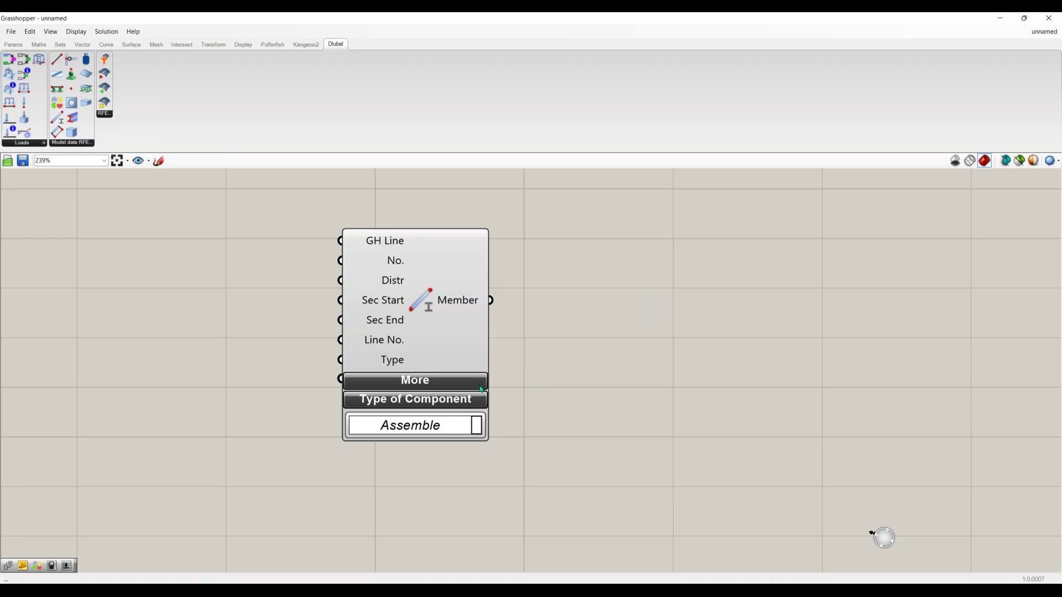
pyautogui.click(429, 382)
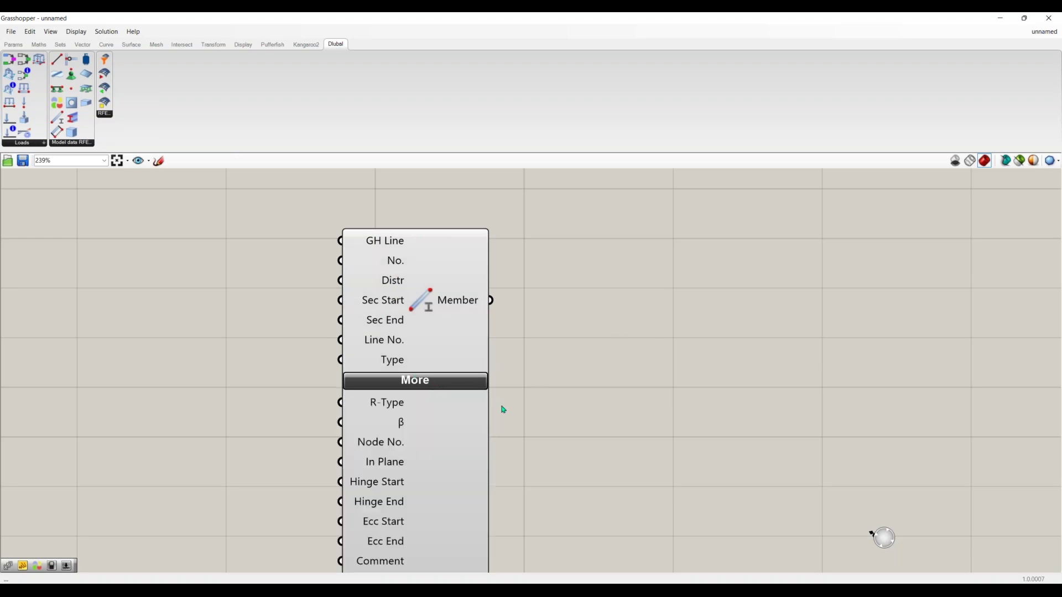
pyautogui.scroll(-2, 509, 429)
pyautogui.moveTo(511, 427); pyautogui.dragTo(512, 386, button='right')
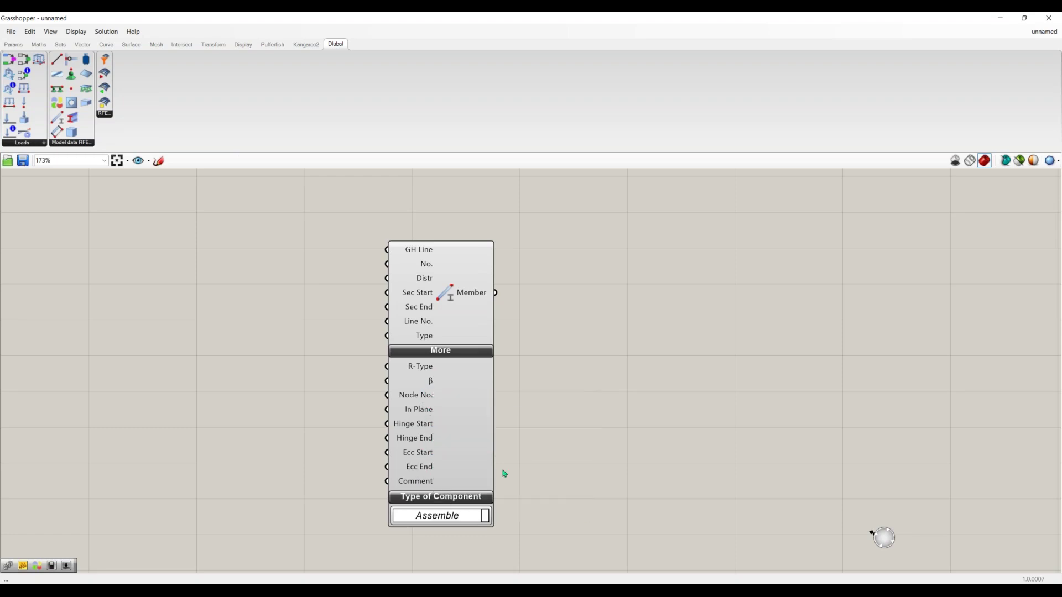
pyautogui.moveTo(544, 487); pyautogui.dragTo(544, 452, button='right')
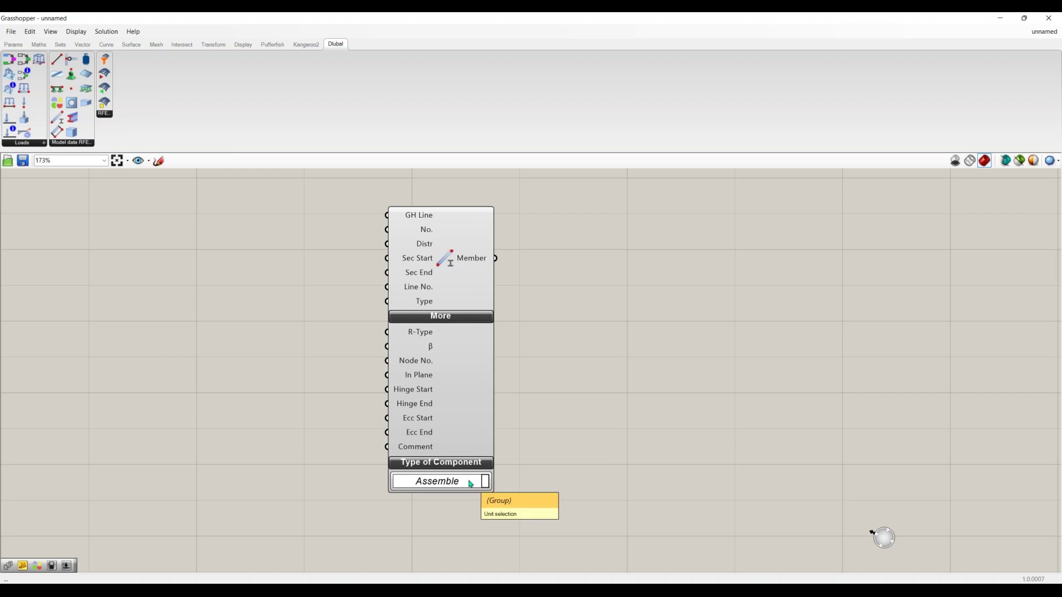
# Step: Set the Member component's type to Extract to look over its outputs, and delete the component from the canvas
pyautogui.click(470, 482)
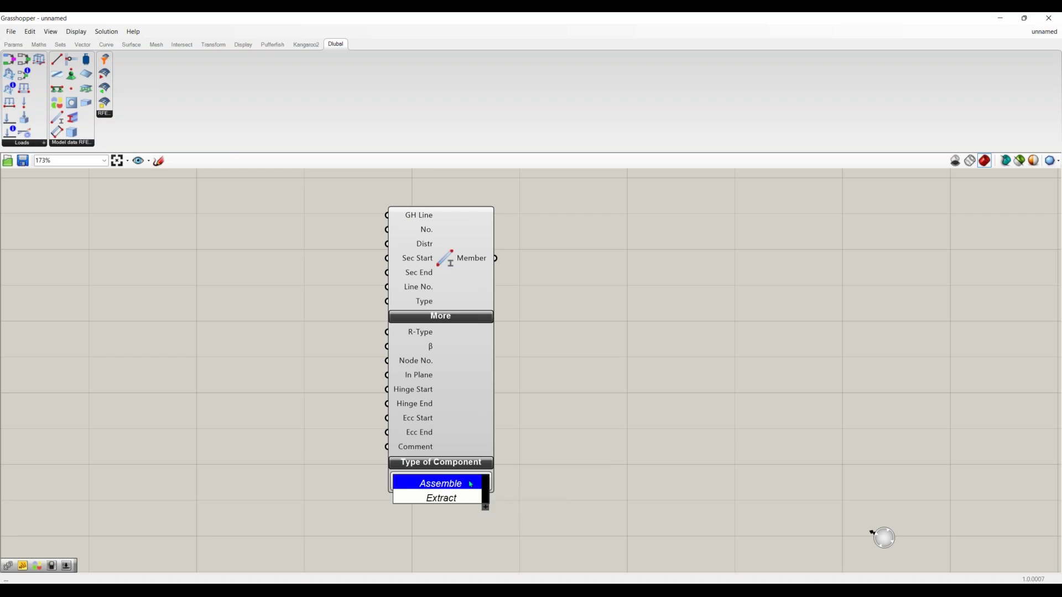
pyautogui.click(460, 500)
pyautogui.moveTo(572, 321); pyautogui.dragTo(566, 393, button='right')
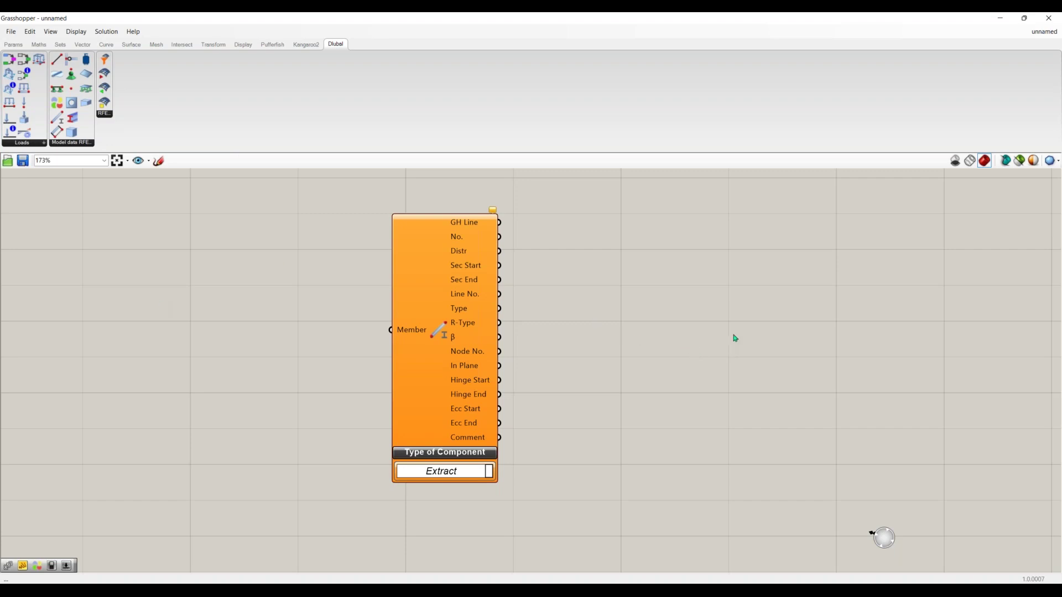
pyautogui.click(429, 269)
pyautogui.press('Delete')
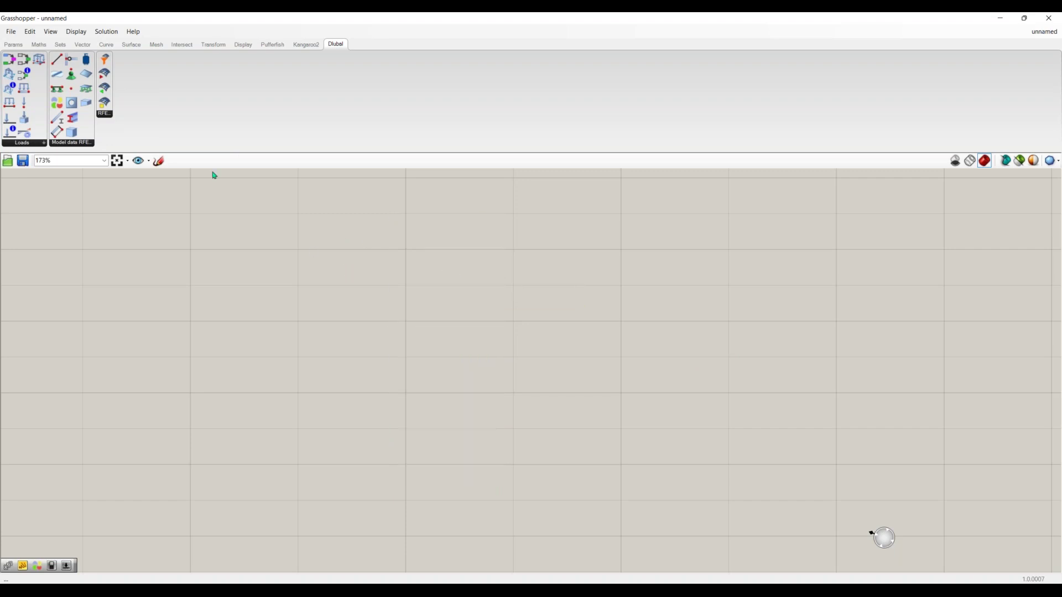
# Step: Open the recent Grasshopper definition Webinar Start FINAL.gh
pyautogui.click(11, 31)
pyautogui.moveTo(53, 77)
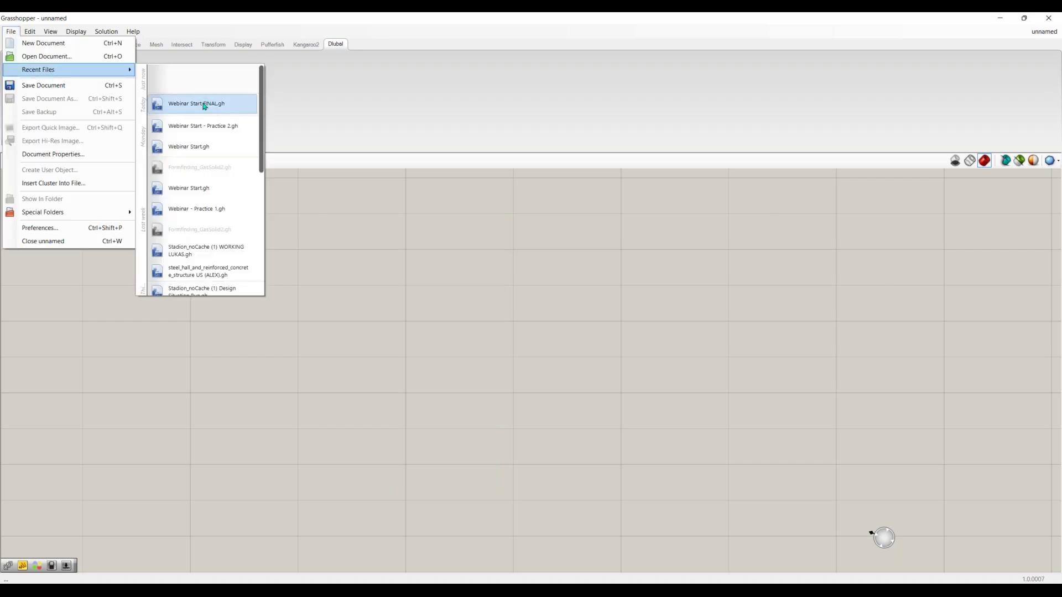
pyautogui.click(205, 106)
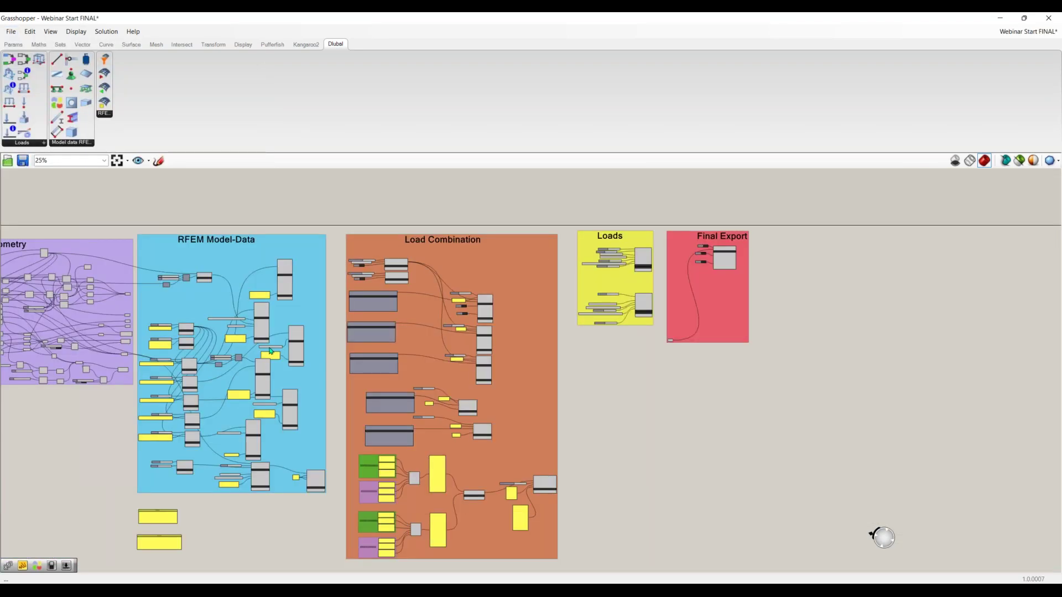
# Step: Examine the GH-Geometry group and the materials, sections and members in the RFEM Model-Data group
pyautogui.moveTo(249, 352); pyautogui.dragTo(569, 361, button='right')
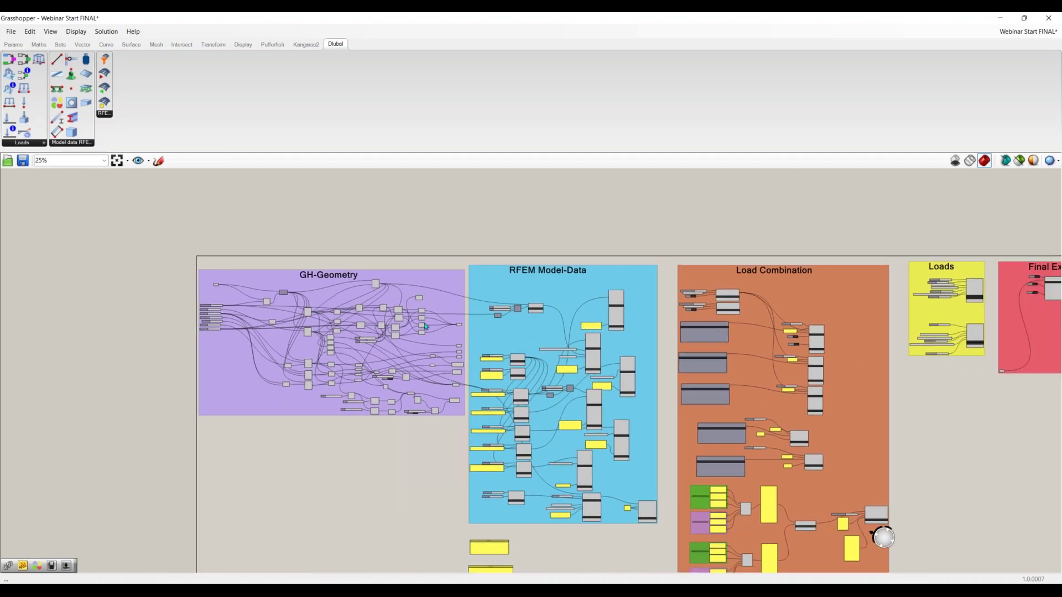
pyautogui.scroll(6, 311, 334)
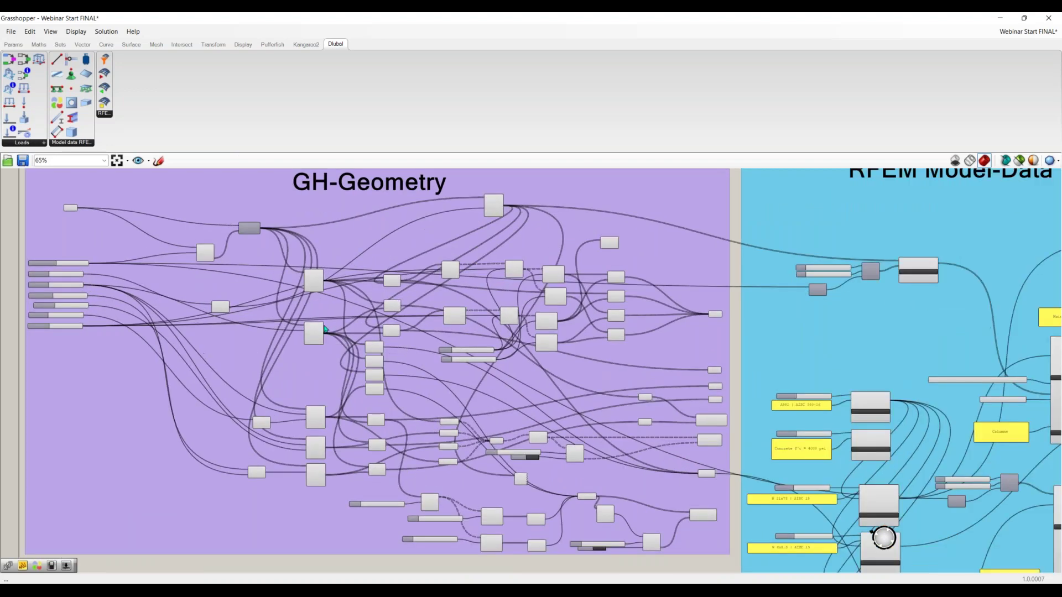
pyautogui.moveTo(332, 325); pyautogui.dragTo(371, 369, button='right')
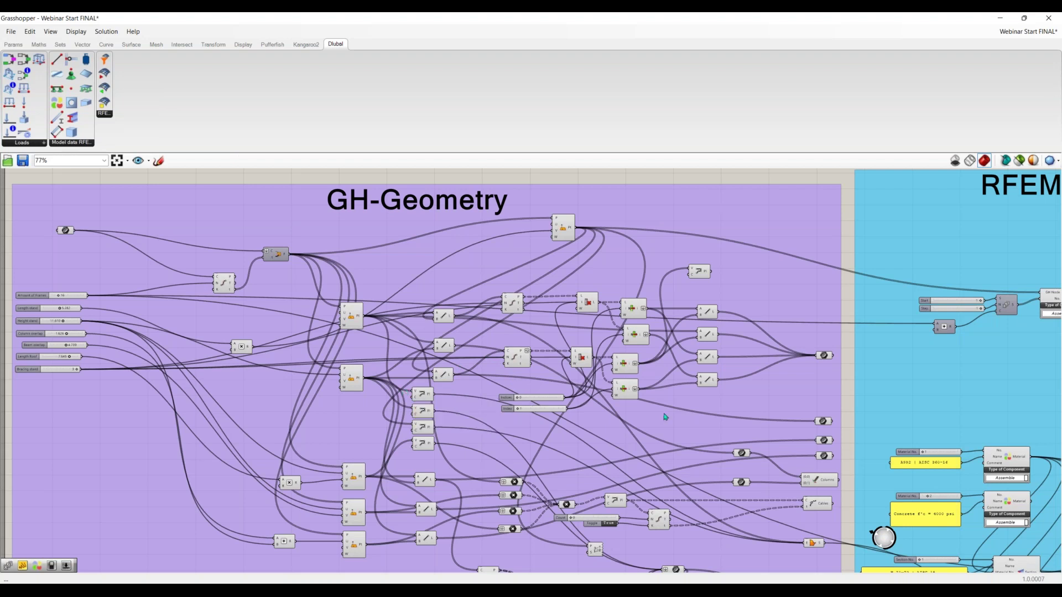
pyautogui.scroll(-1, 961, 386)
pyautogui.moveTo(961, 386); pyautogui.dragTo(413, 357, button='right')
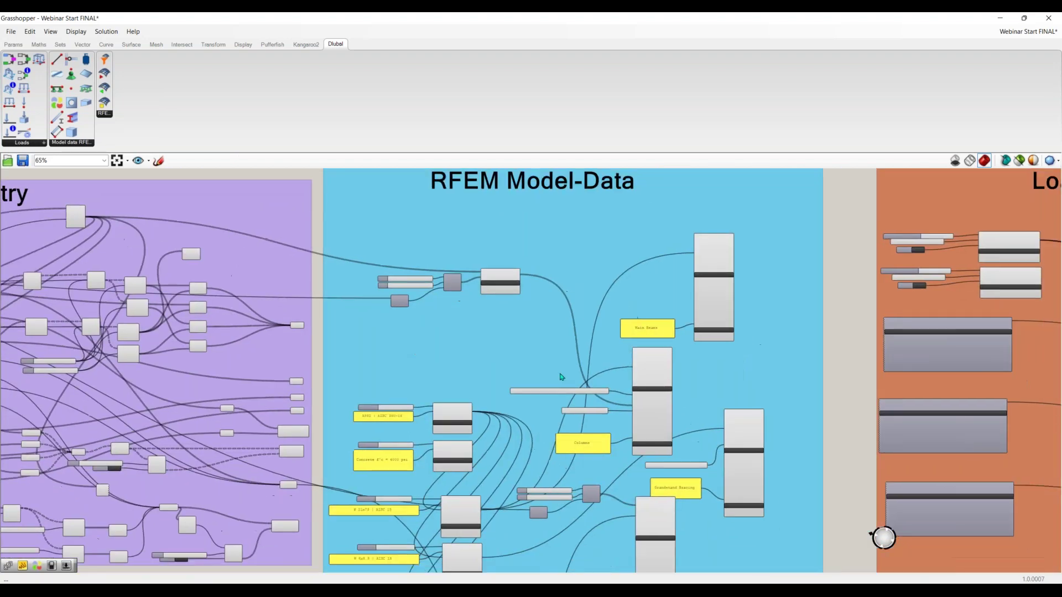
pyautogui.scroll(1, 560, 377)
pyautogui.moveTo(624, 387); pyautogui.dragTo(495, 371, button='right')
# Step: Examine the Load Combination group with its ASCE 7 action categories, load cases and design situations
pyautogui.scroll(-2, 495, 370)
pyautogui.moveTo(942, 342); pyautogui.dragTo(622, 348, button='right')
pyautogui.scroll(2, 622, 348)
pyautogui.moveTo(629, 388); pyautogui.dragTo(587, 222, button='right')
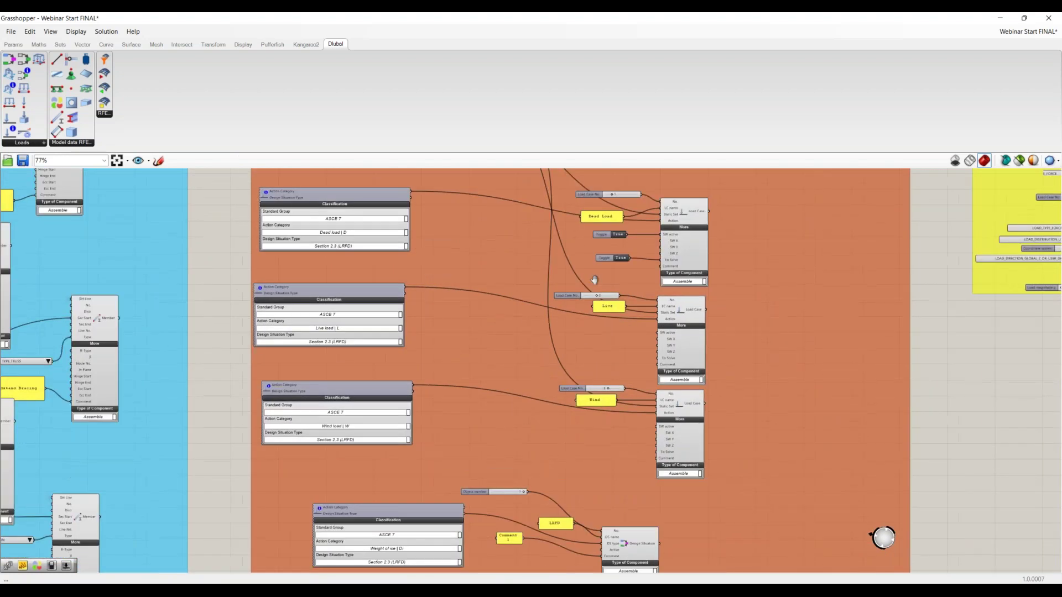
pyautogui.moveTo(593, 281); pyautogui.dragTo(579, 194, button='right')
pyautogui.moveTo(601, 470); pyautogui.dragTo(591, 596, button='right')
pyautogui.moveTo(599, 265); pyautogui.dragTo(452, 331, button='right')
# Step: Examine the surface and member load components and the Final Export group, and return to the GH-Geometry group
pyautogui.moveTo(1008, 299); pyautogui.dragTo(667, 350, button='right')
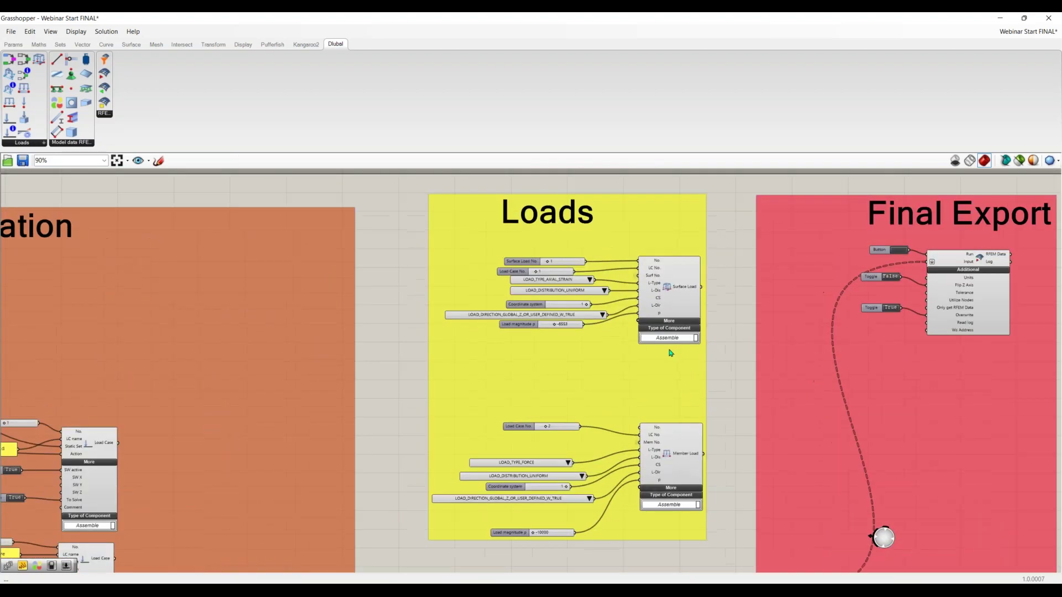
pyautogui.scroll(3, 688, 372)
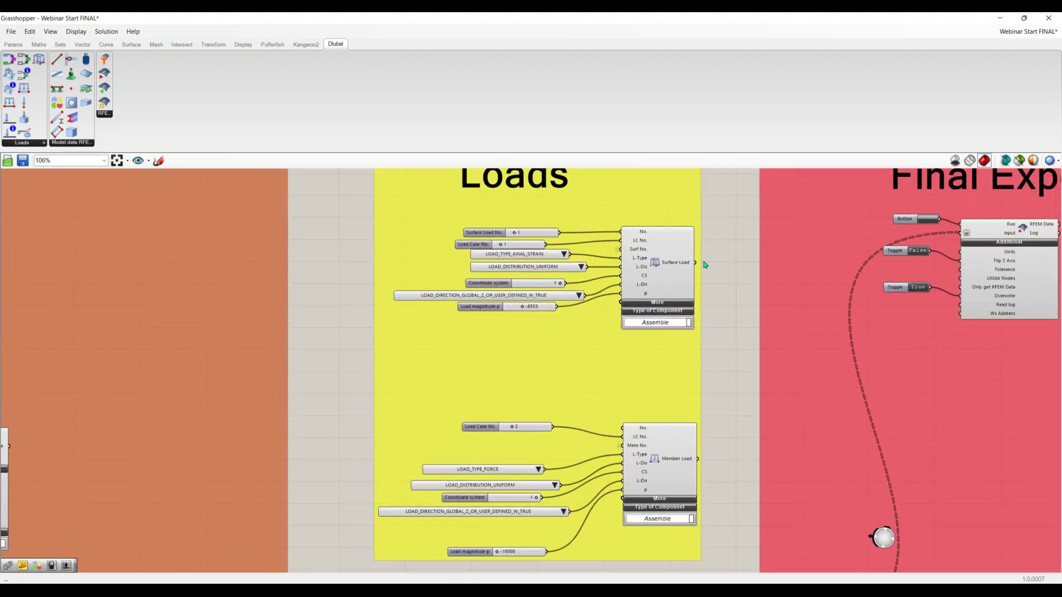
pyautogui.scroll(-1, 622, 333)
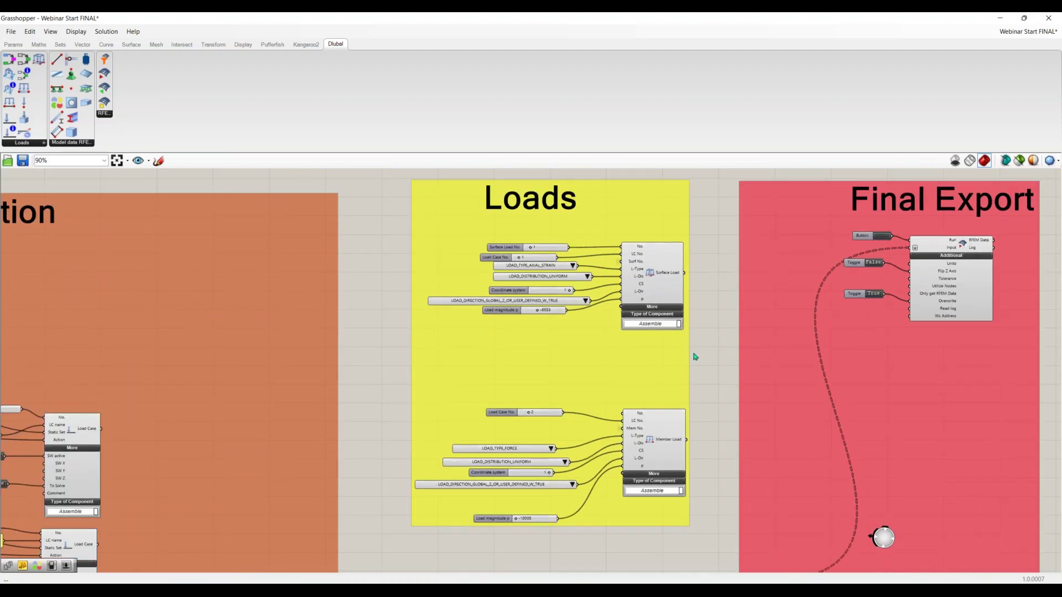
pyautogui.moveTo(979, 398); pyautogui.dragTo(694, 396, button='right')
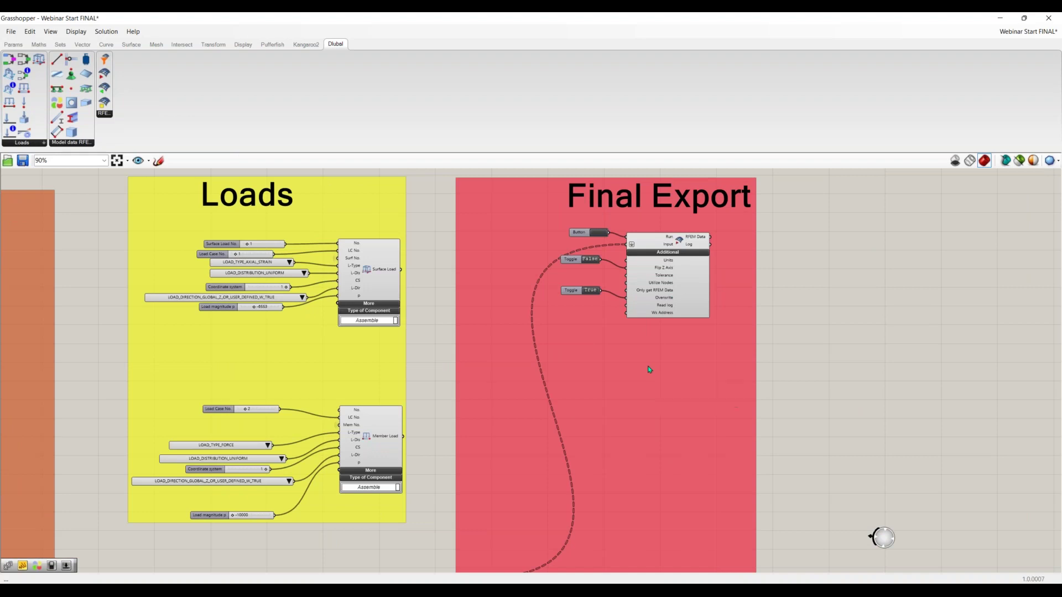
pyautogui.scroll(-2, 591, 368)
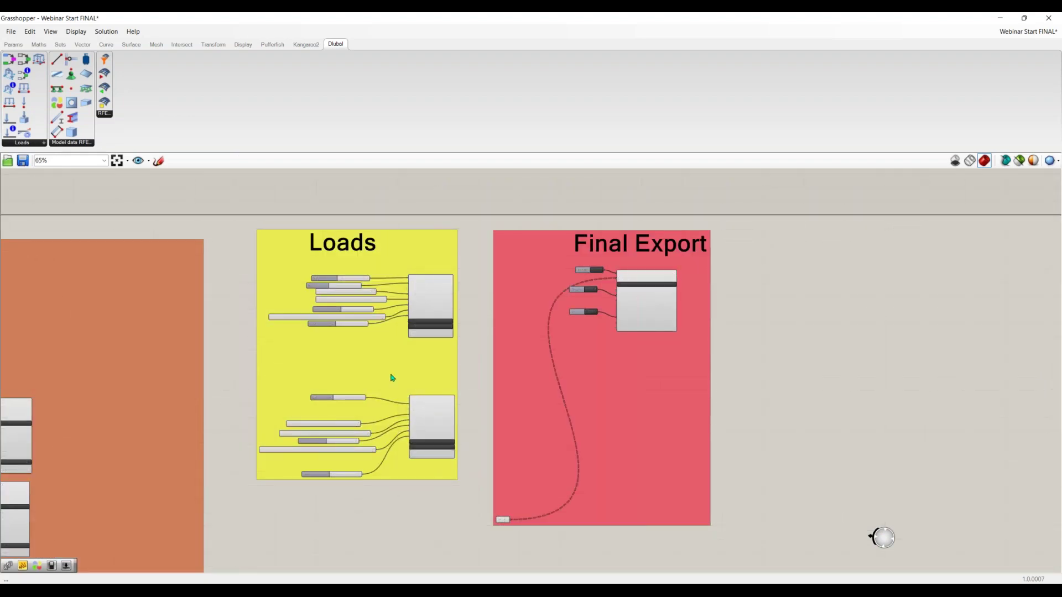
pyautogui.moveTo(398, 379); pyautogui.dragTo(470, 381, button='right')
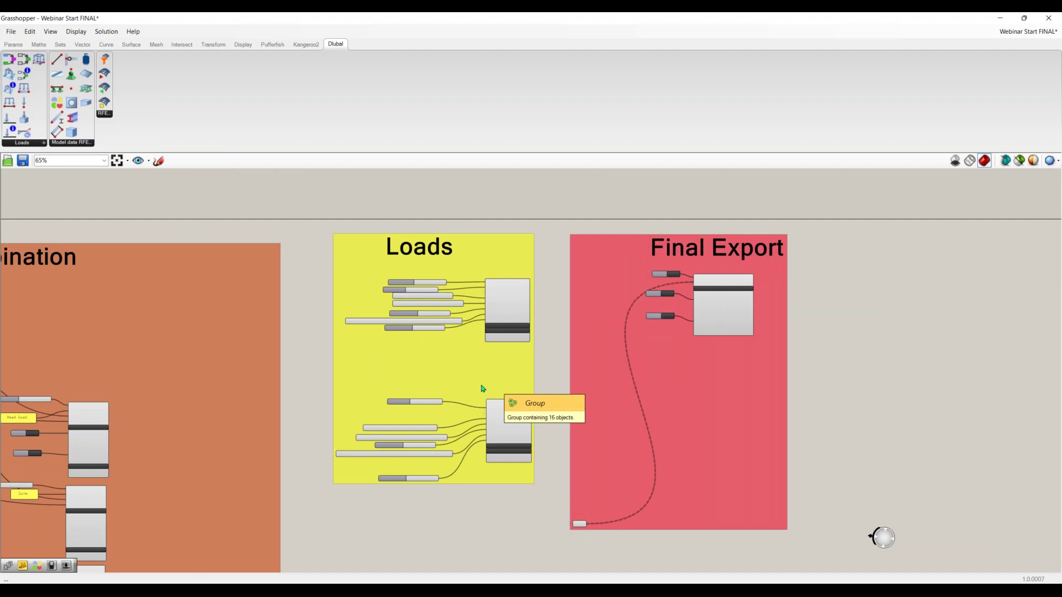
pyautogui.moveTo(349, 395); pyautogui.dragTo(494, 412, button='right')
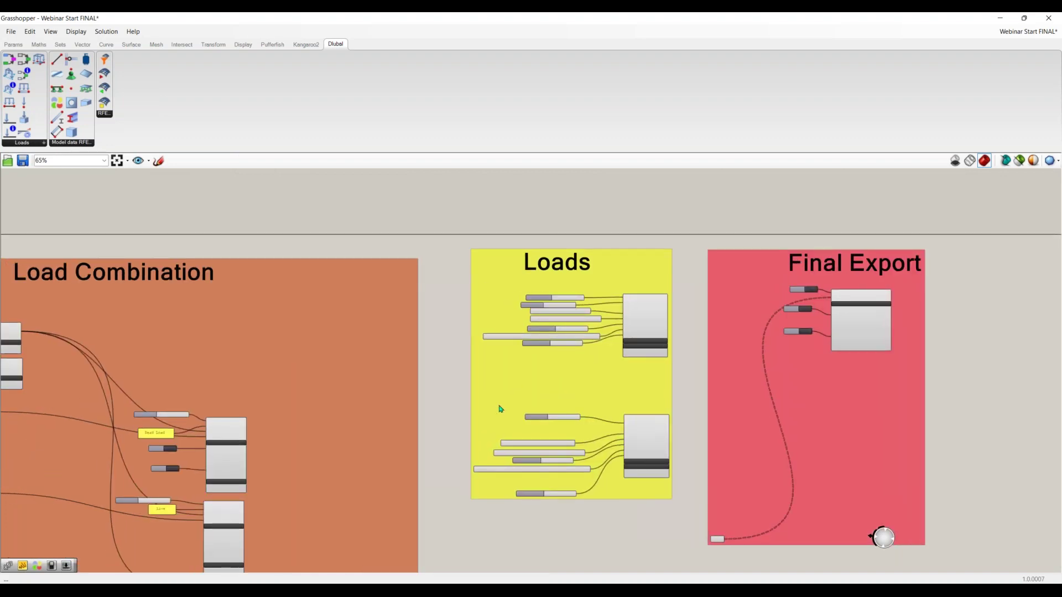
pyautogui.moveTo(336, 402); pyautogui.dragTo(625, 418, button='right')
pyautogui.moveTo(348, 432); pyautogui.dragTo(469, 414, button='right')
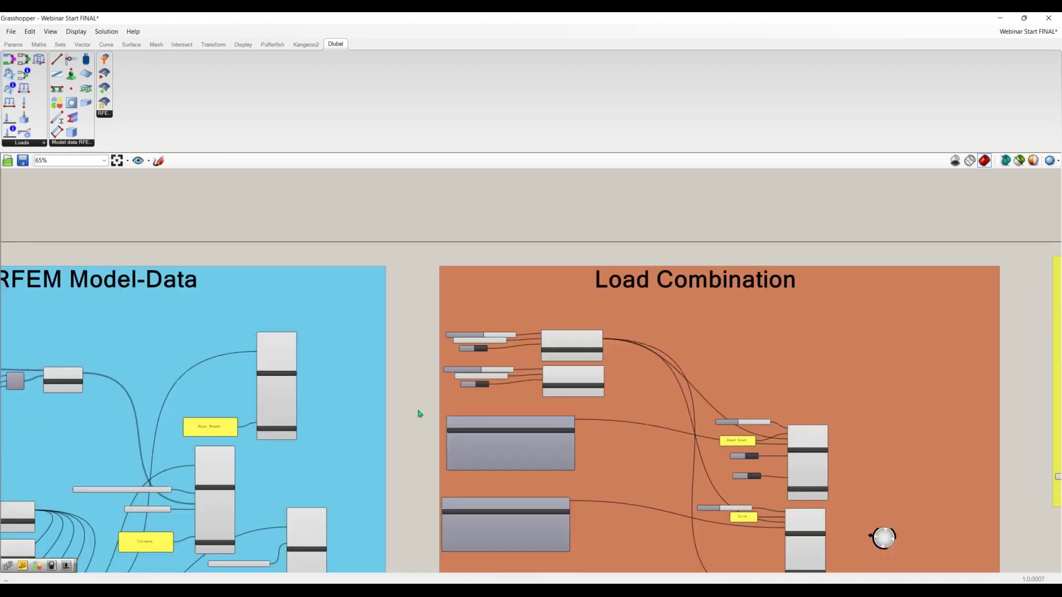
pyautogui.moveTo(321, 430); pyautogui.dragTo(576, 393, button='right')
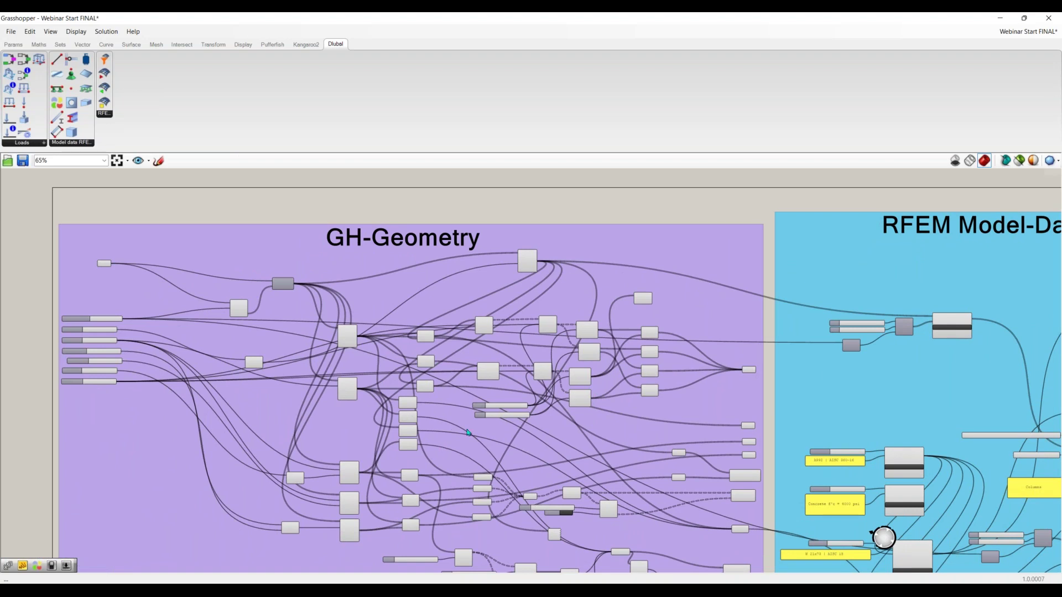
# Step: Select all existing curves and surfaces of the ring-shaped structure in the Rhino perspective viewport and delete them
pyautogui.moveTo(456, 433); pyautogui.dragTo(456, 410, button='right')
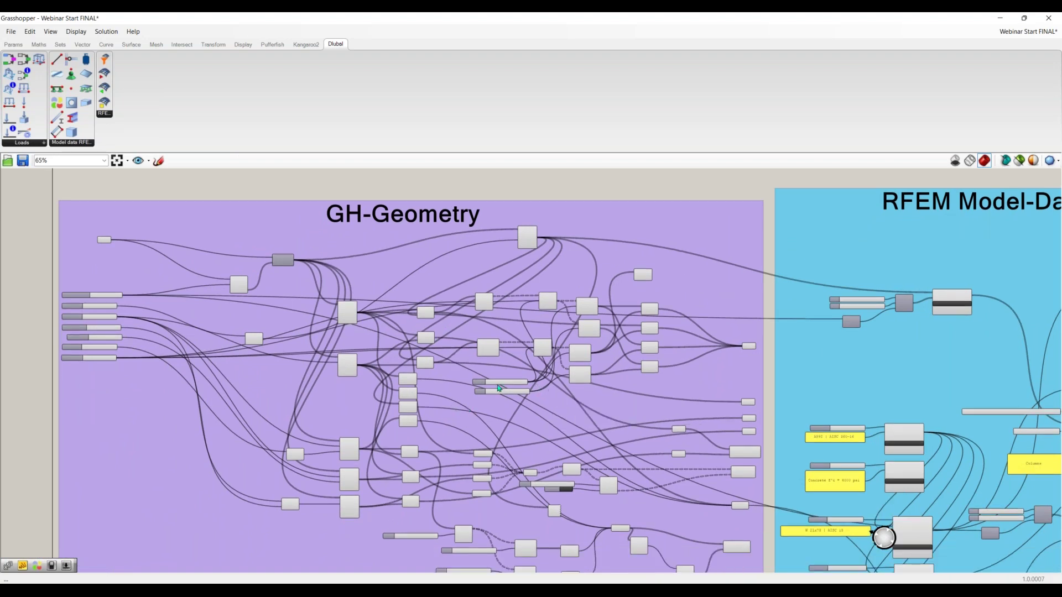
pyautogui.scroll(1, 498, 388)
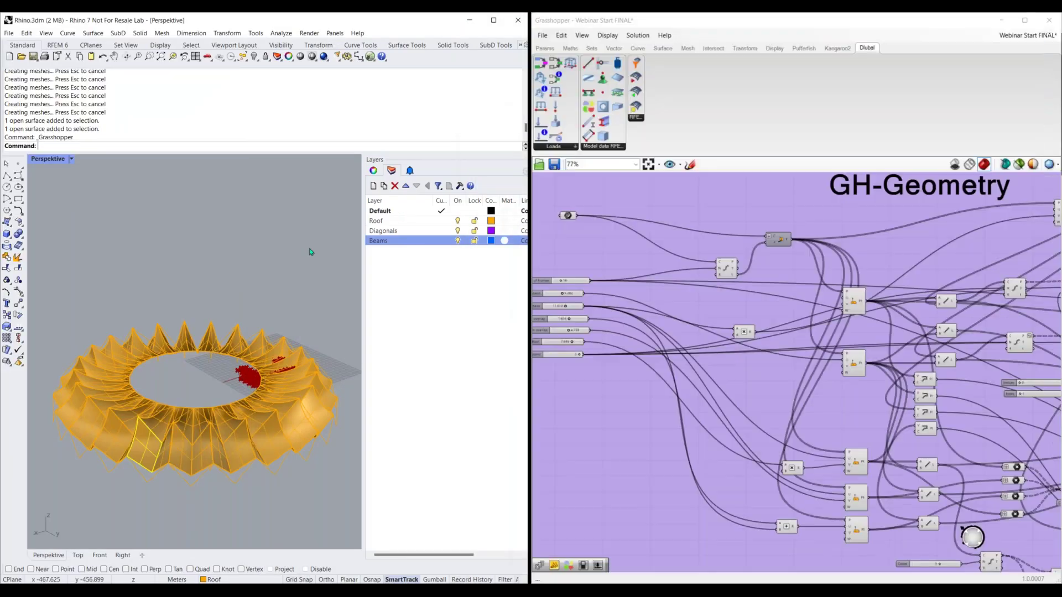
pyautogui.scroll(-2, 332, 315)
pyautogui.moveTo(346, 302); pyautogui.dragTo(79, 471)
pyautogui.press('Delete')
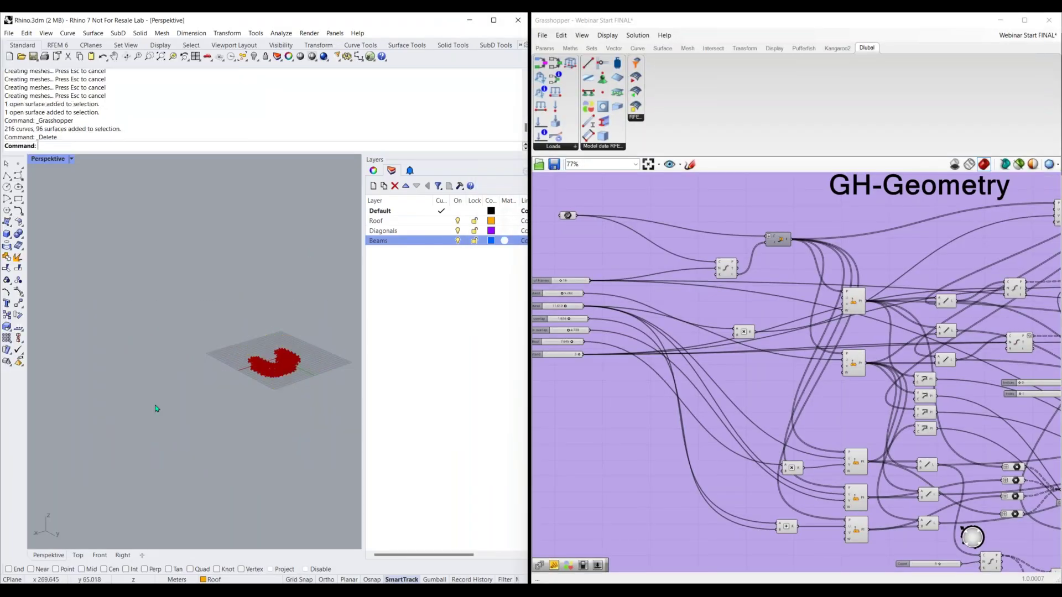
# Step: Examine the Grasshopper preview of the grandstand structure in the Rhino viewport, from close up and as a whole
pyautogui.scroll(3, 267, 390)
pyautogui.moveTo(267, 390); pyautogui.dragTo(190, 385, button='right')
pyautogui.scroll(2, 202, 379)
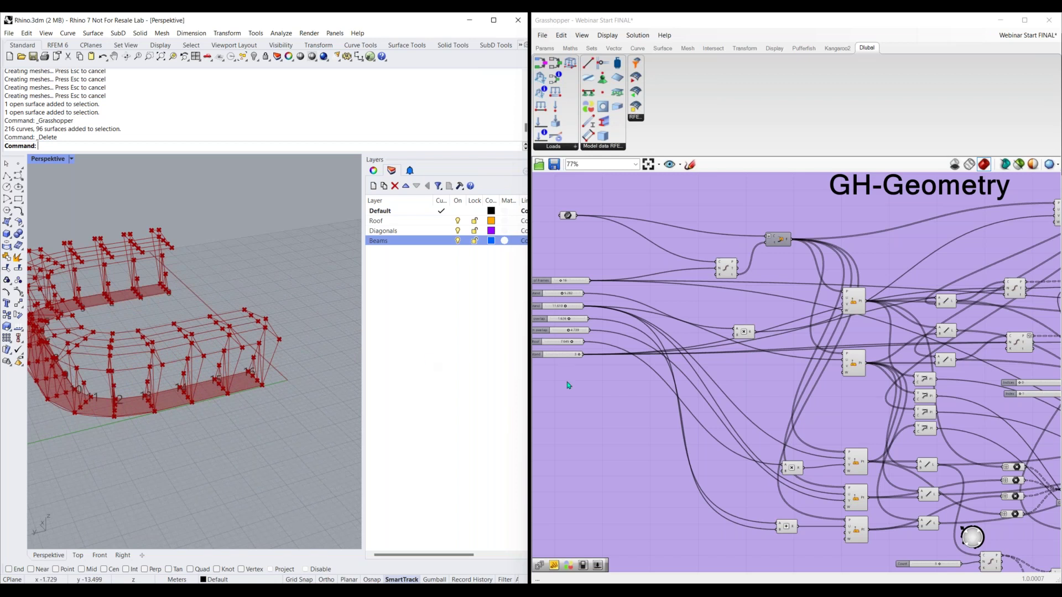
pyautogui.moveTo(569, 386); pyautogui.dragTo(628, 395, button='right')
pyautogui.scroll(2, 166, 401)
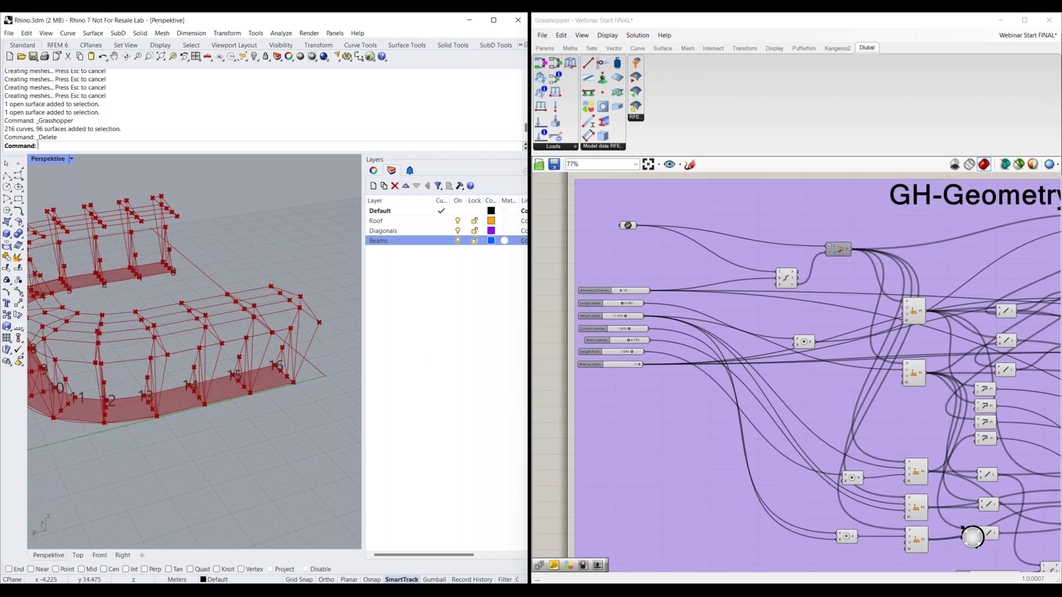
pyautogui.moveTo(249, 412); pyautogui.dragTo(172, 419, button='right')
pyautogui.scroll(-1, 172, 420)
pyautogui.keyDown('shift'); pyautogui.moveTo(208, 349); pyautogui.dragTo(242, 395, button='right'); pyautogui.keyUp('shift')
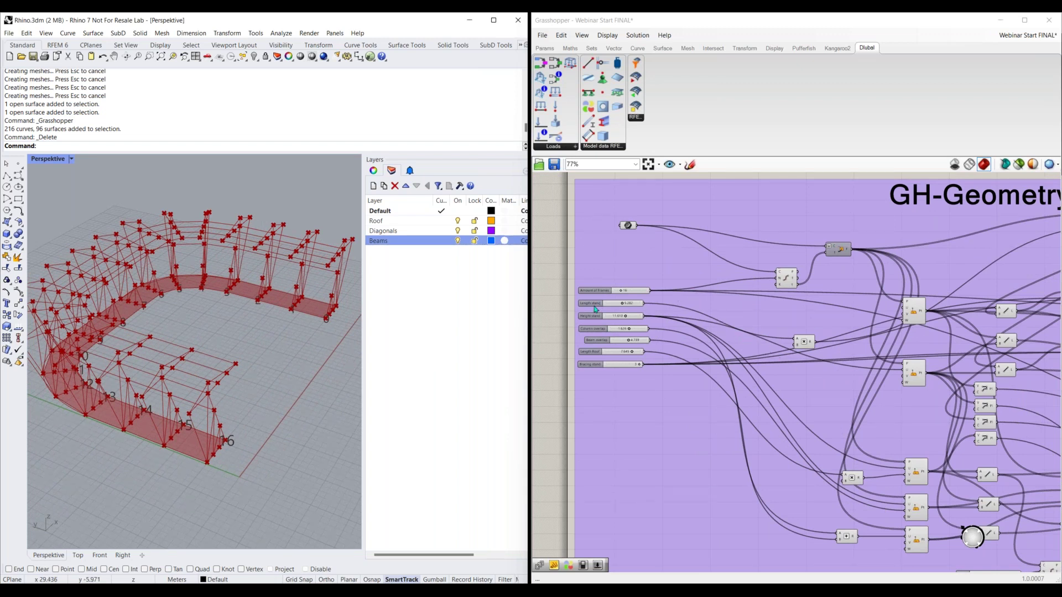
# Step: Set Amount of Frames to 17, Length stand 6.470, Height stand 10.326, Column overlap 1.723, Beam overlap 5.517 and Length Roof 7.489
pyautogui.scroll(5, 601, 306)
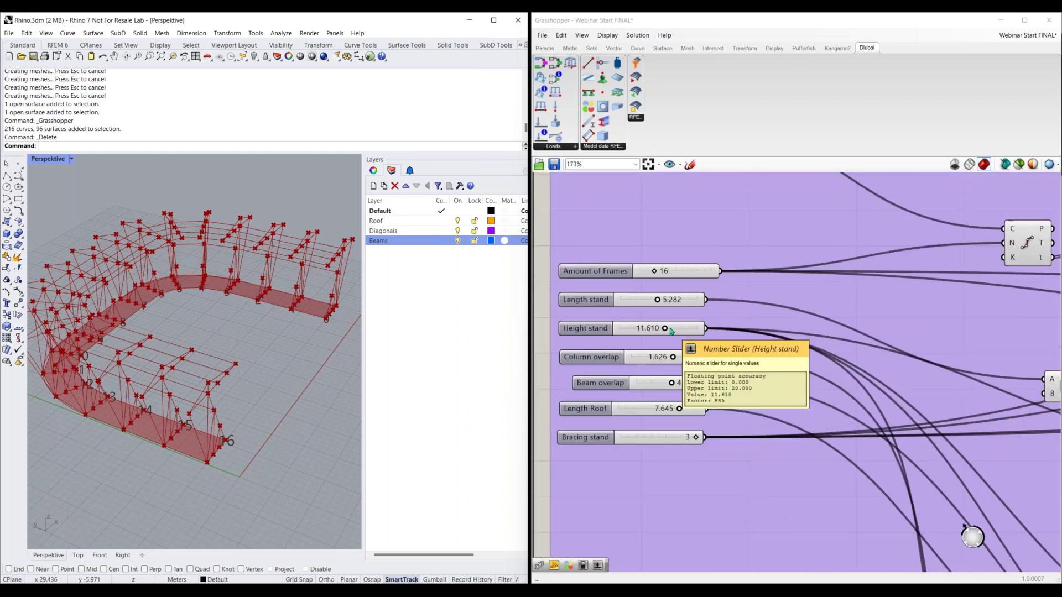
pyautogui.moveTo(654, 271); pyautogui.dragTo(693, 441)
pyautogui.scroll(5, 105, 413)
pyautogui.click(702, 226)
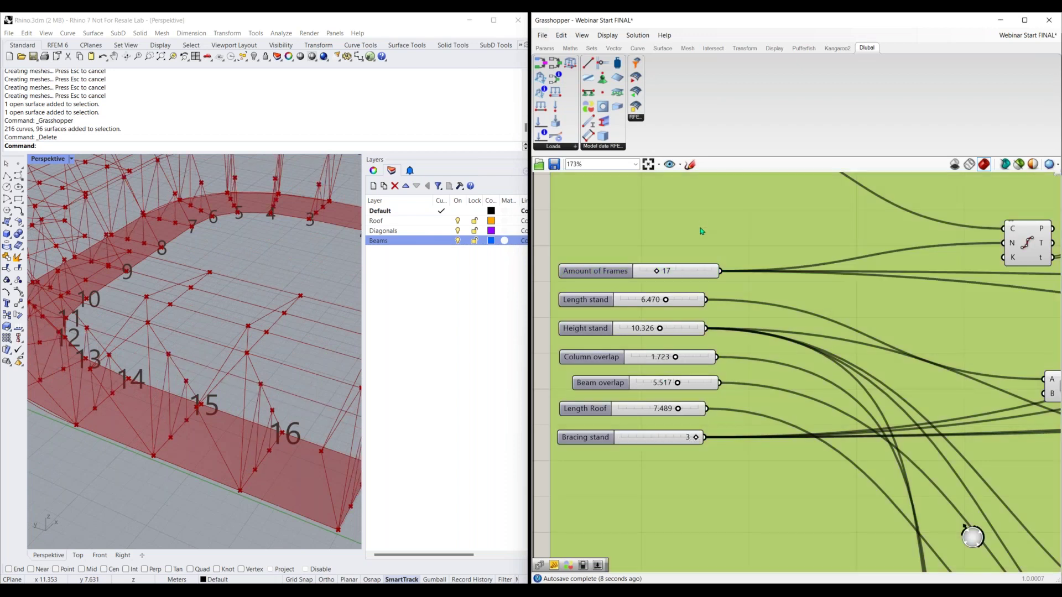
# Step: Turn off icon drawing so the Grasshopper components show their names, with the GH-Geometry group's outputs in view
pyautogui.scroll(-2, 701, 231)
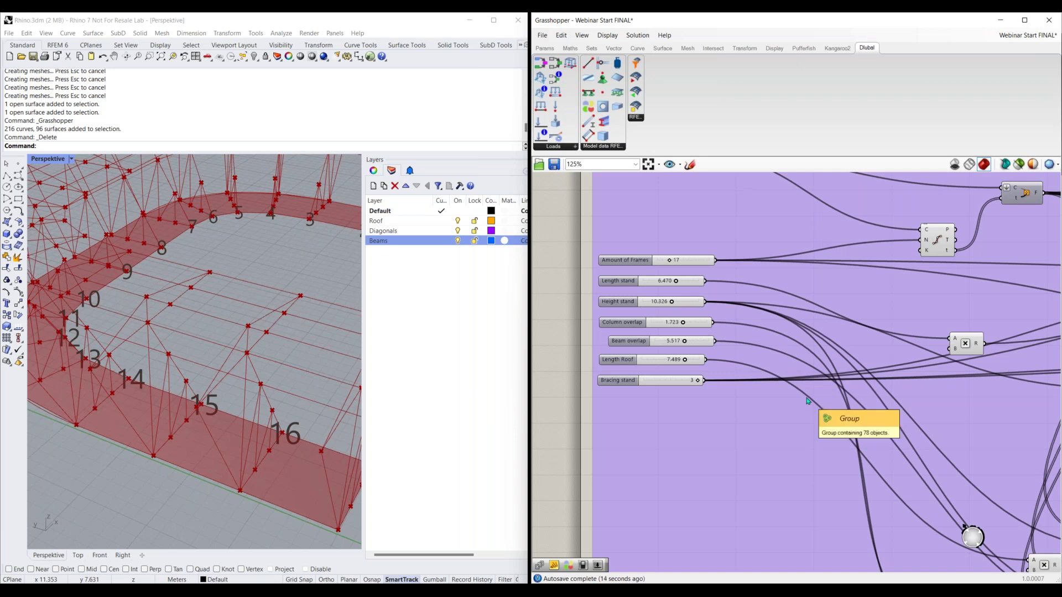
pyautogui.scroll(-3, 786, 409)
pyautogui.moveTo(970, 437); pyautogui.dragTo(477, 377, button='right')
pyautogui.moveTo(998, 392); pyautogui.dragTo(768, 362, button='right')
pyautogui.scroll(2, 766, 360)
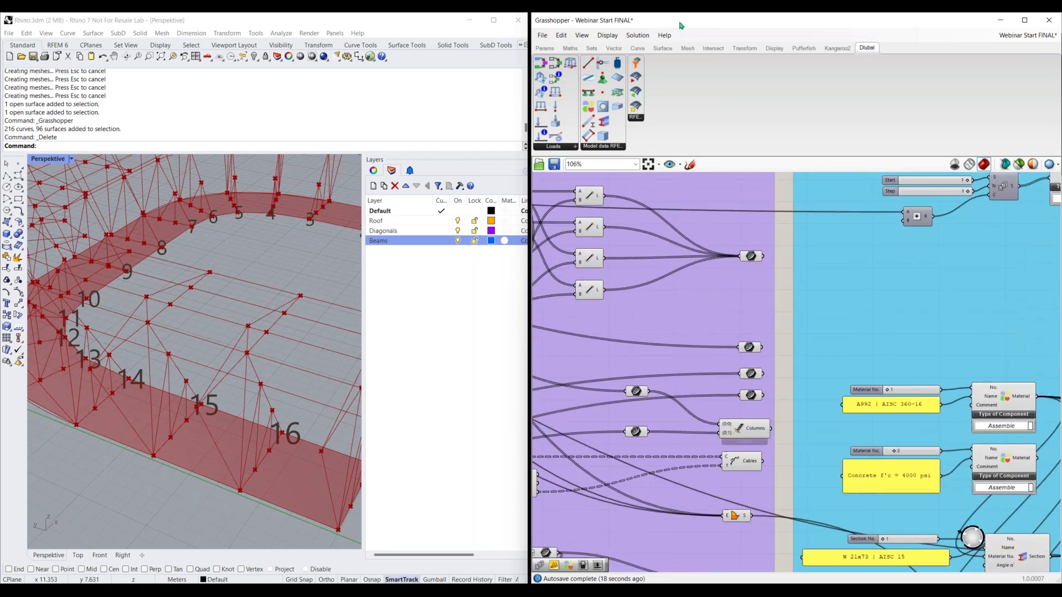
pyautogui.click(608, 34)
pyautogui.click(623, 46)
pyautogui.scroll(2, 780, 265)
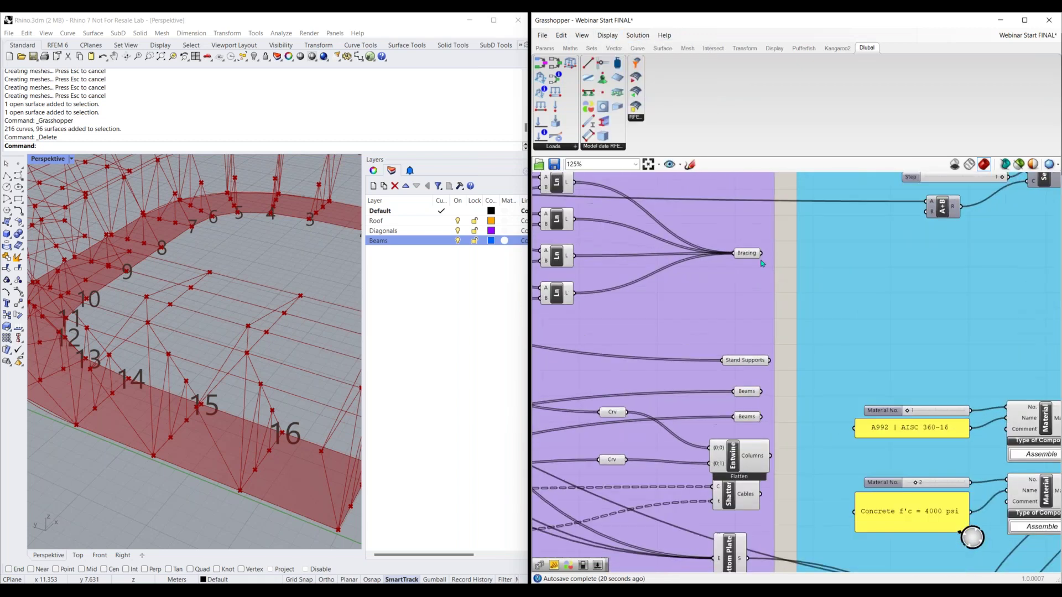
# Step: Highlight the GH-Geometry outputs one after another, including Bracing, Stand Supports, Beams, the joists and Bottom Plate, to examine their preview in Rhino
pyautogui.click(746, 254)
pyautogui.moveTo(744, 334); pyautogui.dragTo(748, 273, button='right')
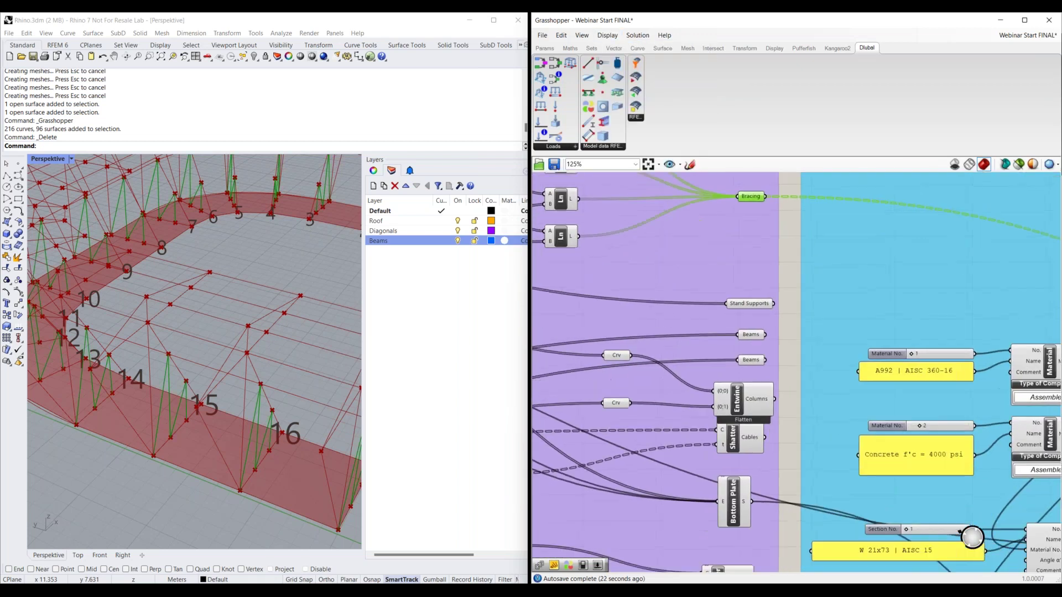
pyautogui.click(751, 300)
pyautogui.click(752, 334)
pyautogui.click(751, 355)
pyautogui.moveTo(743, 342); pyautogui.dragTo(744, 269, button='right')
pyautogui.click(747, 327)
pyautogui.click(736, 507)
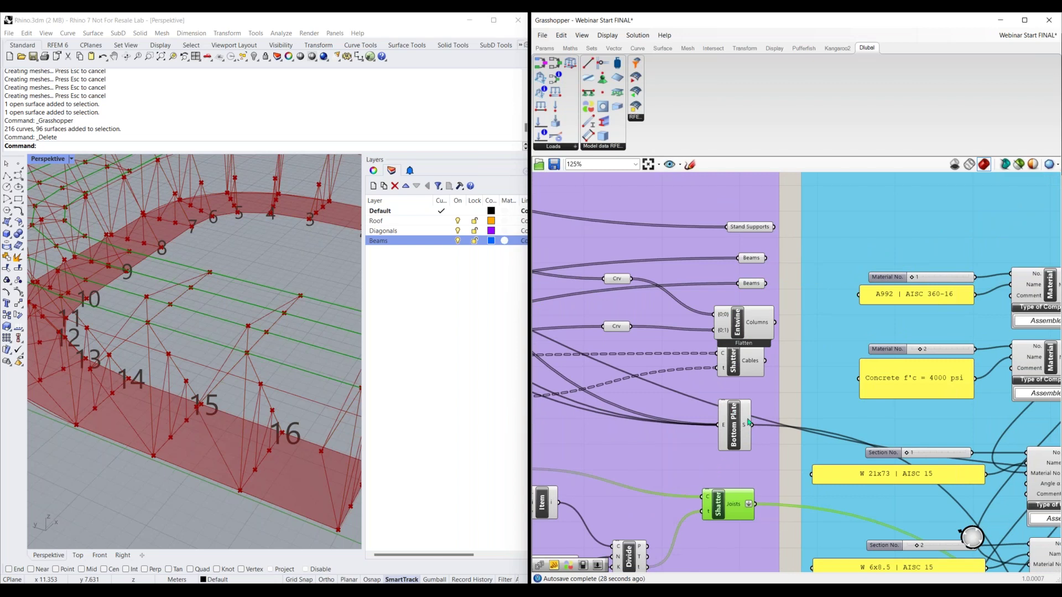
pyautogui.scroll(-2, 722, 424)
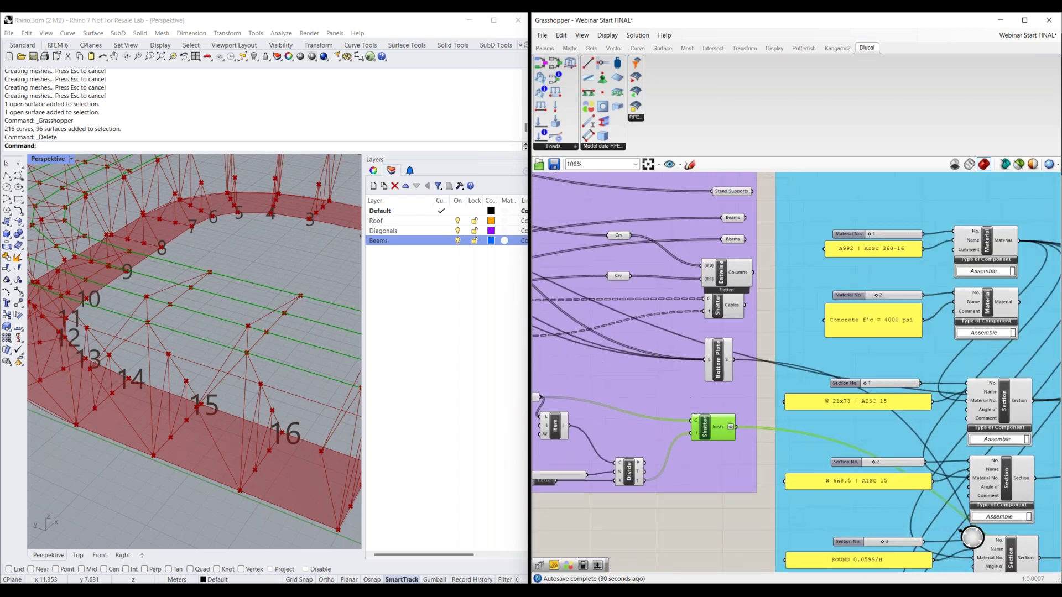
pyautogui.click(723, 364)
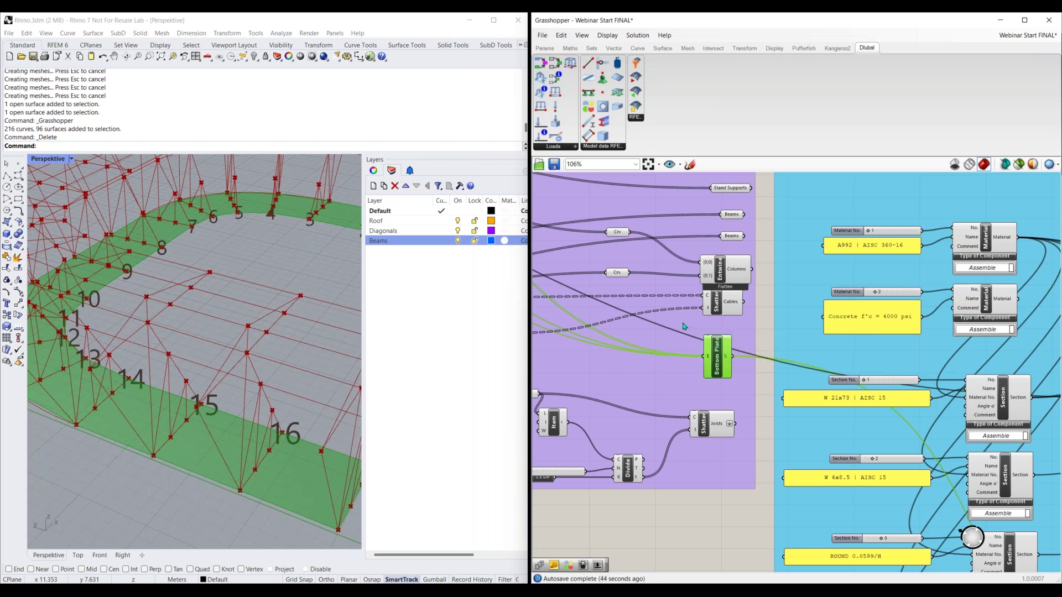
# Step: Move the whole GH-Geometry group down, below the RFEM Model-Data group
pyautogui.scroll(-2, 684, 330)
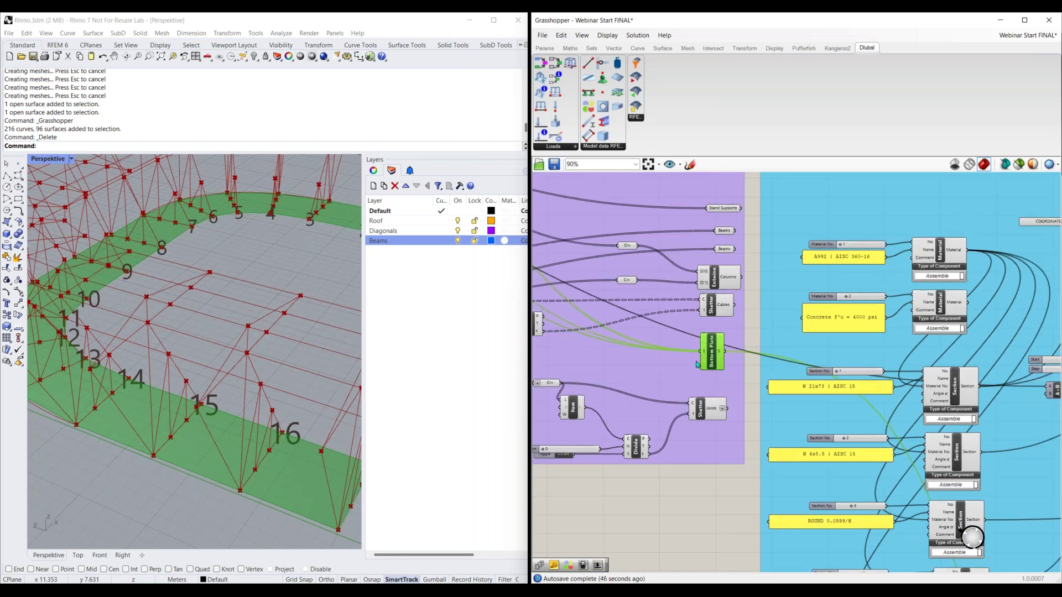
pyautogui.scroll(-10, 697, 364)
pyautogui.moveTo(706, 406); pyautogui.dragTo(785, 303, button='right')
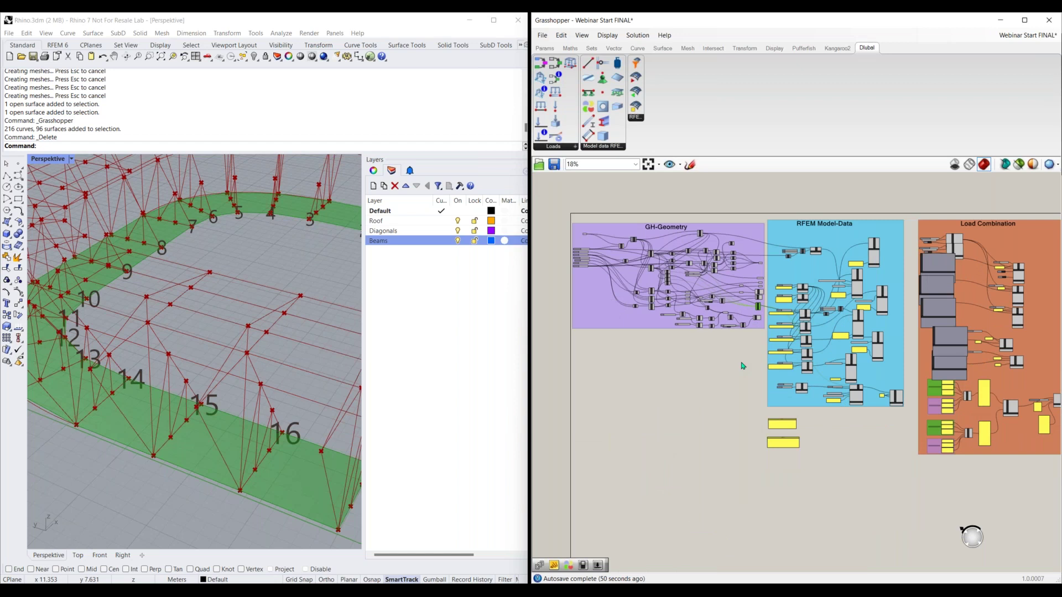
pyautogui.moveTo(728, 359); pyautogui.dragTo(741, 352, button='right')
pyautogui.moveTo(626, 302); pyautogui.dragTo(628, 494)
pyautogui.moveTo(873, 505); pyautogui.dragTo(860, 383, button='right')
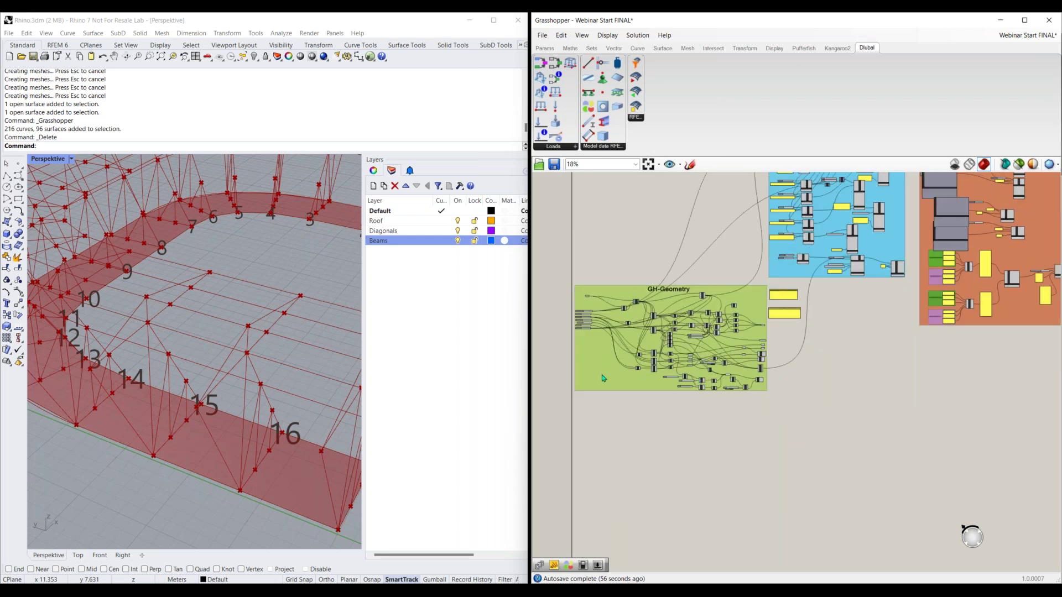
pyautogui.moveTo(602, 375); pyautogui.dragTo(599, 396)
# Step: Move the two yellow panels listing materials and sections down beside the GH-Geometry group, with the material panel above the sections panel
pyautogui.scroll(5, 789, 332)
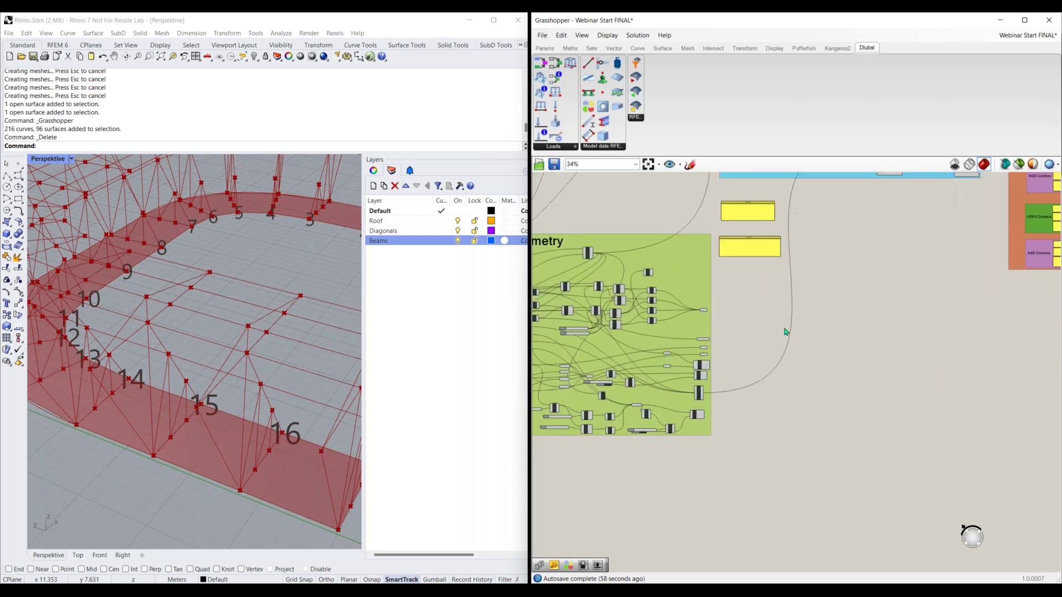
pyautogui.moveTo(752, 283); pyautogui.dragTo(744, 420, button='right')
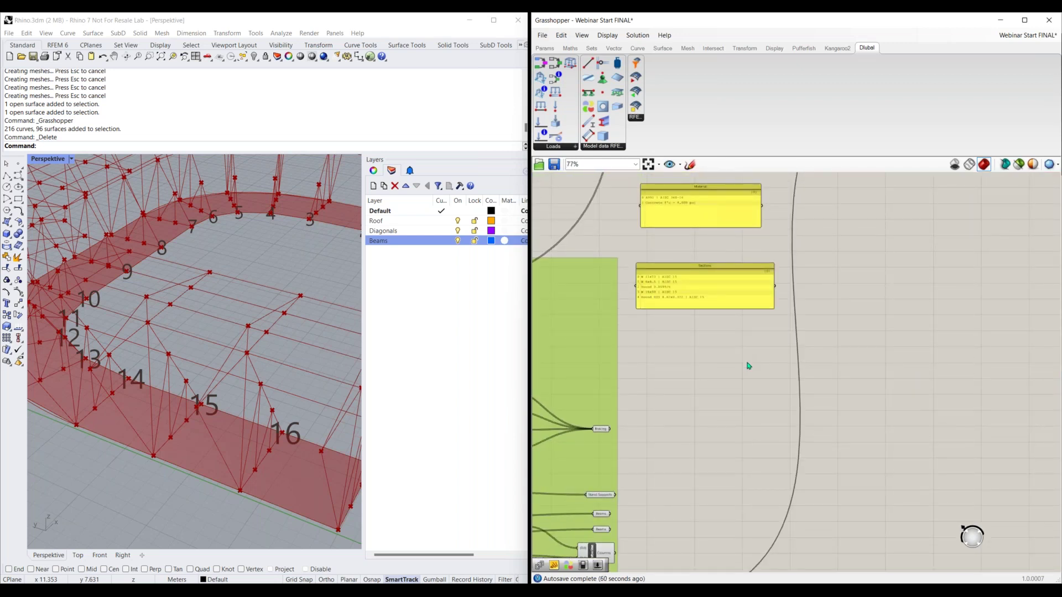
pyautogui.moveTo(748, 374); pyautogui.dragTo(749, 339, button='right')
pyautogui.moveTo(709, 254); pyautogui.dragTo(715, 371)
pyautogui.moveTo(721, 222); pyautogui.dragTo(717, 277, button='right')
pyautogui.click(700, 211)
pyautogui.moveTo(704, 280); pyautogui.dragTo(705, 314)
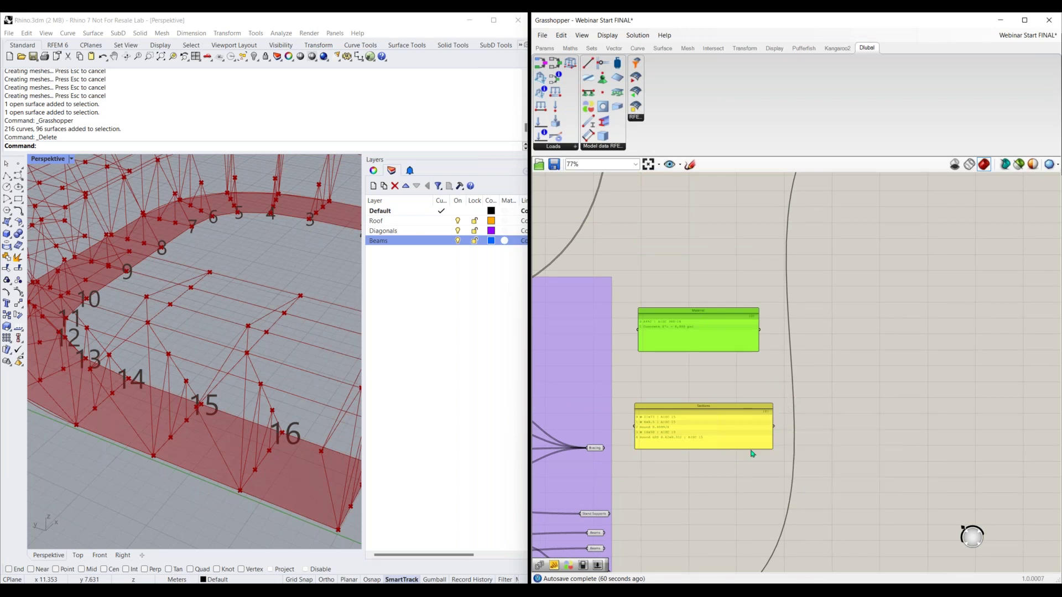
pyautogui.moveTo(748, 474); pyautogui.dragTo(734, 428, button='right')
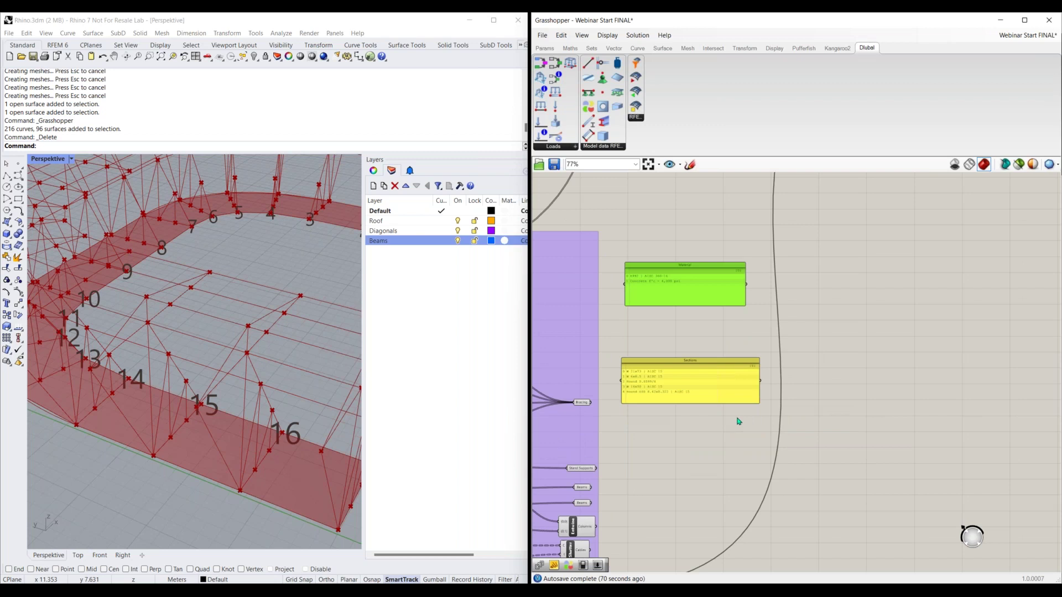
pyautogui.moveTo(681, 276); pyautogui.dragTo(665, 259)
pyautogui.click(680, 357)
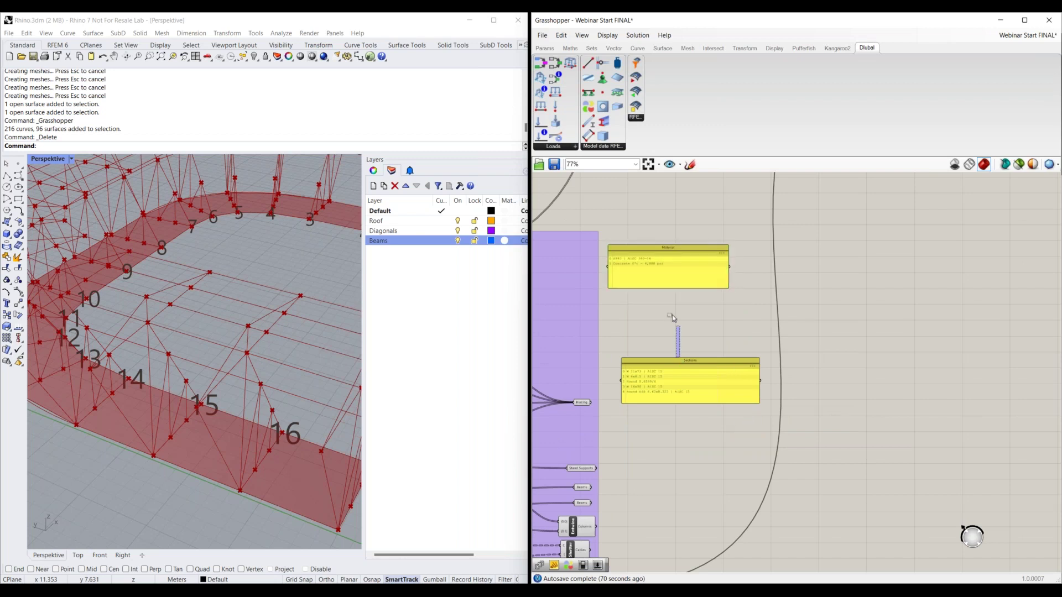
pyautogui.moveTo(685, 367); pyautogui.dragTo(669, 314)
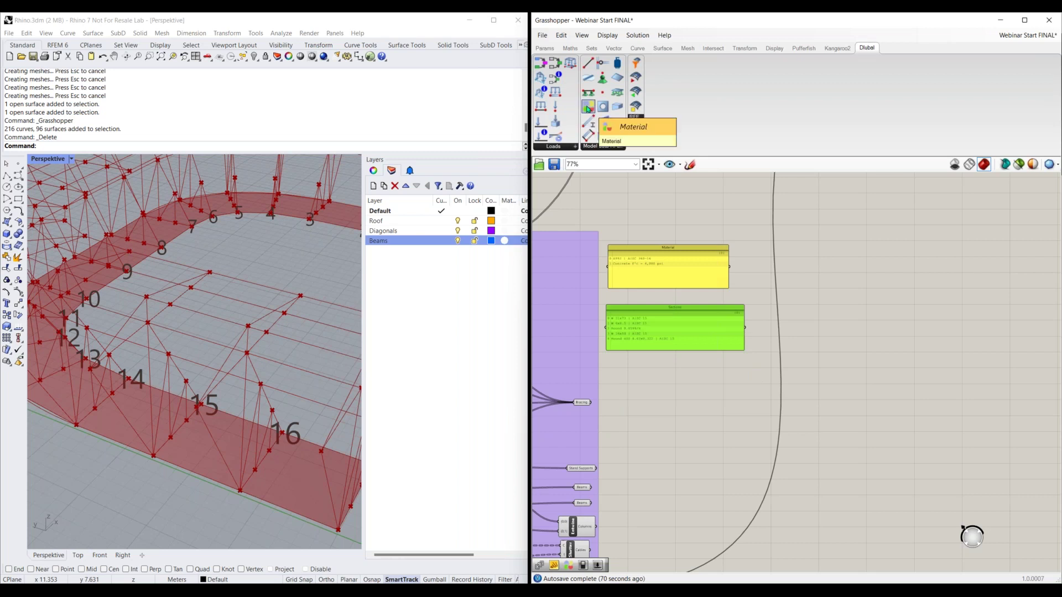
# Step: Place a Dlubal Material component on the canvas beside the two yellow panels
pyautogui.moveTo(765, 287); pyautogui.dragTo(787, 301)
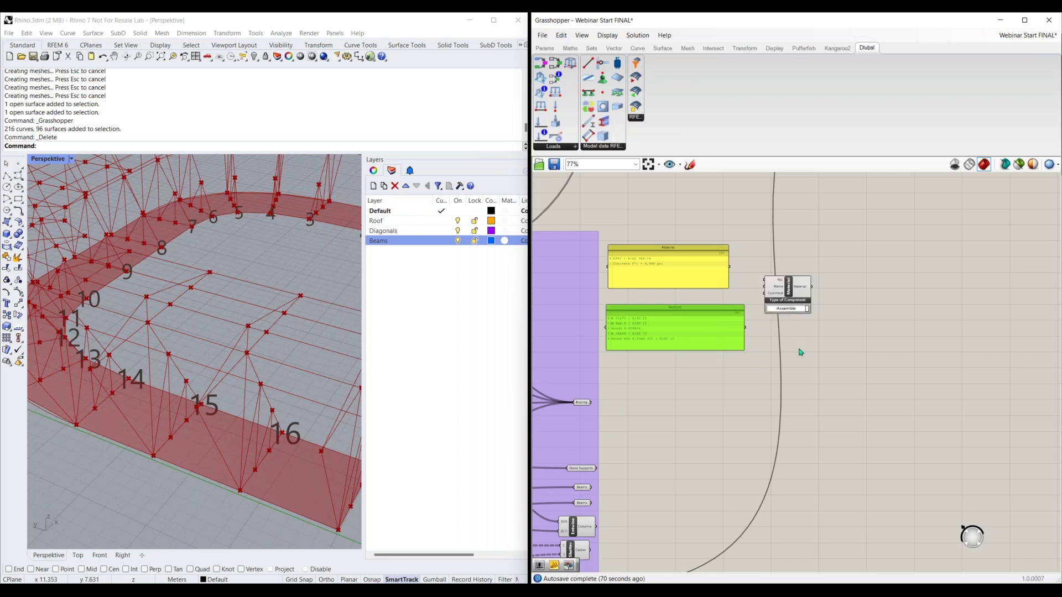
pyautogui.moveTo(787, 301); pyautogui.dragTo(697, 325, button='right')
pyautogui.scroll(5, 696, 325)
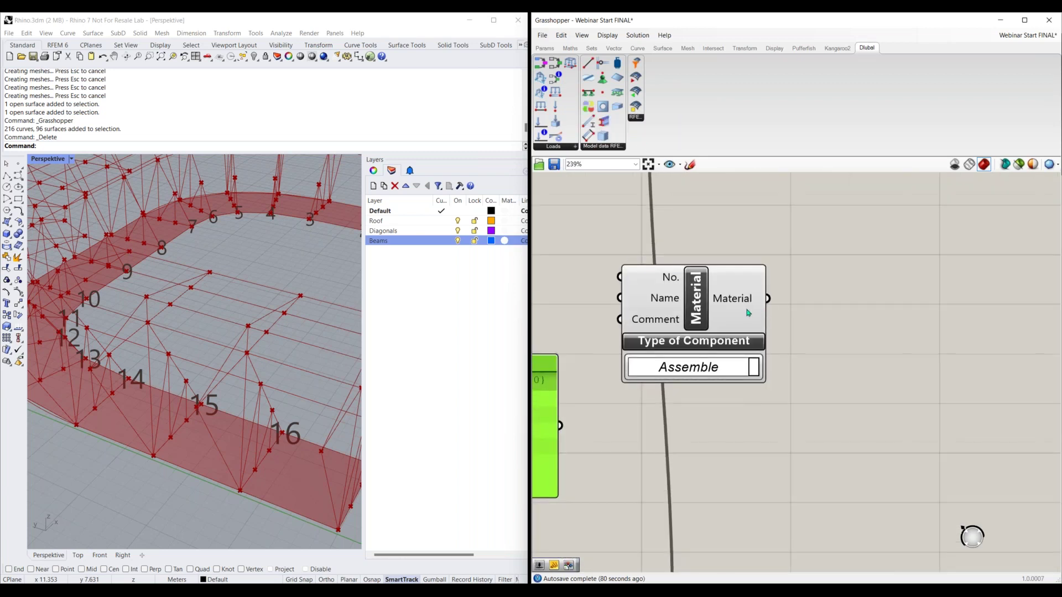
# Step: Switch the component display back to icons
pyautogui.moveTo(719, 247); pyautogui.dragTo(757, 247, button='right')
pyautogui.click(607, 35)
pyautogui.click(630, 67)
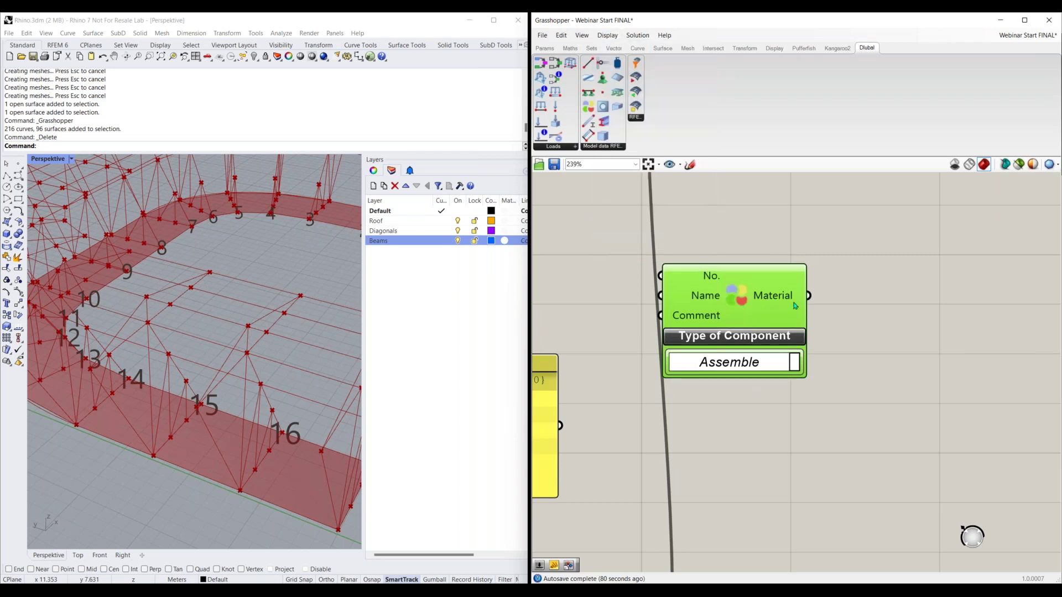
pyautogui.click(828, 328)
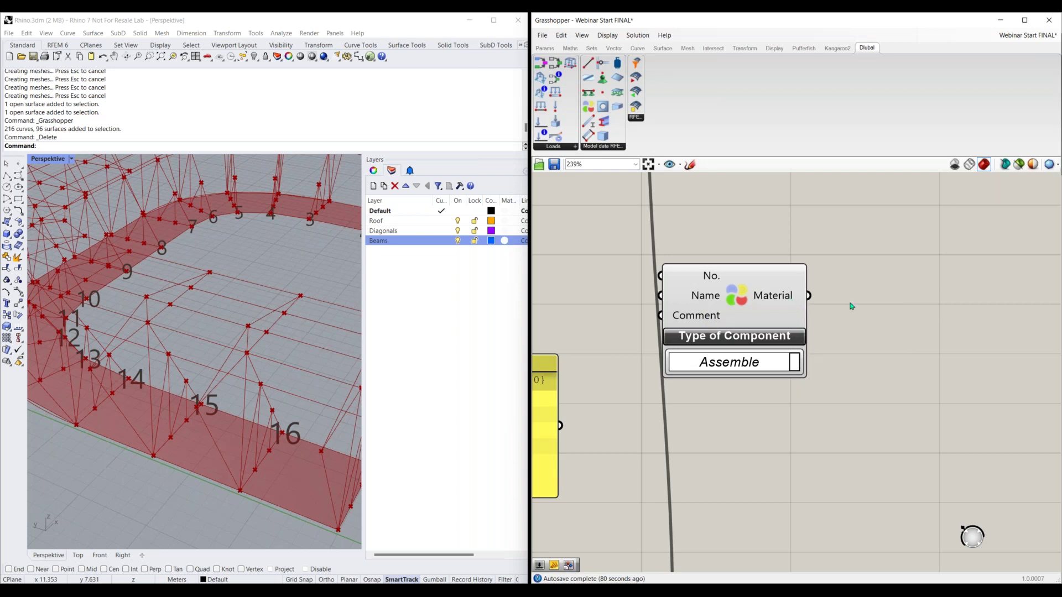
# Step: Move the Material component clear of the long wire and add a number slider with value 1 in front of it
pyautogui.moveTo(810, 319); pyautogui.dragTo(870, 334)
pyautogui.moveTo(777, 448); pyautogui.dragTo(751, 405, button='right')
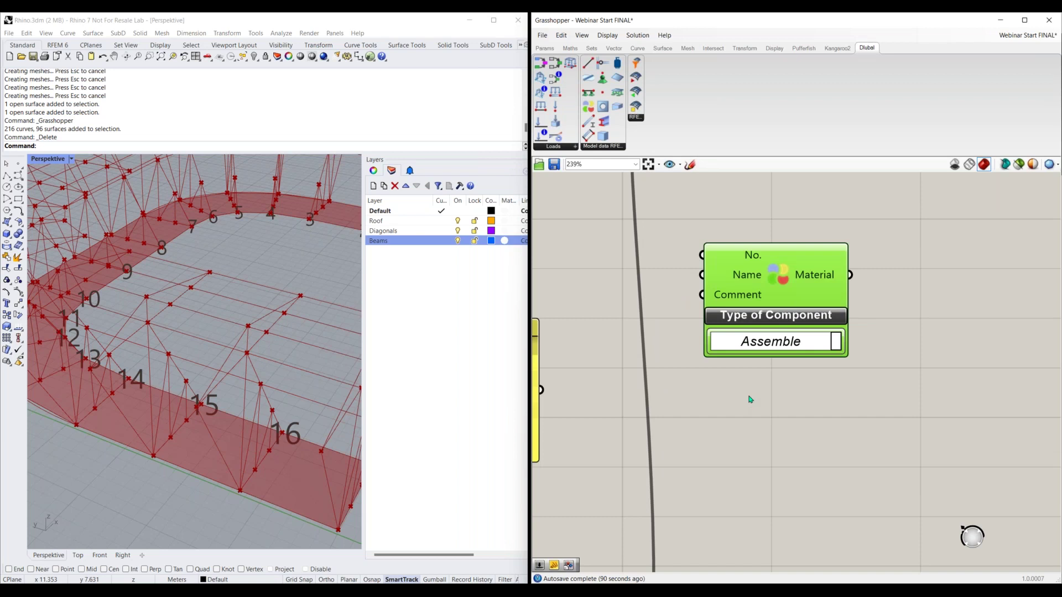
pyautogui.moveTo(735, 261)
pyautogui.moveTo(713, 274); pyautogui.dragTo(786, 344)
pyautogui.doubleClick(668, 320)
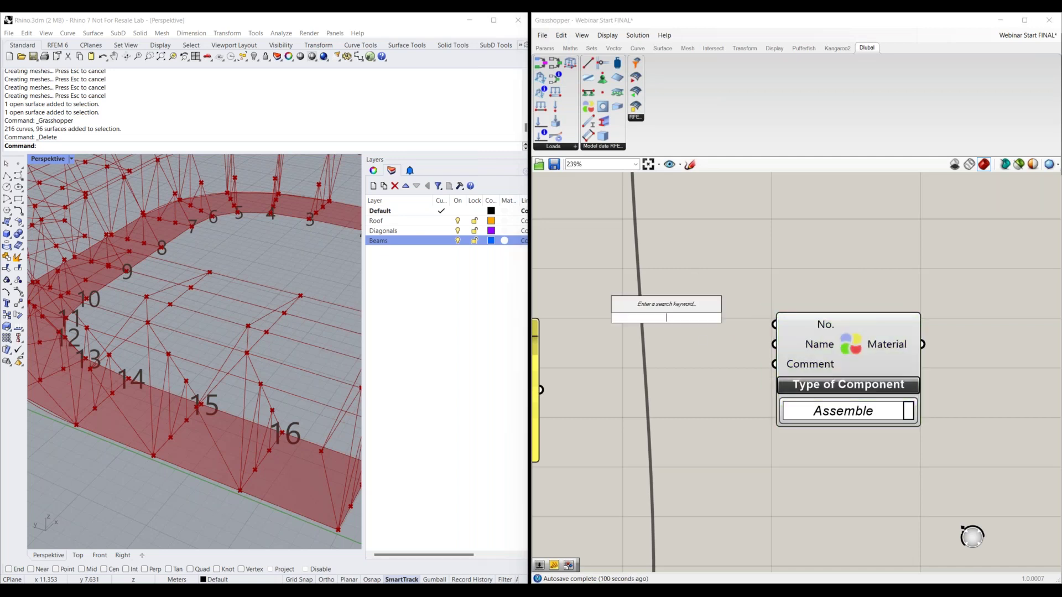
pyautogui.write('1')
pyautogui.click(699, 305)
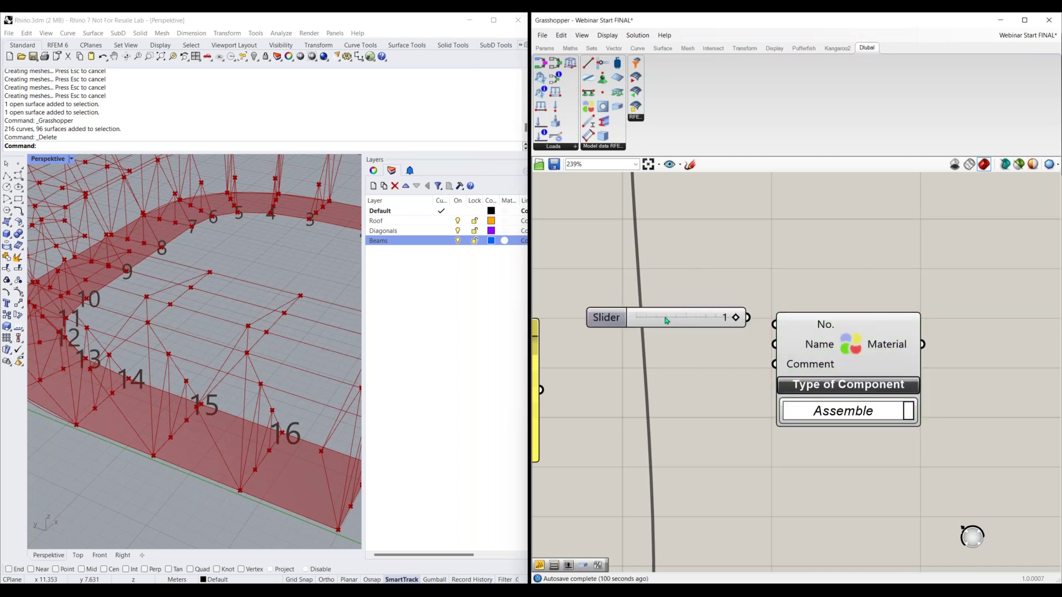
# Step: Connect the slider to the Material component's No. input and shift the component farther away to leave room between them
pyautogui.scroll(-1, 673, 353)
pyautogui.moveTo(734, 377); pyautogui.dragTo(710, 376, button='right')
pyautogui.moveTo(779, 355); pyautogui.dragTo(805, 356)
pyautogui.moveTo(712, 320); pyautogui.dragTo(761, 327)
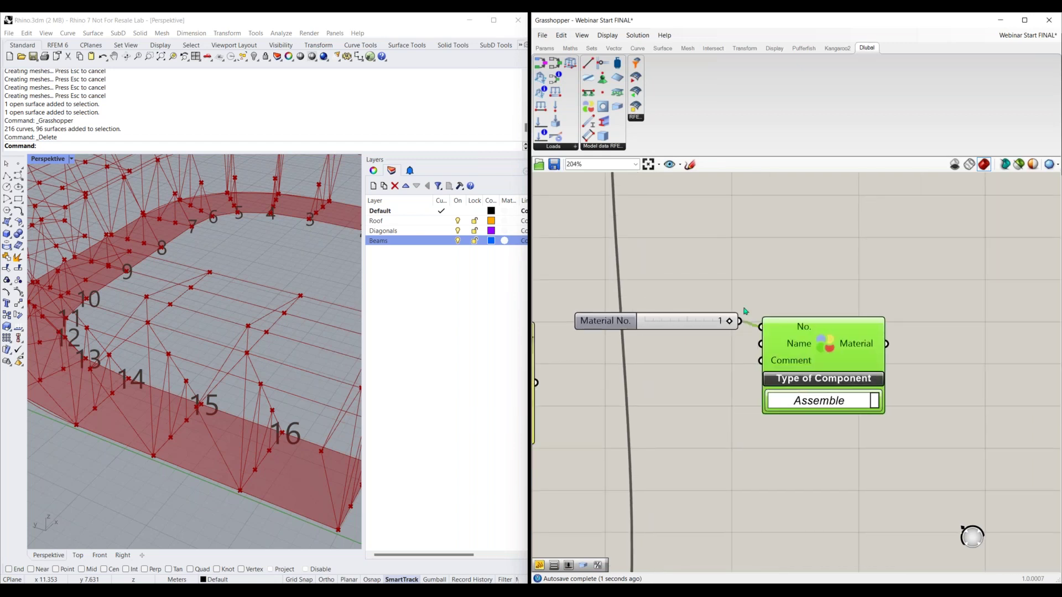
pyautogui.moveTo(789, 354); pyautogui.dragTo(815, 356)
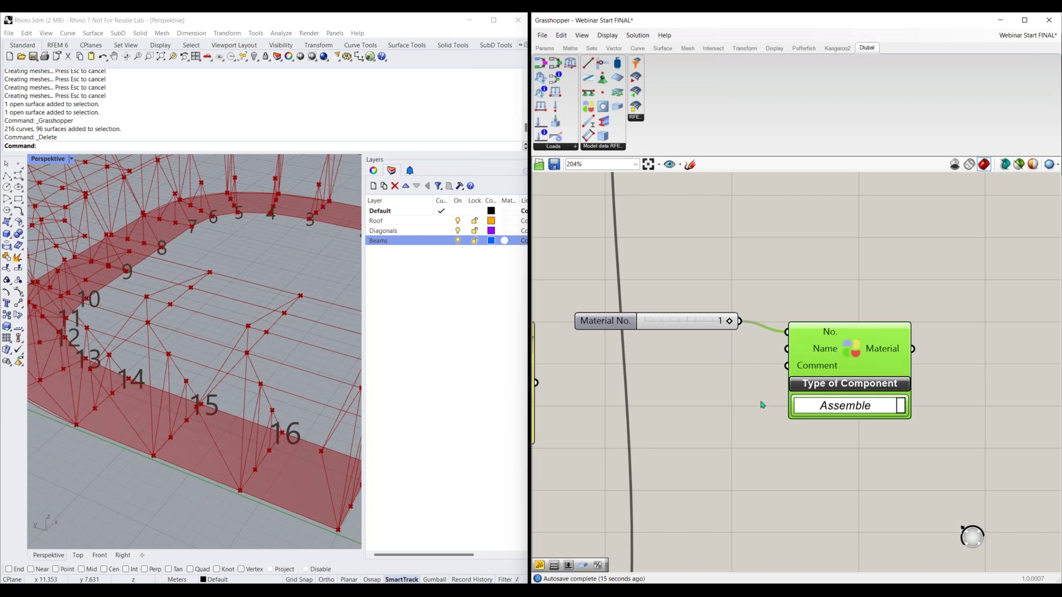
pyautogui.moveTo(853, 371); pyautogui.dragTo(883, 379)
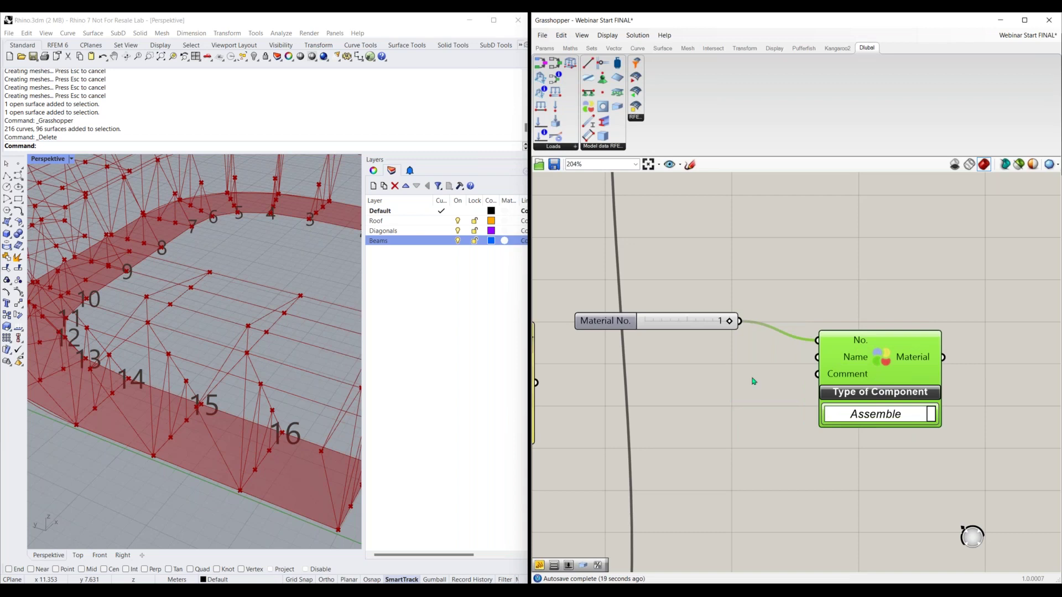
pyautogui.moveTo(849, 358)
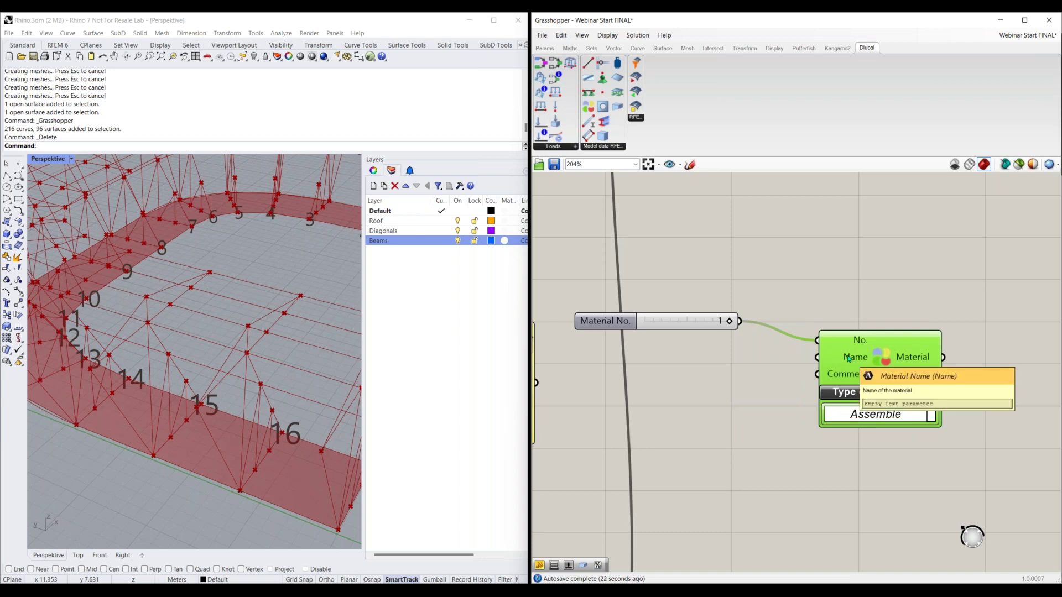
# Step: Add a text panel reading A992 and connect it to the Material component's Name input
pyautogui.doubleClick(749, 371)
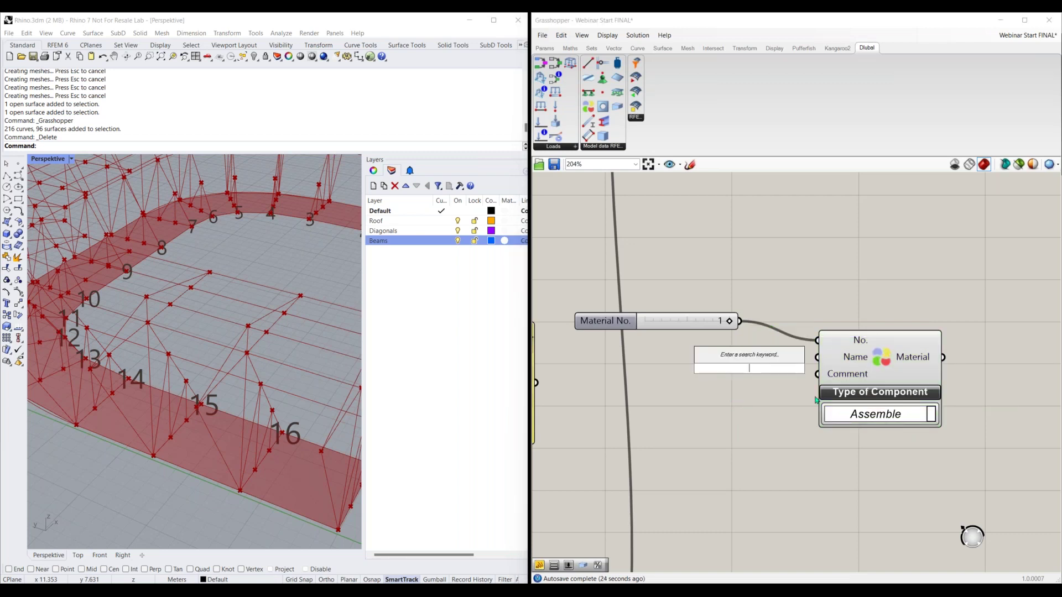
pyautogui.write('"A((')
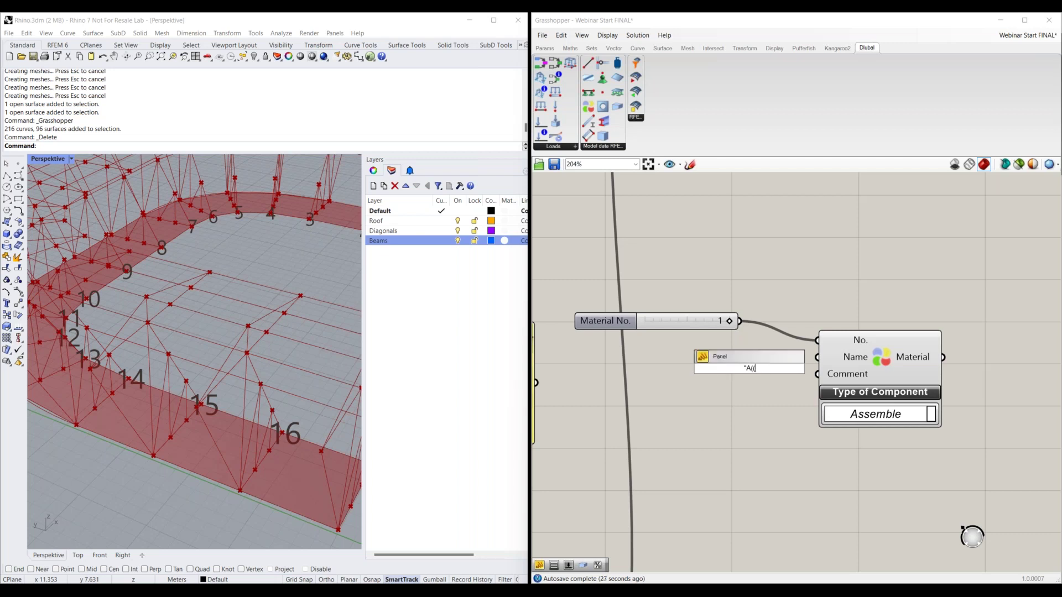
pyautogui.write('992')
pyautogui.press('Return')
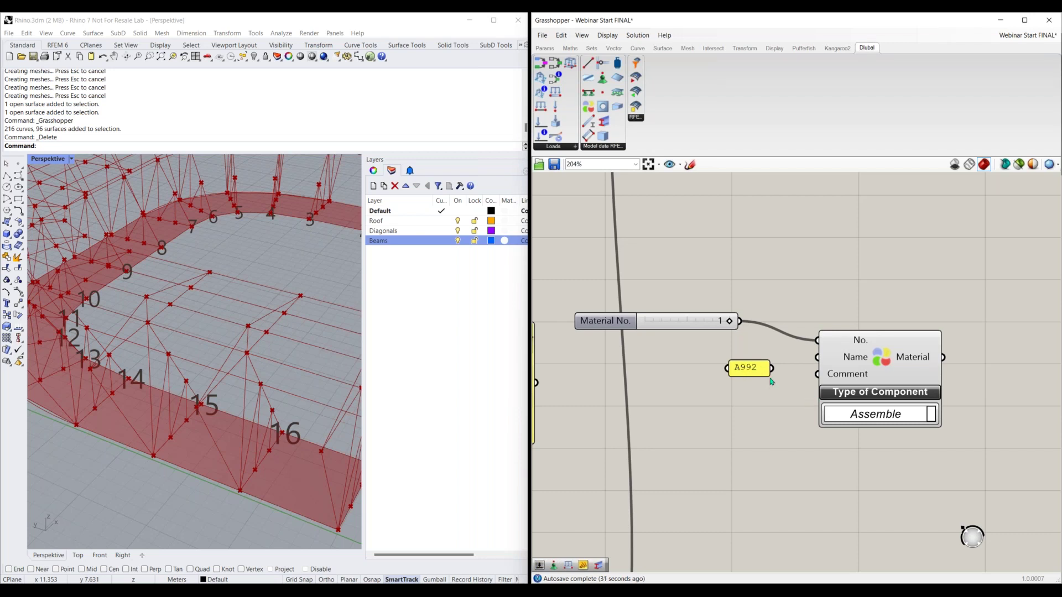
pyautogui.moveTo(773, 368); pyautogui.dragTo(747, 365)
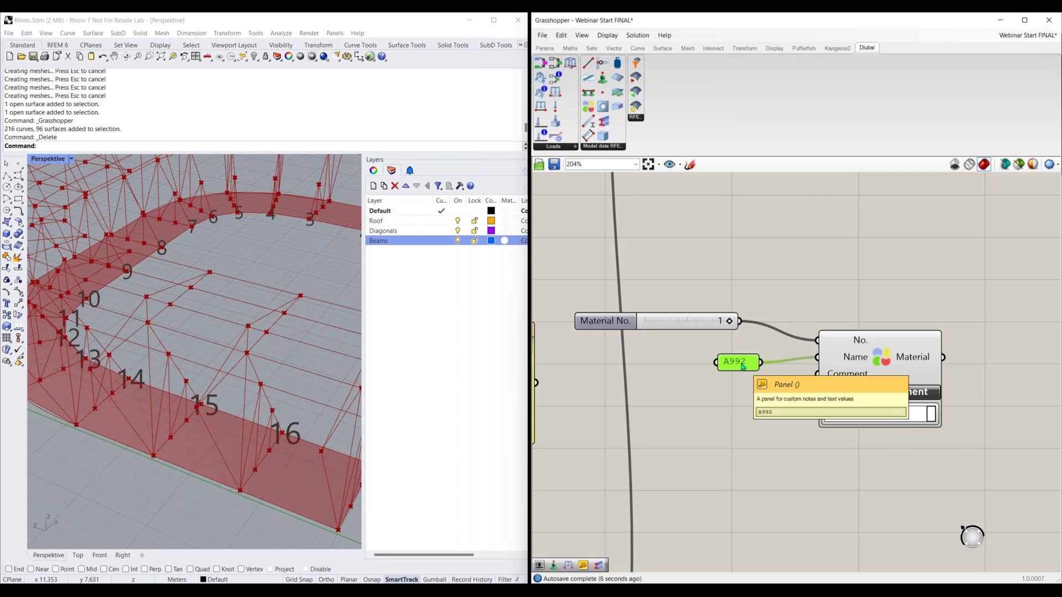
# Step: Try "A992 | AISC 360-16" as the connected panel's text in an enlarged panel, and delete that panel
pyautogui.doubleClick(736, 362)
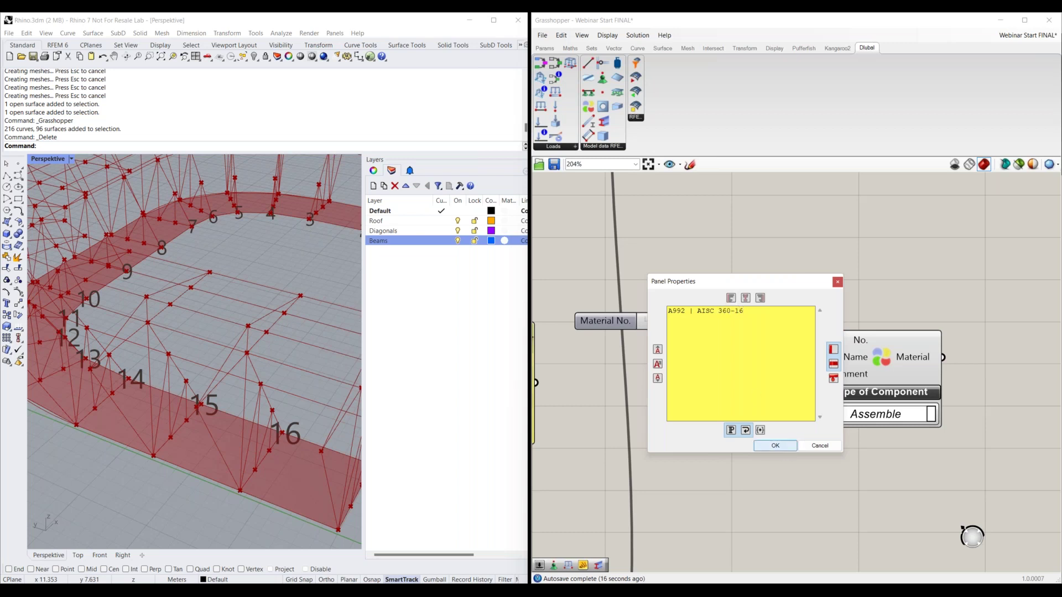
pyautogui.click(776, 446)
pyautogui.moveTo(754, 373)
pyautogui.mouseDown()
pyautogui.moveTo(817, 451)
pyautogui.moveTo(813, 419)
pyautogui.moveTo(770, 387)
pyautogui.mouseUp()
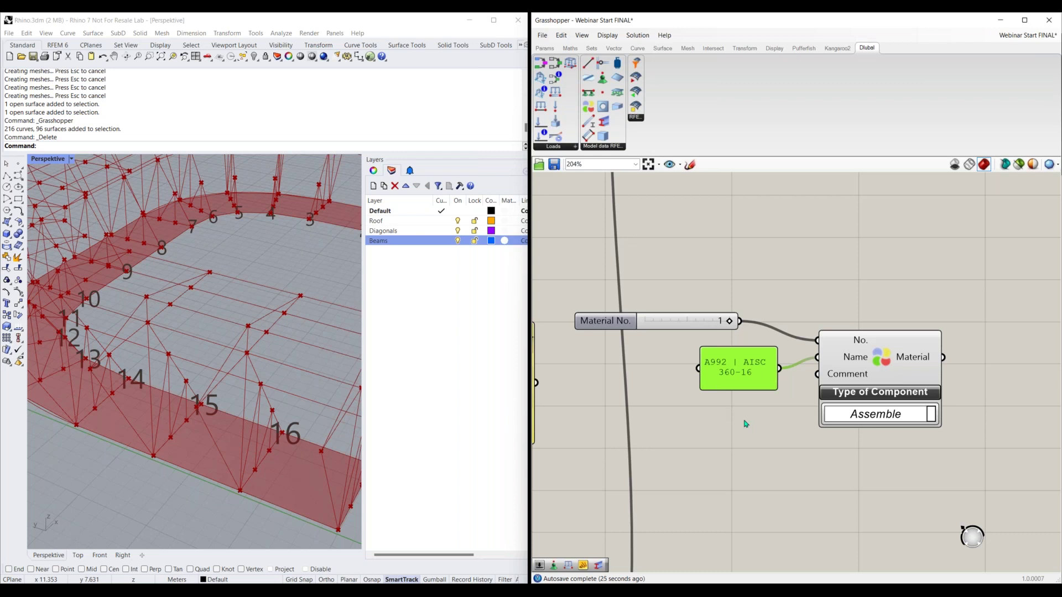
pyautogui.press('Delete')
# Step: Move the Material list panel farther above the Sections panel and make it slightly taller
pyautogui.scroll(-2, 761, 452)
pyautogui.moveTo(536, 347); pyautogui.dragTo(694, 386, button='right')
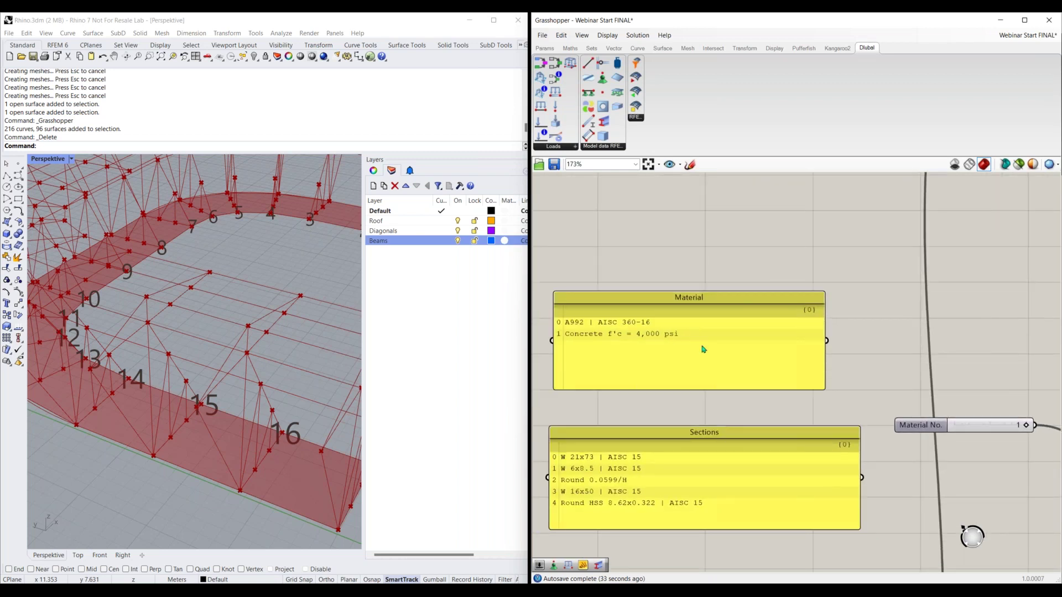
pyautogui.moveTo(692, 325); pyautogui.dragTo(698, 276)
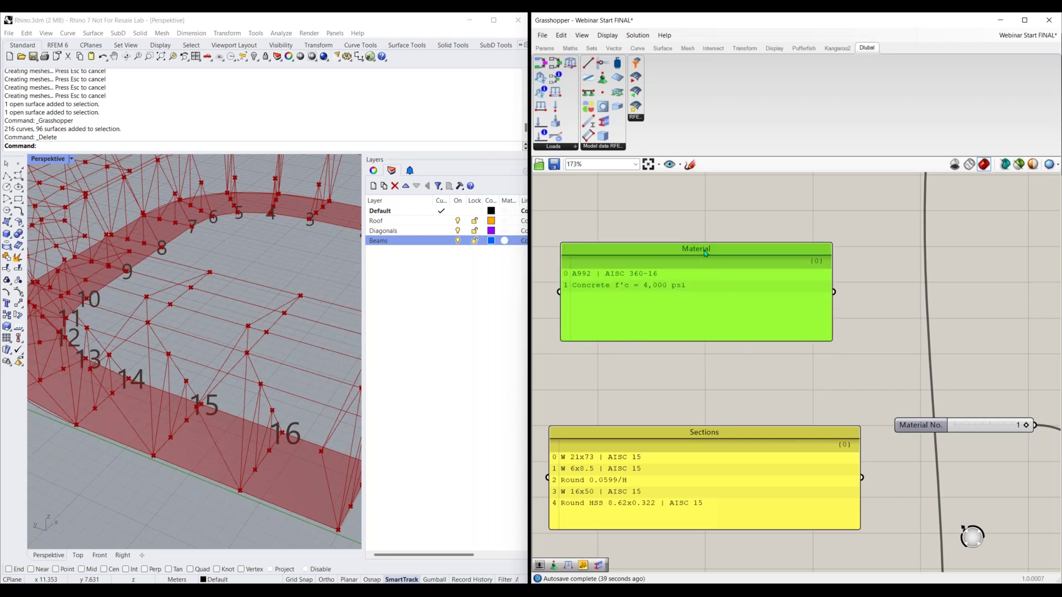
pyautogui.moveTo(705, 251); pyautogui.dragTo(713, 238)
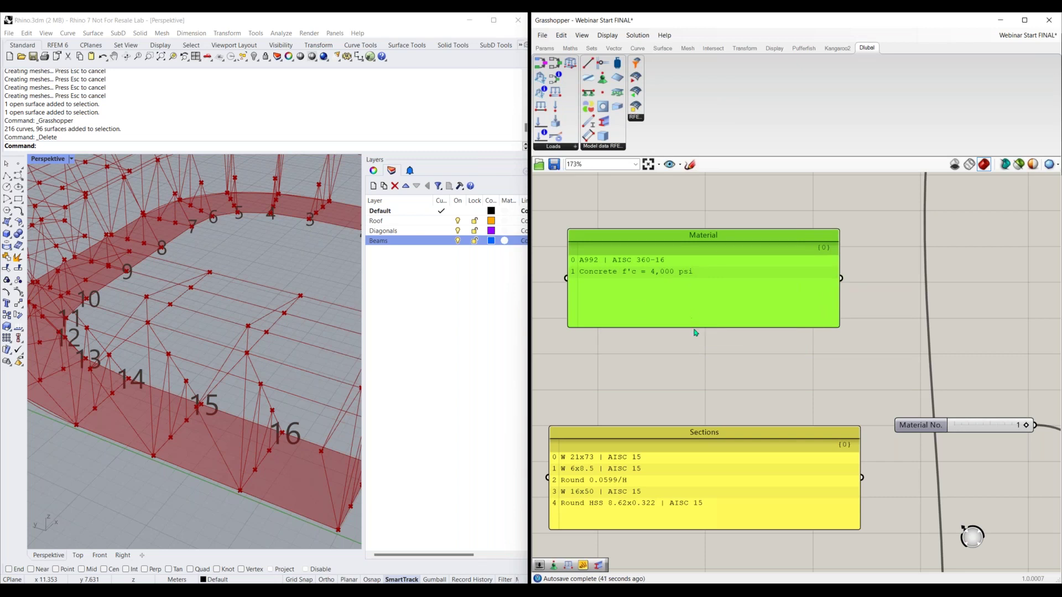
pyautogui.moveTo(696, 329); pyautogui.dragTo(697, 346)
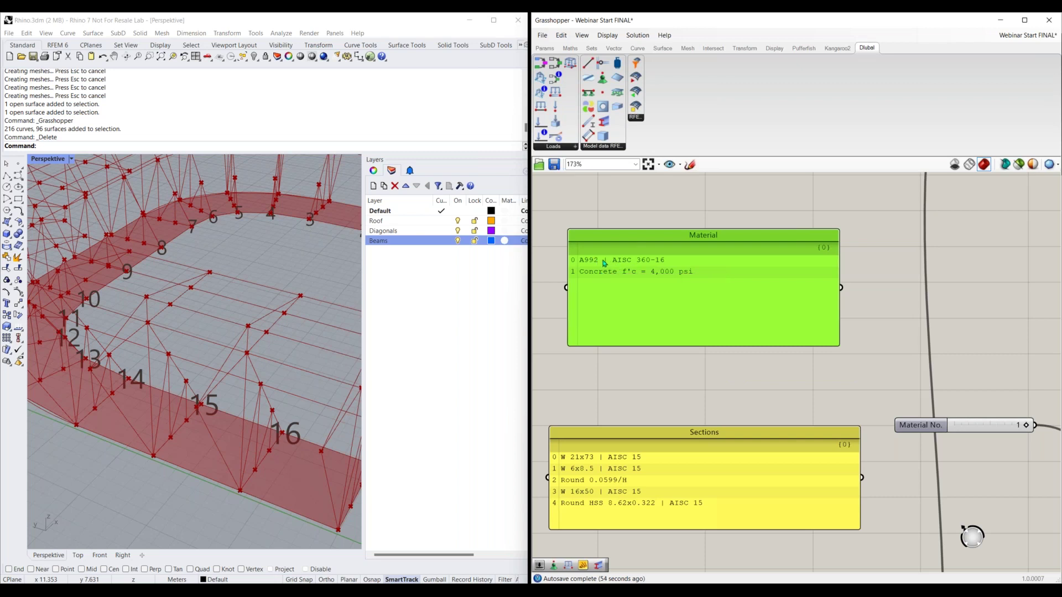
pyautogui.click(553, 283)
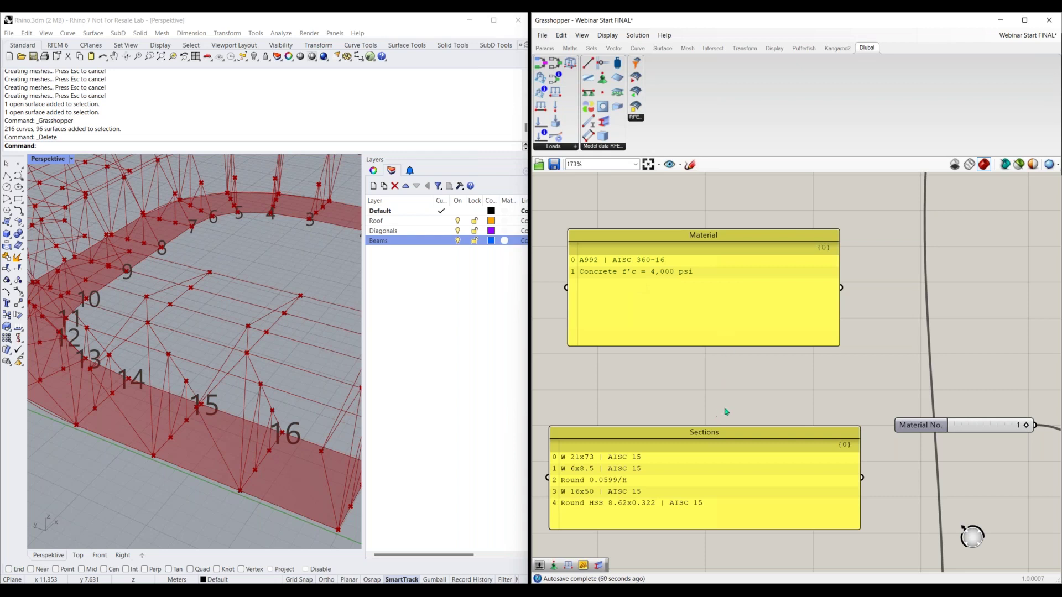
# Step: Shift the Material list panel closer to the Material No. slider and Material component
pyautogui.moveTo(681, 403); pyautogui.dragTo(536, 379, button='right')
pyautogui.moveTo(665, 281); pyautogui.dragTo(773, 324)
pyautogui.moveTo(848, 456); pyautogui.dragTo(783, 412, button='right')
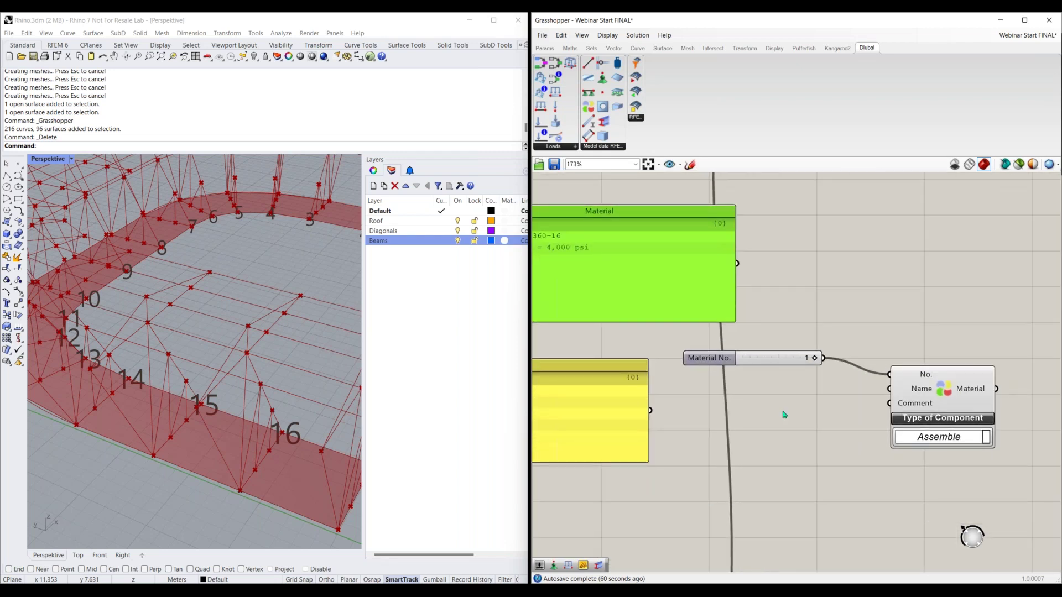
# Step: Add a List Item component beside the Material list panel, moving the Material No. slider out of the way, and connect the panel to its List input
pyautogui.doubleClick(784, 415)
pyautogui.write('list')
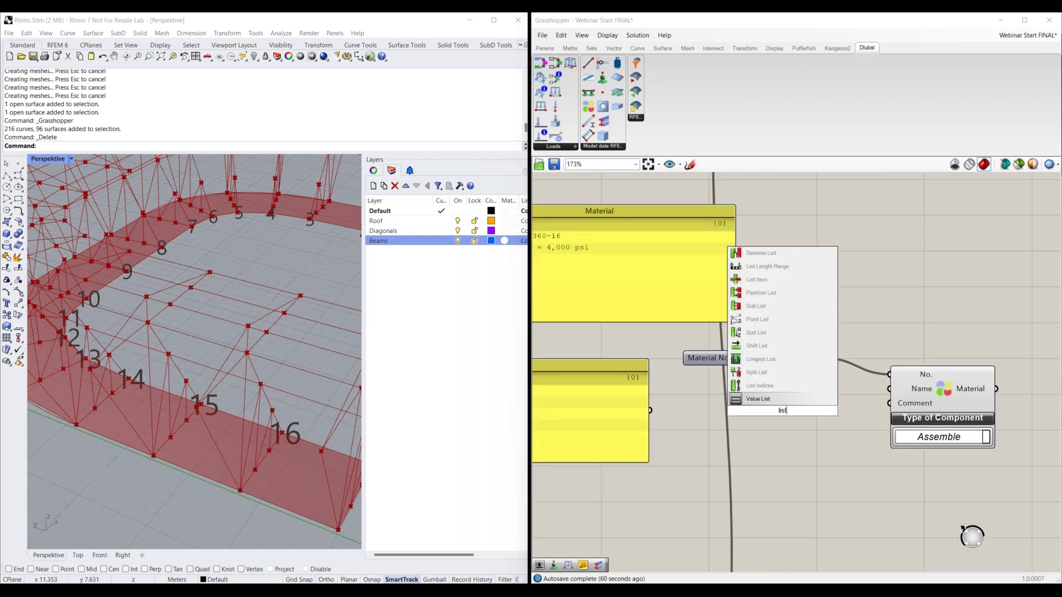
pyautogui.write(' it')
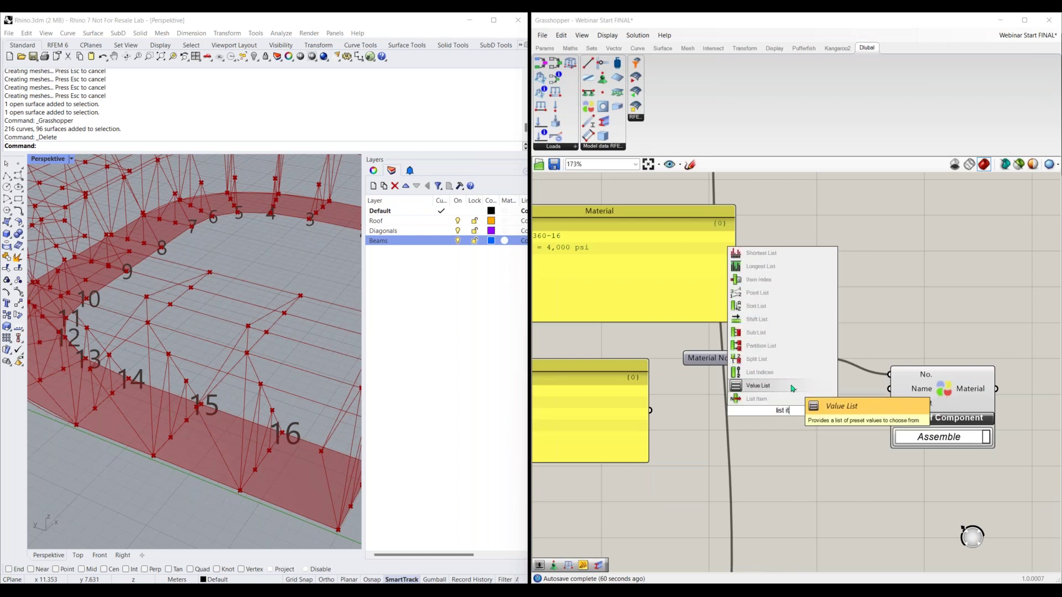
pyautogui.click(780, 399)
pyautogui.moveTo(780, 400); pyautogui.dragTo(810, 278)
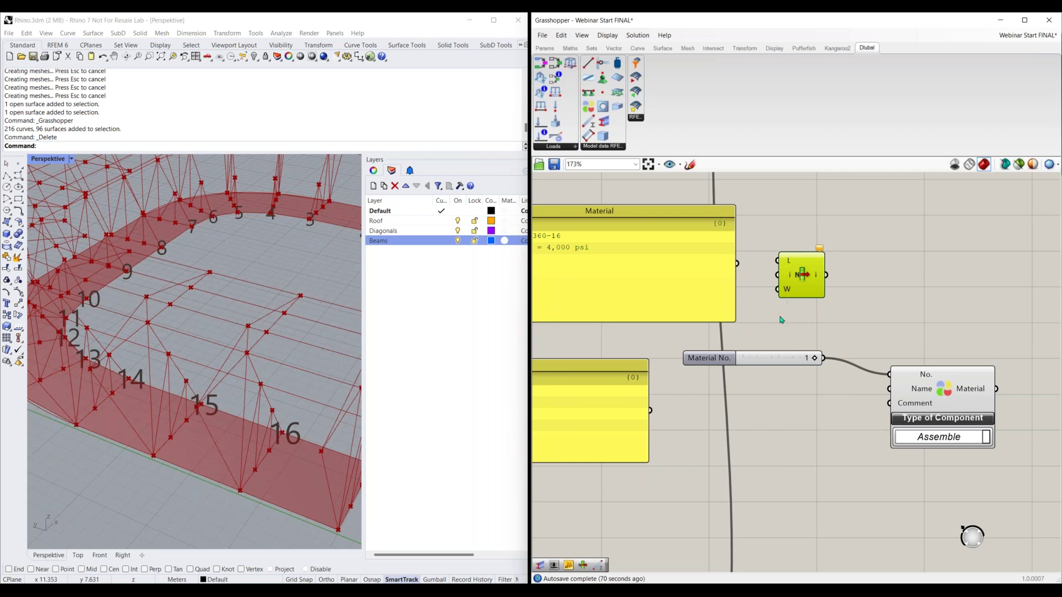
pyautogui.moveTo(755, 358); pyautogui.dragTo(795, 403)
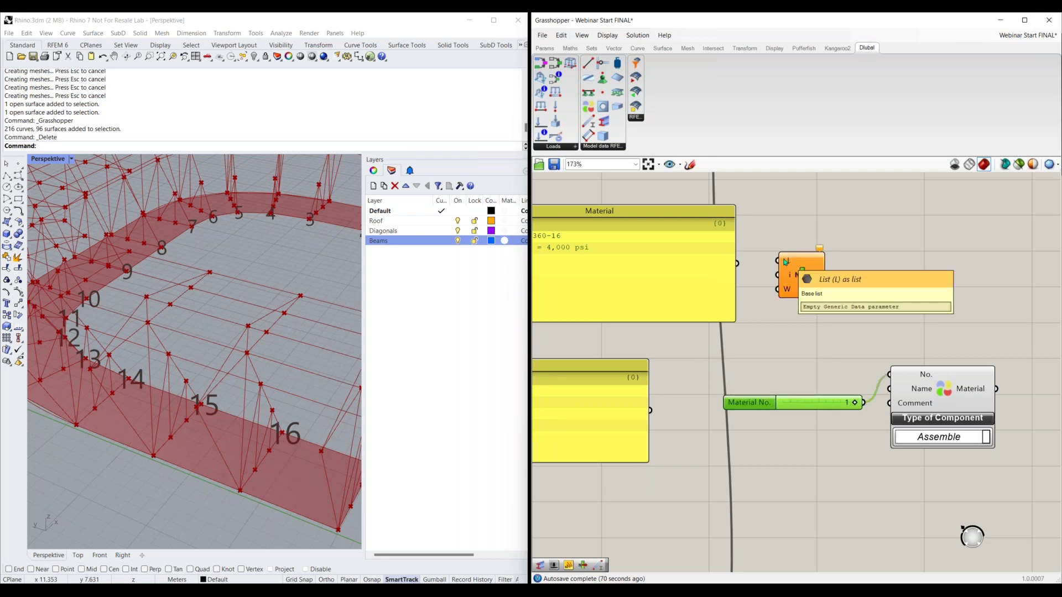
pyautogui.moveTo(739, 264); pyautogui.dragTo(905, 268)
# Step: Connect a new number slider to the List Item's index input and set it to 0
pyautogui.click(798, 319)
pyautogui.doubleClick(796, 314)
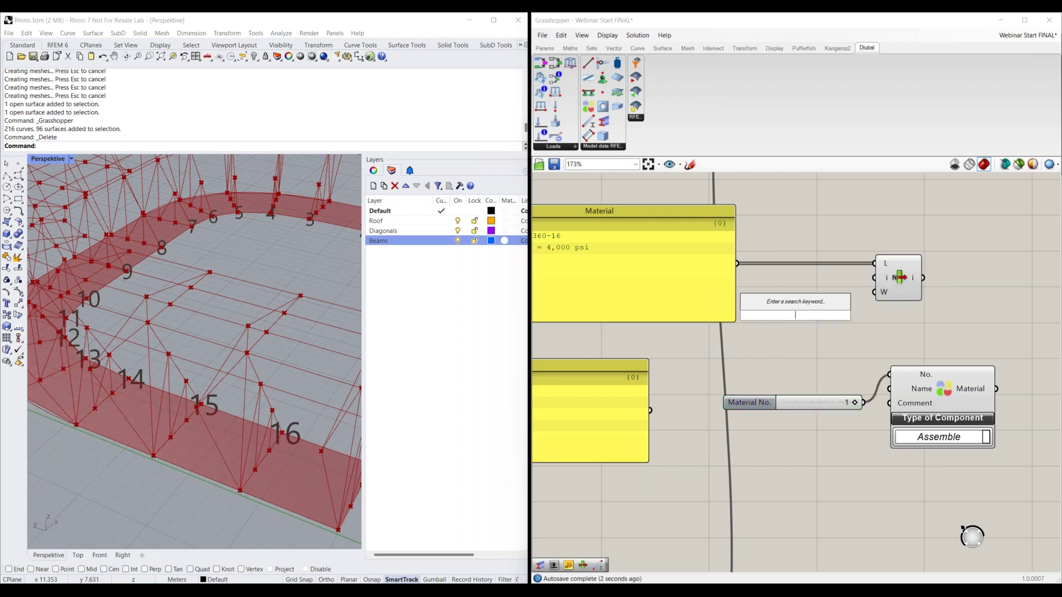
pyautogui.write('5')
pyautogui.click(800, 306)
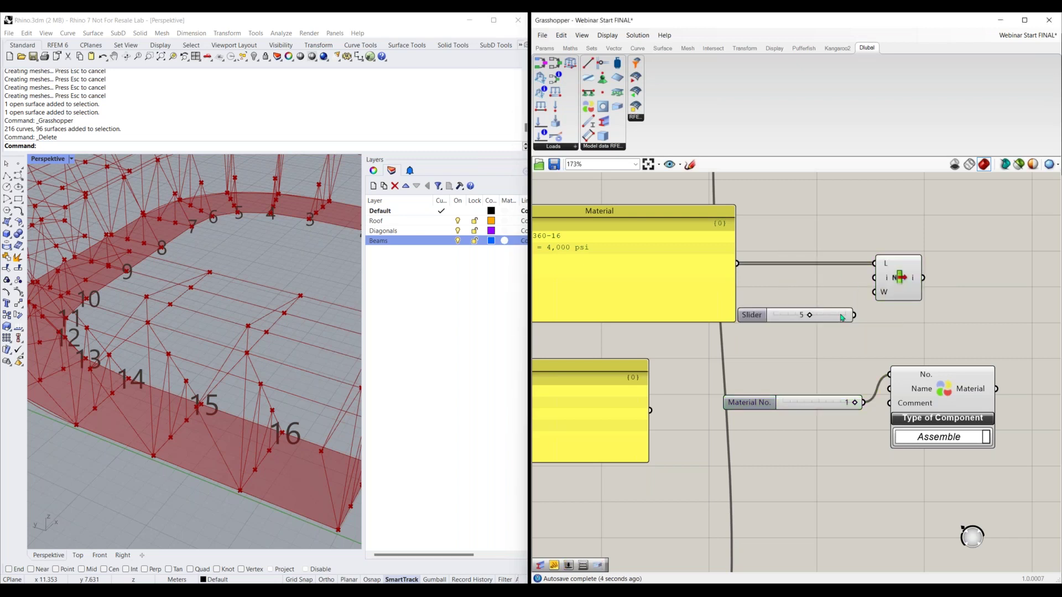
pyautogui.moveTo(854, 316); pyautogui.dragTo(874, 278)
pyautogui.moveTo(759, 320); pyautogui.dragTo(761, 299)
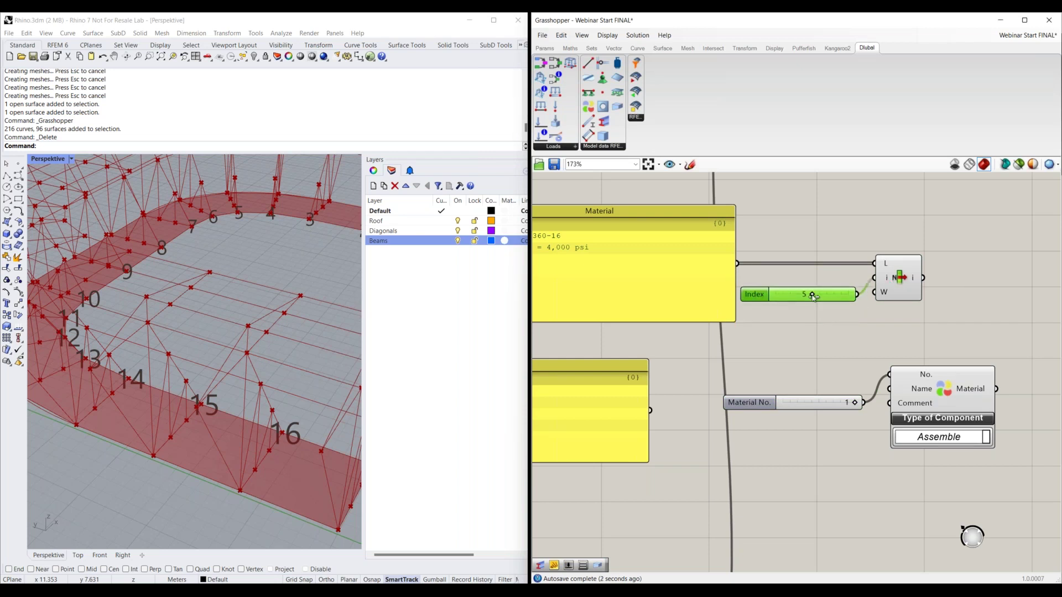
pyautogui.scroll(-1, 792, 334)
pyautogui.moveTo(794, 335); pyautogui.dragTo(825, 340, button='right')
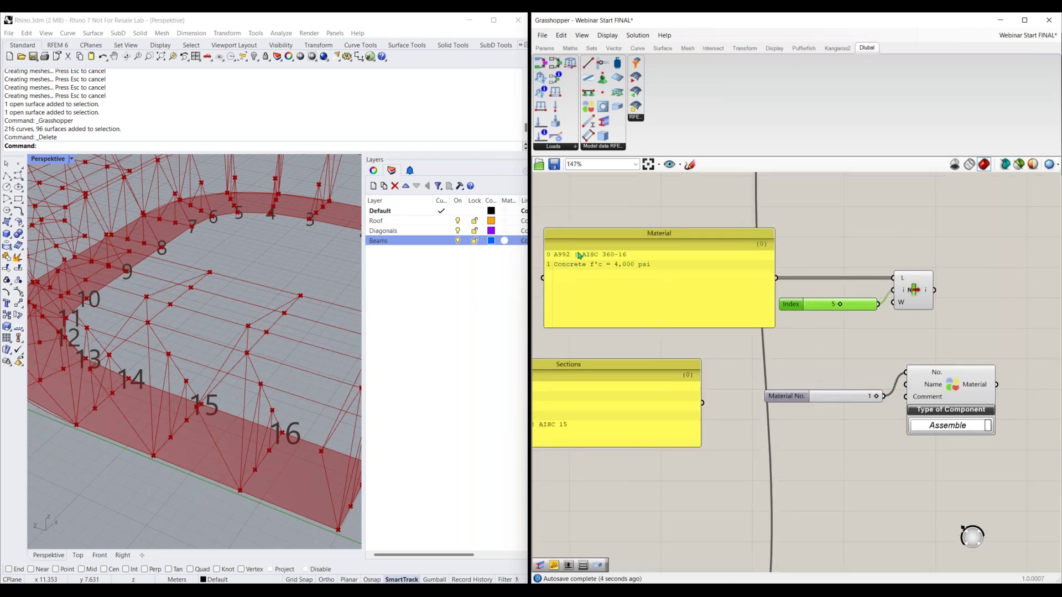
pyautogui.moveTo(840, 305); pyautogui.dragTo(800, 313)
# Step: Check the List Item's output in a temporary panel, and delete that panel
pyautogui.moveTo(958, 316); pyautogui.dragTo(761, 347, button='right')
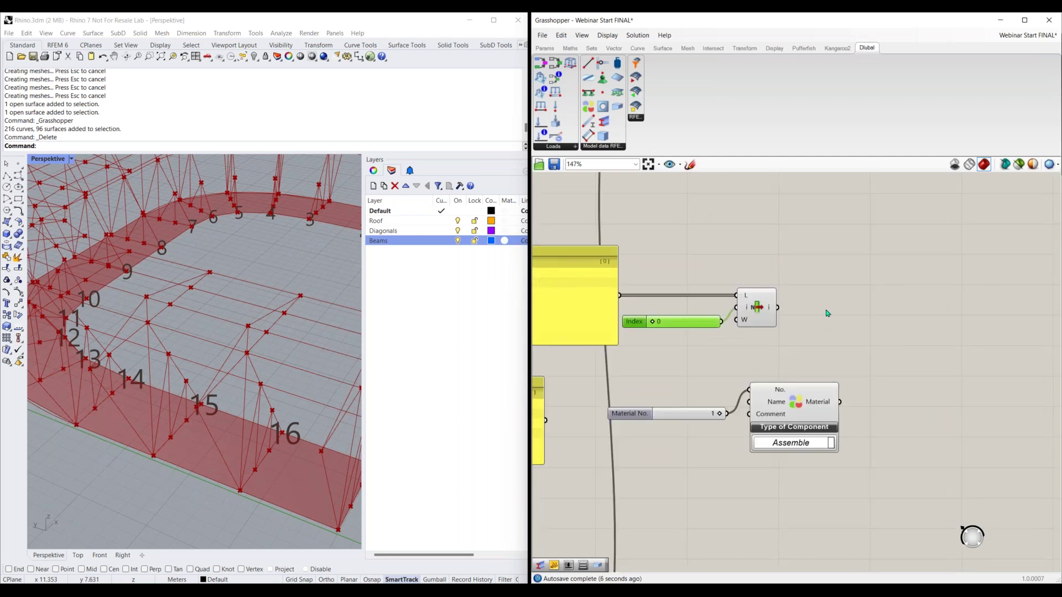
pyautogui.doubleClick(826, 308)
pyautogui.write('panel')
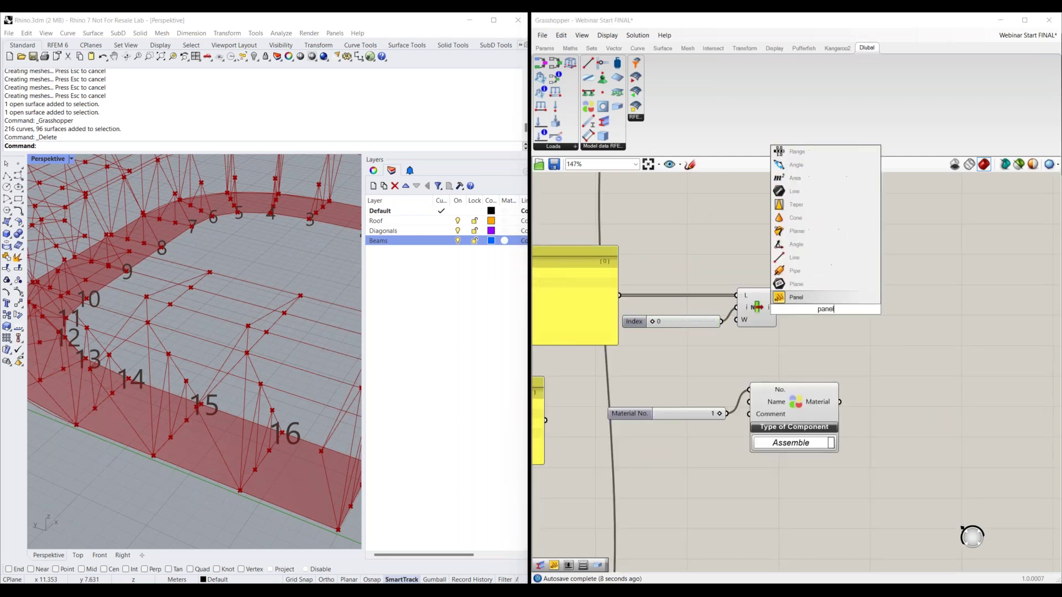
pyautogui.press('Return')
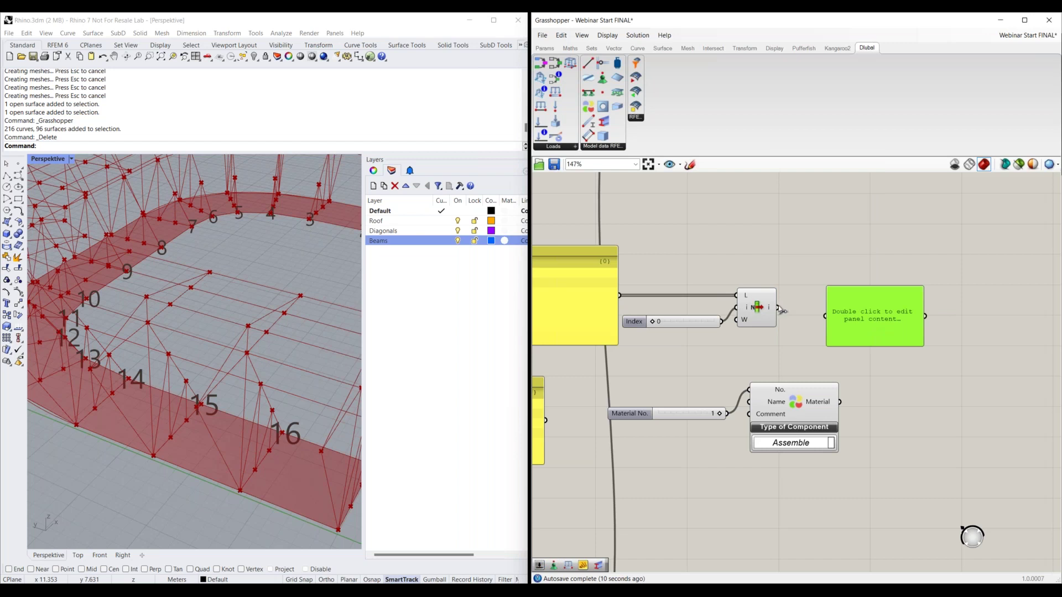
pyautogui.moveTo(778, 307); pyautogui.dragTo(825, 316)
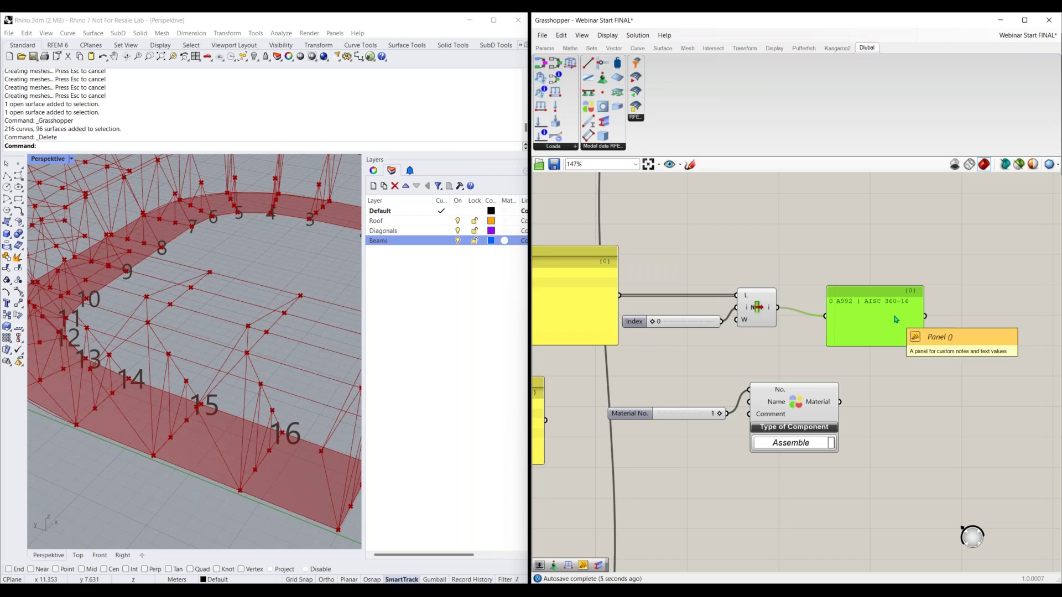
pyautogui.press('Delete')
# Step: Connect the List Item output to the Material component's Name input and move the component with its No. slider up beyond the List Item
pyautogui.moveTo(777, 308); pyautogui.dragTo(749, 402)
pyautogui.moveTo(818, 369); pyautogui.dragTo(695, 455)
pyautogui.moveTo(812, 407); pyautogui.dragTo(880, 287)
pyautogui.moveTo(725, 259)
pyautogui.mouseDown()
pyautogui.moveTo(735, 271)
pyautogui.moveTo(729, 249)
pyautogui.mouseUp()
pyautogui.click(706, 253)
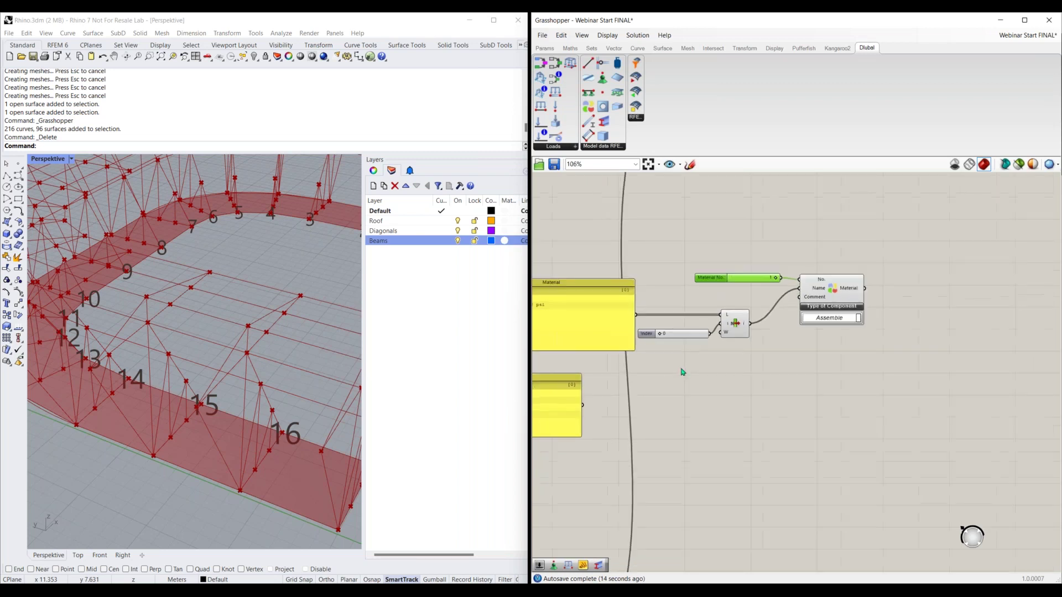
# Step: Move the Sections panel down to make room and paste a copy of the complete material group directly below the original
pyautogui.scroll(-2, 681, 369)
pyautogui.moveTo(622, 416); pyautogui.dragTo(668, 484)
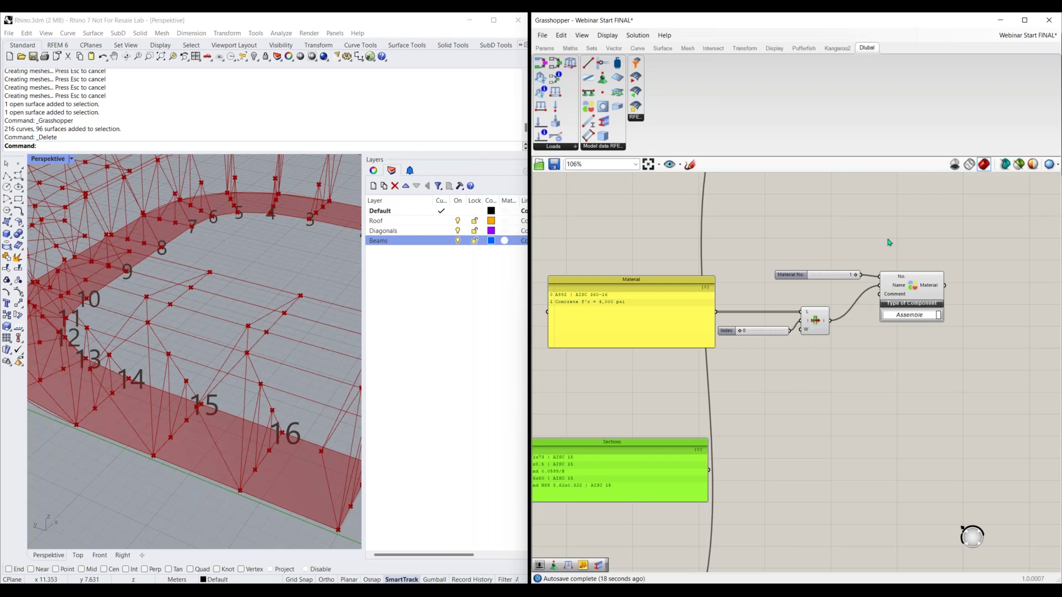
pyautogui.moveTo(935, 244); pyautogui.dragTo(567, 385)
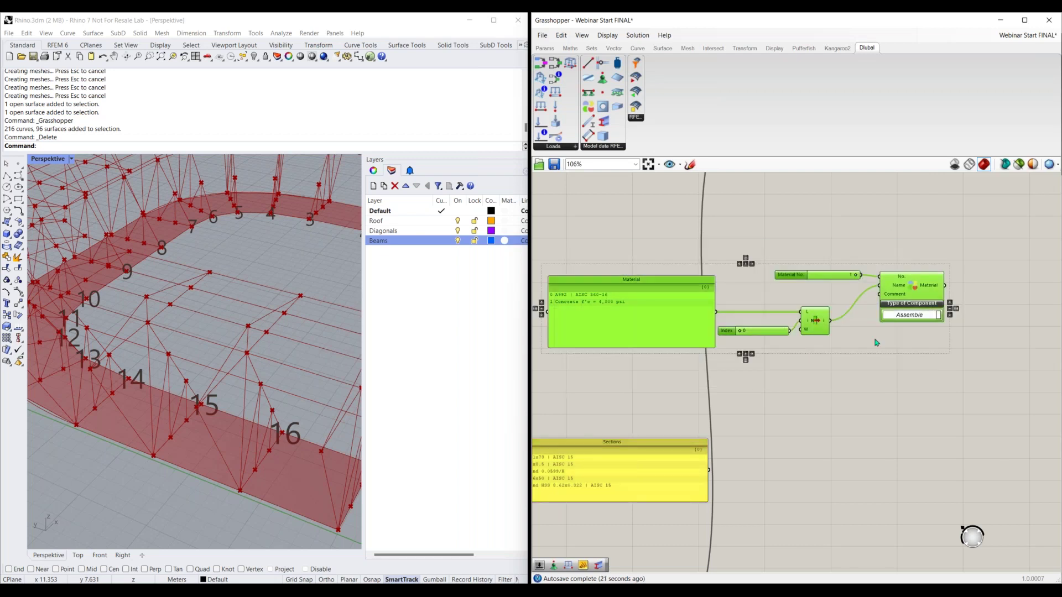
pyautogui.hotkey('ctrl', 'v')
pyautogui.moveTo(689, 324); pyautogui.dragTo(683, 403)
pyautogui.moveTo(666, 506); pyautogui.dragTo(659, 409, button='right')
pyautogui.moveTo(659, 396); pyautogui.dragTo(674, 433)
pyautogui.moveTo(767, 319); pyautogui.dragTo(701, 346, button='right')
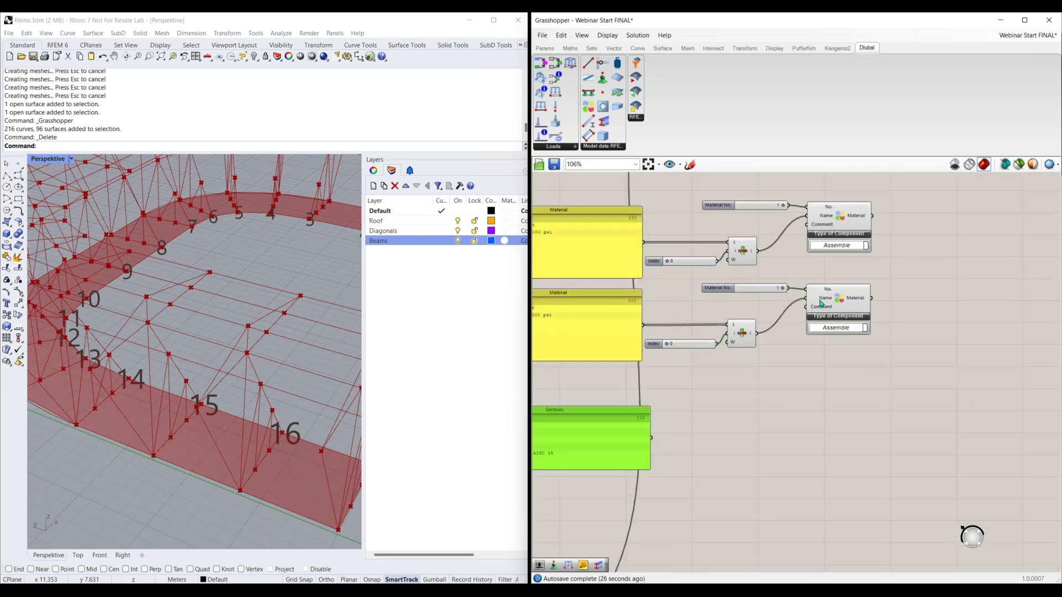
# Step: Set the index slider of the copied material group to 1 for the concrete material
pyautogui.moveTo(822, 303)
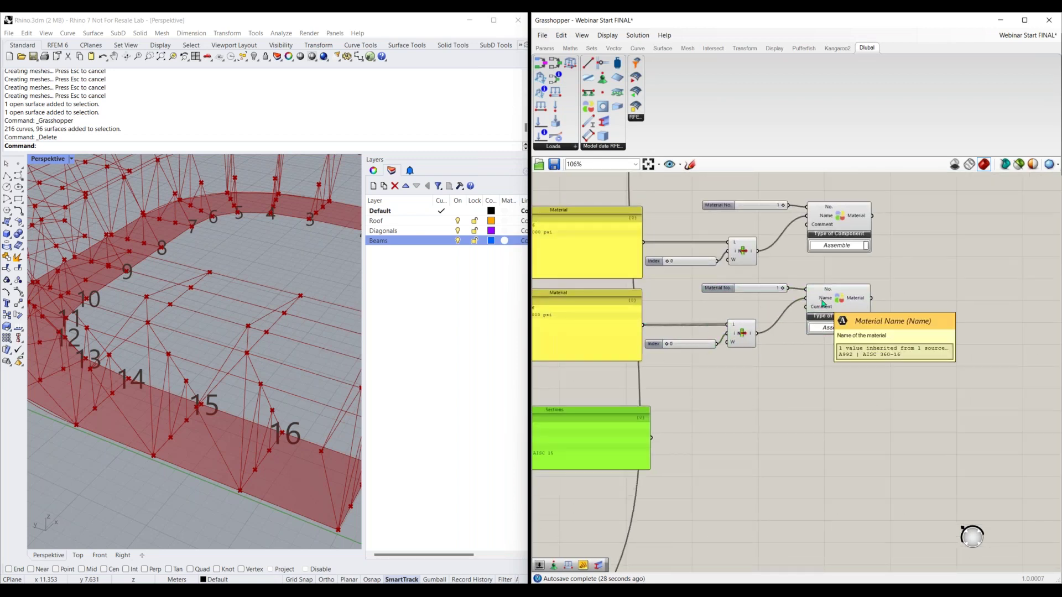
pyautogui.moveTo(668, 344); pyautogui.dragTo(674, 345)
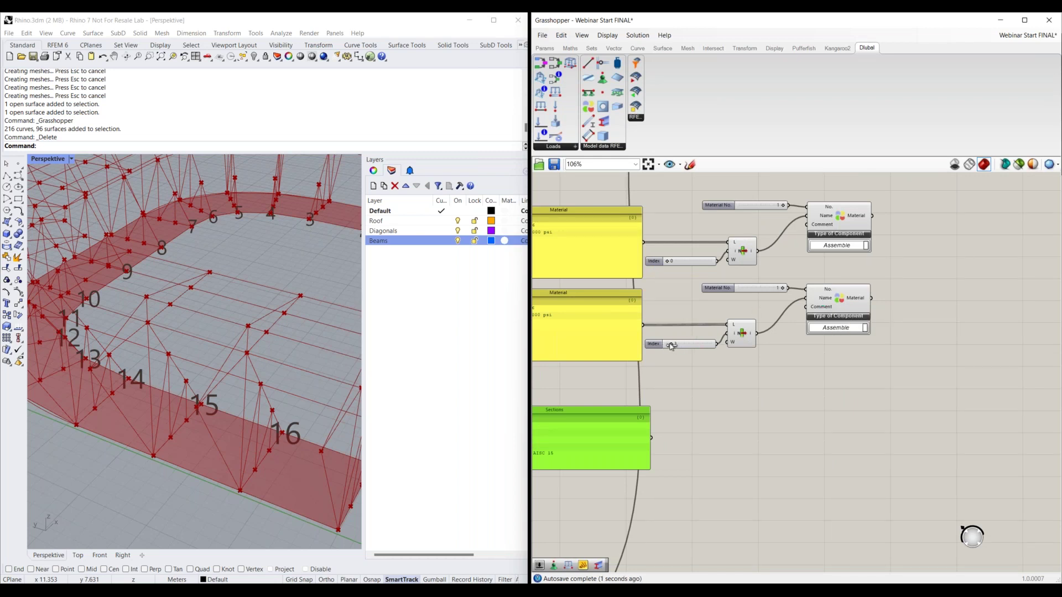
pyautogui.moveTo(680, 363); pyautogui.dragTo(723, 371, button='right')
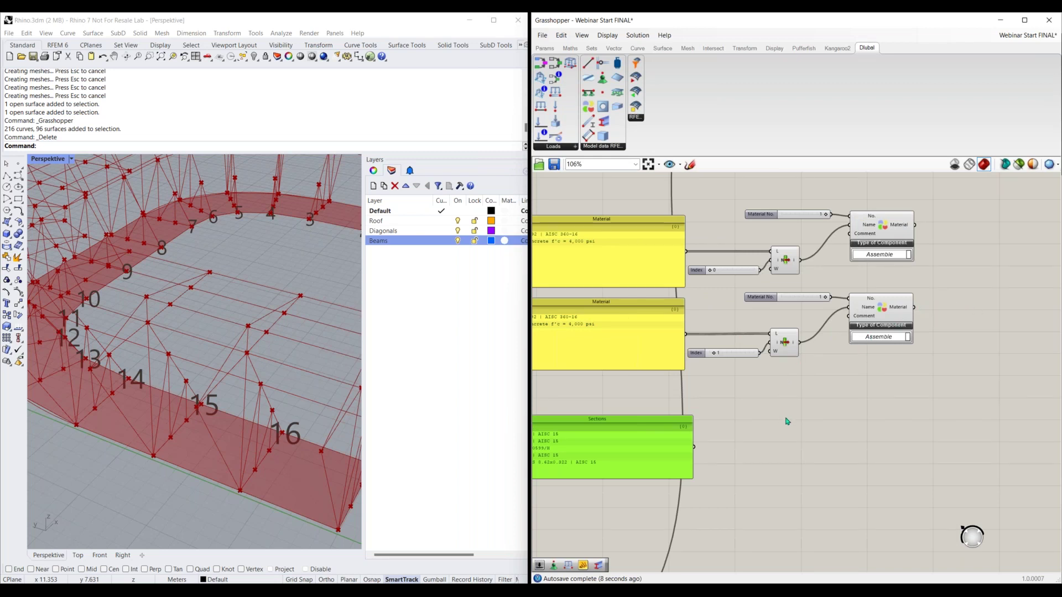
# Step: Move the Sections panel closer beneath the two Material list panels and deselect it
pyautogui.scroll(-3, 749, 436)
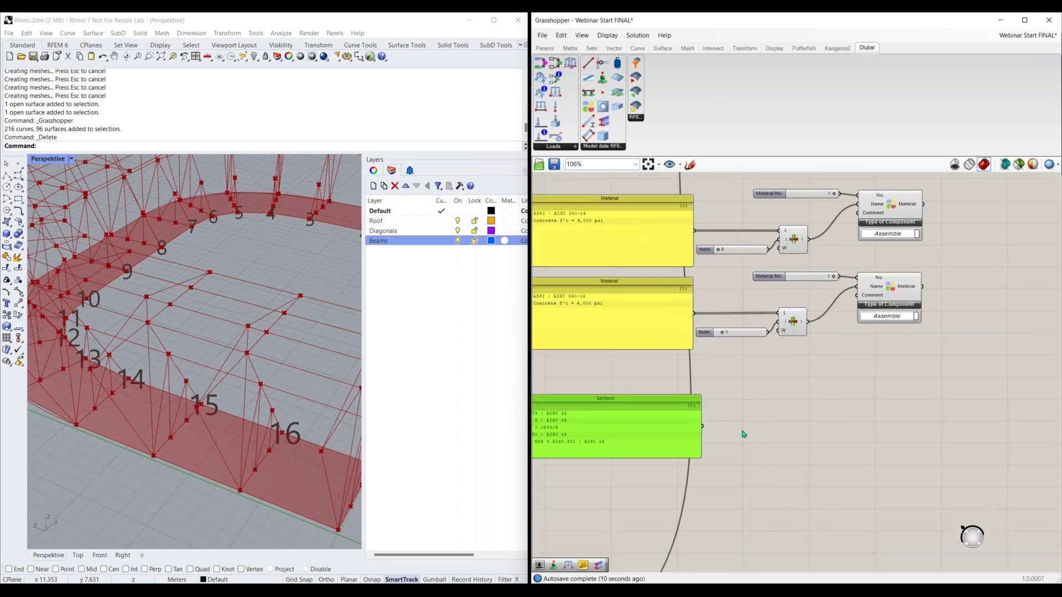
pyautogui.moveTo(680, 387); pyautogui.dragTo(679, 369)
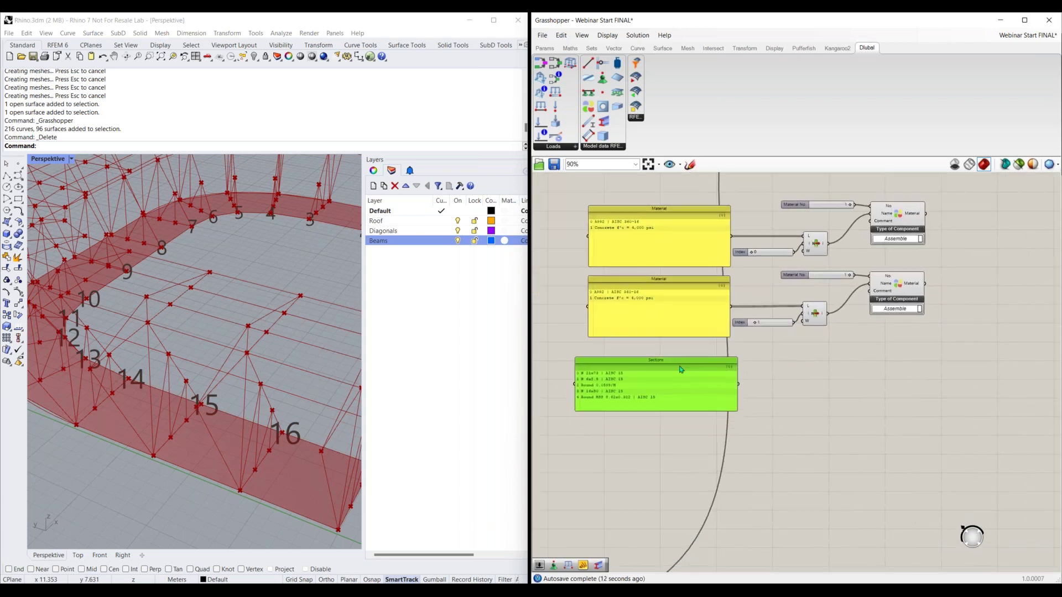
pyautogui.moveTo(763, 476); pyautogui.dragTo(730, 416, button='right')
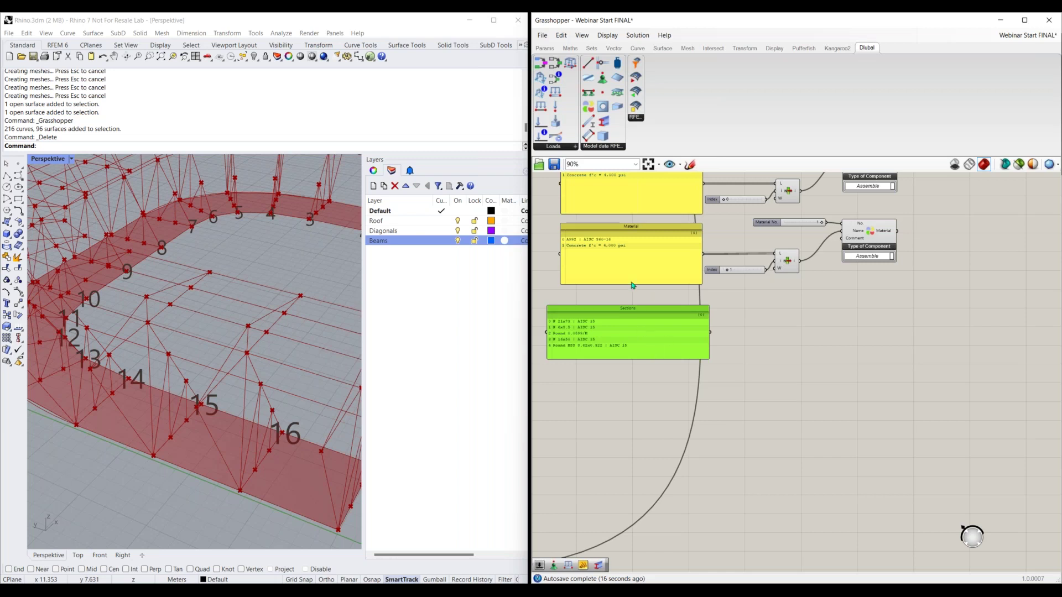
pyautogui.click(637, 297)
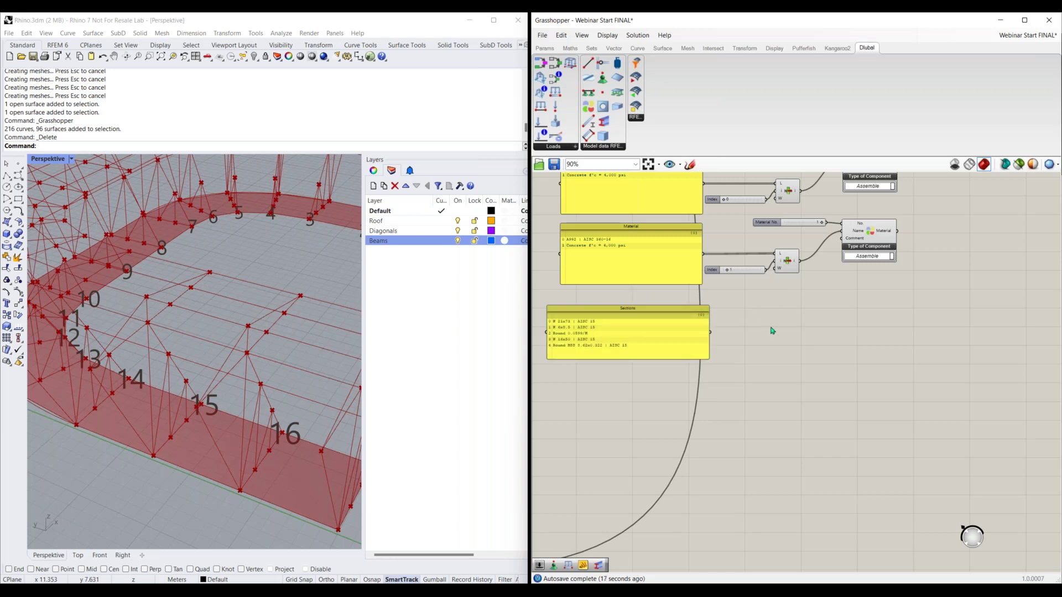
# Step: Place a Dlubal Section component on the canvas beside the Sections panel, leaving room for its inputs
pyautogui.moveTo(603, 125); pyautogui.dragTo(756, 311)
pyautogui.moveTo(796, 350); pyautogui.dragTo(795, 350)
pyautogui.scroll(3, 778, 345)
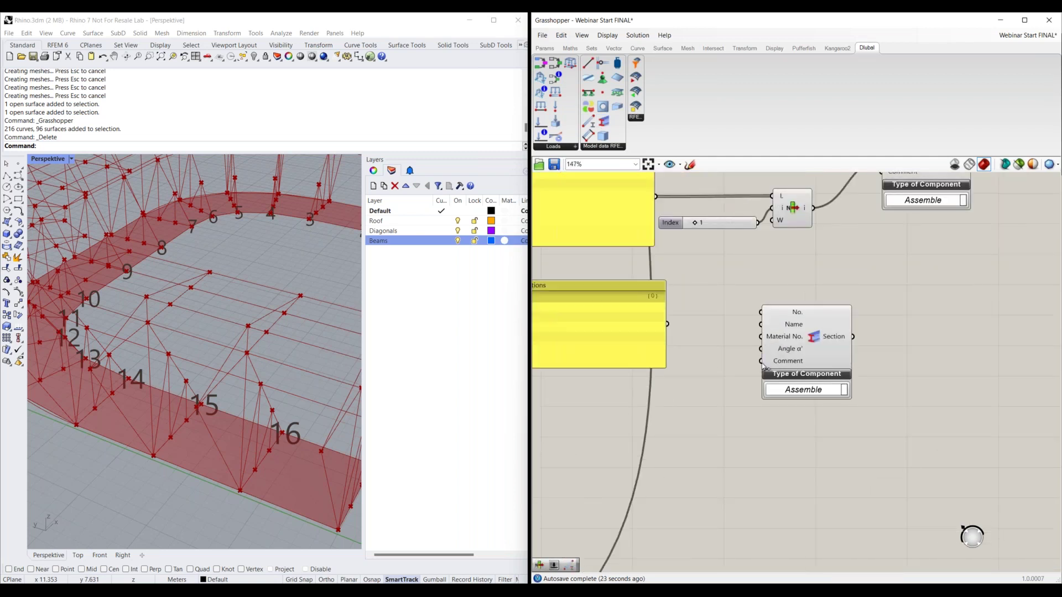
pyautogui.moveTo(813, 368); pyautogui.dragTo(858, 380)
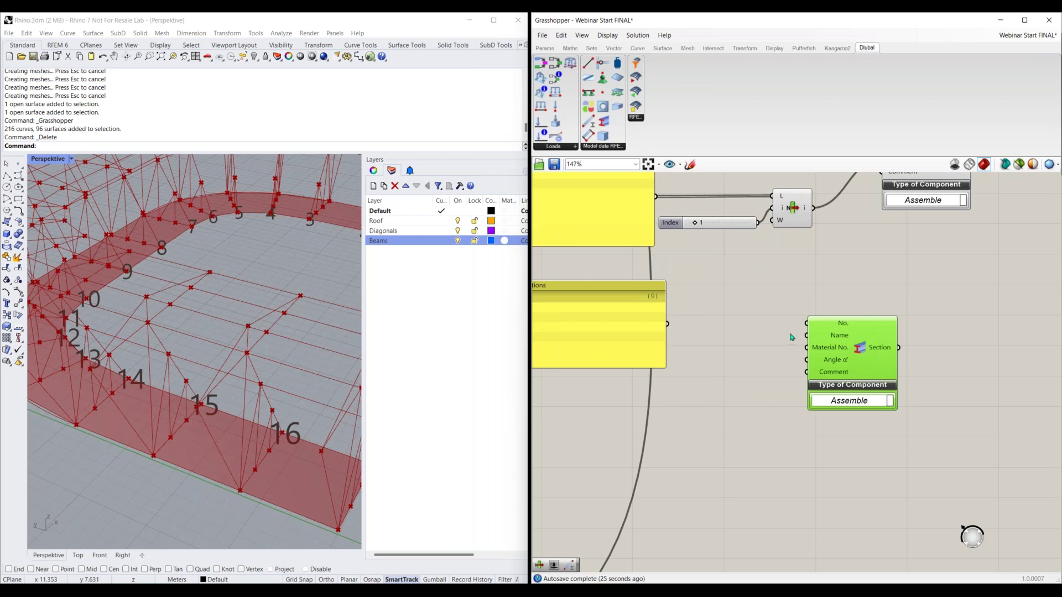
# Step: Add a number slider set to 1, connect it to the Section component's No. input, and shift the component further from the Sections panel
pyautogui.doubleClick(733, 302)
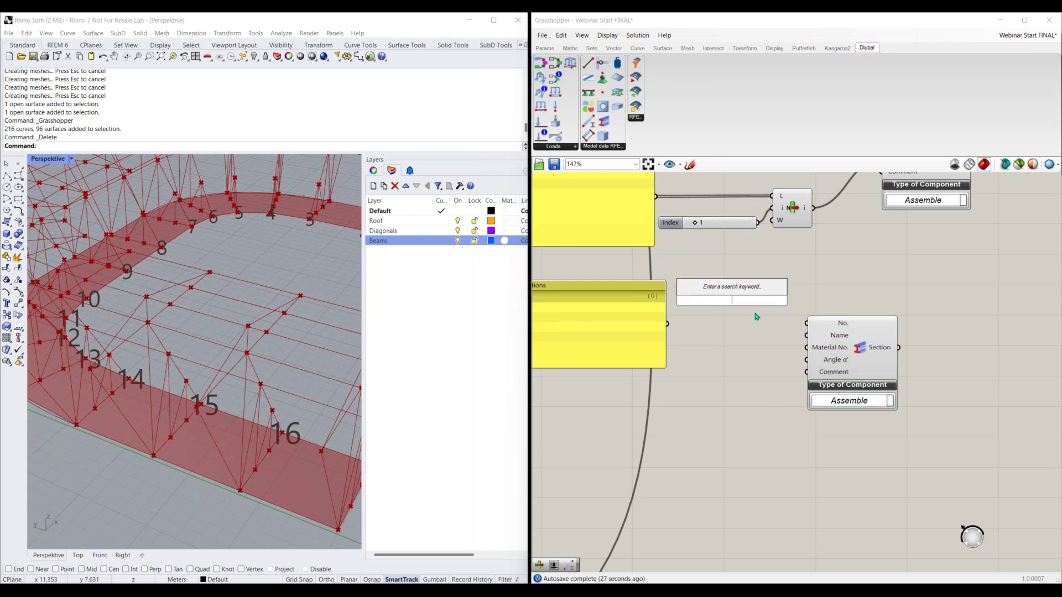
pyautogui.write('slider')
pyautogui.click(795, 312)
pyautogui.moveTo(844, 342); pyautogui.dragTo(859, 343)
pyautogui.moveTo(781, 300); pyautogui.dragTo(823, 323)
pyautogui.moveTo(879, 363); pyautogui.dragTo(915, 364)
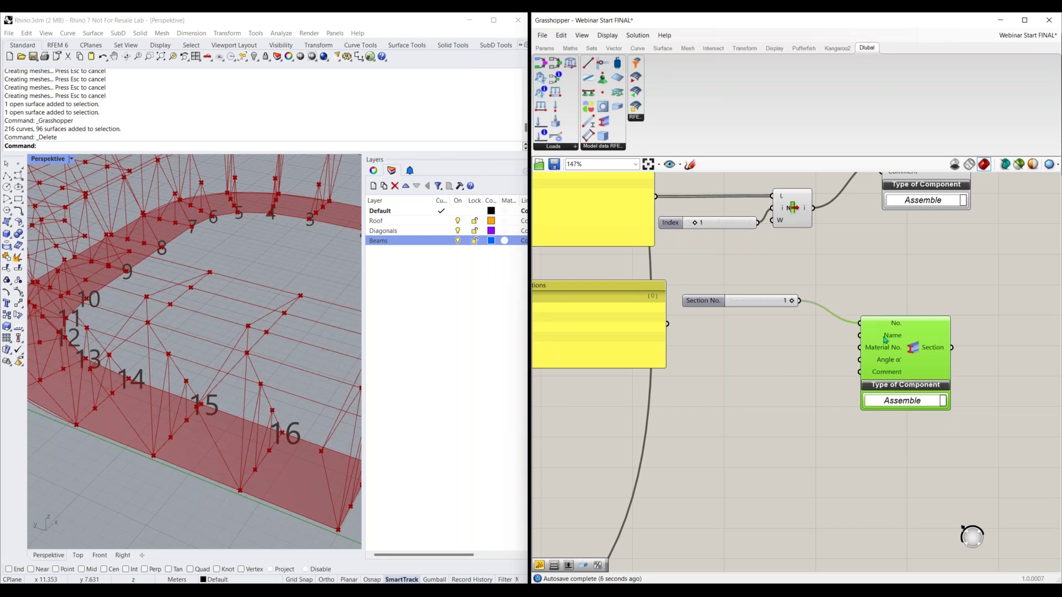
# Step: Duplicate the concrete material's List Item and index slider below it and connect the Sections panel to the copy's List input
pyautogui.scroll(-1, 763, 396)
pyautogui.moveTo(615, 352); pyautogui.dragTo(701, 370, button='right')
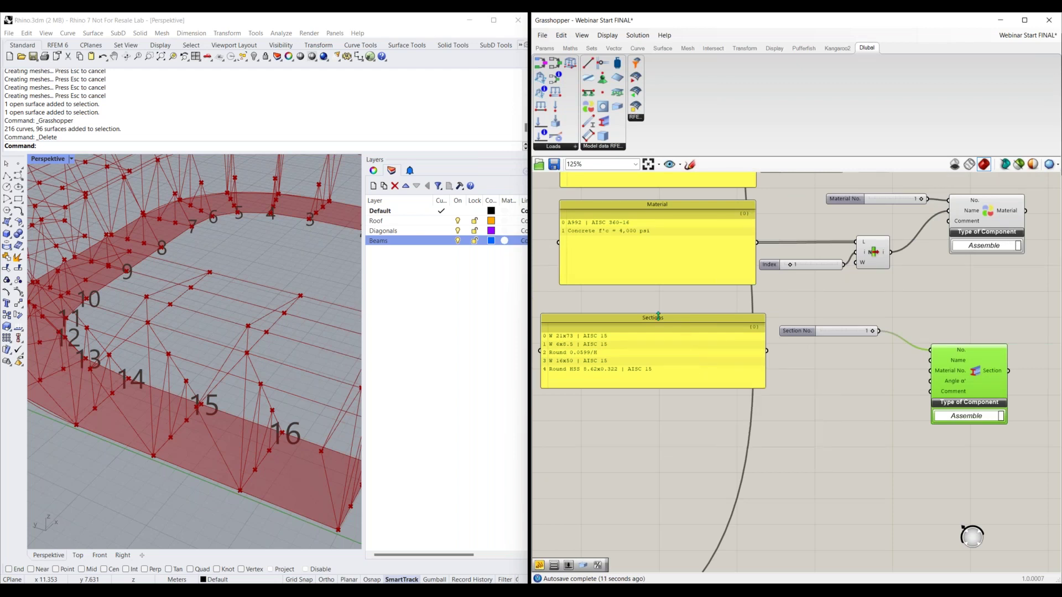
pyautogui.scroll(3, 625, 387)
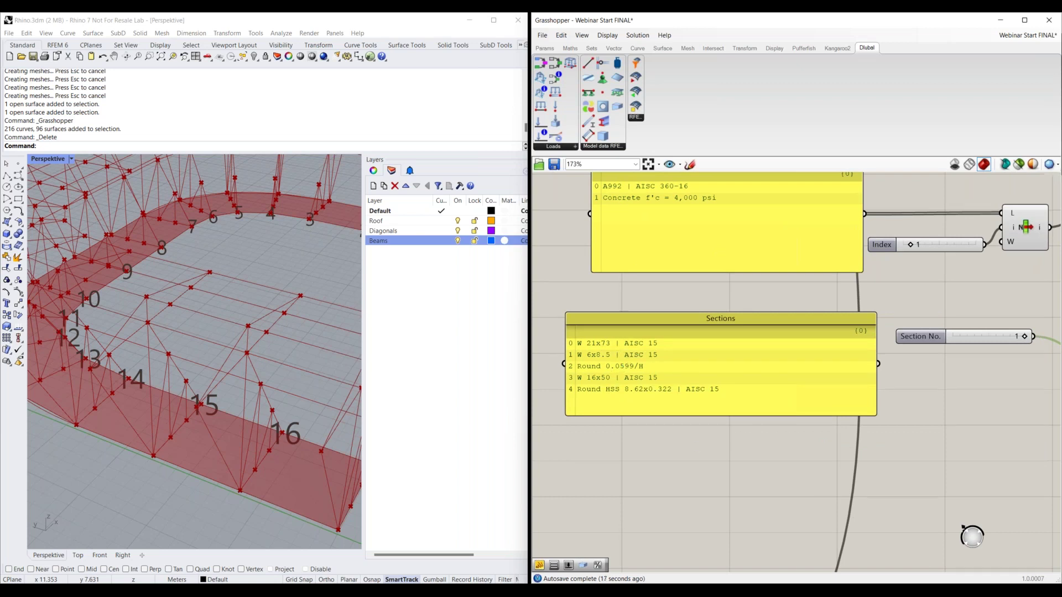
pyautogui.scroll(-2, 749, 440)
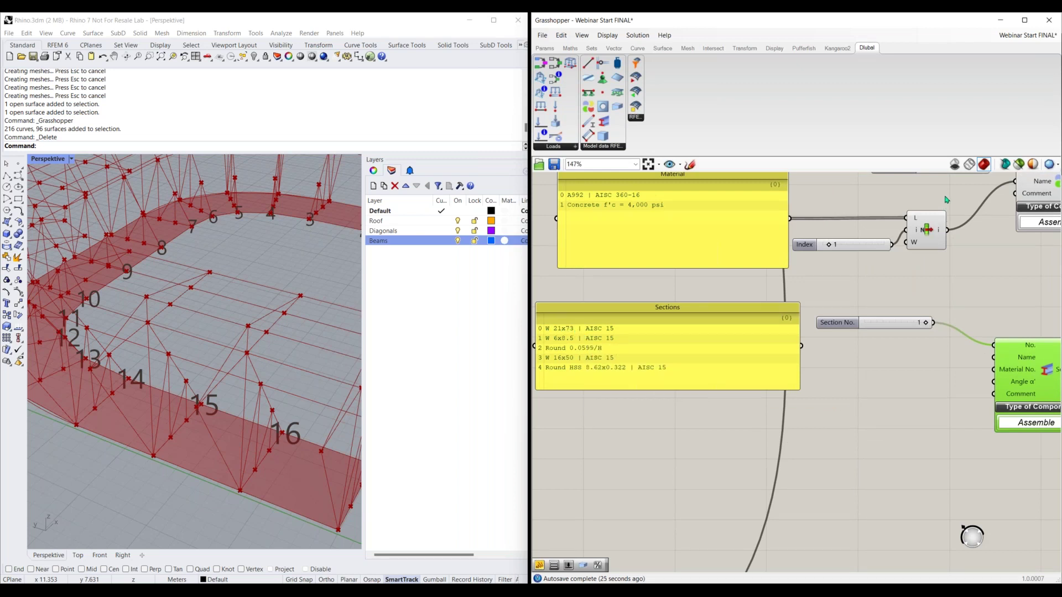
pyautogui.moveTo(945, 199); pyautogui.dragTo(883, 279)
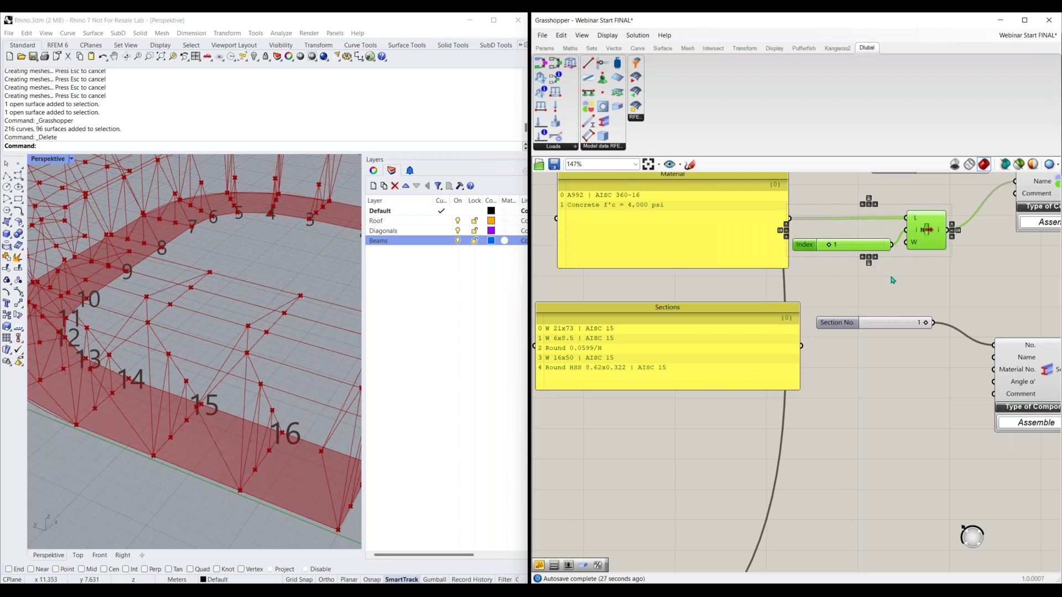
pyautogui.moveTo(921, 244); pyautogui.dragTo(927, 250)
pyautogui.keyDown('alt'); pyautogui.moveTo(925, 315); pyautogui.dragTo(921, 439); pyautogui.keyUp('alt')
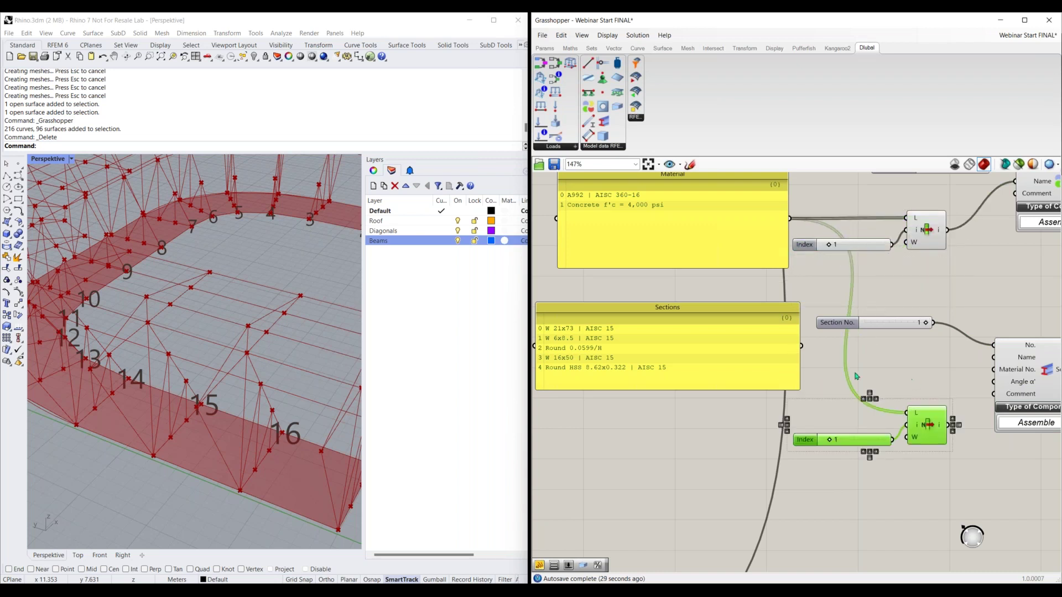
pyautogui.click(823, 374)
pyautogui.moveTo(801, 346); pyautogui.dragTo(907, 413)
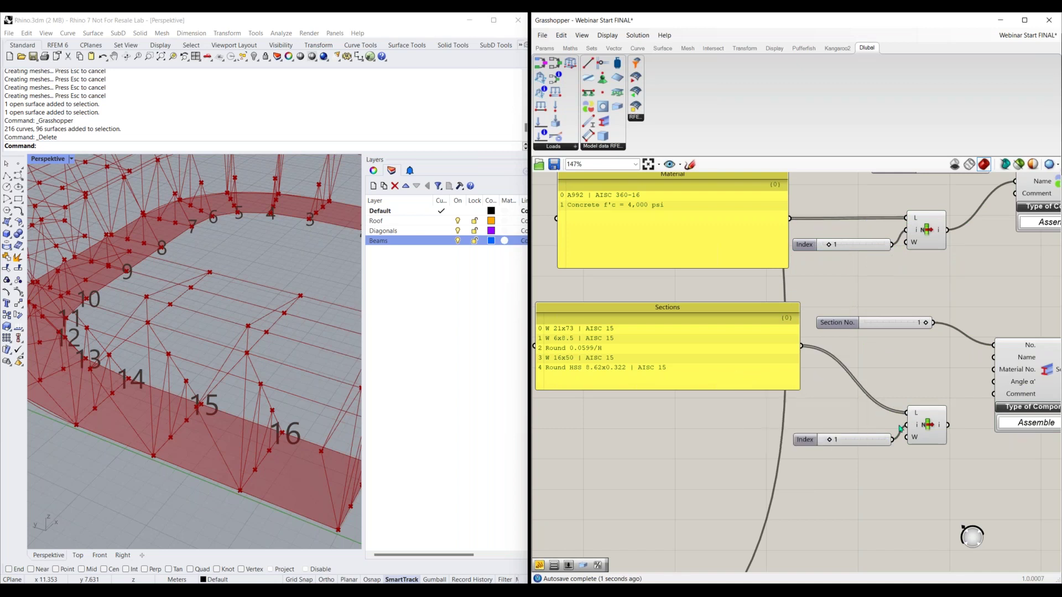
# Step: Set the copied index slider to 0, arrange it below the List Item, and connect the List Item output to the Section component's Name input
pyautogui.moveTo(805, 443); pyautogui.dragTo(785, 433)
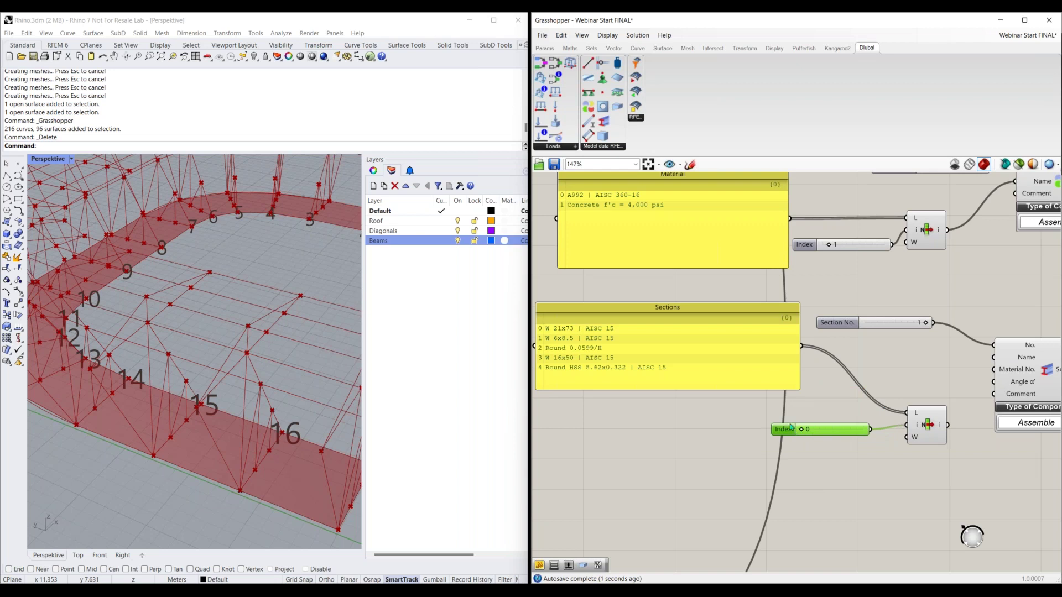
pyautogui.moveTo(920, 464); pyautogui.dragTo(770, 467, button='right')
pyautogui.moveTo(788, 416); pyautogui.dragTo(765, 360)
pyautogui.moveTo(702, 436); pyautogui.dragTo(702, 417)
pyautogui.moveTo(682, 459); pyautogui.dragTo(785, 475, button='right')
pyautogui.moveTo(562, 430); pyautogui.dragTo(663, 429, button='right')
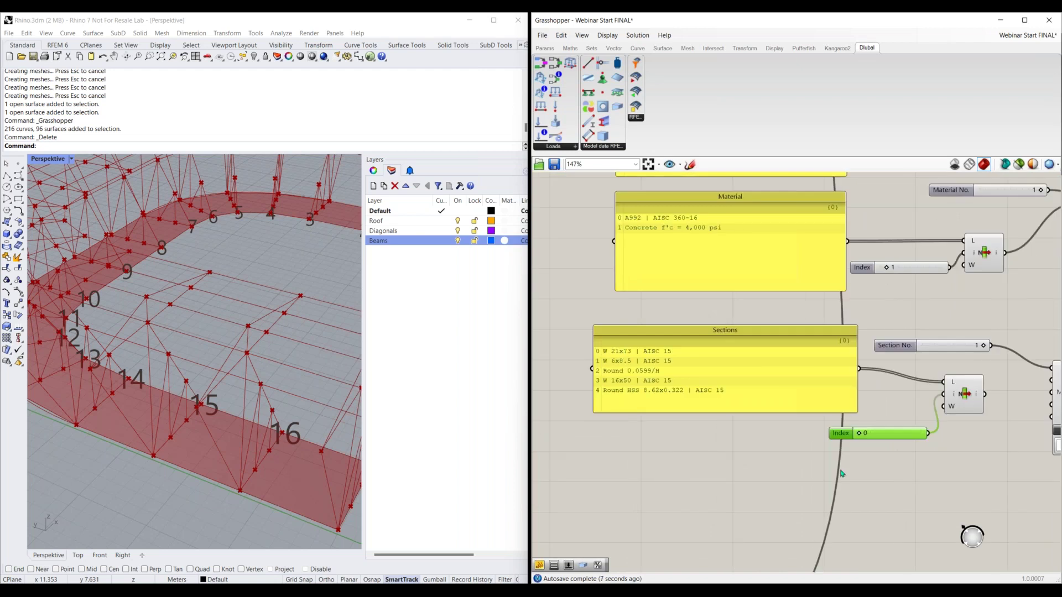
pyautogui.moveTo(1012, 476); pyautogui.dragTo(849, 475, button='right')
pyautogui.moveTo(822, 393); pyautogui.dragTo(889, 379)
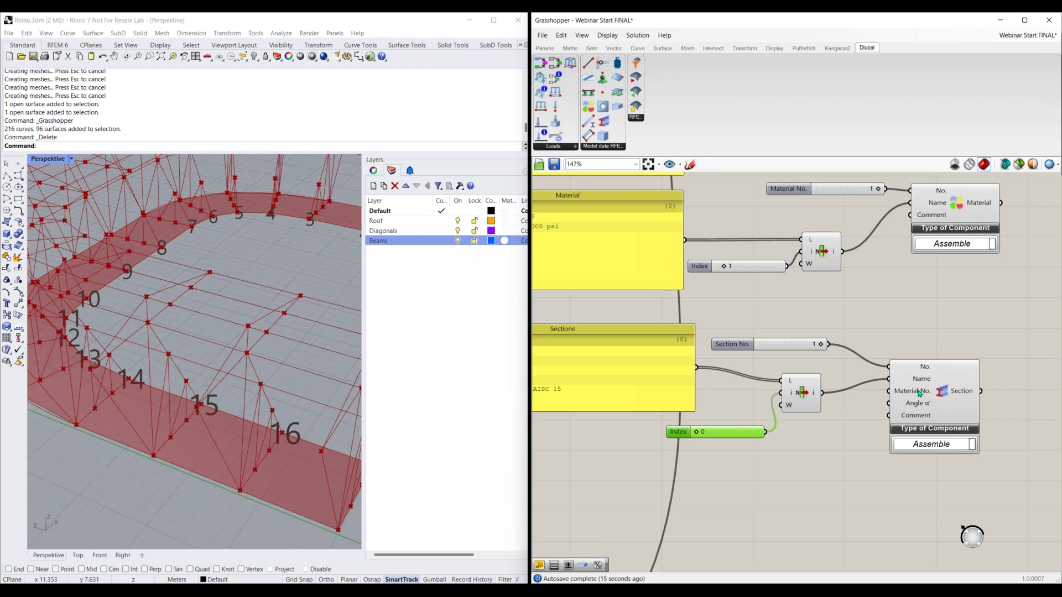
# Step: Try feeding the Section component's Material No. input from a copied number slider set to 1, and delete that slider
pyautogui.click(749, 348)
pyautogui.hotkey('ctrl', 'c')
pyautogui.hotkey('ctrl', 'v')
pyautogui.moveTo(774, 350); pyautogui.dragTo(790, 455)
pyautogui.moveTo(880, 398); pyautogui.dragTo(888, 391)
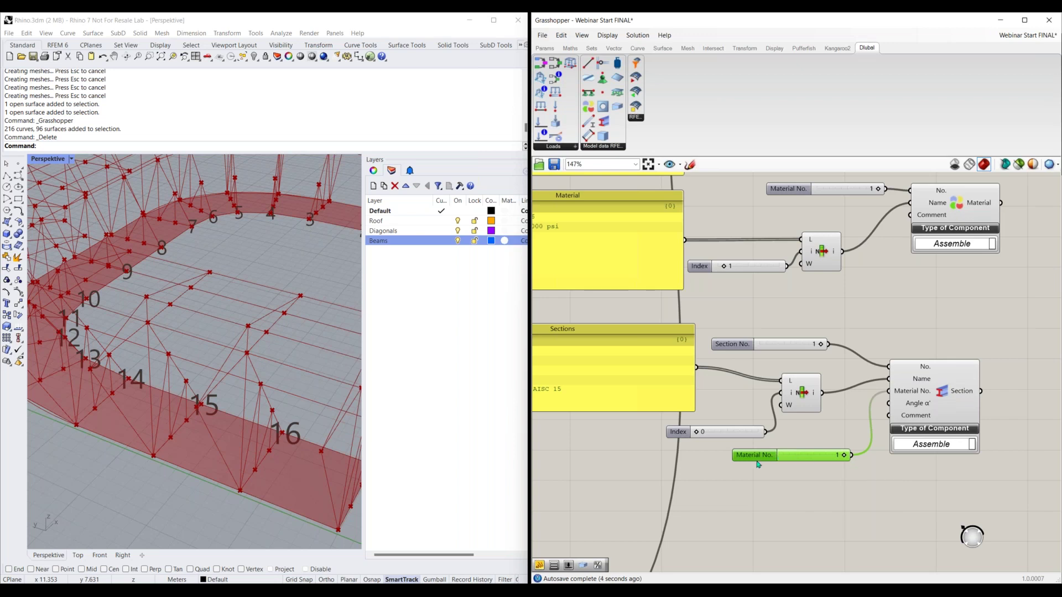
pyautogui.press('Delete')
# Step: Replace the second Material component's No. slider with a new number slider set to 2
pyautogui.moveTo(855, 443); pyautogui.dragTo(805, 493, button='right')
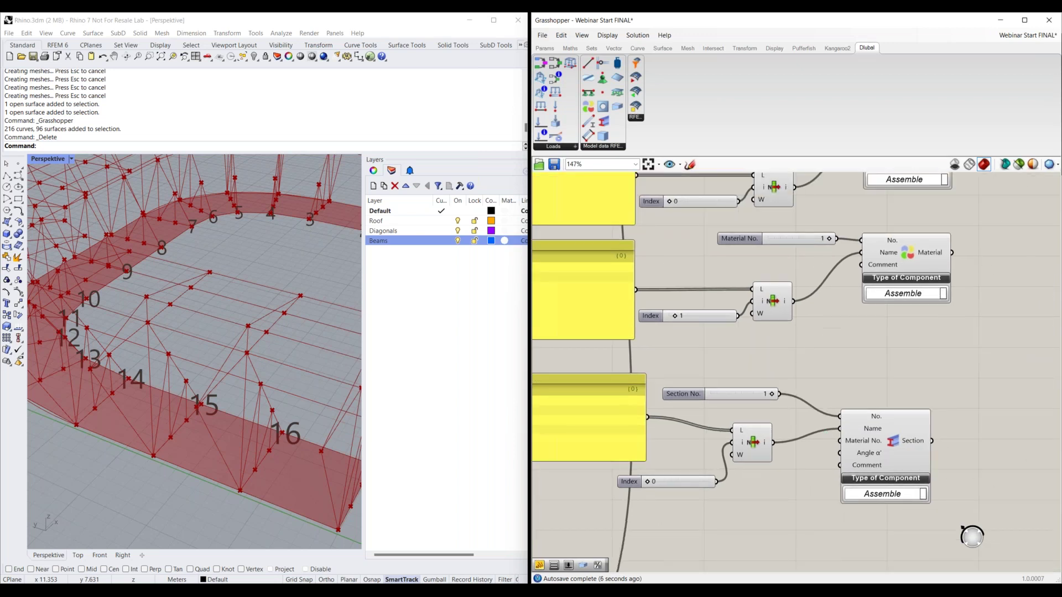
pyautogui.moveTo(857, 382); pyautogui.dragTo(817, 489, button='right')
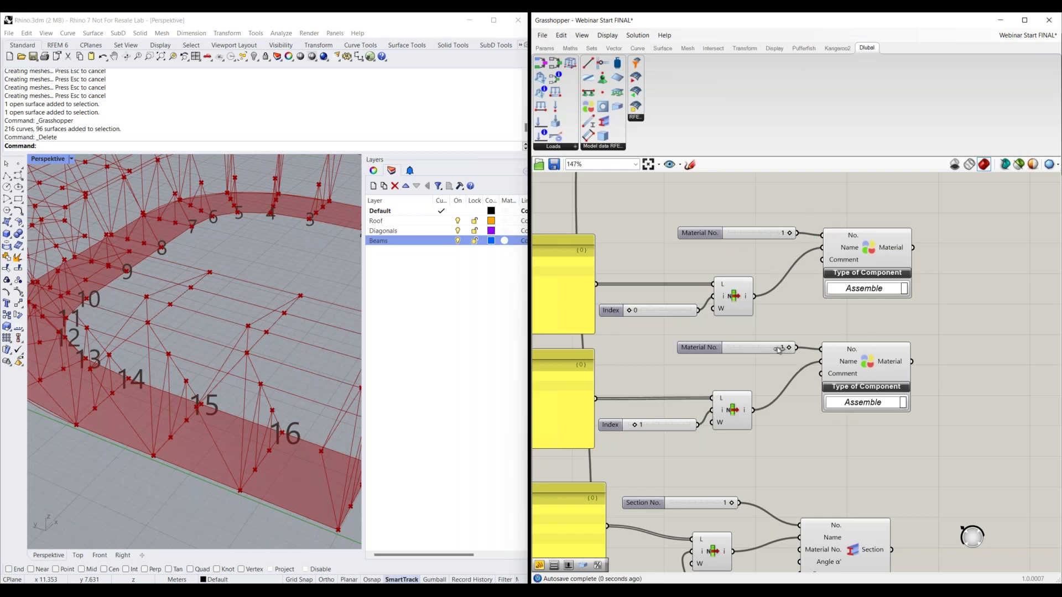
pyautogui.click(724, 353)
pyautogui.press('Delete')
pyautogui.doubleClick(711, 351)
pyautogui.write('2')
pyautogui.press('Return')
pyautogui.moveTo(759, 347); pyautogui.dragTo(821, 349)
# Step: Connect the first Material component's output to the Section component's Material No. input
pyautogui.moveTo(807, 348); pyautogui.dragTo(777, 277, button='right')
pyautogui.moveTo(883, 177); pyautogui.dragTo(768, 478)
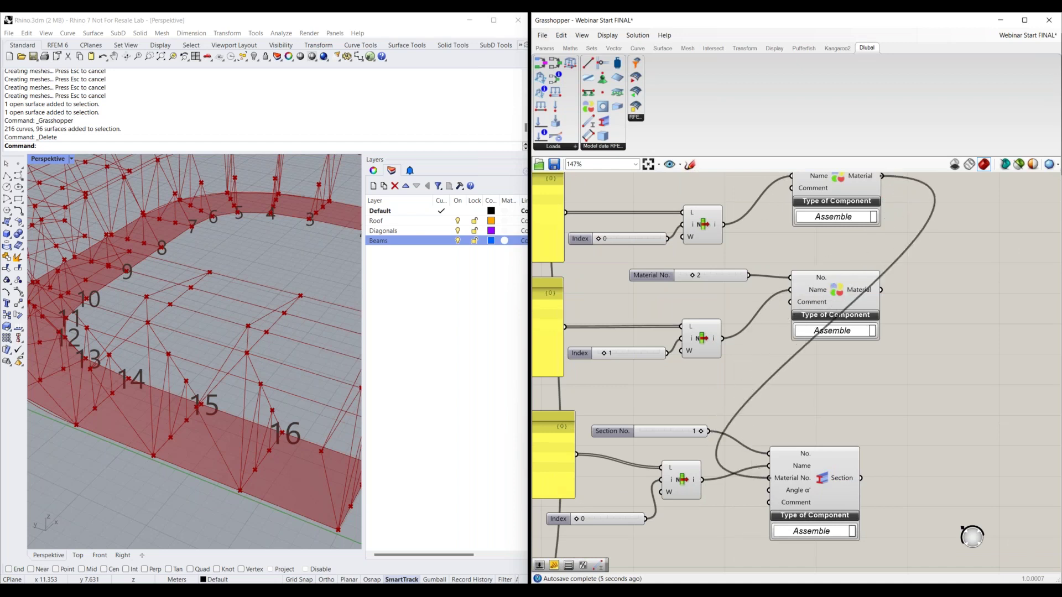
pyautogui.moveTo(782, 411); pyautogui.dragTo(759, 176, button='right')
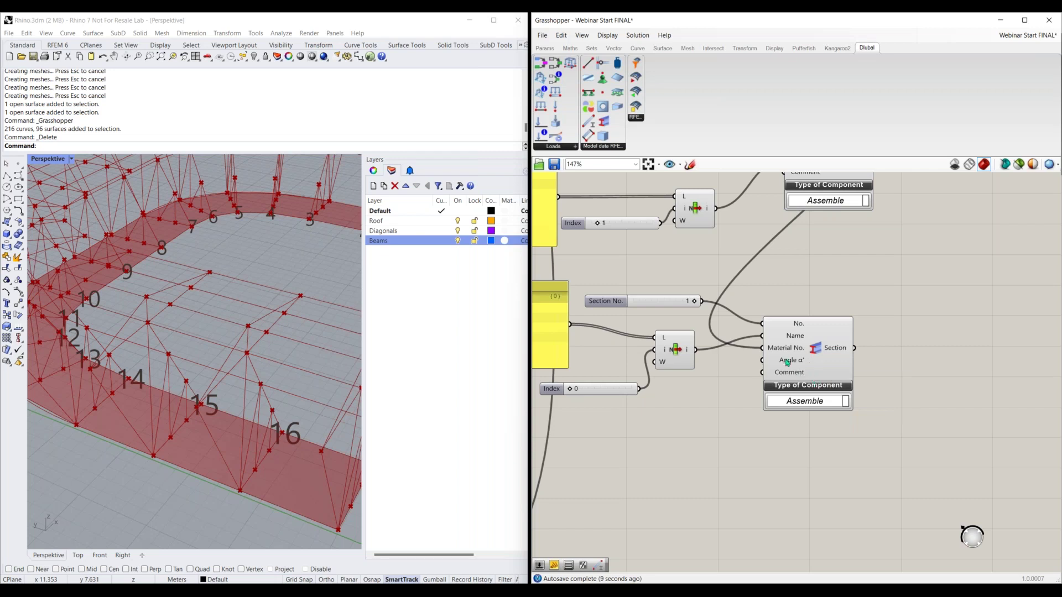
pyautogui.moveTo(787, 362)
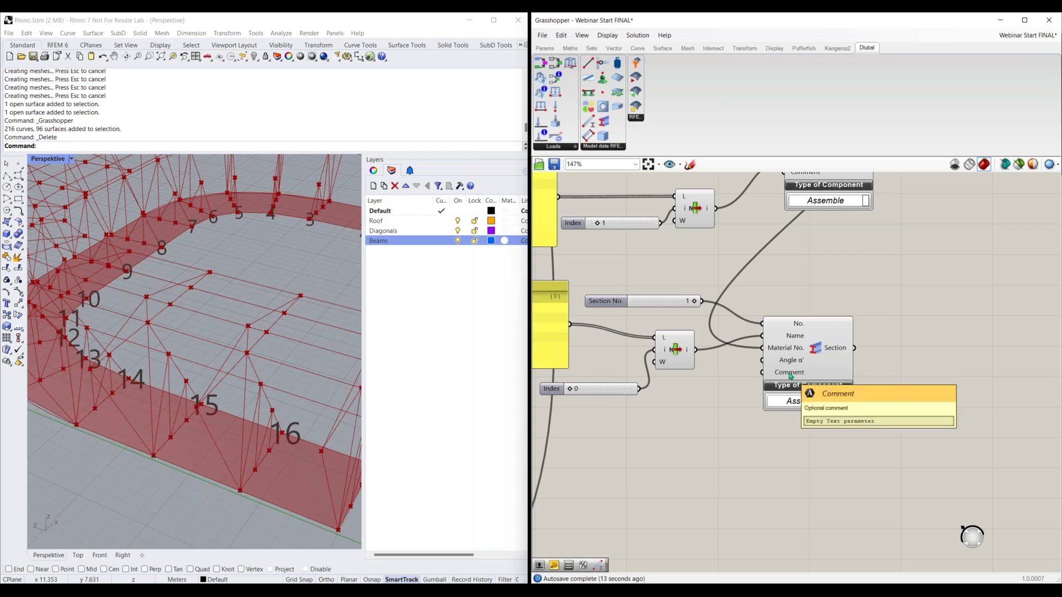
# Step: Place a Dlubal Member component in the free area below the section group and deselect it
pyautogui.scroll(-1, 729, 451)
pyautogui.moveTo(729, 451); pyautogui.dragTo(810, 422, button='right')
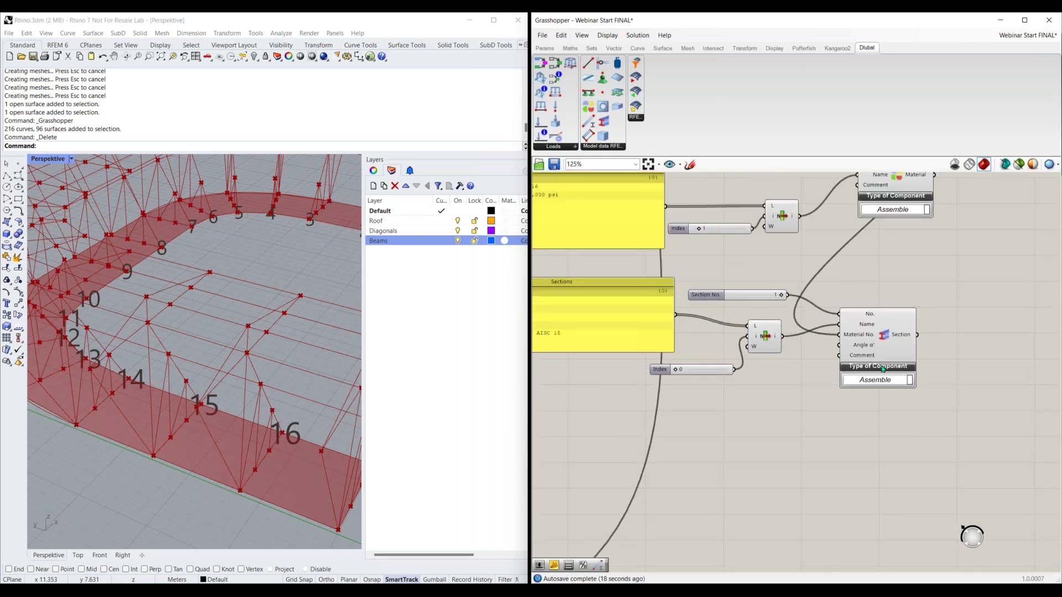
pyautogui.moveTo(754, 450); pyautogui.dragTo(908, 363, button='right')
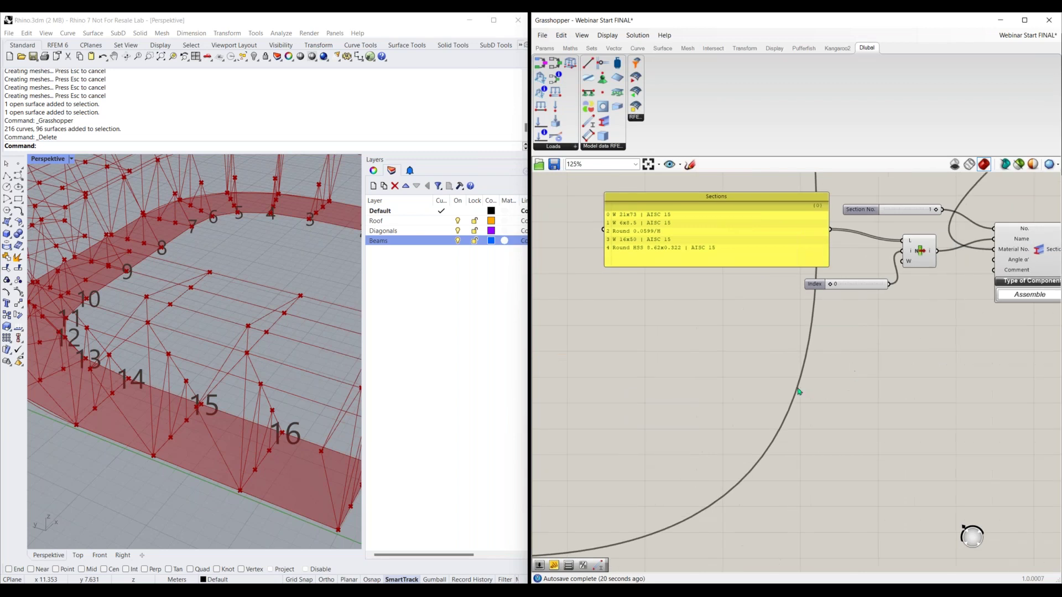
pyautogui.scroll(-2, 799, 390)
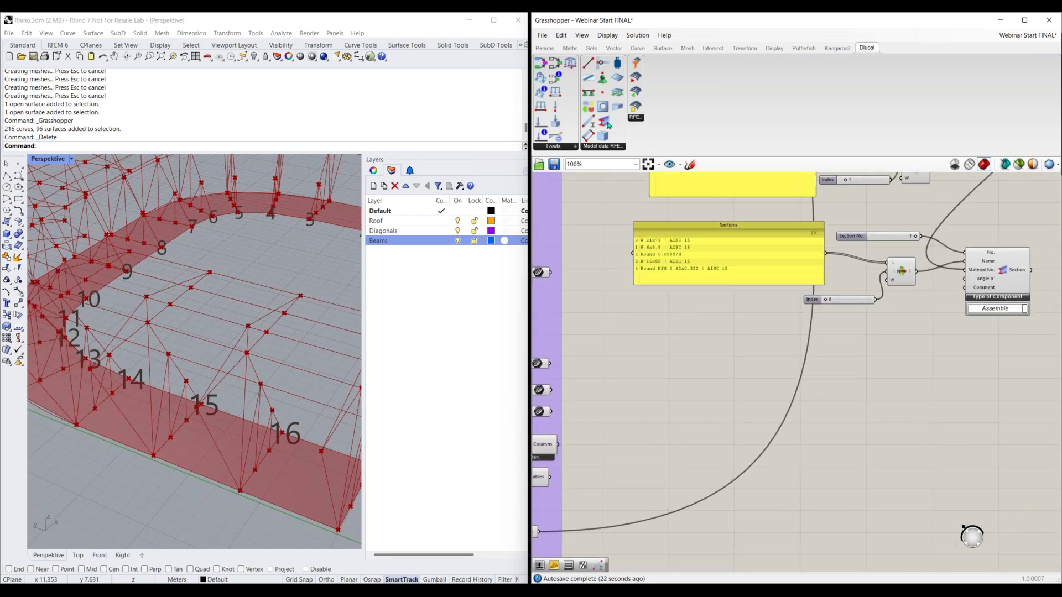
pyautogui.moveTo(590, 123); pyautogui.dragTo(861, 399)
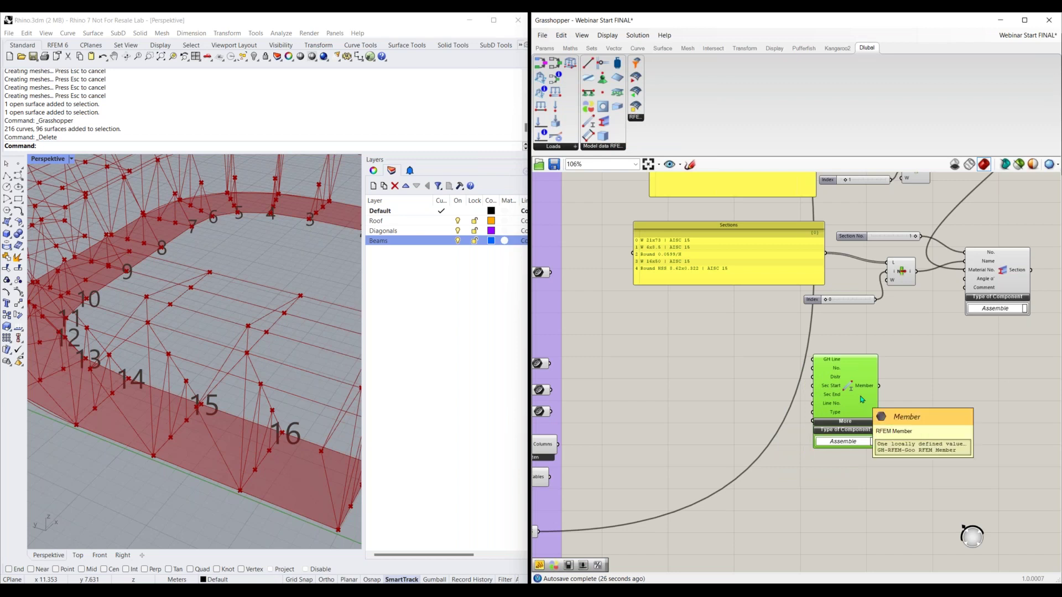
pyautogui.scroll(2, 856, 381)
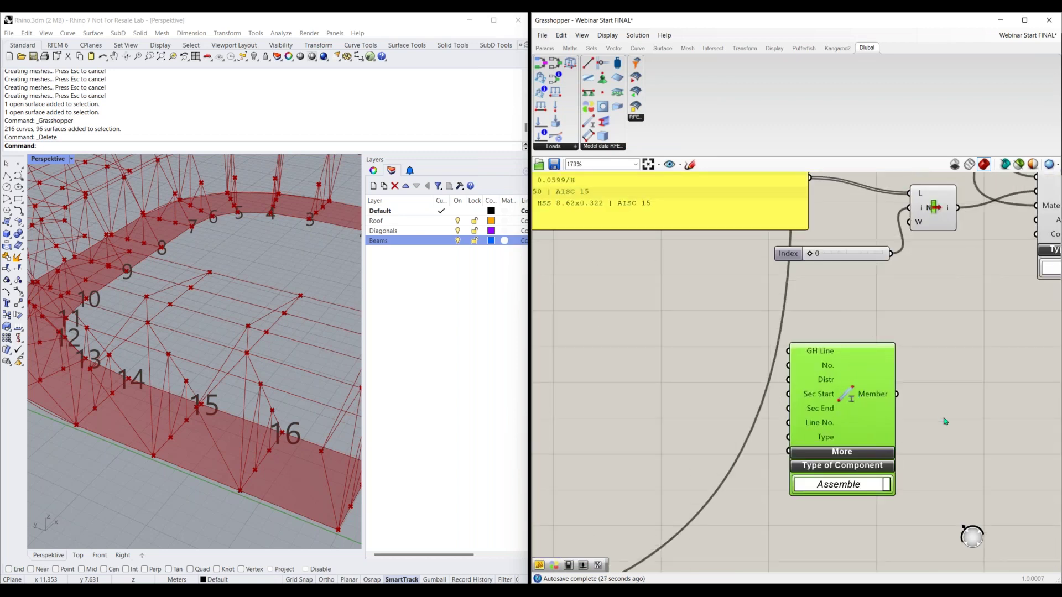
pyautogui.scroll(1, 811, 385)
pyautogui.click(802, 312)
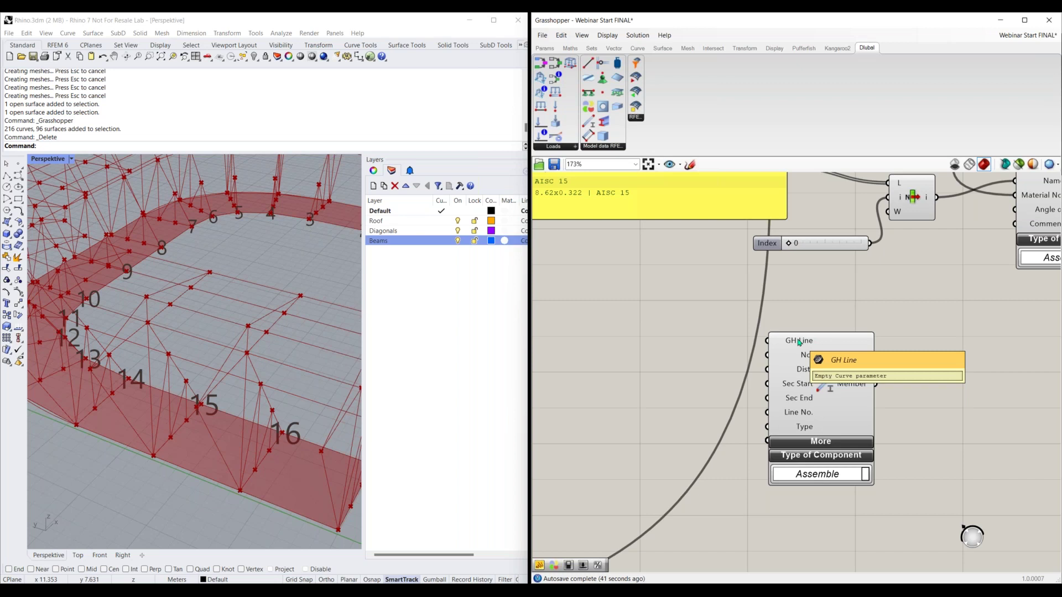
# Step: Turn off Draw Icons so the canvas components show their names
pyautogui.moveTo(605, 357); pyautogui.dragTo(898, 329, button='right')
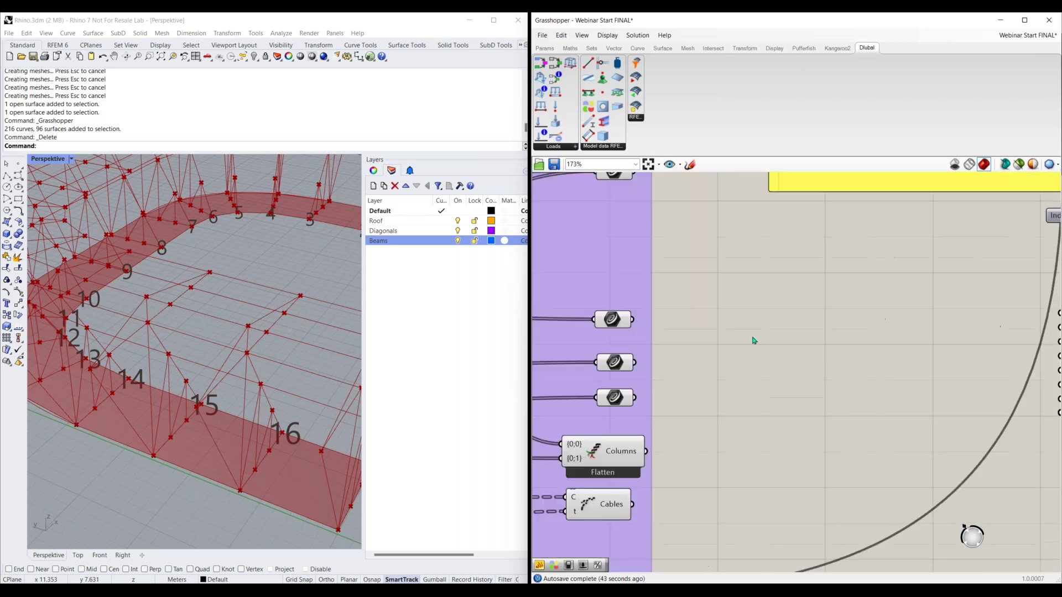
pyautogui.click(607, 35)
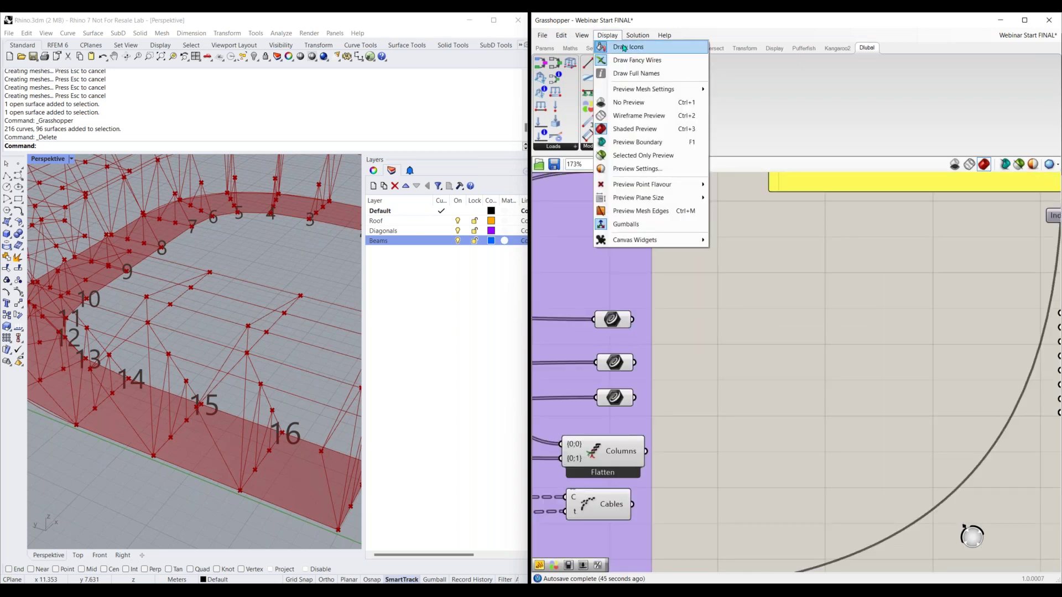
pyautogui.click(623, 47)
# Step: Identify the two Beams curve parameters in the geometry group and connect both to the Member component's GH Line input
pyautogui.click(620, 362)
pyautogui.moveTo(608, 377); pyautogui.dragTo(631, 320, button='right')
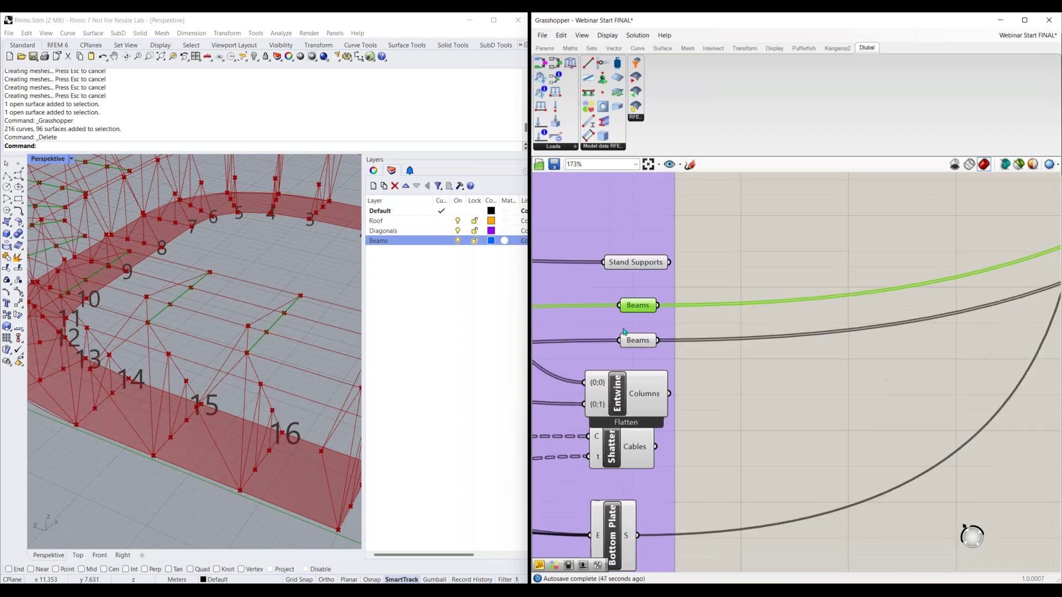
pyautogui.click(645, 342)
pyautogui.scroll(-1, 697, 372)
pyautogui.click(640, 319)
pyautogui.moveTo(621, 308); pyautogui.dragTo(998, 267)
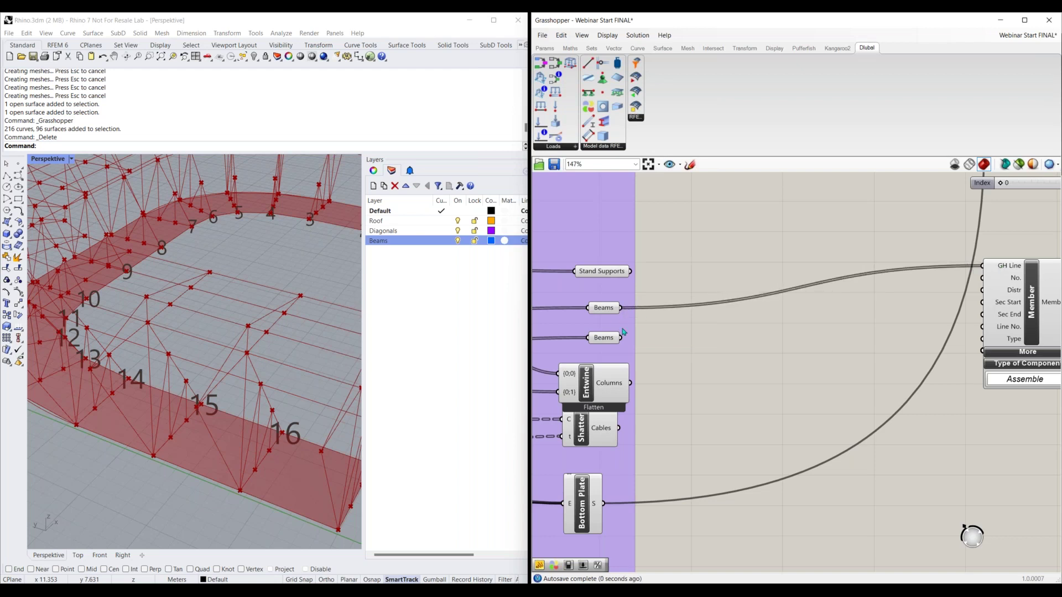
pyautogui.keyDown('shift'); pyautogui.moveTo(621, 337); pyautogui.dragTo(982, 266); pyautogui.keyUp('shift')
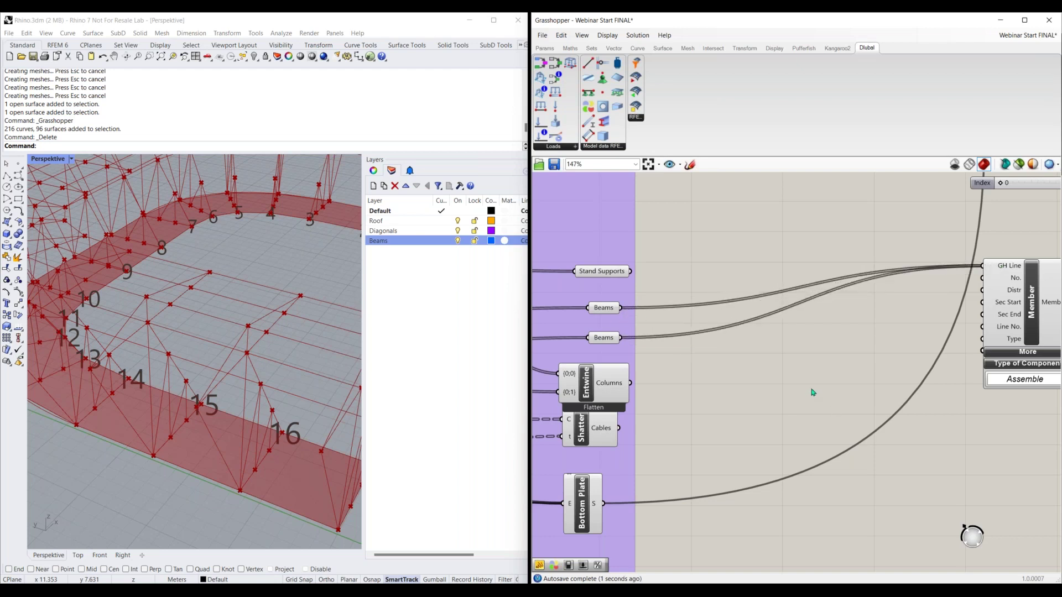
# Step: Add a Panel beside the Member component's inputs and make it treat each line as a separate item
pyautogui.moveTo(860, 445); pyautogui.dragTo(671, 463, button='right')
pyautogui.scroll(1, 827, 298)
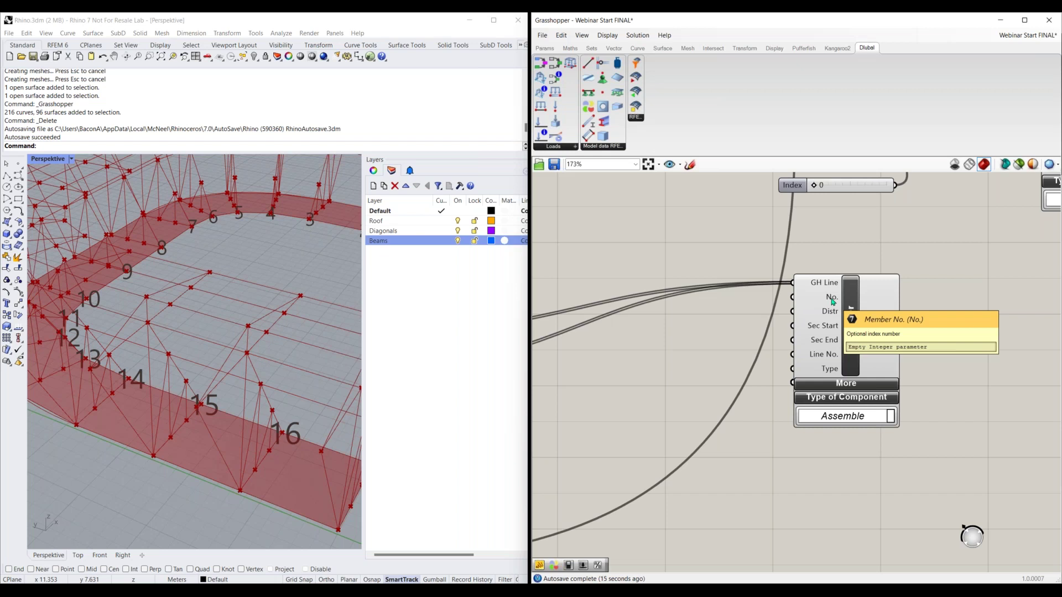
pyautogui.doubleClick(708, 338)
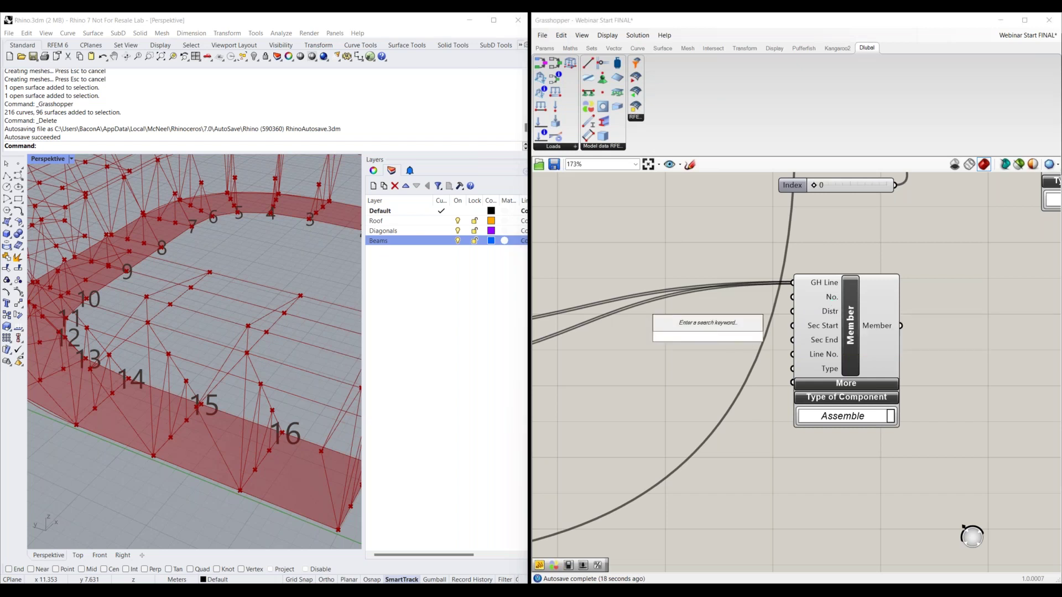
pyautogui.write('panel')
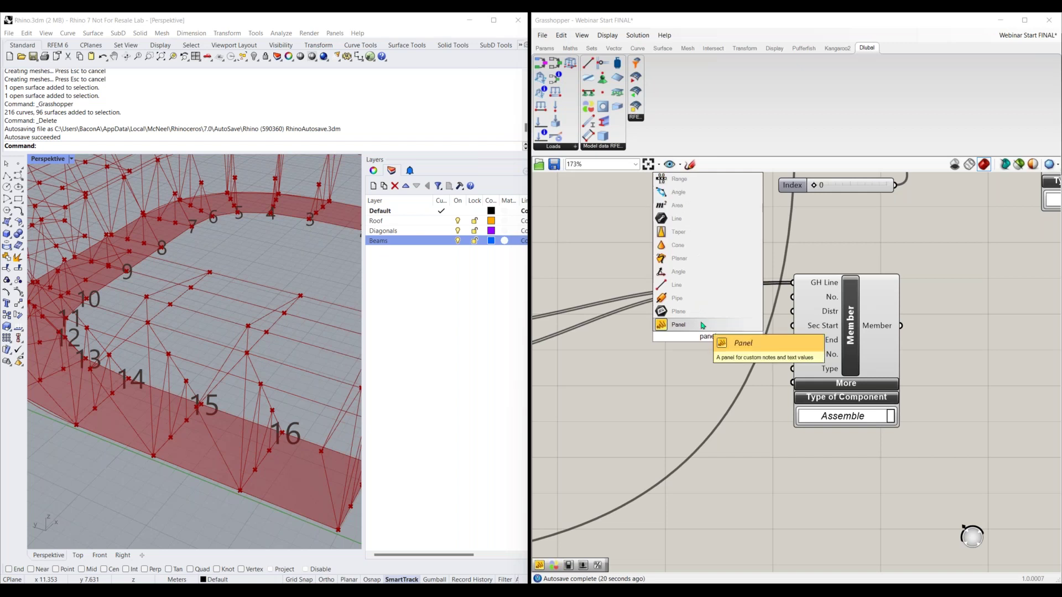
pyautogui.click(680, 325)
pyautogui.rightClick(677, 353)
pyautogui.click(703, 375)
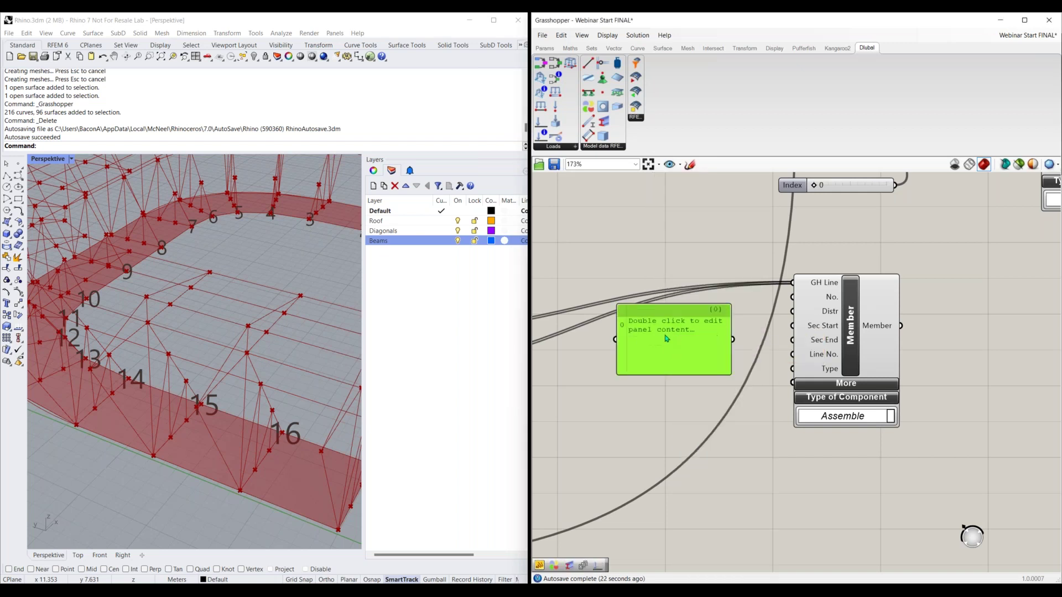
# Step: Fill the panel with the lines 1, 2, 3 and 4 and connect it to the Member component's No. input
pyautogui.doubleClick(667, 339)
pyautogui.press('BackSpace')
pyautogui.write('1')
pyautogui.press('Return')
pyautogui.write('2 ')
pyautogui.write('3')
pyautogui.press('Return')
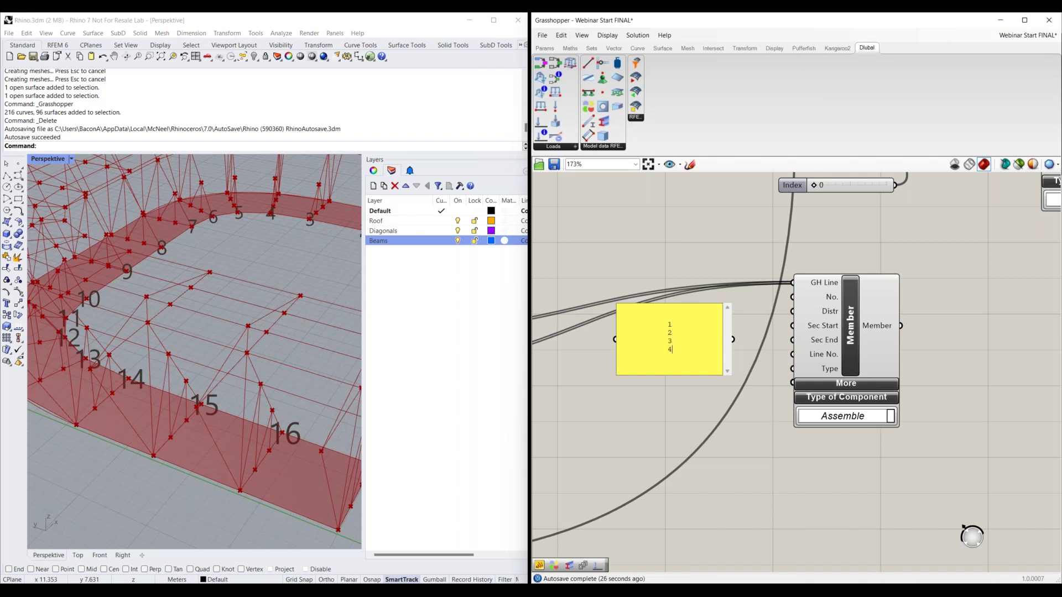
pyautogui.write('1')
pyautogui.press('Return')
pyautogui.write('2')
pyautogui.press('Return')
pyautogui.write('3')
pyautogui.press('Return')
pyautogui.write('4')
pyautogui.click(717, 412)
pyautogui.moveTo(792, 297); pyautogui.dragTo(733, 339)
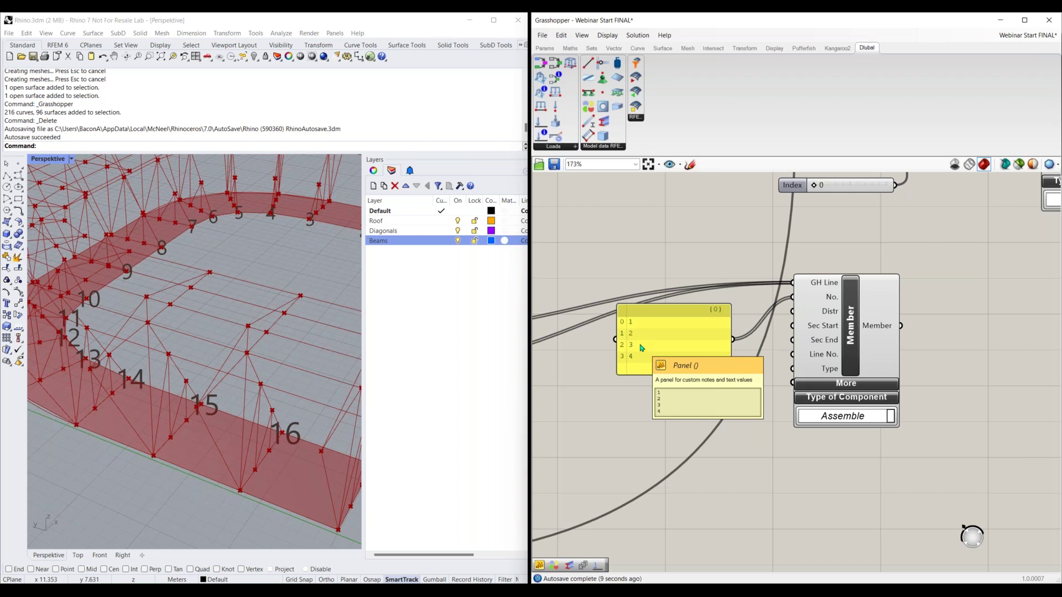
# Step: Check the curve contents of both Beams parameters and delete the panel of manually entered member numbers
pyautogui.scroll(-1, 611, 375)
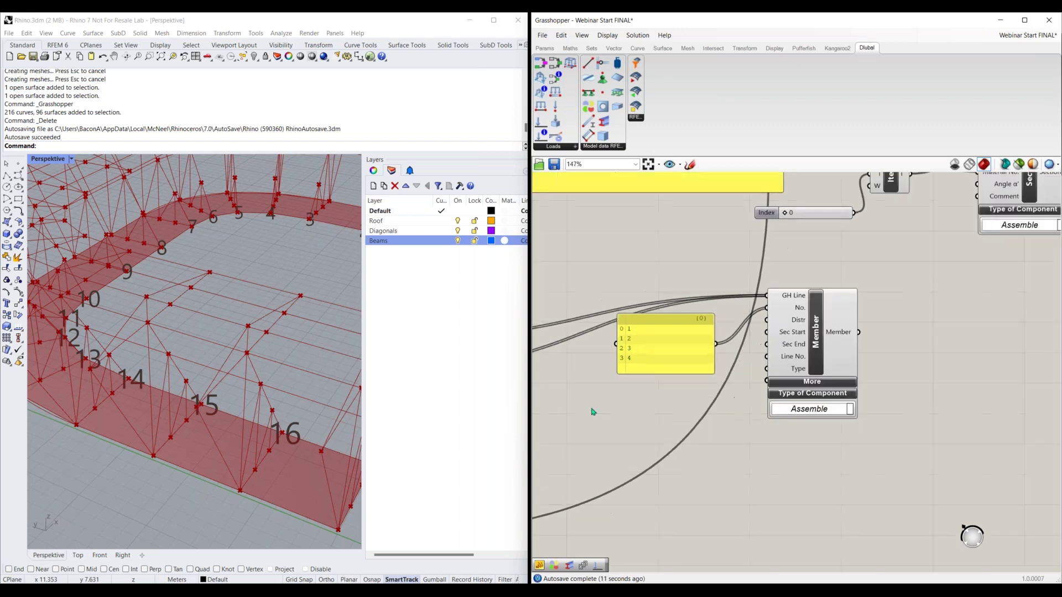
pyautogui.moveTo(593, 412); pyautogui.dragTo(911, 413, button='right')
pyautogui.moveTo(706, 364)
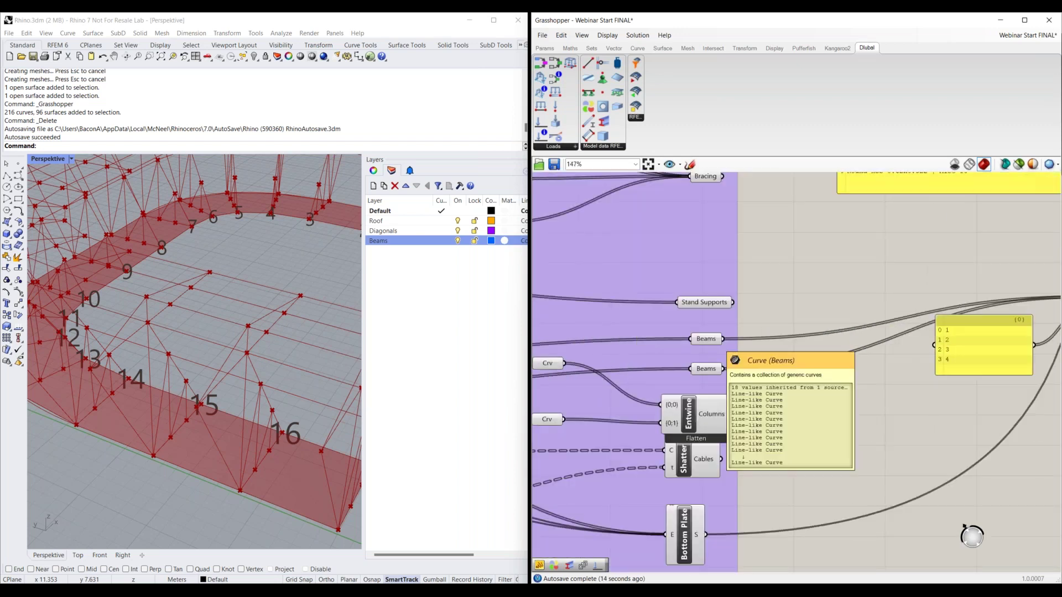
pyautogui.moveTo(703, 342)
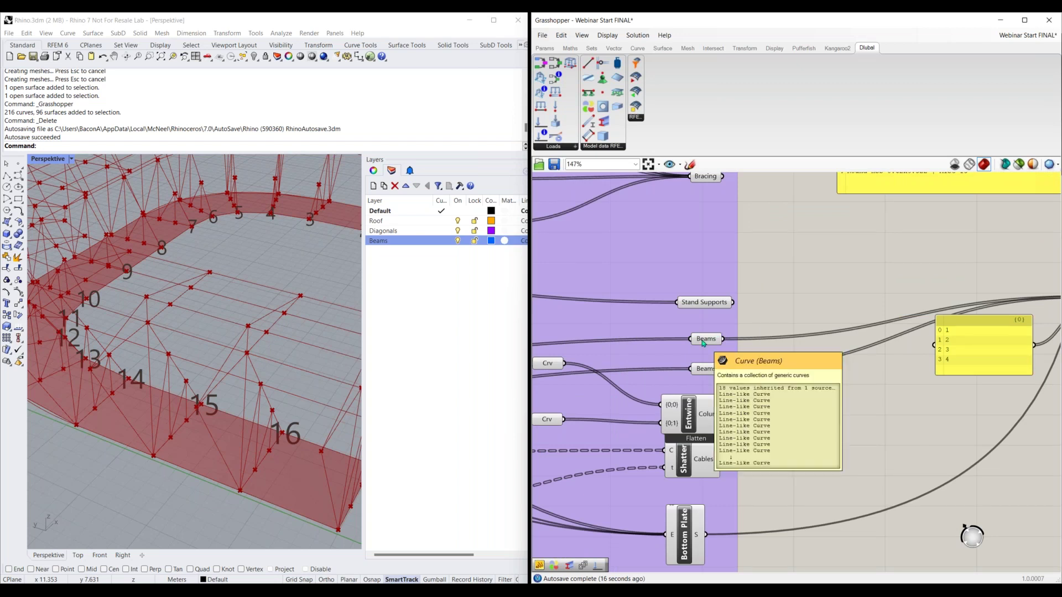
pyautogui.moveTo(884, 451); pyautogui.dragTo(739, 458, button='right')
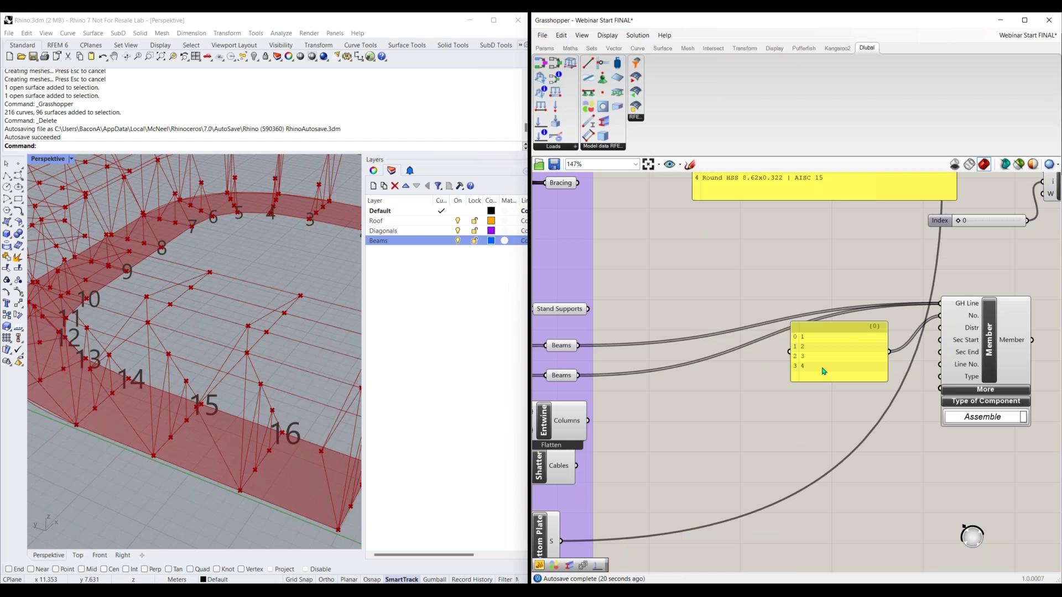
pyautogui.moveTo(824, 371)
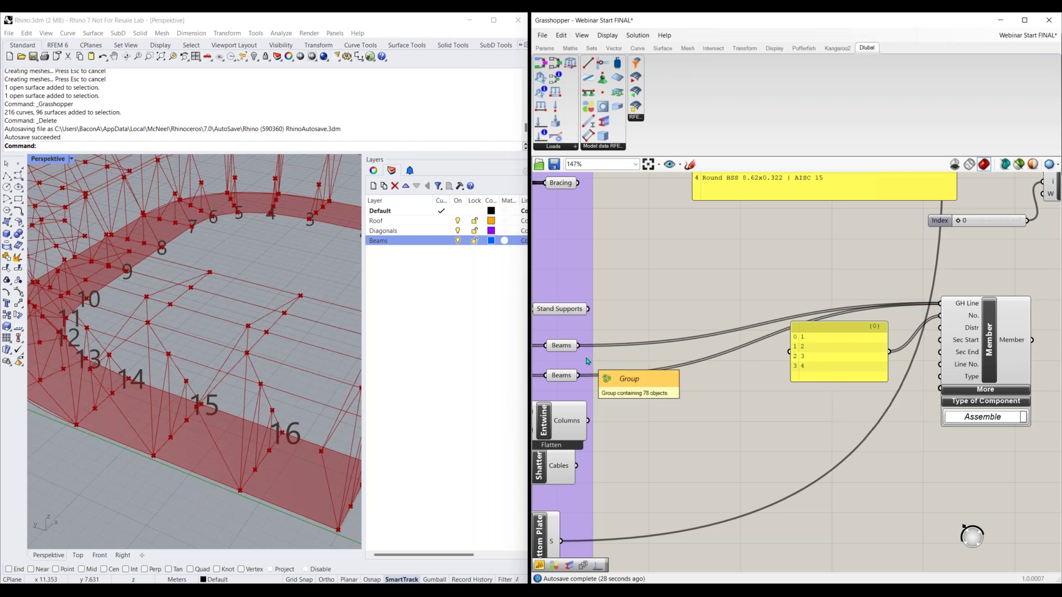
pyautogui.click(854, 353)
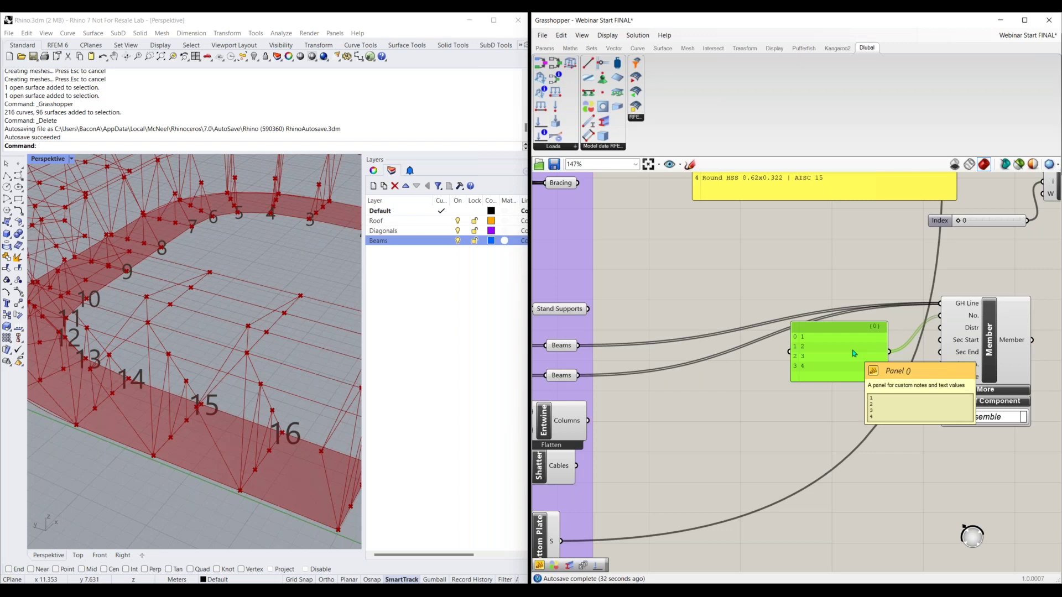
pyautogui.moveTo(567, 354)
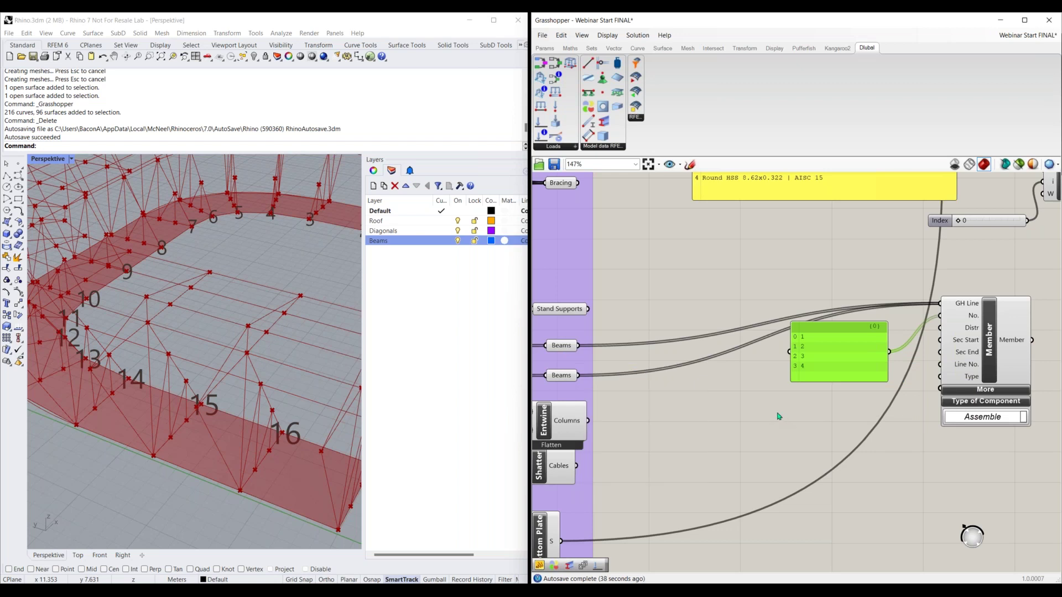
pyautogui.moveTo(850, 331)
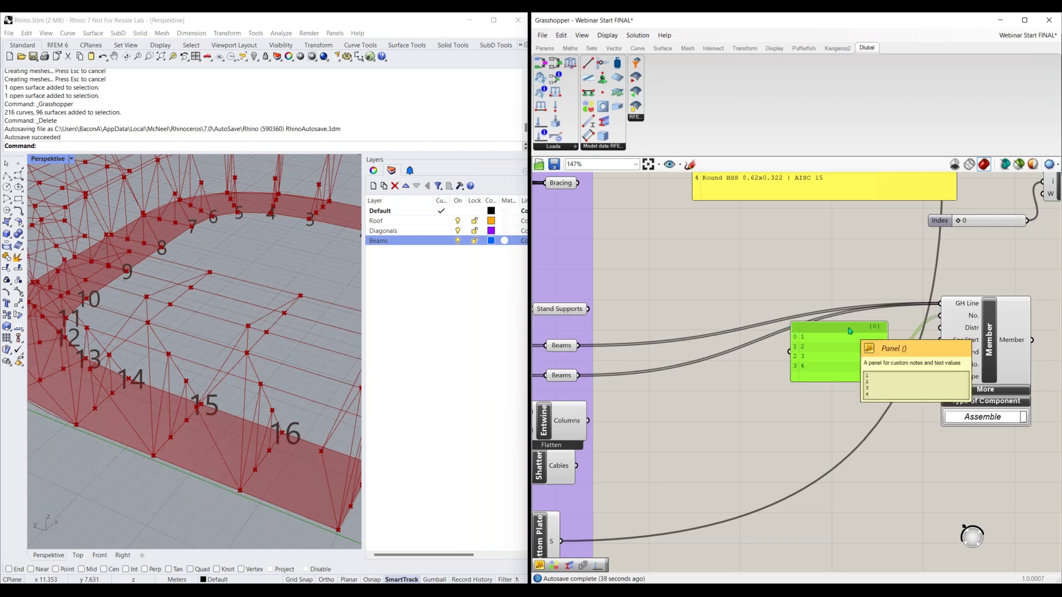
pyautogui.press('Delete')
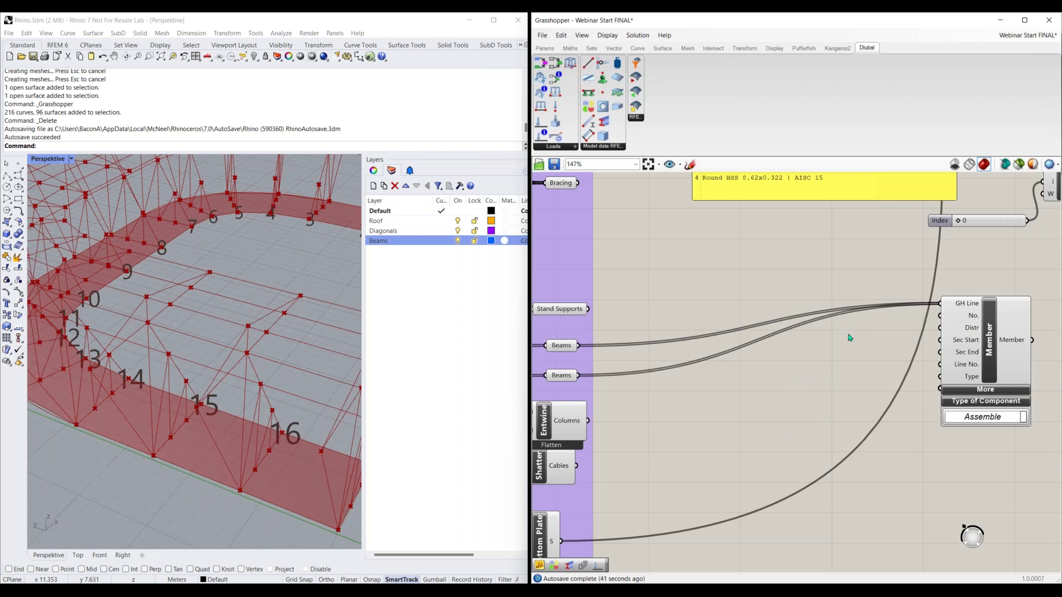
# Step: Add a Series component in the free area between the Beams parameters and the Member component
pyautogui.doubleClick(711, 391)
pyautogui.write('series')
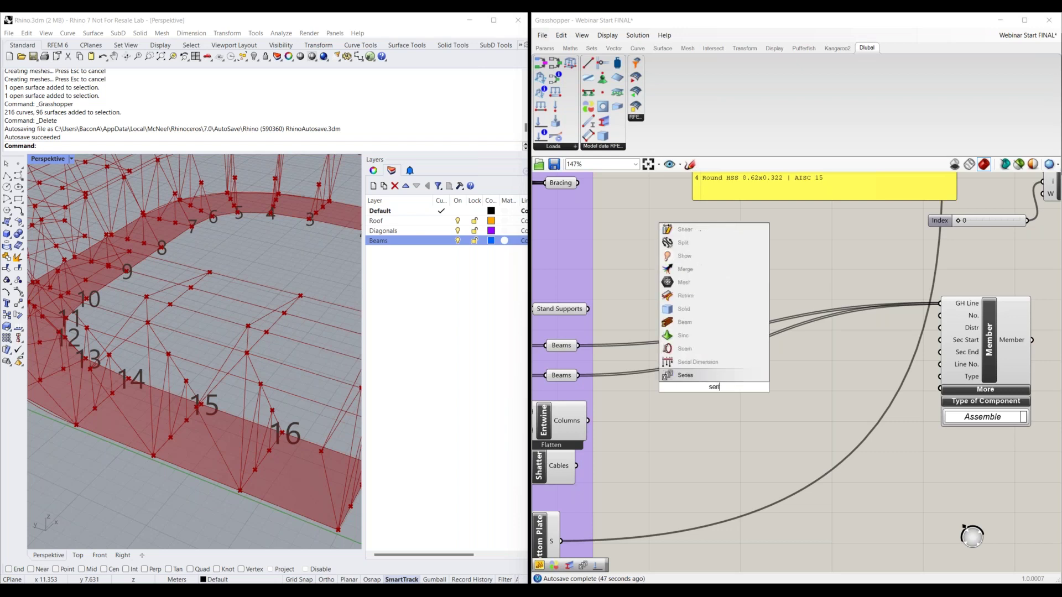
pyautogui.press('Return')
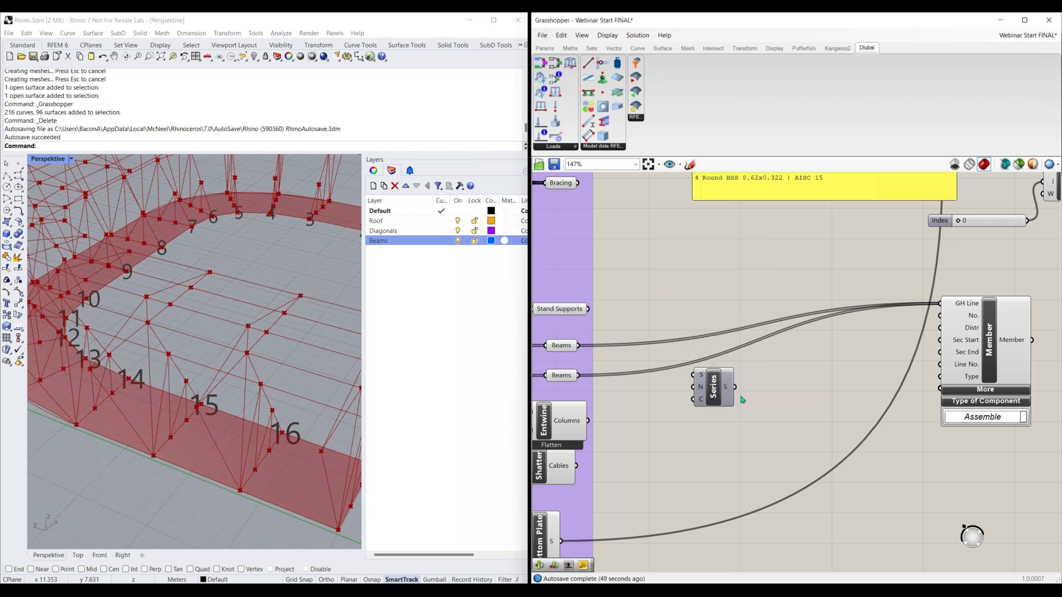
pyautogui.moveTo(713, 397); pyautogui.dragTo(744, 397)
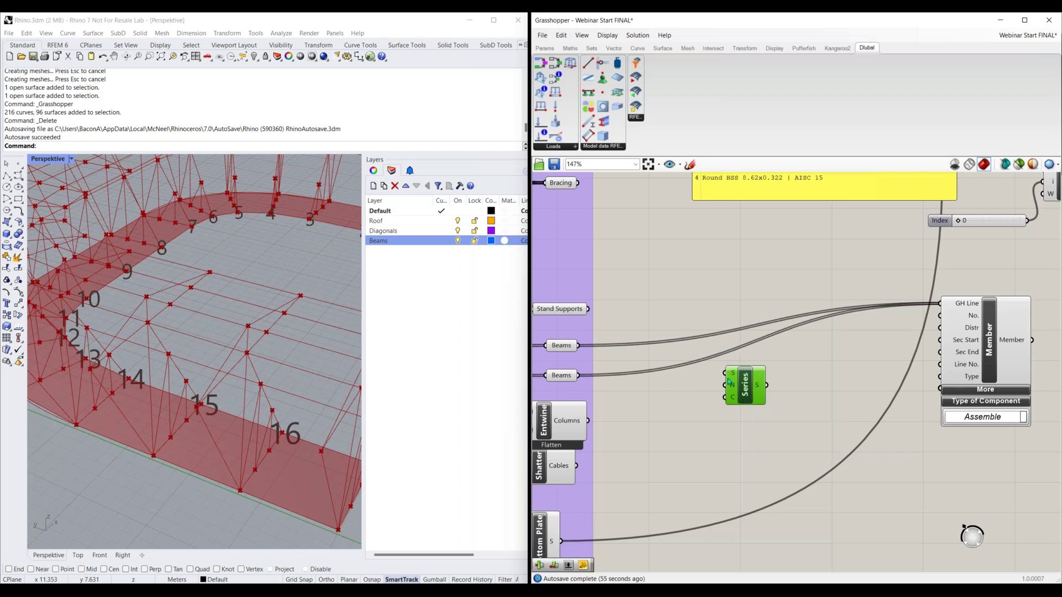
# Step: Create a number slider with value 1 and connect it to the Series component's S and N inputs
pyautogui.doubleClick(665, 394)
pyautogui.write('1')
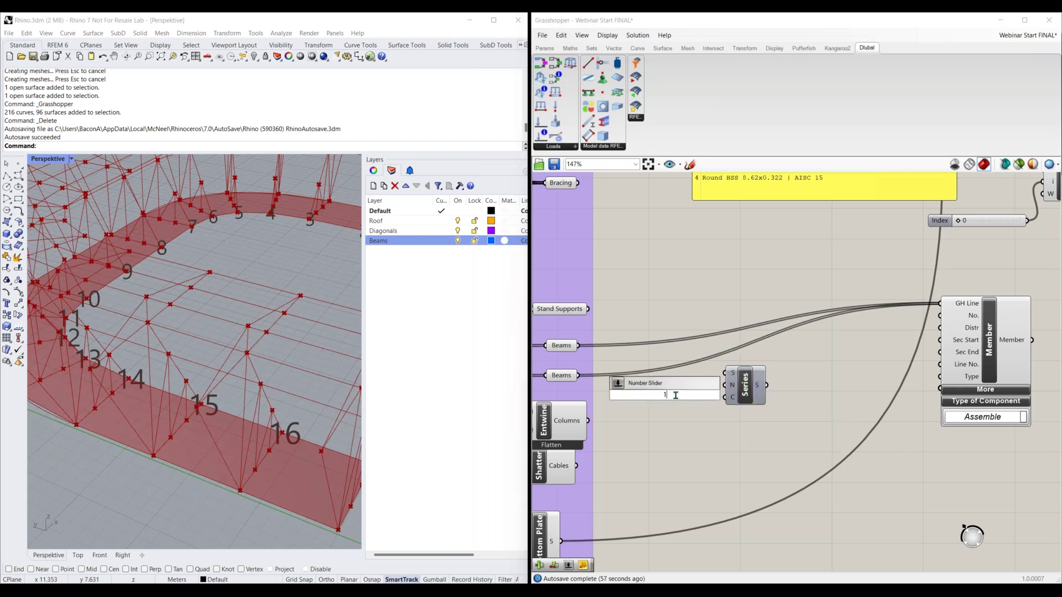
pyautogui.press('Return')
pyautogui.moveTo(744, 387)
pyautogui.mouseDown()
pyautogui.moveTo(771, 407)
pyautogui.moveTo(752, 394)
pyautogui.mouseUp()
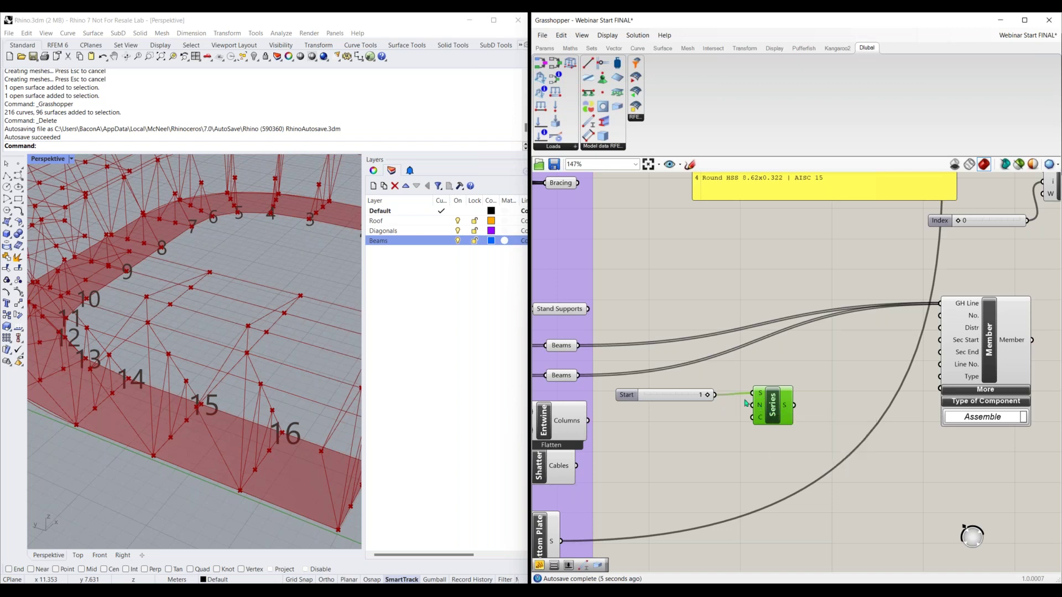
pyautogui.moveTo(716, 395); pyautogui.dragTo(752, 405)
pyautogui.moveTo(761, 419); pyautogui.dragTo(766, 368, button='right')
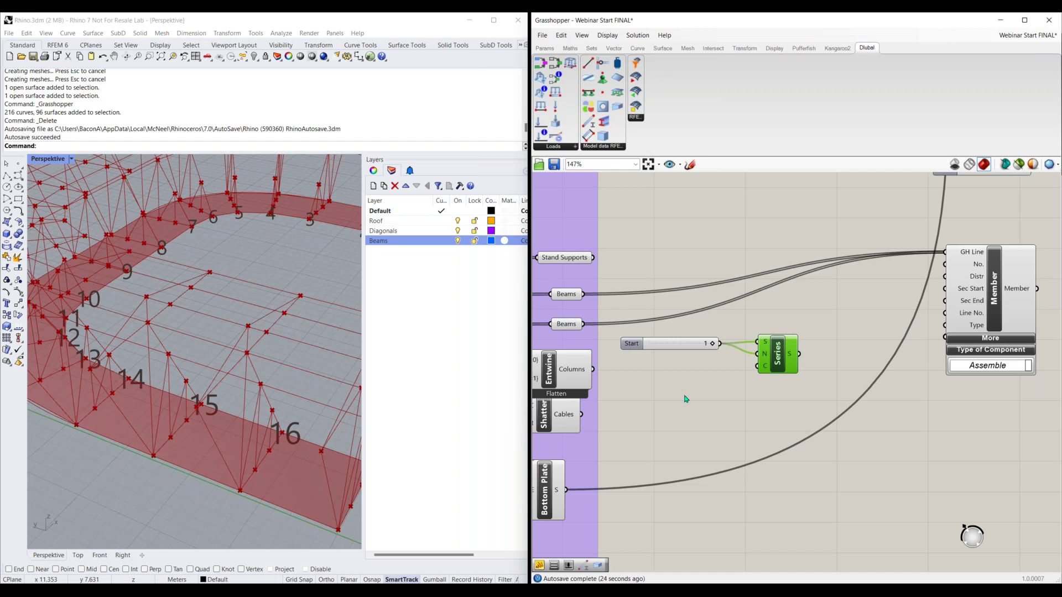
# Step: Add a Panel below the Series component and connect both Beams parameters to its input
pyautogui.moveTo(685, 398); pyautogui.dragTo(692, 372, button='right')
pyautogui.click(573, 297)
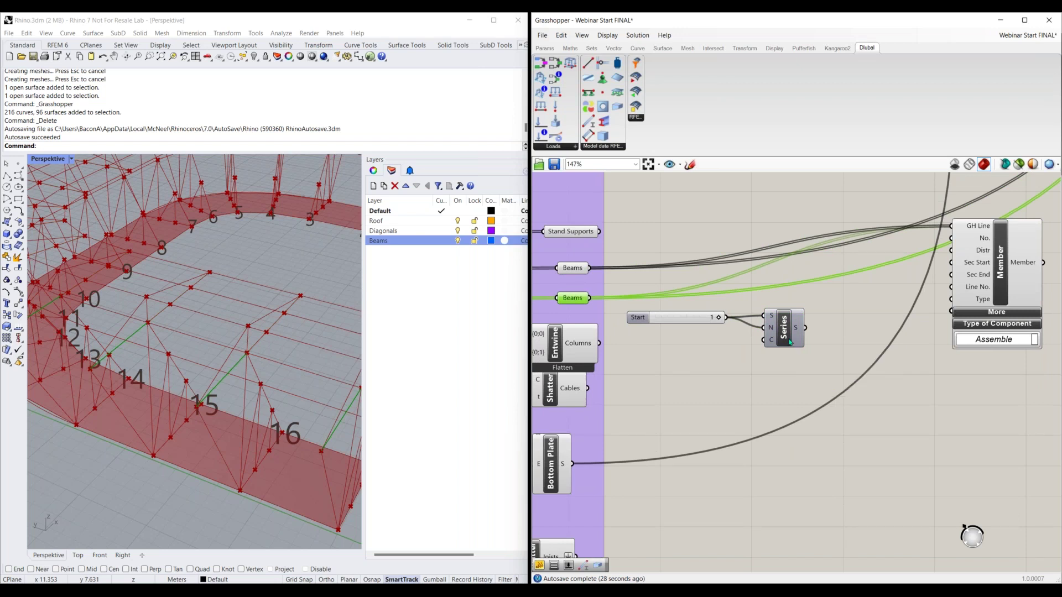
pyautogui.doubleClick(713, 370)
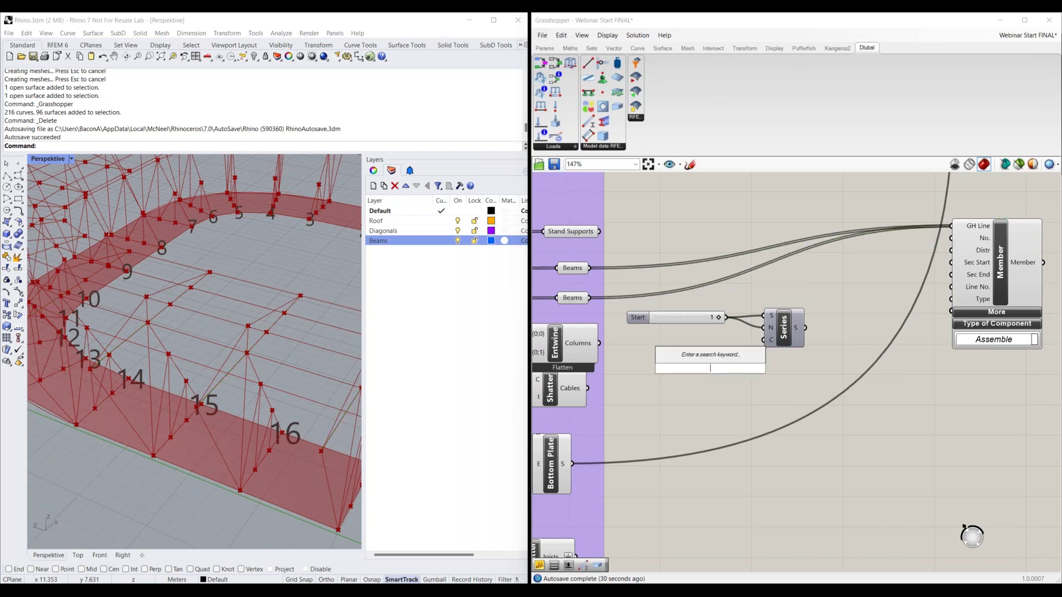
pyautogui.write('panel')
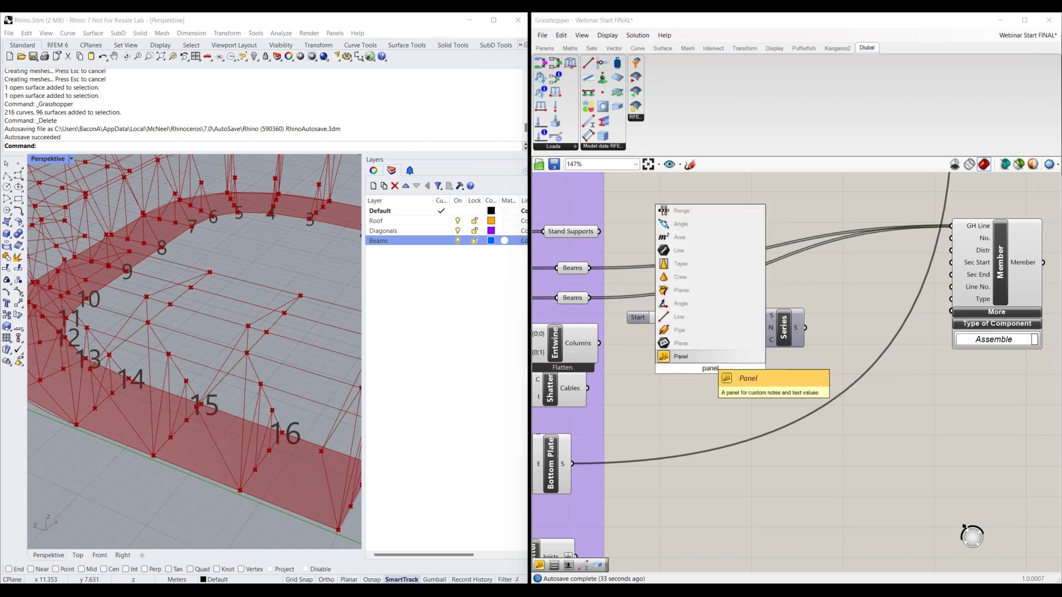
pyautogui.press('Return')
pyautogui.moveTo(590, 269); pyautogui.dragTo(677, 380)
pyautogui.keyDown('shift'); pyautogui.moveTo(591, 298); pyautogui.dragTo(673, 386); pyautogui.keyUp('shift')
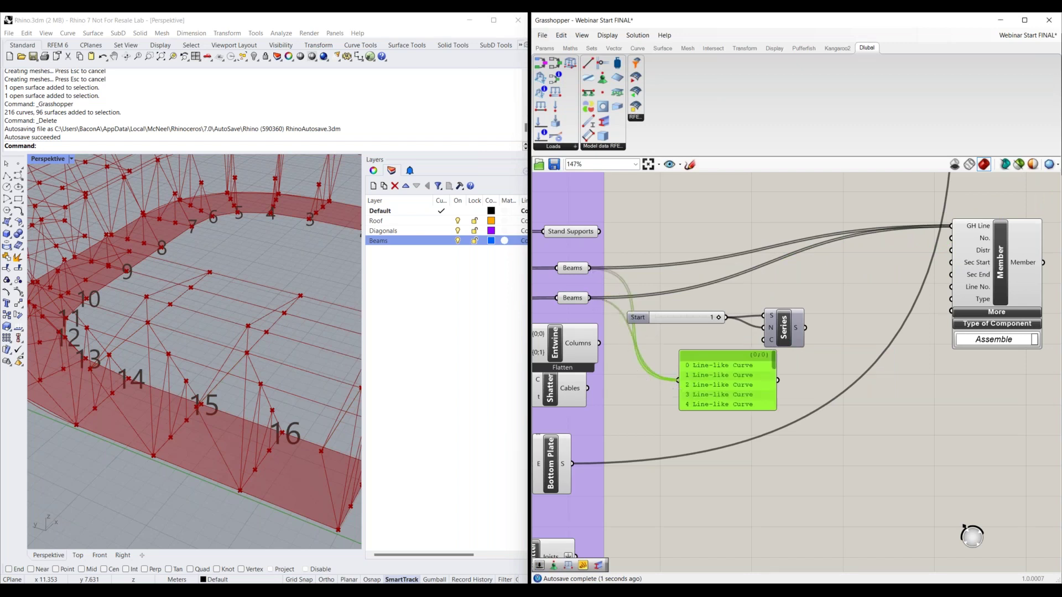
# Step: Enlarge the panel to list all beam curves, examine its index numbering, and delete the panel
pyautogui.moveTo(754, 498); pyautogui.dragTo(709, 380, button='right')
pyautogui.moveTo(682, 292); pyautogui.dragTo(681, 520)
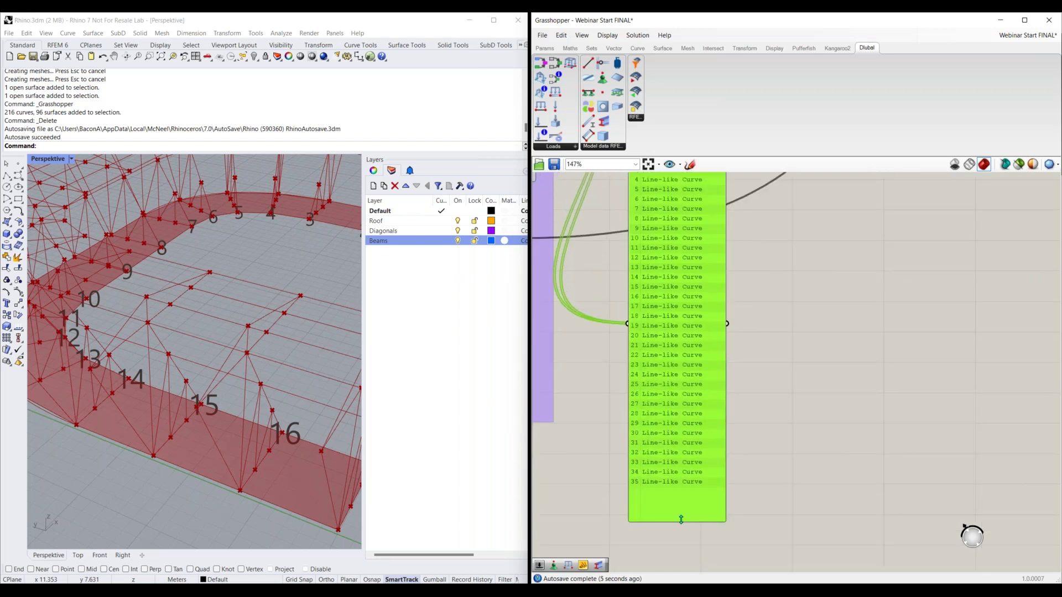
pyautogui.moveTo(683, 489); pyautogui.dragTo(678, 518, button='right')
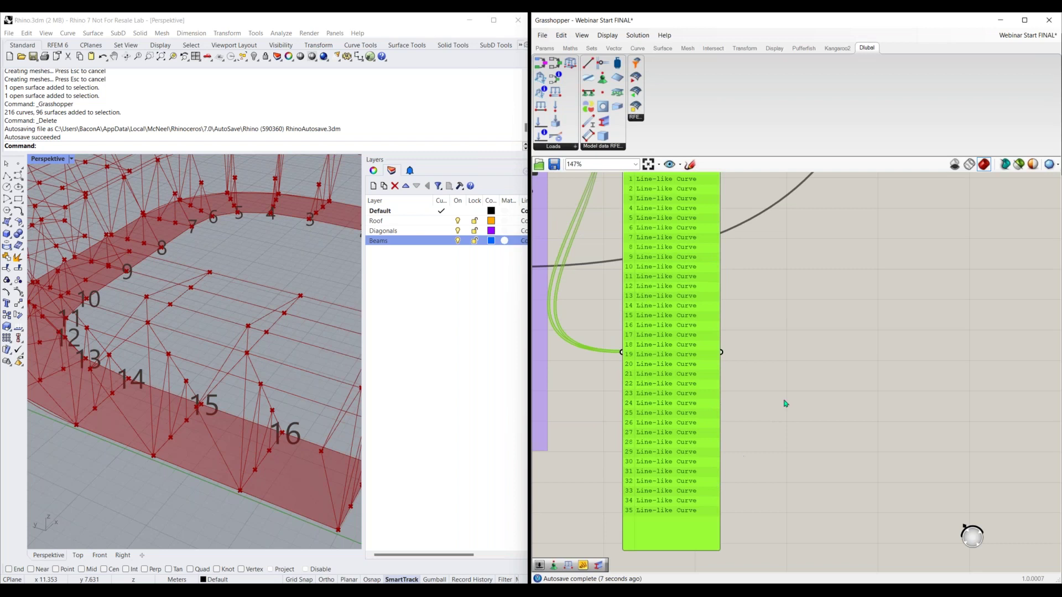
pyautogui.moveTo(785, 404); pyautogui.dragTo(775, 435, button='right')
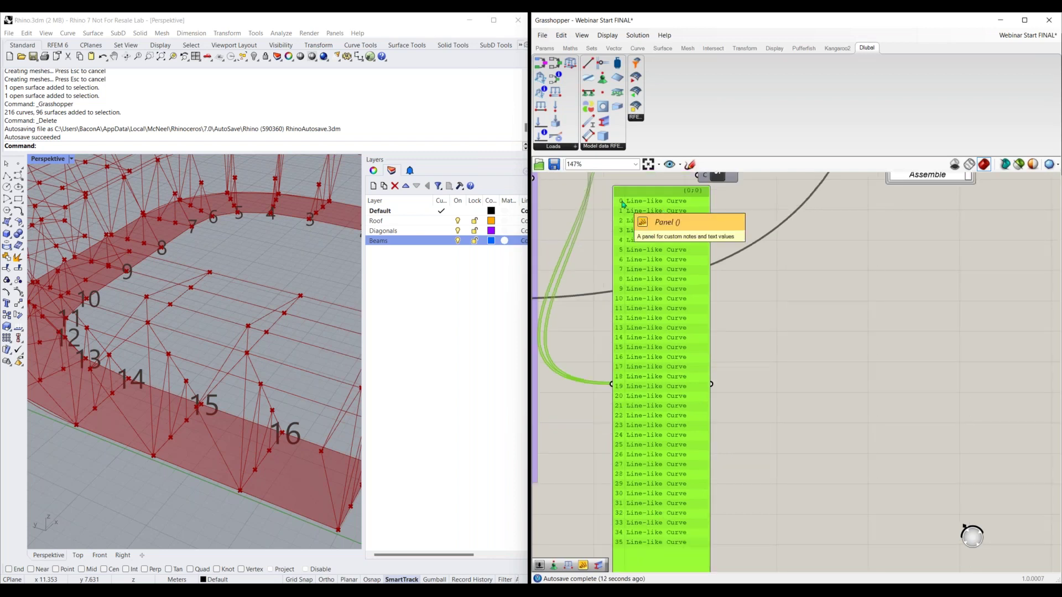
pyautogui.scroll(-3, 782, 360)
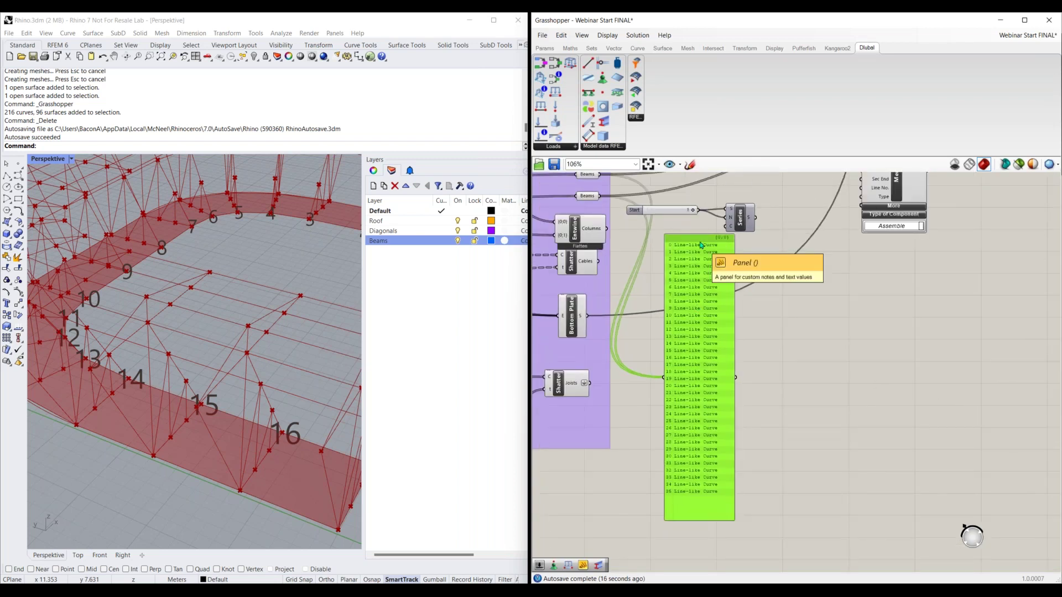
pyautogui.press('Delete')
# Step: Place a Last Index component below the number slider and connect both Beams parameters to its L input
pyautogui.moveTo(689, 263); pyautogui.dragTo(703, 305, button='right')
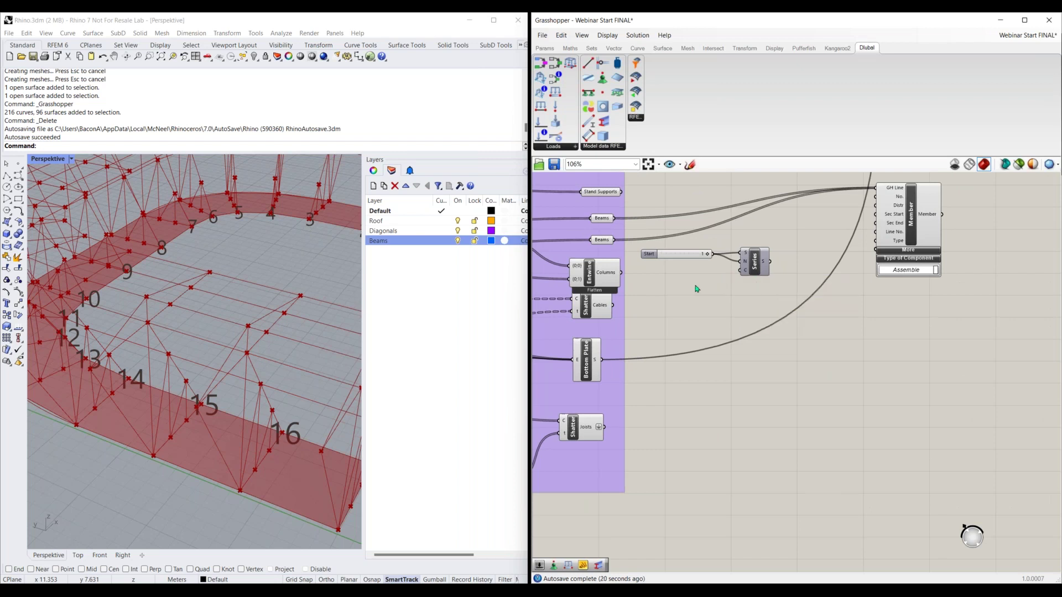
pyautogui.doubleClick(678, 290)
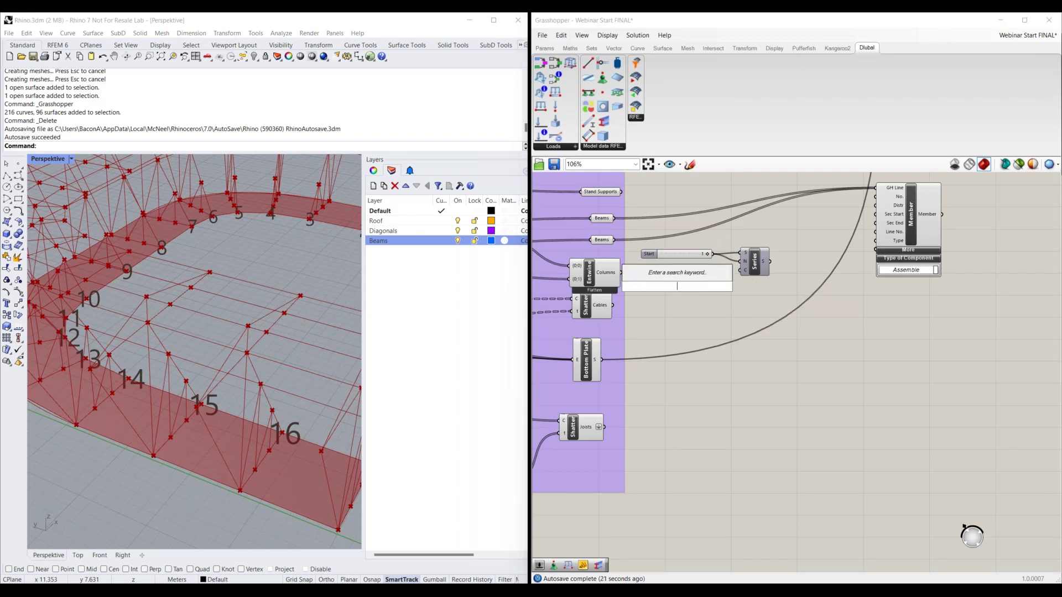
pyautogui.write('last')
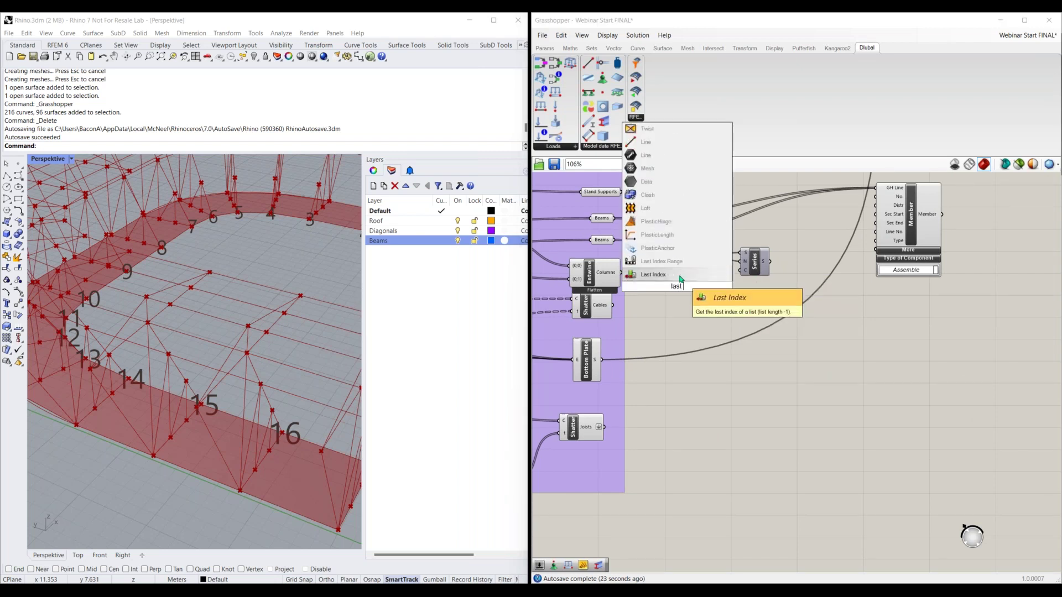
pyautogui.press('Return')
pyautogui.moveTo(678, 294); pyautogui.dragTo(703, 308)
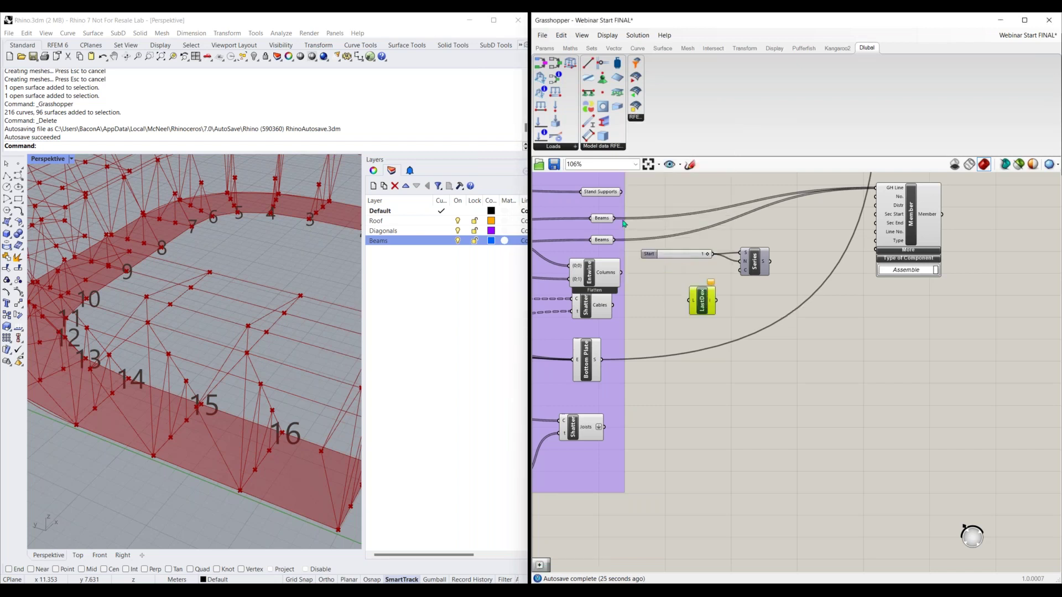
pyautogui.moveTo(615, 219); pyautogui.dragTo(690, 302)
pyautogui.moveTo(617, 242); pyautogui.dragTo(689, 301)
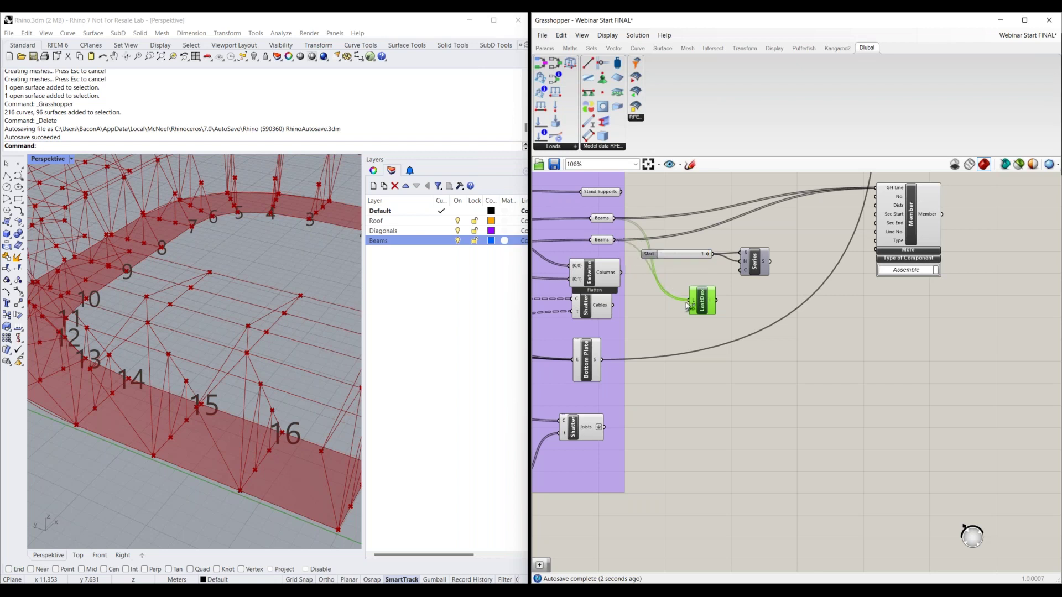
pyautogui.click(745, 320)
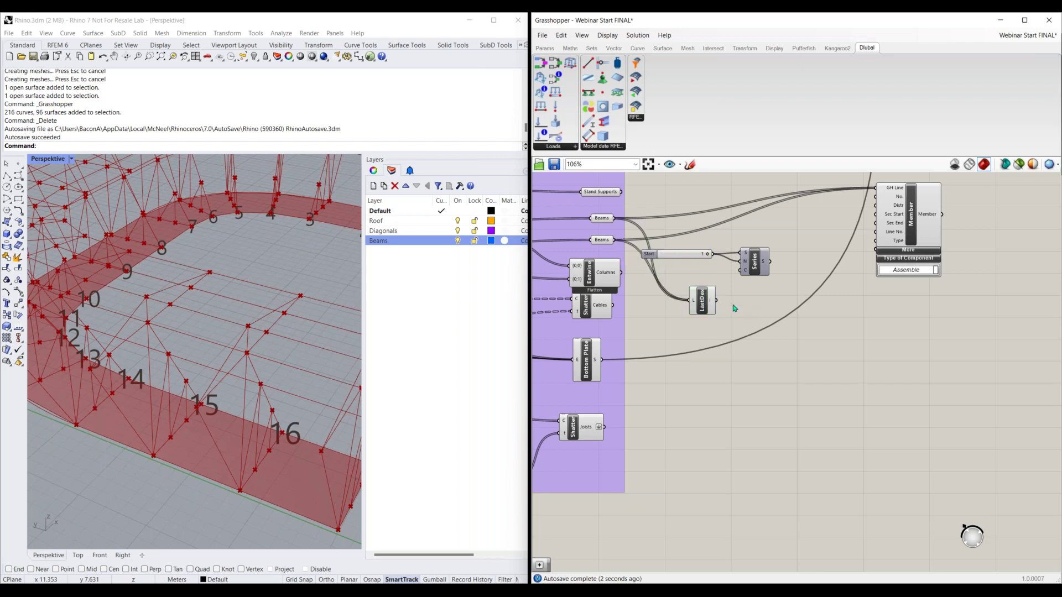
# Step: Add an Addition component, connect the Last Index output to A and its result to the Series C input, and arrange them compactly
pyautogui.scroll(3, 734, 305)
pyautogui.moveTo(694, 306); pyautogui.dragTo(662, 313, button='right')
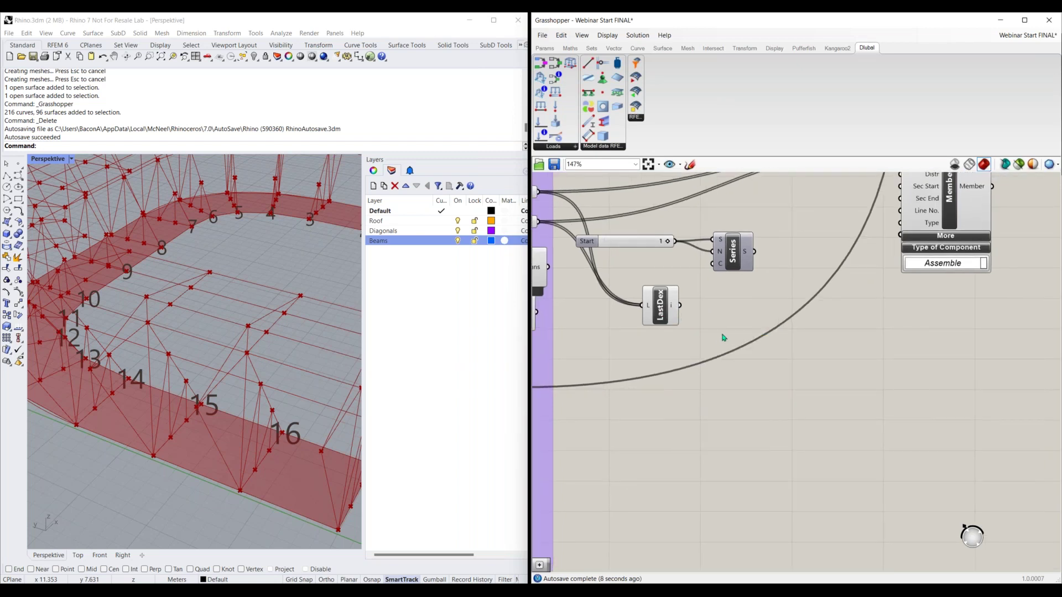
pyautogui.doubleClick(723, 338)
pyautogui.write('+')
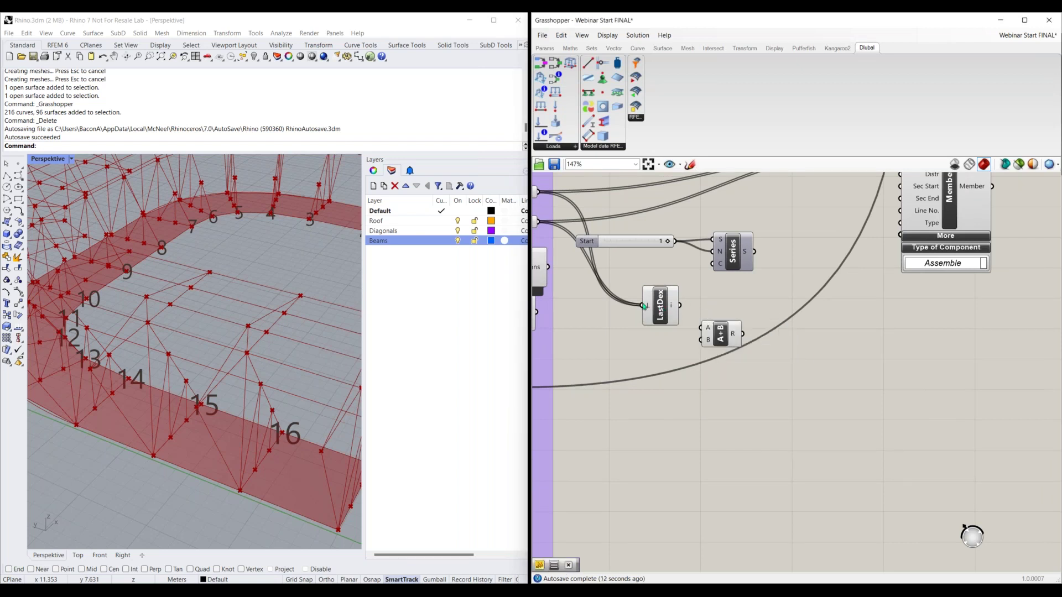
pyautogui.moveTo(644, 306); pyautogui.dragTo(614, 301)
pyautogui.moveTo(719, 332); pyautogui.dragTo(711, 264)
pyautogui.moveTo(637, 304); pyautogui.dragTo(620, 284)
pyautogui.moveTo(686, 302); pyautogui.dragTo(671, 282)
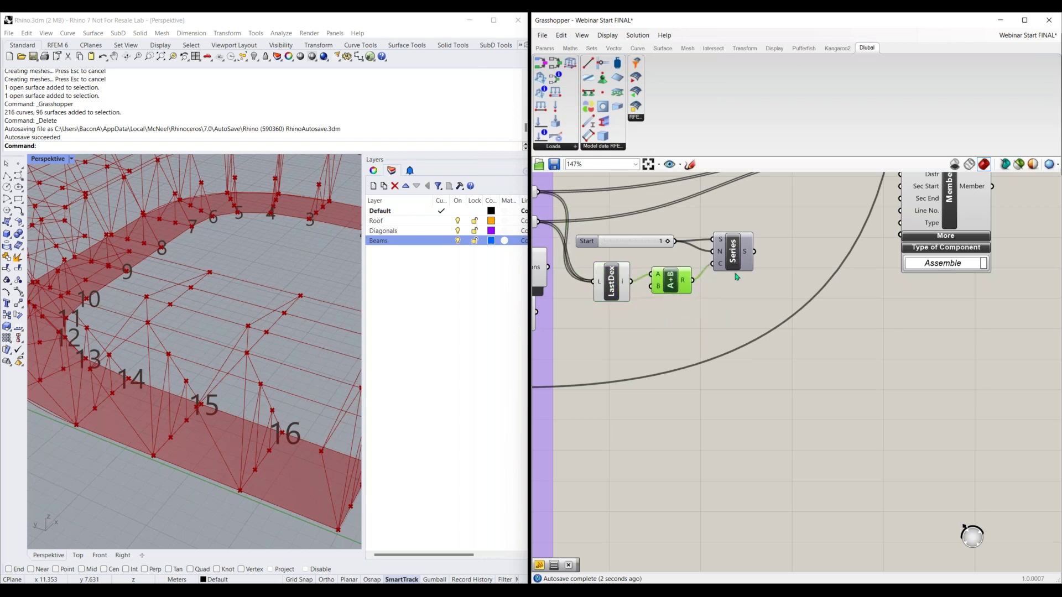
pyautogui.moveTo(737, 277); pyautogui.dragTo(727, 290, button='right')
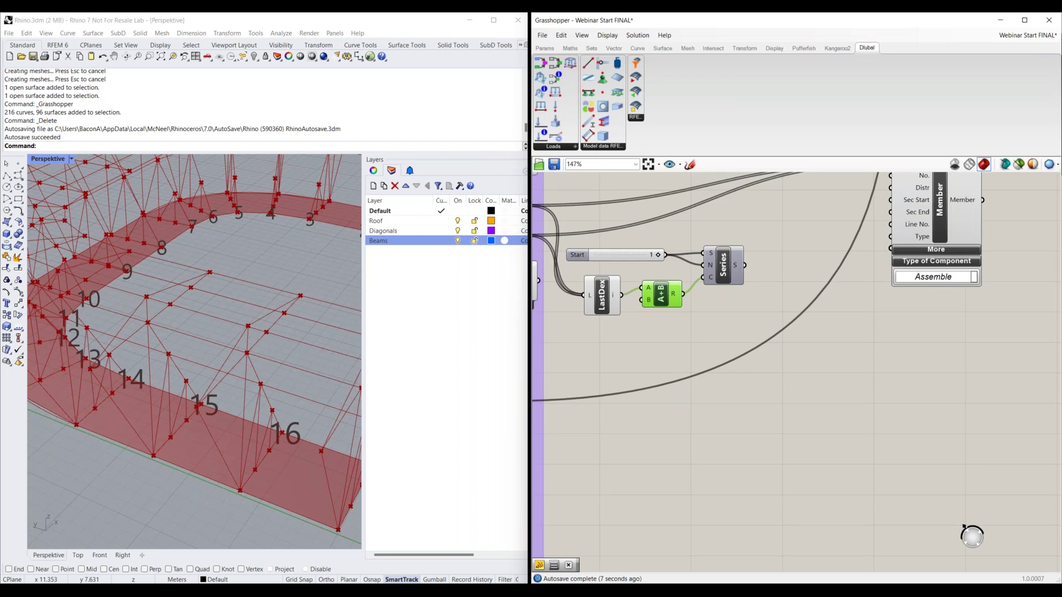
# Step: Connect the Series output to the No. input of the Member component
pyautogui.moveTo(772, 251); pyautogui.dragTo(745, 275, button='right')
pyautogui.moveTo(717, 290); pyautogui.dragTo(863, 200)
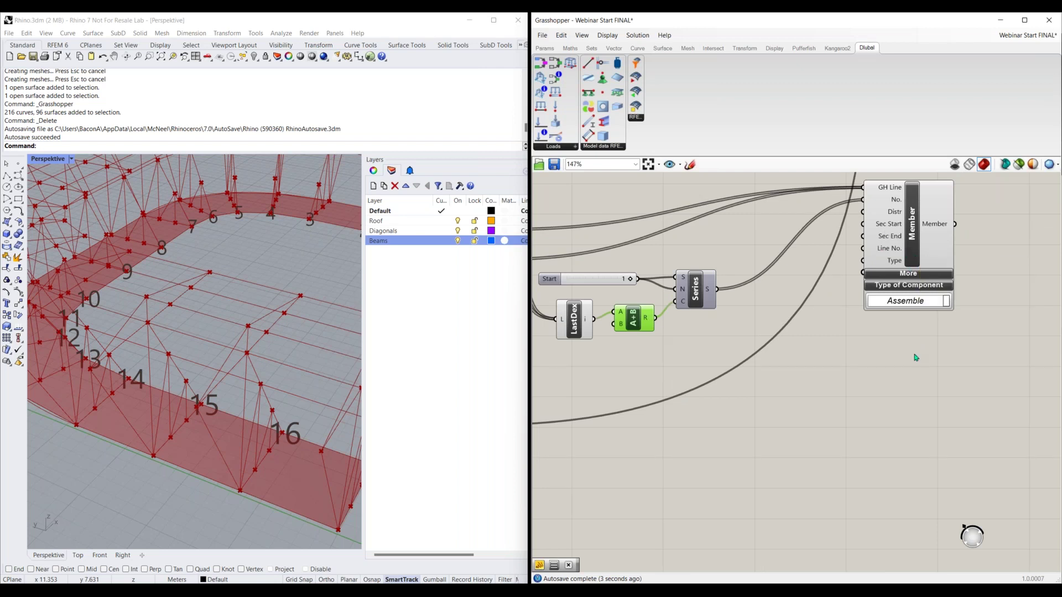
# Step: Place a Panel between the Series and Member components, below them, and feed it with the Series output
pyautogui.moveTo(790, 360); pyautogui.dragTo(737, 374, button='right')
pyautogui.click(737, 376)
pyautogui.doubleClick(735, 372)
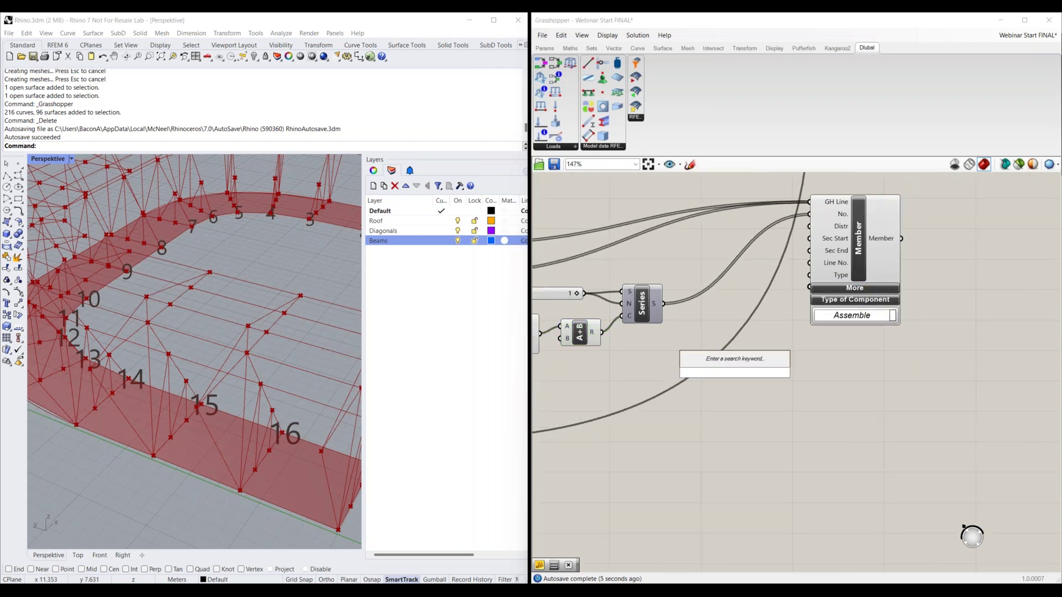
pyautogui.write('panel')
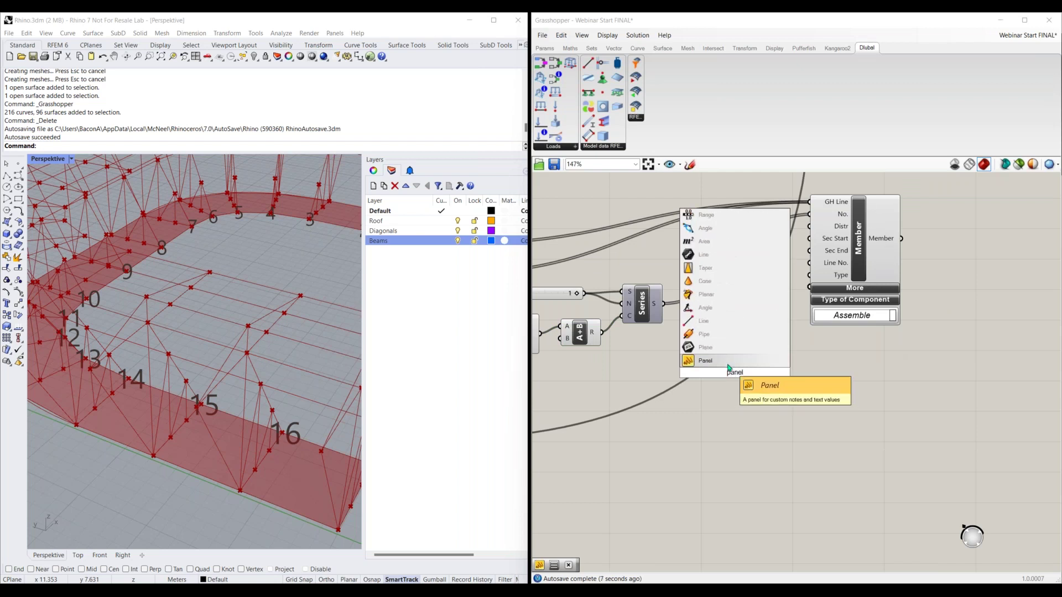
pyautogui.press('Return')
pyautogui.moveTo(663, 303); pyautogui.dragTo(731, 393)
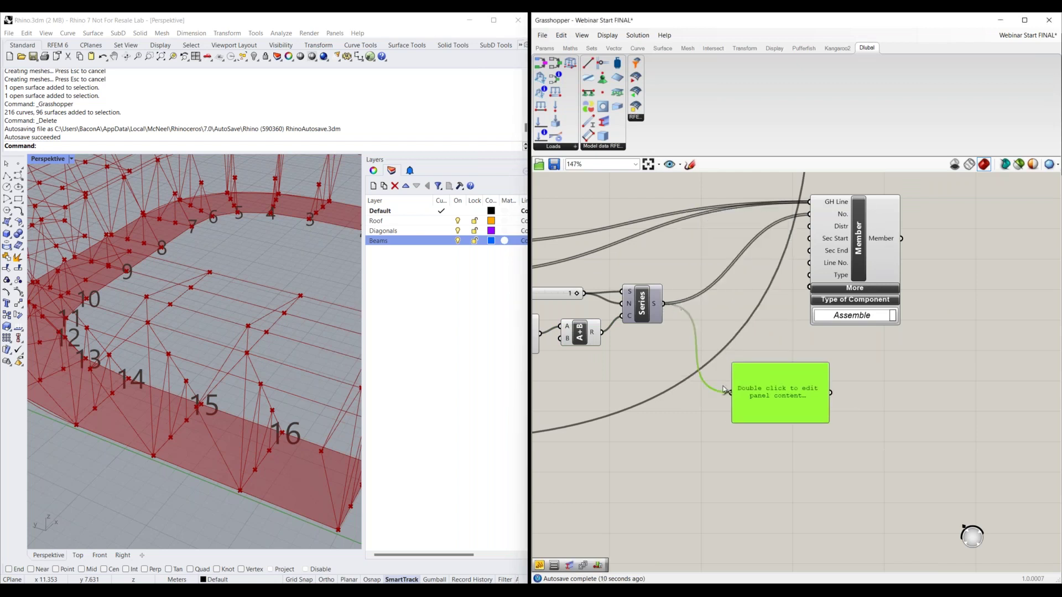
# Step: Enlarge the panel to read the full list of member numbers, check its last entry, and delete the panel
pyautogui.scroll(-1, 773, 451)
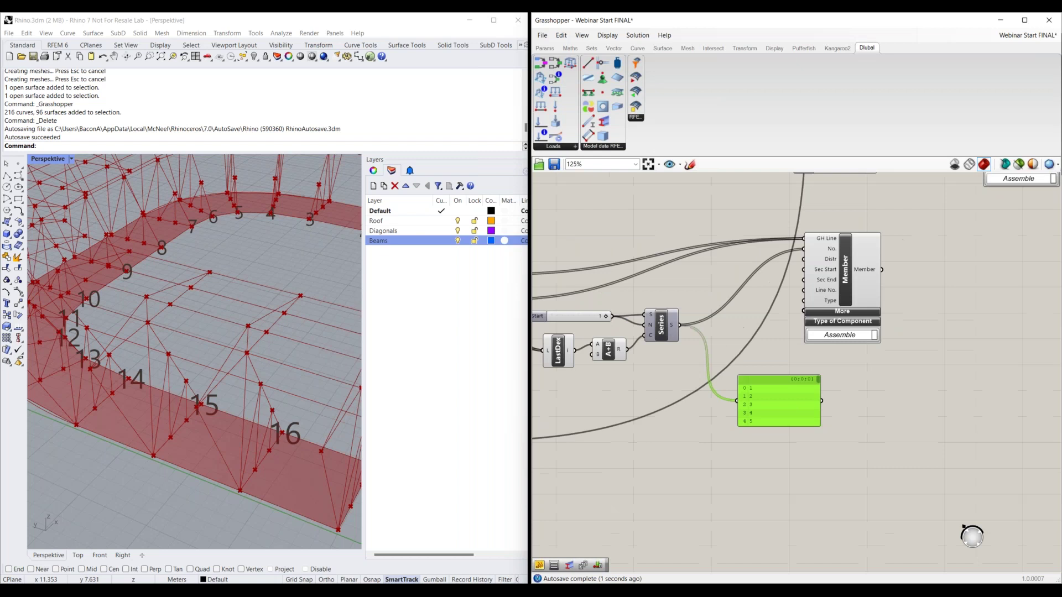
pyautogui.moveTo(773, 451); pyautogui.dragTo(762, 380, button='right')
pyautogui.moveTo(767, 356); pyautogui.dragTo(769, 543)
pyautogui.moveTo(768, 543); pyautogui.dragTo(775, 464, button='right')
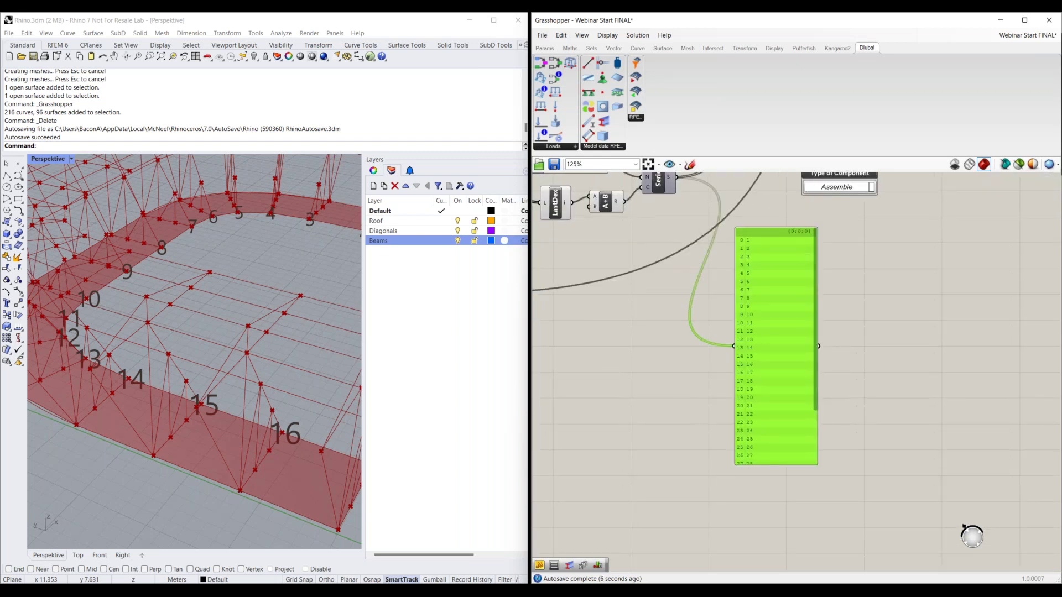
pyautogui.moveTo(776, 466); pyautogui.dragTo(782, 558)
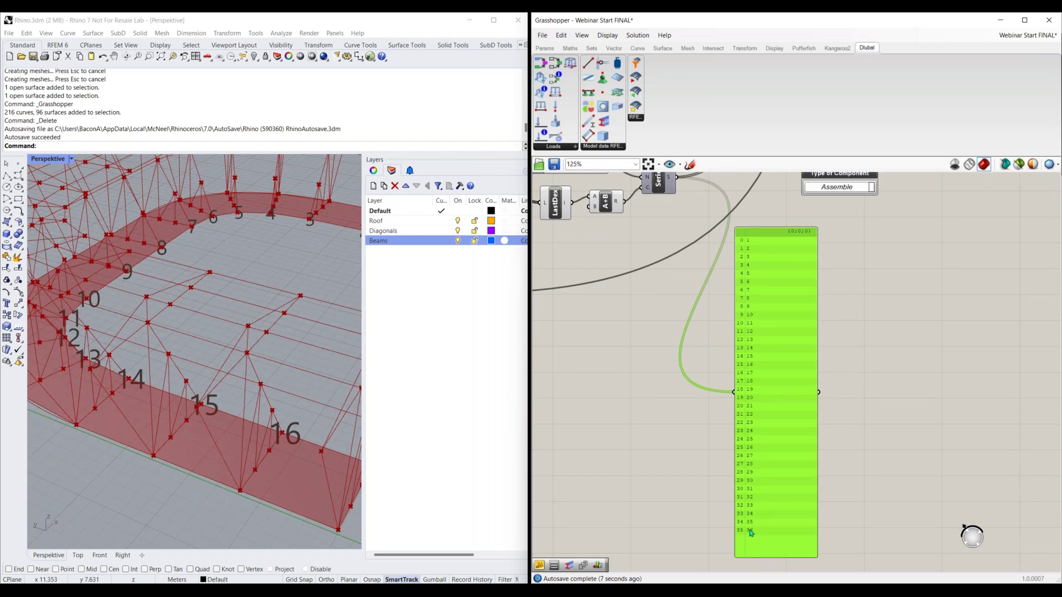
pyautogui.scroll(5, 751, 532)
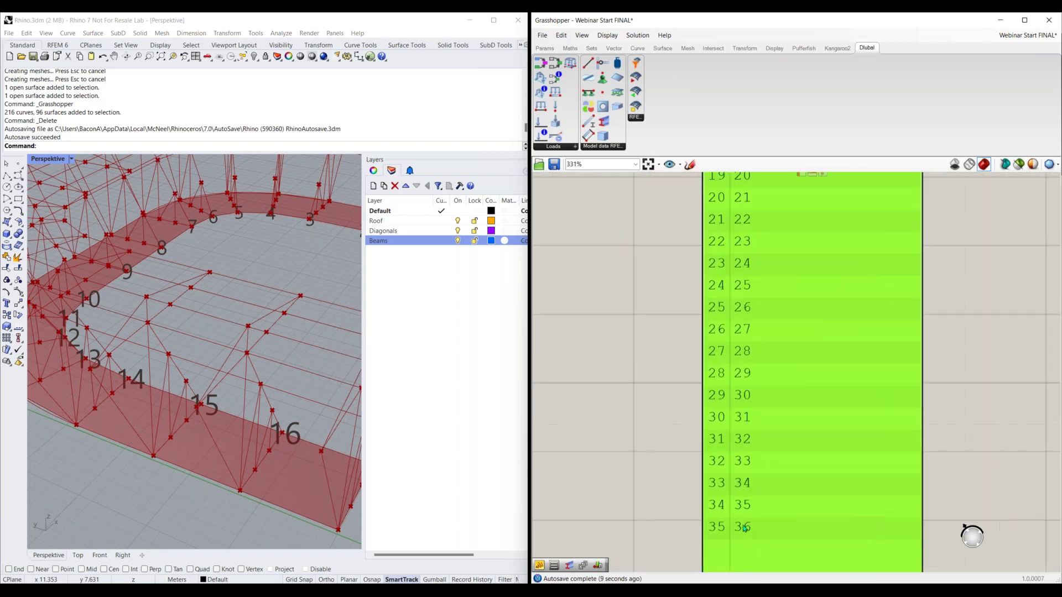
pyautogui.scroll(-5, 745, 530)
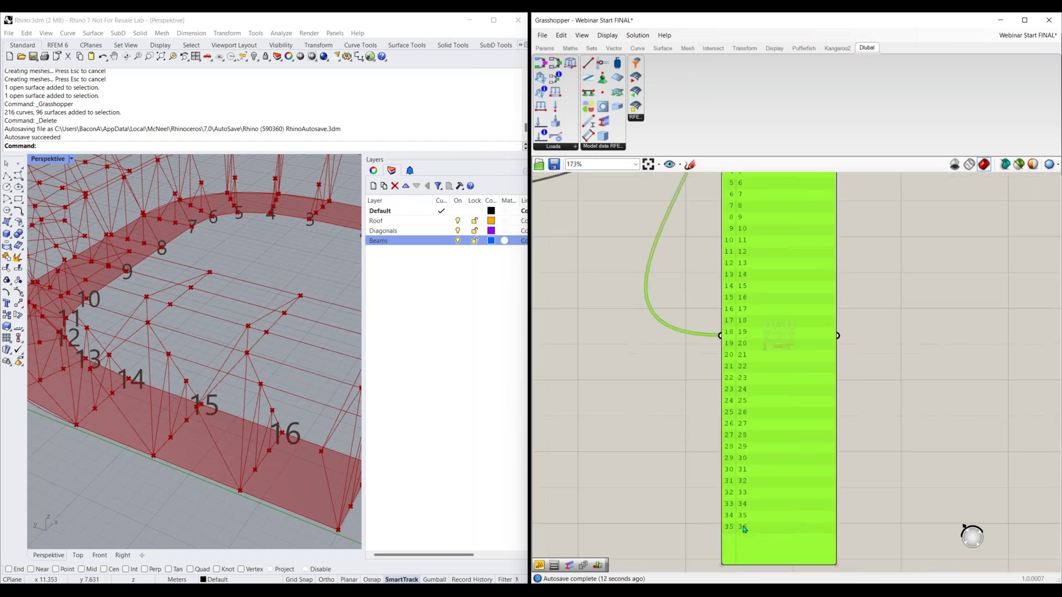
pyautogui.press('Delete')
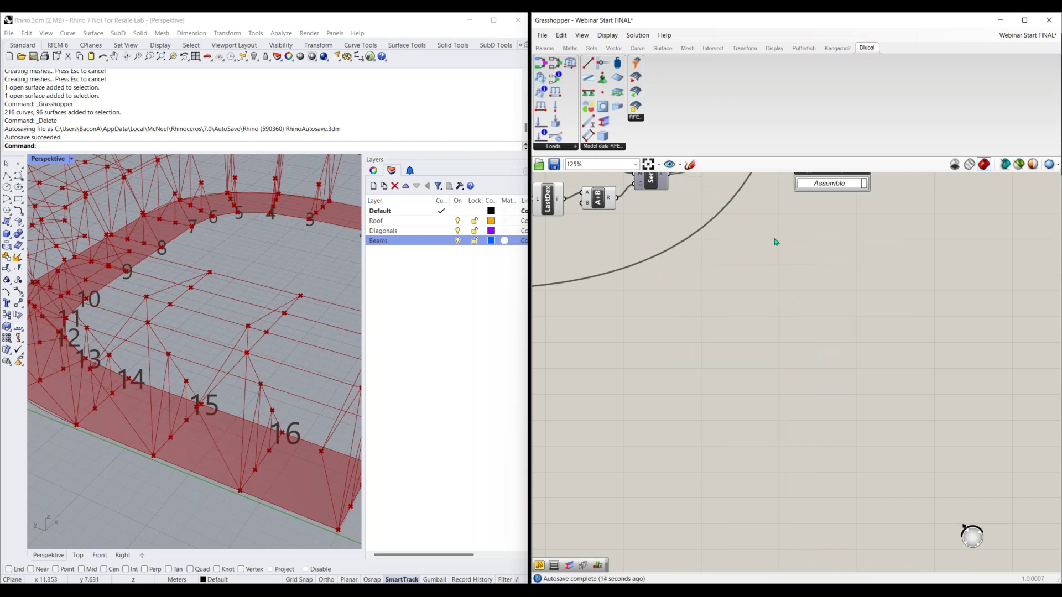
# Step: Examine the Addition component's result and the numbering fed into the Member's No. input
pyautogui.moveTo(774, 242); pyautogui.dragTo(777, 356, button='right')
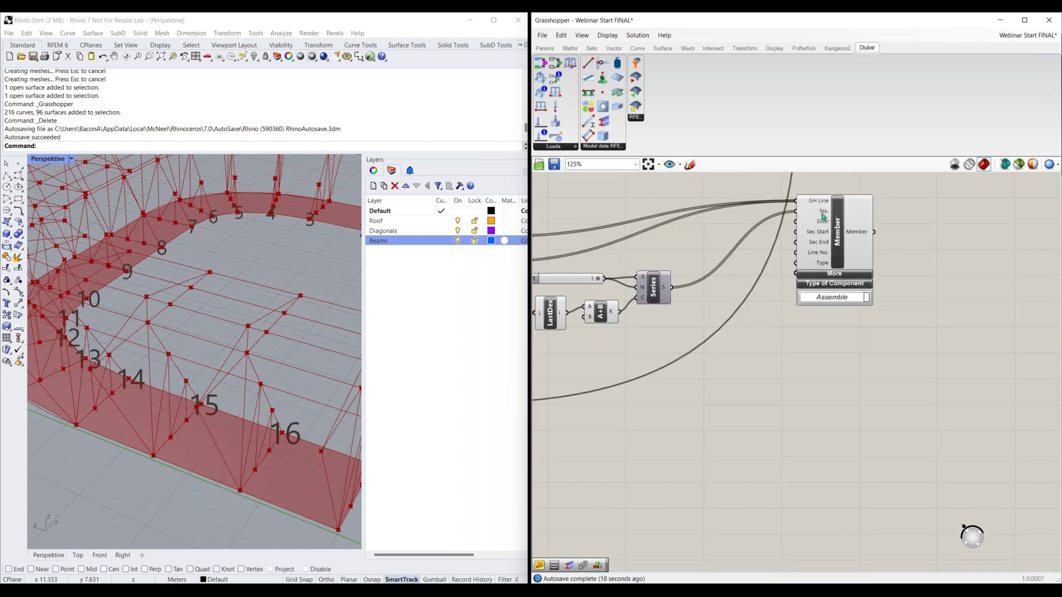
pyautogui.moveTo(630, 337); pyautogui.dragTo(696, 362, button='right')
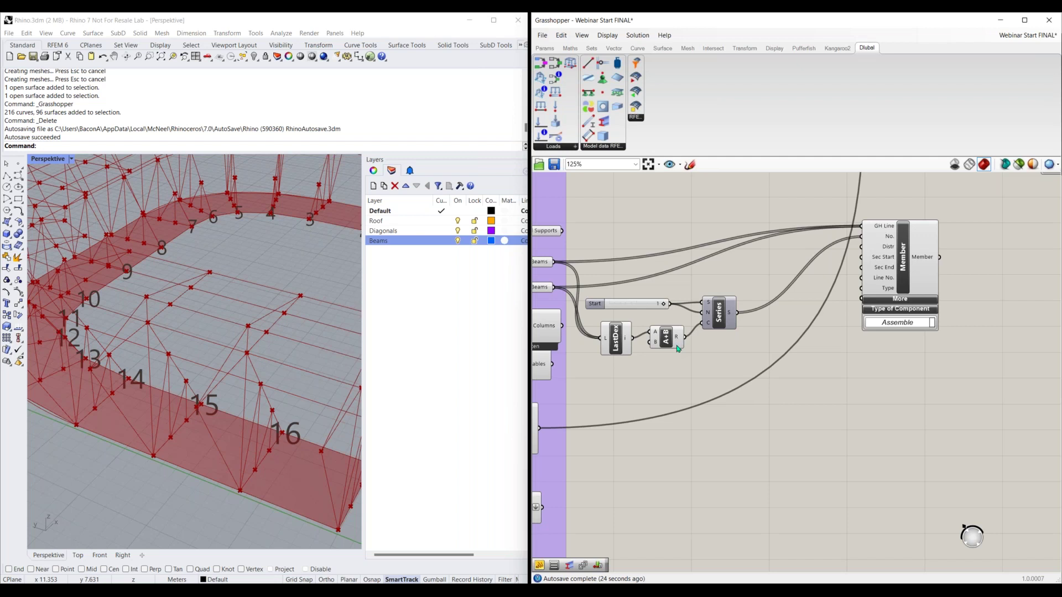
pyautogui.moveTo(682, 333)
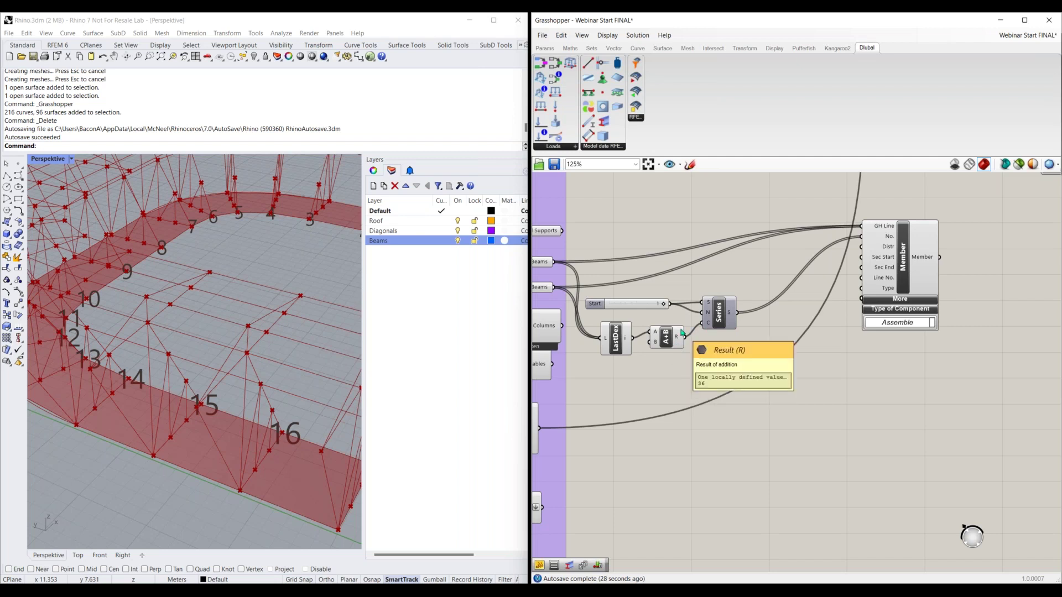
pyautogui.click(235, 388)
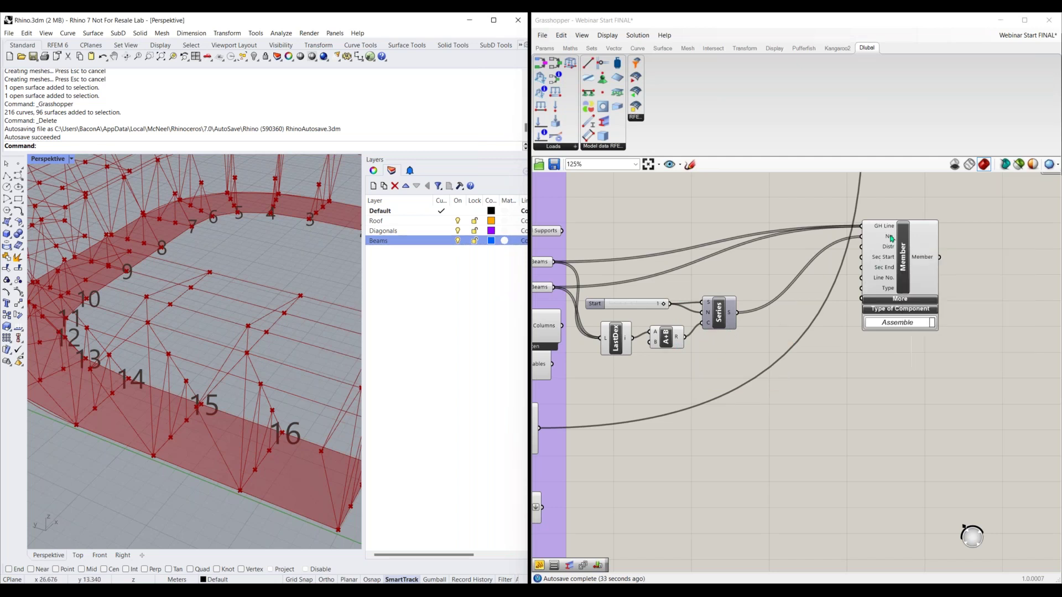
pyautogui.moveTo(891, 239)
pyautogui.click(859, 405)
# Step: Add a Value List component and connect it to the Member's Distr input
pyautogui.scroll(3, 918, 280)
pyautogui.moveTo(917, 280); pyautogui.dragTo(819, 360, button='right')
pyautogui.moveTo(770, 310); pyautogui.dragTo(914, 336)
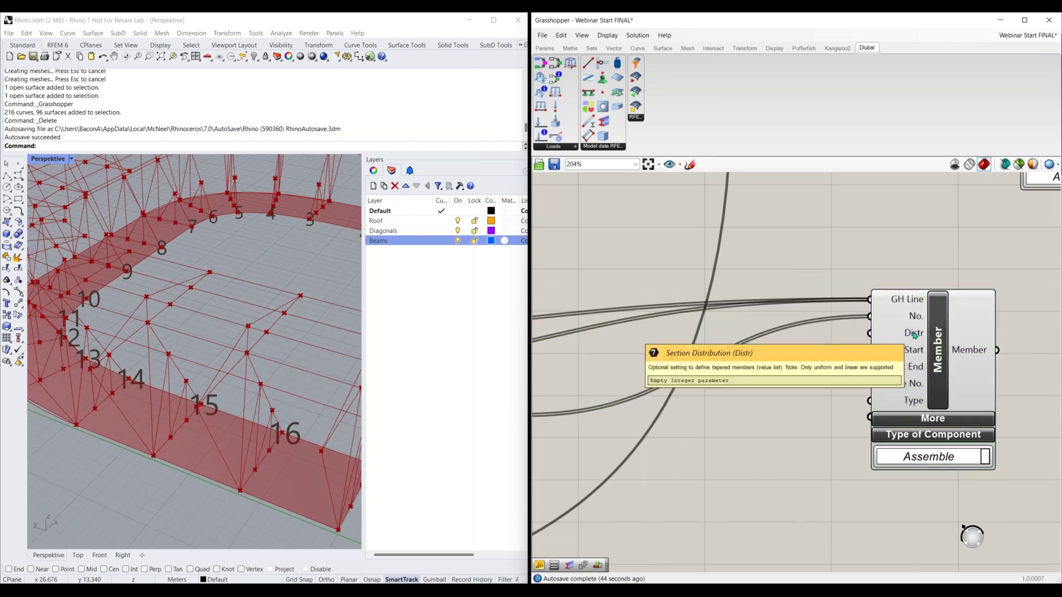
pyautogui.doubleClick(783, 359)
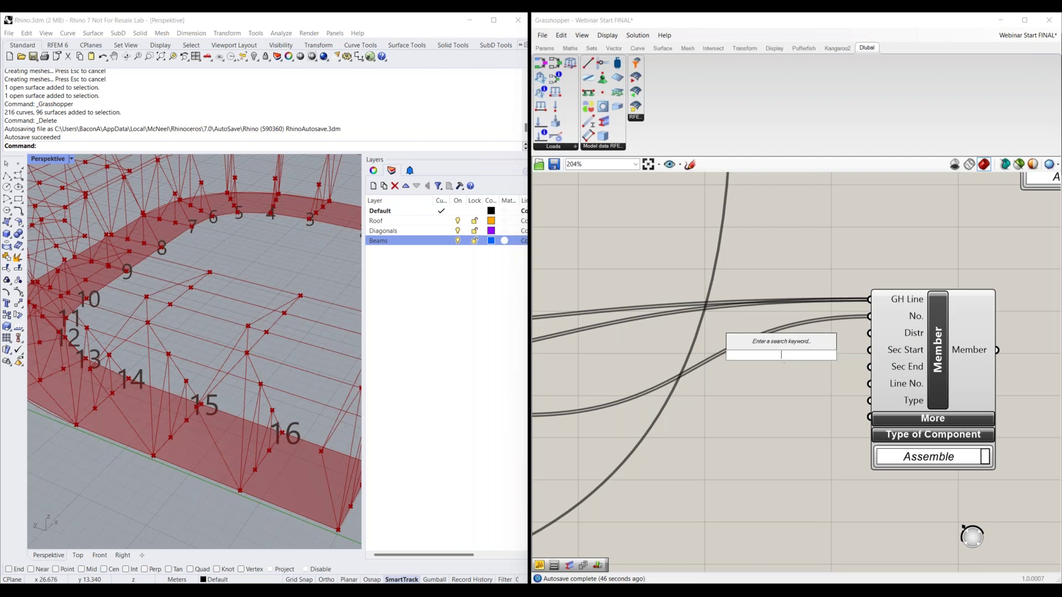
pyautogui.write('value')
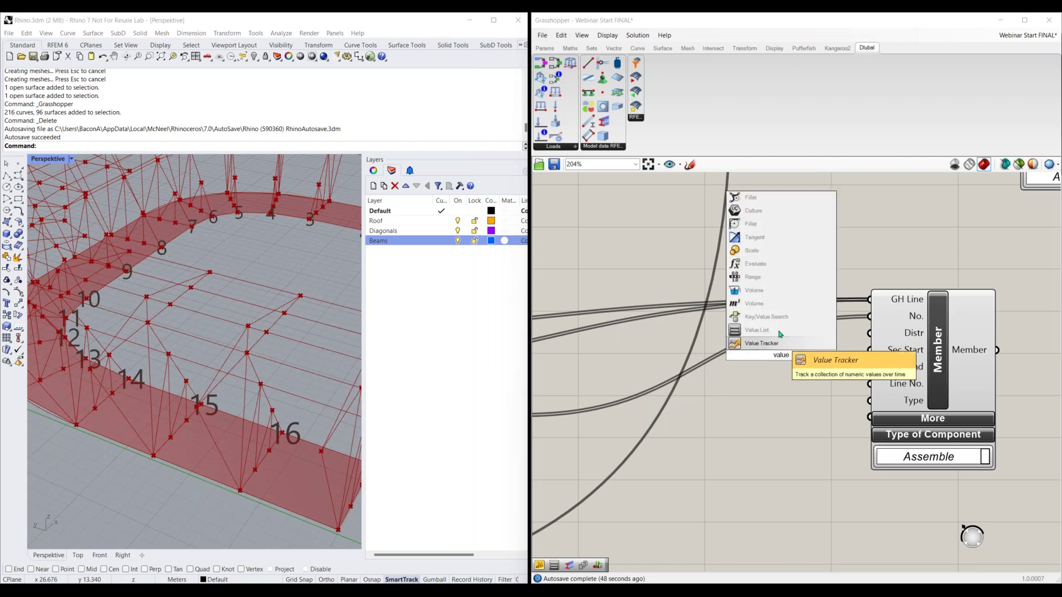
pyautogui.click(757, 330)
pyautogui.moveTo(780, 354); pyautogui.dragTo(870, 333)
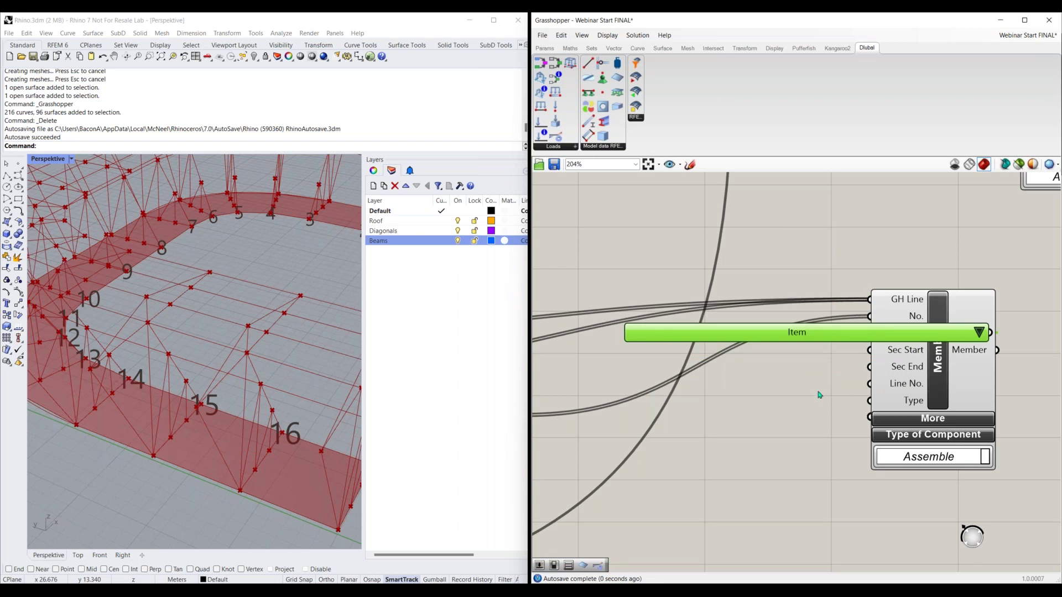
# Step: Set the value list to SECTION_DISTRIBUTION_TYPE_UNIFORM and position it clear of the Member component
pyautogui.scroll(-2, 819, 395)
pyautogui.click(967, 383)
pyautogui.click(879, 350)
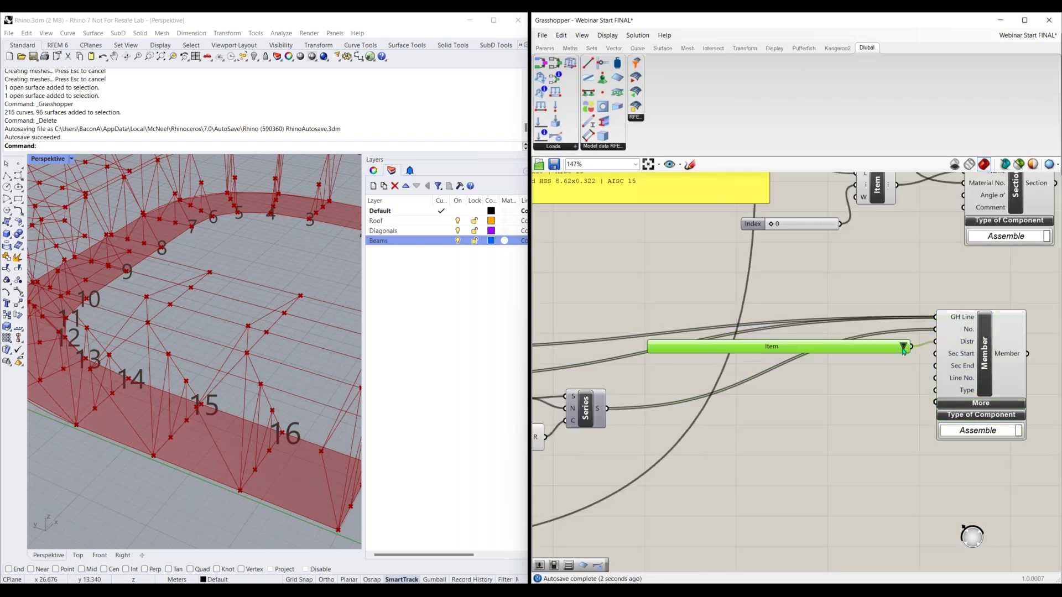
pyautogui.click(904, 348)
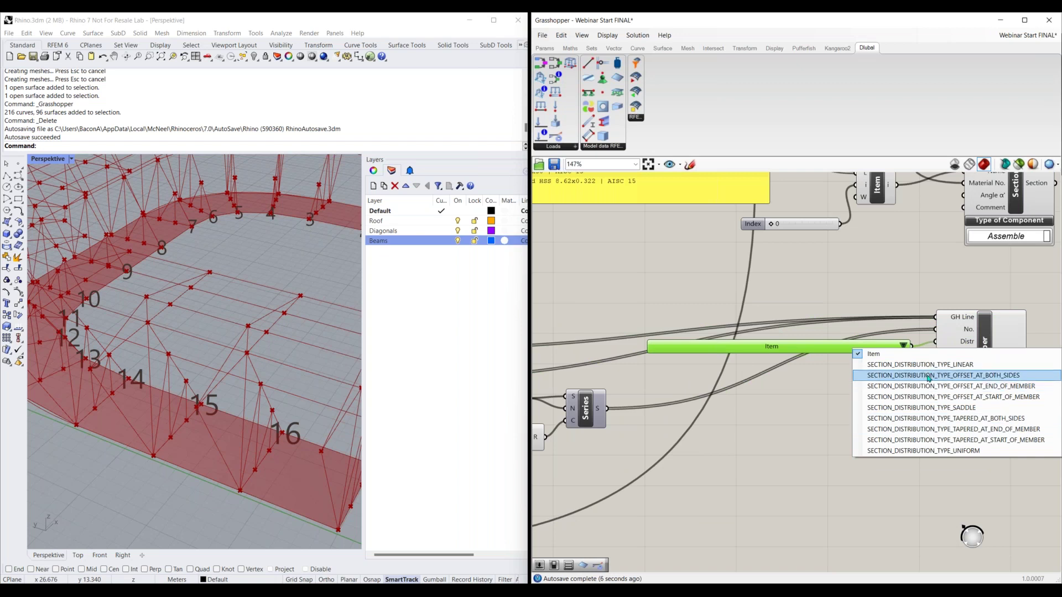
pyautogui.click(934, 451)
pyautogui.moveTo(830, 350); pyautogui.dragTo(811, 332)
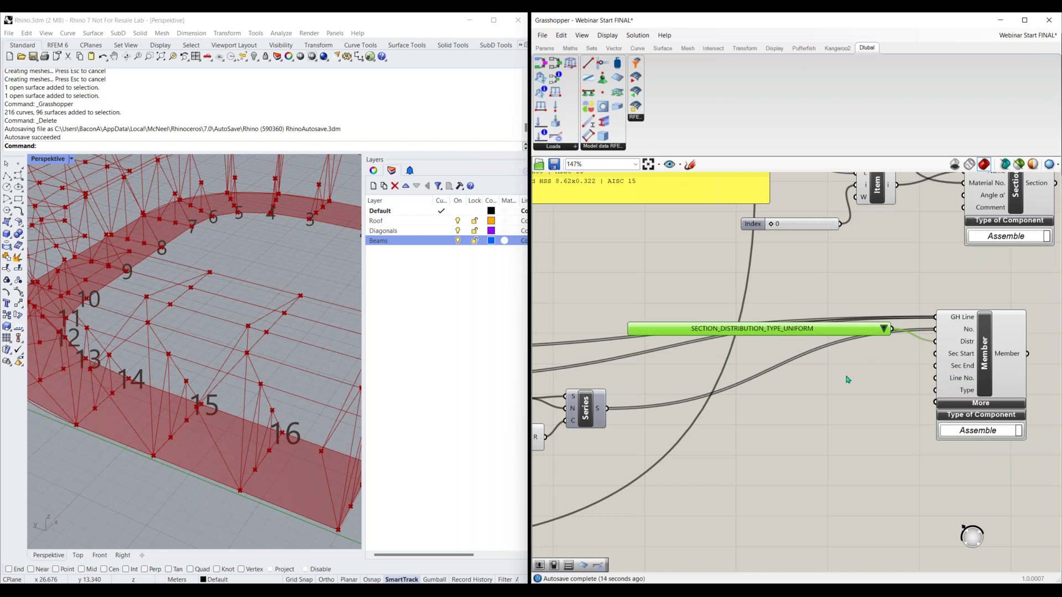
# Step: Connect the Section component's output to the Member's Sec Start input
pyautogui.moveTo(964, 355)
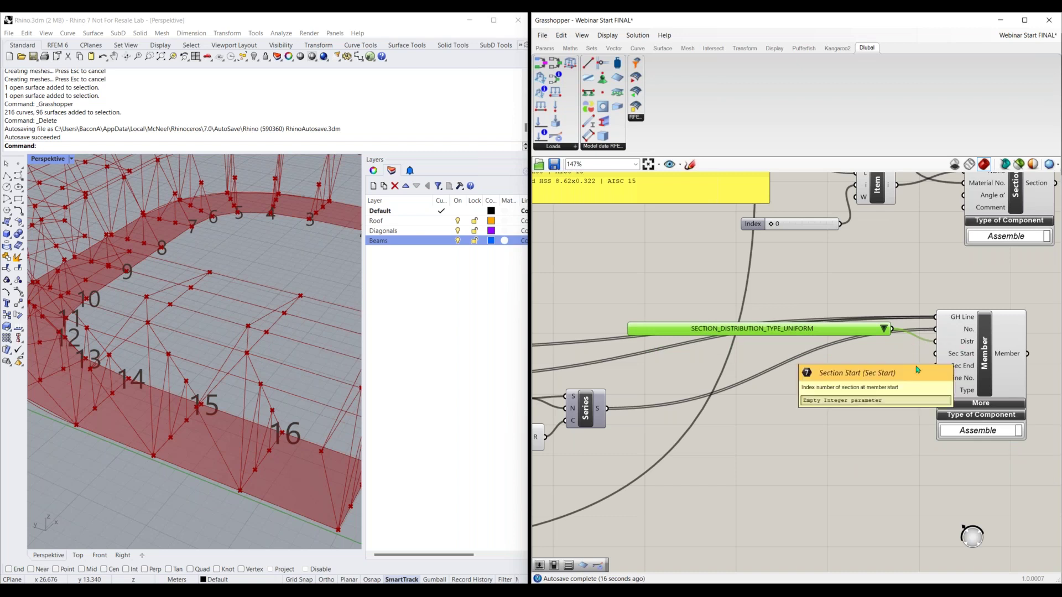
pyautogui.moveTo(960, 360); pyautogui.dragTo(799, 391, button='right')
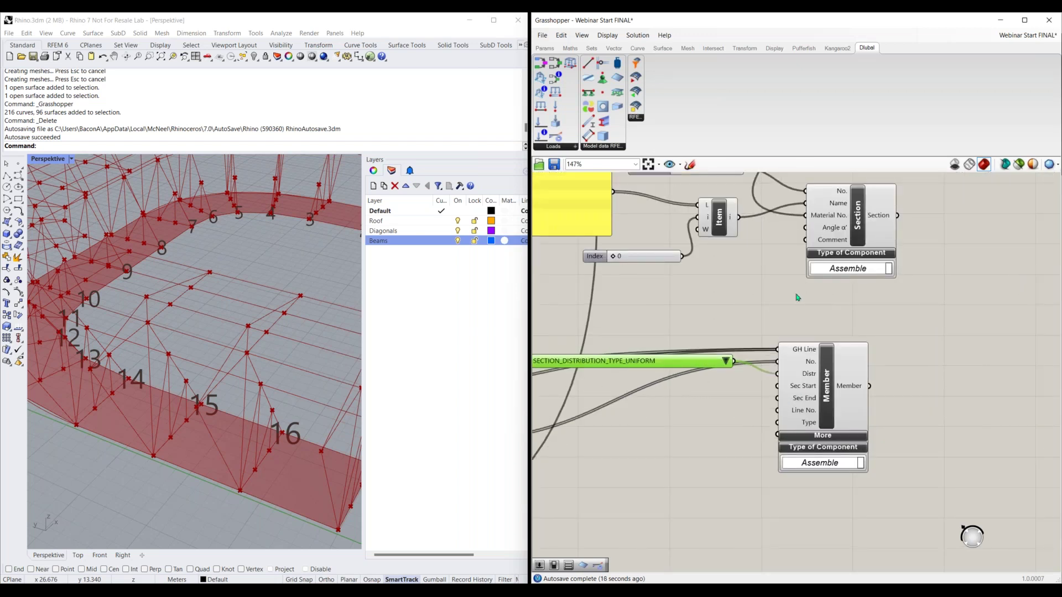
pyautogui.moveTo(798, 298); pyautogui.dragTo(783, 311, button='right')
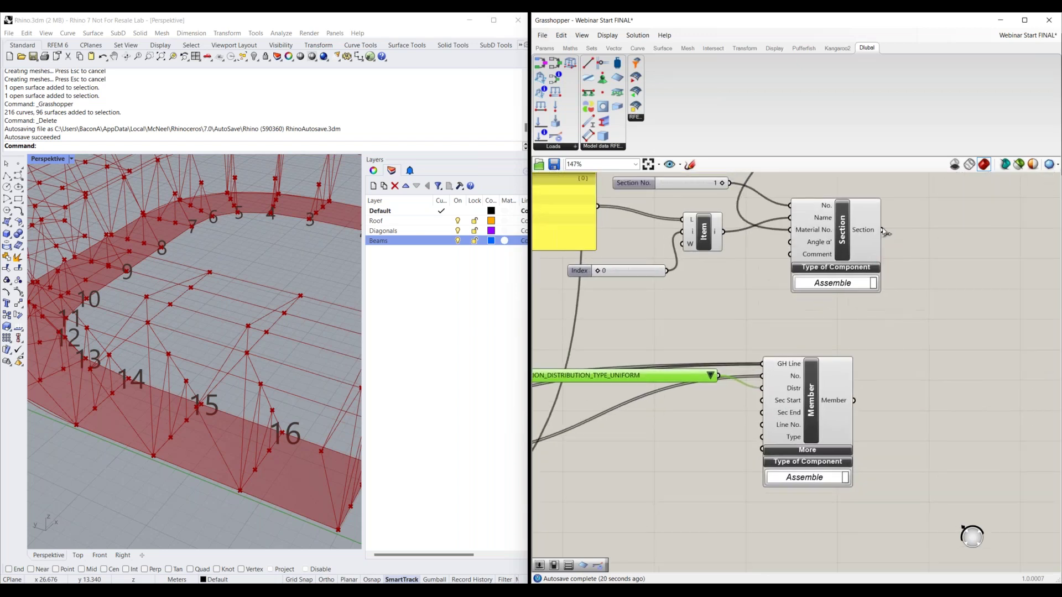
pyautogui.moveTo(784, 402)
pyautogui.moveTo(761, 308); pyautogui.dragTo(751, 338, button='right')
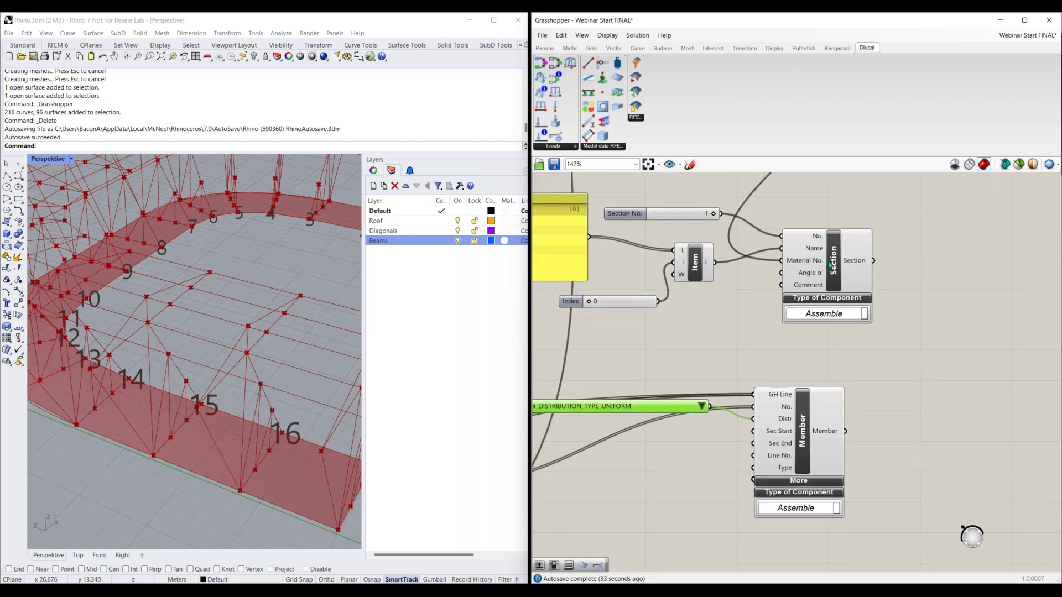
pyautogui.click(831, 266)
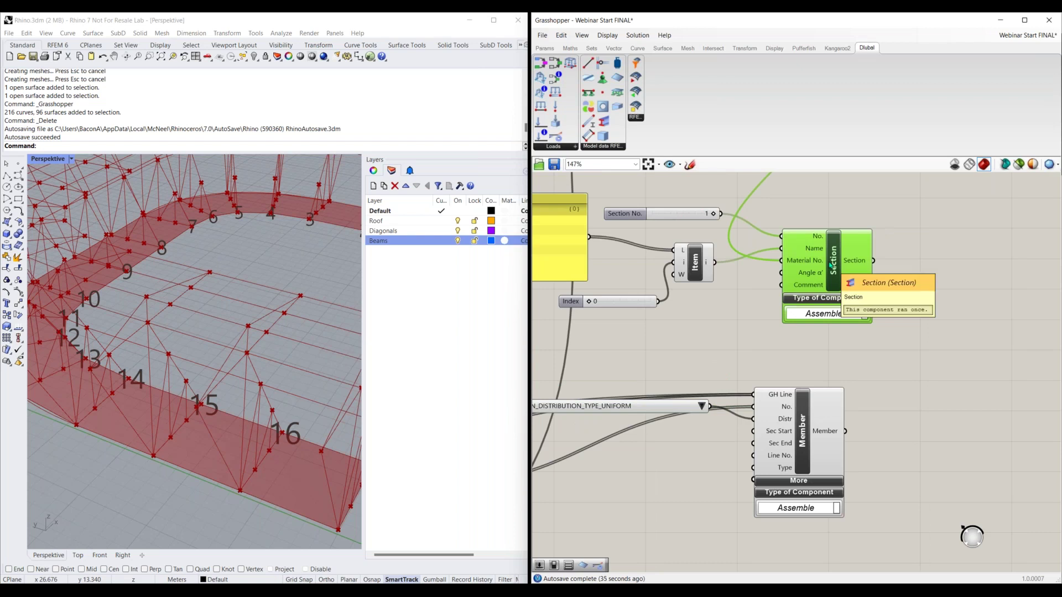
pyautogui.moveTo(873, 260); pyautogui.dragTo(747, 433)
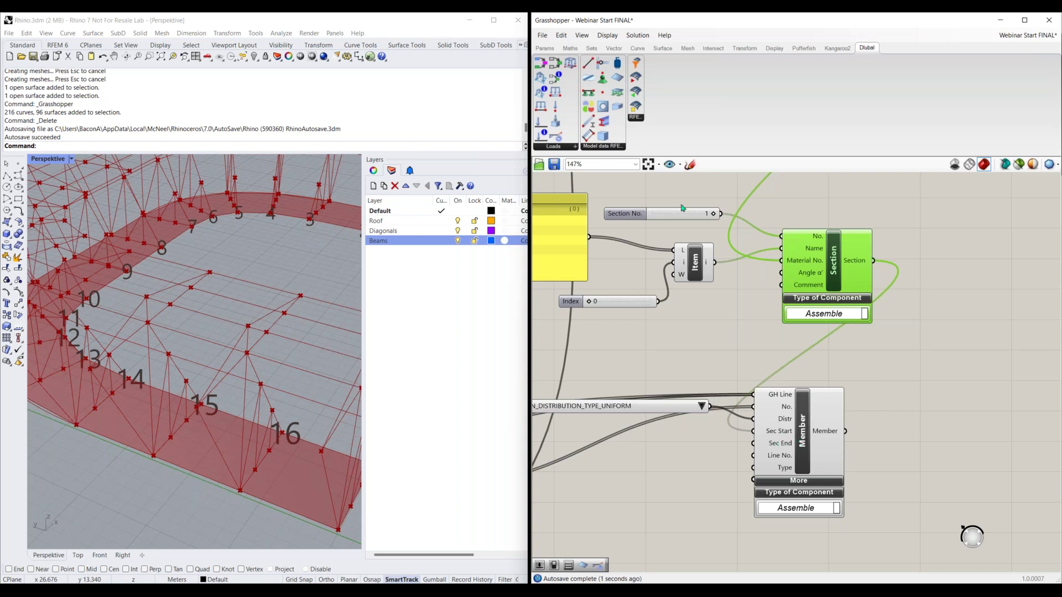
pyautogui.click(622, 217)
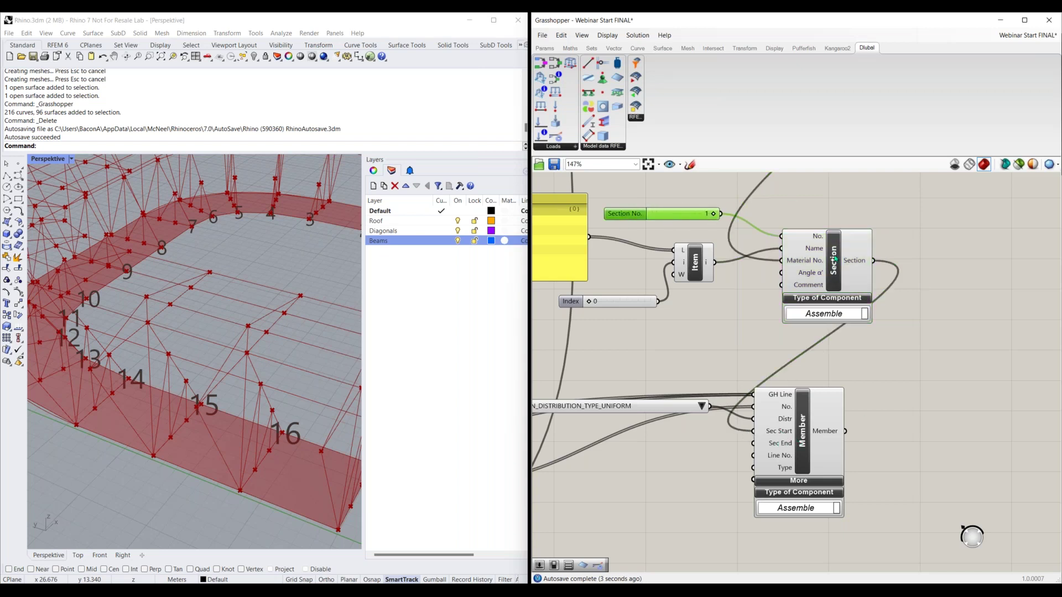
# Step: Duplicate the section distribution value list, connect the copy to the Member's Type input, and place it beside the component
pyautogui.moveTo(712, 465); pyautogui.dragTo(761, 368, button='right')
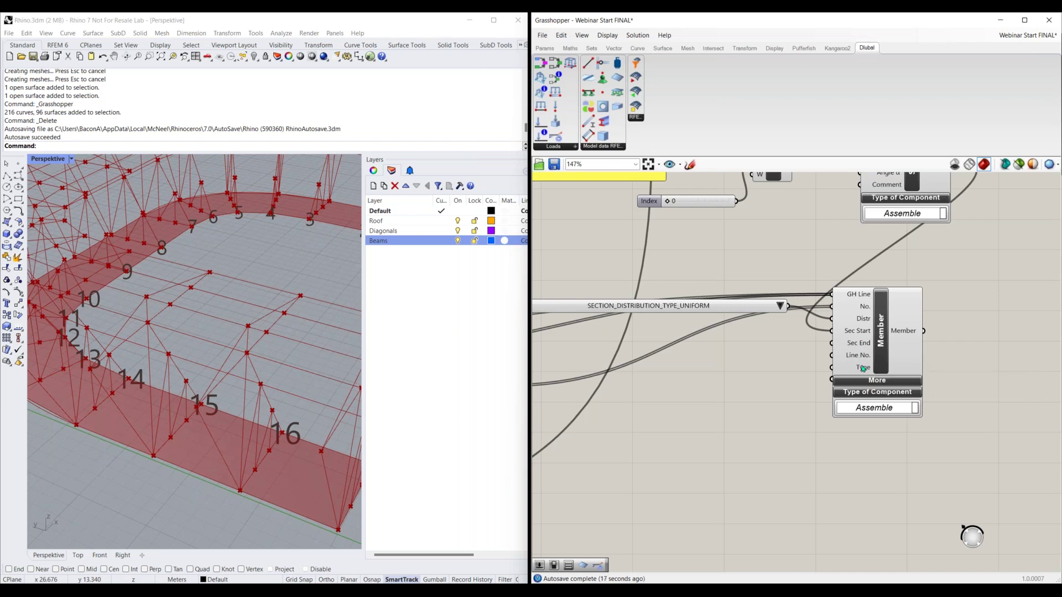
pyautogui.click(698, 309)
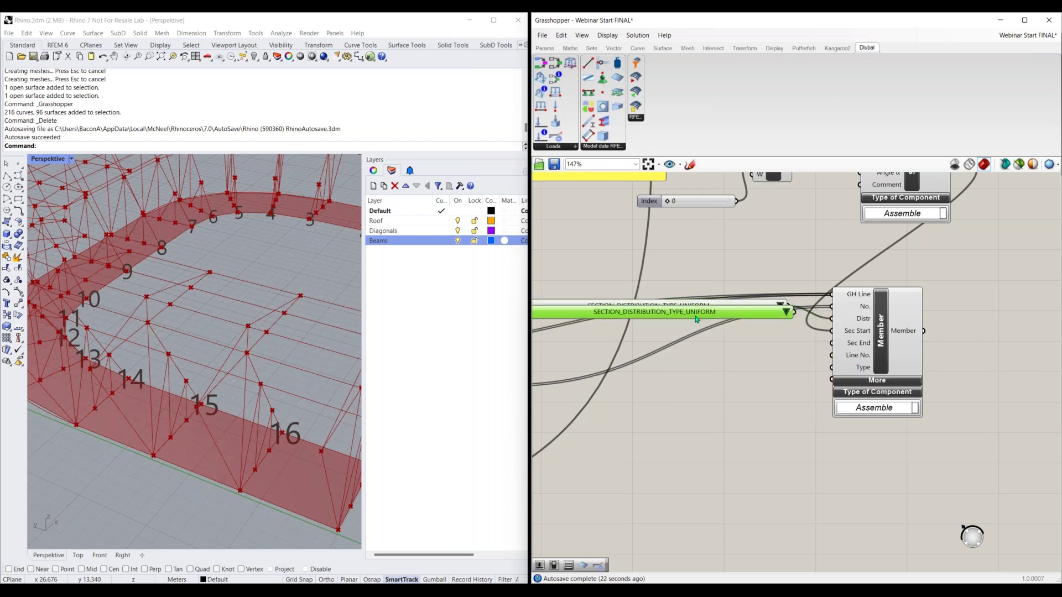
pyautogui.hotkey('ctrl', 'c')
pyautogui.hotkey('ctrl', 'v')
pyautogui.moveTo(793, 359); pyautogui.dragTo(831, 367)
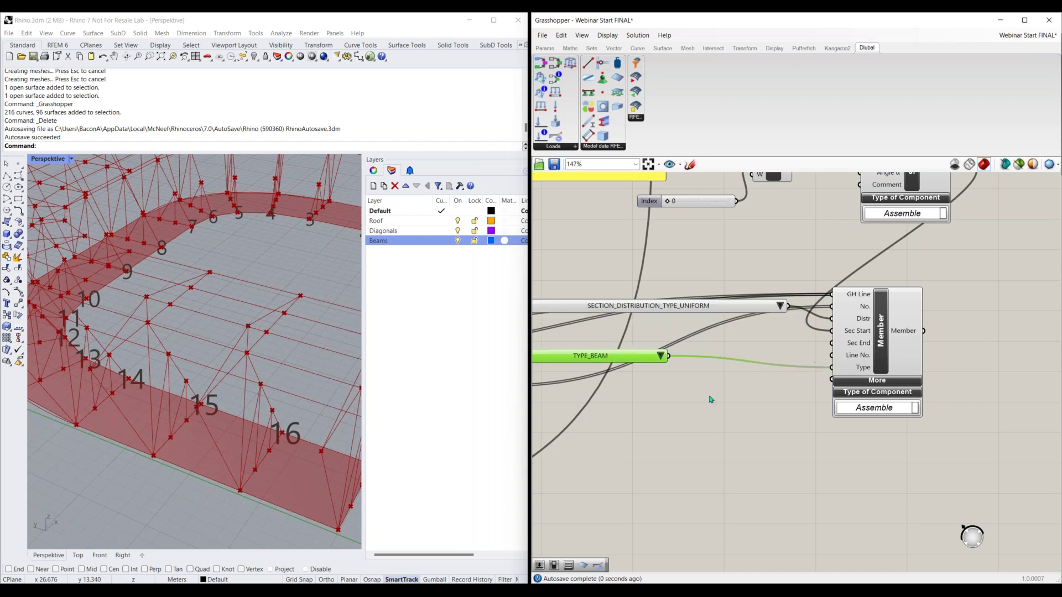
pyautogui.moveTo(626, 362); pyautogui.dragTo(675, 356, button='right')
pyautogui.moveTo(674, 357); pyautogui.dragTo(799, 353)
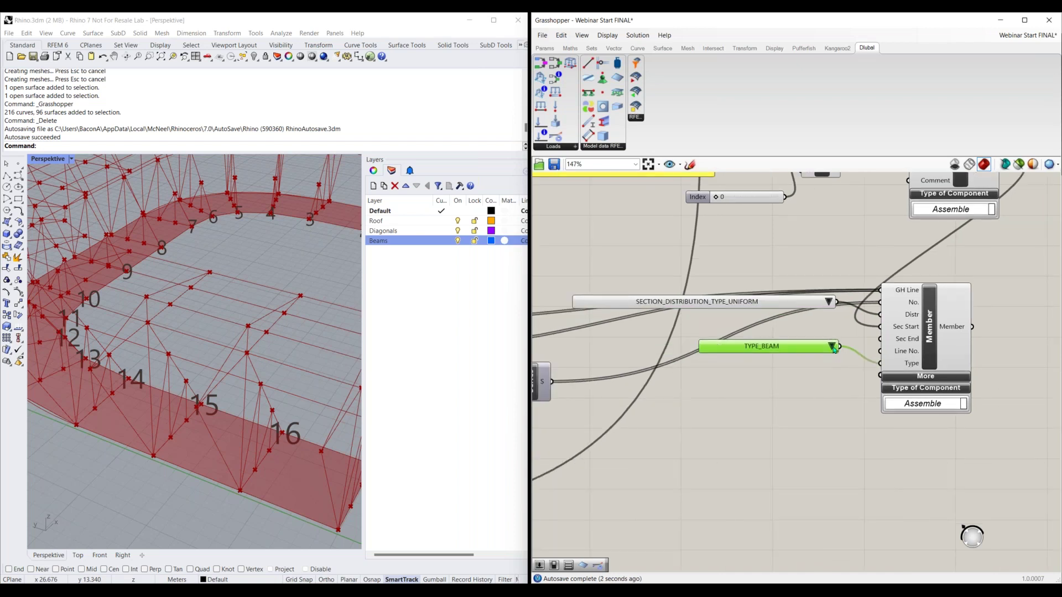
# Step: Choose TYPE_BEAM as the member type and expand the Member component's additional inputs
pyautogui.scroll(2, 833, 350)
pyautogui.click(831, 346)
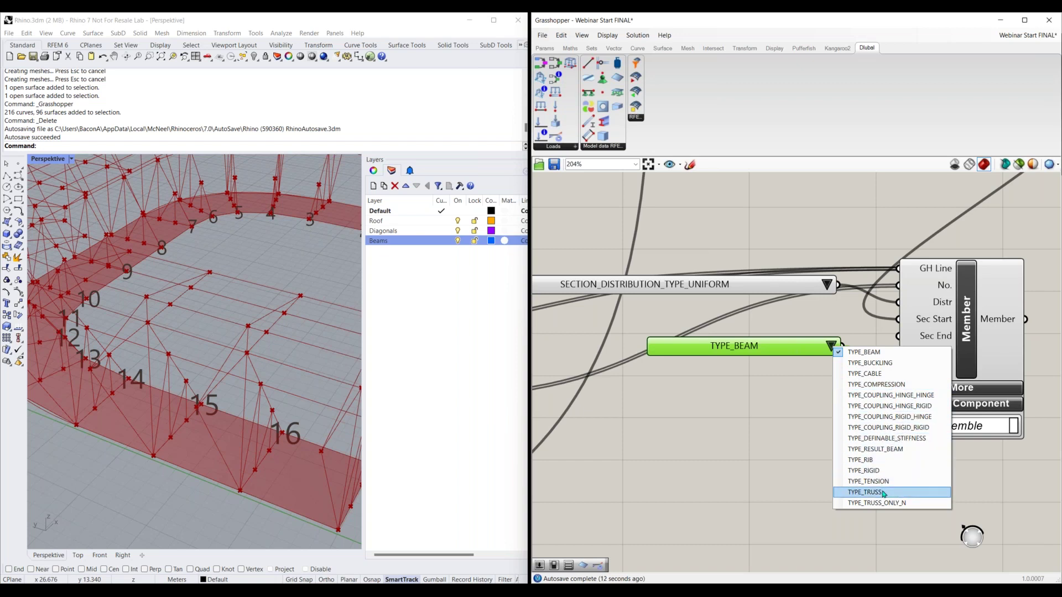
pyautogui.click(879, 354)
pyautogui.scroll(-2, 805, 412)
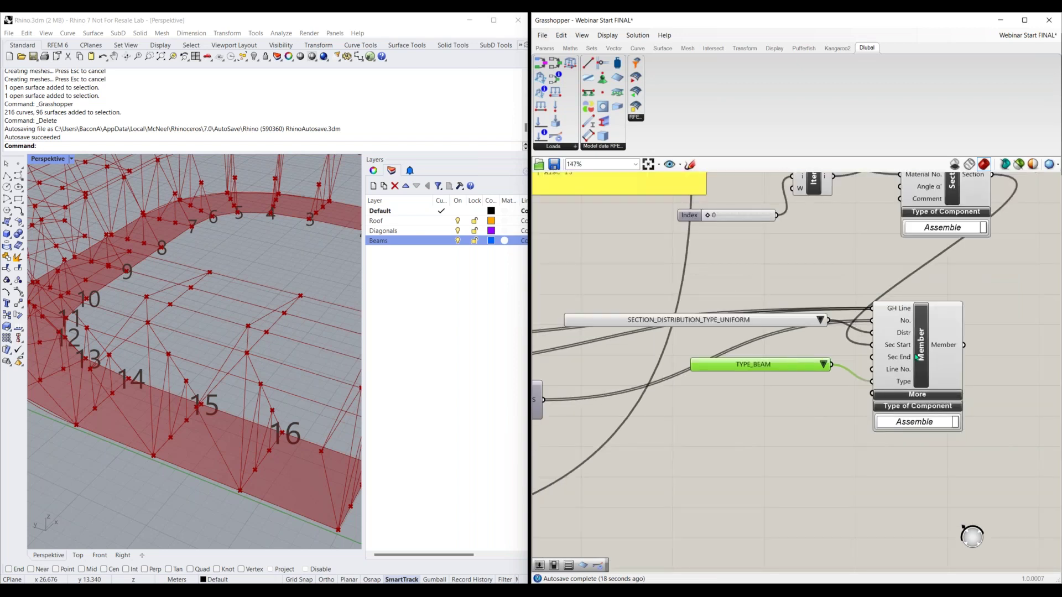
pyautogui.moveTo(809, 445); pyautogui.dragTo(756, 417, button='right')
pyautogui.click(862, 368)
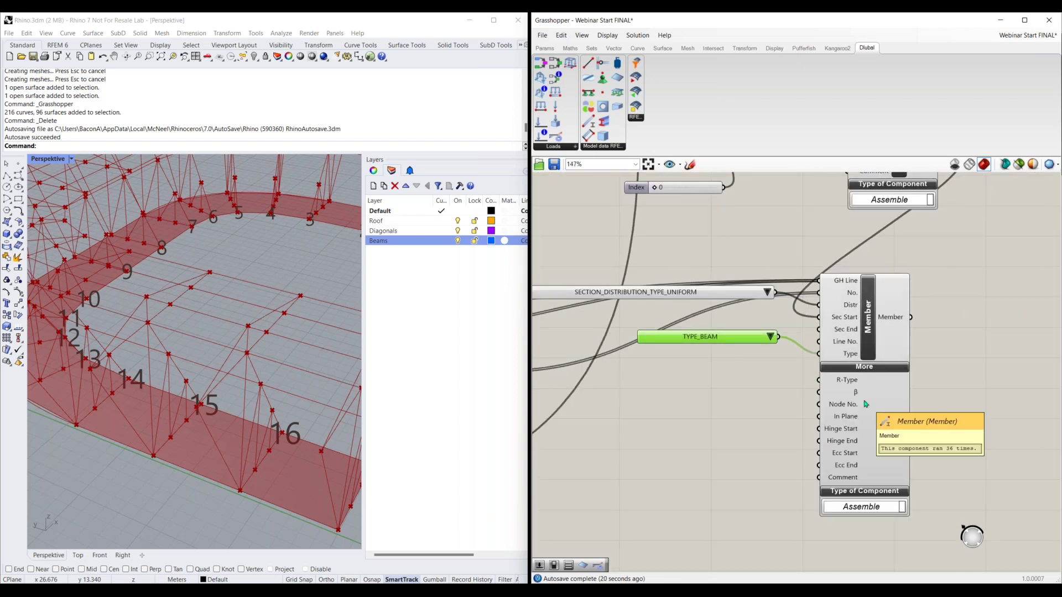
# Step: Review the Member component's optional inputs, such as rotation angle, node number and hinges, and collapse them
pyautogui.scroll(2, 885, 417)
pyautogui.moveTo(917, 418); pyautogui.dragTo(892, 400, button='right')
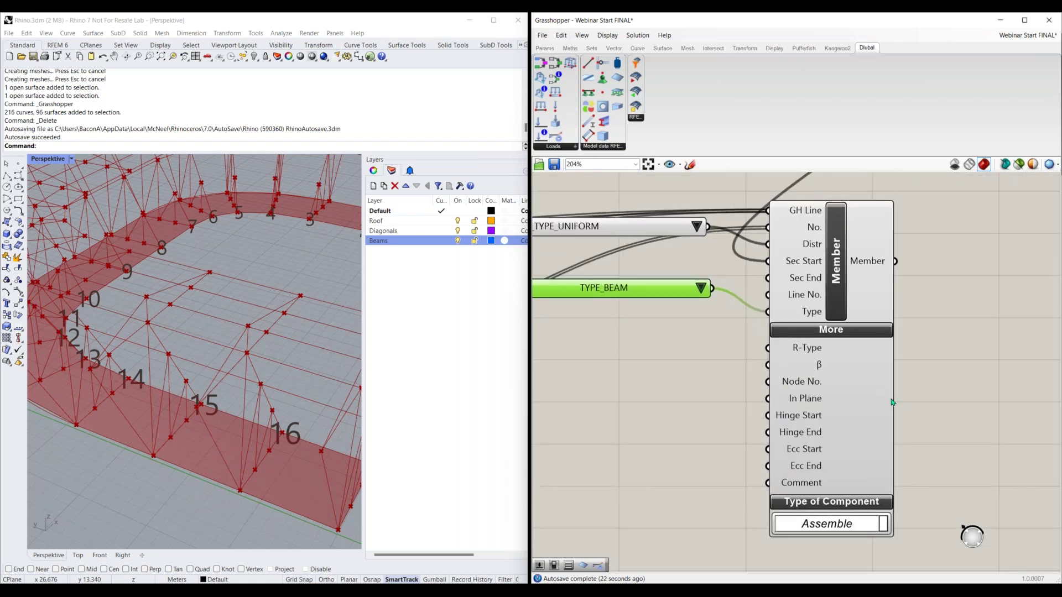
pyautogui.moveTo(811, 350)
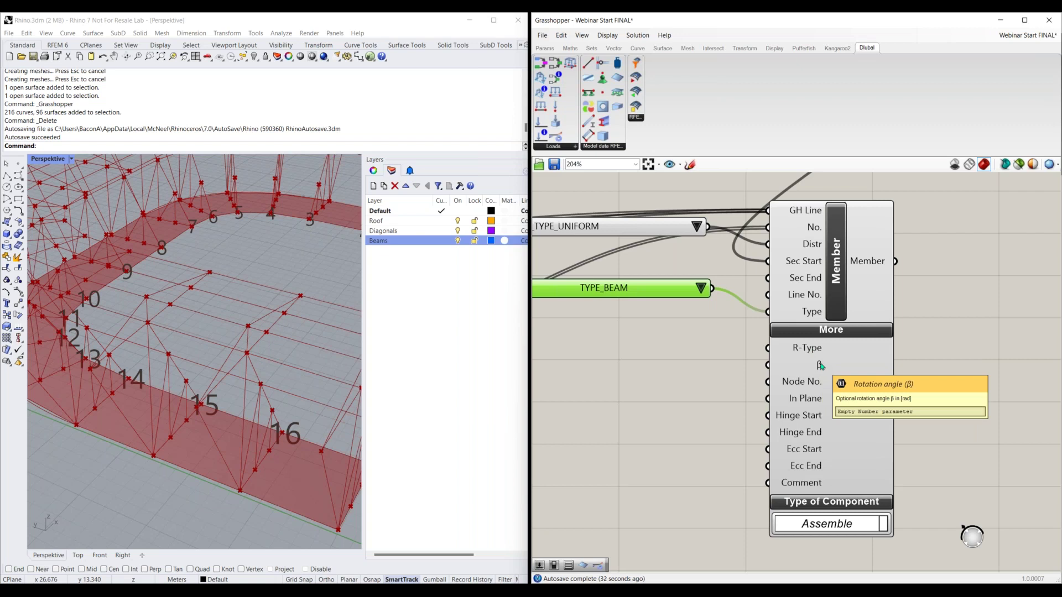
pyautogui.moveTo(810, 382)
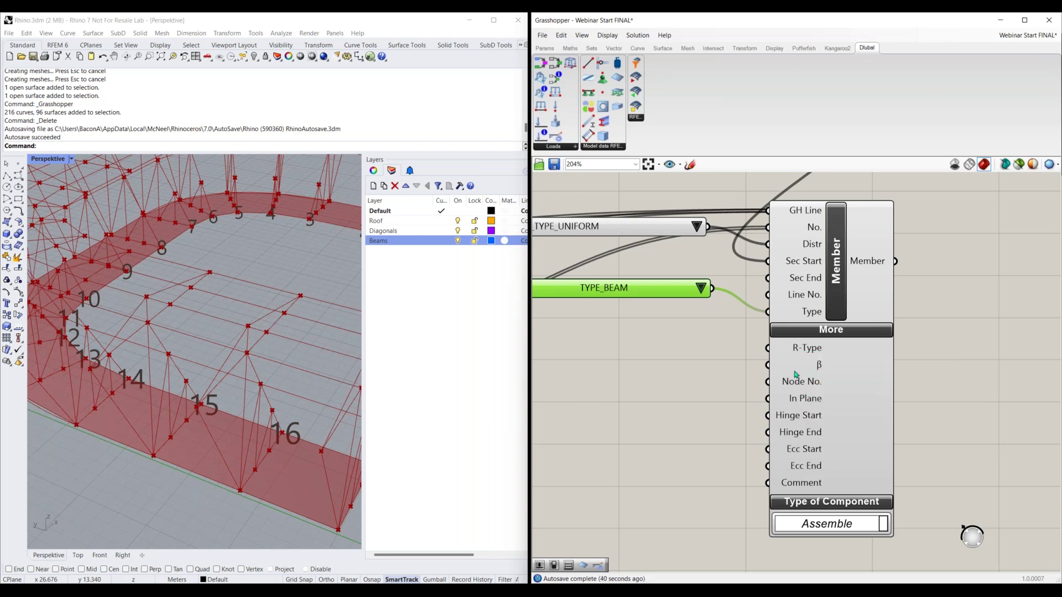
pyautogui.moveTo(814, 419)
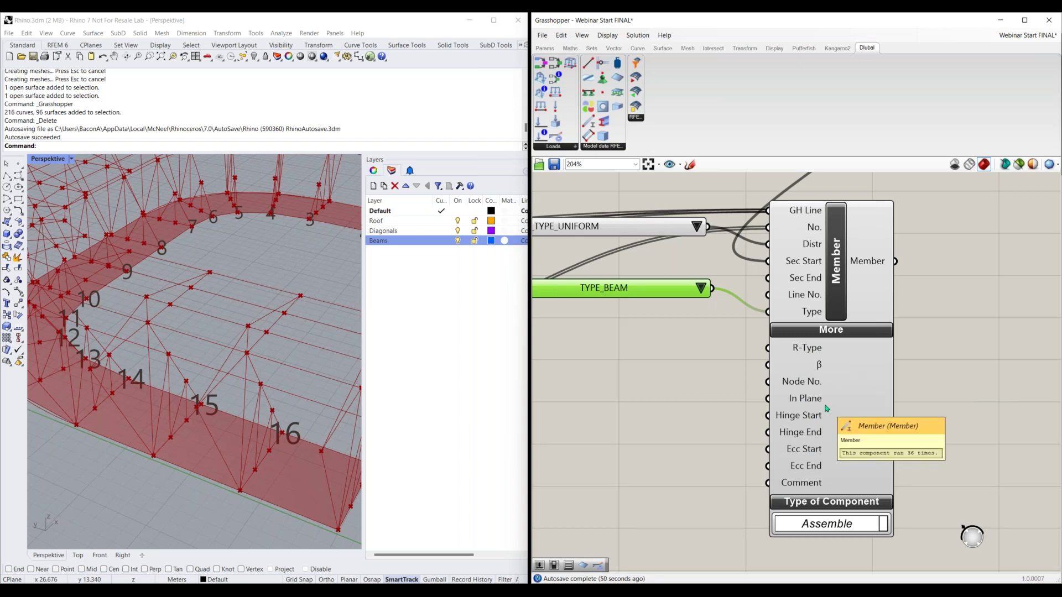
pyautogui.scroll(-2, 826, 408)
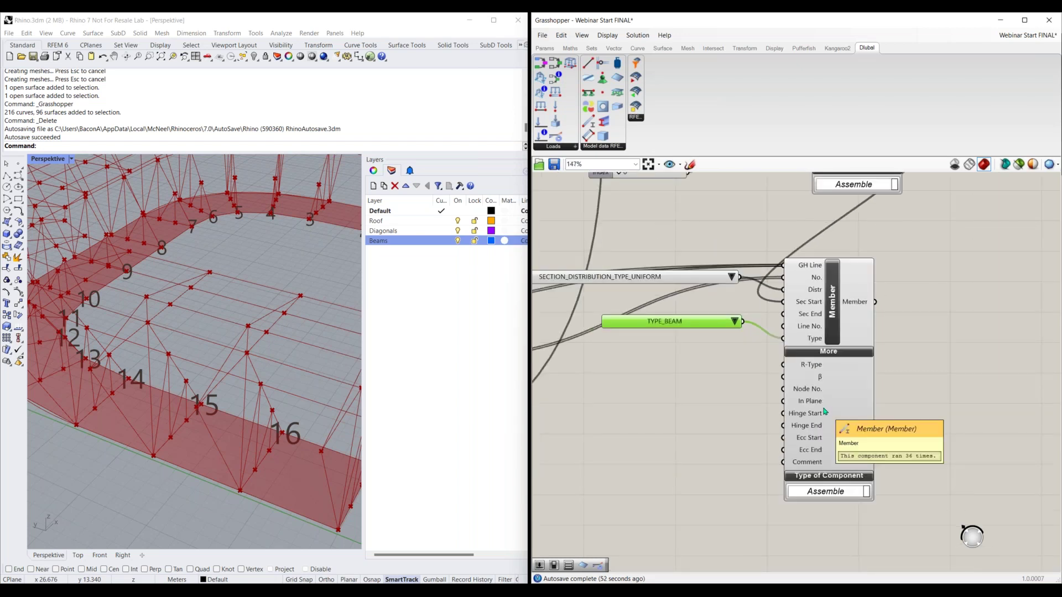
pyautogui.moveTo(826, 400); pyautogui.dragTo(678, 411, button='right')
pyautogui.scroll(-1, 678, 411)
pyautogui.click(687, 370)
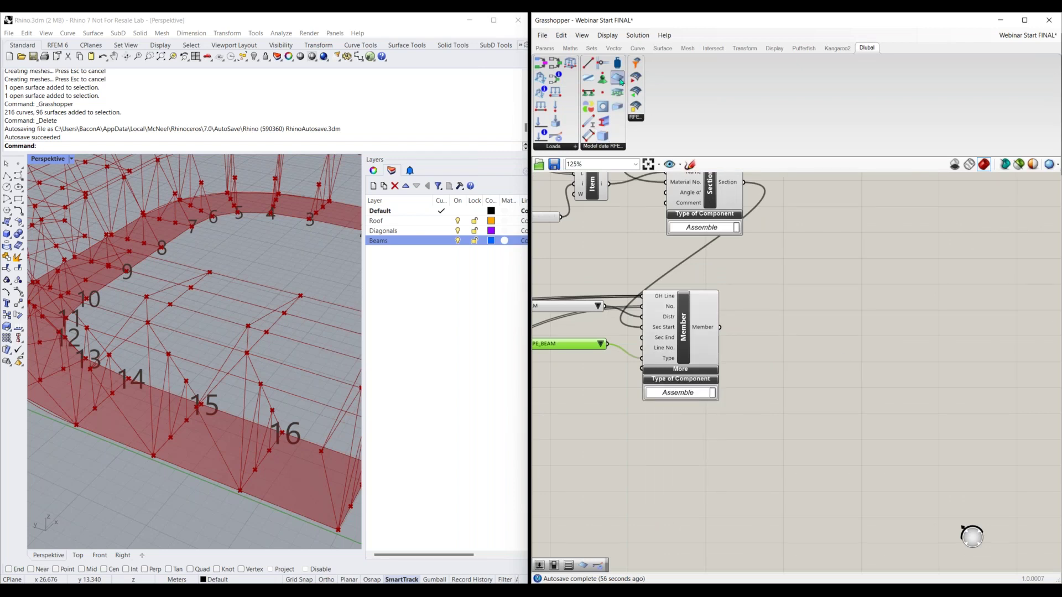
# Step: Add a Dlubal Surface component to the canvas and place it below the Member component
pyautogui.click(882, 335)
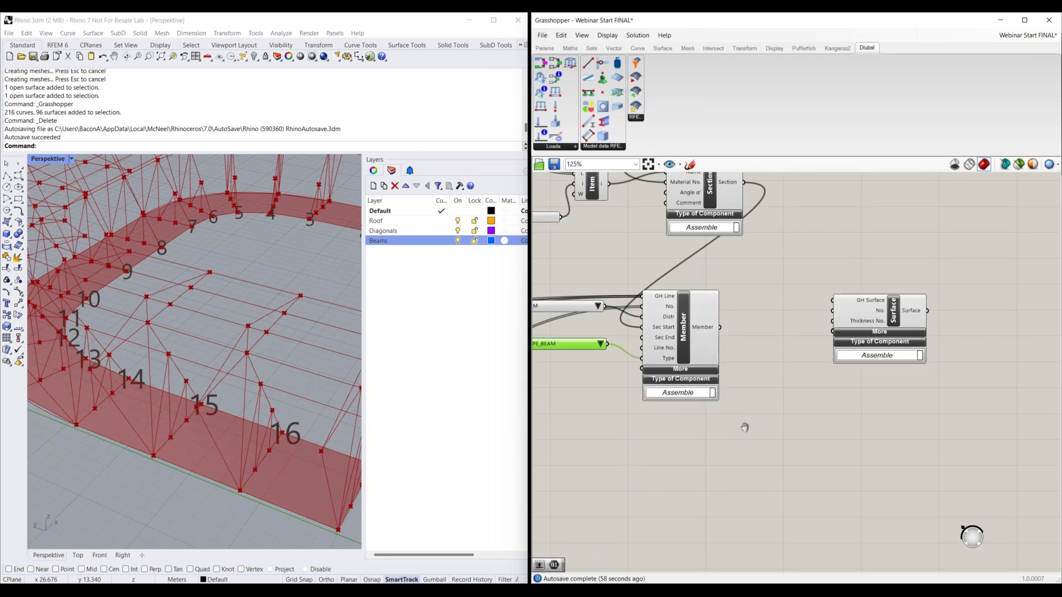
pyautogui.moveTo(881, 336); pyautogui.dragTo(749, 374, button='right')
pyautogui.moveTo(741, 360); pyautogui.dragTo(785, 346)
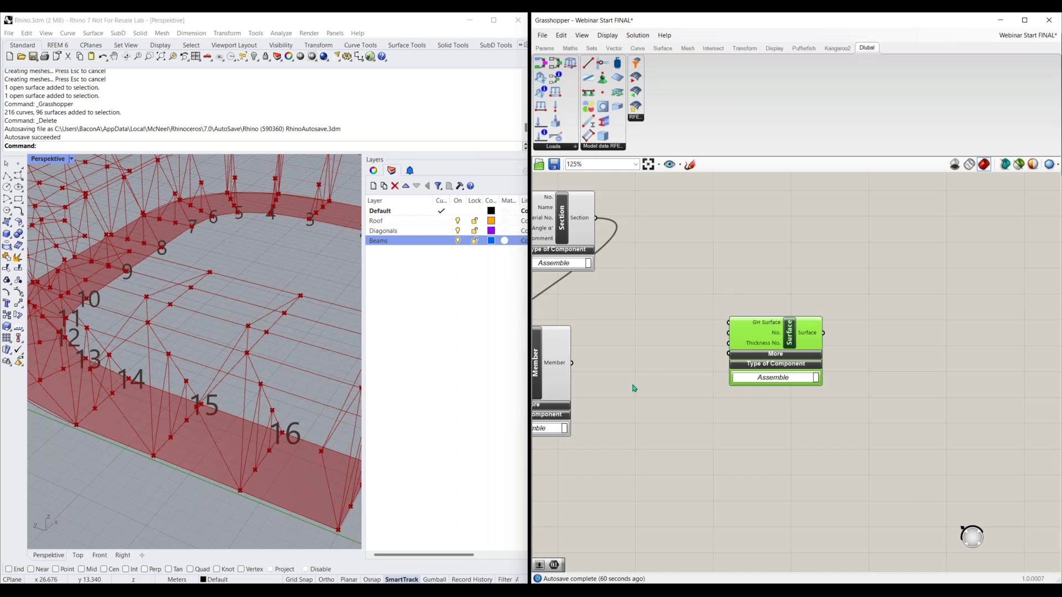
pyautogui.moveTo(637, 397); pyautogui.dragTo(832, 385, button='right')
pyautogui.moveTo(580, 430); pyautogui.dragTo(804, 424, button='right')
pyautogui.moveTo(1051, 318); pyautogui.dragTo(922, 318, button='right')
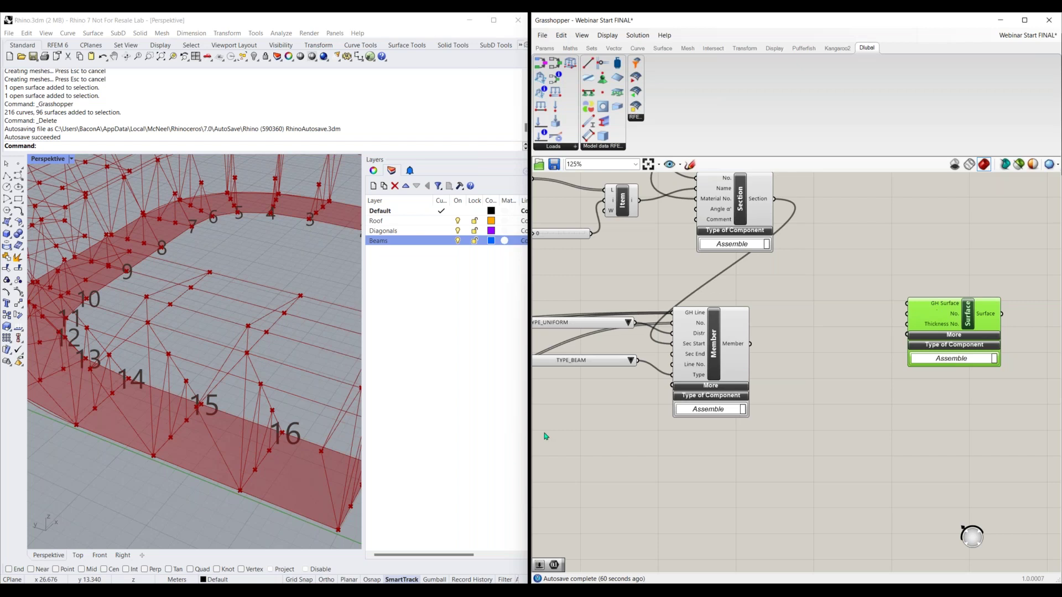
pyautogui.moveTo(591, 345); pyautogui.dragTo(899, 330, button='right')
pyautogui.moveTo(602, 311); pyautogui.dragTo(816, 321, button='right')
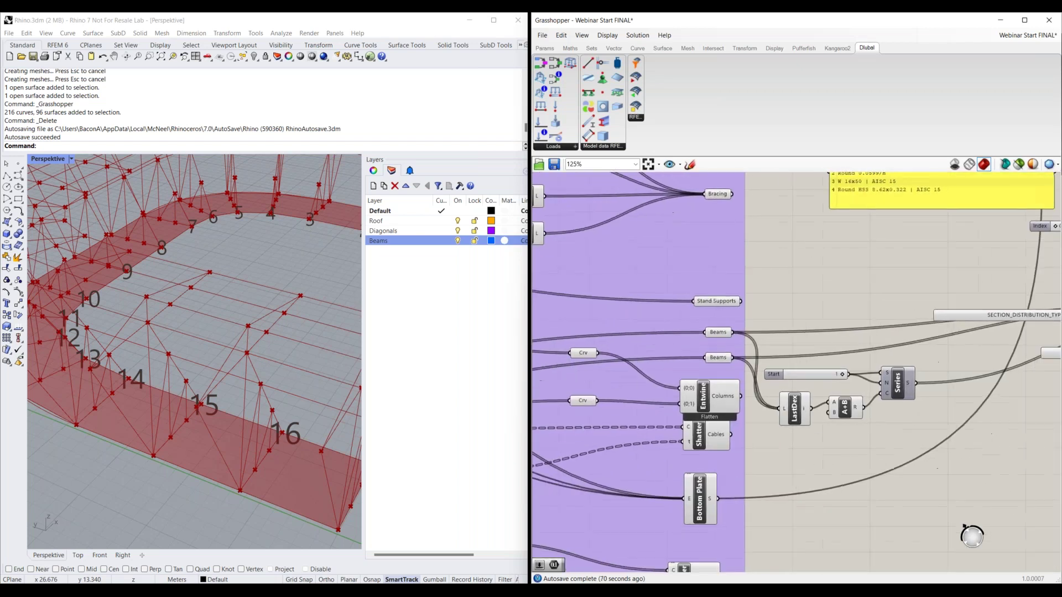
pyautogui.moveTo(758, 553); pyautogui.dragTo(680, 459, button='right')
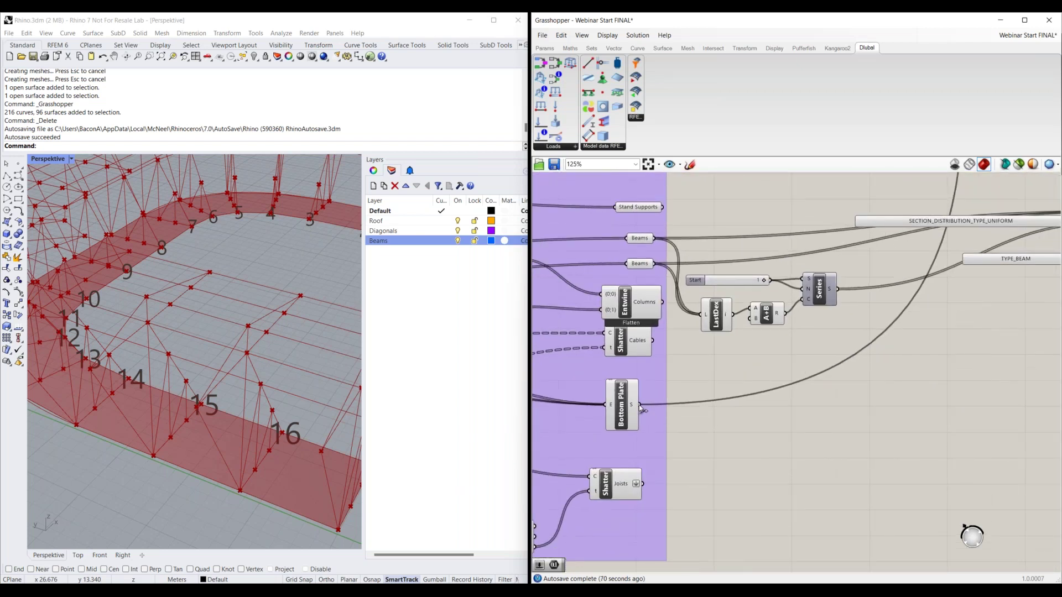
pyautogui.moveTo(640, 404); pyautogui.dragTo(830, 381)
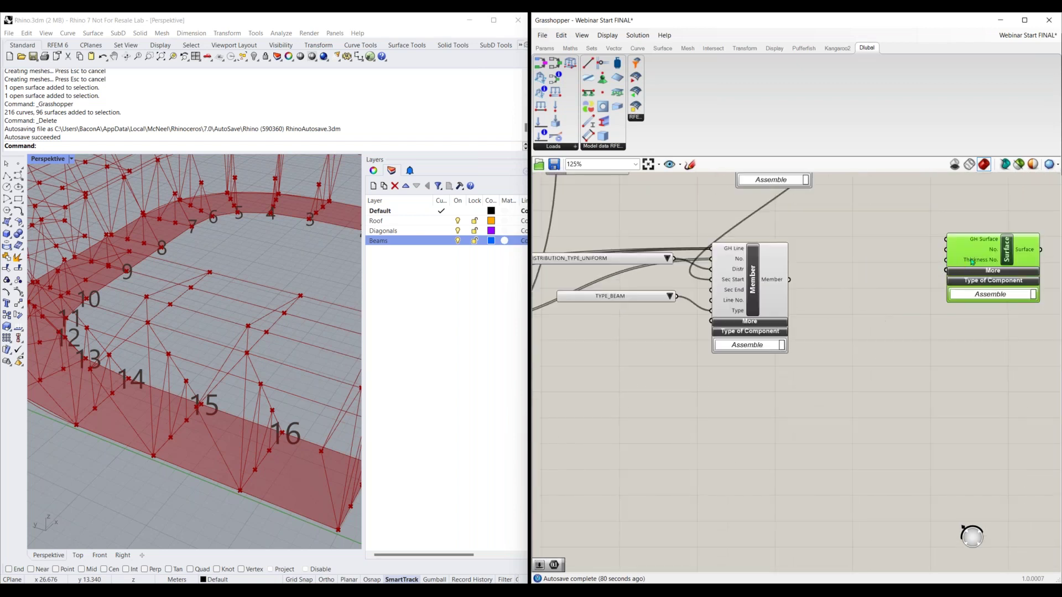
pyautogui.moveTo(724, 410); pyautogui.dragTo(628, 417)
# Step: Connect the Bottom Plate component's output to the Surface component's GH Surface input
pyautogui.moveTo(575, 407); pyautogui.dragTo(787, 363, button='right')
pyautogui.rightClick(524, 463)
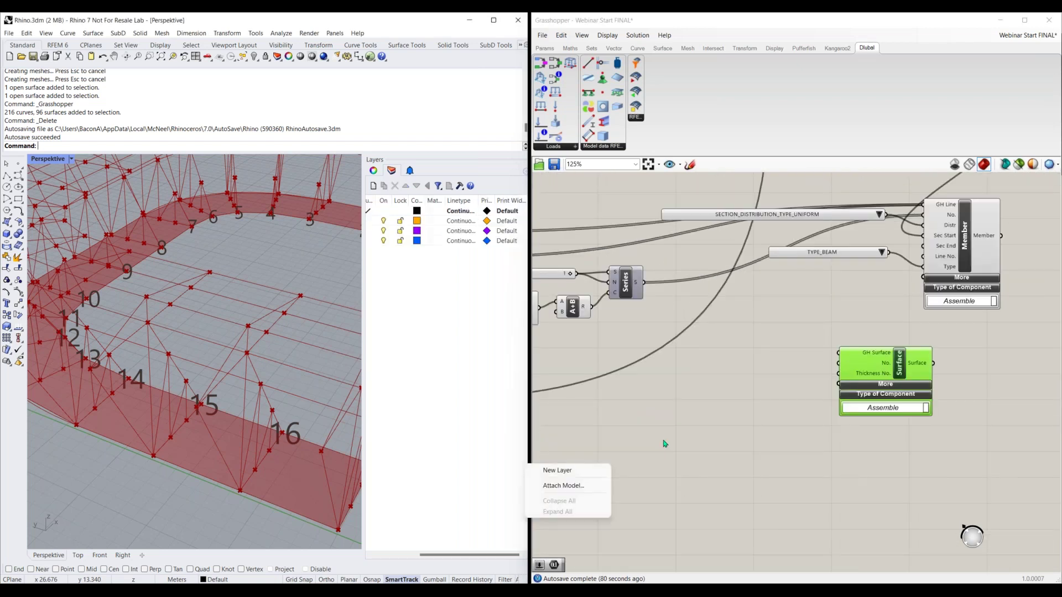
pyautogui.click(653, 452)
pyautogui.scroll(-2, 628, 430)
pyautogui.moveTo(600, 445); pyautogui.dragTo(777, 415, button='right')
pyautogui.moveTo(674, 376); pyautogui.dragTo(958, 343)
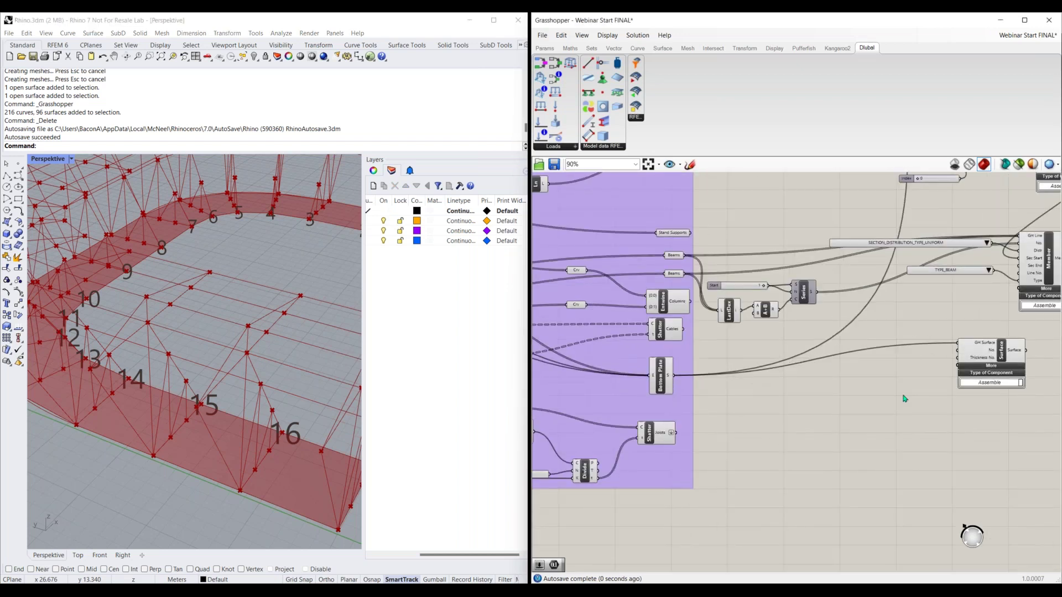
# Step: Add a number slider set to 1, connect it to the Surface's No. input, and space the two components apart
pyautogui.moveTo(998, 356); pyautogui.dragTo(860, 379, button='right')
pyautogui.scroll(3, 863, 379)
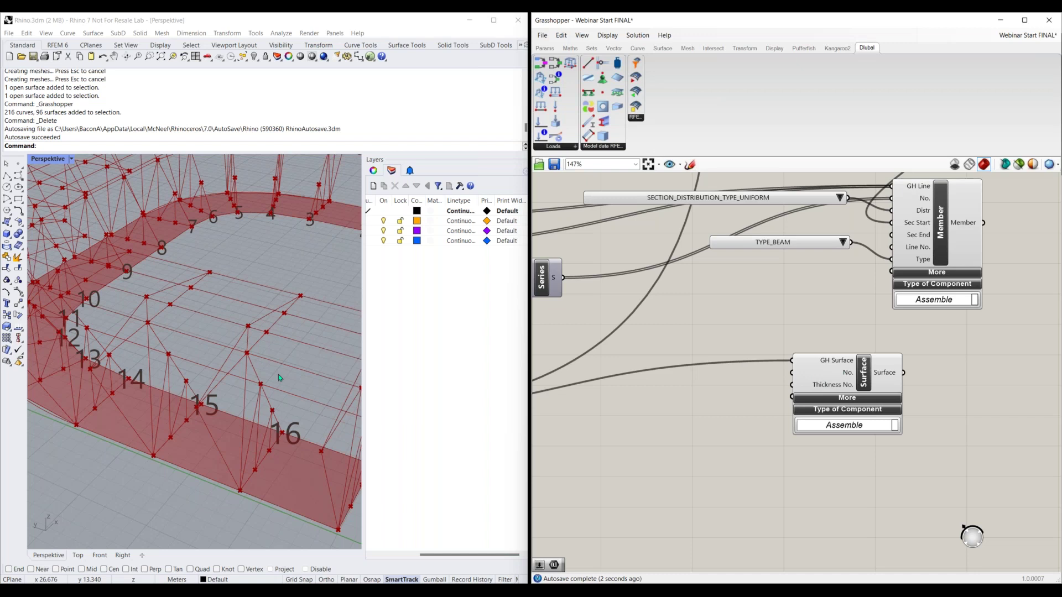
pyautogui.moveTo(851, 382)
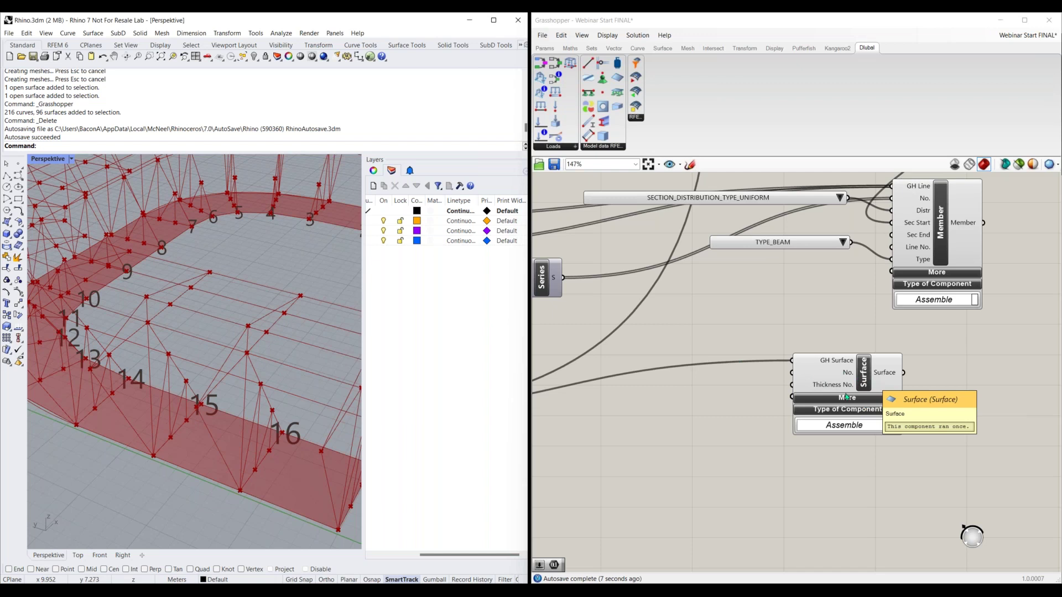
pyautogui.doubleClick(742, 378)
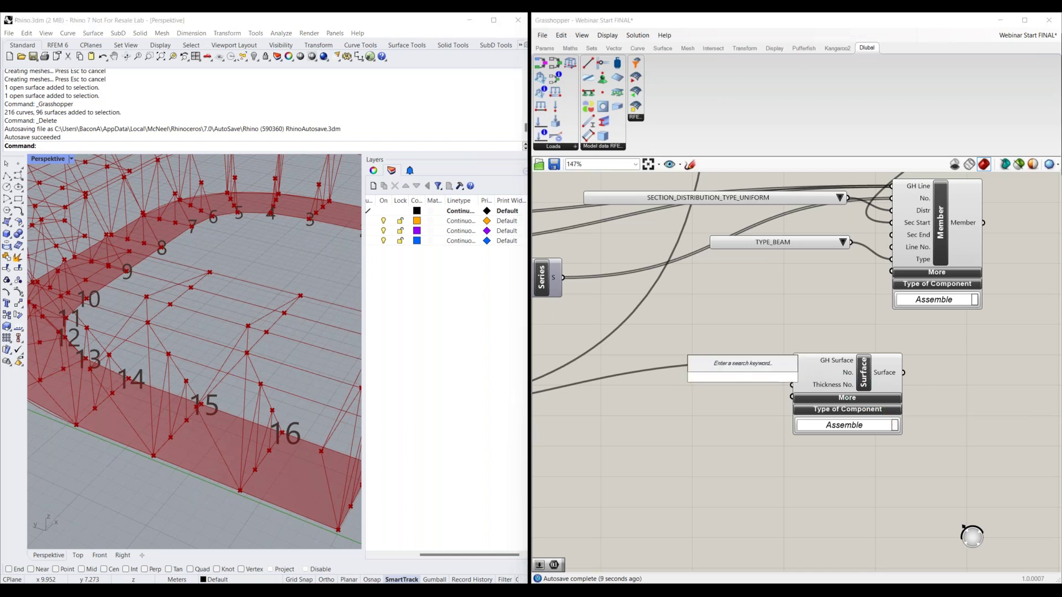
pyautogui.write('1')
pyautogui.click(746, 369)
pyautogui.moveTo(747, 377); pyautogui.dragTo(708, 375)
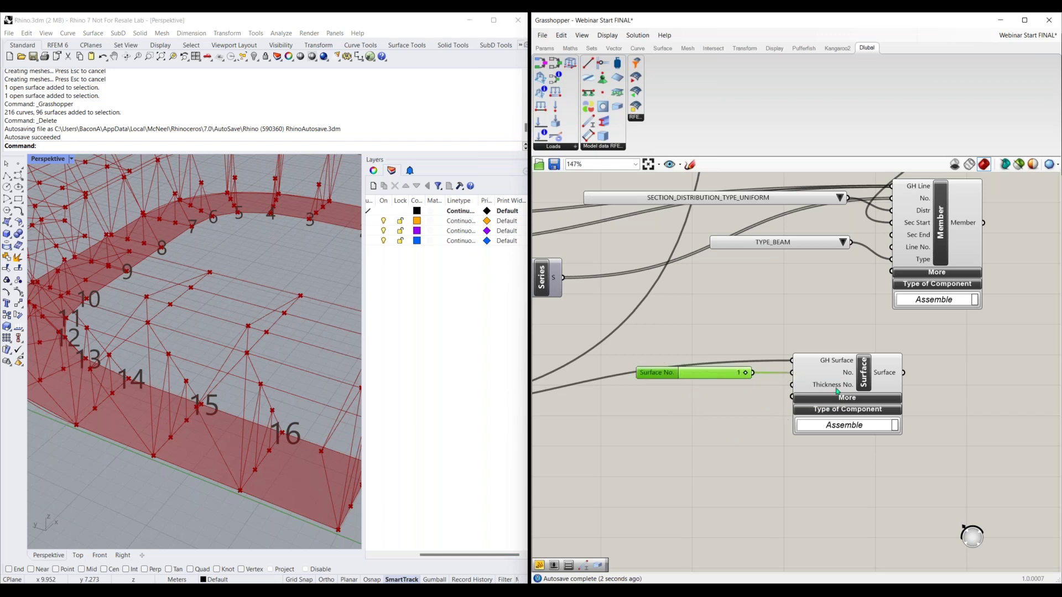
pyautogui.moveTo(841, 389)
pyautogui.moveTo(711, 375); pyautogui.dragTo(704, 362)
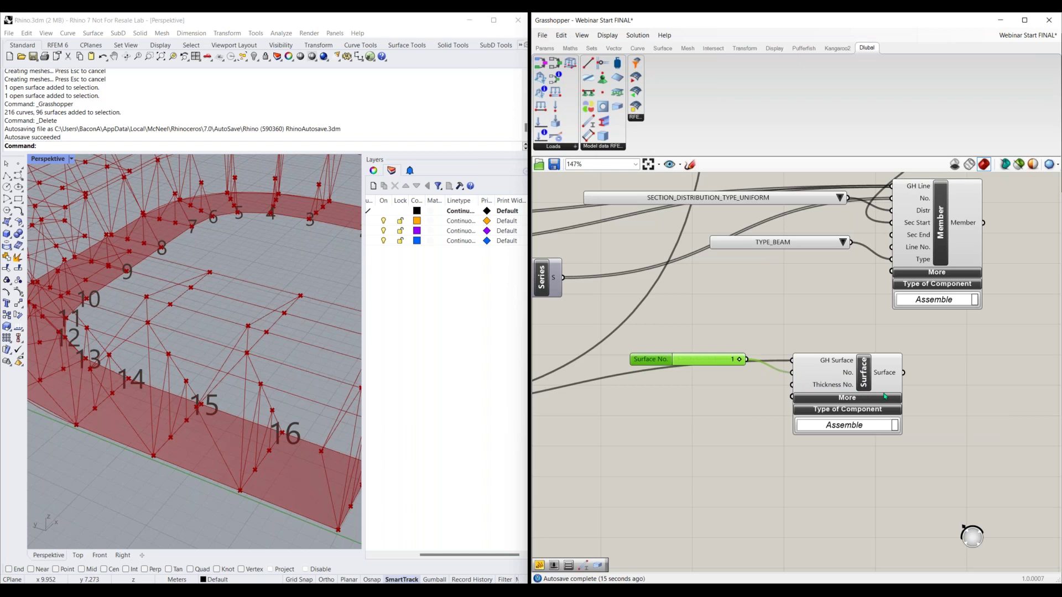
pyautogui.moveTo(885, 396); pyautogui.dragTo(909, 400)
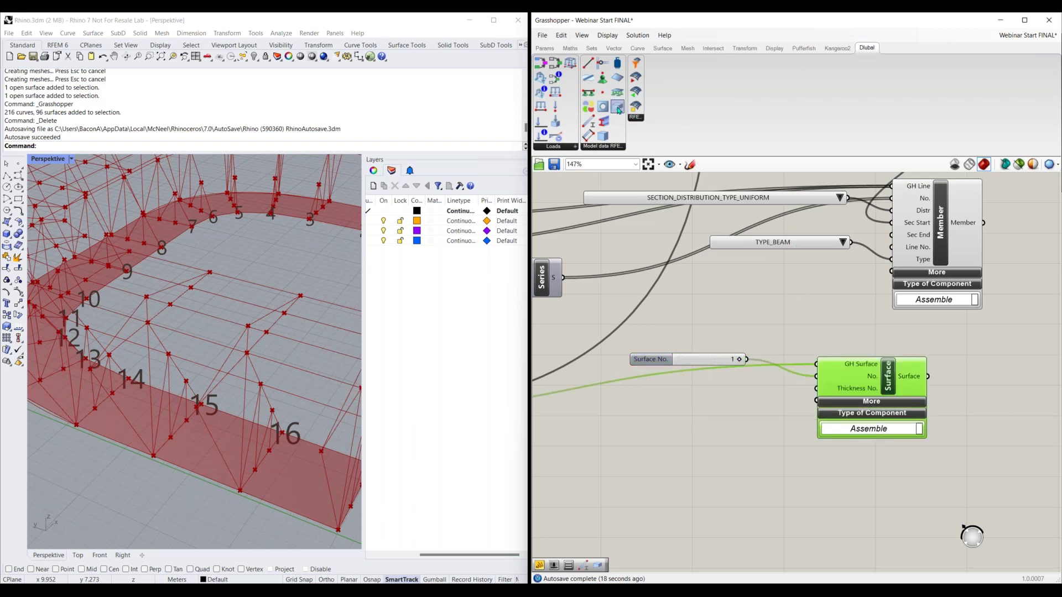
# Step: Add a Dlubal Thickness component and place it below the Surface component
pyautogui.moveTo(618, 110); pyautogui.dragTo(828, 314)
pyautogui.moveTo(949, 331); pyautogui.dragTo(720, 340, button='right')
pyautogui.scroll(-3, 762, 326)
pyautogui.moveTo(719, 340); pyautogui.dragTo(725, 461)
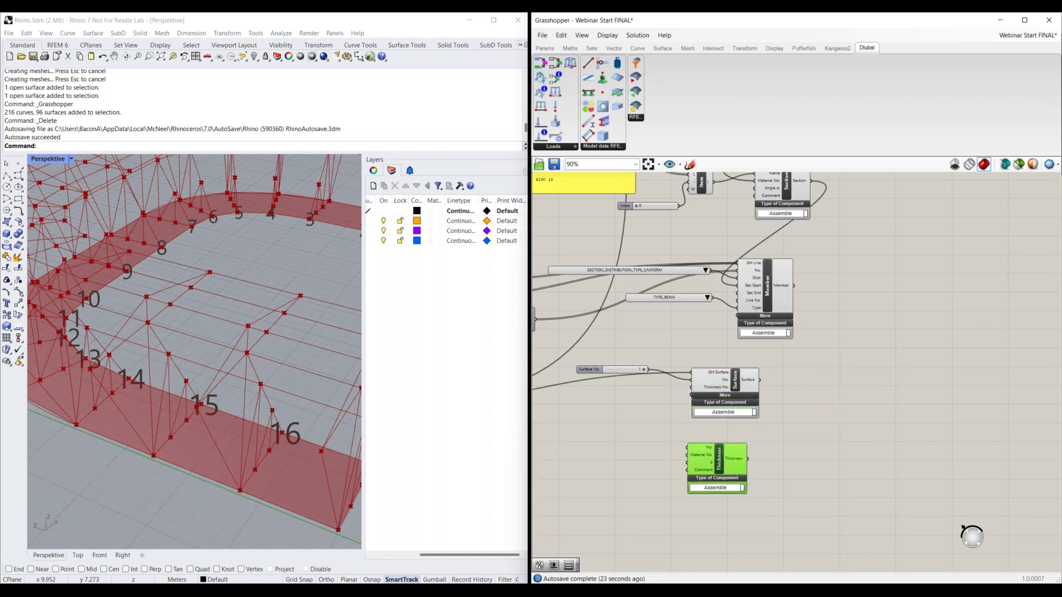
pyautogui.scroll(1, 667, 467)
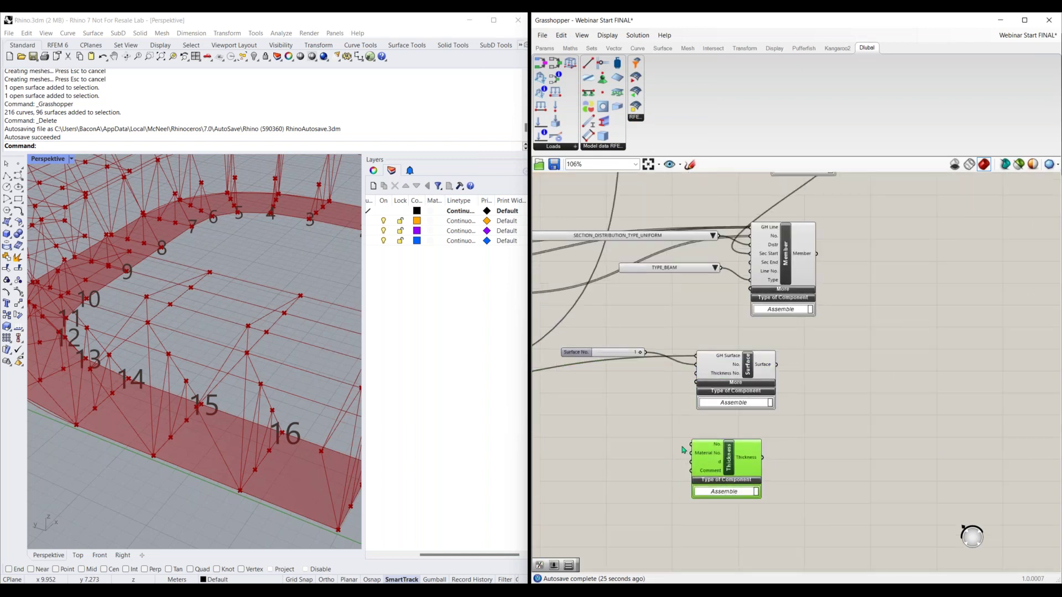
pyautogui.click(825, 413)
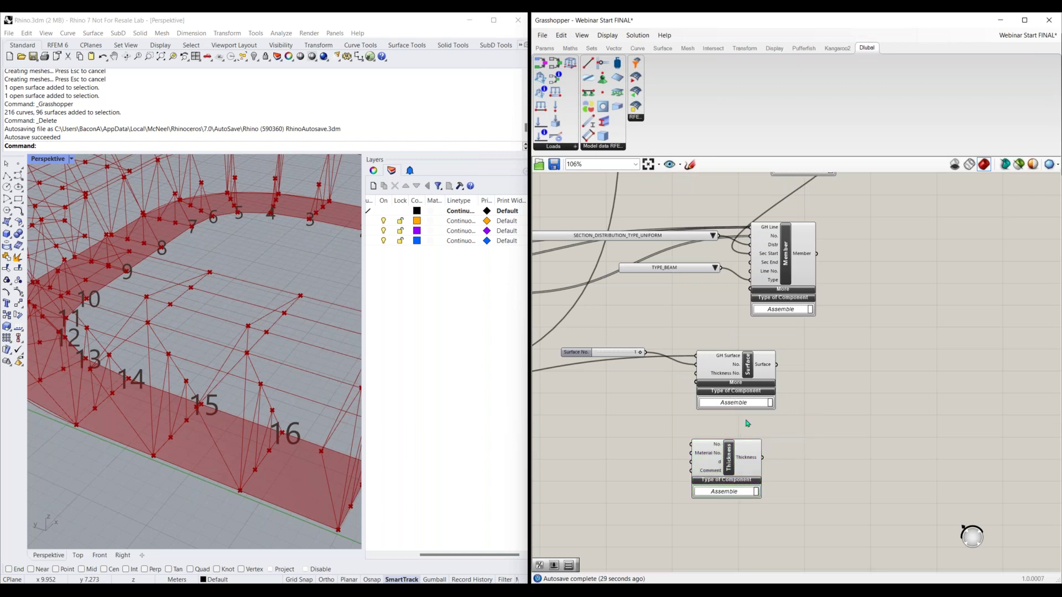
# Step: Switch to RFEM, examine the thickness and material settings for a new rectangular surface, close them, and return to Grasshopper
pyautogui.click(595, 584)
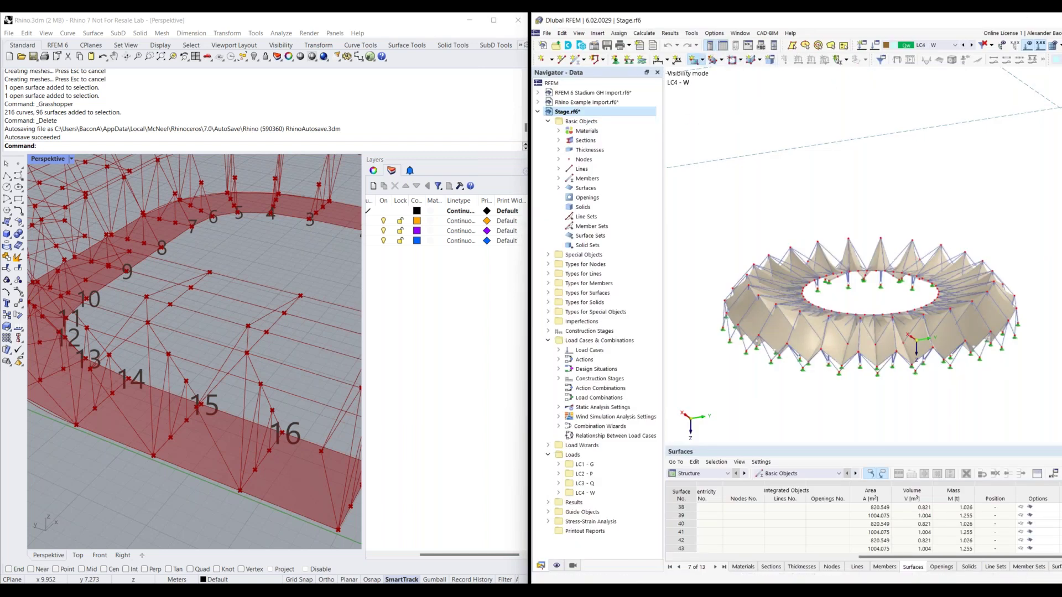
pyautogui.click(694, 59)
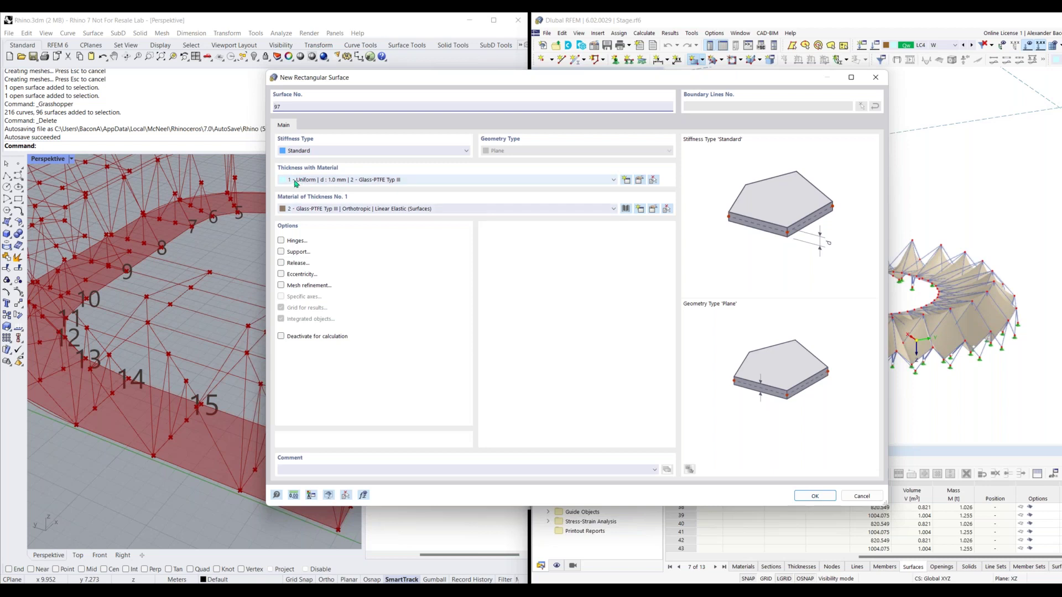
pyautogui.click(875, 77)
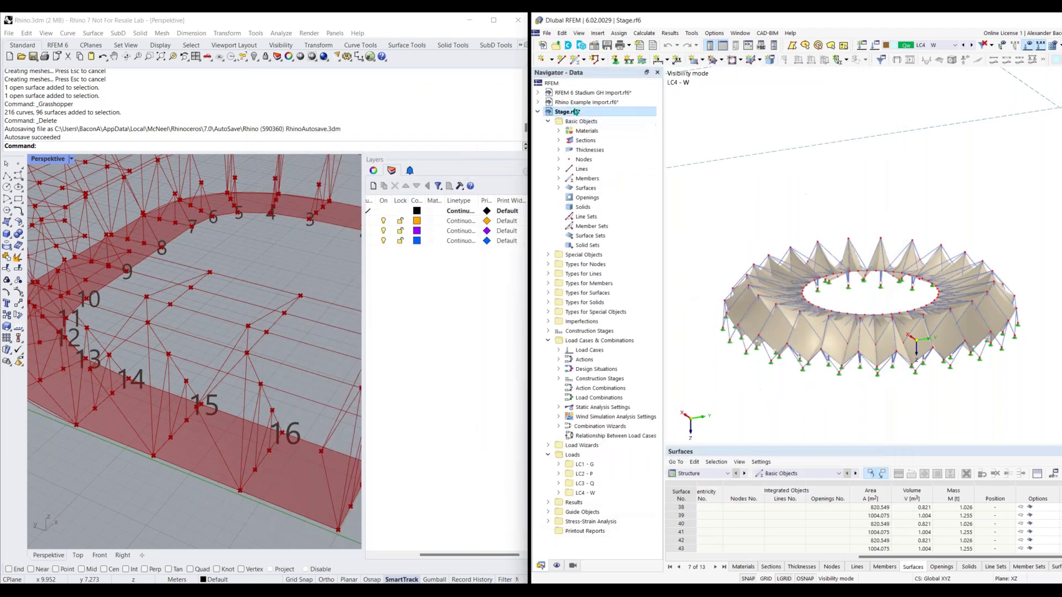
pyautogui.click(583, 95)
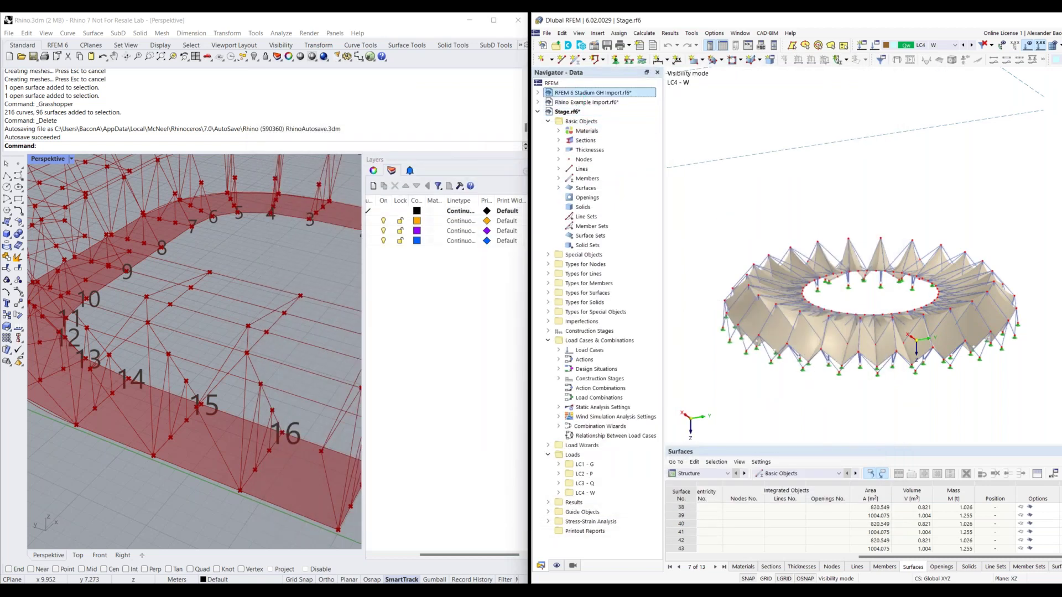
pyautogui.hotkey('alt', 'Tab')
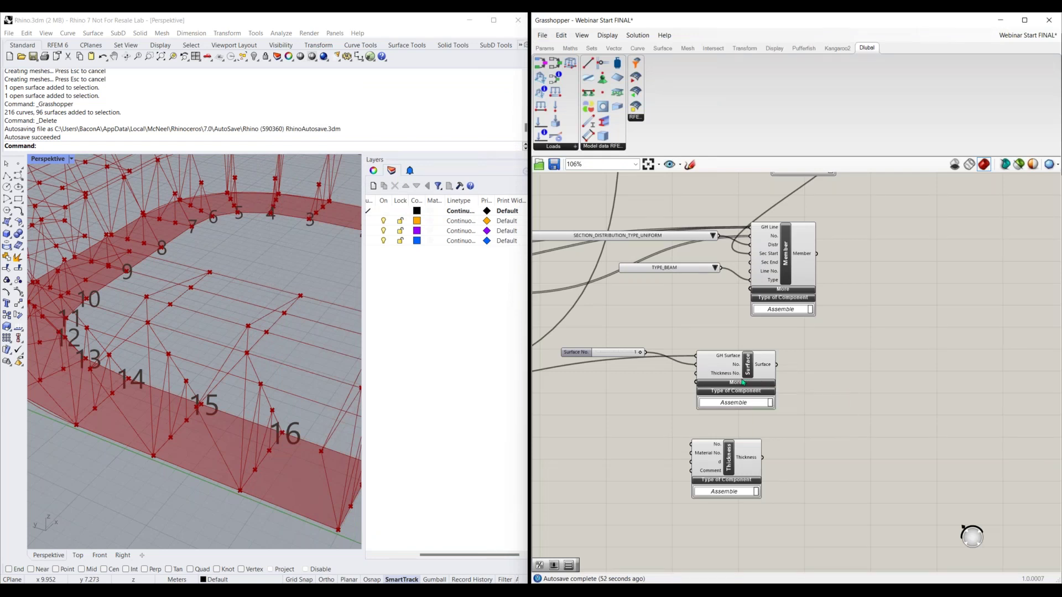
# Step: Add a number slider set to 1, connect it to the Thickness component's No. input, and place it beside the component
pyautogui.doubleClick(636, 451)
pyautogui.write('1')
pyautogui.click(640, 437)
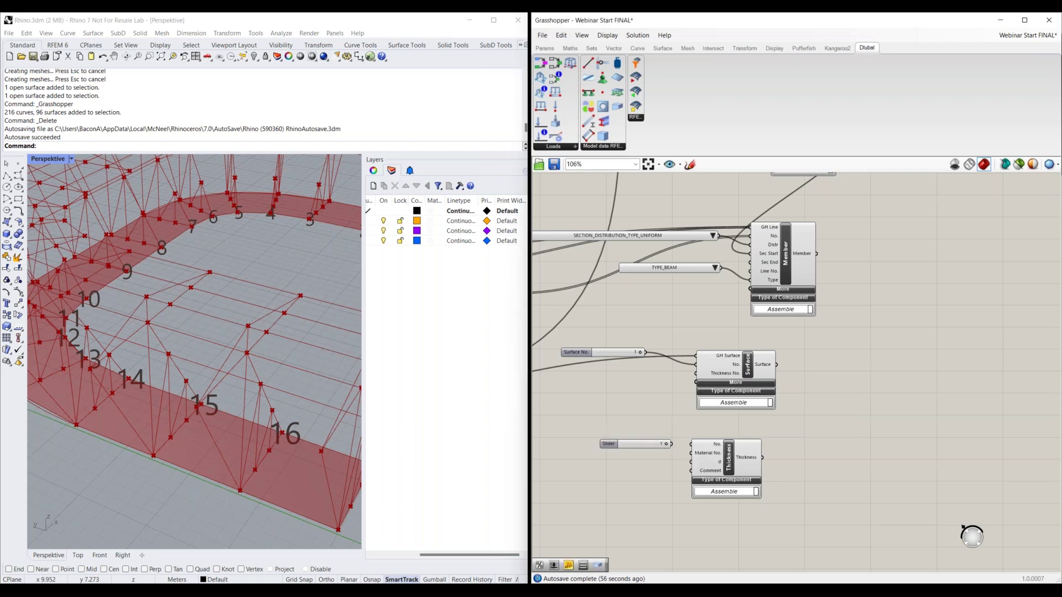
pyautogui.moveTo(673, 445); pyautogui.dragTo(690, 444)
pyautogui.moveTo(624, 445); pyautogui.dragTo(600, 437)
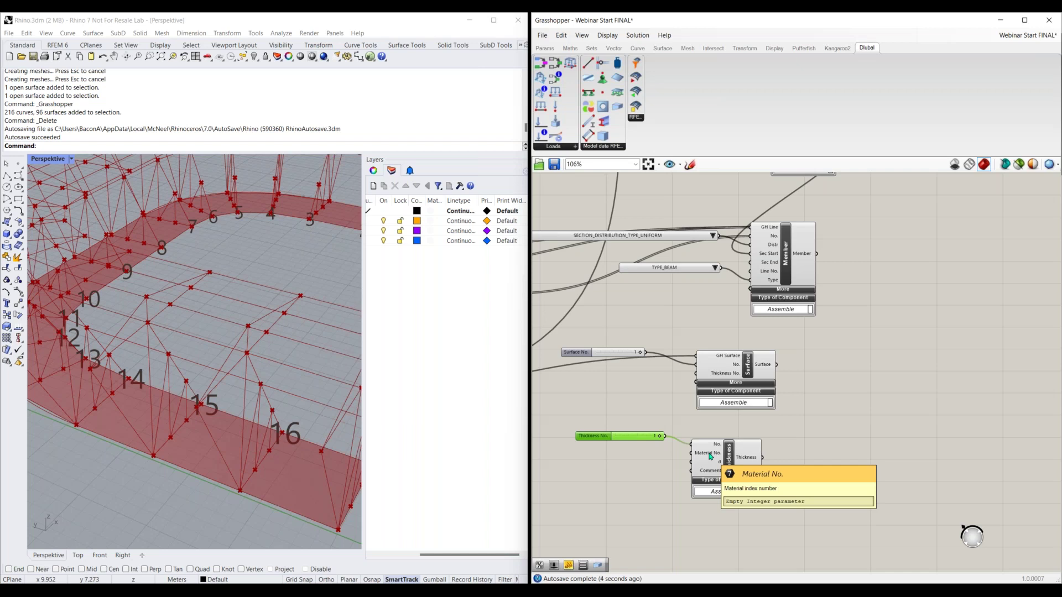
# Step: Connect the Material component's output to the Thickness component's Material No. input
pyautogui.scroll(-3, 688, 318)
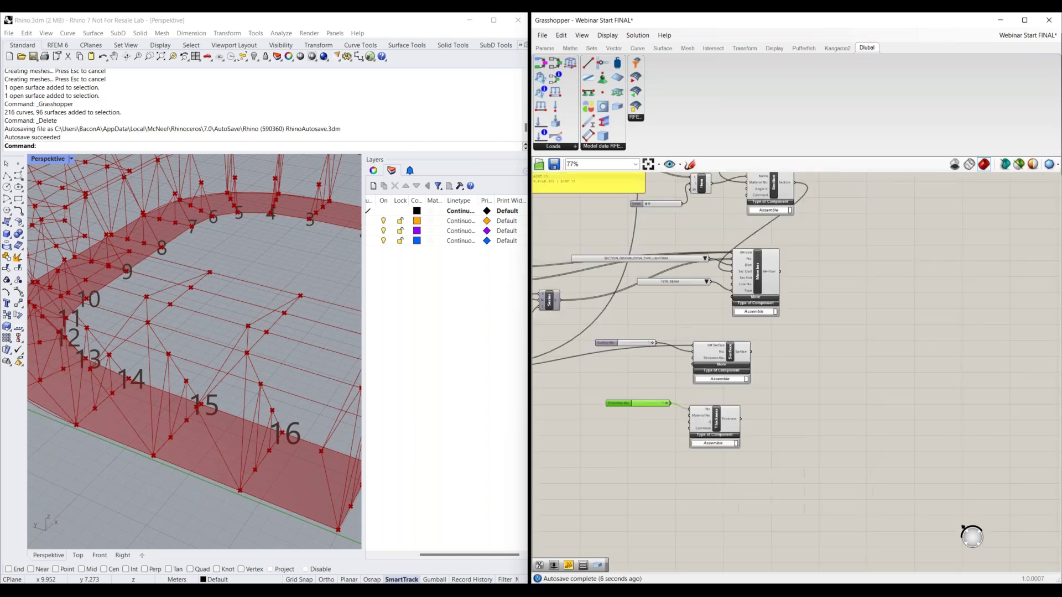
pyautogui.moveTo(795, 235); pyautogui.dragTo(772, 200, button='right')
pyautogui.moveTo(769, 193); pyautogui.dragTo(650, 529)
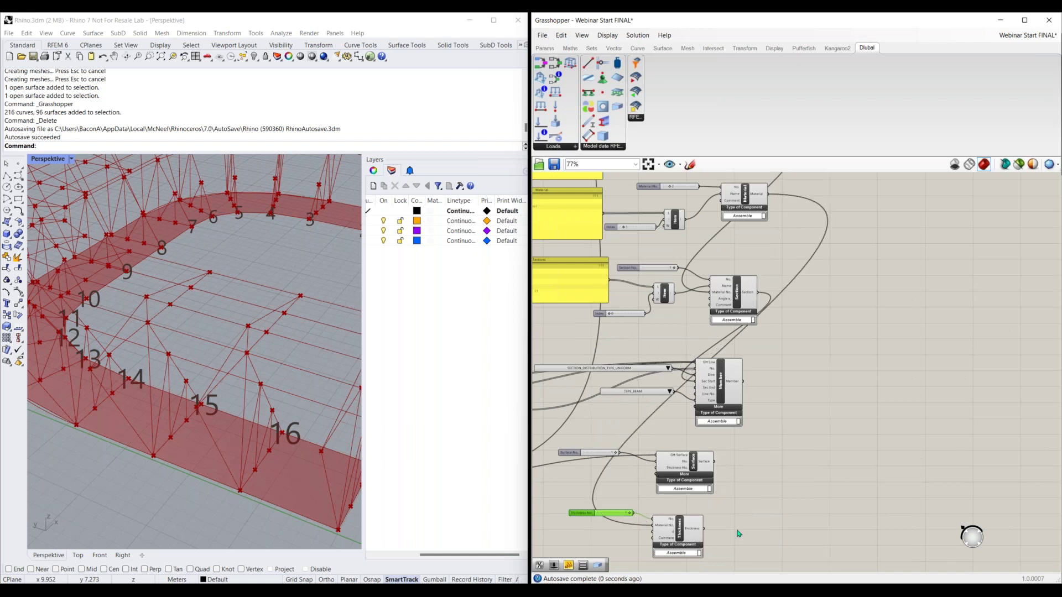
# Step: Switch the canvas display so components show icons instead of names
pyautogui.scroll(5, 648, 527)
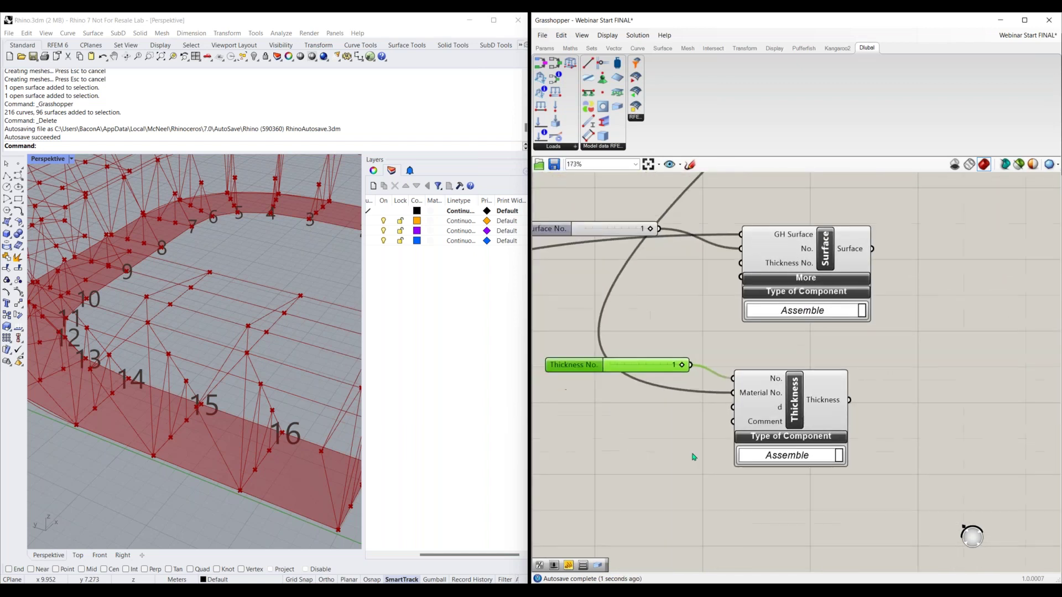
pyautogui.click(608, 36)
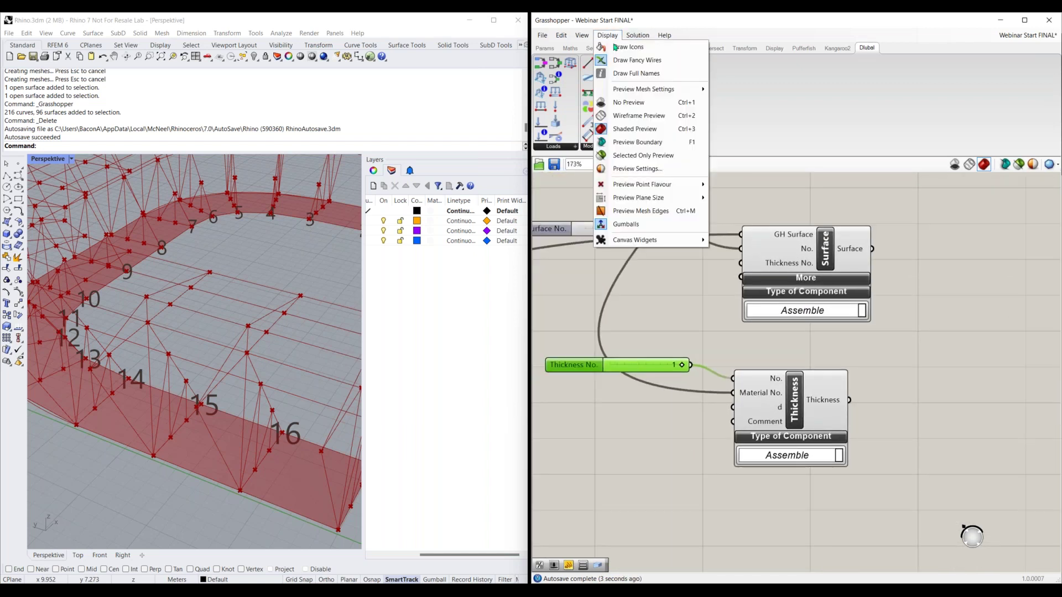
pyautogui.click(619, 61)
pyautogui.scroll(-1, 802, 491)
pyautogui.moveTo(804, 492); pyautogui.dragTo(803, 476, button='right')
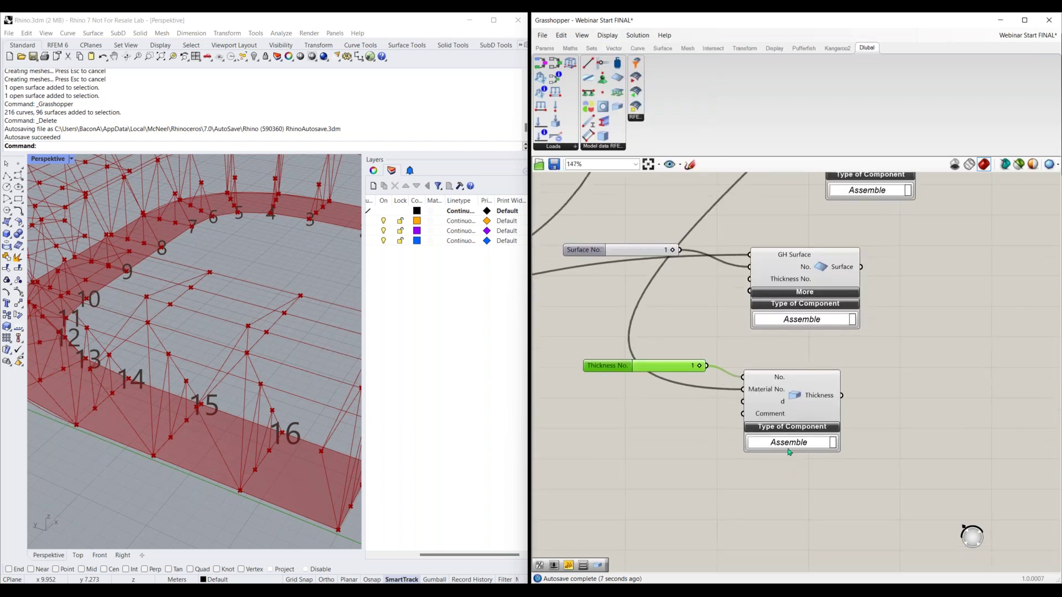
# Step: Reposition the Thickness component and its Thickness No. slider to make room for the remaining inputs
pyautogui.moveTo(817, 410); pyautogui.dragTo(850, 408)
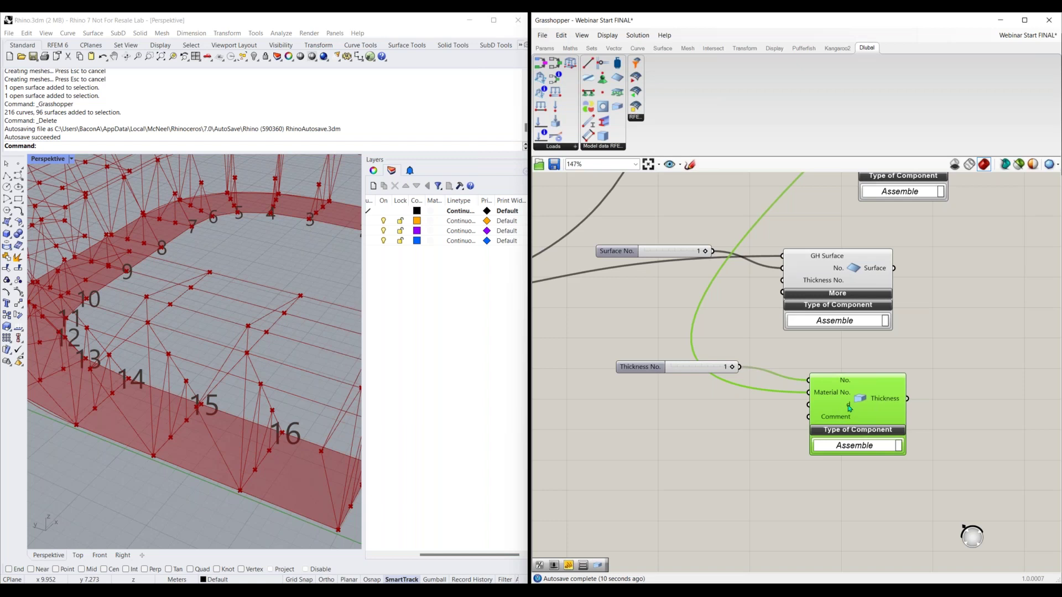
pyautogui.moveTo(744, 385); pyautogui.dragTo(695, 383, button='right')
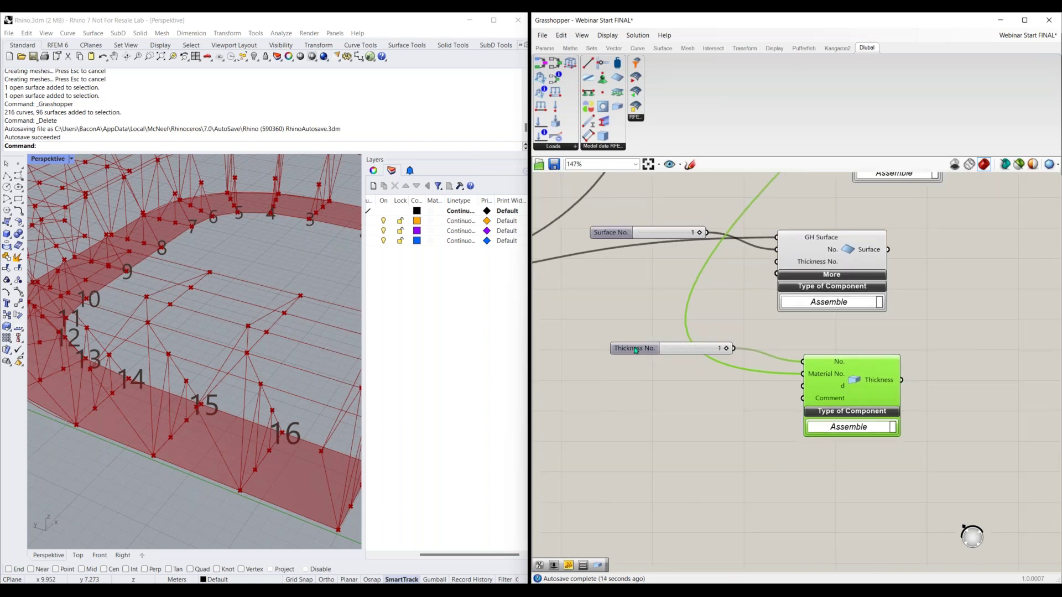
pyautogui.moveTo(635, 349); pyautogui.dragTo(633, 336)
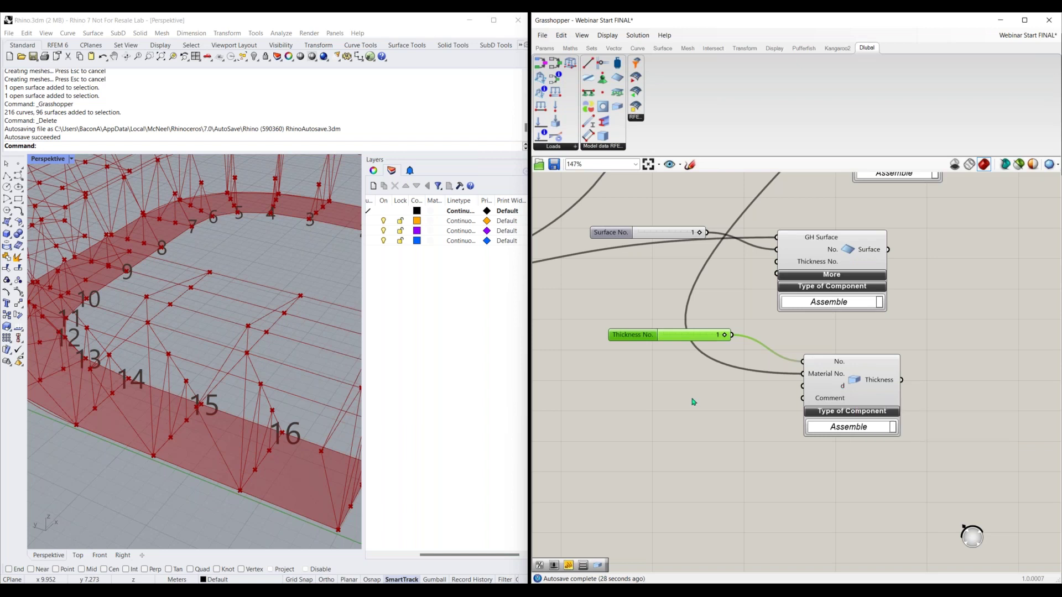
pyautogui.scroll(-2, 762, 438)
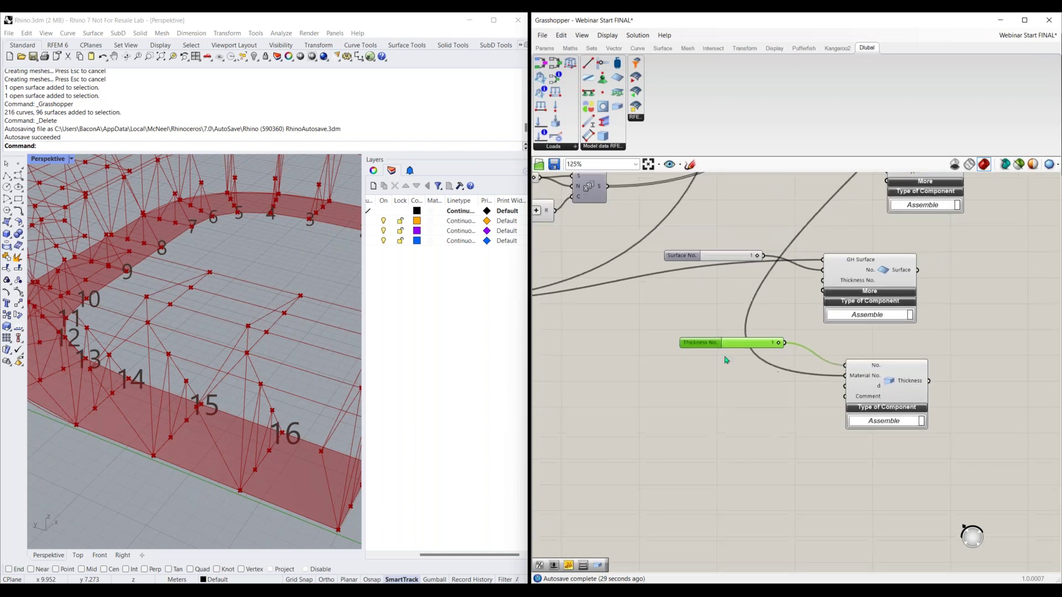
pyautogui.moveTo(705, 346); pyautogui.dragTo(731, 344)
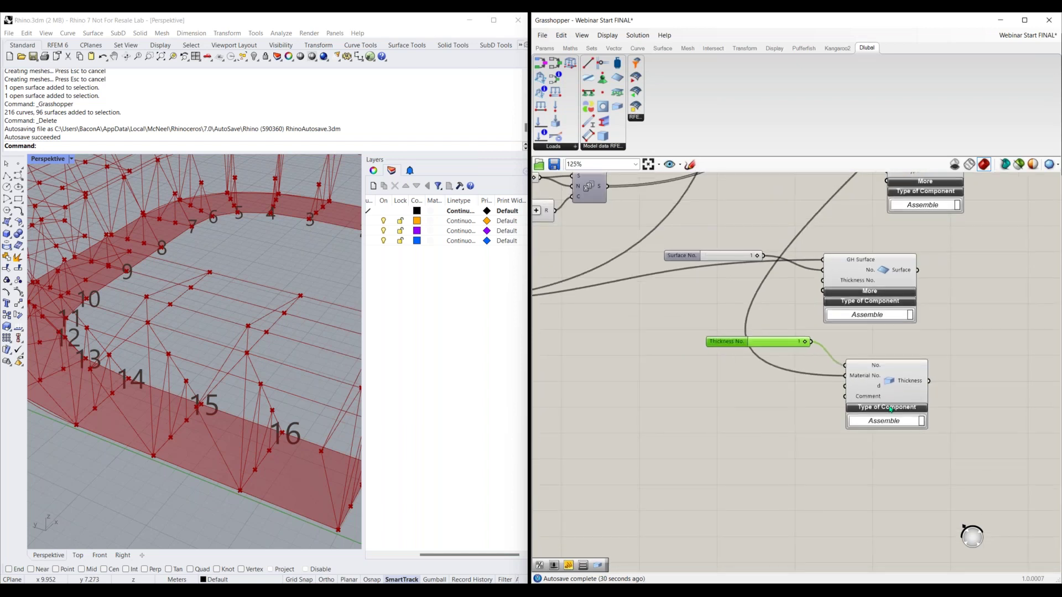
# Step: Add a Division component beside the Thickness component and switch the canvas display so components show names instead of icons
pyautogui.doubleClick(709, 410)
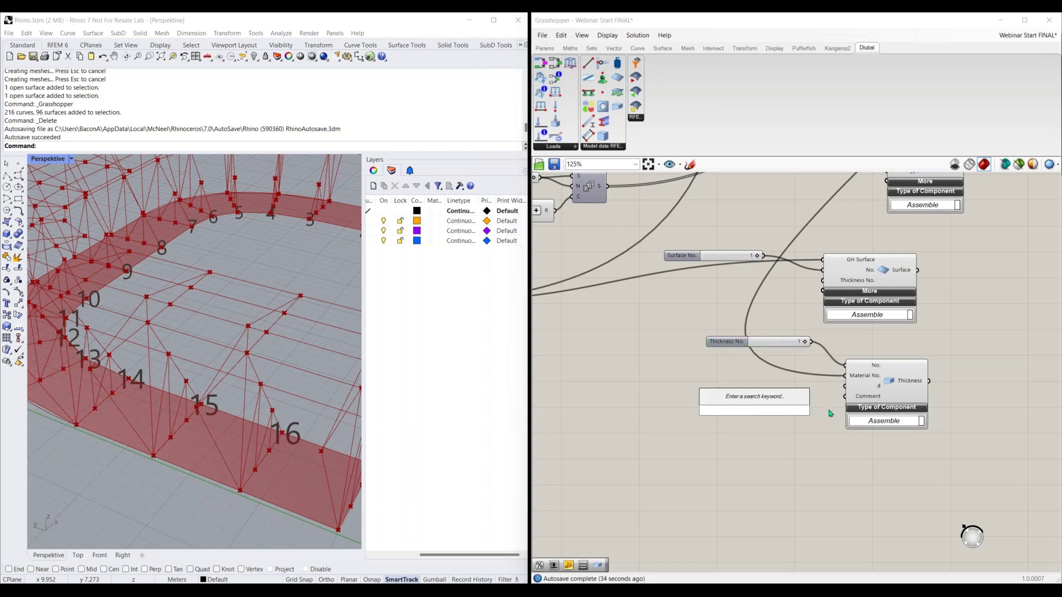
pyautogui.write('div')
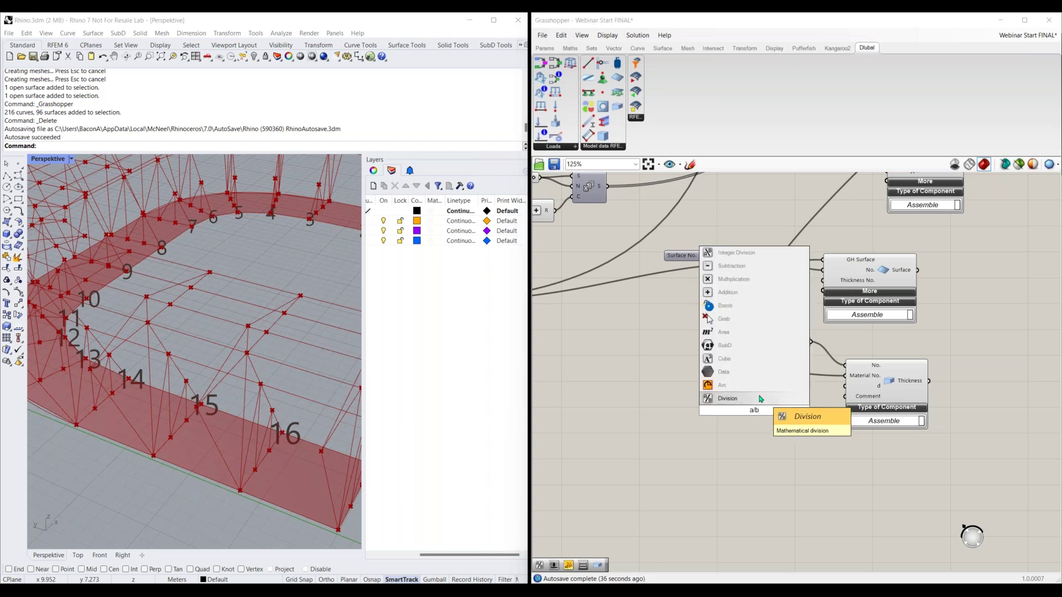
pyautogui.click(765, 398)
pyautogui.click(607, 35)
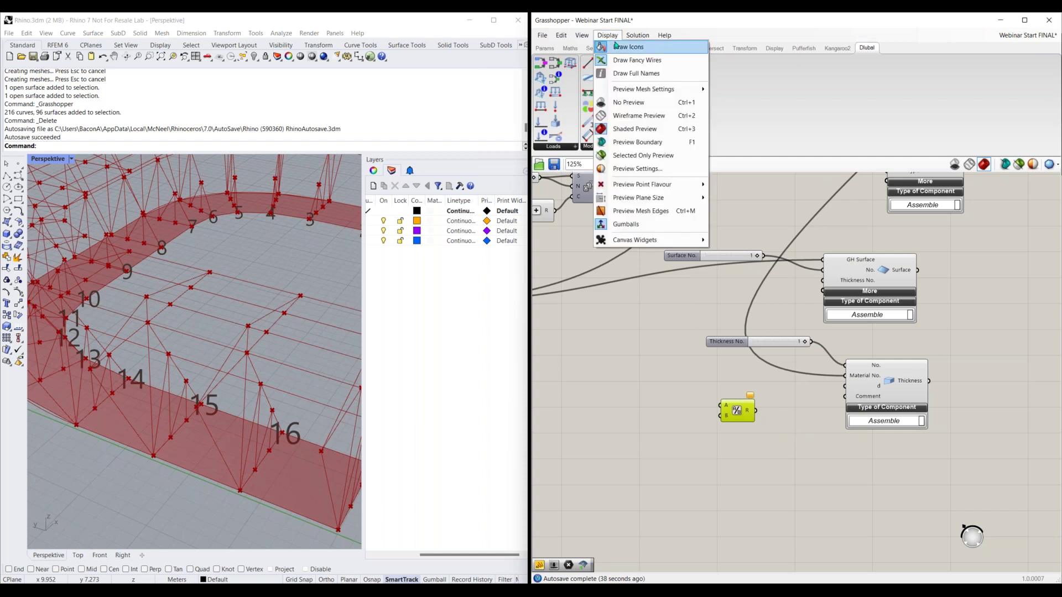
pyautogui.click(619, 46)
# Step: Rename the Division component to "Inches to Meters"
pyautogui.rightClick(736, 413)
pyautogui.moveTo(770, 419); pyautogui.dragTo(752, 419)
pyautogui.press('BackSpace')
pyautogui.write('Inches ')
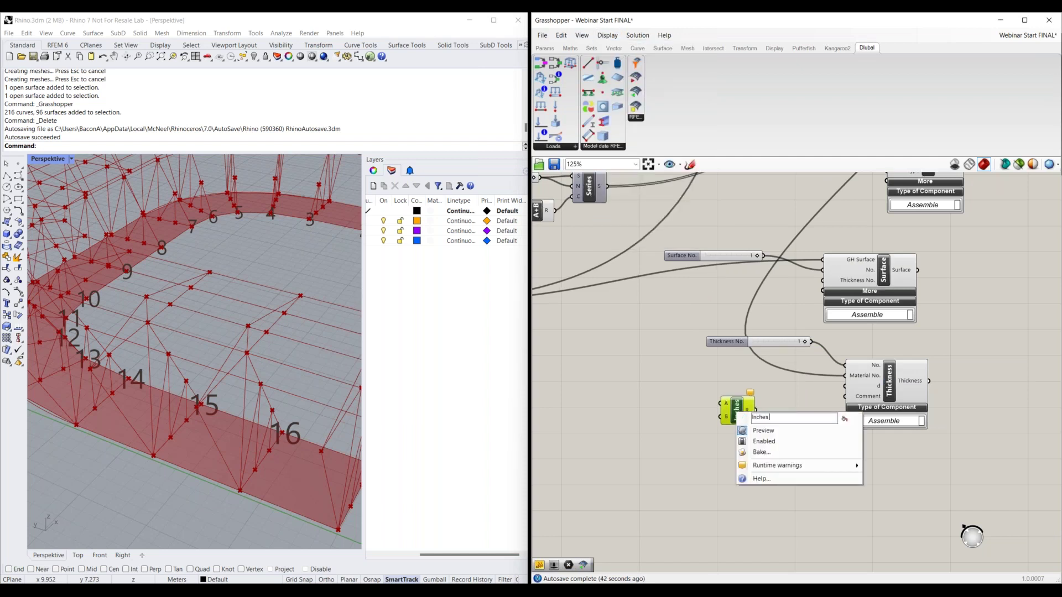
pyautogui.write('to Metre')
pyautogui.press('BackSpace')
pyautogui.press('BackSpace')
pyautogui.write('rs')
pyautogui.press('Return')
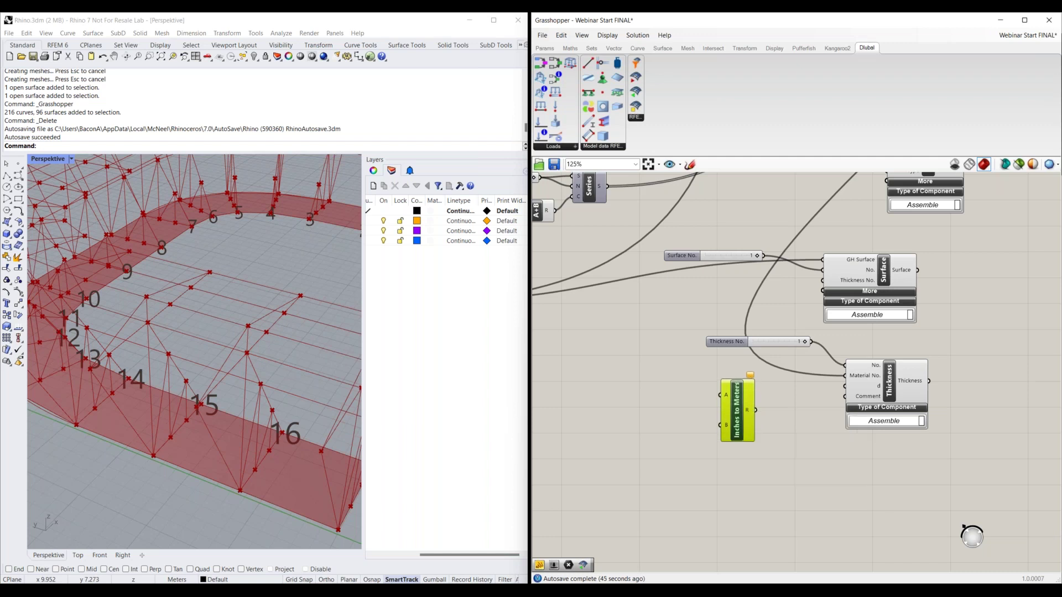
pyautogui.click(694, 438)
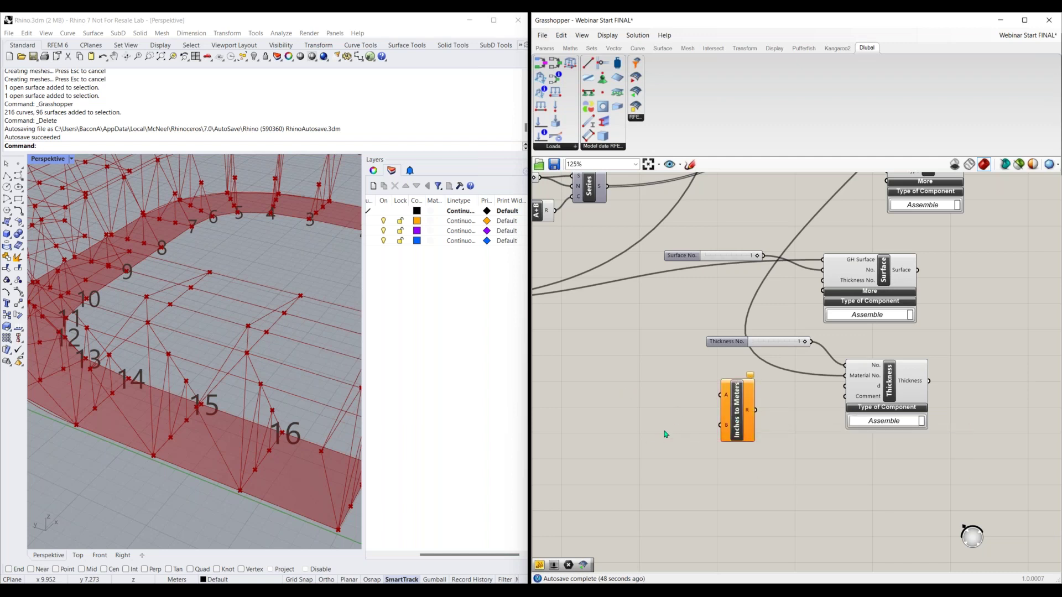
# Step: Add a panel containing 39.37 and connect it to the B input of the Inches to Meters component
pyautogui.doubleClick(666, 434)
pyautogui.write('"')
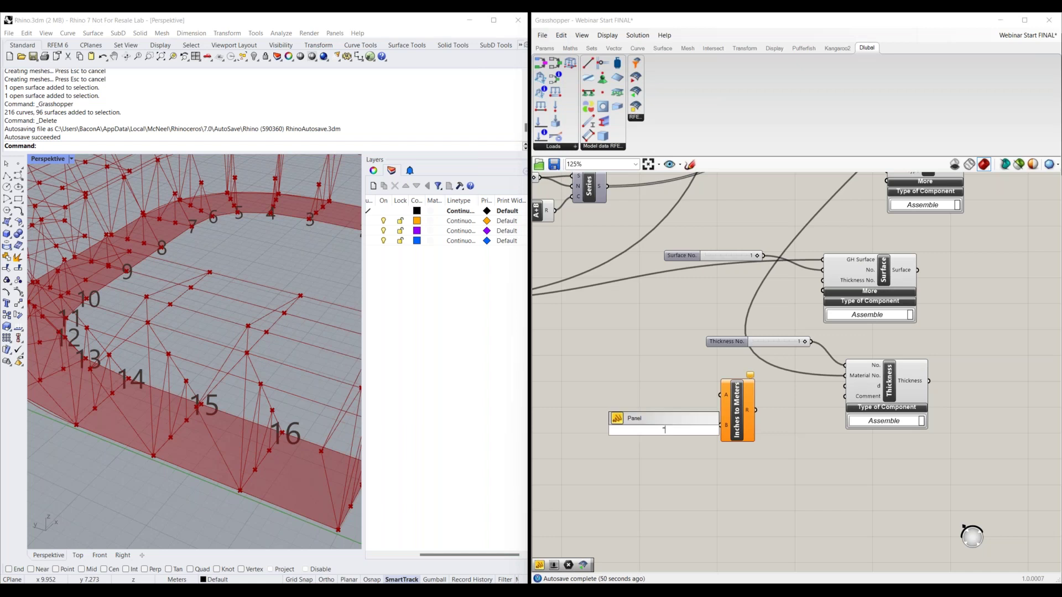
pyautogui.write('39.37')
pyautogui.press('Return')
pyautogui.moveTo(679, 430); pyautogui.dragTo(719, 425)
# Step: Add a number slider set to 8 for the Inches to Meters component's A input, and connect its result to the Thickness component's d input
pyautogui.doubleClick(648, 391)
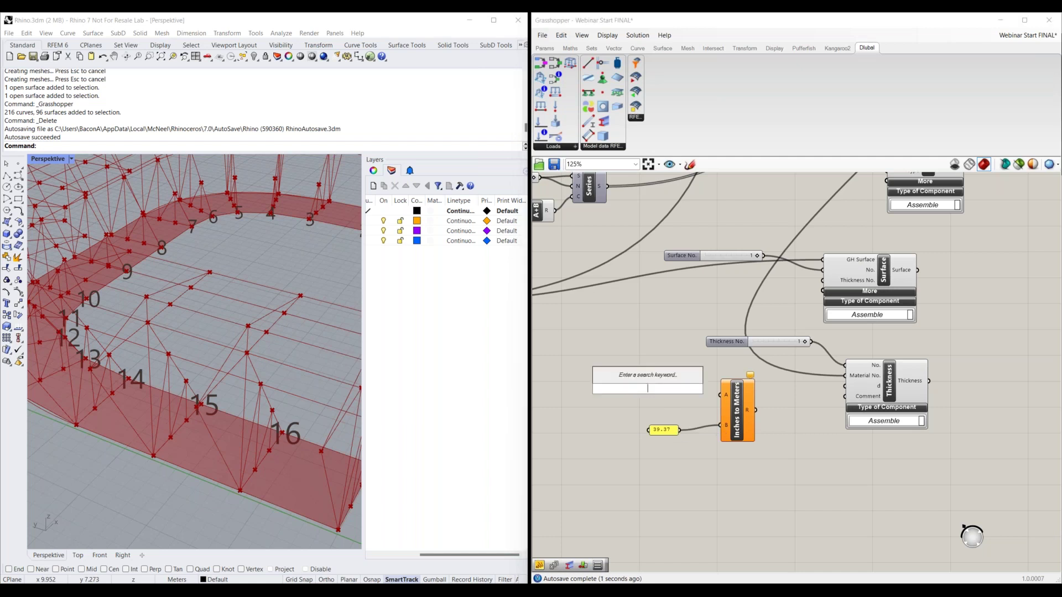
pyautogui.write('10')
pyautogui.press('Return')
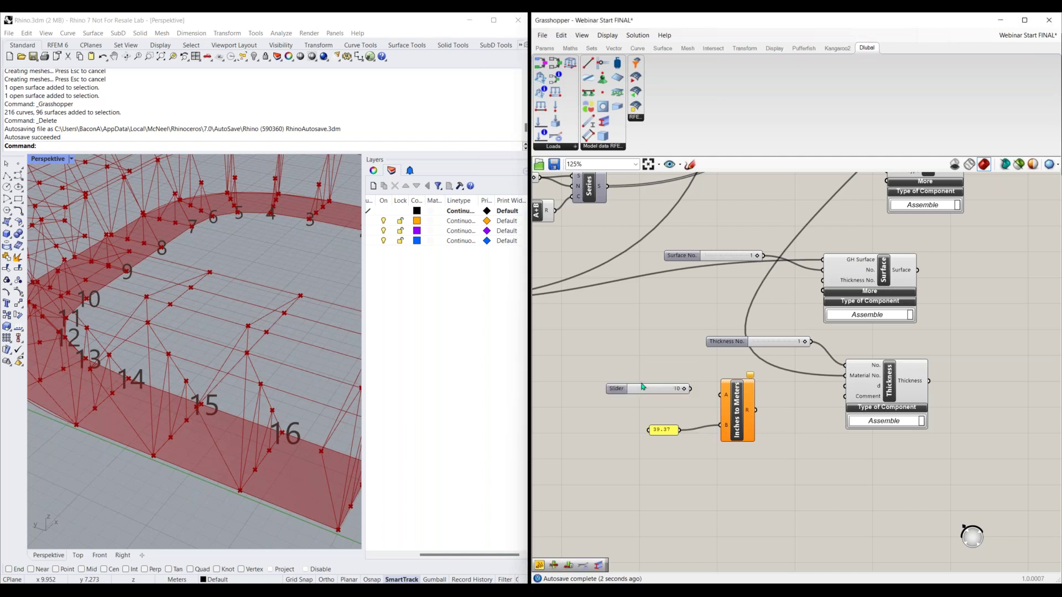
pyautogui.moveTo(612, 389); pyautogui.dragTo(598, 385)
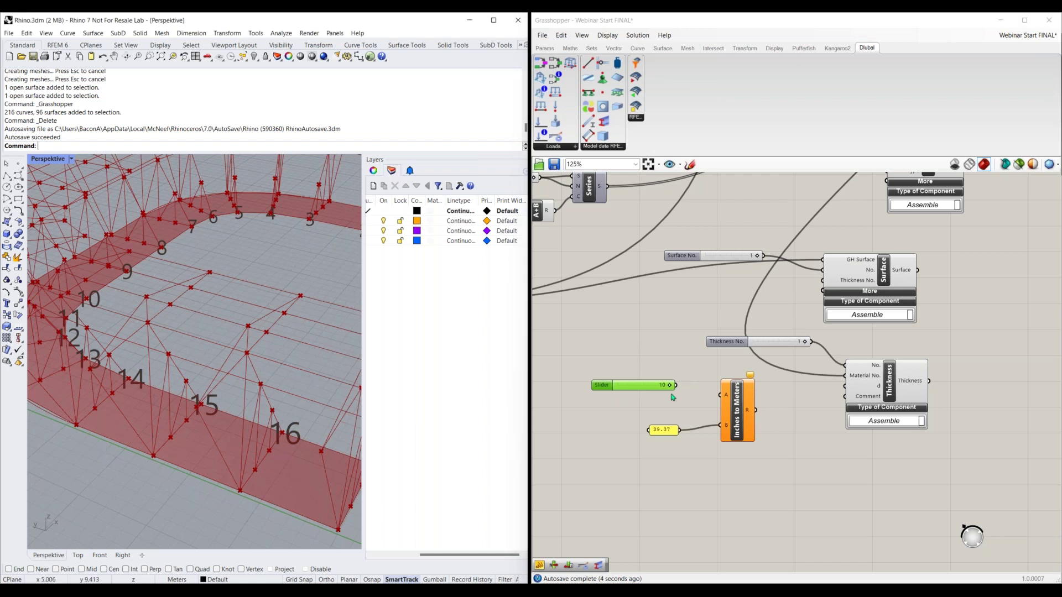
pyautogui.moveTo(676, 385)
pyautogui.mouseDown()
pyautogui.moveTo(719, 394)
pyautogui.moveTo(658, 386)
pyautogui.mouseUp()
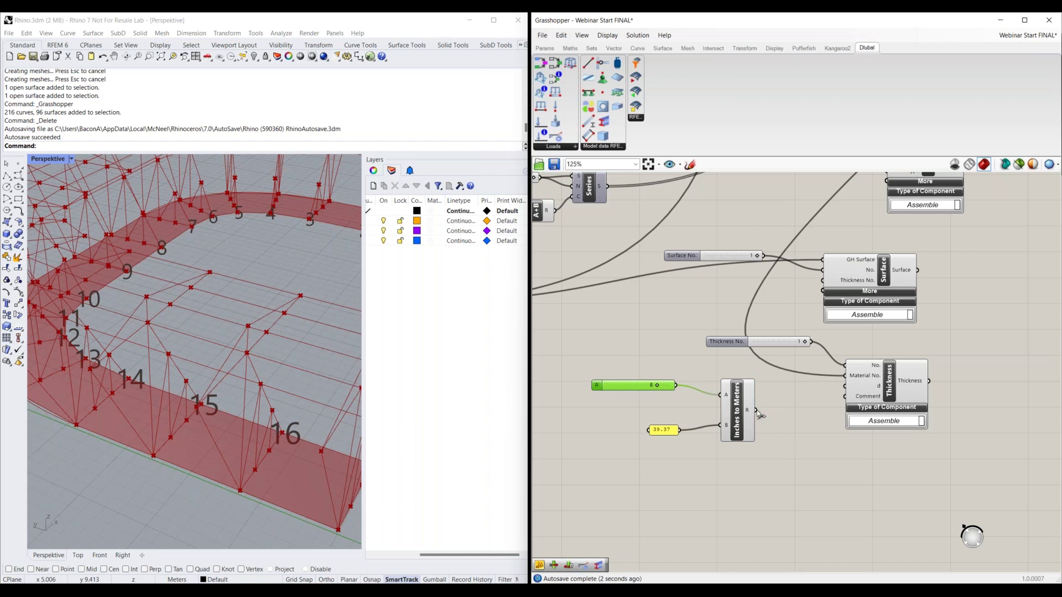
pyautogui.moveTo(844, 386); pyautogui.dragTo(755, 409)
pyautogui.click(770, 376)
pyautogui.moveTo(773, 362); pyautogui.dragTo(575, 481)
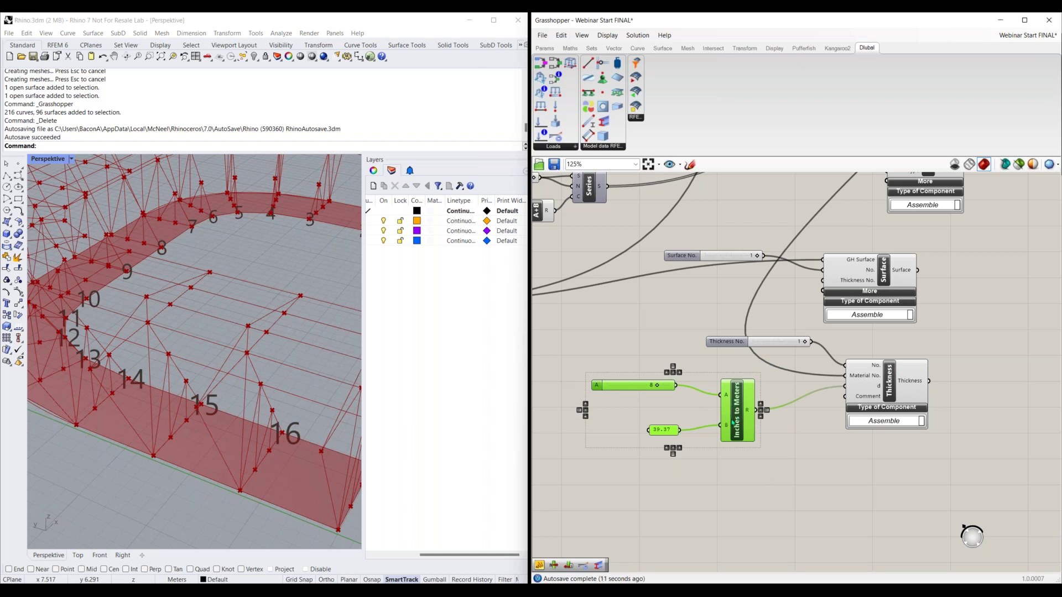
pyautogui.hotkey('ctrl', 'c')
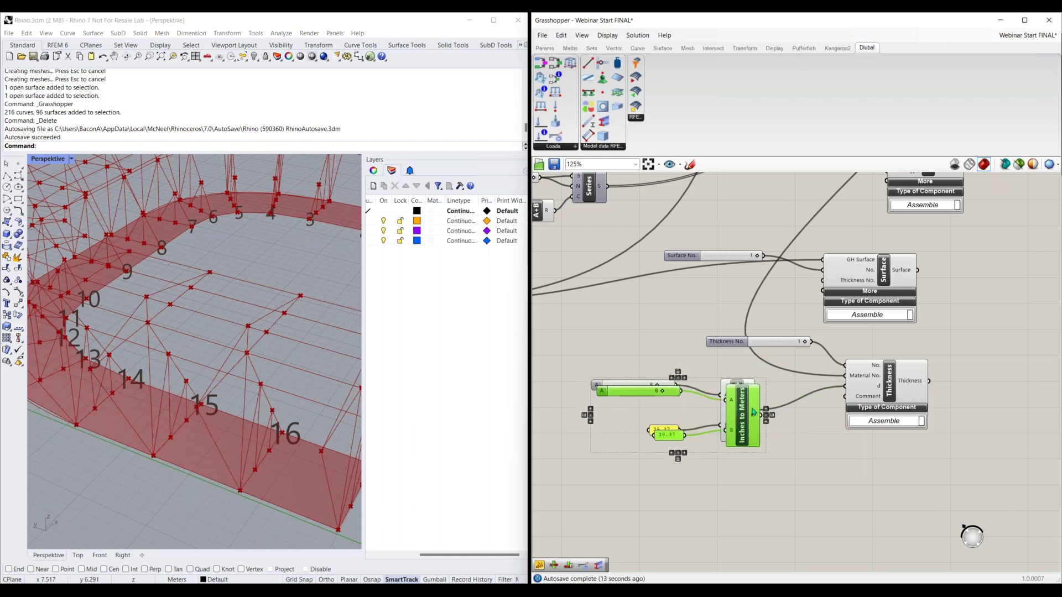
pyautogui.hotkey('ctrl', 'v')
pyautogui.moveTo(961, 481); pyautogui.dragTo(773, 491)
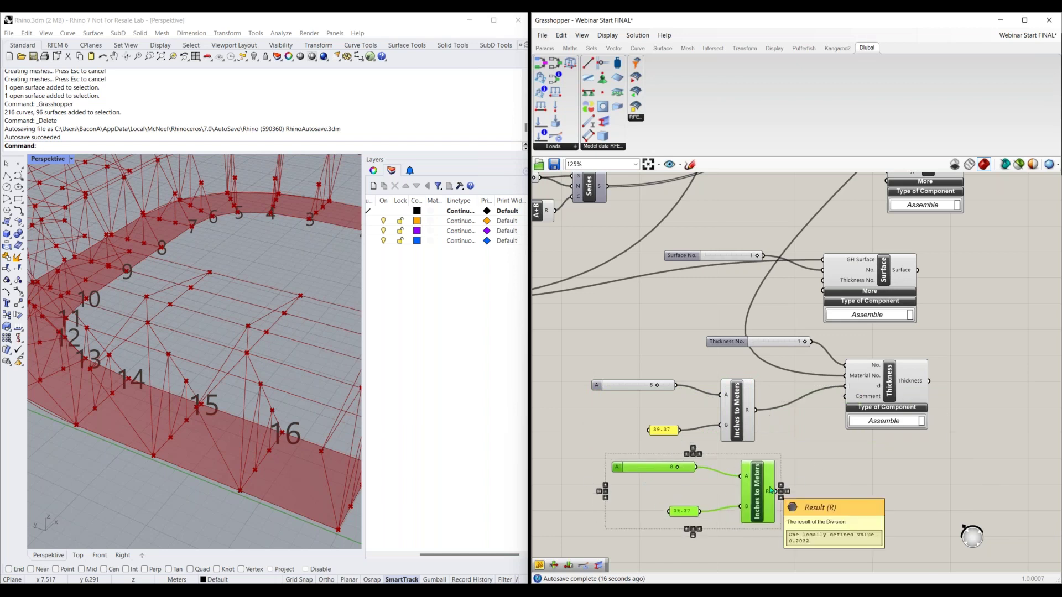
pyautogui.press('Delete')
pyautogui.moveTo(817, 468); pyautogui.dragTo(675, 487, button='right')
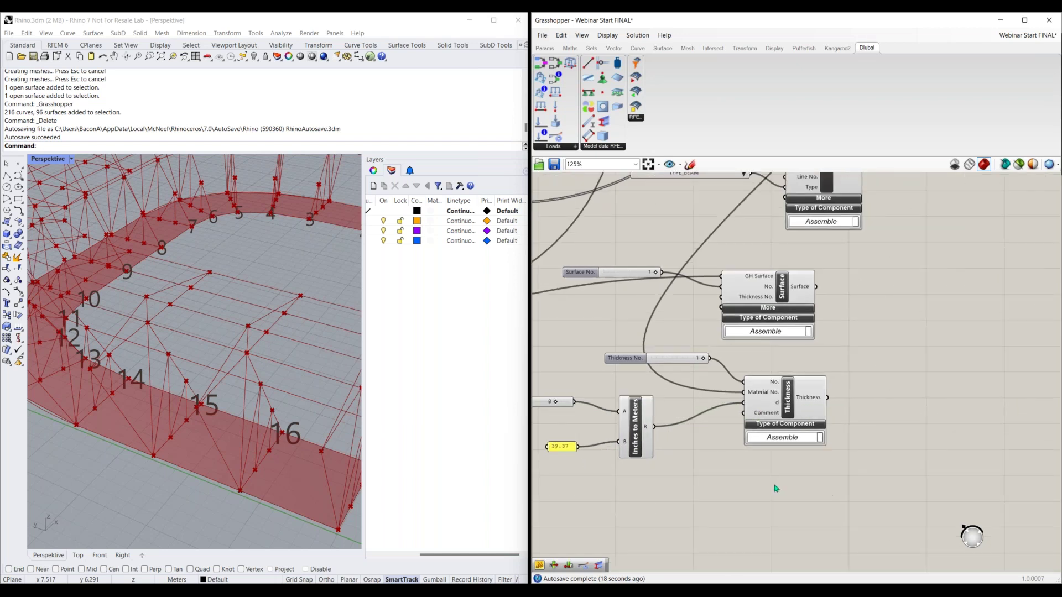
pyautogui.moveTo(775, 489); pyautogui.dragTo(765, 487, button='right')
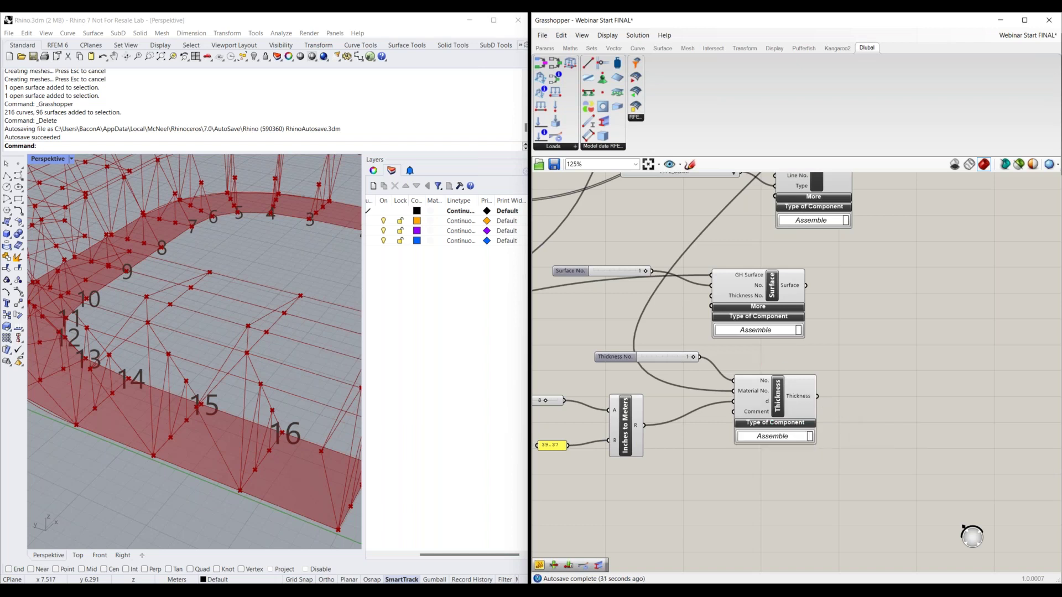
# Step: Connect the Thickness output to the Surface component's Thickness No. input and space the two components farther apart
pyautogui.moveTo(816, 396); pyautogui.dragTo(710, 296)
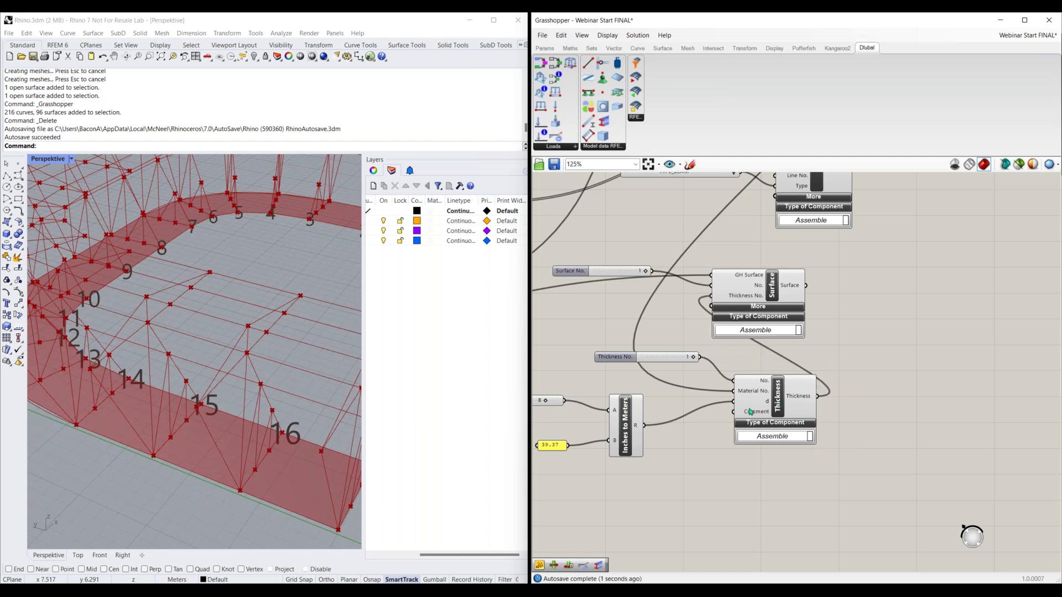
pyautogui.moveTo(800, 392); pyautogui.dragTo(762, 400)
pyautogui.moveTo(803, 299); pyautogui.dragTo(877, 299)
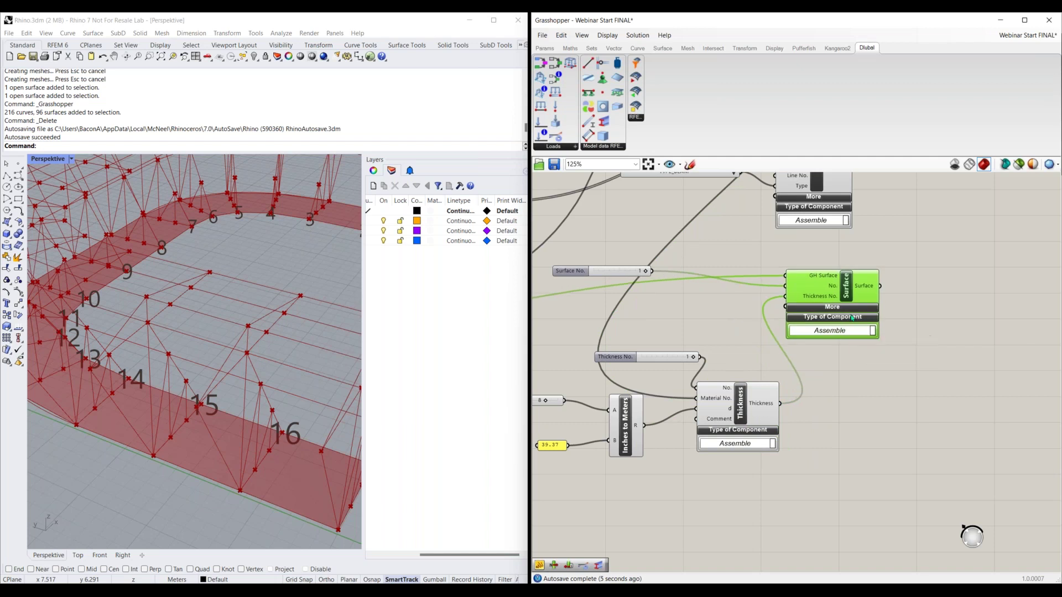
# Step: Expand the Surface component's additional optional inputs and reposition the Surface and Thickness components to tidy the layout
pyautogui.click(834, 308)
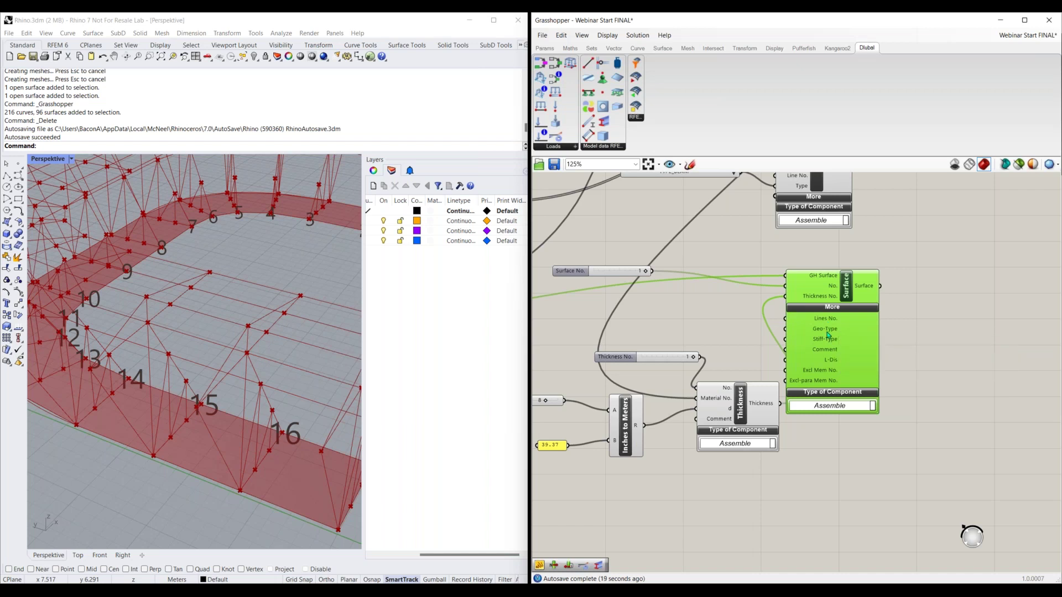
pyautogui.moveTo(827, 332)
pyautogui.moveTo(863, 337); pyautogui.dragTo(923, 313)
pyautogui.moveTo(917, 443); pyautogui.dragTo(784, 402, button='right')
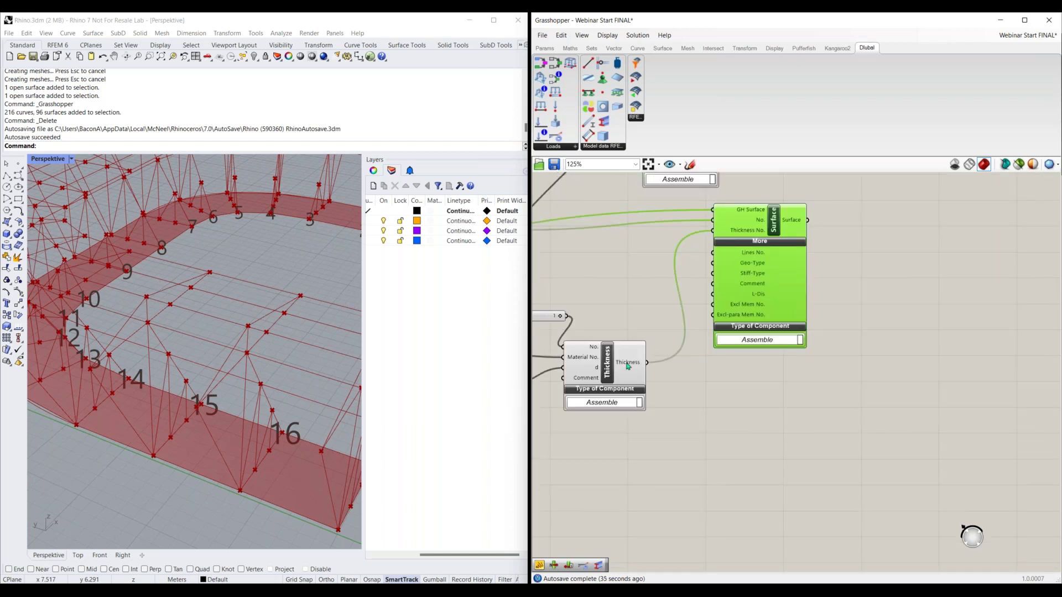
pyautogui.moveTo(627, 364); pyautogui.dragTo(614, 355)
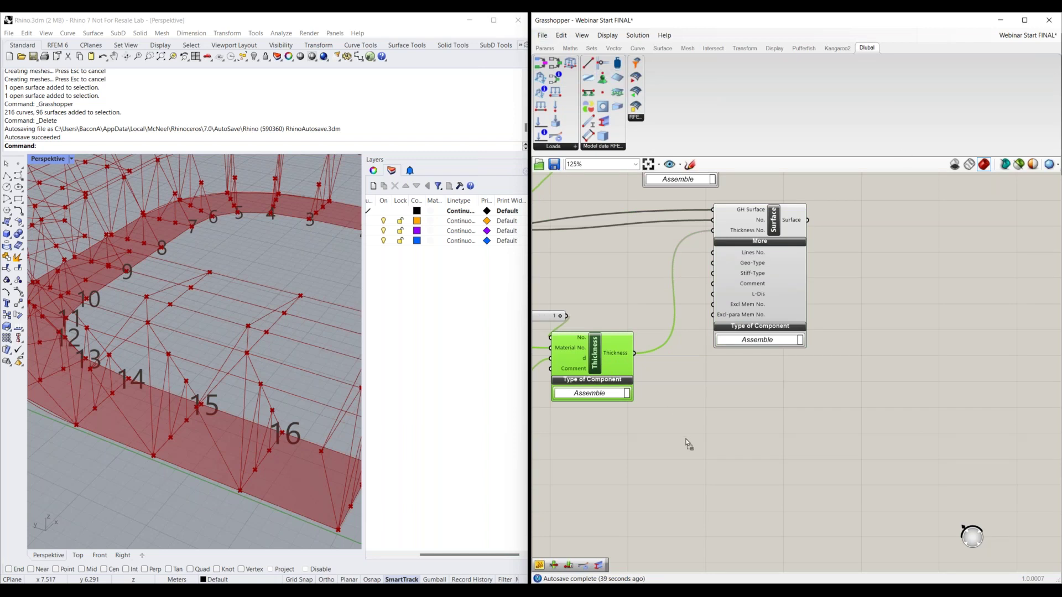
pyautogui.click(685, 439)
# Step: Add Nodal Support, Line Support and Surface Support components side by side in the empty area below the Surface component
pyautogui.click(587, 92)
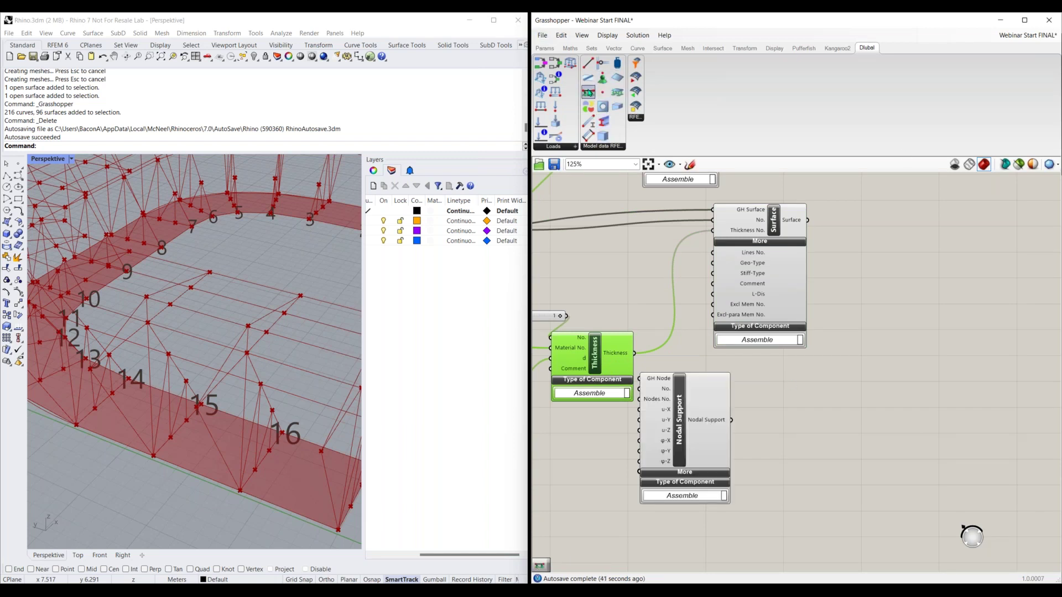
pyautogui.click(778, 427)
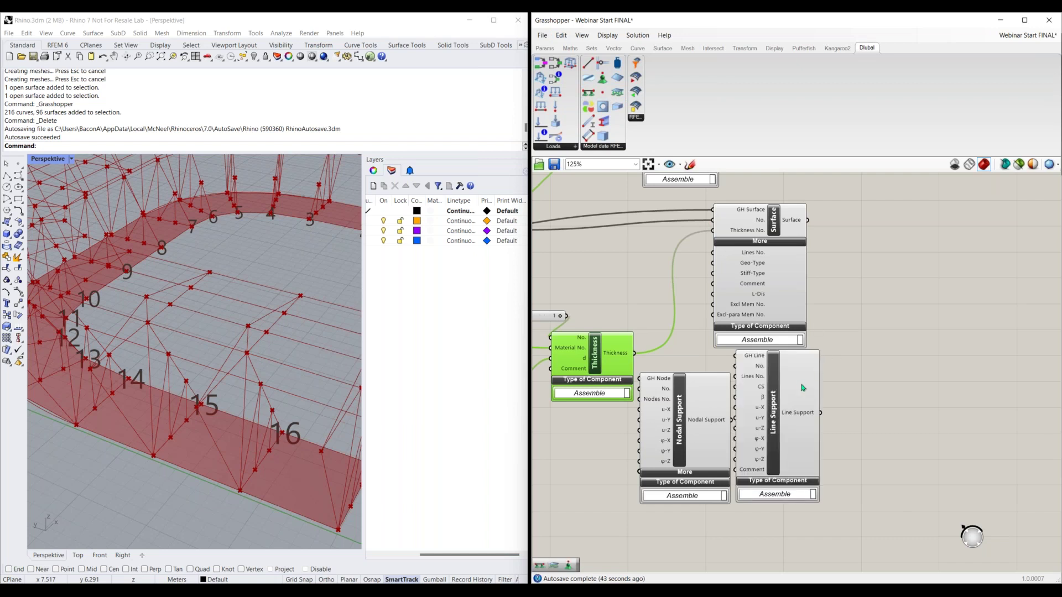
pyautogui.moveTo(802, 385); pyautogui.dragTo(809, 405)
pyautogui.click(603, 34)
pyautogui.click(618, 95)
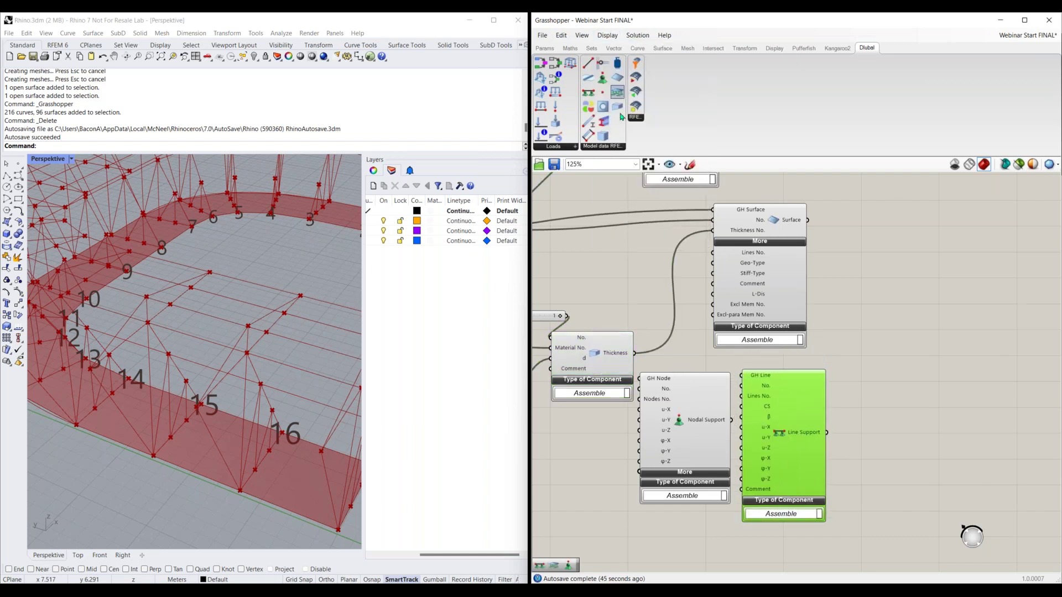
pyautogui.moveTo(619, 95); pyautogui.dragTo(899, 442)
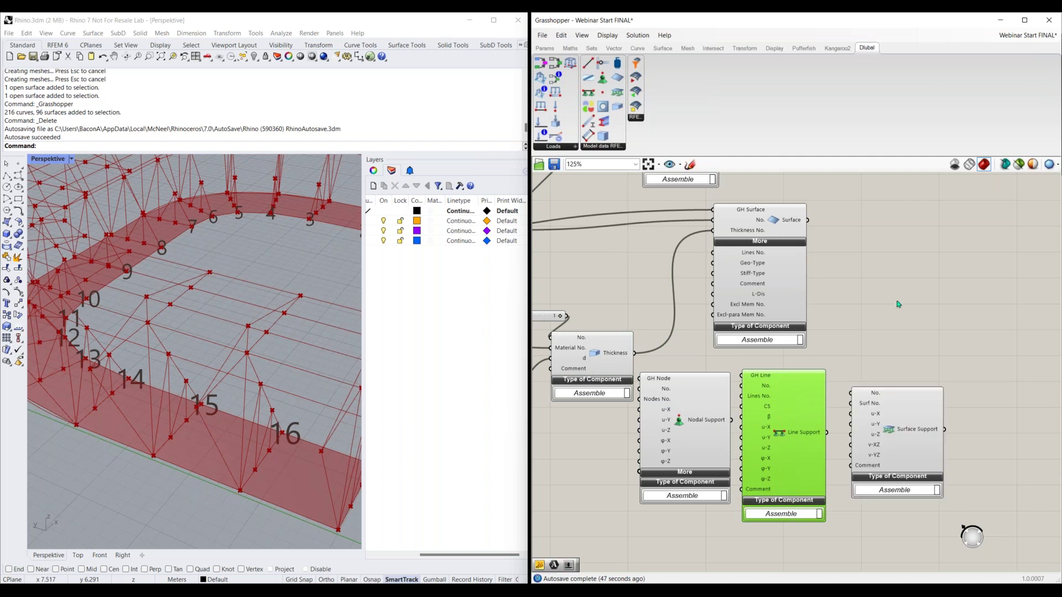
pyautogui.click(889, 339)
pyautogui.scroll(3, 891, 522)
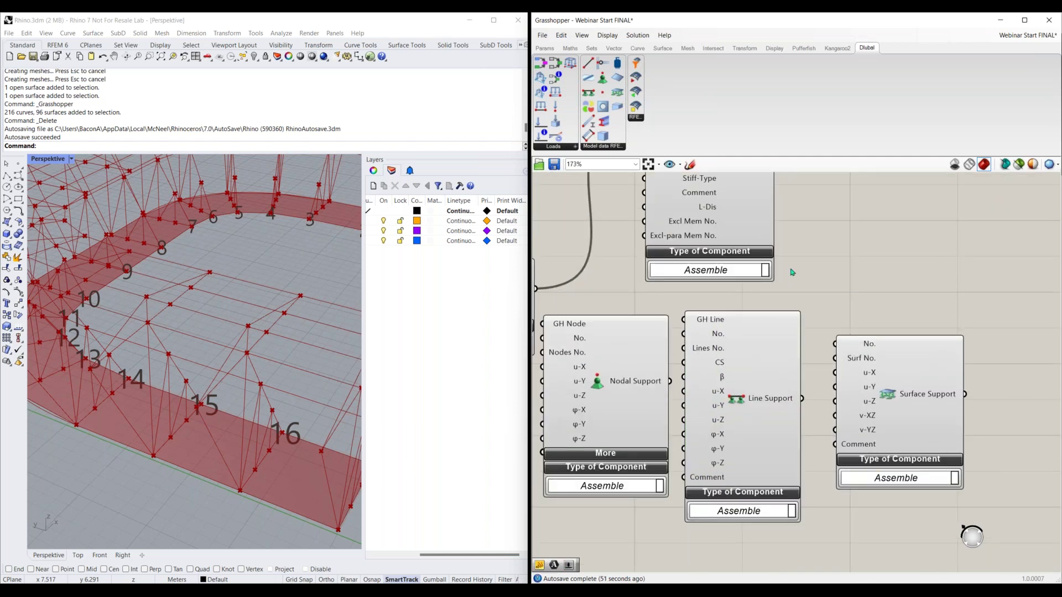
# Step: Expand the Nodal Support component's additional inputs and examine the optional parameters, such as the angles and Di-Node
pyautogui.moveTo(599, 418); pyautogui.dragTo(626, 400, button='right')
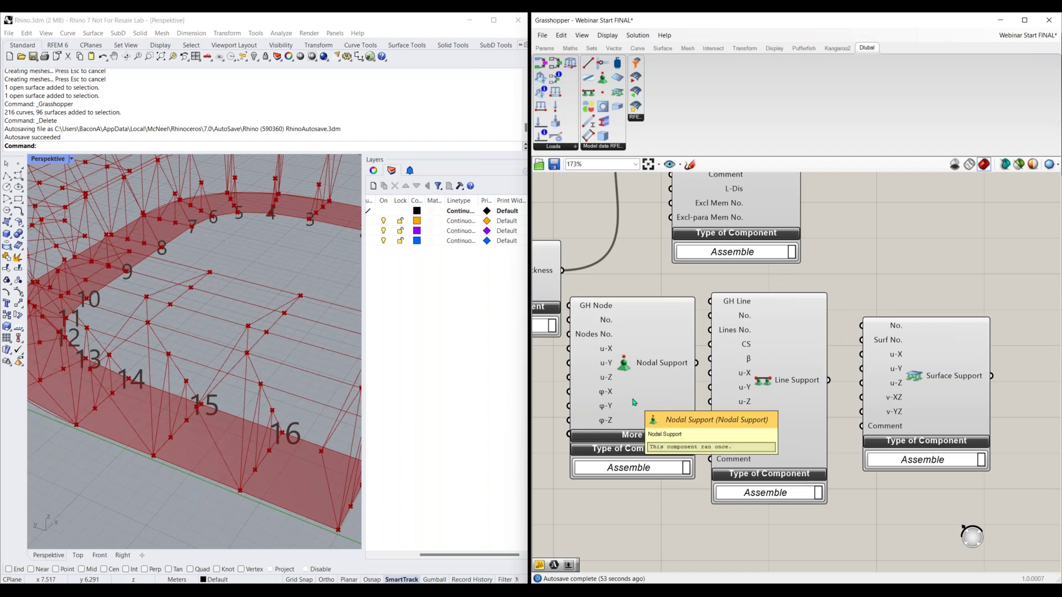
pyautogui.moveTo(636, 442); pyautogui.dragTo(669, 377, button='right')
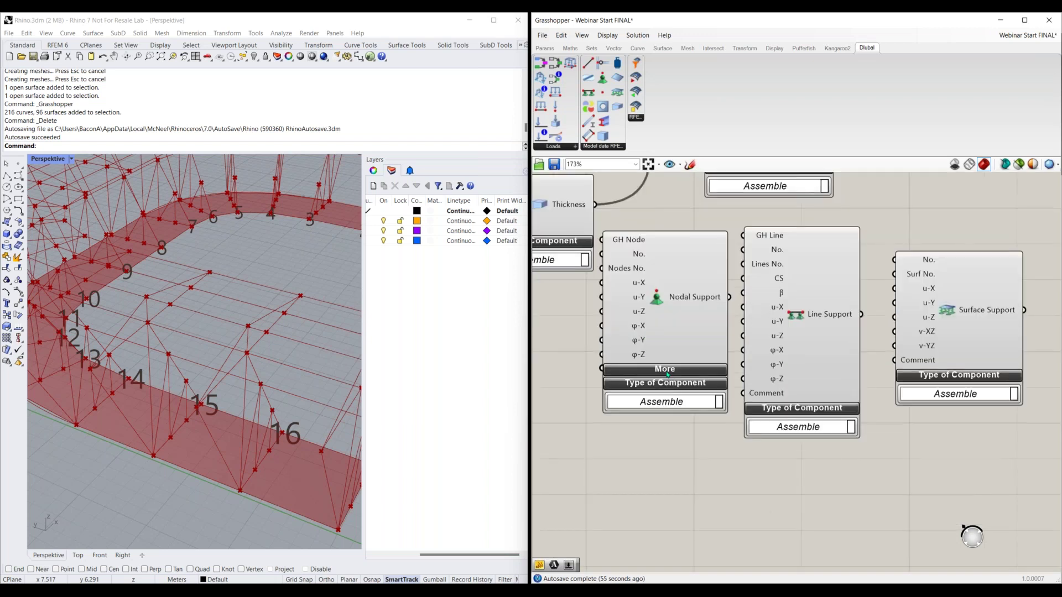
pyautogui.click(667, 371)
pyautogui.moveTo(754, 486); pyautogui.dragTo(757, 435, button='right')
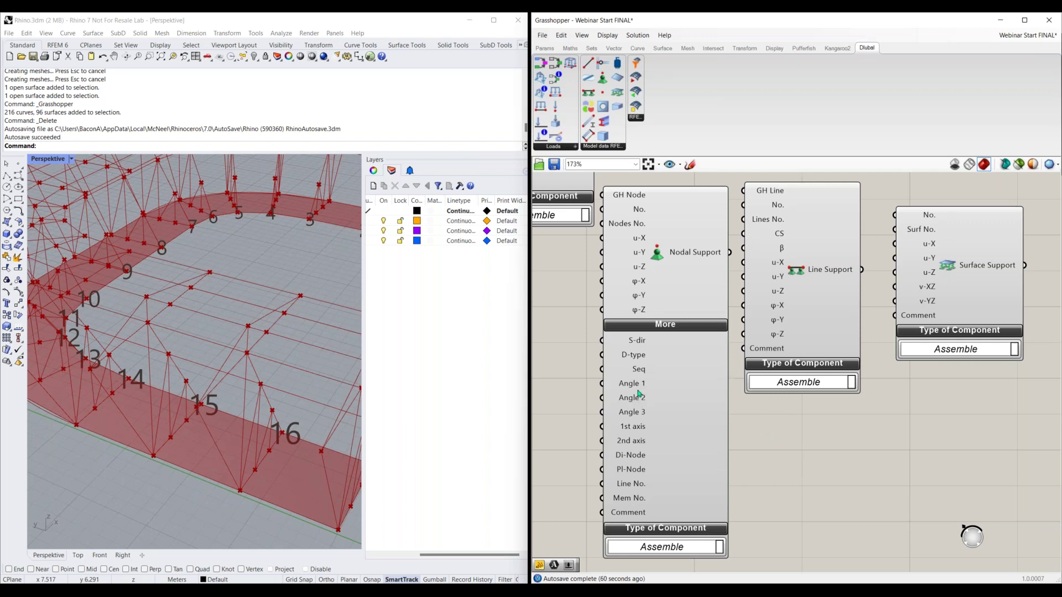
pyautogui.moveTo(638, 392)
pyautogui.moveTo(635, 471)
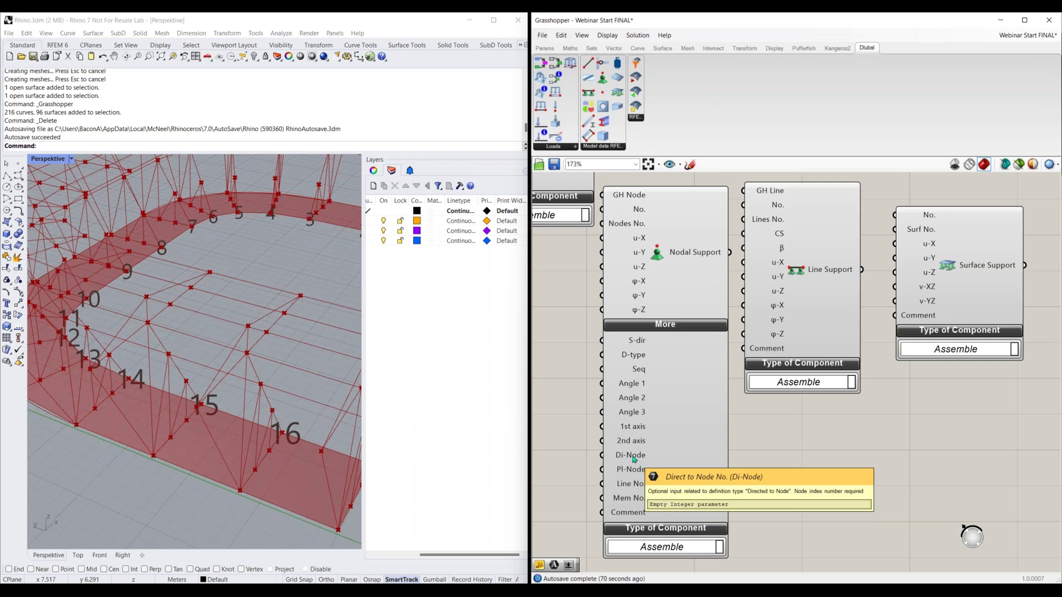
pyautogui.scroll(-1, 812, 423)
pyautogui.moveTo(839, 436); pyautogui.dragTo(789, 445, button='right')
# Step: Delete the Line Support and Nodal Support components
pyautogui.click(765, 314)
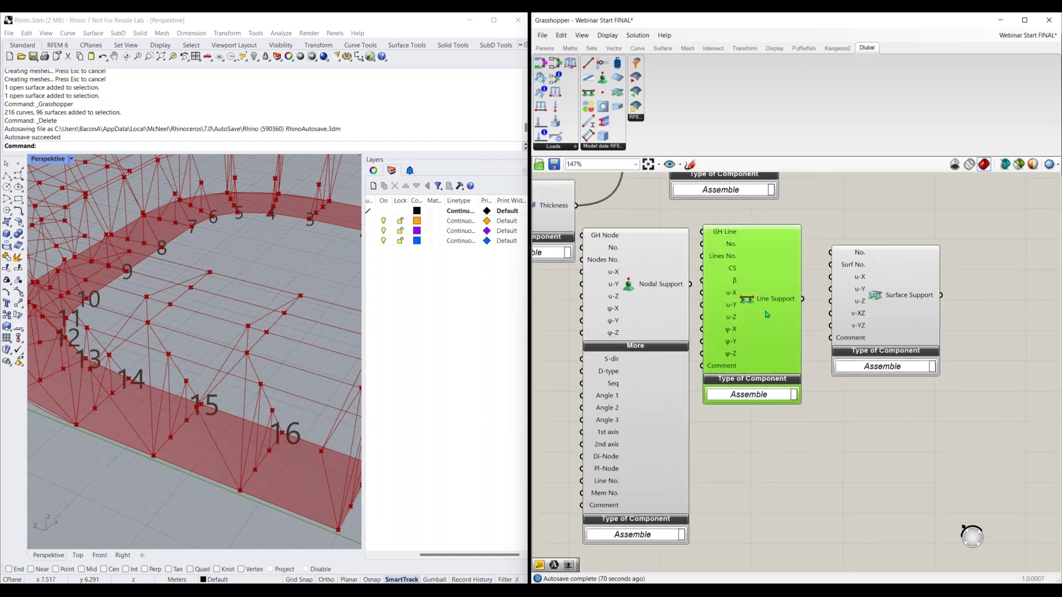
pyautogui.press('Delete')
pyautogui.click(677, 323)
pyautogui.press('Delete')
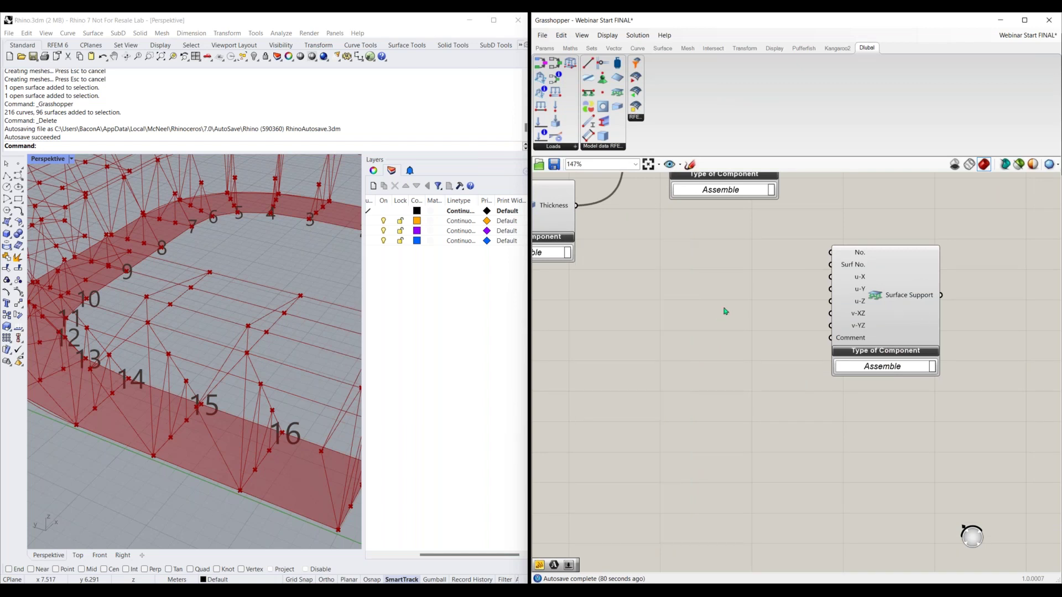
# Step: Add a Support No. slider with the value 1 and connect it to the Surface Support's No. input, repositioning the component
pyautogui.moveTo(889, 340); pyautogui.dragTo(852, 413, button='right')
pyautogui.moveTo(878, 404); pyautogui.dragTo(767, 406)
pyautogui.doubleClick(611, 327)
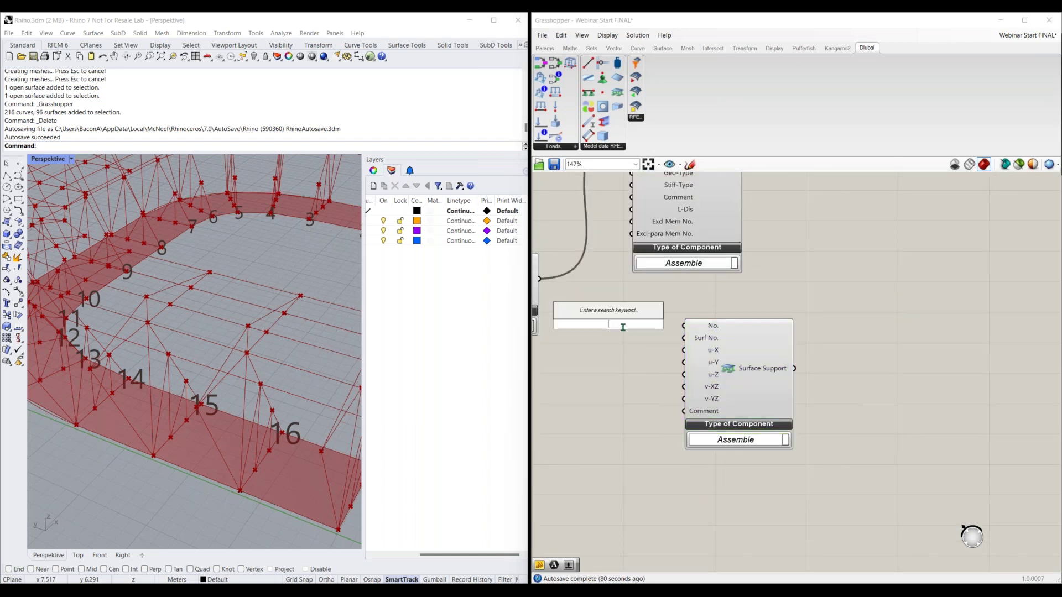
pyautogui.write('1')
pyautogui.click(630, 314)
pyautogui.moveTo(655, 324); pyautogui.dragTo(690, 328)
pyautogui.moveTo(738, 358); pyautogui.dragTo(801, 361)
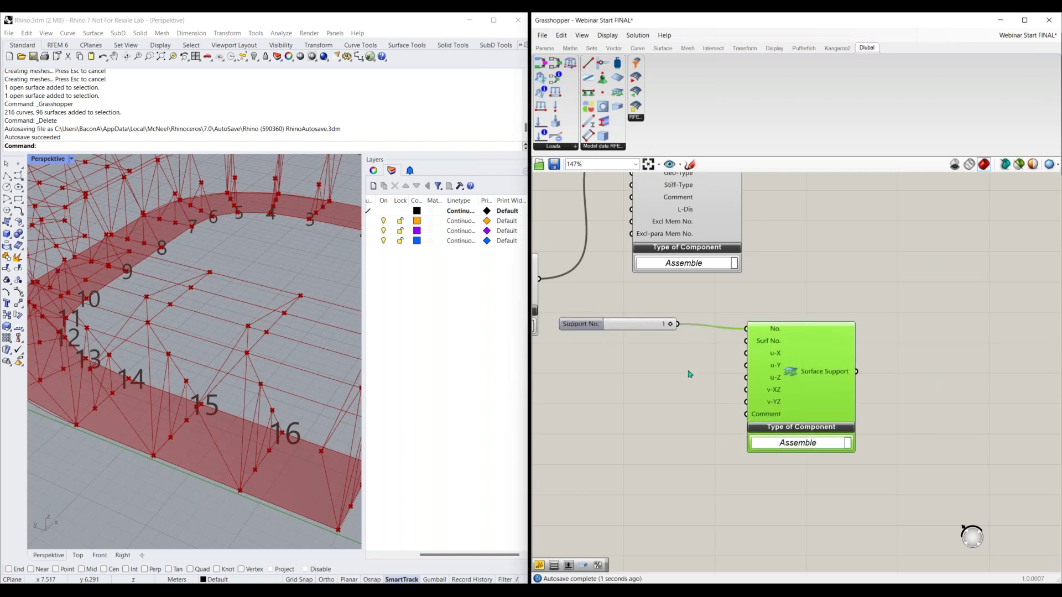
# Step: Connect the Surface output to the Surface Support's Surf No. input
pyautogui.moveTo(758, 289); pyautogui.dragTo(720, 366, button='right')
pyautogui.moveTo(705, 199); pyautogui.dragTo(708, 418)
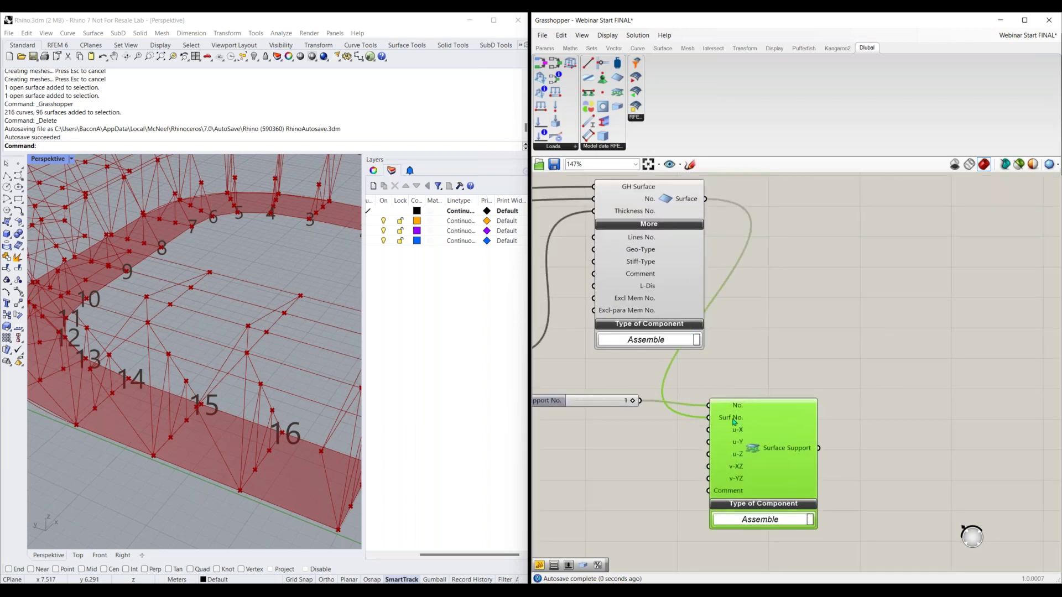
pyautogui.moveTo(734, 422)
# Step: Add a text panel containing "inf" and connect it to the Surface Support's u-X, u-Y and u-Z inputs
pyautogui.moveTo(855, 450); pyautogui.dragTo(869, 404, button='right')
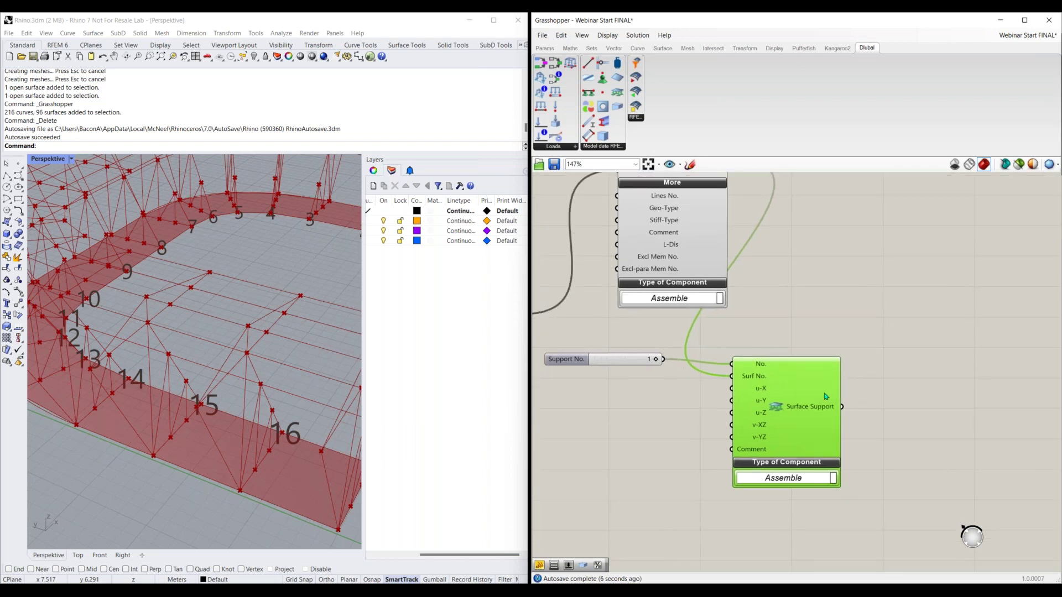
pyautogui.moveTo(761, 393)
pyautogui.doubleClick(624, 411)
pyautogui.write('"inf')
pyautogui.press('Return')
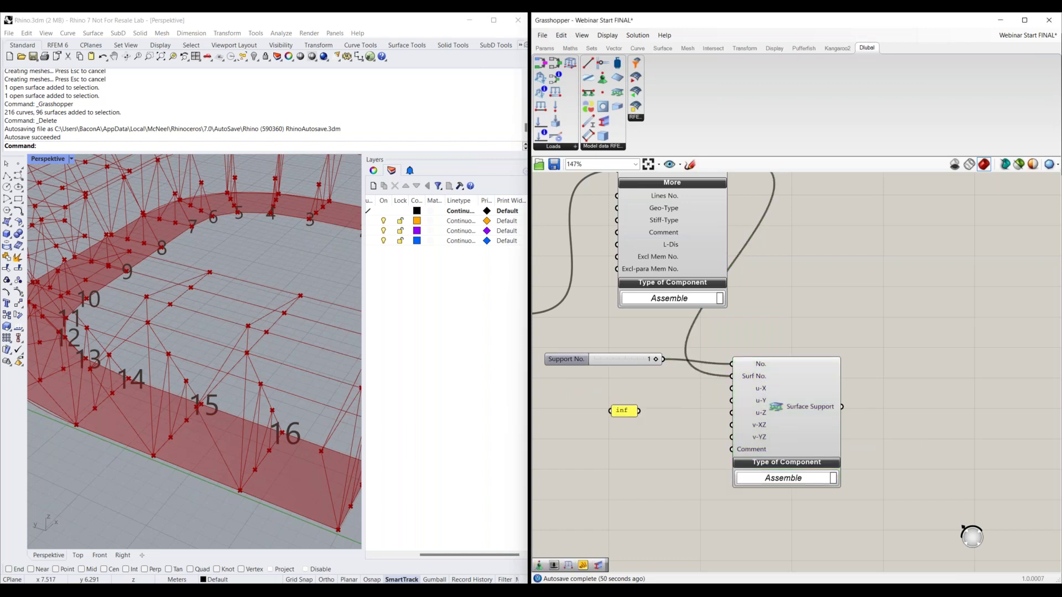
pyautogui.moveTo(639, 411); pyautogui.dragTo(734, 389)
pyautogui.moveTo(637, 416); pyautogui.dragTo(645, 416)
pyautogui.moveTo(731, 401)
pyautogui.mouseDown()
pyautogui.moveTo(644, 410)
pyautogui.moveTo(731, 412)
pyautogui.mouseUp()
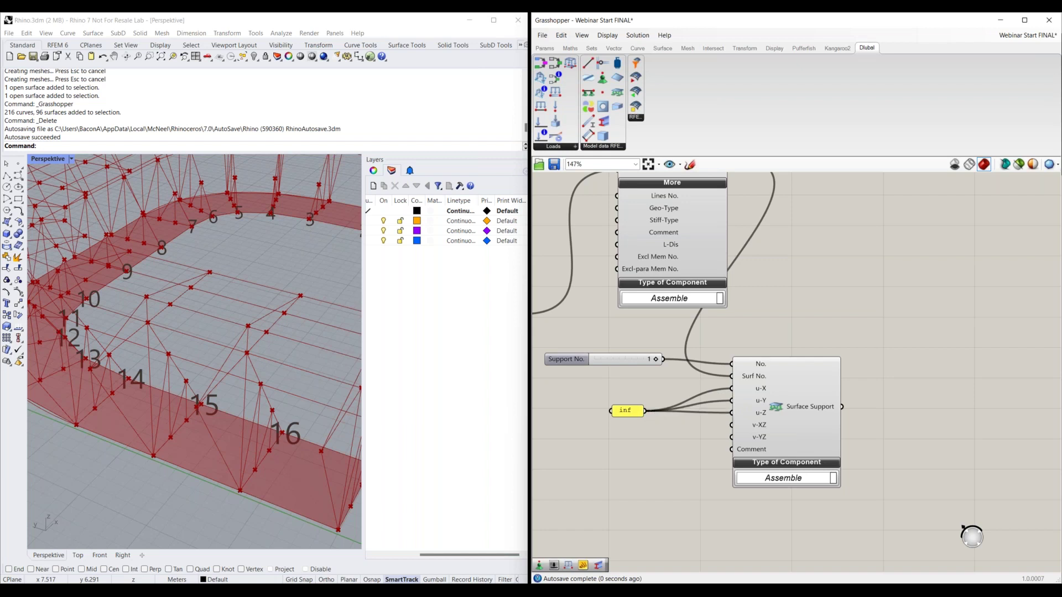
# Step: Find the prepared blue group of material, section and member components on the canvas and enlarge the canvas window to full screen
pyautogui.moveTo(915, 382); pyautogui.dragTo(907, 398, button='right')
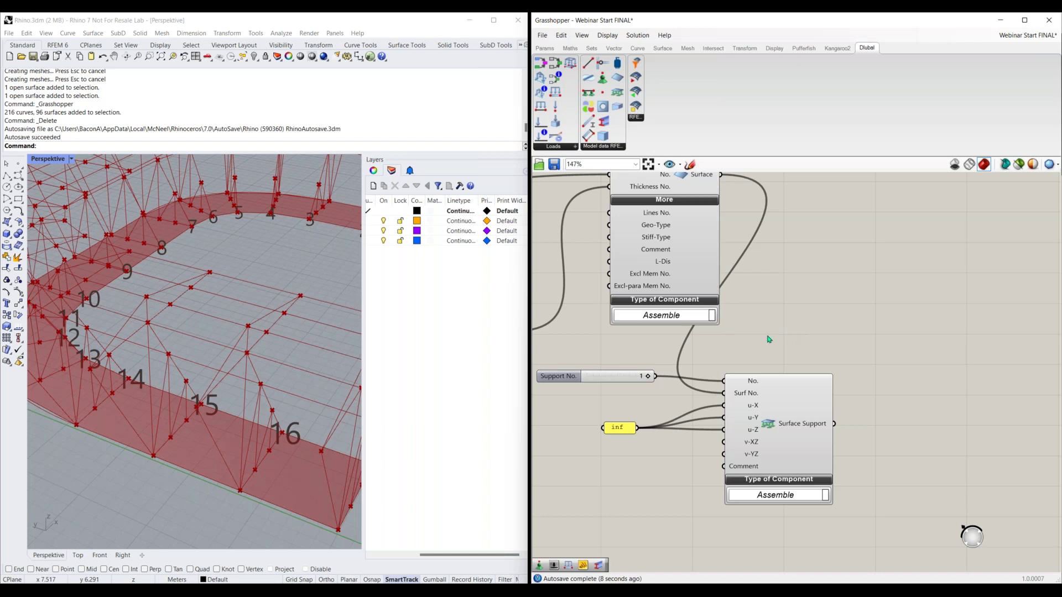
pyautogui.scroll(-4, 770, 344)
pyautogui.moveTo(639, 387); pyautogui.dragTo(785, 460, button='right')
pyautogui.scroll(-1, 785, 460)
pyautogui.moveTo(926, 285); pyautogui.dragTo(802, 442, button='right')
pyautogui.scroll(-1, 792, 327)
pyautogui.moveTo(787, 280); pyautogui.dragTo(824, 506, button='right')
pyautogui.moveTo(774, 250); pyautogui.dragTo(781, 401, button='right')
pyautogui.scroll(2, 691, 287)
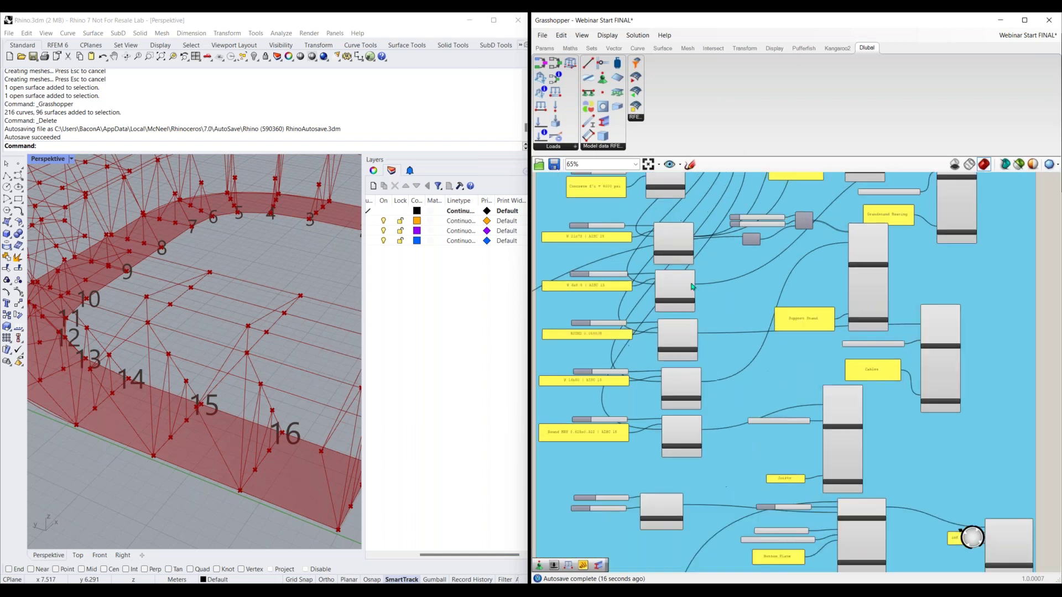
pyautogui.moveTo(759, 21); pyautogui.dragTo(757, 67)
pyautogui.moveTo(547, 15); pyautogui.dragTo(552, 13)
pyautogui.scroll(-1, 330, 324)
pyautogui.moveTo(118, 259); pyautogui.dragTo(339, 278, button='right')
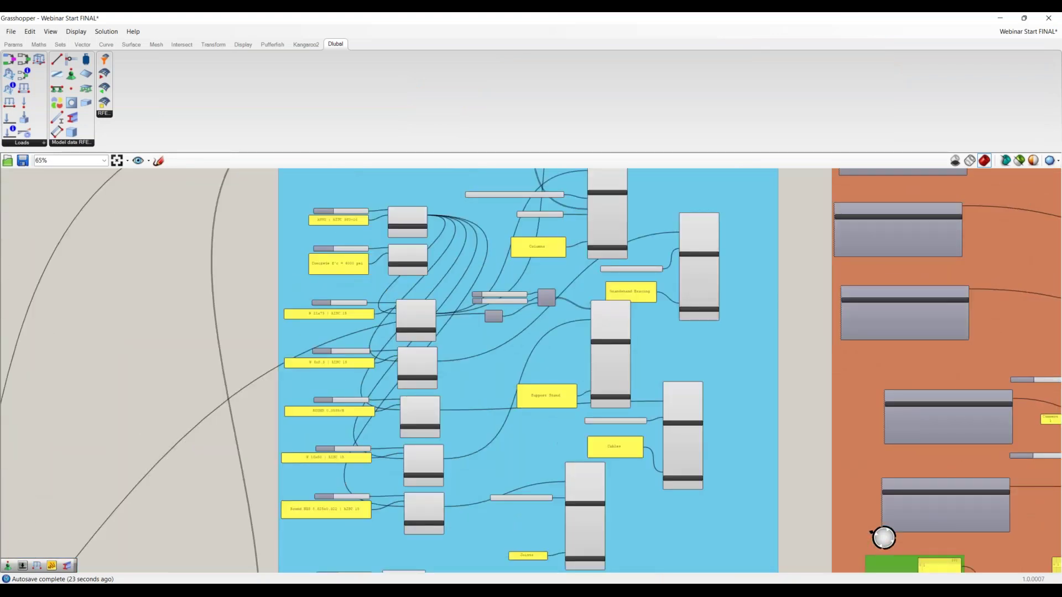
# Step: Examine the prepared material, section, thickness, node and member components in the blue group
pyautogui.scroll(2, 340, 278)
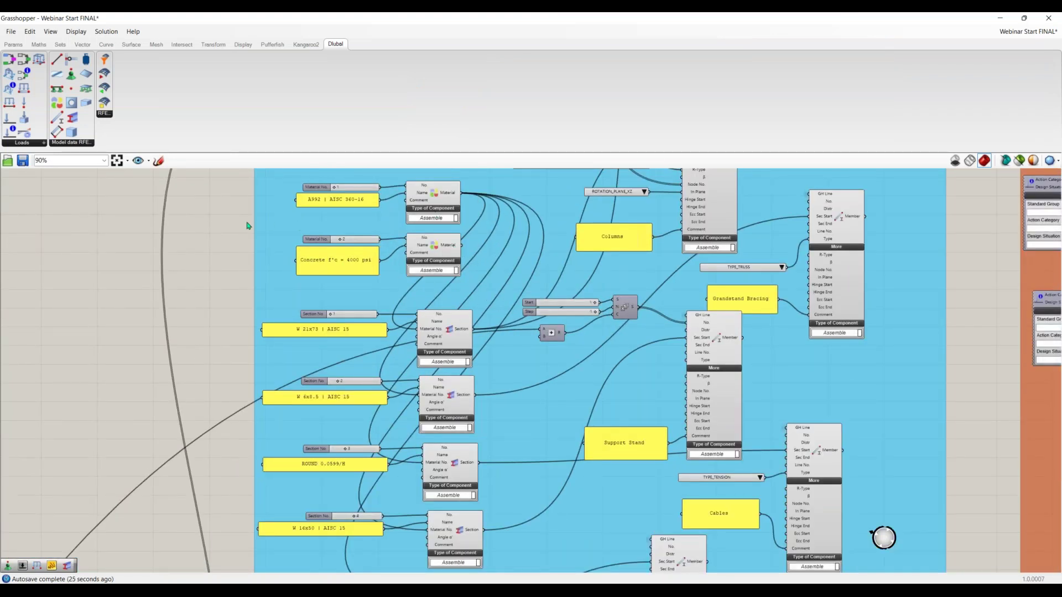
pyautogui.moveTo(405, 215); pyautogui.dragTo(419, 250, button='right')
pyautogui.scroll(1, 421, 255)
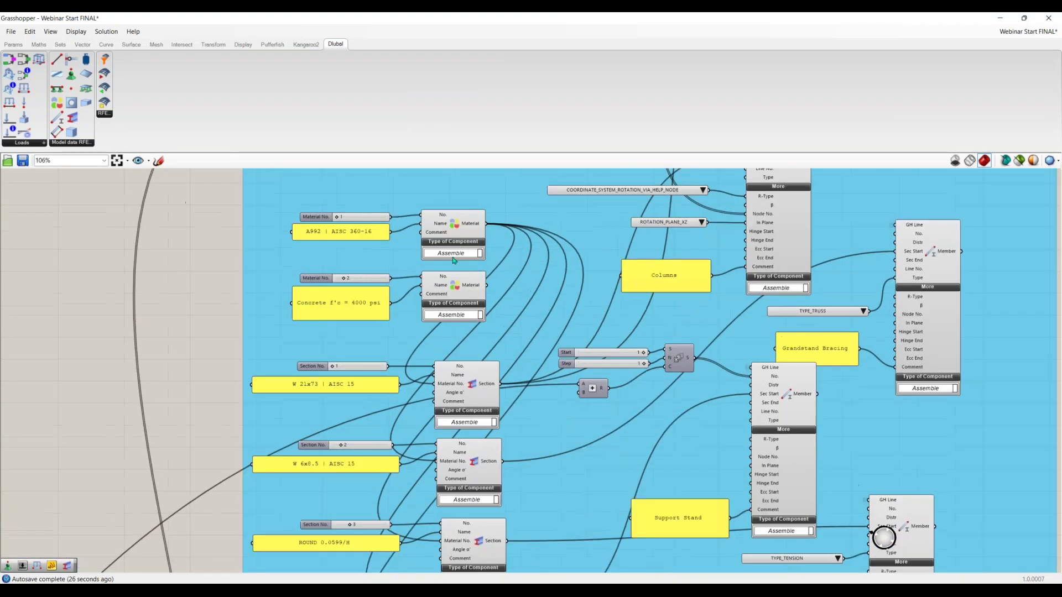
pyautogui.moveTo(562, 527); pyautogui.dragTo(583, 420, button='right')
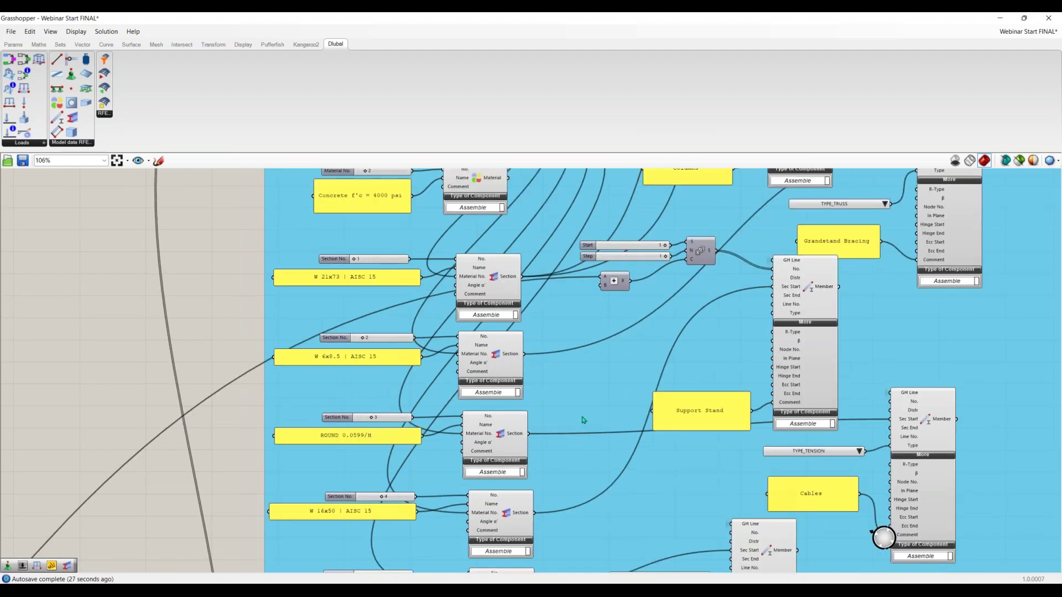
pyautogui.moveTo(559, 563); pyautogui.dragTo(575, 483, button='right')
pyautogui.moveTo(612, 400); pyautogui.dragTo(599, 277, button='right')
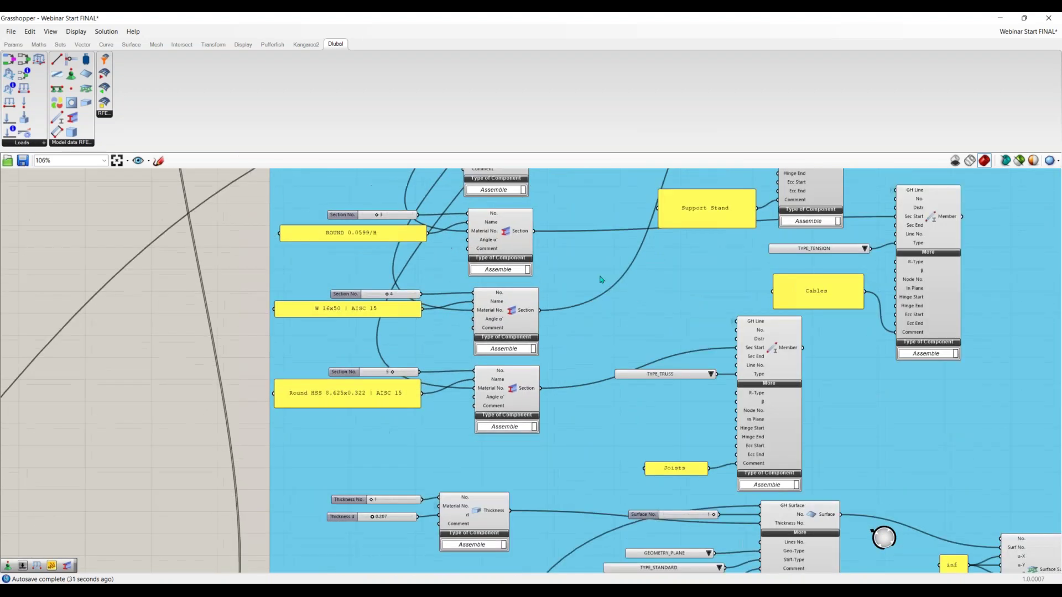
pyautogui.moveTo(542, 220); pyautogui.dragTo(455, 334, button='right')
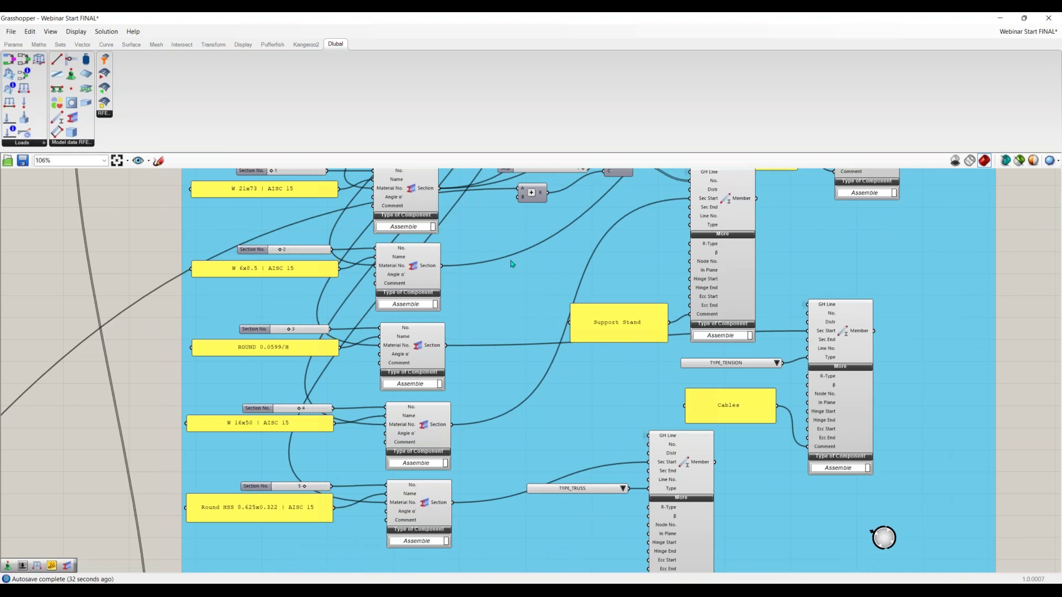
pyautogui.moveTo(450, 194); pyautogui.dragTo(425, 259, button='right')
pyautogui.moveTo(564, 272); pyautogui.dragTo(440, 472, button='right')
pyautogui.moveTo(591, 336); pyautogui.dragTo(562, 526, button='right')
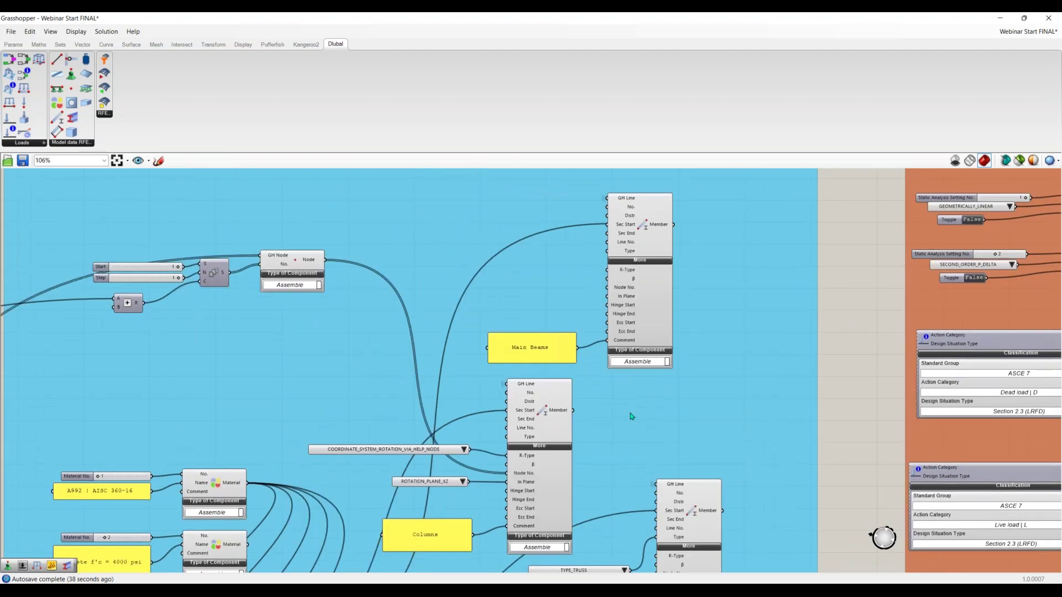
pyautogui.moveTo(646, 327); pyautogui.dragTo(642, 209, button='right')
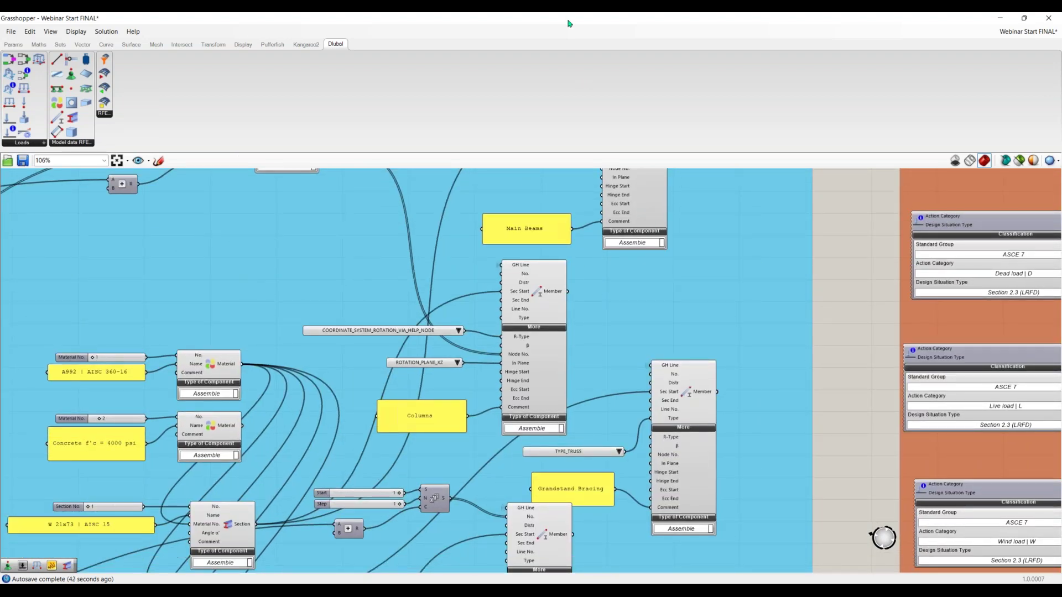
# Step: Place the canvas window back beside Rhino and examine the member components for columns, grandstand bracing, support stand, cables and joists
pyautogui.press('super+Right')
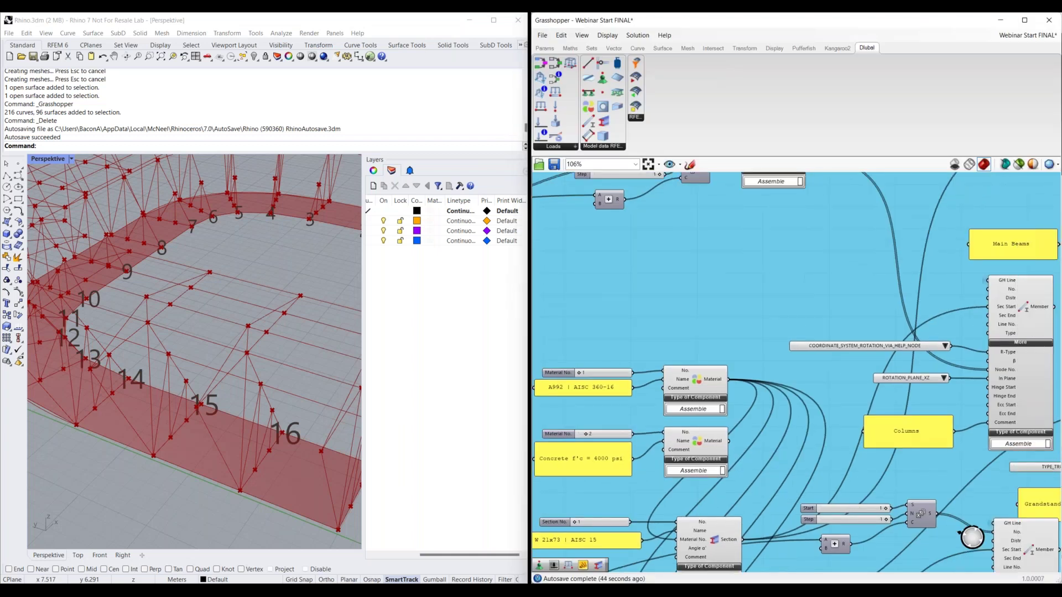
pyautogui.moveTo(1026, 249); pyautogui.dragTo(778, 276, button='right')
pyautogui.moveTo(770, 415); pyautogui.dragTo(769, 335, button='right')
pyautogui.moveTo(920, 431); pyautogui.dragTo(892, 338, button='right')
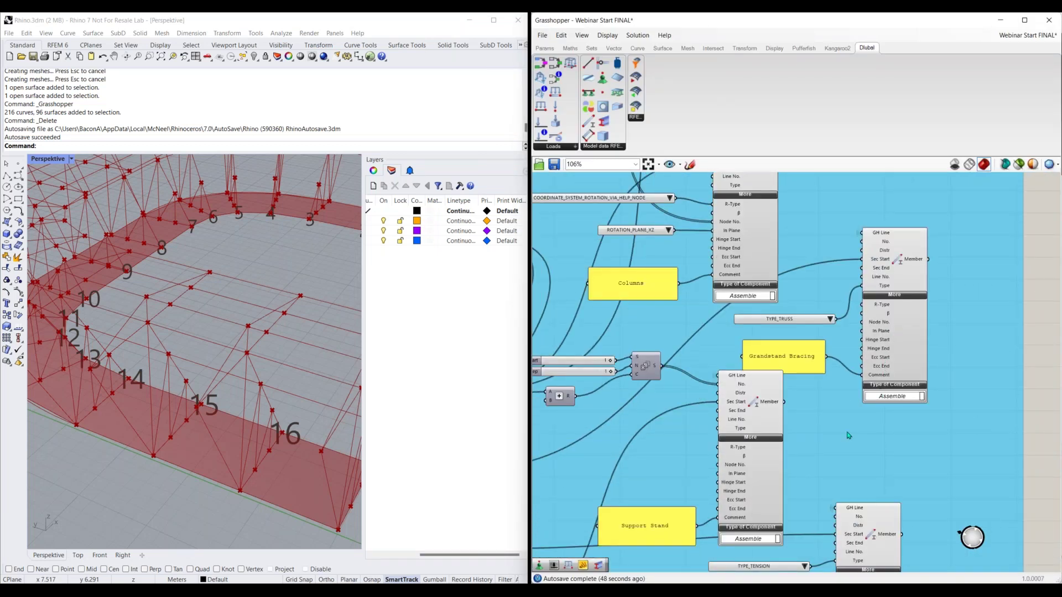
pyautogui.moveTo(849, 435); pyautogui.dragTo(867, 295, button='right')
pyautogui.moveTo(821, 418); pyautogui.dragTo(815, 329, button='right')
pyautogui.moveTo(817, 458); pyautogui.dragTo(822, 394, button='right')
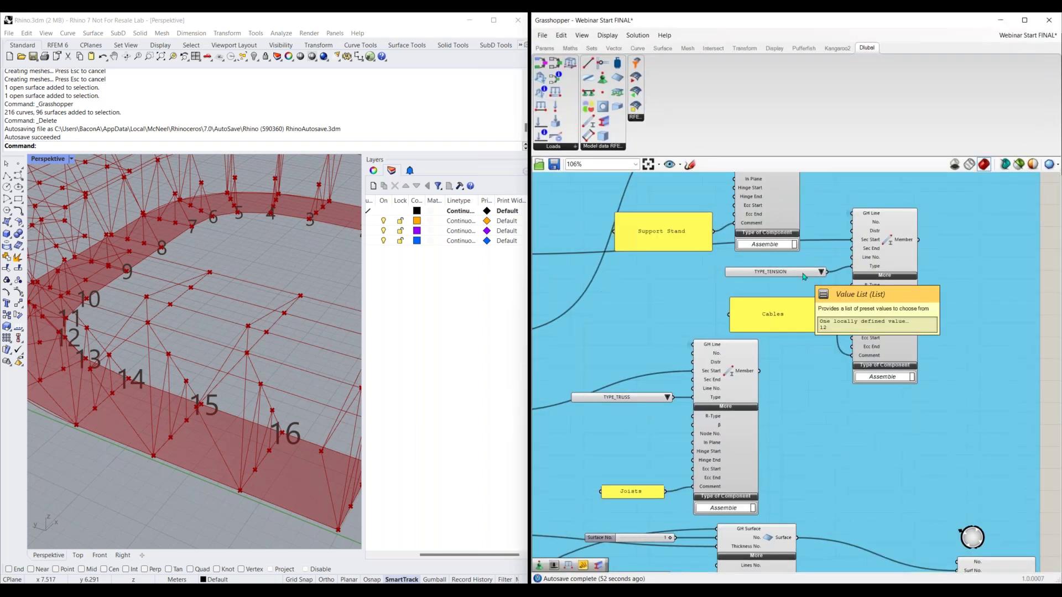
# Step: Examine the prepared member components and inspect how the Columns member's rotation is set via help node in plane XZ
pyautogui.moveTo(811, 433); pyautogui.dragTo(813, 396, button='right')
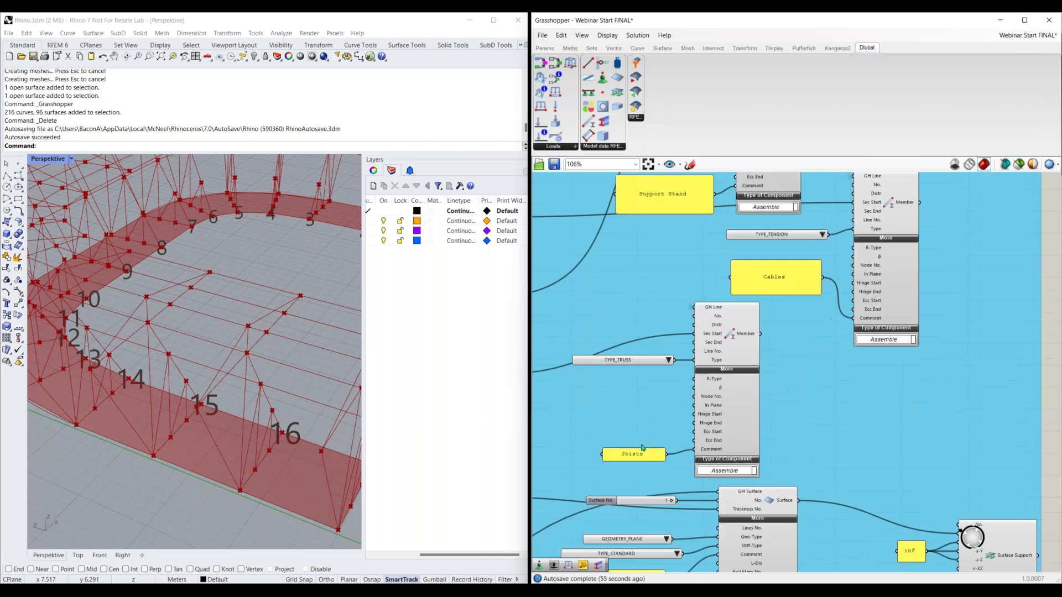
pyautogui.moveTo(781, 334); pyautogui.dragTo(789, 460, button='right')
pyautogui.moveTo(785, 309); pyautogui.dragTo(780, 437, button='right')
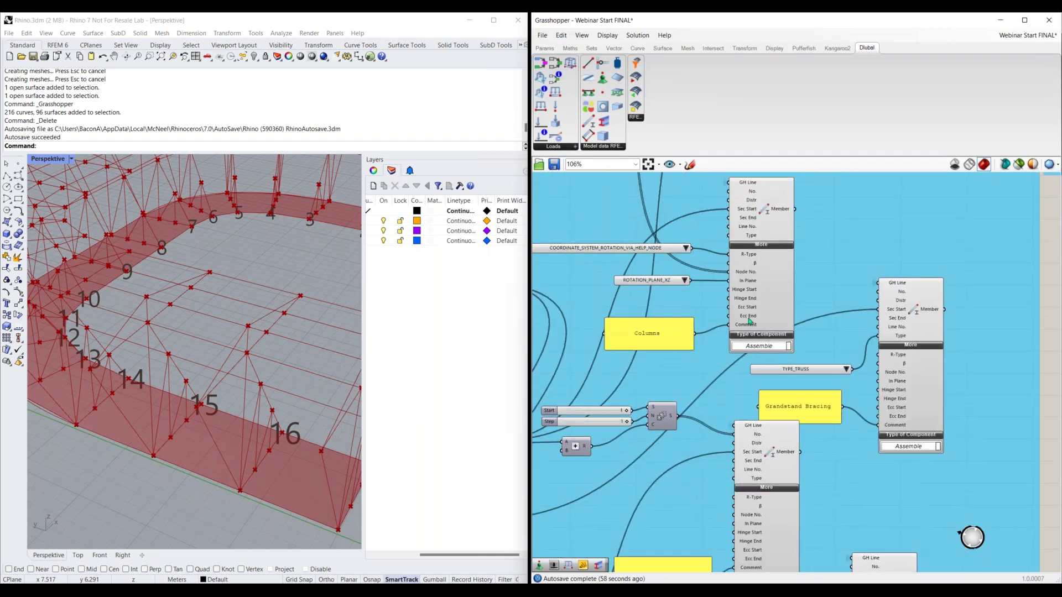
pyautogui.moveTo(716, 304); pyautogui.dragTo(750, 321, button='right')
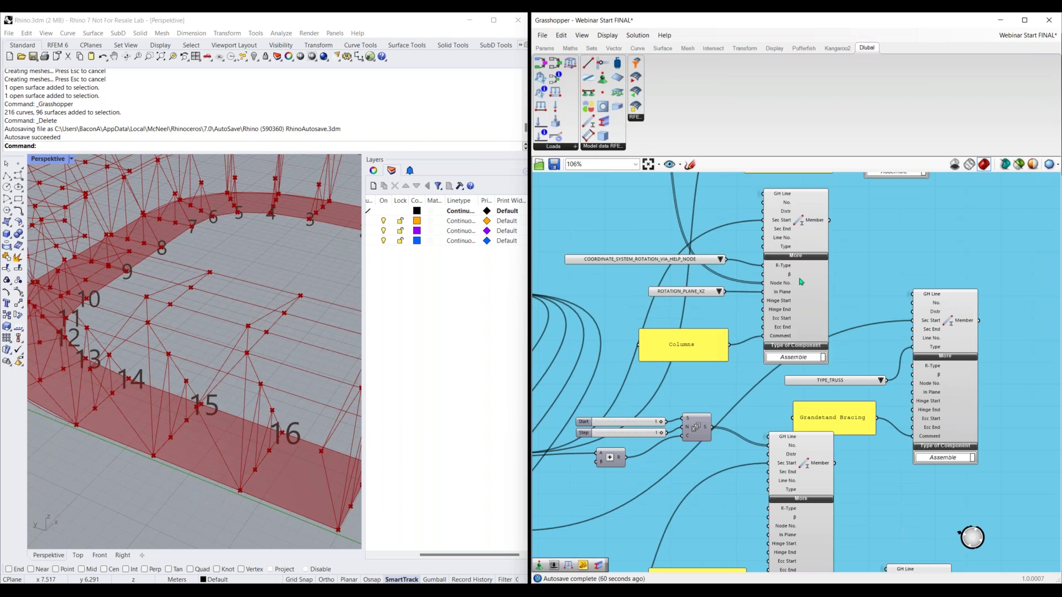
pyautogui.click(801, 308)
pyautogui.moveTo(644, 268); pyautogui.dragTo(648, 289, button='right')
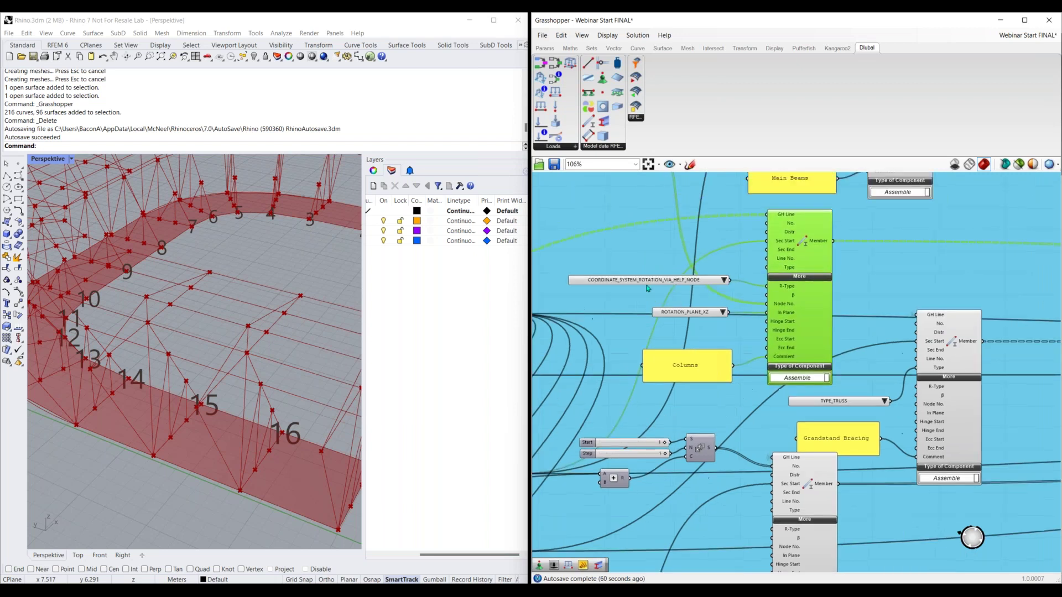
pyautogui.scroll(3, 646, 287)
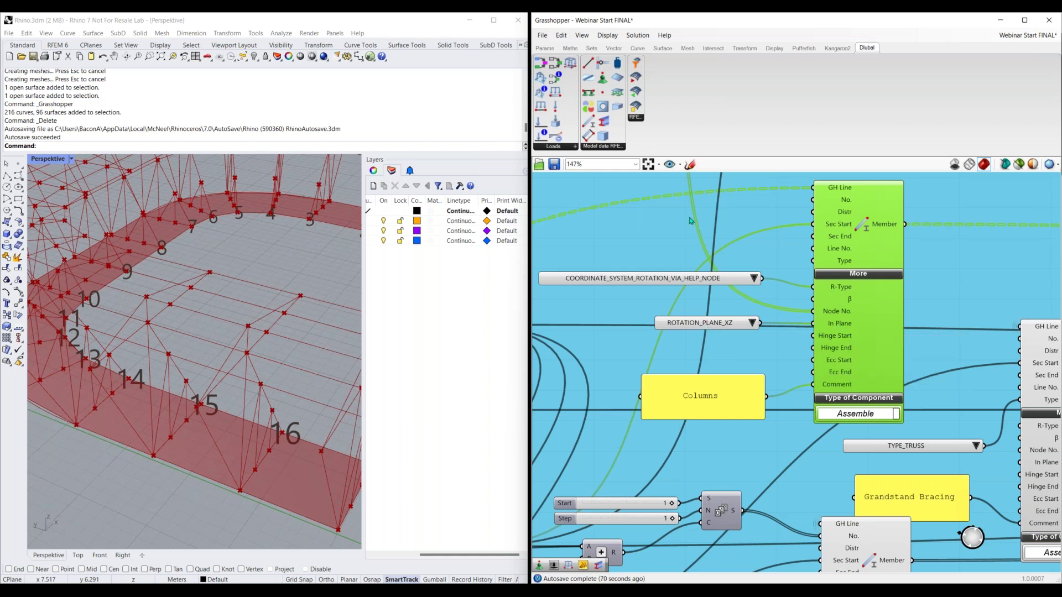
pyautogui.scroll(-3, 819, 306)
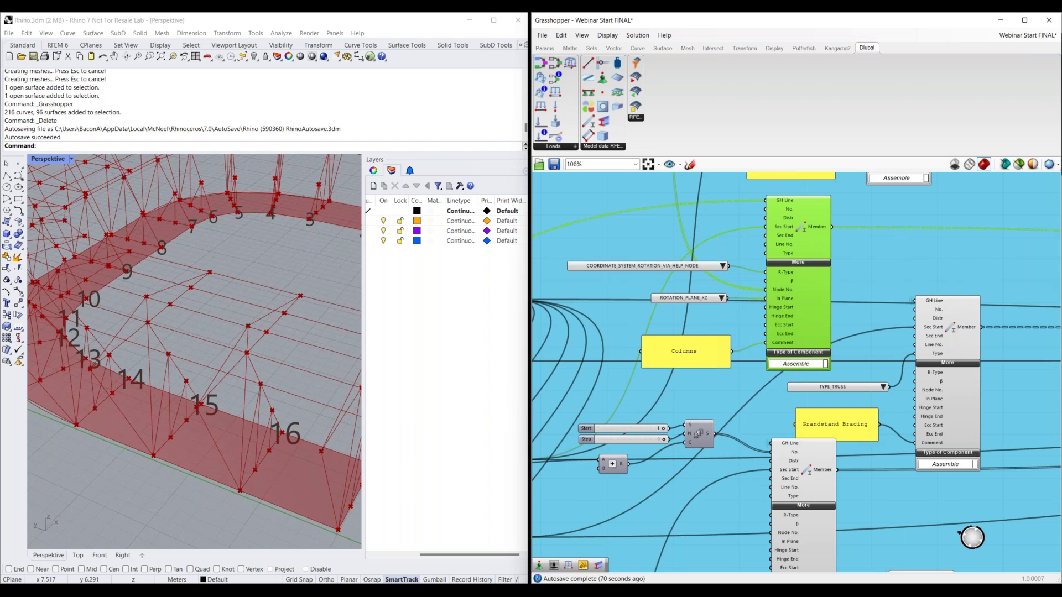
# Step: Trace the Columns member's help nodes back to the point component in the GH-Geometry group and inspect its numbered points in the Rhino model
pyautogui.moveTo(553, 242); pyautogui.dragTo(731, 308, button='right')
pyautogui.scroll(-1, 701, 304)
pyautogui.moveTo(550, 267); pyautogui.dragTo(697, 255, button='right')
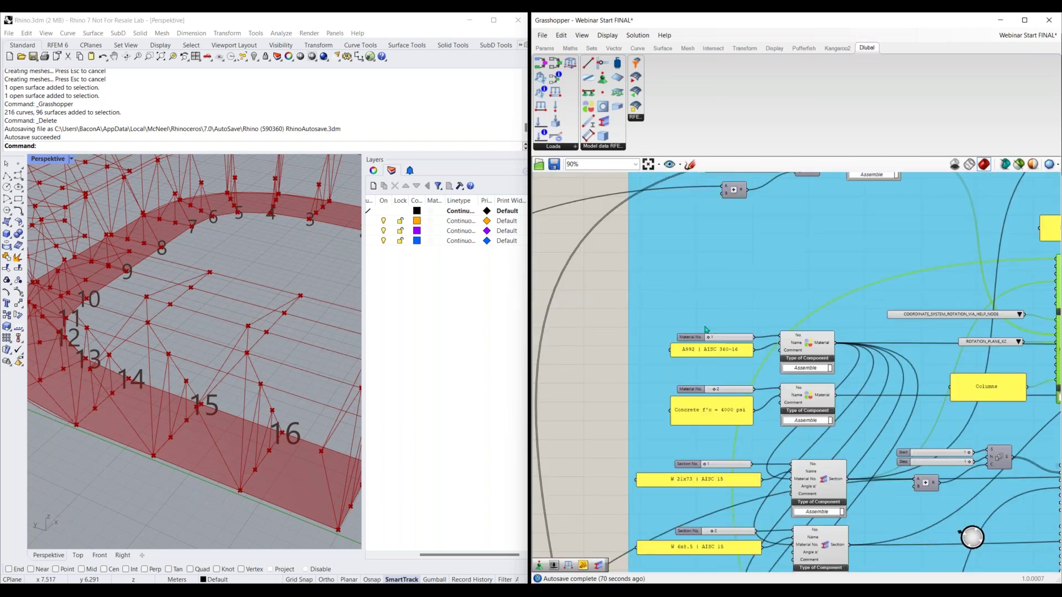
pyautogui.moveTo(766, 224); pyautogui.dragTo(749, 313, button='right')
pyautogui.moveTo(545, 535); pyautogui.dragTo(733, 328, button='right')
pyautogui.scroll(-2, 718, 432)
pyautogui.moveTo(730, 441); pyautogui.dragTo(729, 312, button='right')
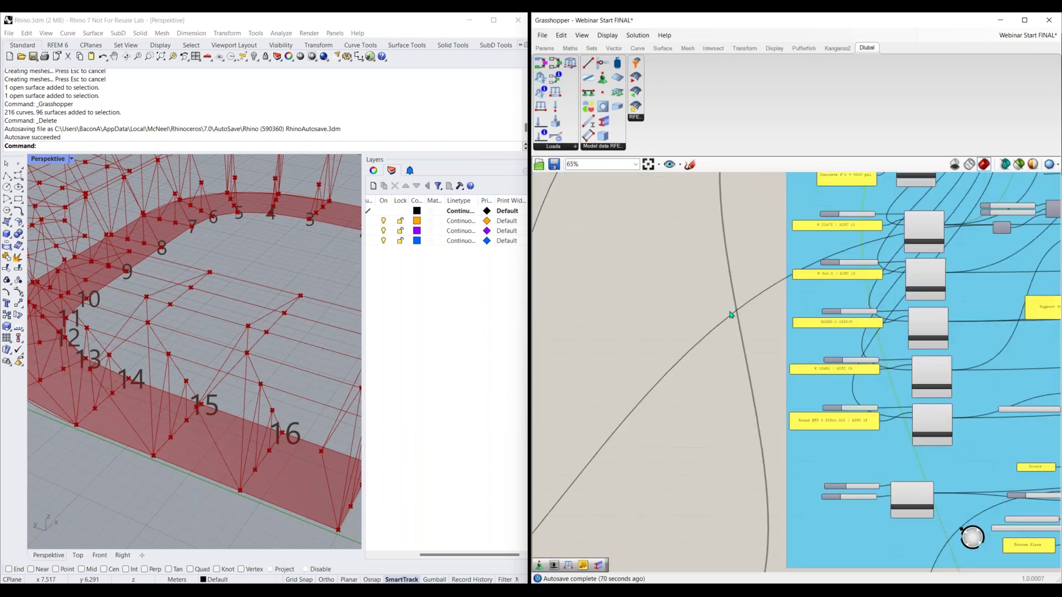
pyautogui.moveTo(719, 497); pyautogui.dragTo(767, 235, button='right')
pyautogui.moveTo(586, 454); pyautogui.dragTo(707, 337, button='right')
pyautogui.moveTo(555, 385); pyautogui.dragTo(852, 352, button='right')
pyautogui.scroll(2, 684, 357)
pyautogui.click(646, 391)
pyautogui.moveTo(905, 303); pyautogui.dragTo(799, 346, button='right')
pyautogui.click(939, 293)
pyautogui.scroll(10, 92, 335)
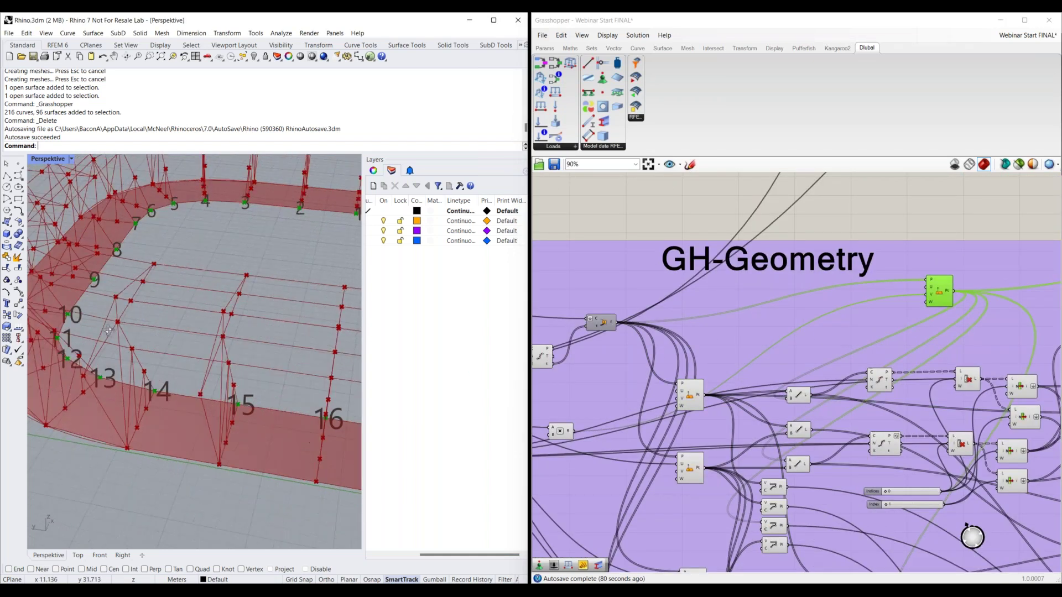
pyautogui.scroll(-10, 91, 335)
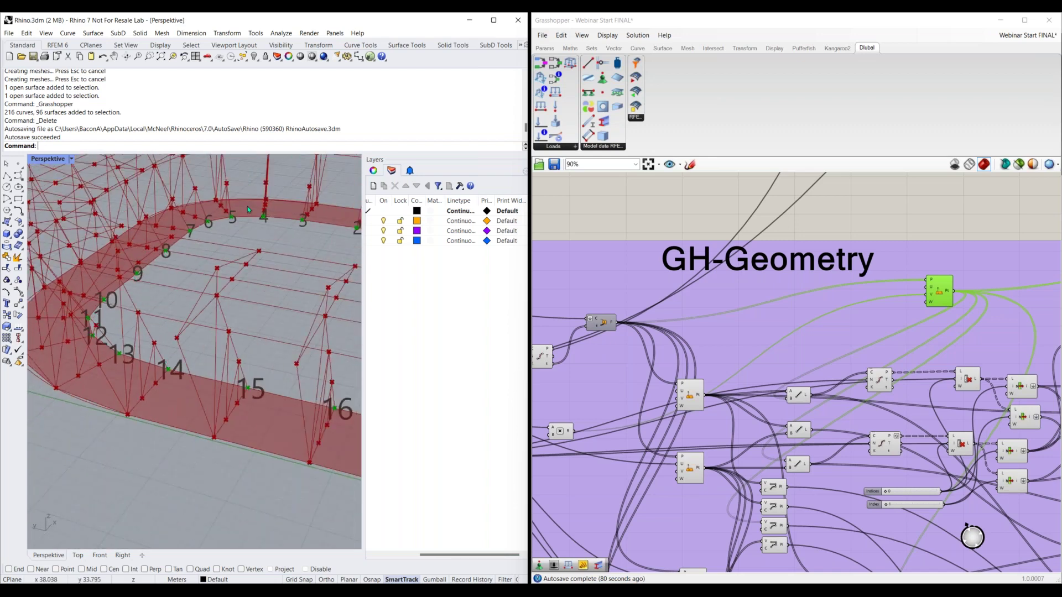
pyautogui.moveTo(171, 310); pyautogui.dragTo(110, 399, button='right')
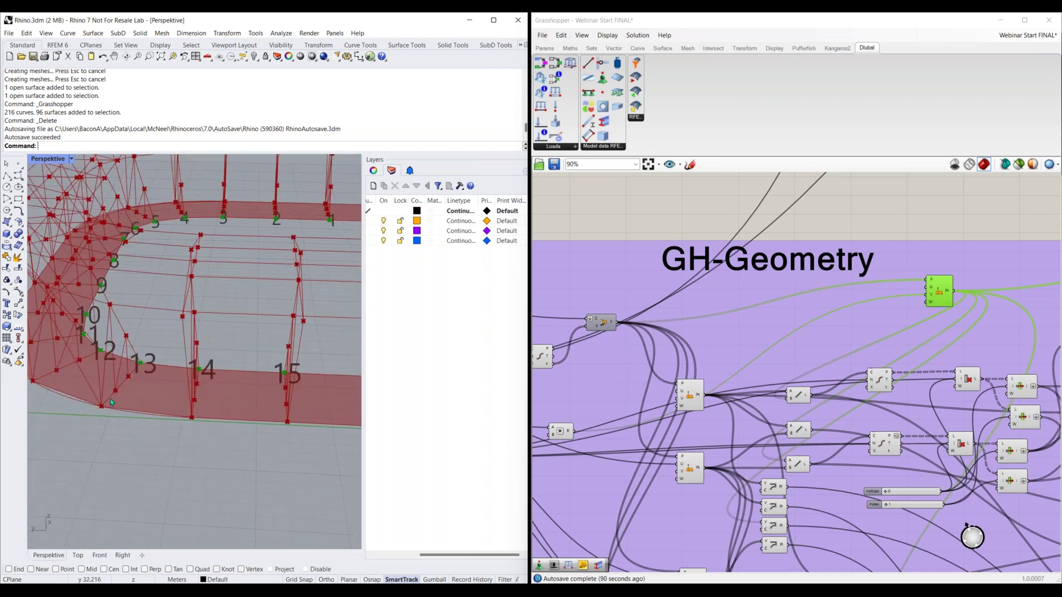
# Step: Select the Columns component in the GH-Geometry group and inspect the highlighted column lines against the numbered points in Rhino
pyautogui.click(630, 388)
pyautogui.moveTo(907, 545); pyautogui.dragTo(678, 334, button='right')
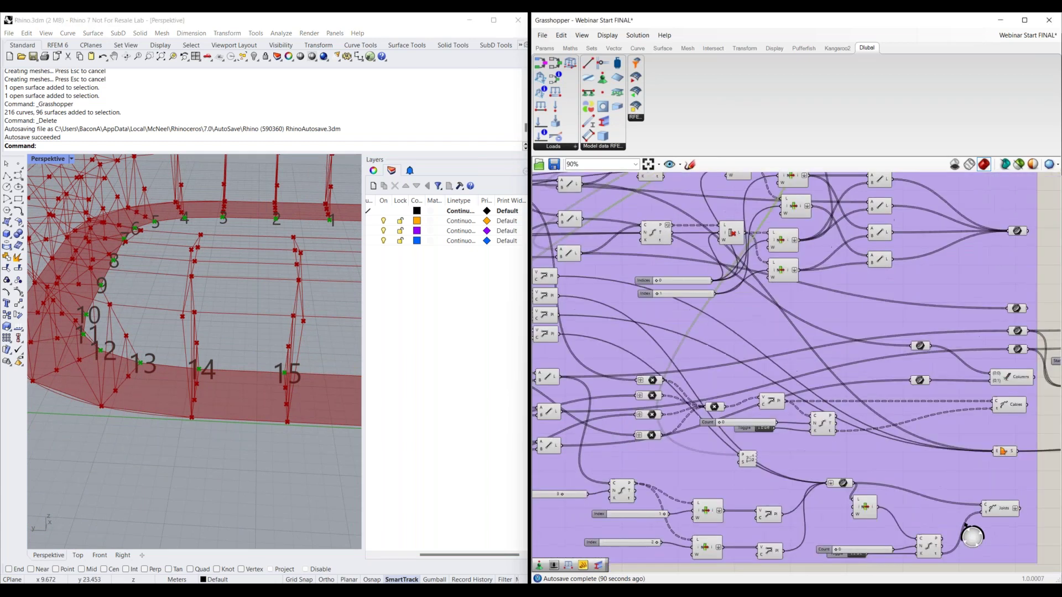
pyautogui.moveTo(1033, 459); pyautogui.dragTo(898, 379, button='right')
pyautogui.click(879, 297)
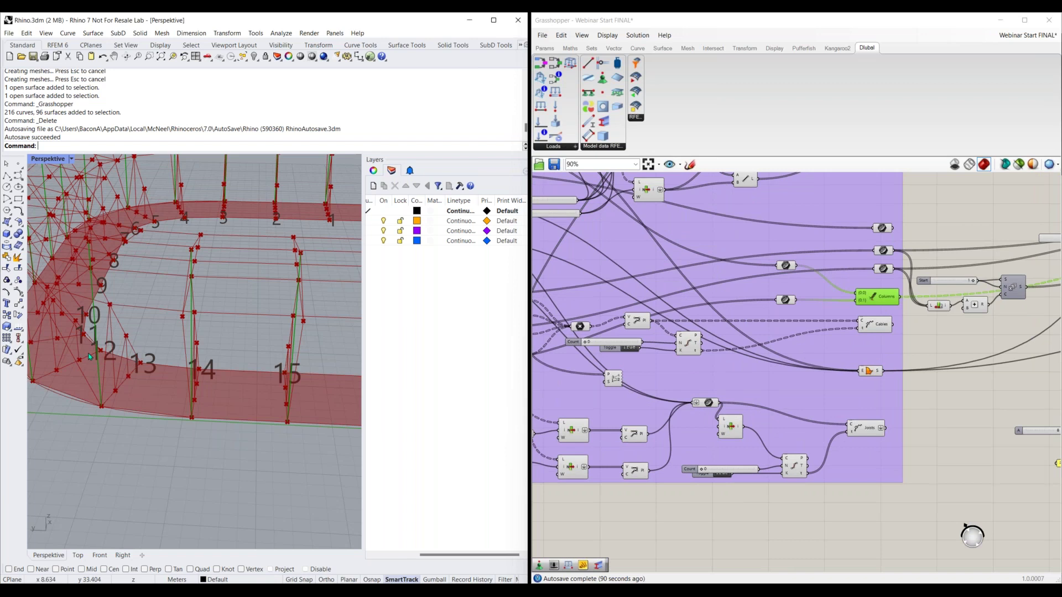
pyautogui.moveTo(86, 277); pyautogui.dragTo(103, 367, button='right')
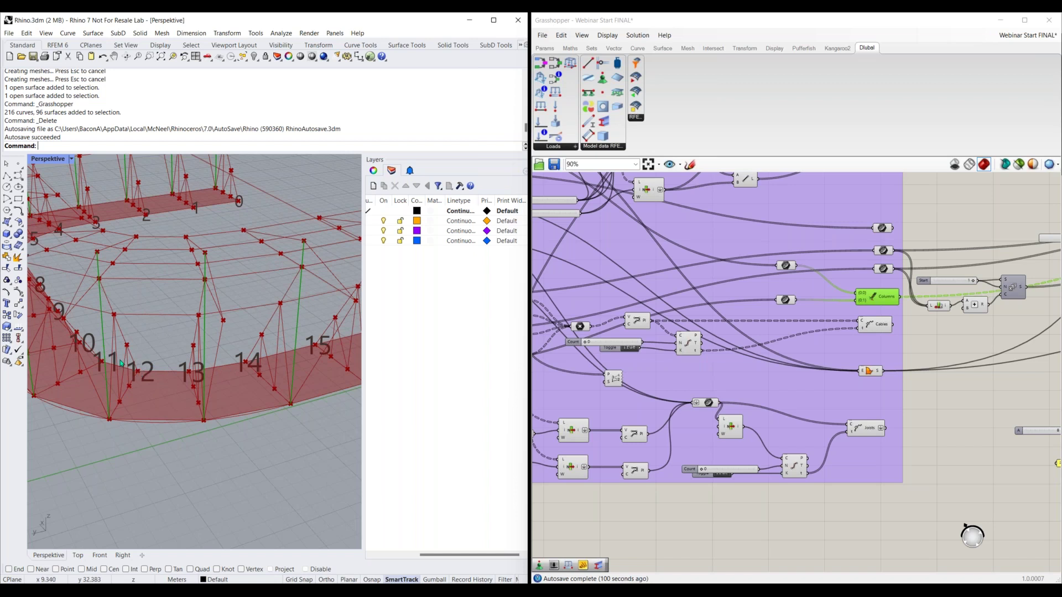
# Step: Examine the prepared Thickness component and the Bottom Plate Surface component in the RFEM Model-Data group
pyautogui.scroll(-2, 807, 318)
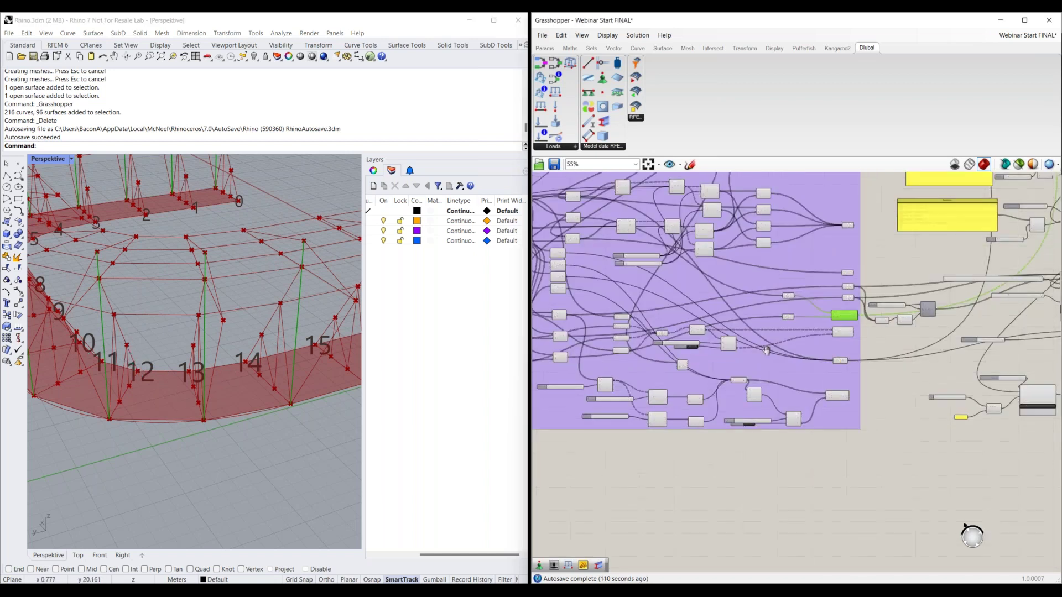
pyautogui.moveTo(808, 318); pyautogui.dragTo(694, 451, button='right')
pyautogui.moveTo(782, 238)
pyautogui.mouseDown(button='right')
pyautogui.moveTo(744, 356)
pyautogui.moveTo(748, 407)
pyautogui.mouseUp(button='right')
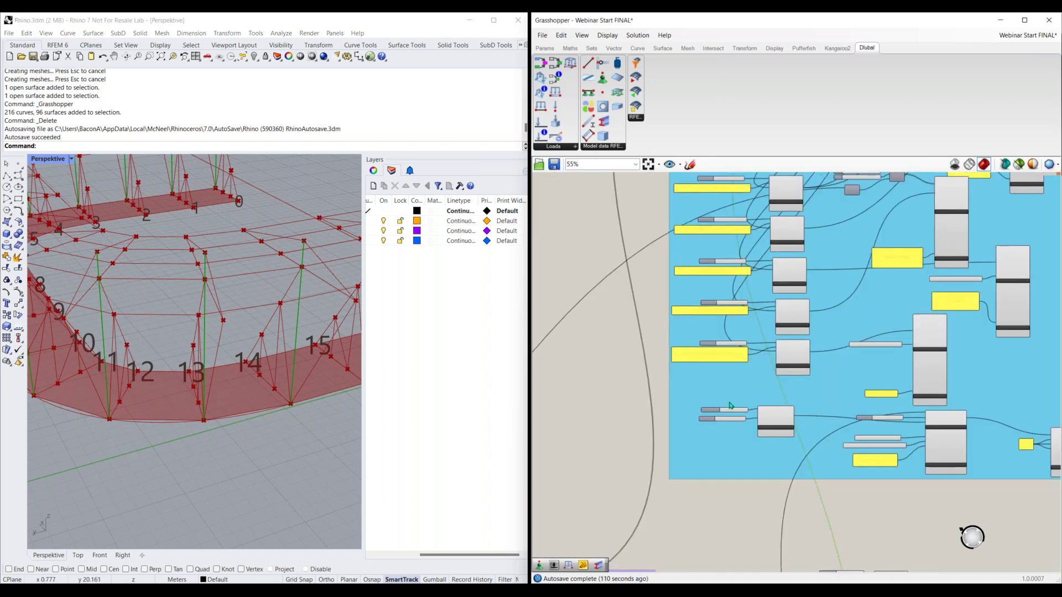
pyautogui.moveTo(809, 274); pyautogui.dragTo(725, 381, button='right')
pyautogui.moveTo(848, 269); pyautogui.dragTo(808, 341, button='right')
pyautogui.scroll(3, 839, 320)
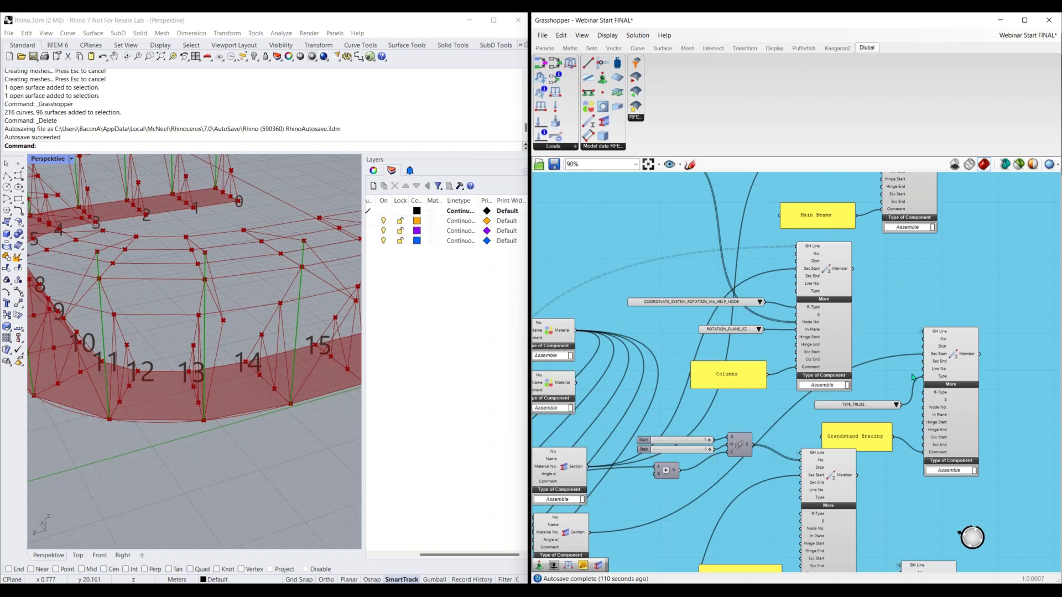
pyautogui.moveTo(913, 377); pyautogui.dragTo(803, 246, button='right')
pyautogui.moveTo(697, 502)
pyautogui.mouseDown(button='right')
pyautogui.moveTo(756, 403)
pyautogui.moveTo(832, 179)
pyautogui.mouseUp(button='right')
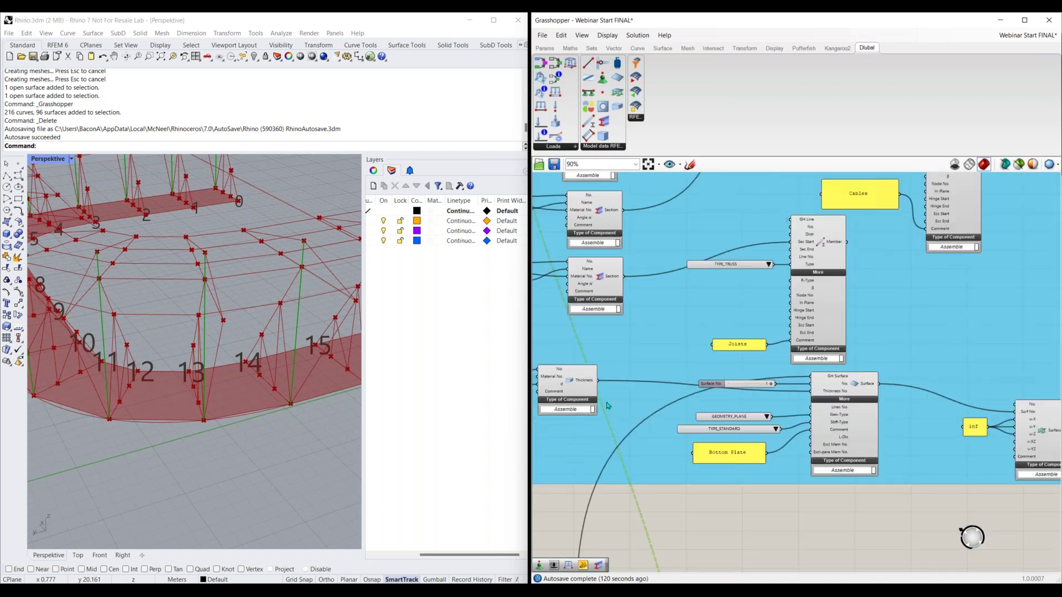
pyautogui.moveTo(607, 406); pyautogui.dragTo(641, 392, button='right')
pyautogui.click(628, 384)
pyautogui.moveTo(863, 403); pyautogui.dragTo(780, 397, button='right')
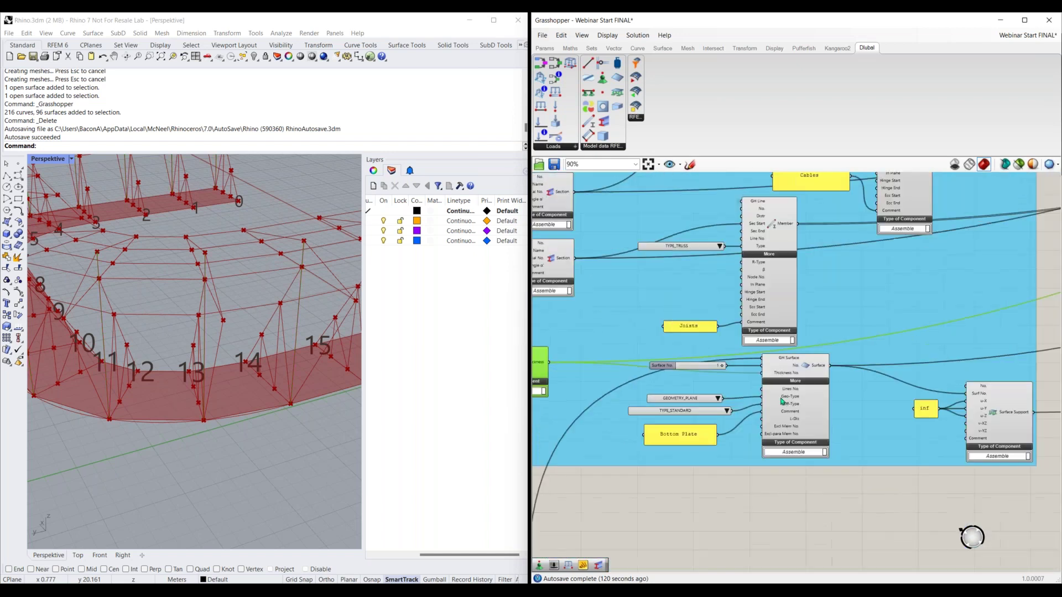
pyautogui.click(809, 428)
pyautogui.moveTo(947, 413); pyautogui.dragTo(916, 413, button='right')
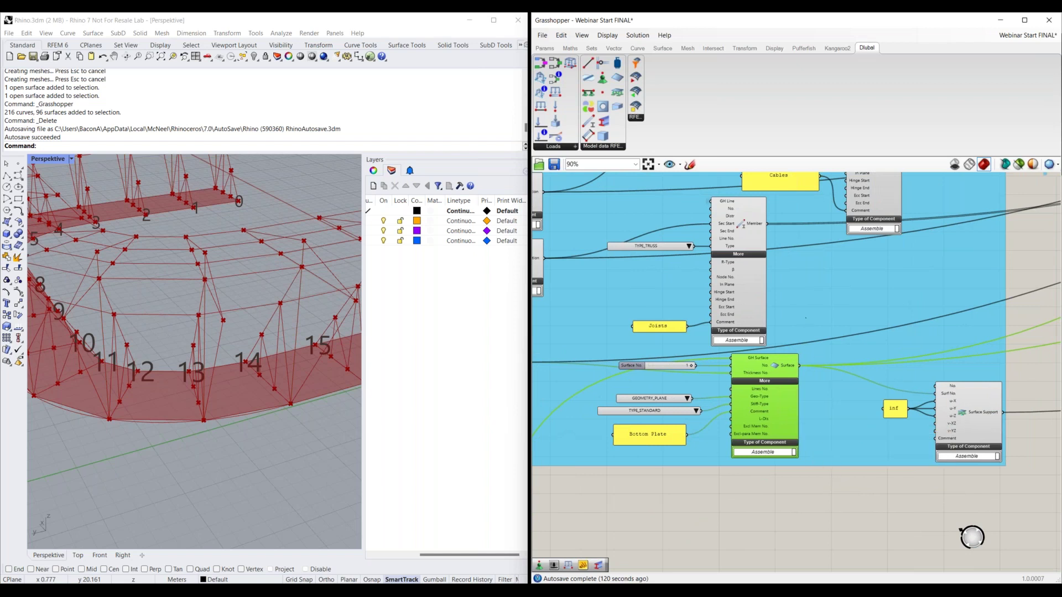
# Step: Add a Dlubal Load Case component in the empty canvas area beside the newly built material, section, member and surface components
pyautogui.moveTo(623, 178); pyautogui.dragTo(682, 307, button='right')
pyautogui.scroll(-1, 683, 307)
pyautogui.moveTo(716, 173); pyautogui.dragTo(715, 293, button='right')
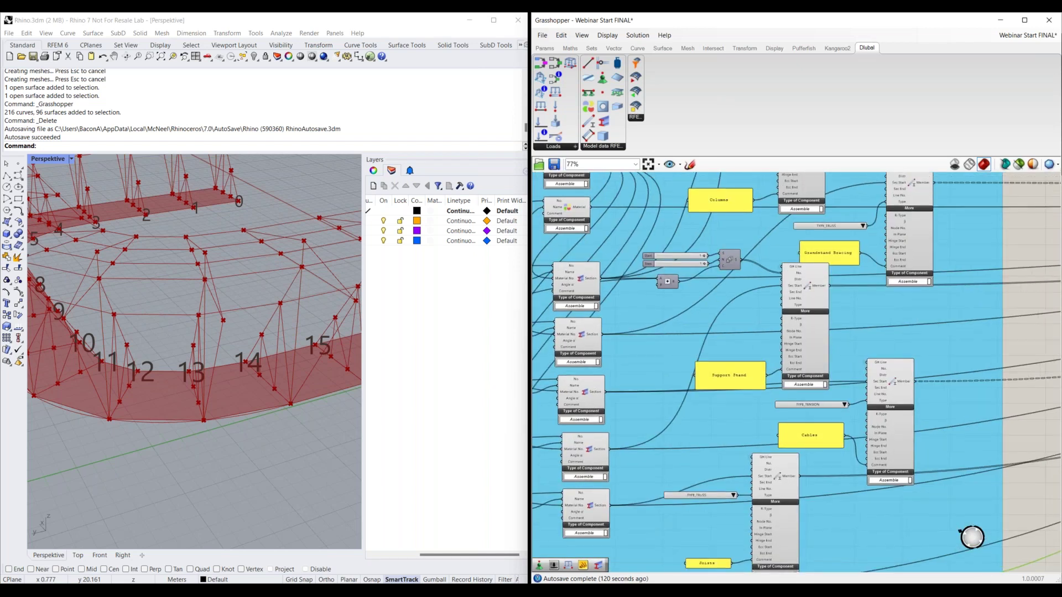
pyautogui.moveTo(754, 183); pyautogui.dragTo(775, 284, button='right')
pyautogui.moveTo(710, 217); pyautogui.dragTo(699, 314, button='right')
pyautogui.moveTo(725, 263); pyautogui.dragTo(755, 374, button='right')
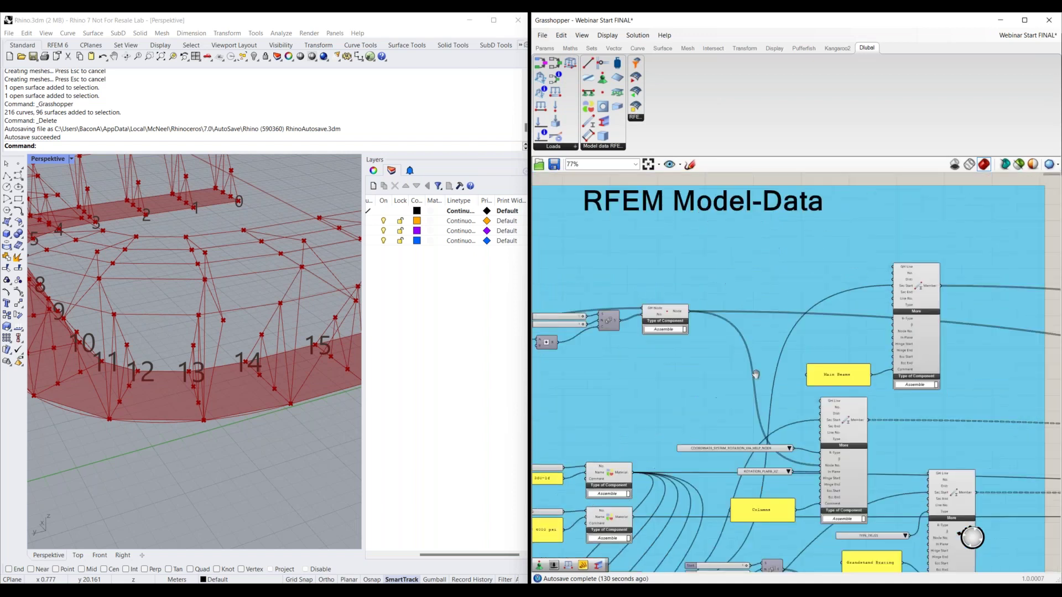
pyautogui.scroll(-5, 756, 374)
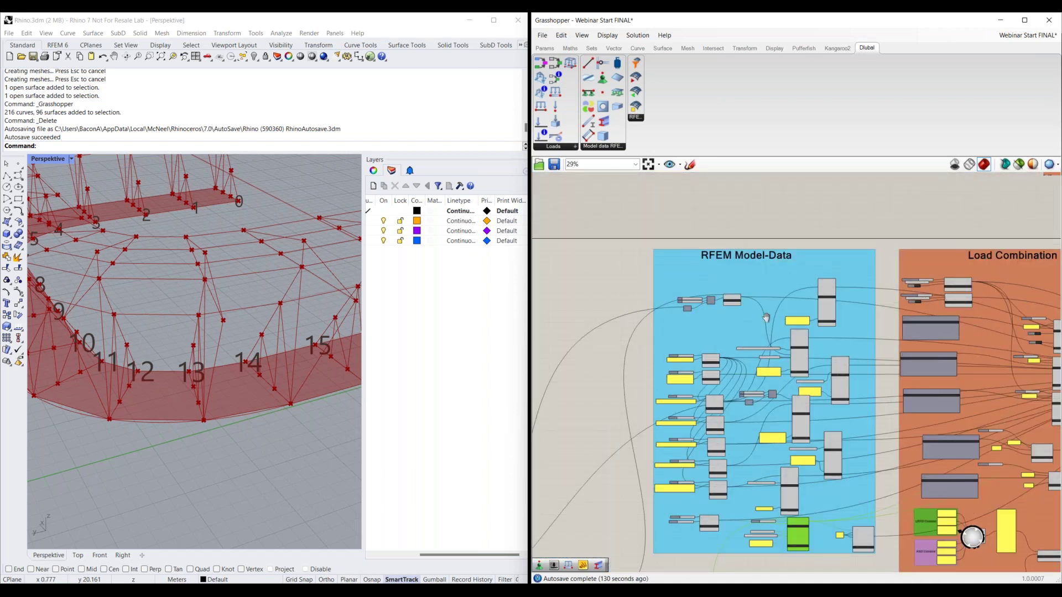
pyautogui.moveTo(766, 317); pyautogui.dragTo(759, 175, button='right')
pyautogui.moveTo(783, 459); pyautogui.dragTo(776, 313, button='right')
pyautogui.moveTo(827, 443); pyautogui.dragTo(812, 427, button='right')
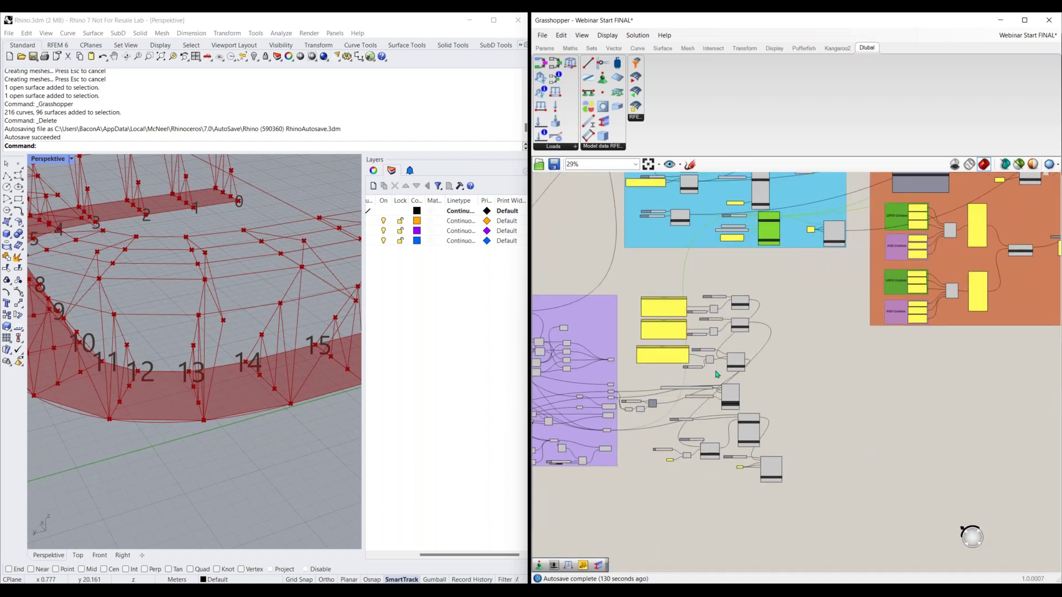
pyautogui.scroll(5, 718, 375)
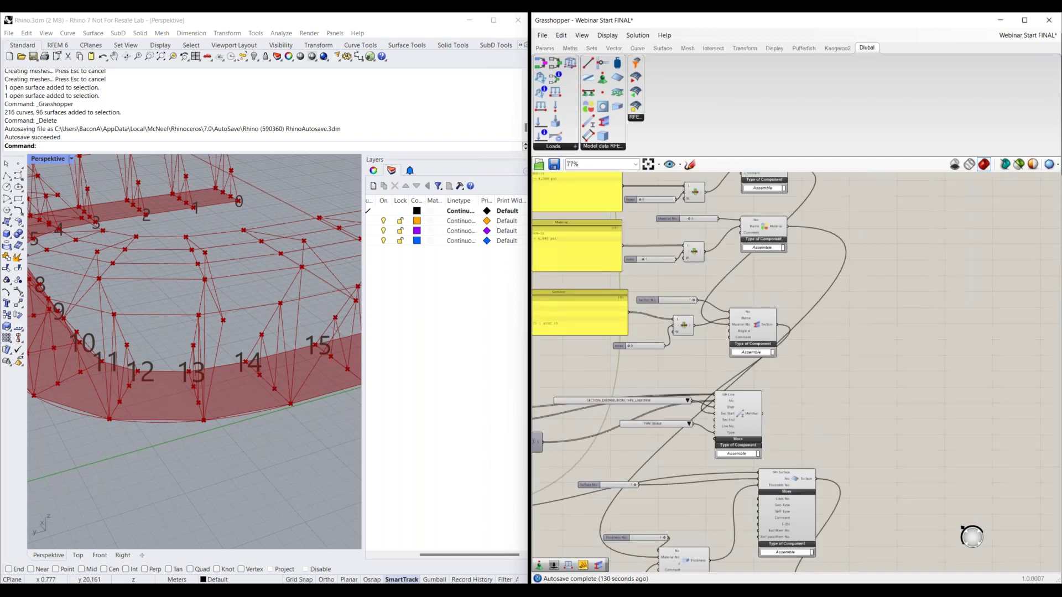
pyautogui.moveTo(745, 323); pyautogui.dragTo(666, 226, button='right')
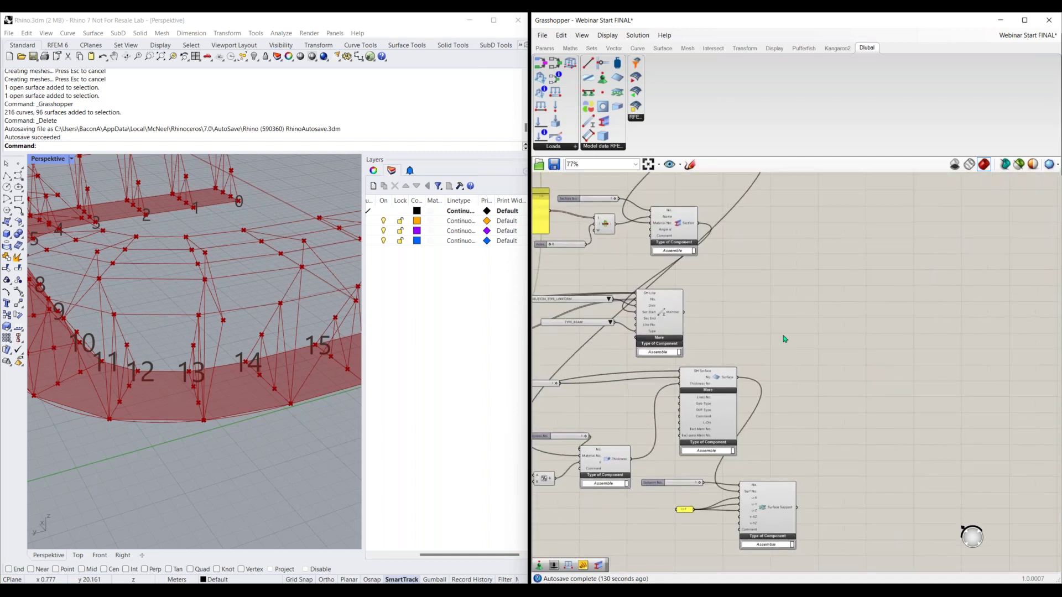
pyautogui.moveTo(843, 394); pyautogui.dragTo(775, 360, button='right')
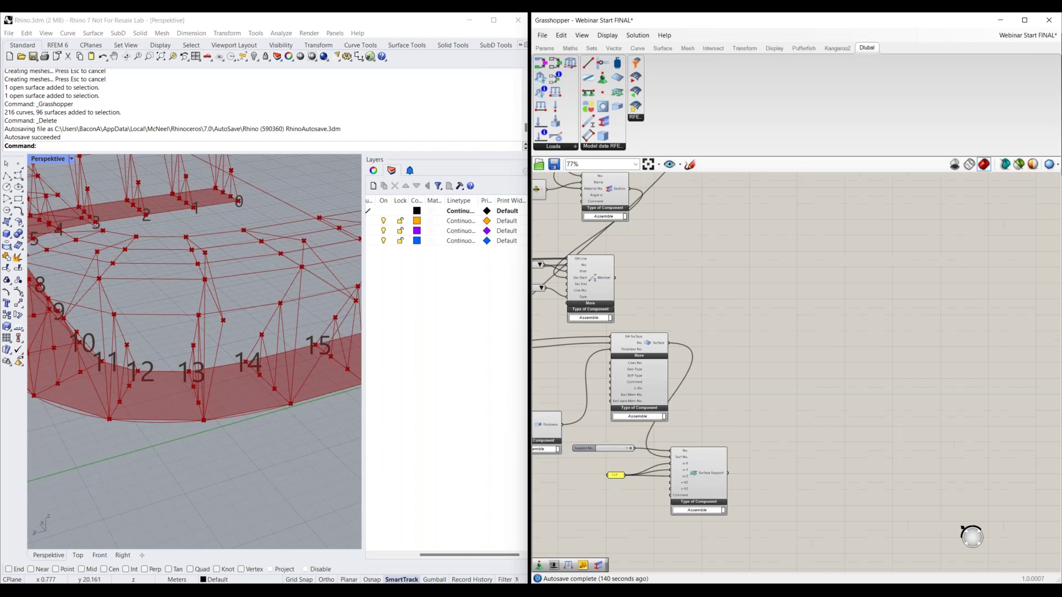
pyautogui.moveTo(831, 381); pyautogui.dragTo(793, 472, button='right')
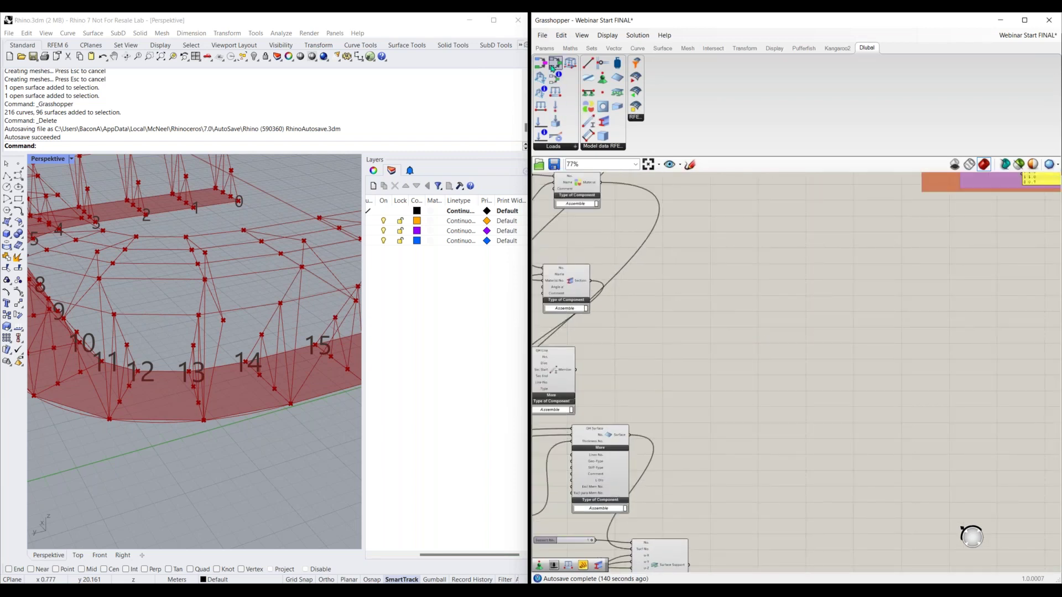
pyautogui.moveTo(546, 123); pyautogui.dragTo(782, 380)
pyautogui.scroll(3, 785, 387)
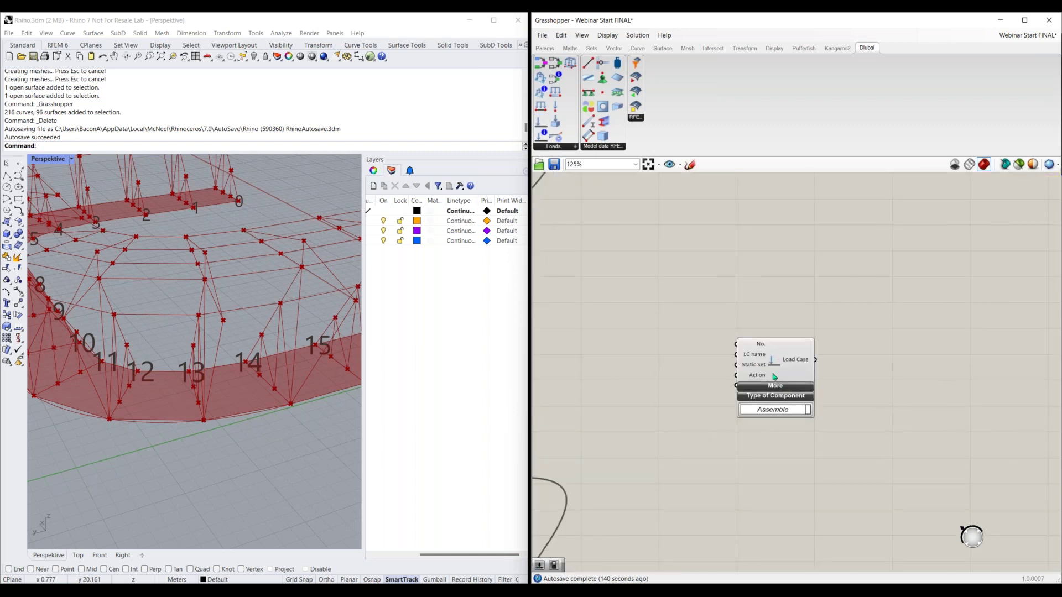
# Step: Add a number slider with value 1 and connect it to the Load Case's No. input
pyautogui.doubleClick(665, 334)
pyautogui.write('1')
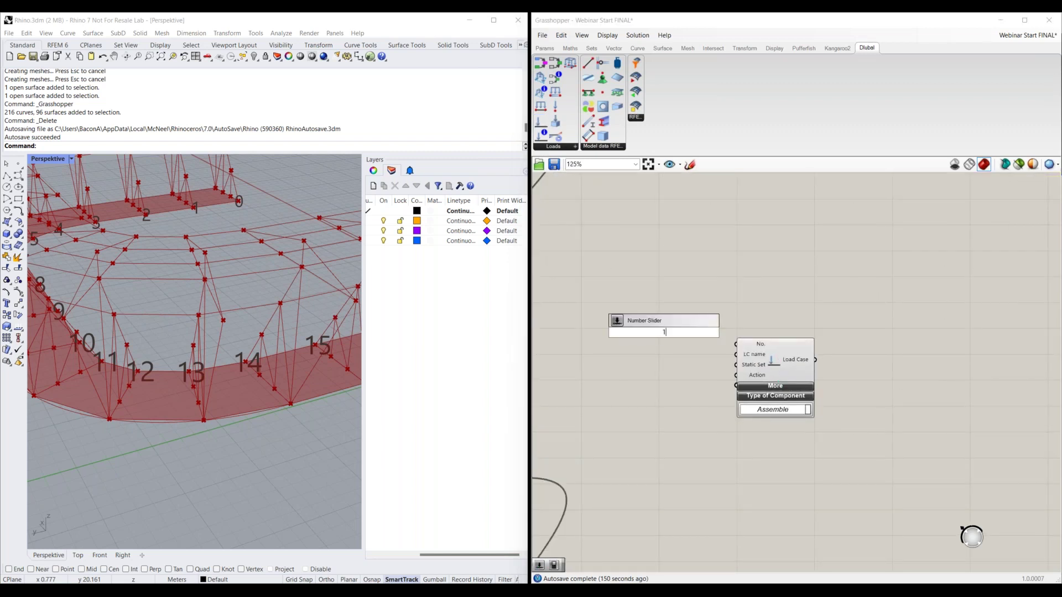
pyautogui.press('Return')
pyautogui.moveTo(708, 334); pyautogui.dragTo(736, 344)
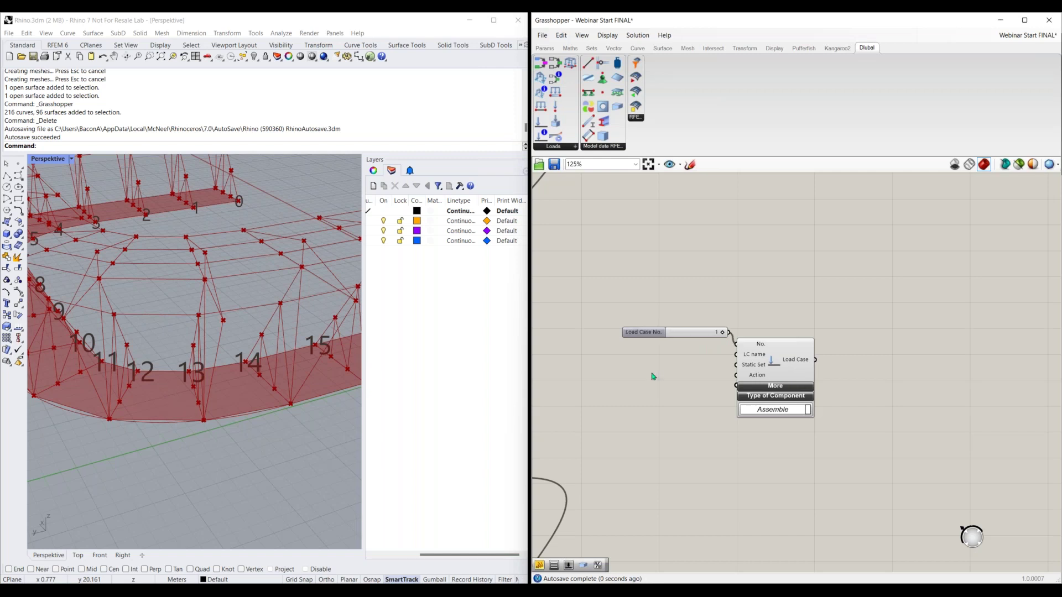
# Step: Add a text panel containing "Dead Load" and connect it to the Load Case's LC name input
pyautogui.doubleClick(671, 352)
pyautogui.write('"Dead Load')
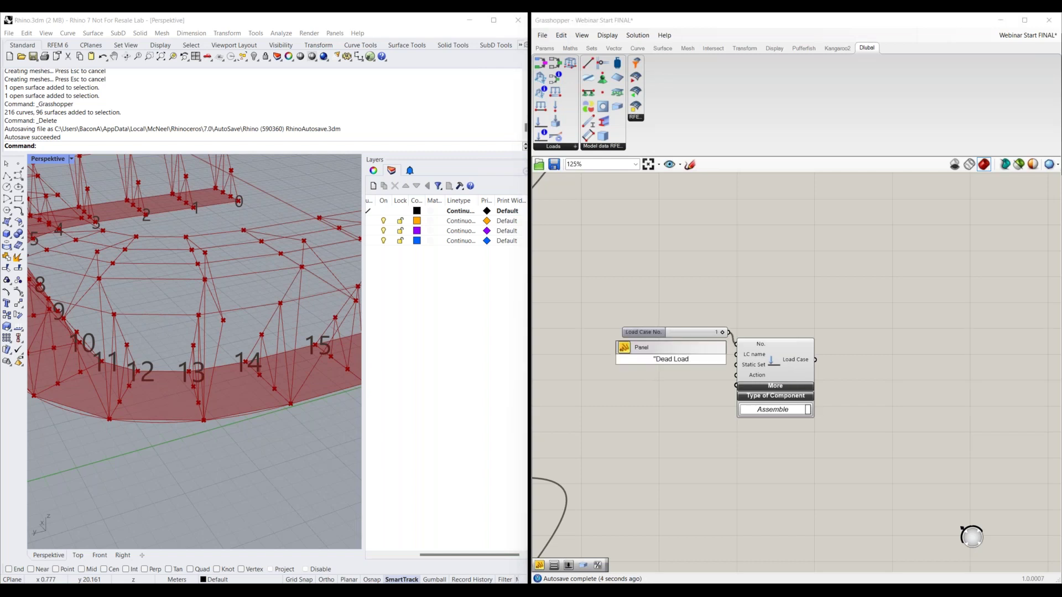
pyautogui.press('Return')
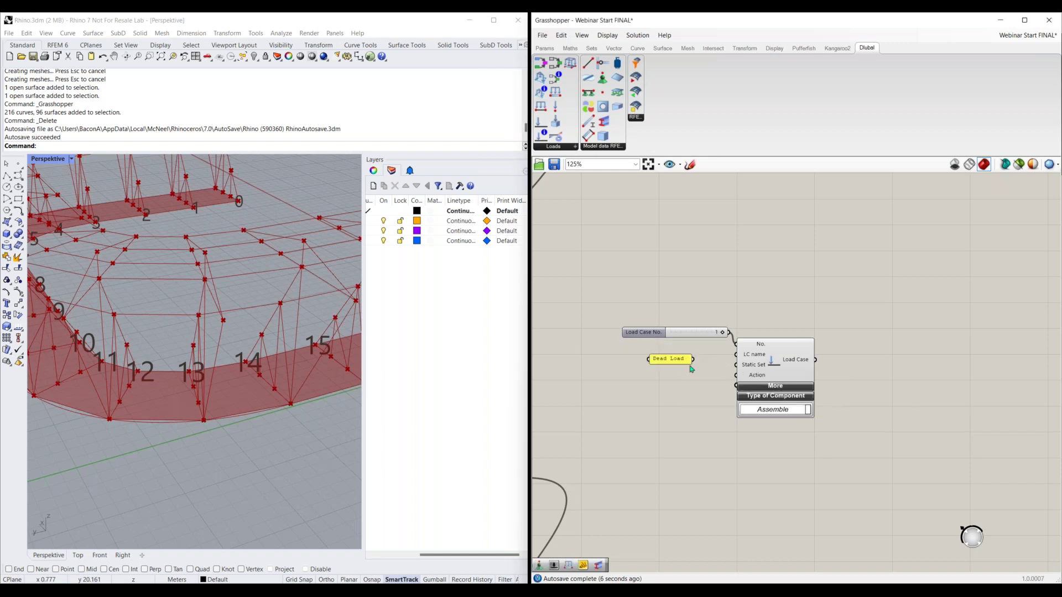
pyautogui.moveTo(693, 359); pyautogui.dragTo(735, 355)
# Step: Switch to RFEM and open the Load Cases & Combinations settings to view load case LC1's static analysis options
pyautogui.moveTo(758, 365)
pyautogui.click(597, 534)
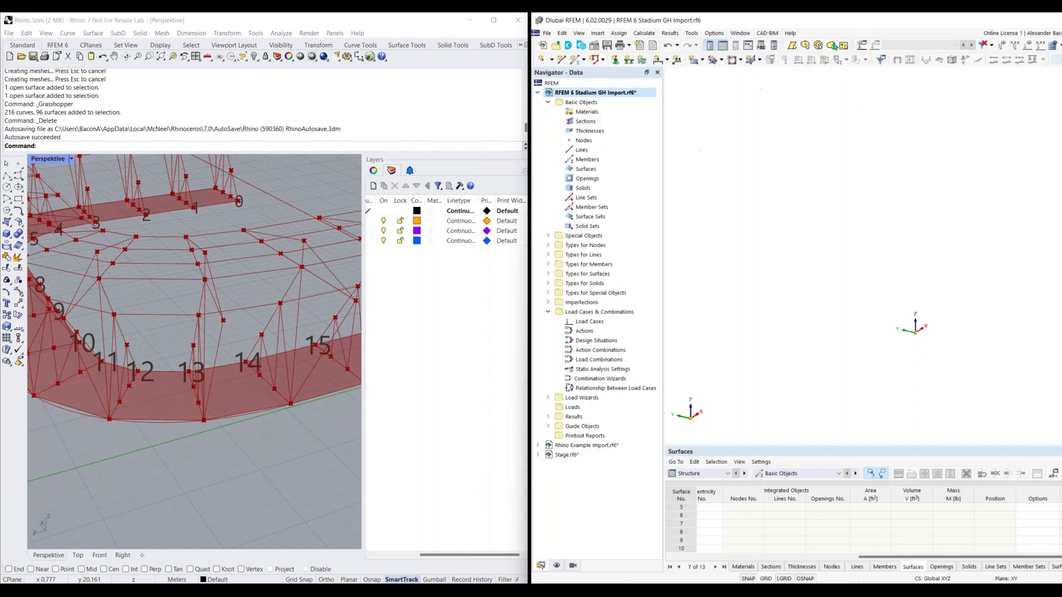
pyautogui.click(862, 45)
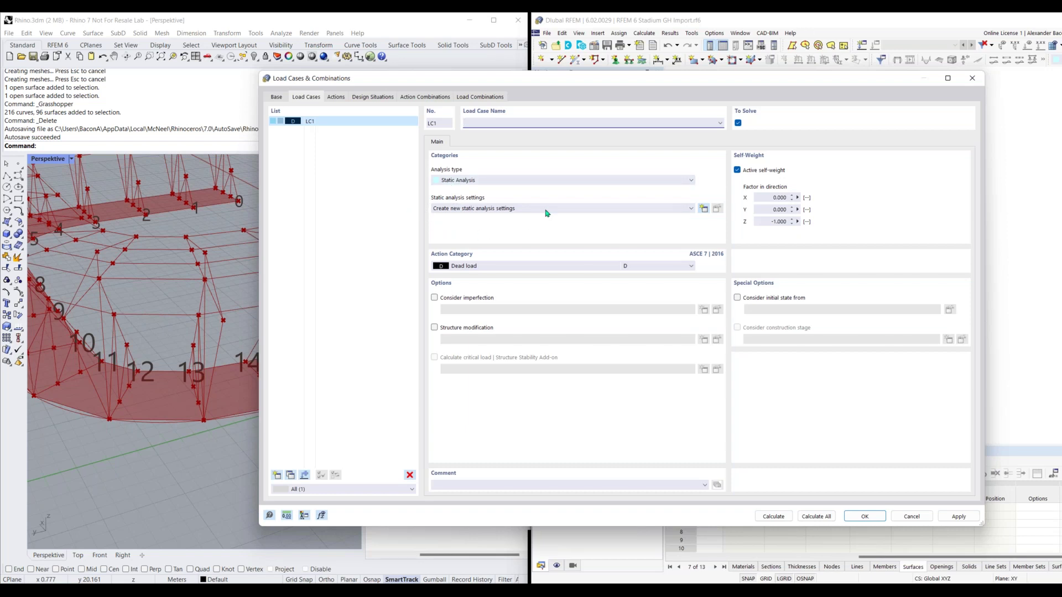
# Step: Examine the analysis type options of a new static analysis setting for load case LC1, leaving everything unchanged
pyautogui.click(542, 209)
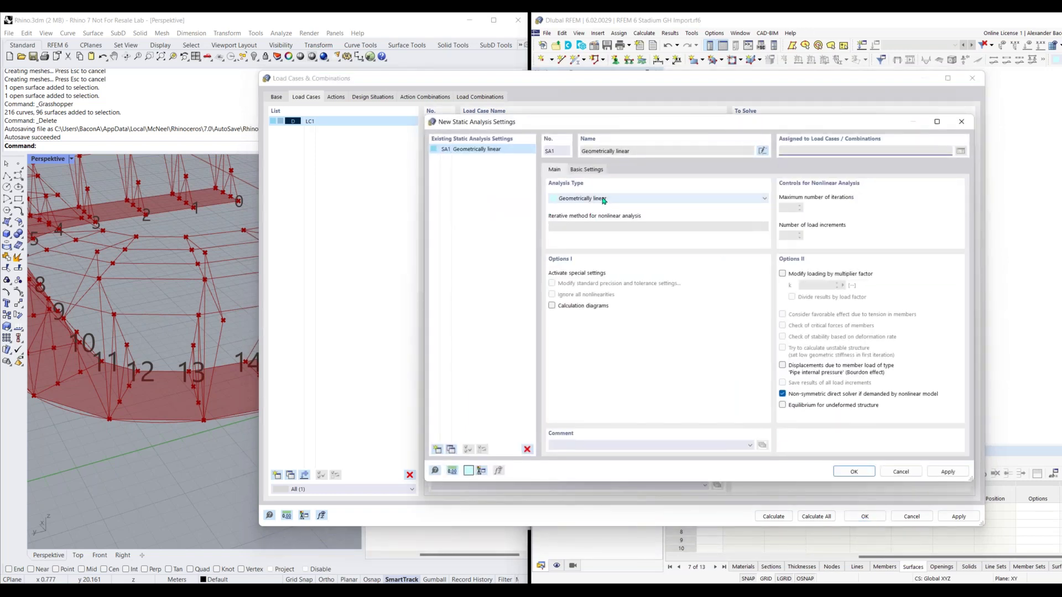
pyautogui.click(603, 200)
pyautogui.click(604, 200)
pyautogui.click(961, 121)
pyautogui.click(972, 79)
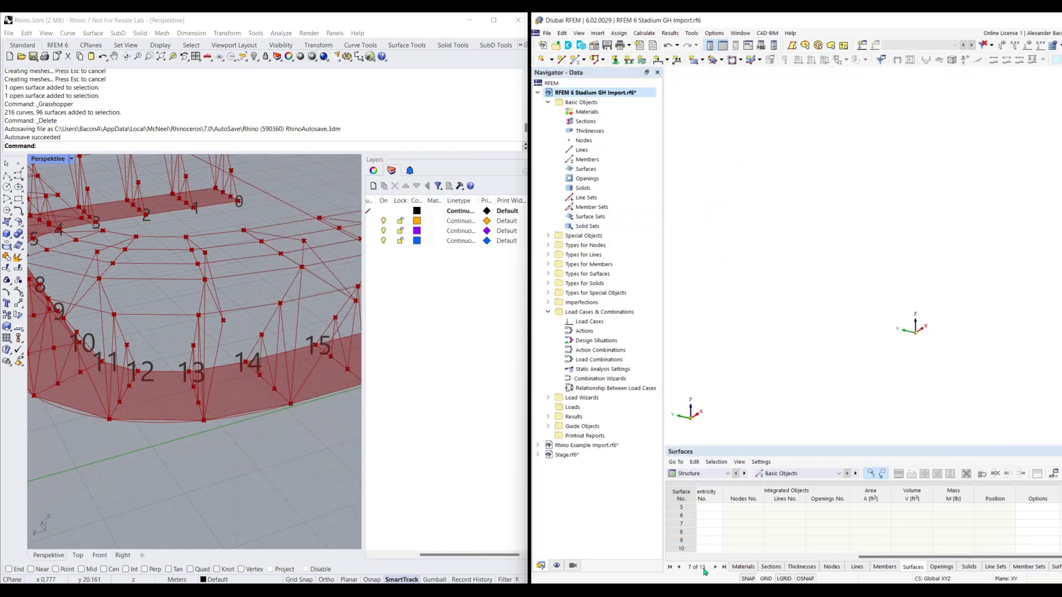
# Step: Switch to Grasshopper and place a Dlubal Static Analysis Settings component above the Load Case component
pyautogui.hotkey('alt', 'Tab')
pyautogui.moveTo(690, 301); pyautogui.dragTo(740, 339, button='right')
pyautogui.scroll(-2, 741, 334)
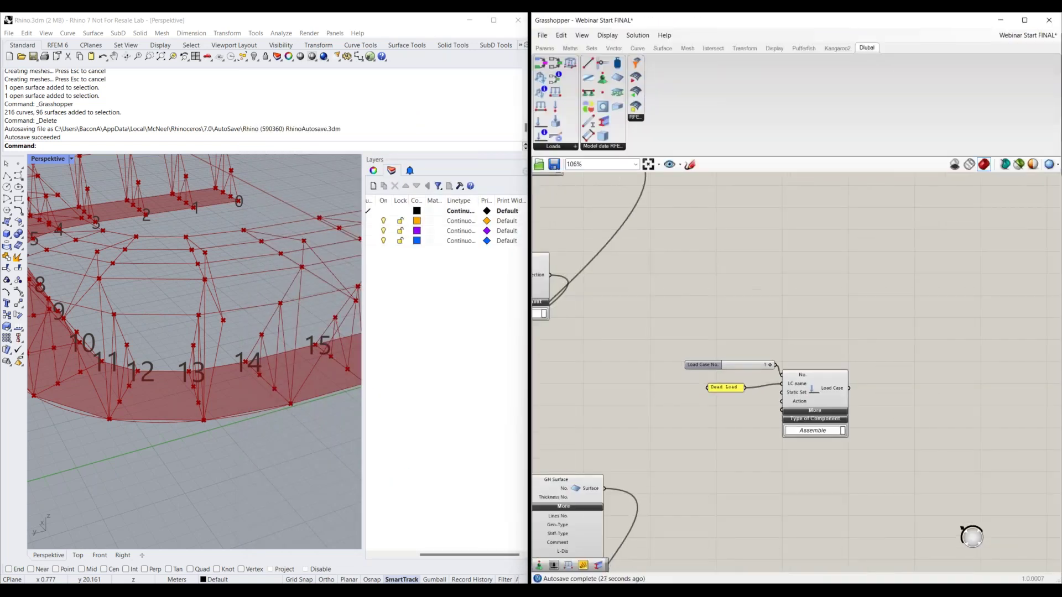
pyautogui.moveTo(558, 138); pyautogui.dragTo(783, 283)
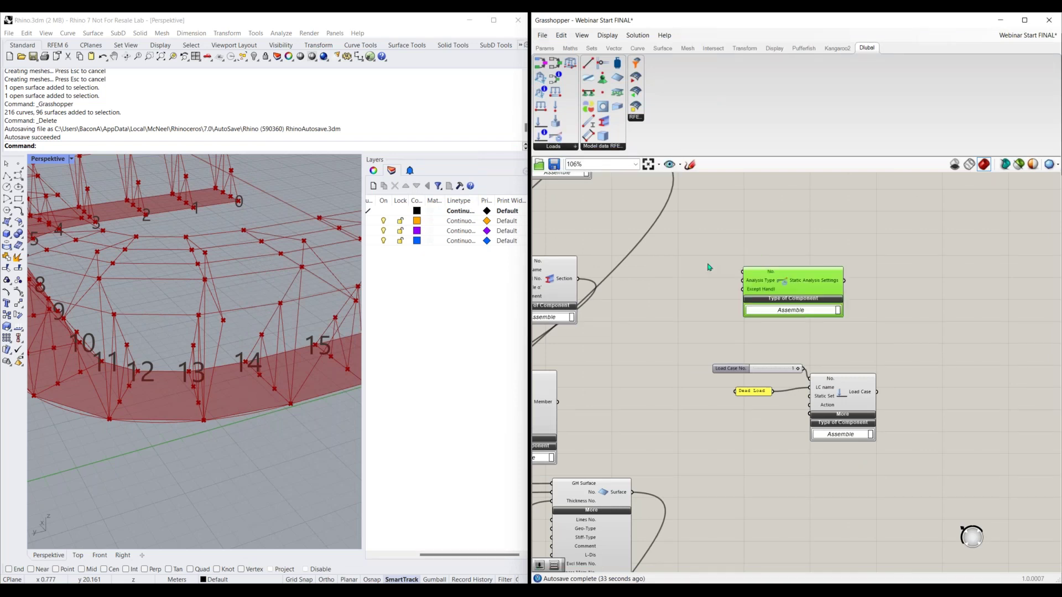
pyautogui.doubleClick(678, 260)
pyautogui.write('1')
pyautogui.press('Return')
pyautogui.moveTo(714, 265); pyautogui.dragTo(743, 272)
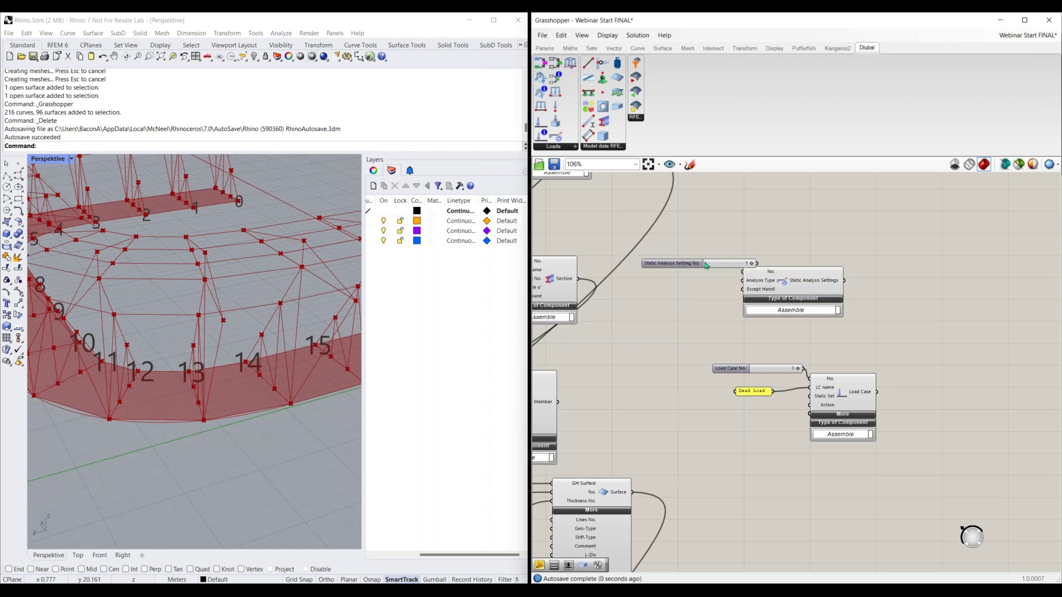
pyautogui.press('Delete')
# Step: Add a number slider with value 1 and connect it to the Static Analysis Settings component's No. input
pyautogui.doubleClick(677, 278)
pyautogui.write('2')
pyautogui.press('Return')
pyautogui.moveTo(742, 272); pyautogui.dragTo(635, 263)
pyautogui.moveTo(822, 298); pyautogui.dragTo(836, 300)
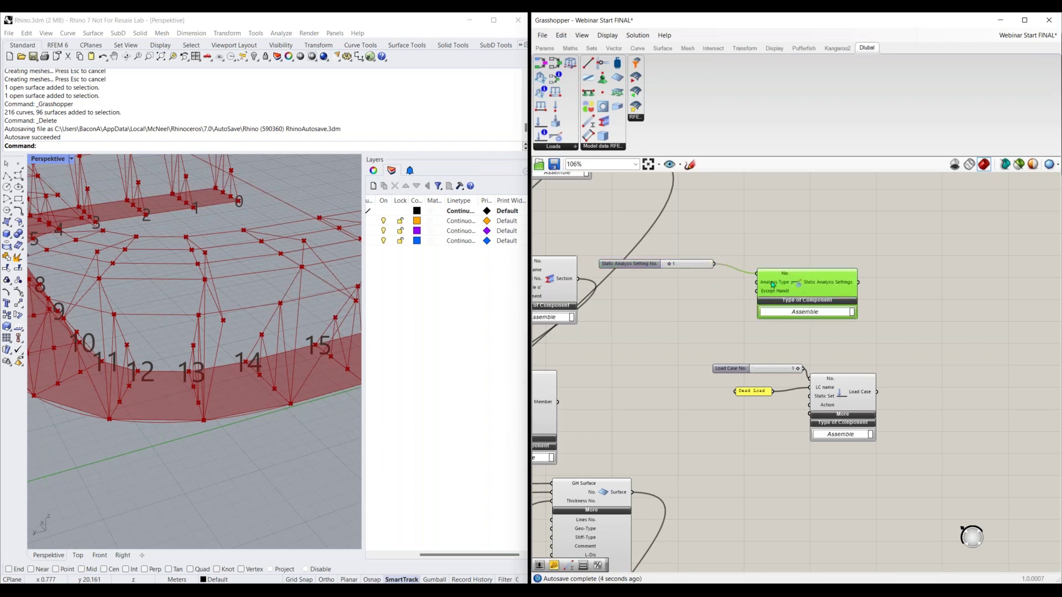
# Step: Add a Value List, connect it to the Static Analysis Settings' Analysis Type input and choose GEOMETRICALLY_LINEAR
pyautogui.scroll(3, 773, 285)
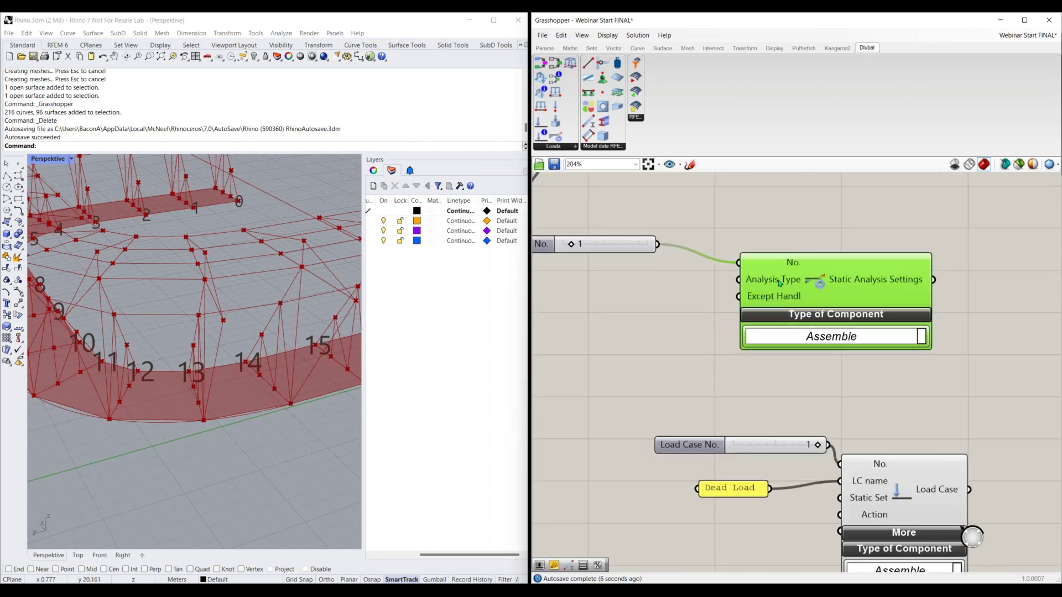
pyautogui.moveTo(616, 292); pyautogui.dragTo(668, 296, button='right')
pyautogui.doubleClick(668, 293)
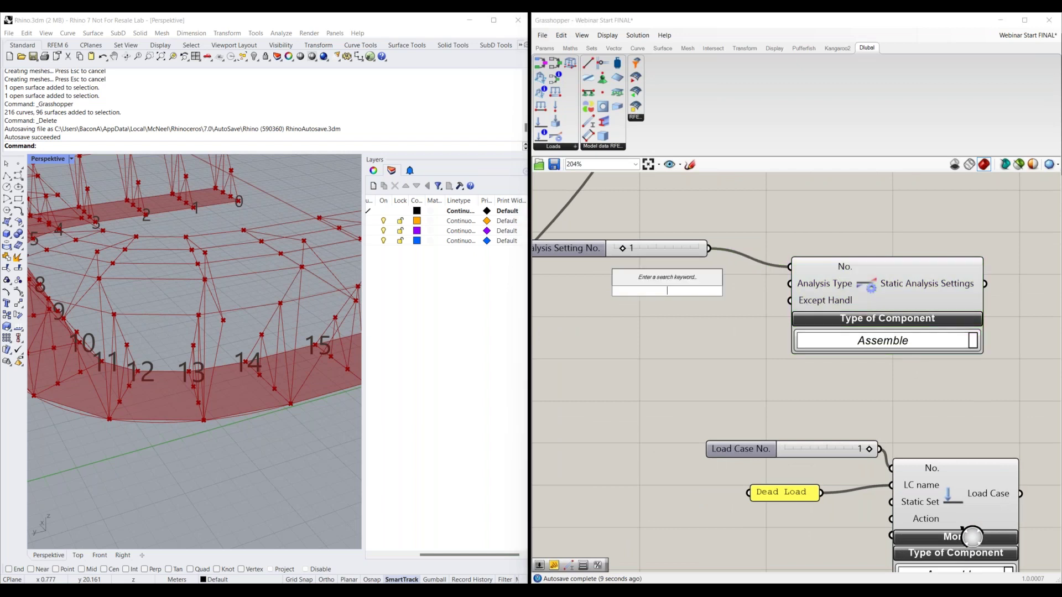
pyautogui.write('valu')
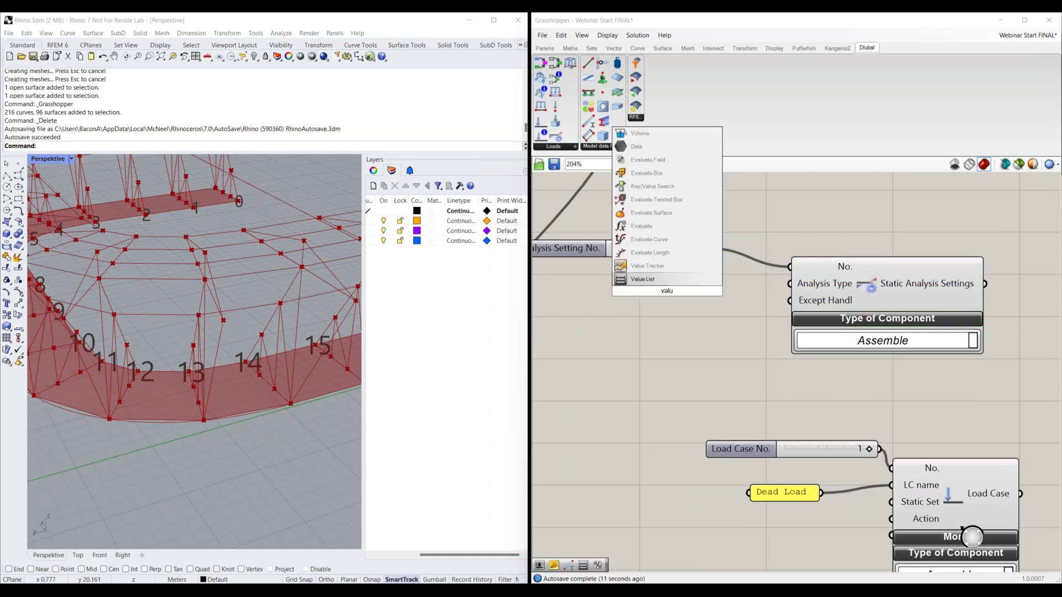
pyautogui.click(713, 281)
pyautogui.moveTo(698, 291); pyautogui.dragTo(780, 285)
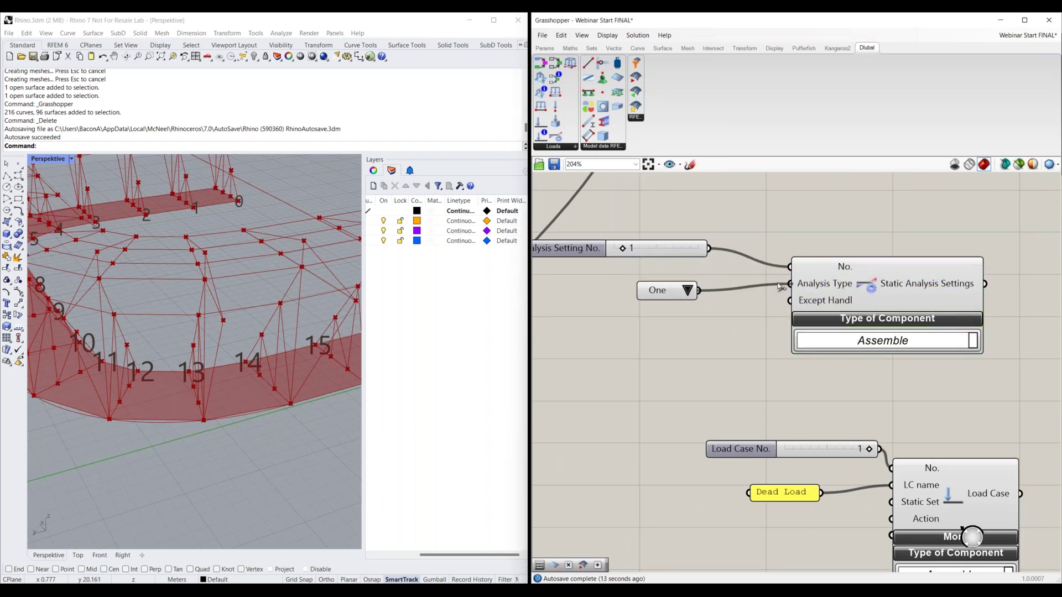
pyautogui.scroll(-1, 730, 314)
pyautogui.click(713, 300)
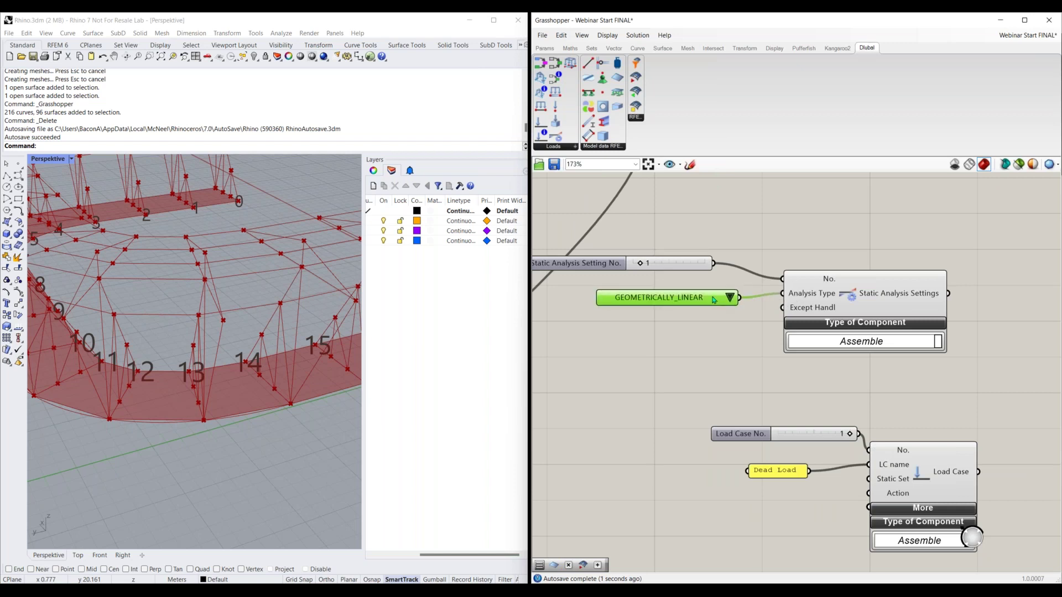
pyautogui.click(729, 298)
pyautogui.click(706, 329)
pyautogui.moveTo(642, 293); pyautogui.dragTo(597, 281)
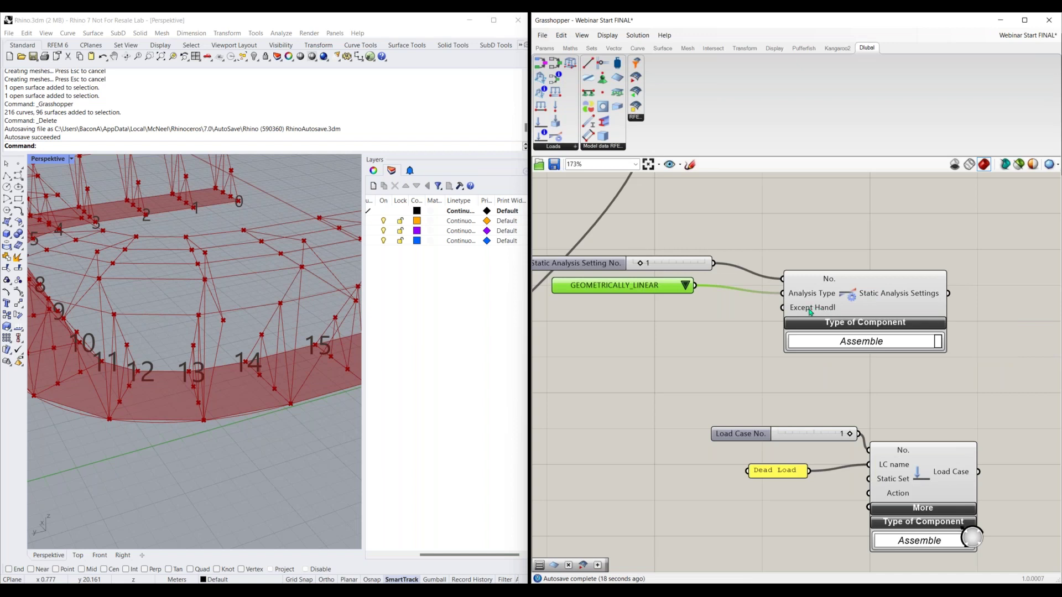
# Step: Add a Boolean Toggle set to False and connect it to the Static Analysis Settings' Except Handl input
pyautogui.doubleClick(668, 328)
pyautogui.write('bool')
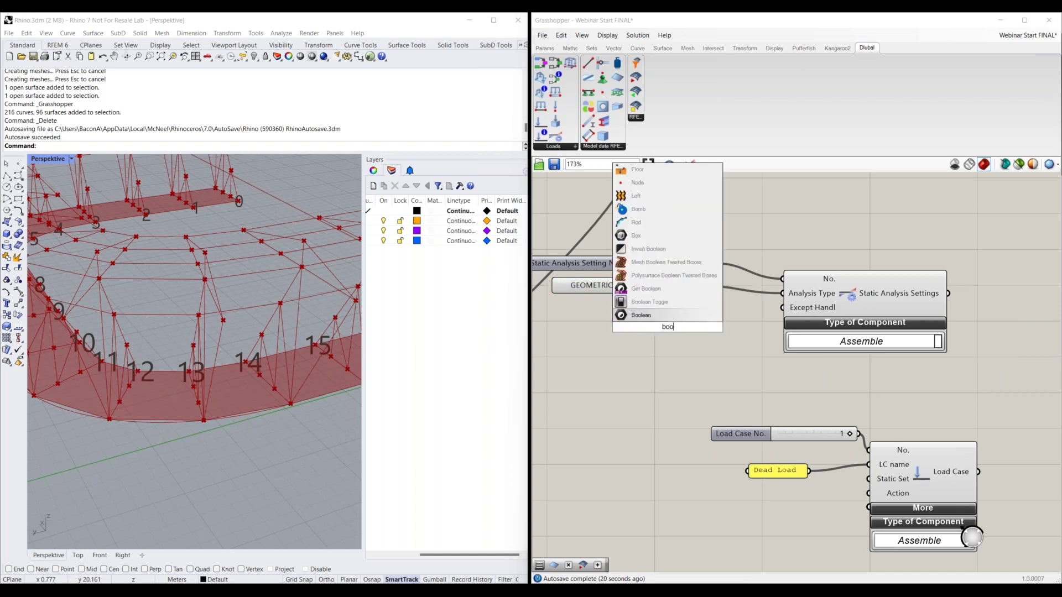
pyautogui.click(668, 304)
pyautogui.moveTo(667, 335); pyautogui.dragTo(782, 308)
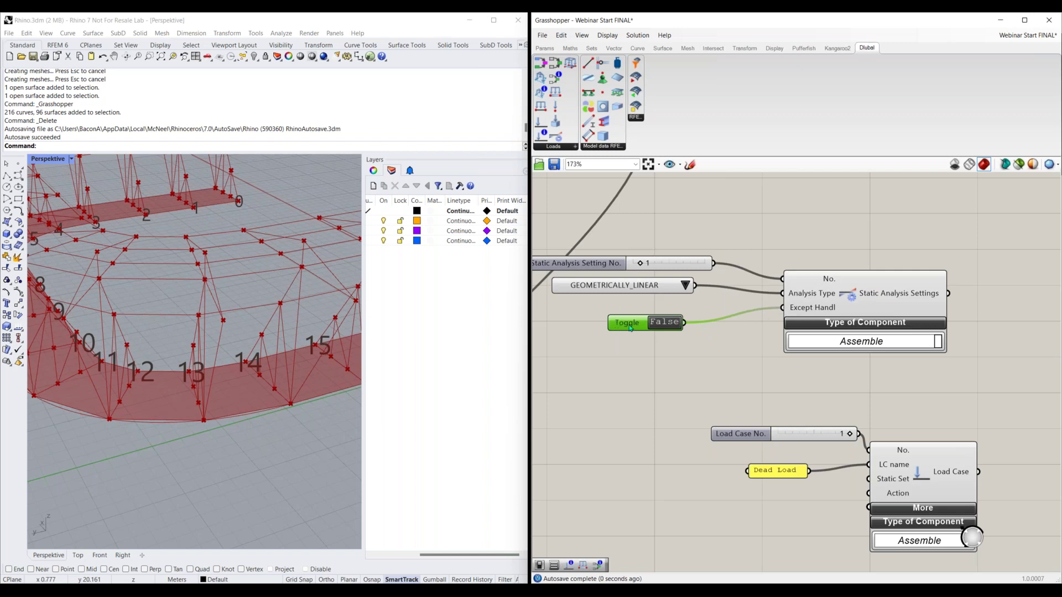
pyautogui.moveTo(636, 327); pyautogui.dragTo(629, 323)
pyautogui.doubleClick(661, 316)
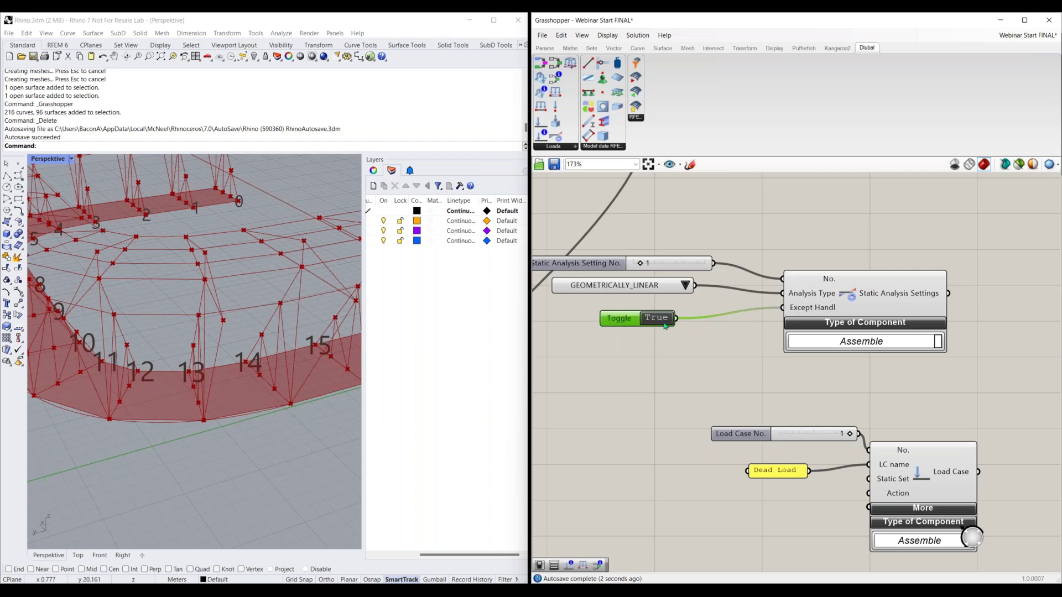
pyautogui.doubleClick(656, 319)
pyautogui.moveTo(684, 305); pyautogui.dragTo(594, 341)
pyautogui.click(664, 384)
# Step: Connect the Static Analysis Settings output to the Load Case component's Static Set input
pyautogui.scroll(-2, 670, 386)
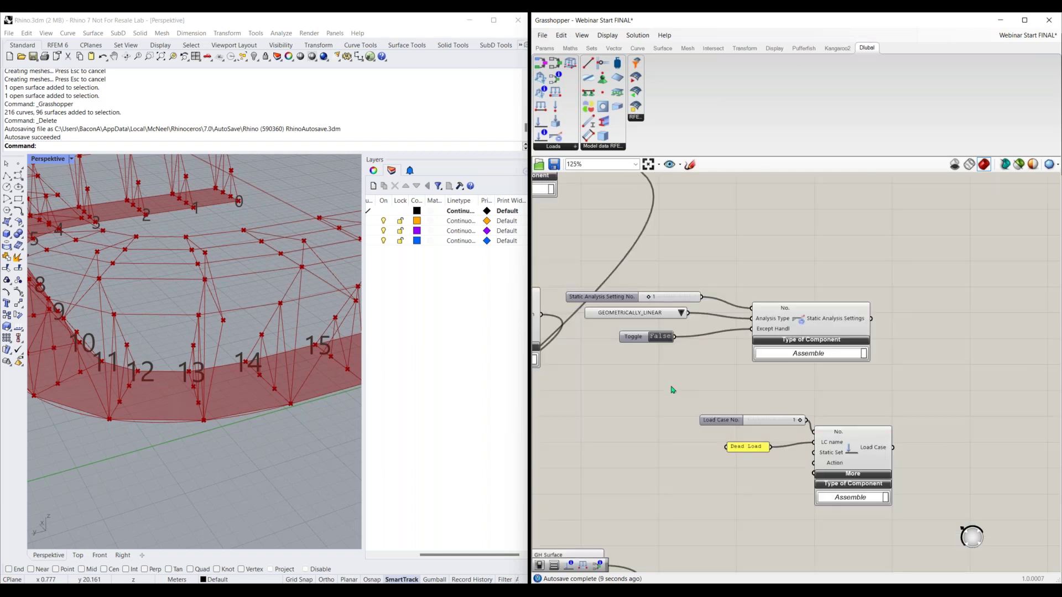
pyautogui.moveTo(671, 386); pyautogui.dragTo(651, 375, button='right')
pyautogui.moveTo(852, 308); pyautogui.dragTo(794, 442)
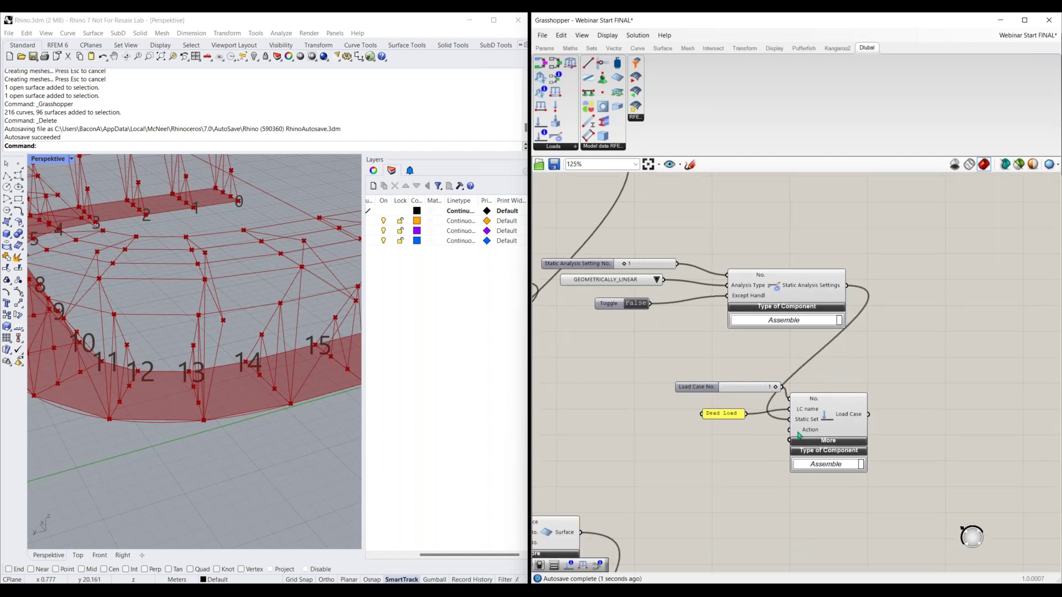
# Step: Switch to RFEM and check the load case classification standard in the model's base data, leaving it unchanged
pyautogui.moveTo(812, 432)
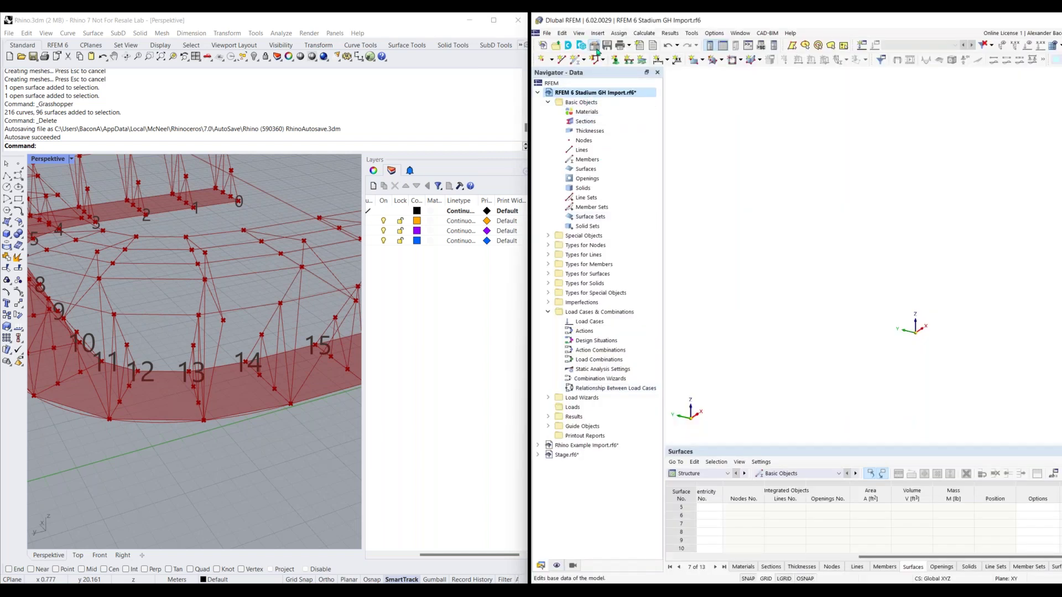
pyautogui.click(596, 49)
pyautogui.click(693, 103)
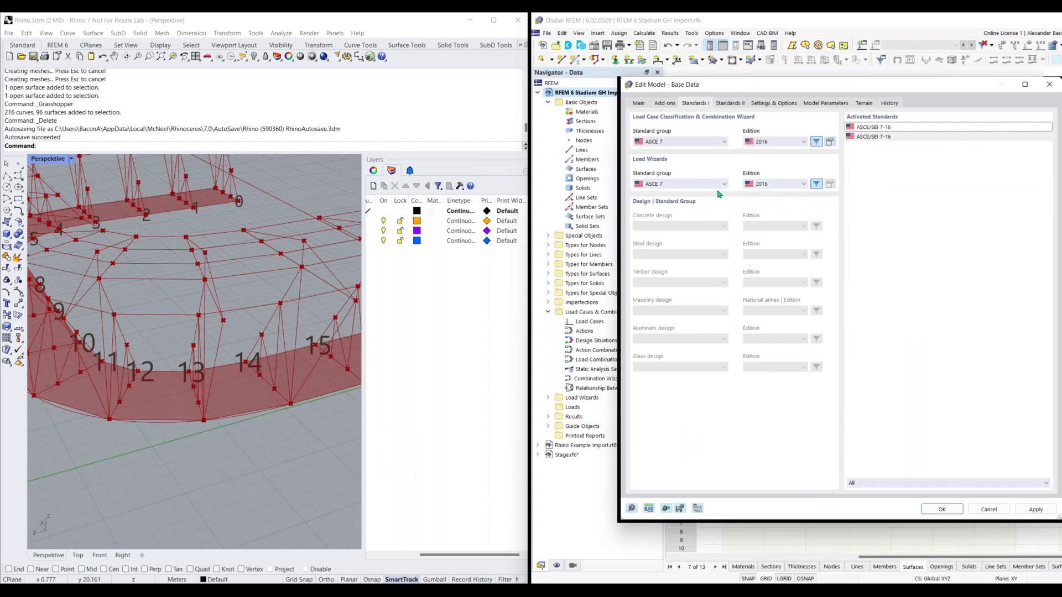
pyautogui.moveTo(958, 86); pyautogui.dragTo(886, 82)
pyautogui.press('Escape')
# Step: Switch to Grasshopper, add a Load Case Classification component beside the Load Case and set its standard group to ASCE 7
pyautogui.hotkey('alt', 'Tab')
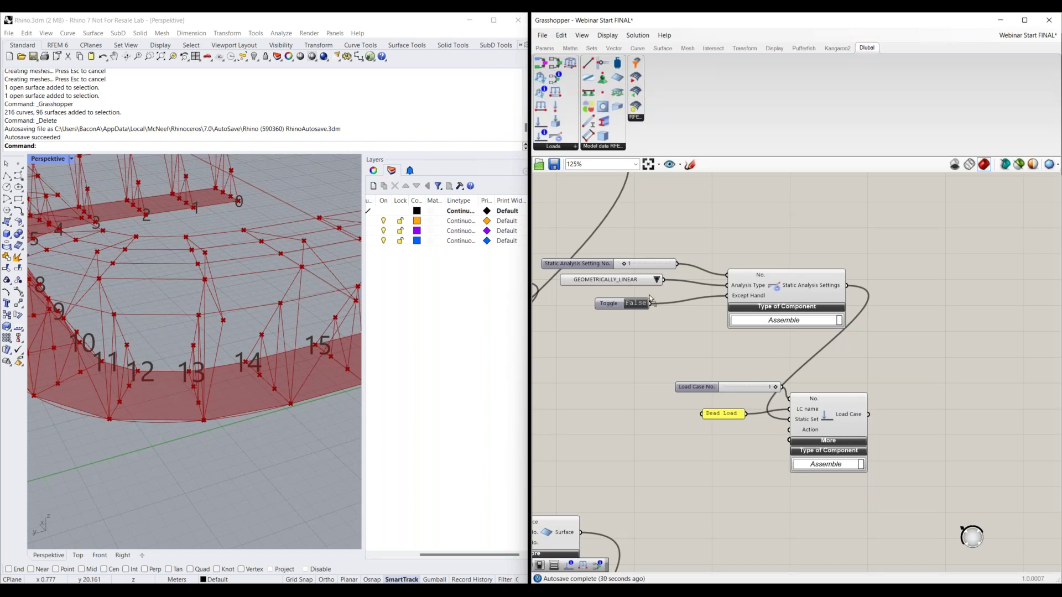
pyautogui.click(624, 436)
pyautogui.moveTo(699, 464); pyautogui.dragTo(681, 440, button='right')
pyautogui.scroll(-1, 748, 403)
pyautogui.moveTo(856, 354); pyautogui.dragTo(747, 467)
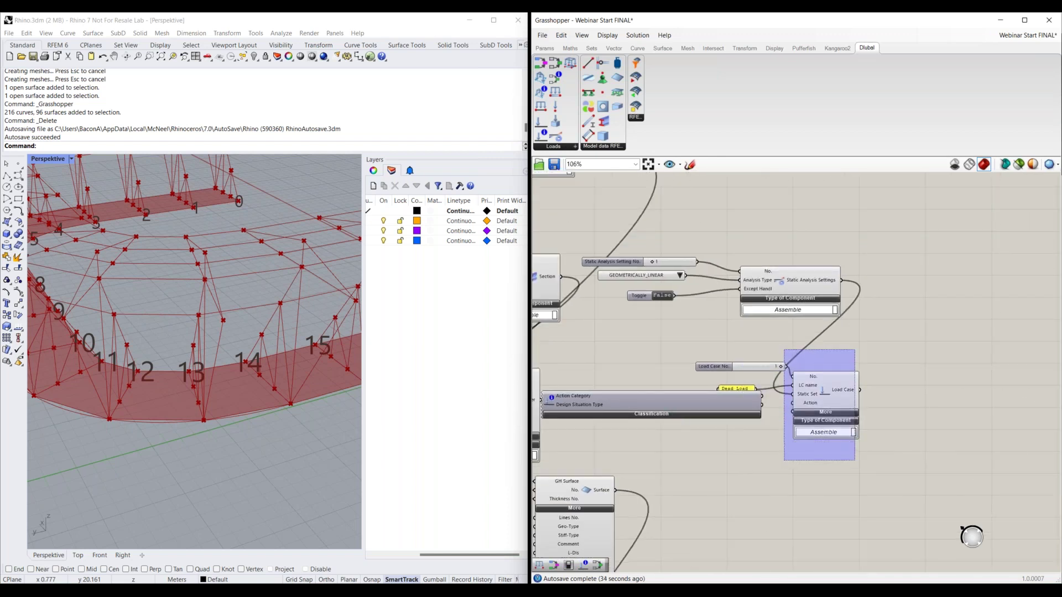
pyautogui.moveTo(657, 413); pyautogui.dragTo(666, 340)
pyautogui.click(668, 340)
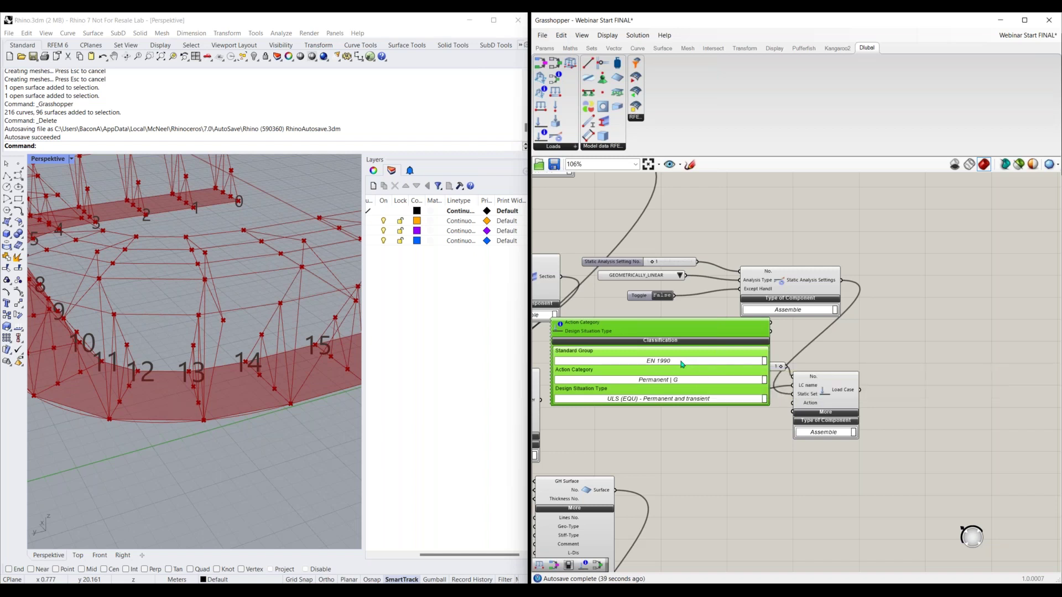
pyautogui.click(682, 364)
pyautogui.click(669, 441)
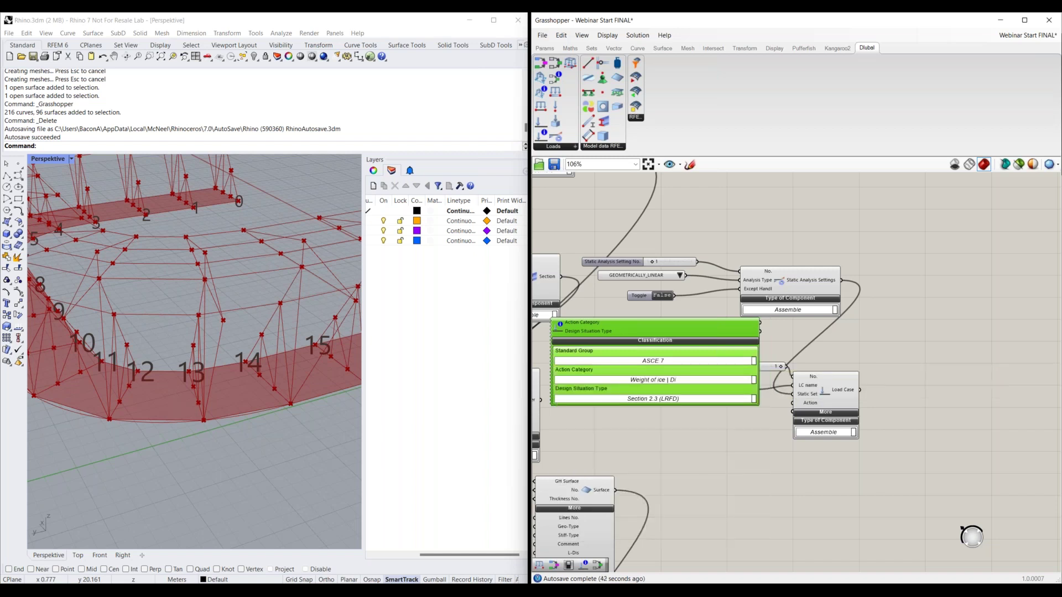
# Step: Rearrange the canvas so the Load Case with its slider and text panel sits clear of the Load Case Classification component
pyautogui.scroll(-2, 846, 374)
pyautogui.moveTo(845, 373); pyautogui.dragTo(775, 442)
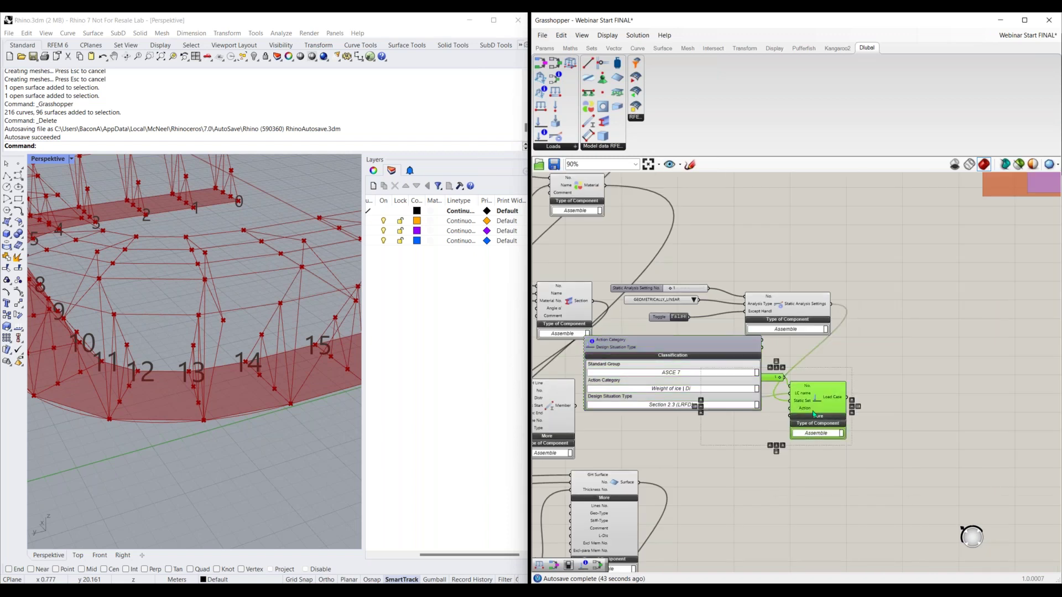
pyautogui.moveTo(811, 410); pyautogui.dragTo(921, 385)
pyautogui.moveTo(728, 347); pyautogui.dragTo(731, 446)
pyautogui.moveTo(737, 396); pyautogui.dragTo(855, 376)
pyautogui.moveTo(719, 441); pyautogui.dragTo(725, 368)
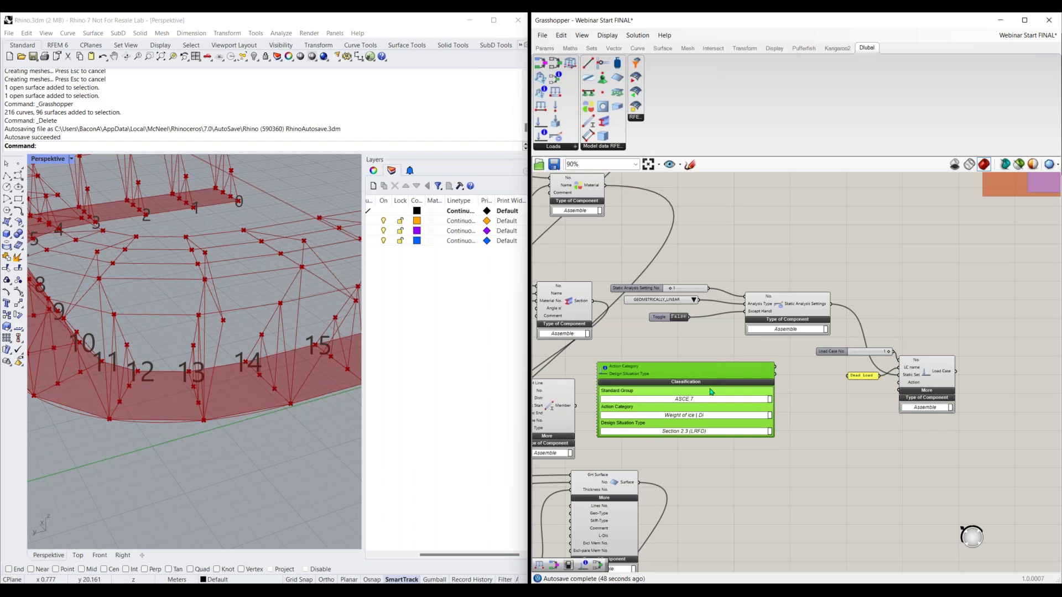
# Step: Set the classification's action category to Dead load | D and connect its Action Category output to the Load Case's Action input
pyautogui.click(701, 416)
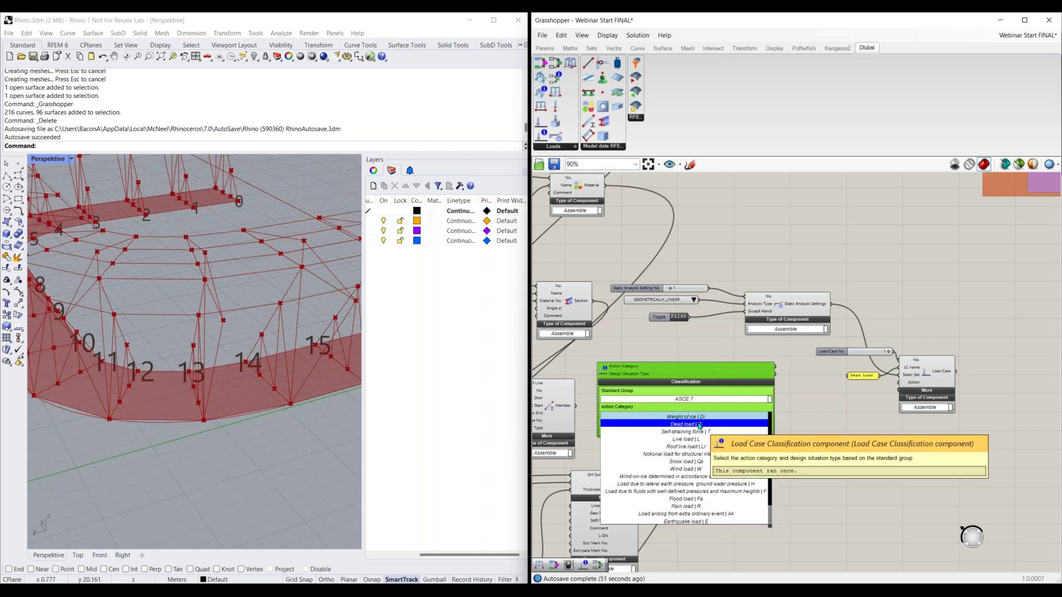
pyautogui.click(699, 425)
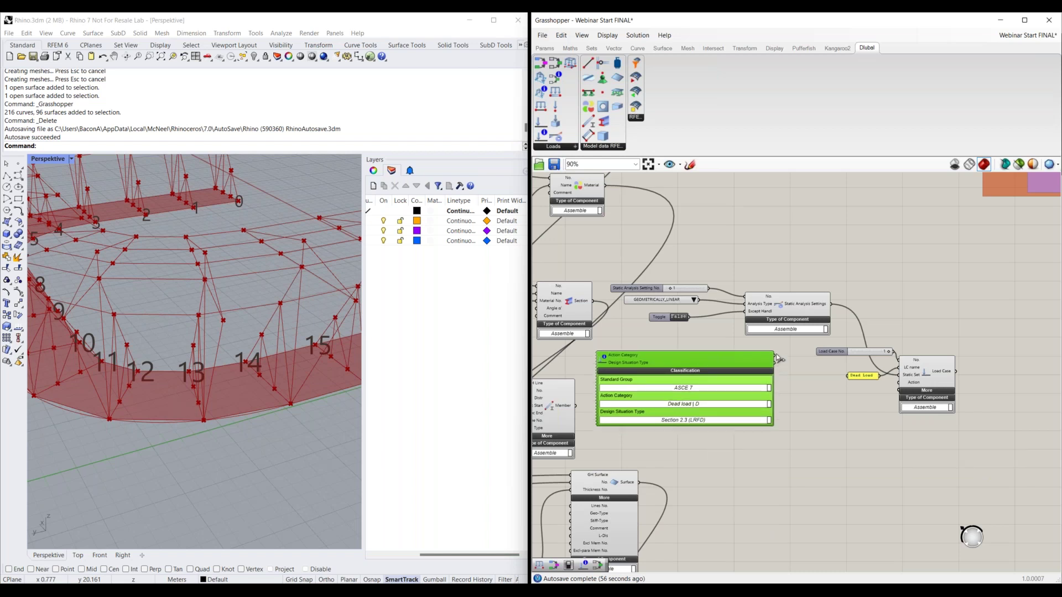
pyautogui.moveTo(897, 382); pyautogui.dragTo(774, 356)
# Step: Expand the Load Case component to expose its additional self-weight, solve and comment inputs
pyautogui.moveTo(828, 440); pyautogui.dragTo(770, 440, button='right')
pyautogui.moveTo(793, 390); pyautogui.dragTo(775, 389, button='right')
pyautogui.scroll(3, 883, 403)
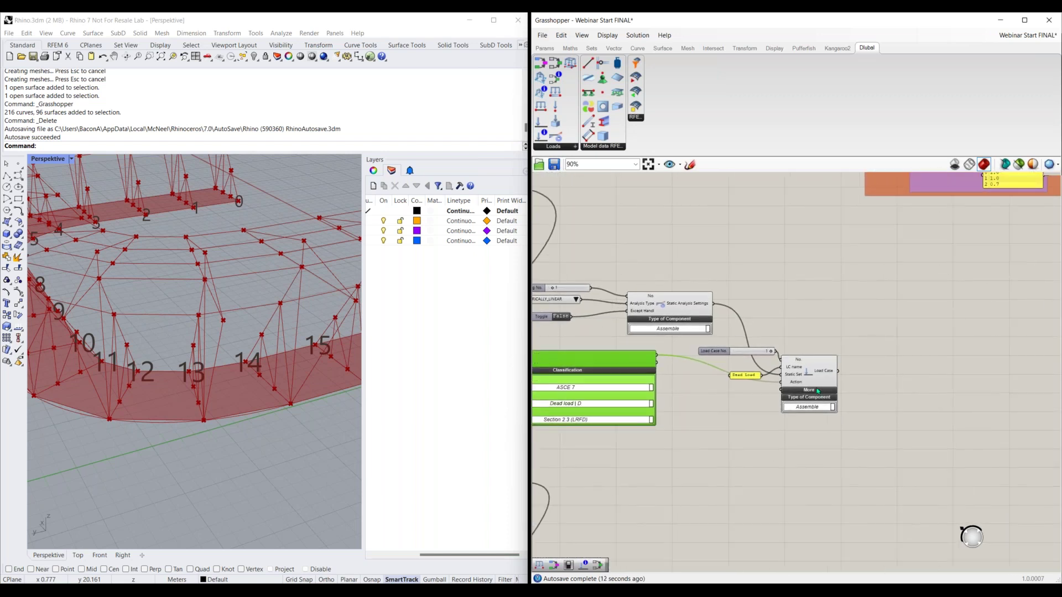
pyautogui.moveTo(839, 386); pyautogui.dragTo(824, 374, button='right')
pyautogui.click(803, 374)
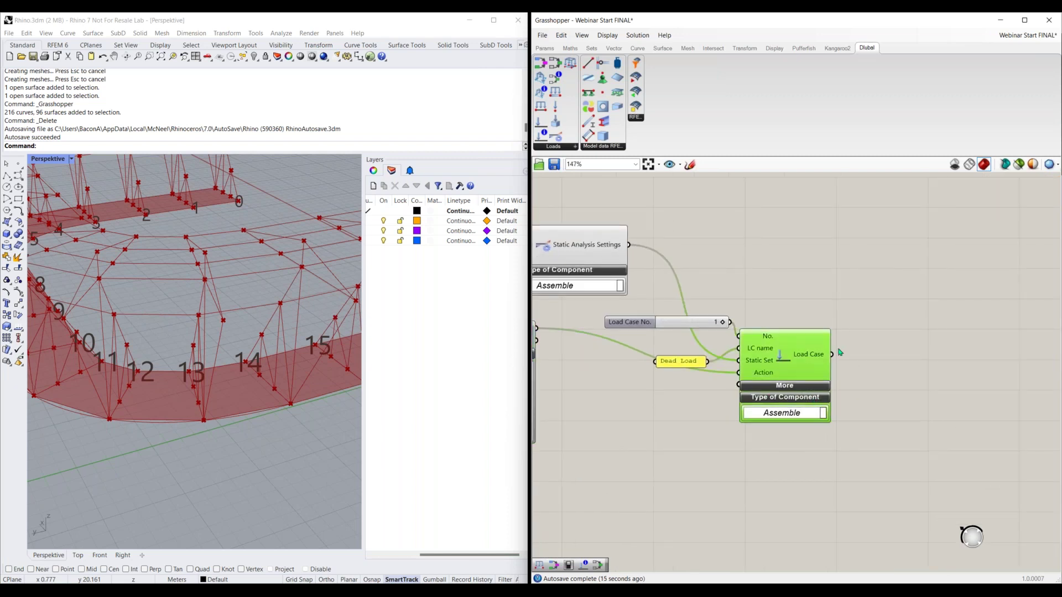
pyautogui.click(797, 388)
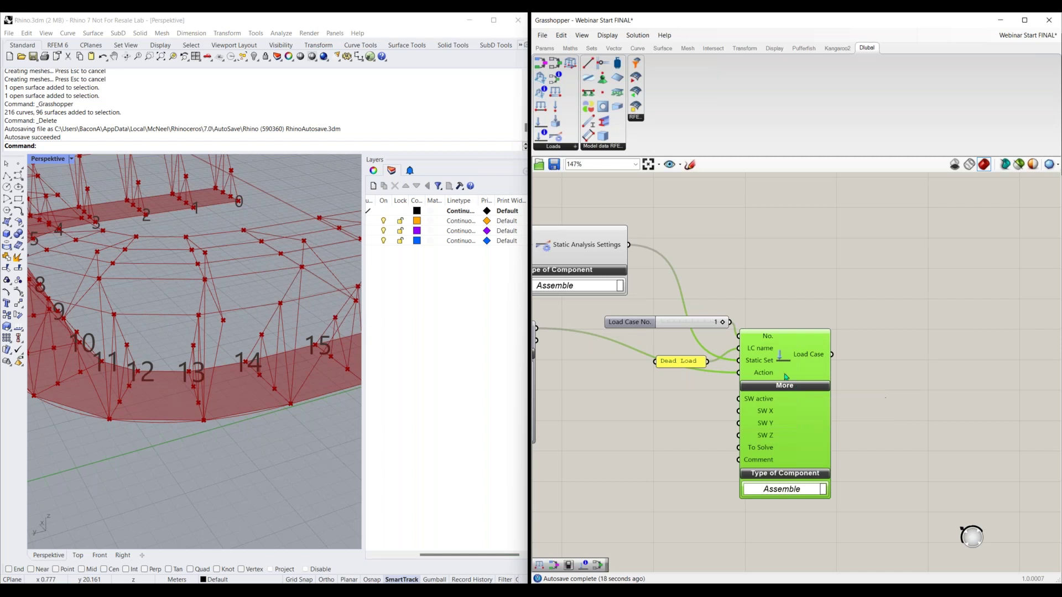
pyautogui.click(756, 402)
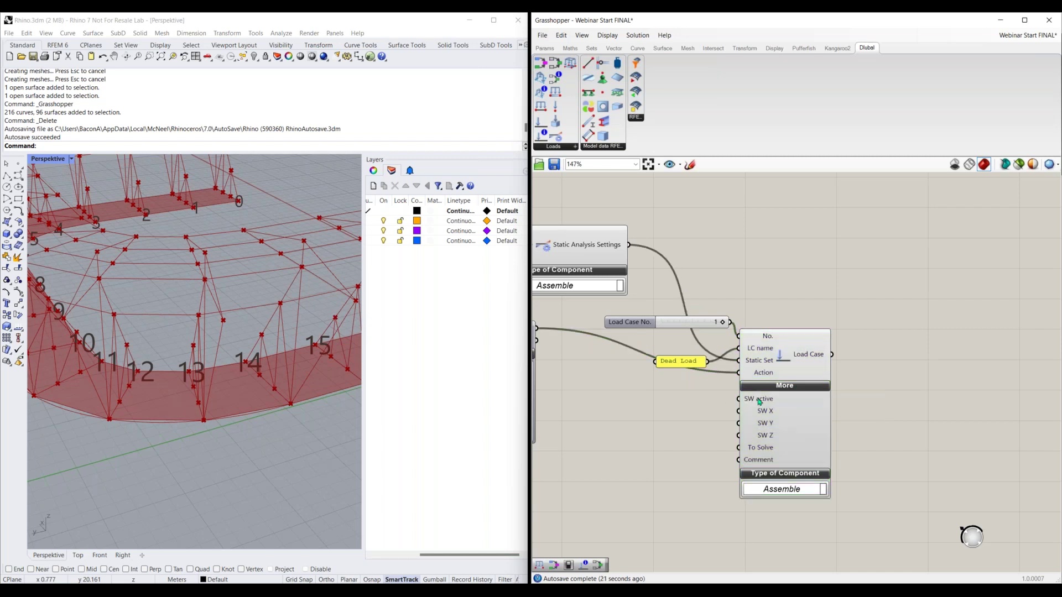
# Step: Add a Boolean Toggle set to True and connect it to the Load Case's SW active input
pyautogui.doubleClick(679, 402)
pyautogui.write('boo')
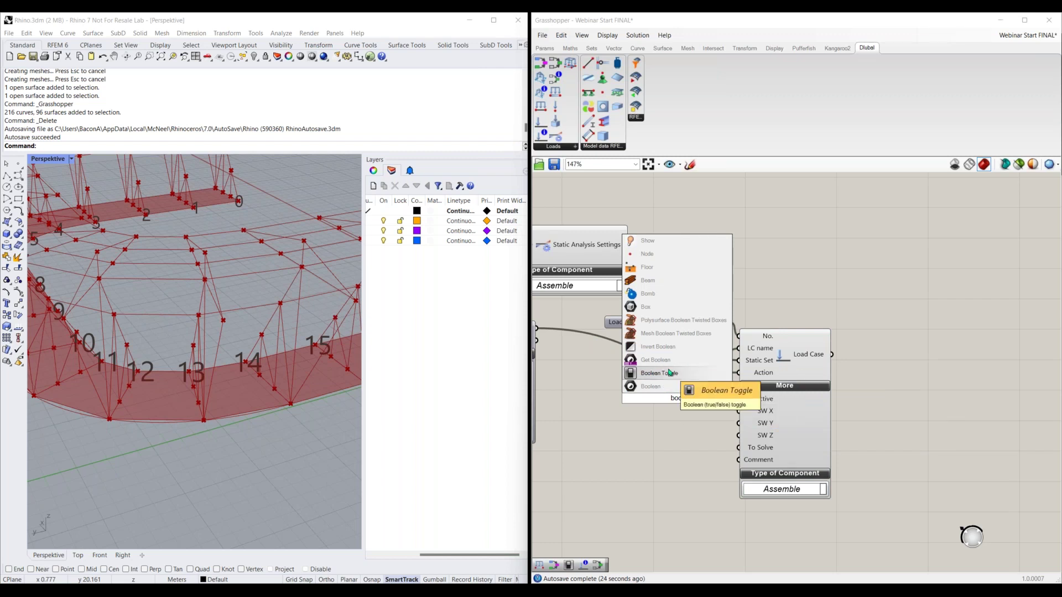
pyautogui.click(669, 373)
pyautogui.moveTo(709, 398); pyautogui.dragTo(739, 398)
pyautogui.moveTo(649, 401); pyautogui.dragTo(633, 401)
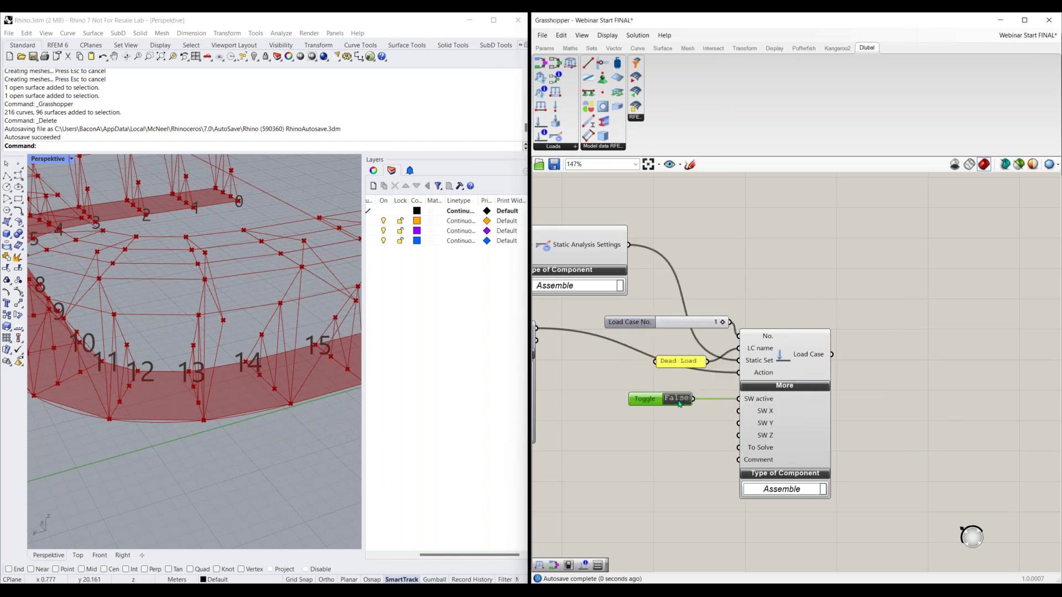
pyautogui.doubleClick(677, 399)
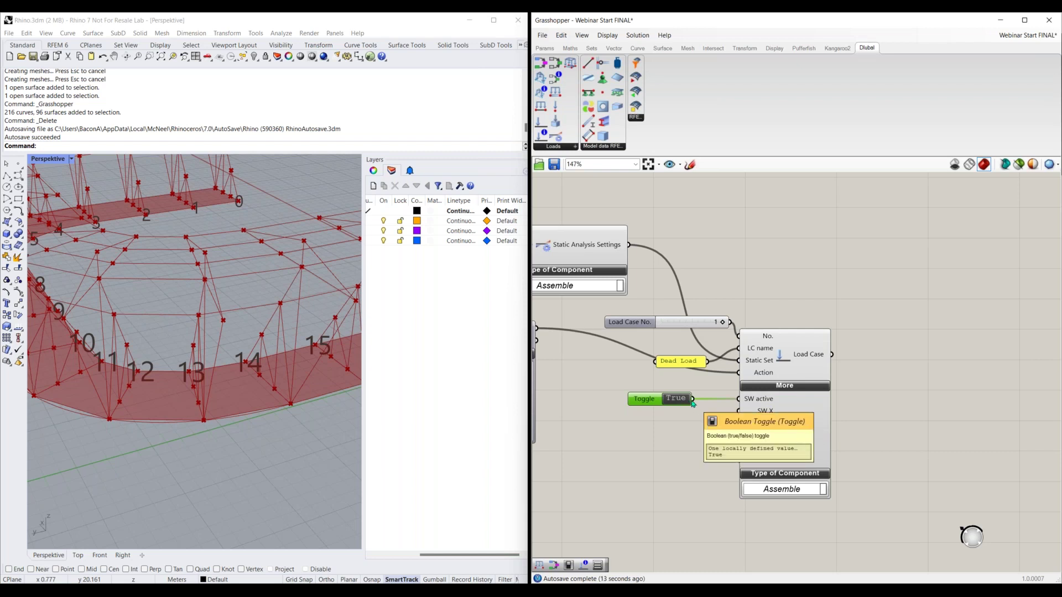
pyautogui.scroll(-3, 692, 404)
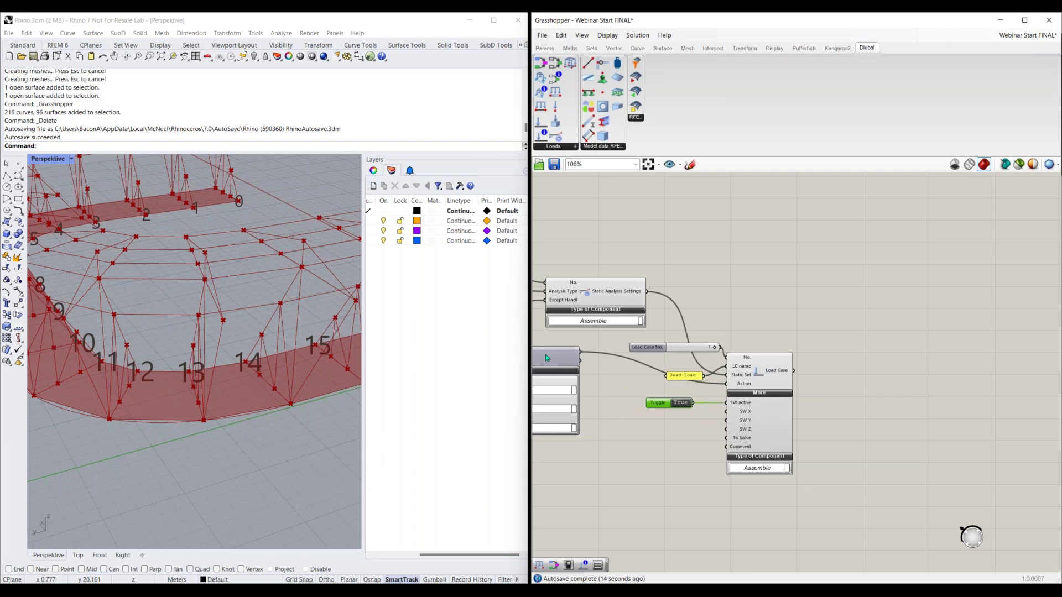
# Step: Duplicate the dead load classification, load case number slider, name panel, toggle and Load Case component, placing the copy below the originals
pyautogui.moveTo(575, 362); pyautogui.dragTo(605, 367)
pyautogui.scroll(-3, 613, 417)
pyautogui.moveTo(751, 374); pyautogui.dragTo(841, 324, button='right')
pyautogui.click(840, 323)
pyautogui.moveTo(834, 316); pyautogui.dragTo(567, 409)
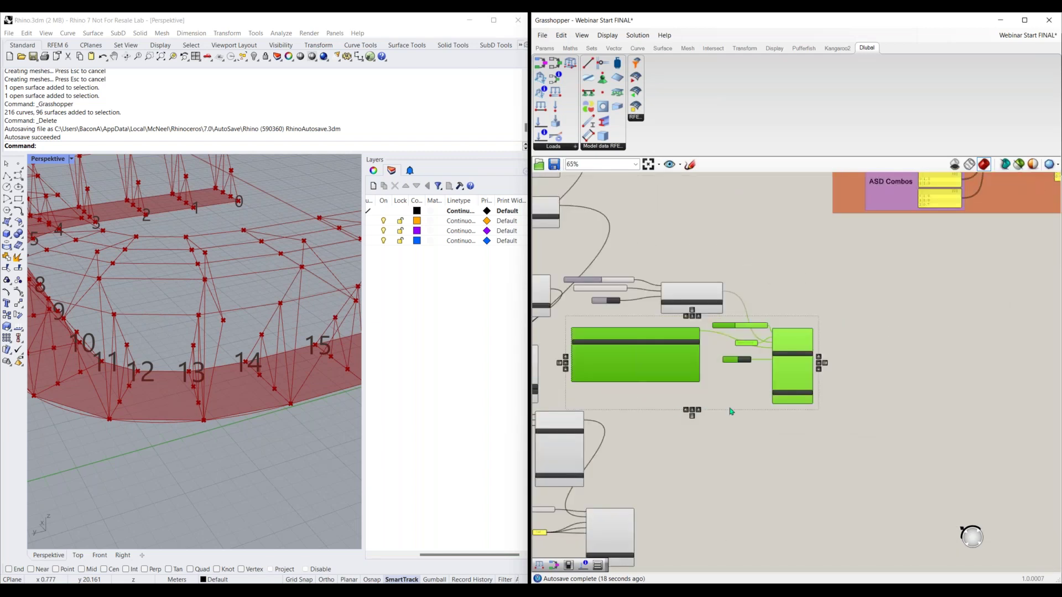
pyautogui.hotkey('ctrl', 'c')
pyautogui.hotkey('ctrl', 'v')
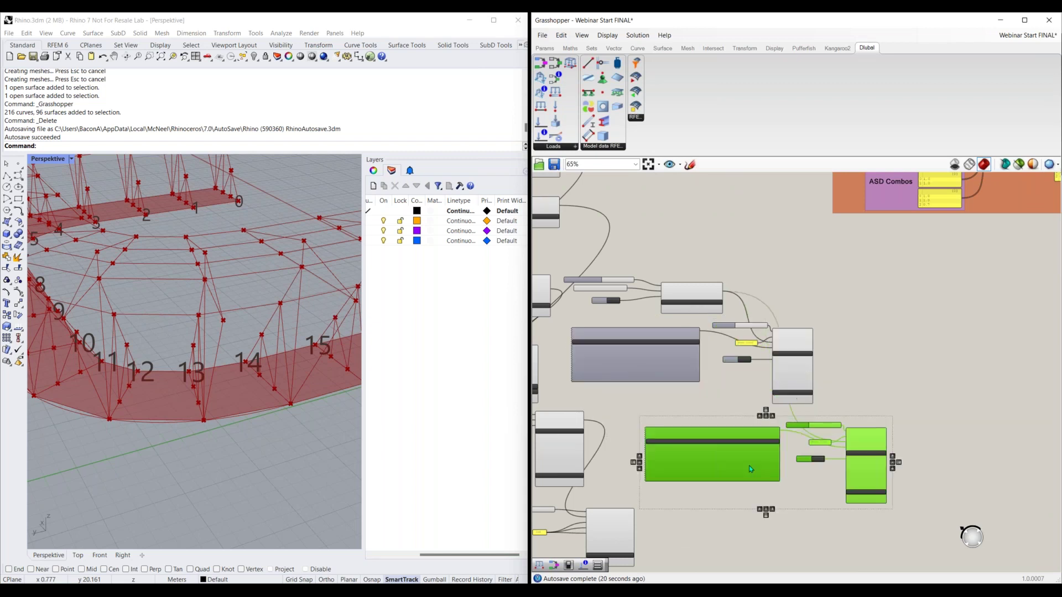
# Step: Move the static analysis settings and the original dead load components so they line up above the duplicated load case group
pyautogui.moveTo(866, 321)
pyautogui.mouseDown()
pyautogui.moveTo(607, 370)
pyautogui.moveTo(823, 316)
pyautogui.moveTo(863, 320)
pyautogui.mouseUp()
pyautogui.moveTo(856, 264)
pyautogui.mouseDown()
pyautogui.moveTo(589, 375)
pyautogui.moveTo(728, 353)
pyautogui.mouseUp()
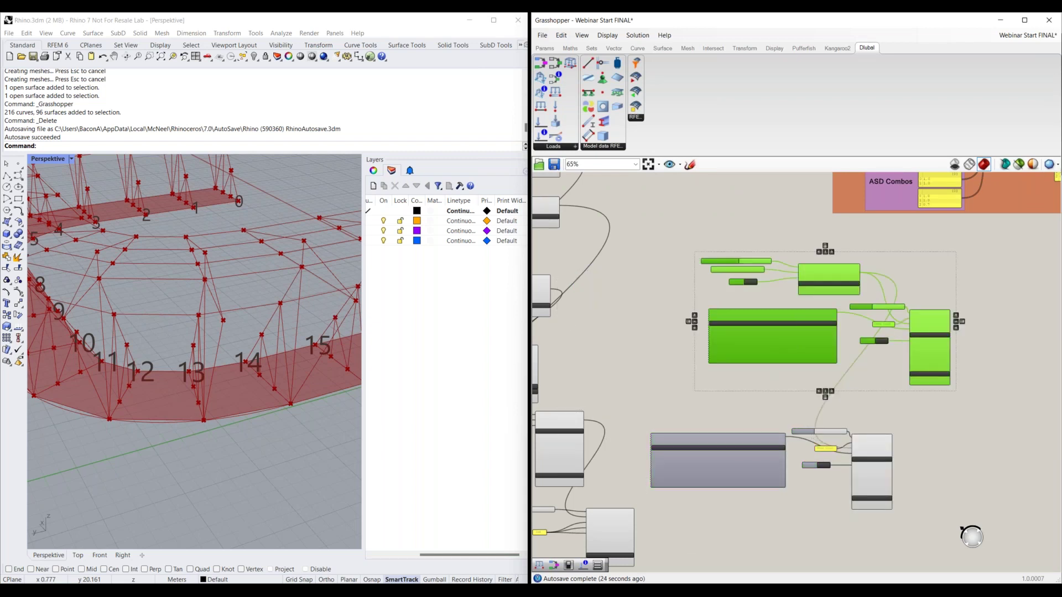
pyautogui.moveTo(897, 430); pyautogui.dragTo(805, 365, button='right')
pyautogui.hotkey('ctrl', 'v')
pyautogui.moveTo(681, 392); pyautogui.dragTo(743, 374)
pyautogui.click(815, 388)
pyautogui.scroll(3, 809, 389)
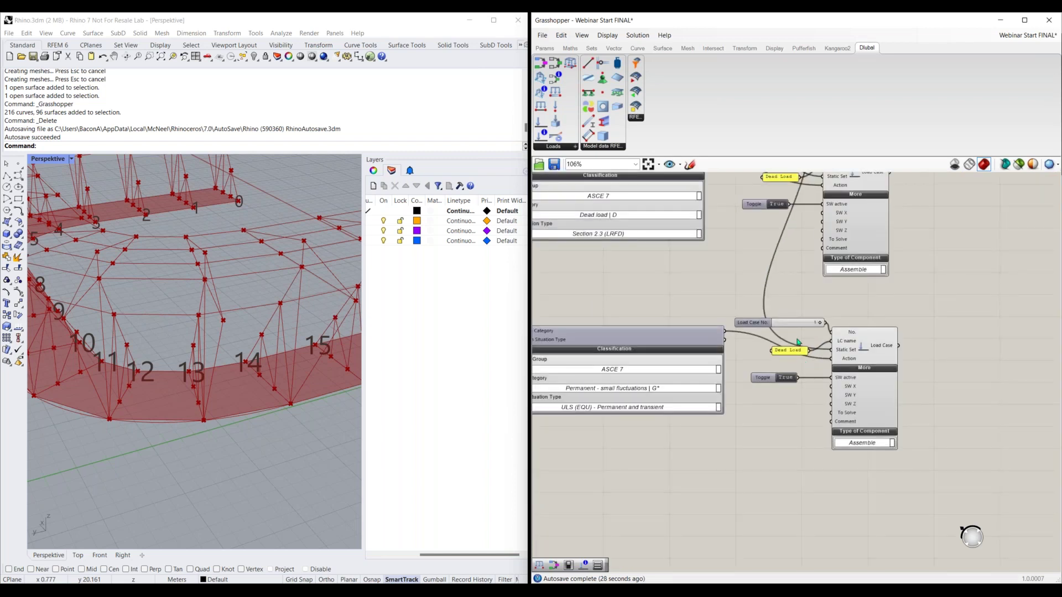
# Step: Replace the duplicated Load Case's number slider with a new one set to 2, feeding its No. input
pyautogui.click(757, 326)
pyautogui.press('Delete')
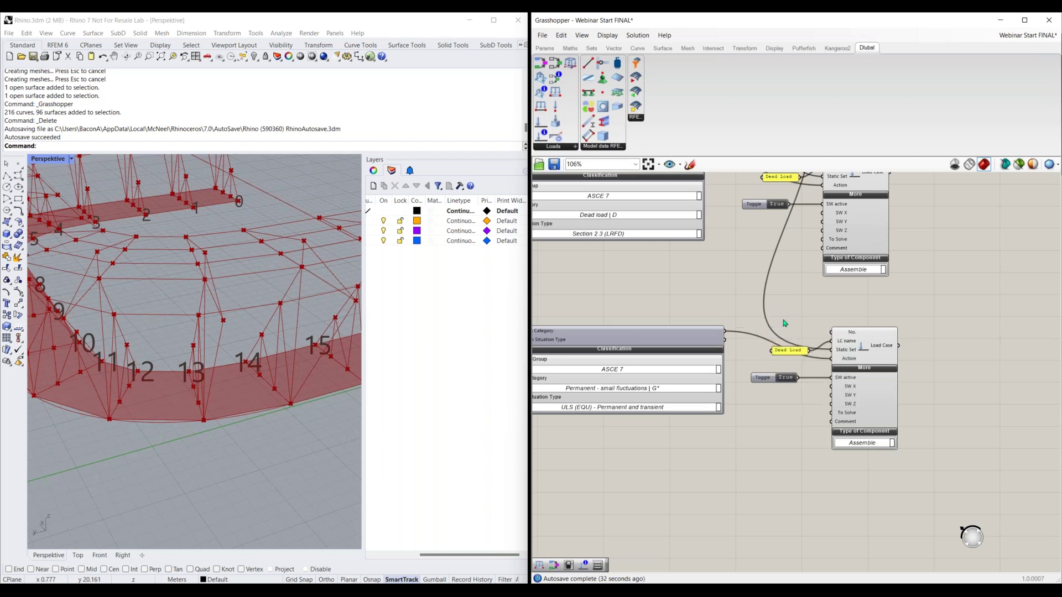
pyautogui.doubleClick(784, 323)
pyautogui.write('2')
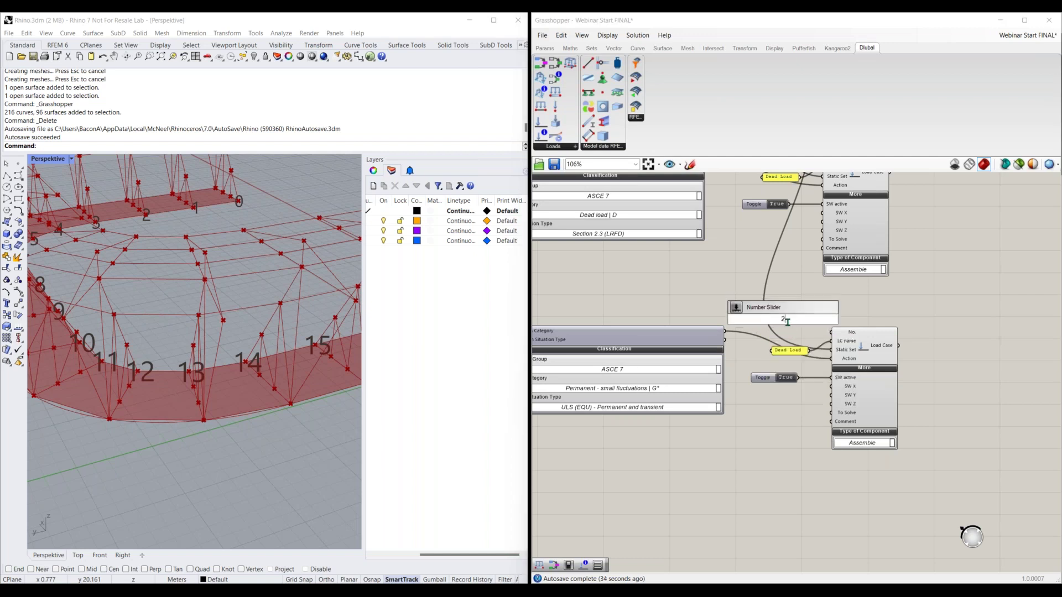
pyautogui.click(783, 310)
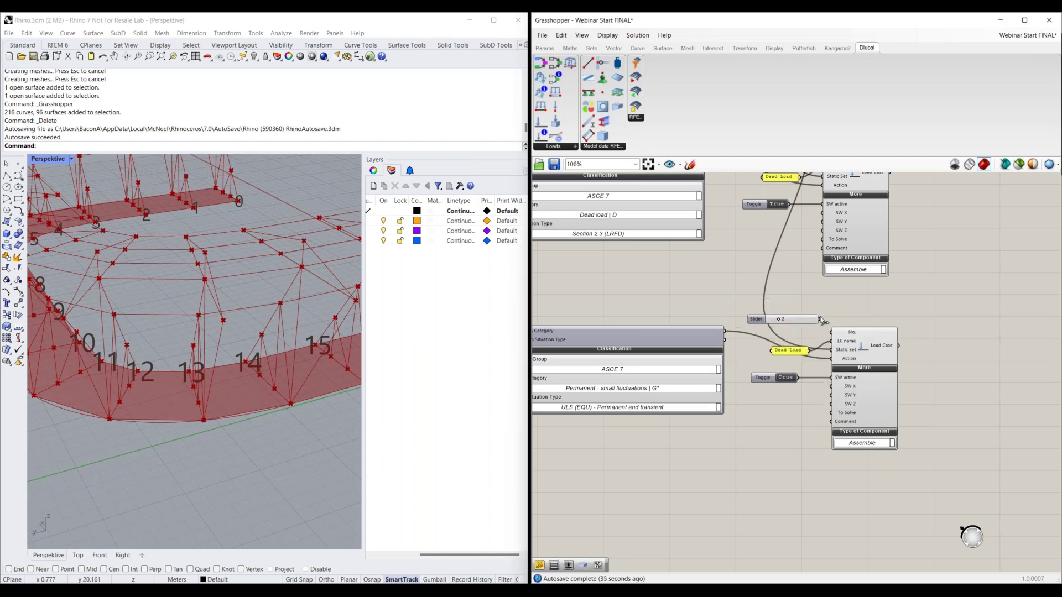
# Step: Change the second load case's name panel to Live Load and set its self-weight toggle to False
pyautogui.doubleClick(790, 350)
pyautogui.press('BackSpace')
pyautogui.write('Livl')
pyautogui.write(' Load')
pyautogui.click(820, 430)
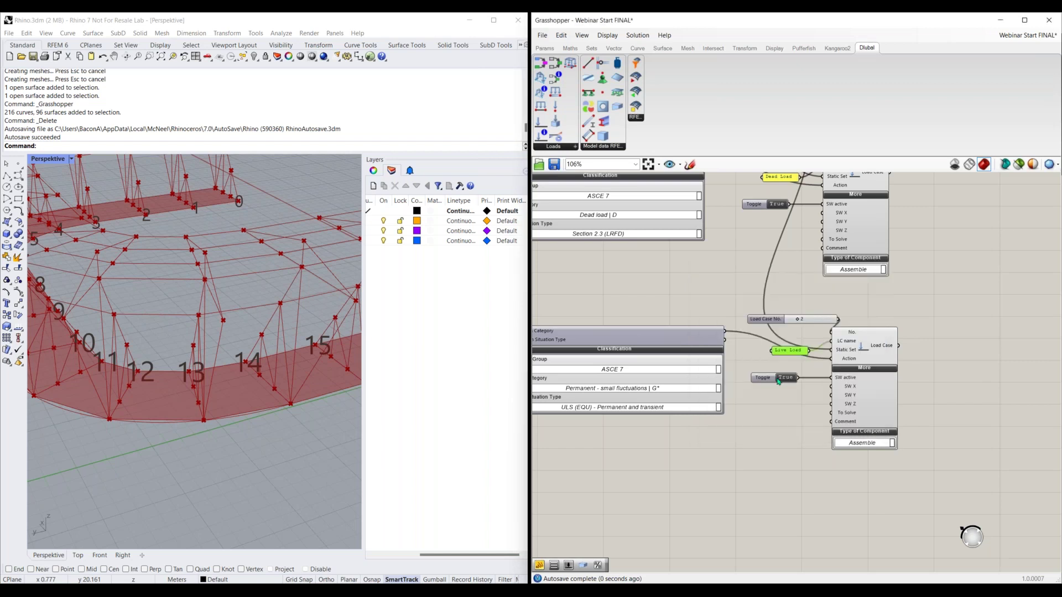
pyautogui.click(786, 380)
# Step: Set the second classification's standard group to ASCE 7 and its action category to Live load | L
pyautogui.moveTo(739, 420); pyautogui.dragTo(770, 409, button='right')
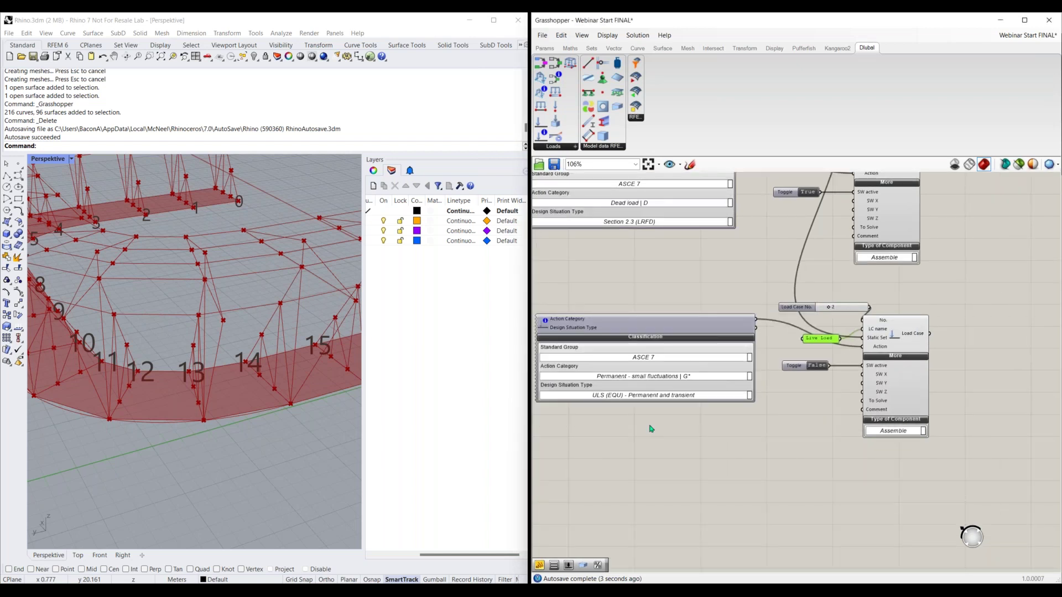
pyautogui.click(668, 358)
pyautogui.click(672, 385)
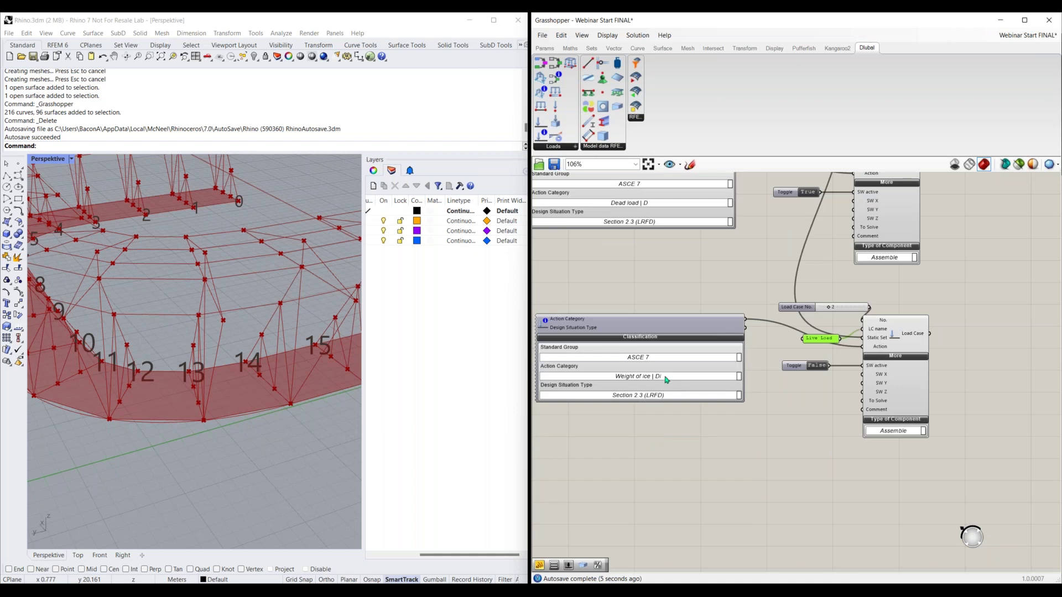
pyautogui.click(666, 377)
pyautogui.click(698, 409)
pyautogui.scroll(-1, 735, 426)
pyautogui.moveTo(894, 316); pyautogui.dragTo(875, 330, button='right')
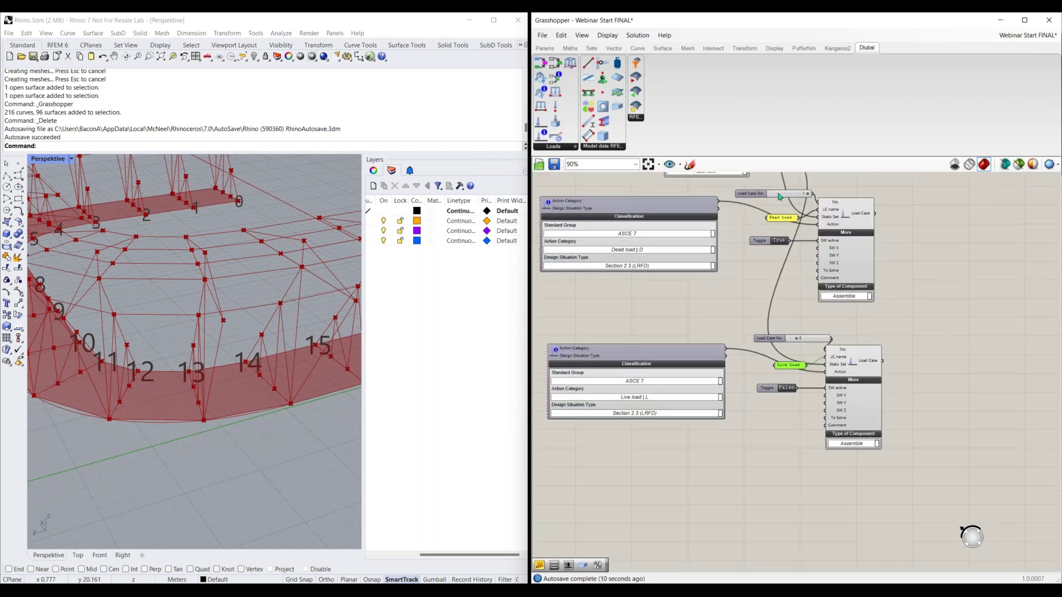
# Step: Add a Load Combination component in the free canvas area beyond the two Load Case components
pyautogui.moveTo(828, 409)
pyautogui.moveTo(796, 388); pyautogui.dragTo(638, 441, button='right')
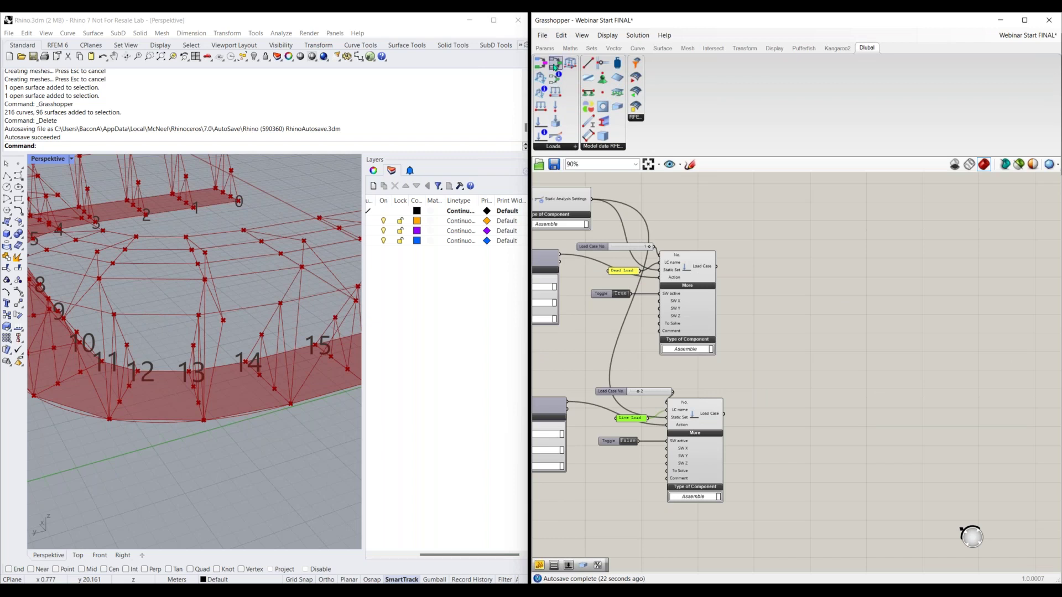
pyautogui.moveTo(555, 62); pyautogui.dragTo(879, 367)
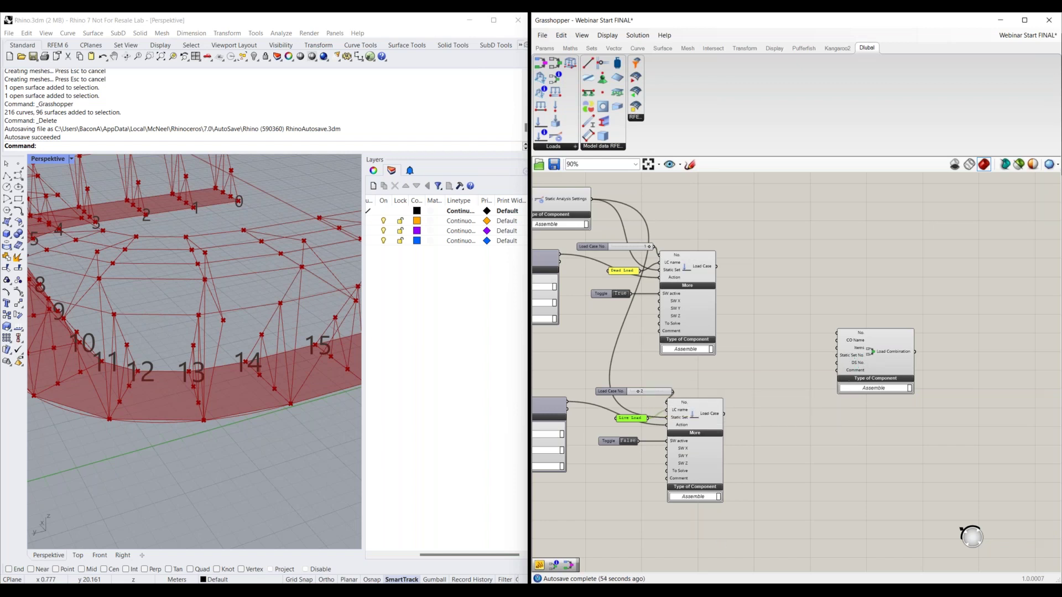
# Step: Switch to RFEM and add two design situations in Load Cases & Combinations, setting the second to Section 2.4 (ASD), 1
pyautogui.hotkey('alt', 'Tab')
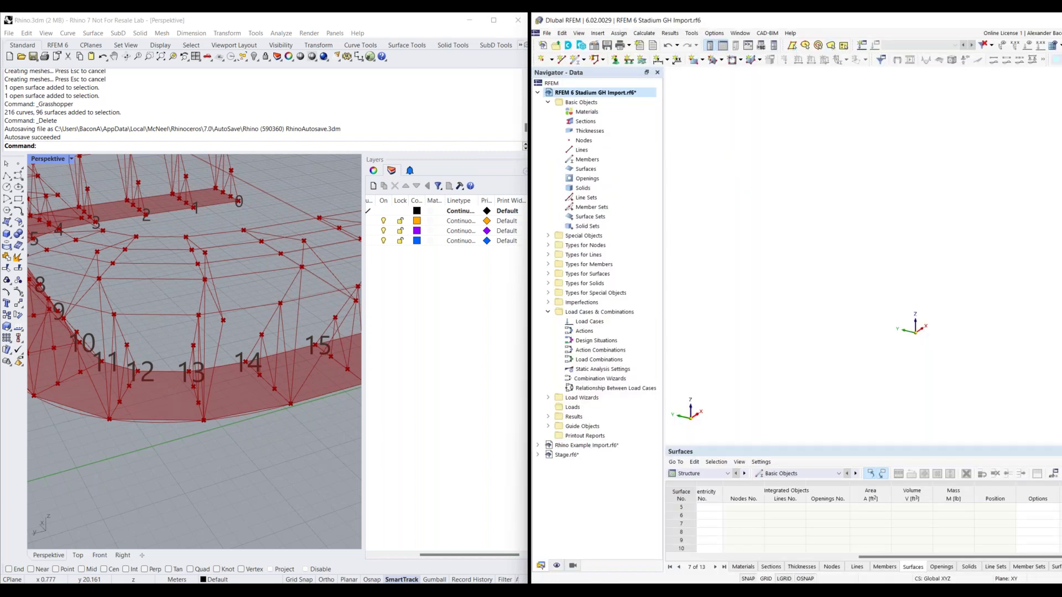
pyautogui.click(862, 46)
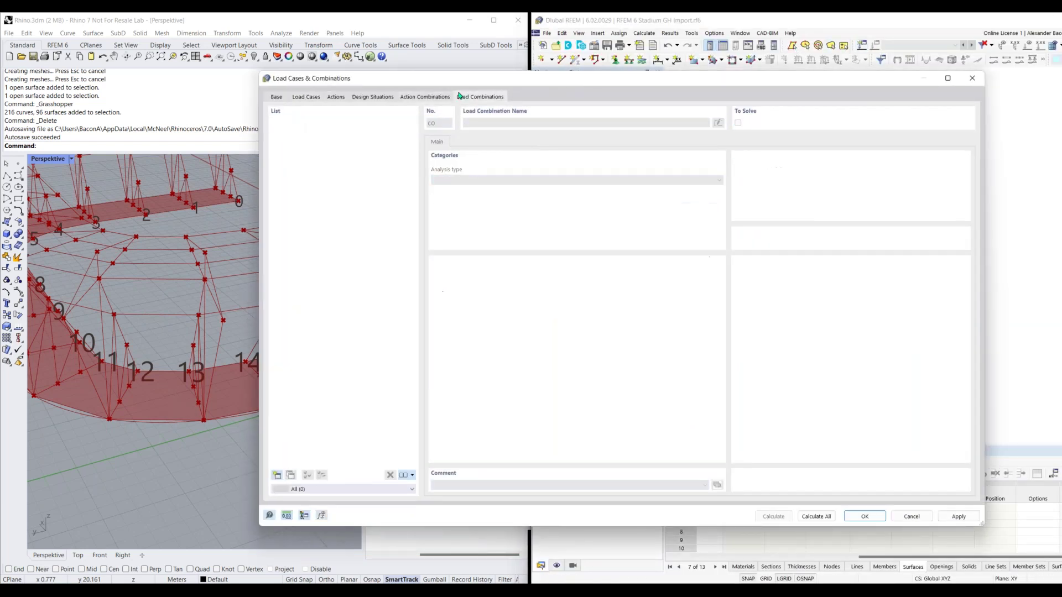
pyautogui.click(384, 97)
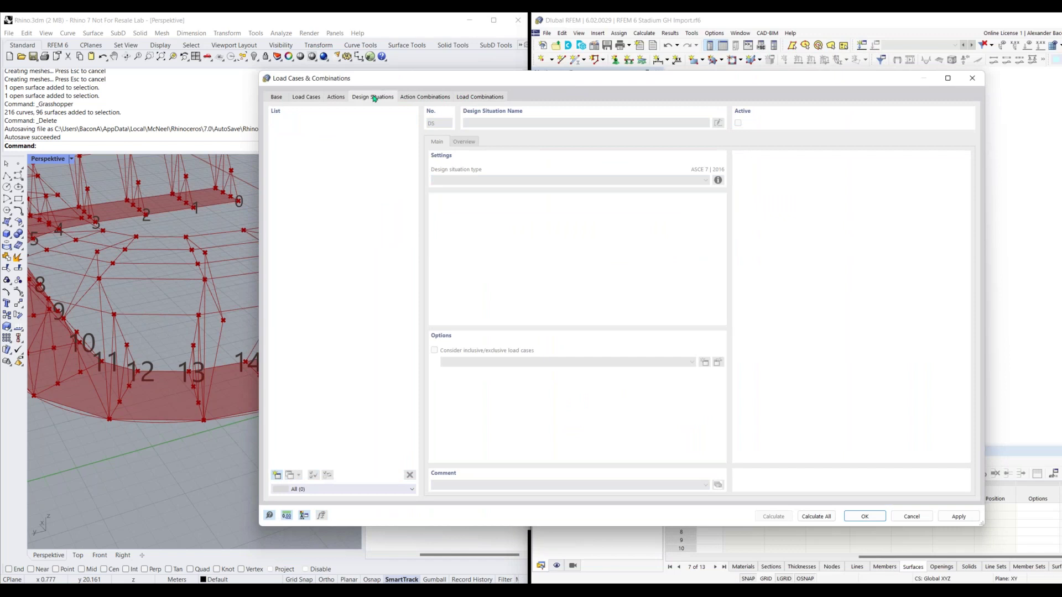
pyautogui.click(277, 475)
pyautogui.click(279, 475)
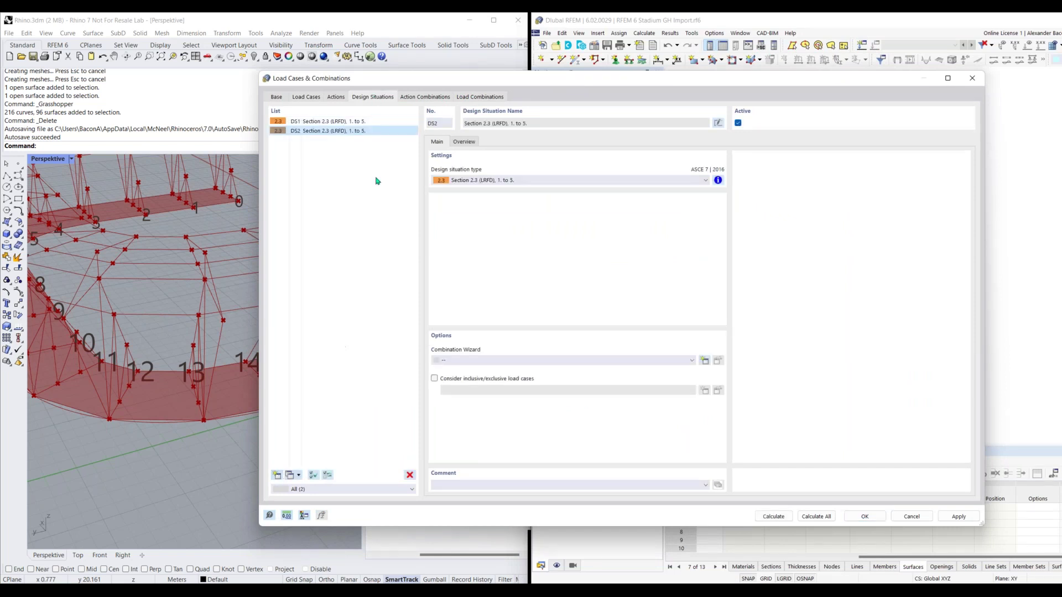
pyautogui.click(511, 182)
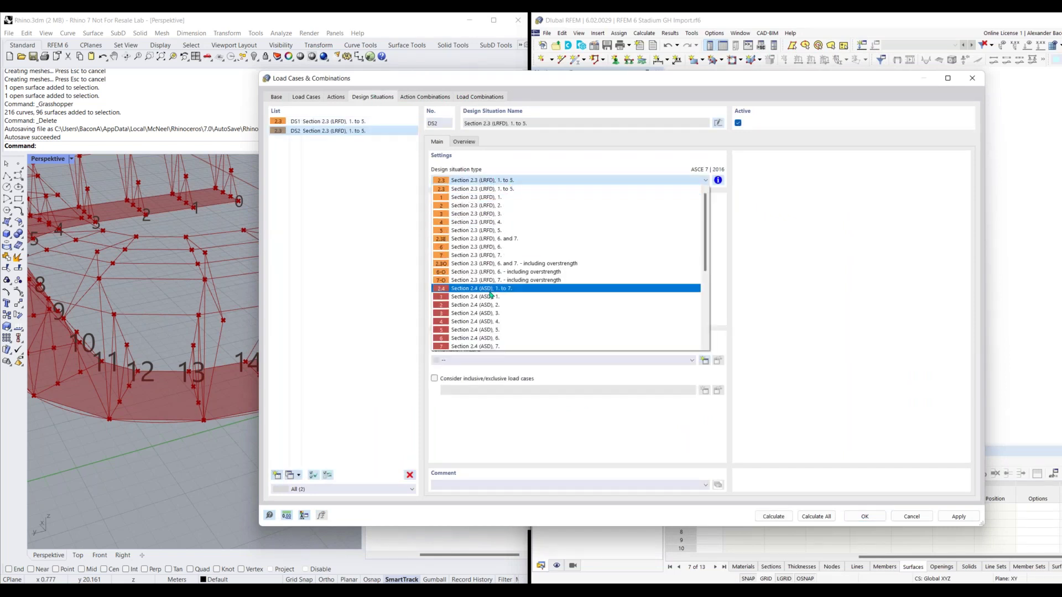
pyautogui.click(475, 277)
pyautogui.click(332, 122)
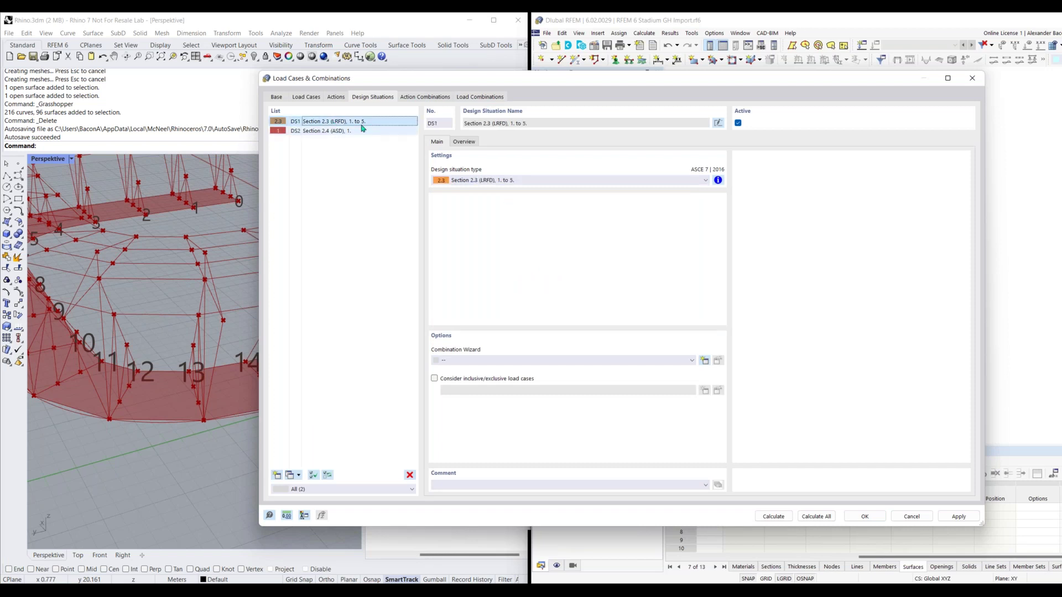
# Step: Add a load combination with new Second-order (P-Δ) Newton-Raphson static analysis settings, then close the dialog without saving
pyautogui.click(494, 97)
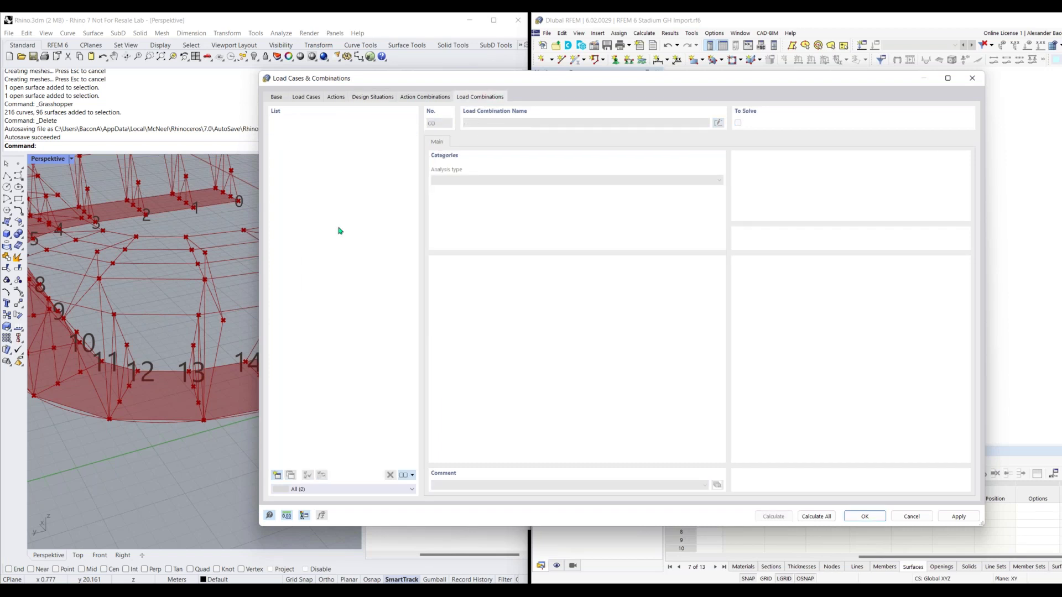
pyautogui.click(277, 475)
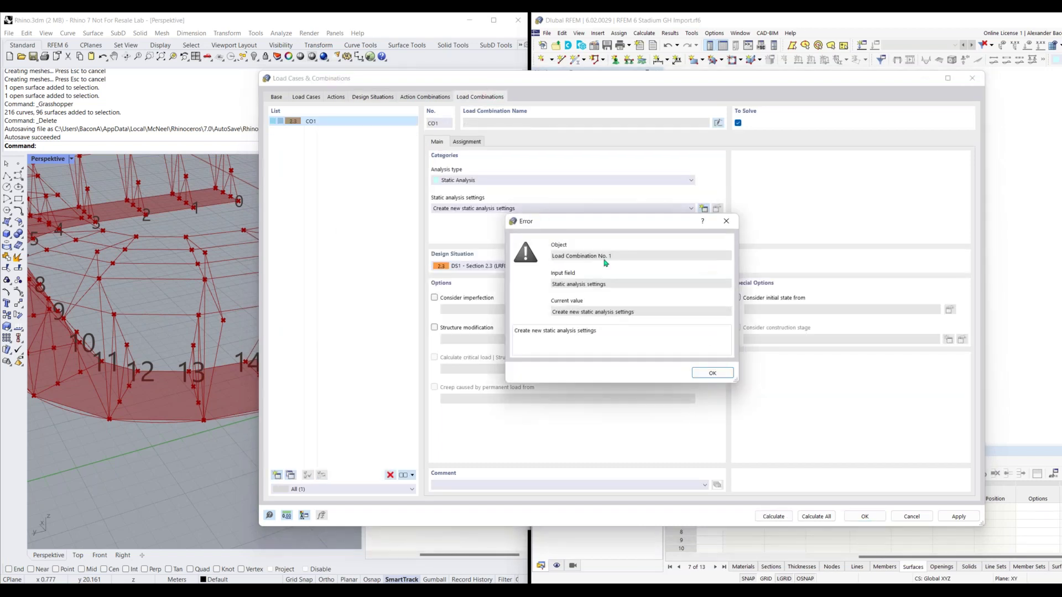
pyautogui.click(710, 374)
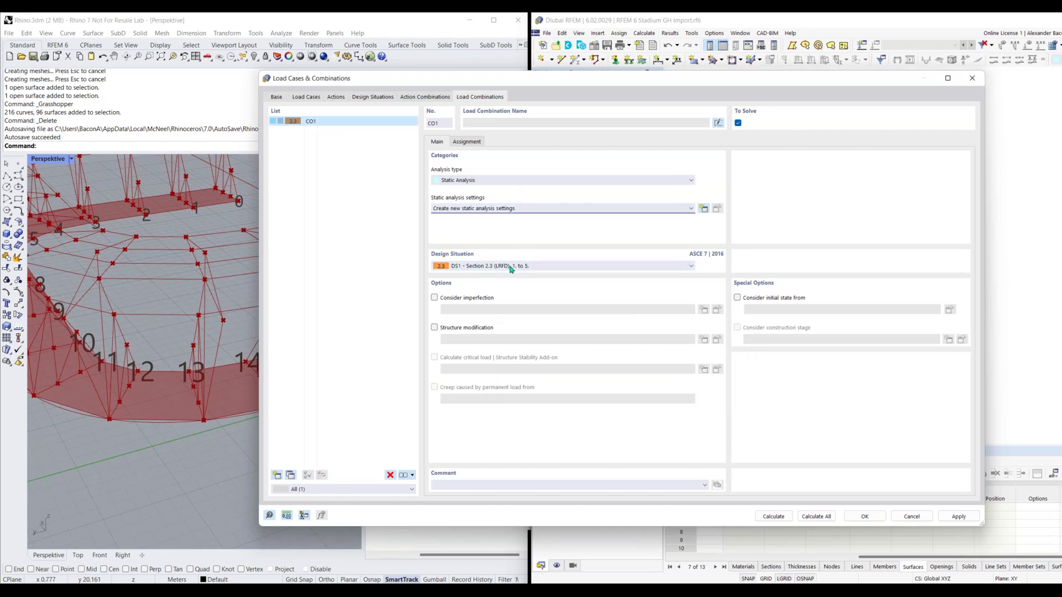
pyautogui.click(518, 268)
pyautogui.click(517, 269)
pyautogui.click(503, 209)
pyautogui.click(595, 199)
pyautogui.click(631, 215)
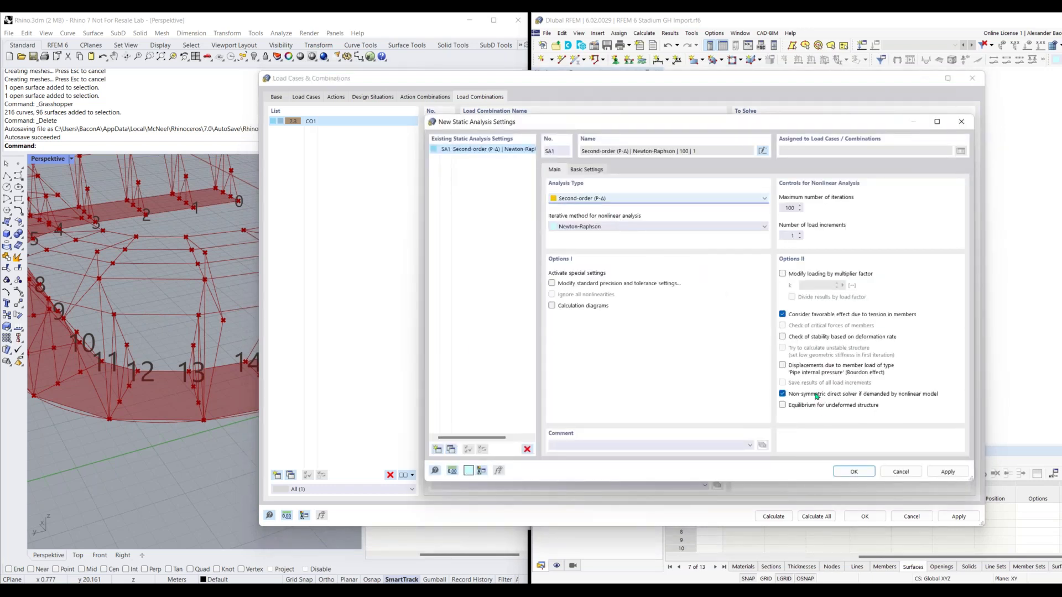
pyautogui.click(854, 471)
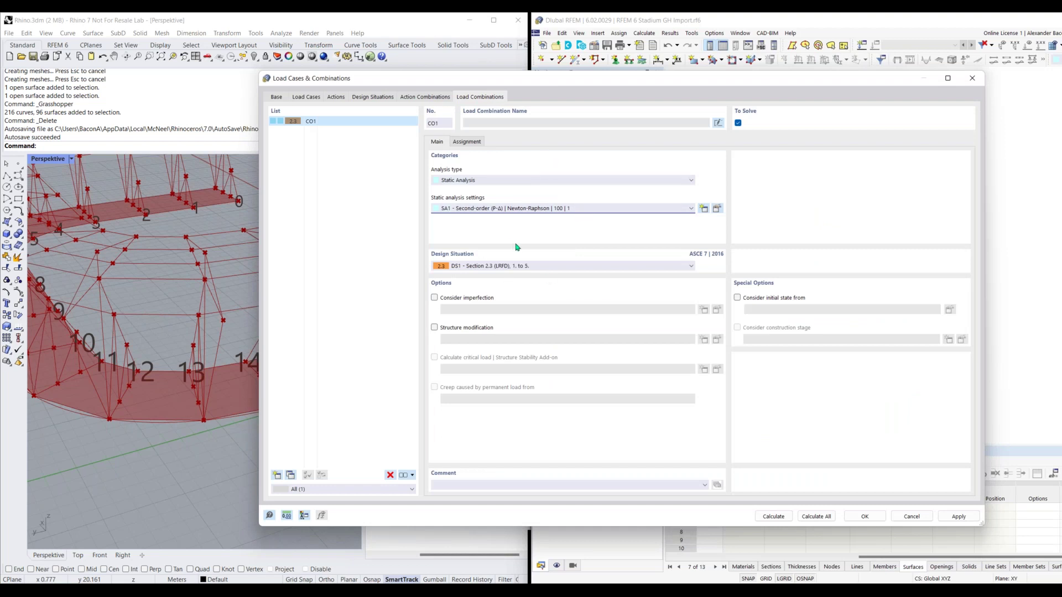
pyautogui.click(972, 78)
# Step: Return to Grasshopper and add a Design Situation component above the Load Combination
pyautogui.hotkey('alt', 'Tab')
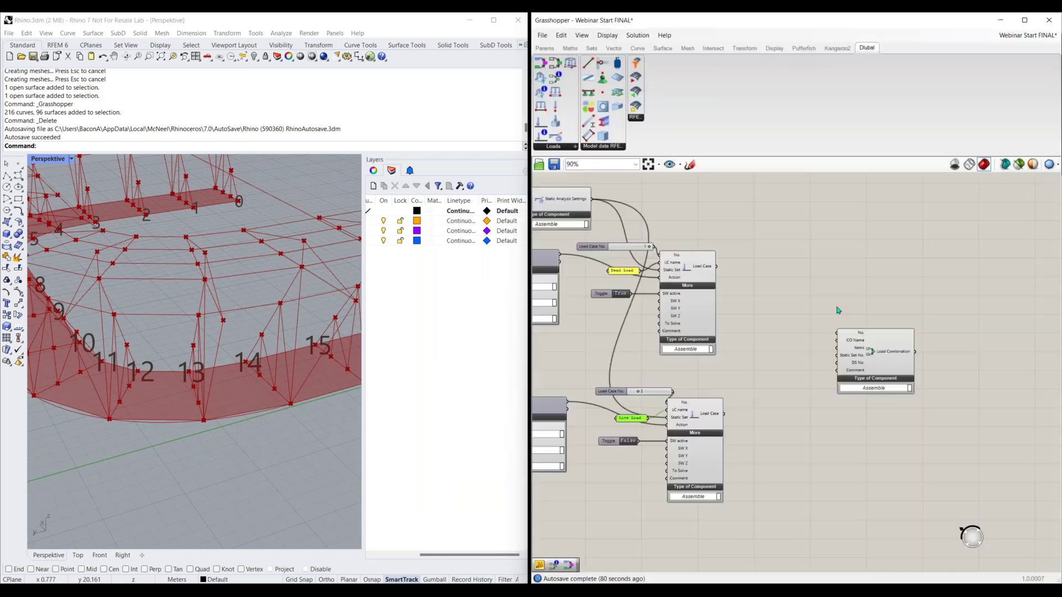
pyautogui.moveTo(812, 302)
pyautogui.mouseDown(button='right')
pyautogui.moveTo(834, 285)
pyautogui.moveTo(810, 289)
pyautogui.mouseUp(button='right')
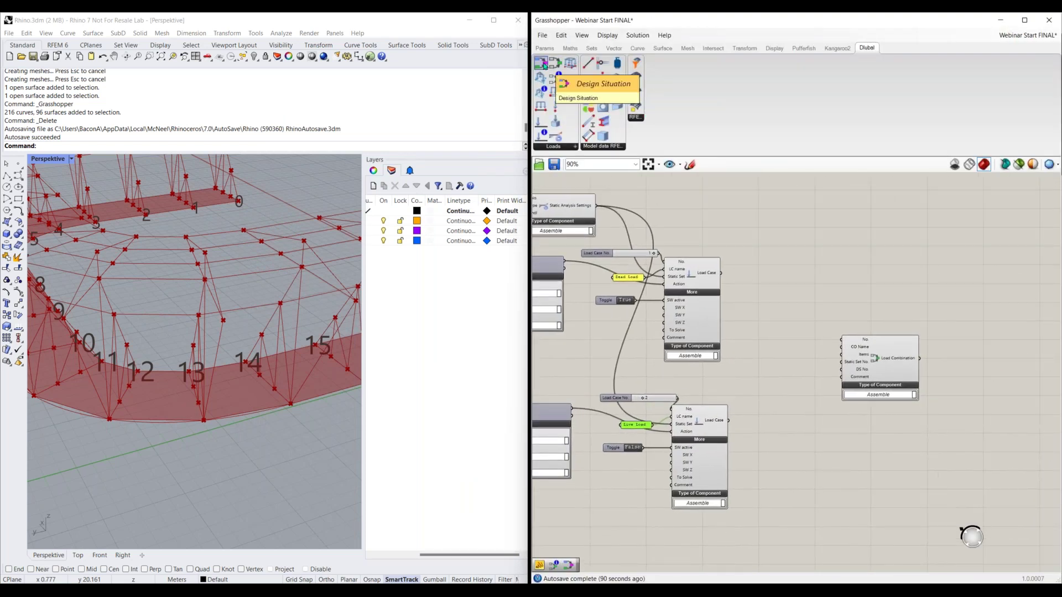
pyautogui.moveTo(543, 65); pyautogui.dragTo(857, 240)
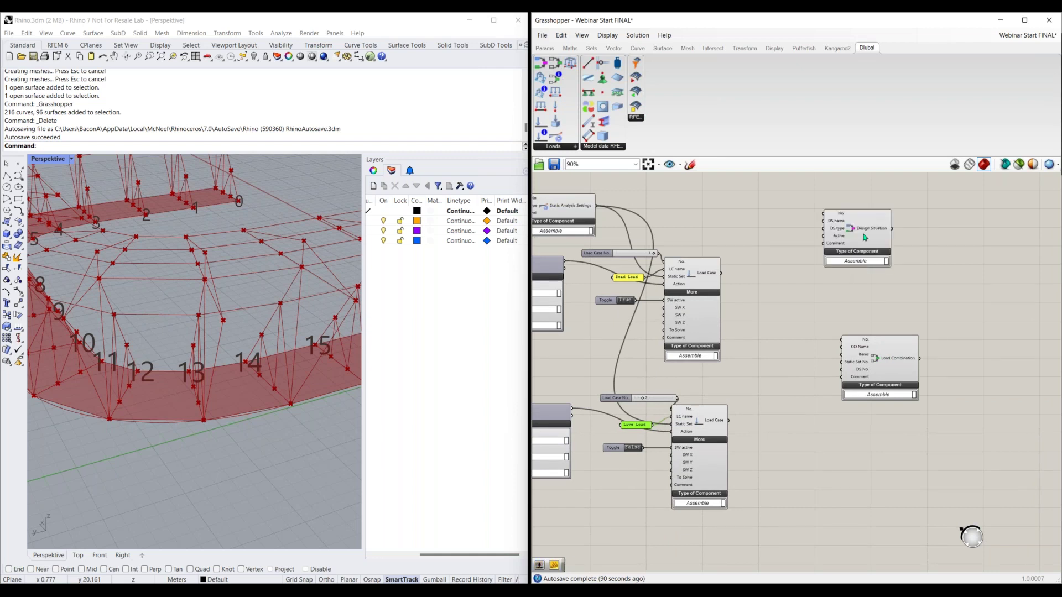
# Step: Add a number slider with value 1 and connect it to the Design Situation's No. input
pyautogui.scroll(5, 862, 239)
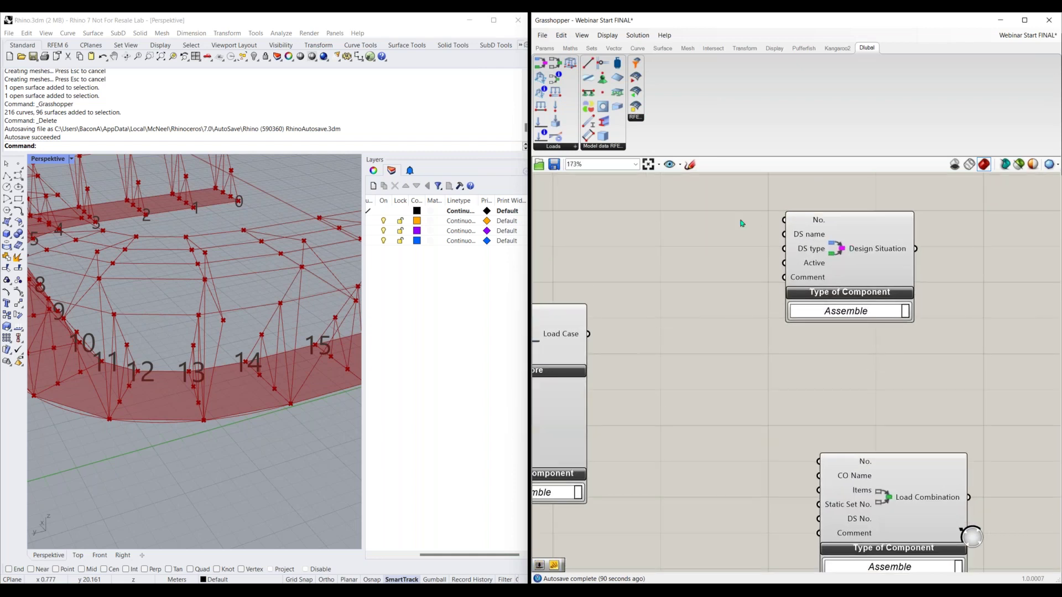
pyautogui.doubleClick(707, 209)
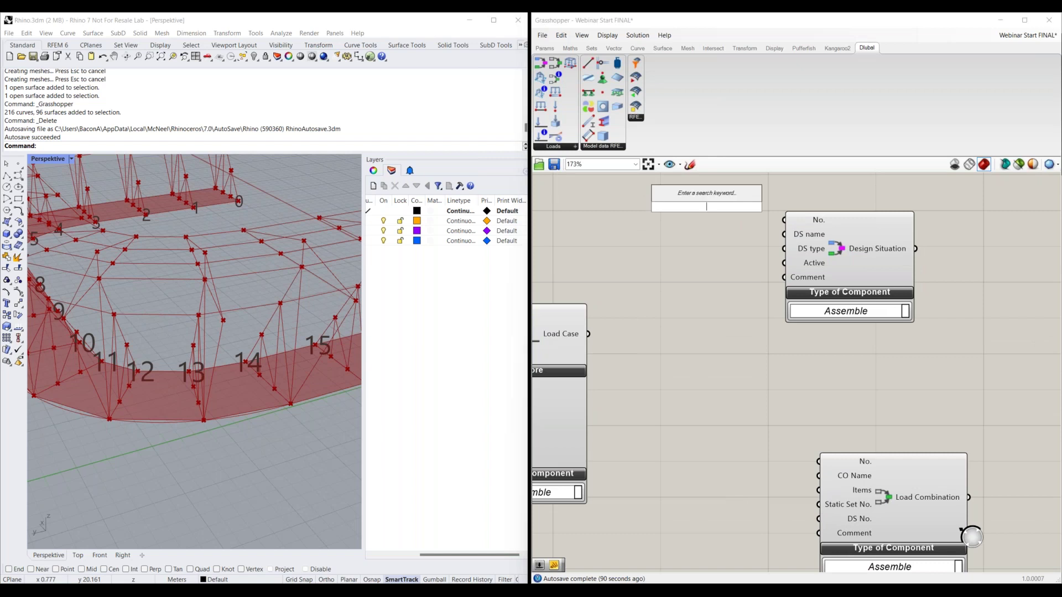
pyautogui.write('slider')
pyautogui.press('Return')
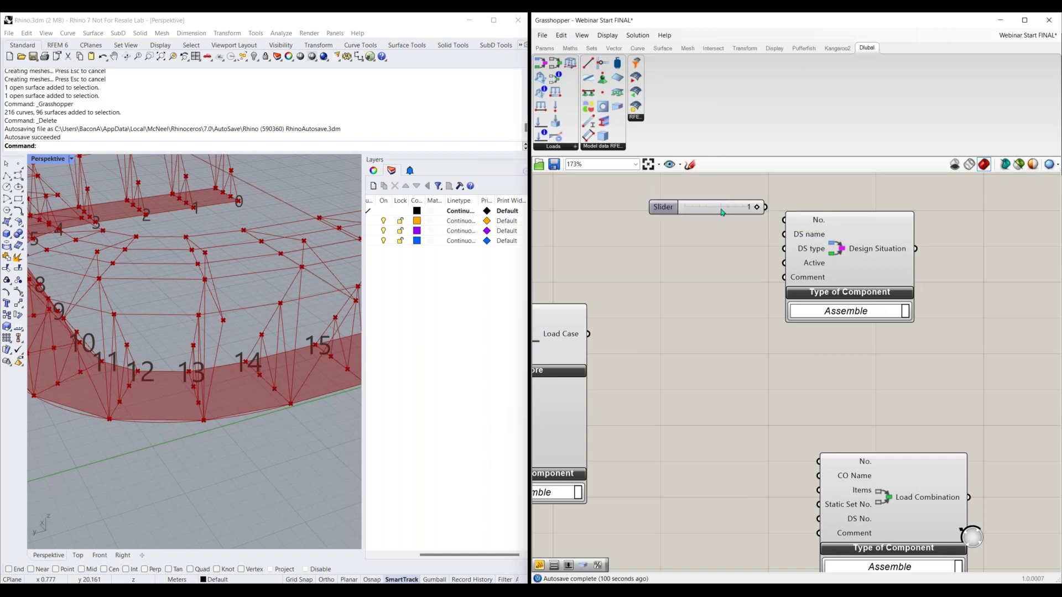
pyautogui.moveTo(740, 213); pyautogui.dragTo(783, 220)
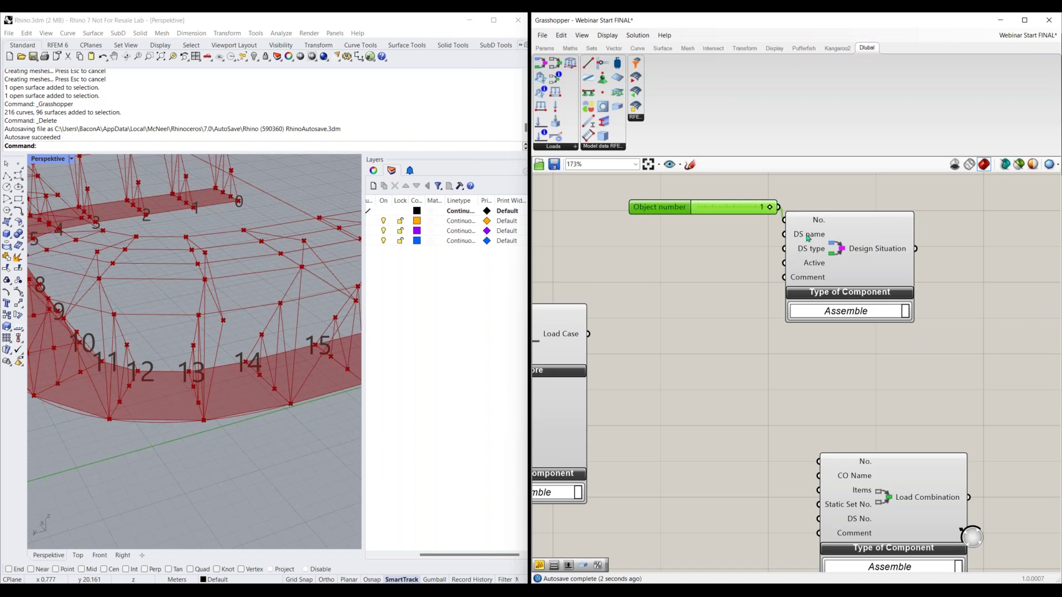
# Step: Add a text panel reading LRFD and connect it to the Design Situation's DS name input
pyautogui.doubleClick(711, 240)
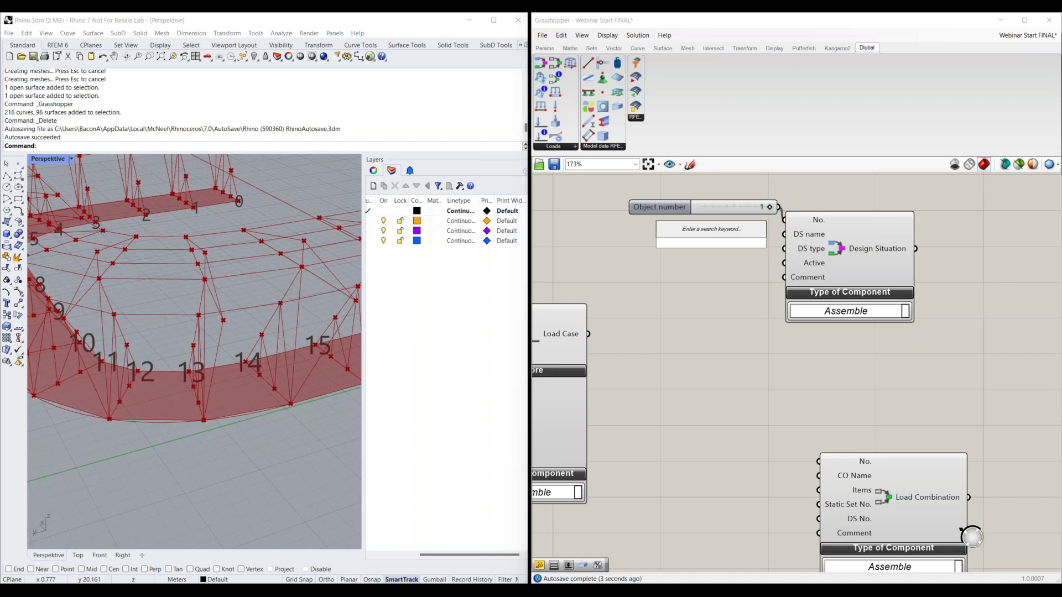
pyautogui.write('LRFD')
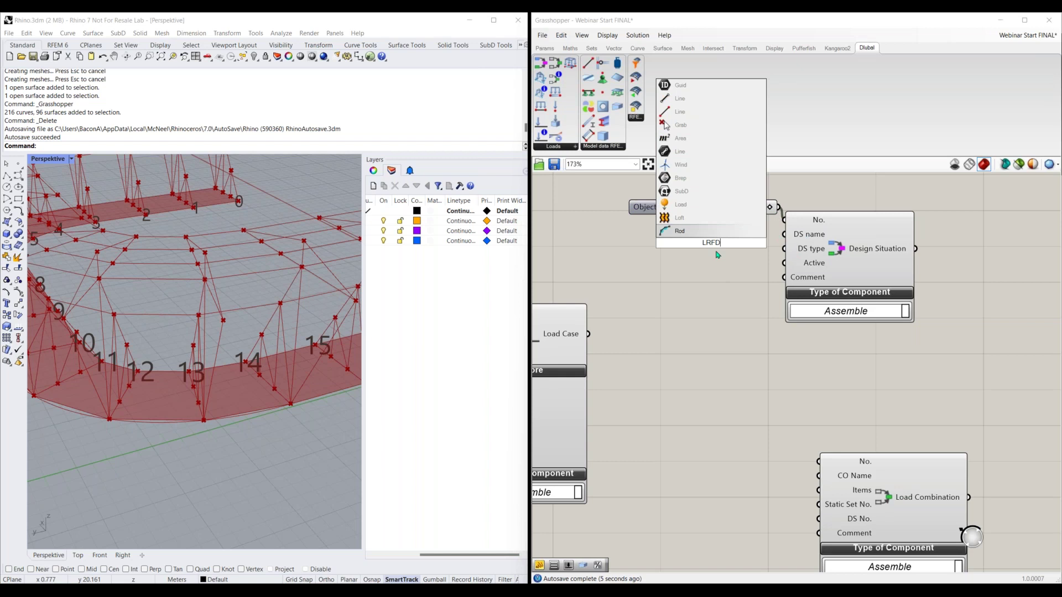
pyautogui.press('BackSpace')
pyautogui.press('BackSpace')
pyautogui.press('BackSpace')
pyautogui.press('BackSpace')
pyautogui.write('"LRFD')
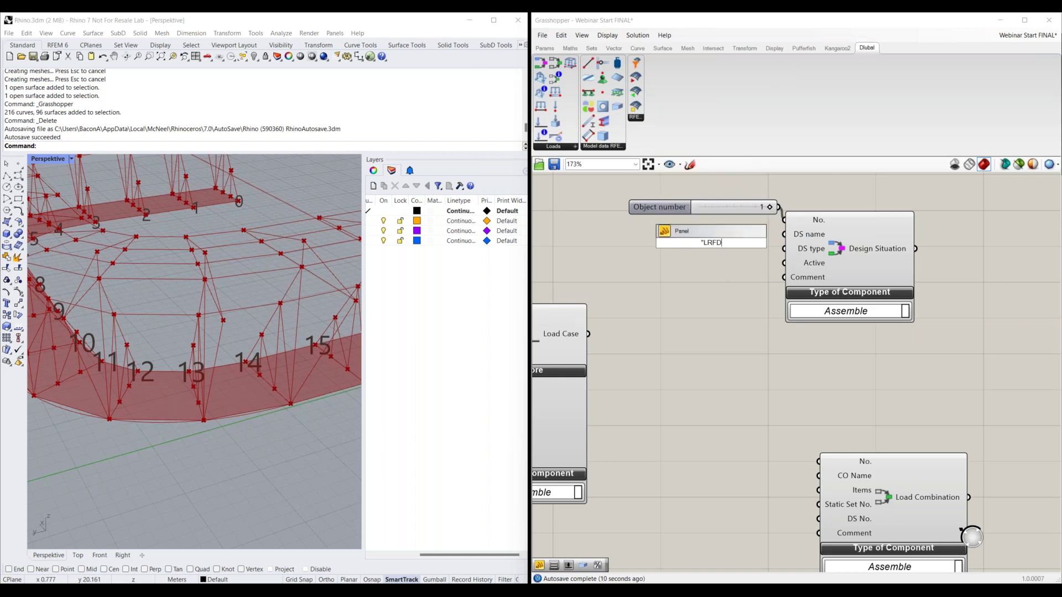
pyautogui.press('Return')
pyautogui.moveTo(783, 234); pyautogui.dragTo(690, 230)
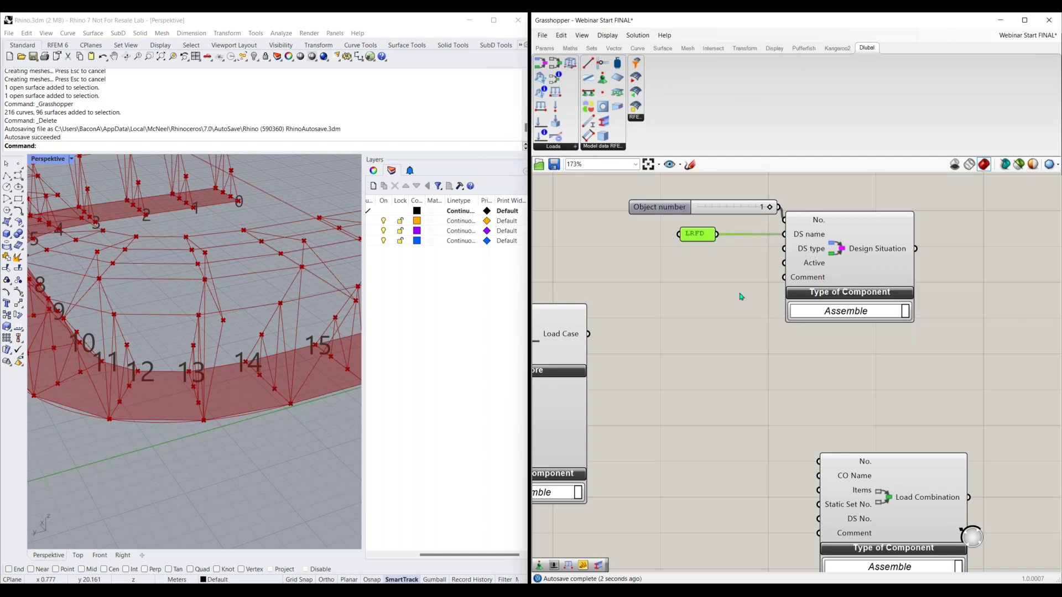
# Step: Make room around the Design Situation component and add a Load Case Classification component above it
pyautogui.scroll(-2, 741, 297)
pyautogui.moveTo(761, 295); pyautogui.dragTo(728, 340, button='right')
pyautogui.moveTo(801, 301); pyautogui.dragTo(846, 308)
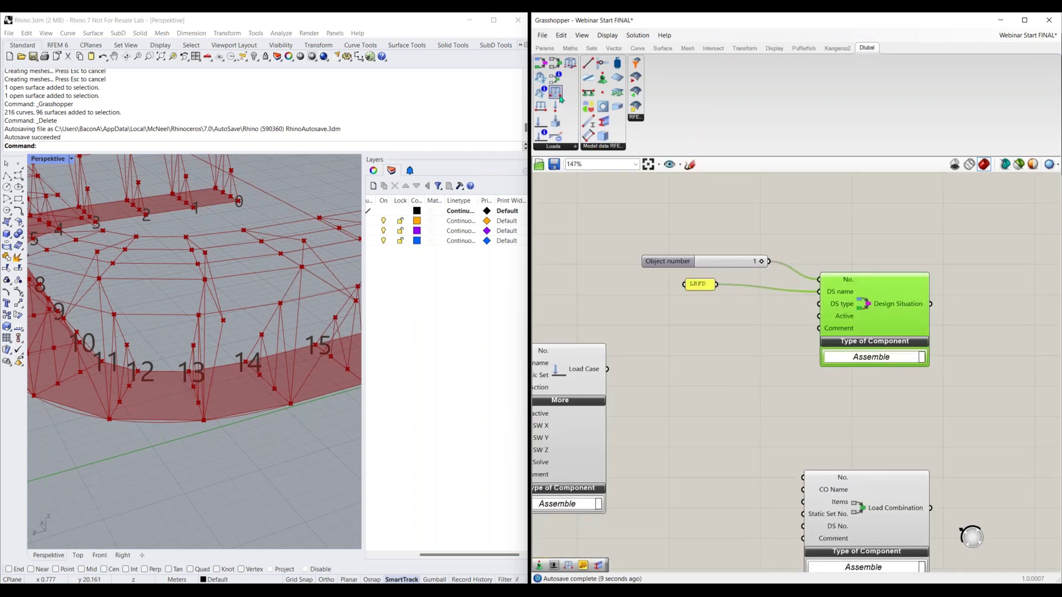
pyautogui.click(542, 136)
pyautogui.moveTo(629, 215); pyautogui.dragTo(630, 217)
pyautogui.scroll(-2, 655, 263)
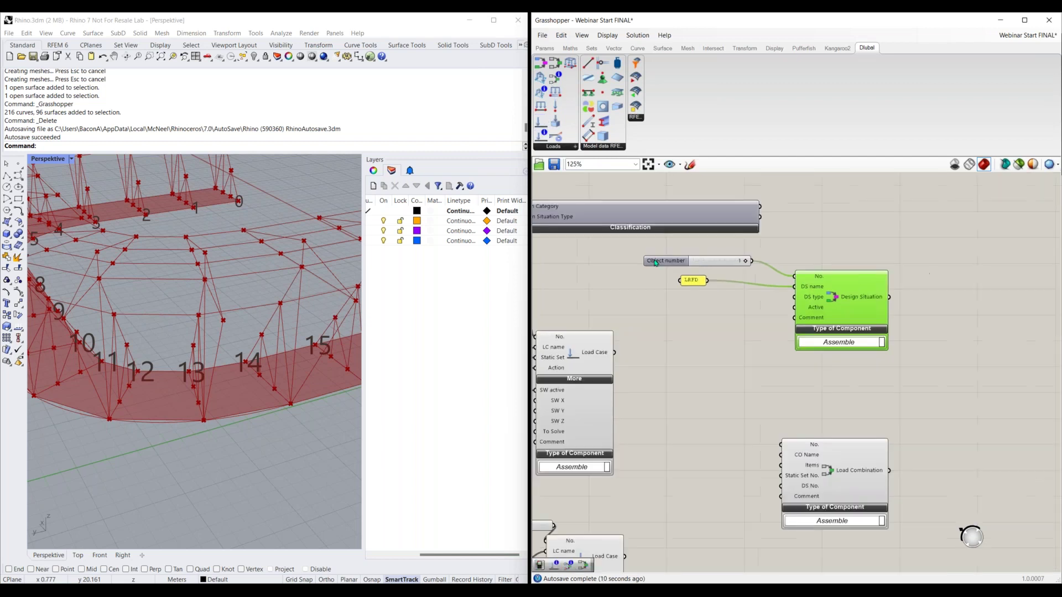
pyautogui.moveTo(686, 253); pyautogui.dragTo(737, 256, button='right')
pyautogui.moveTo(694, 217); pyautogui.dragTo(708, 208)
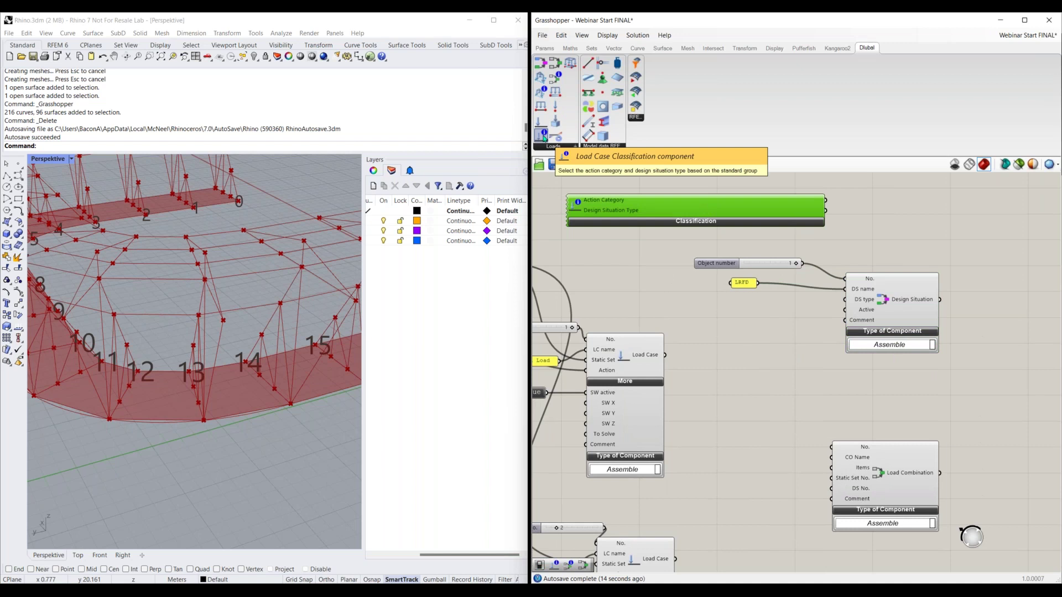
# Step: Expand the new classification component and set its standard group to ASCE 7 and design situation type to Section 2.3 (LRFD)
pyautogui.click(689, 223)
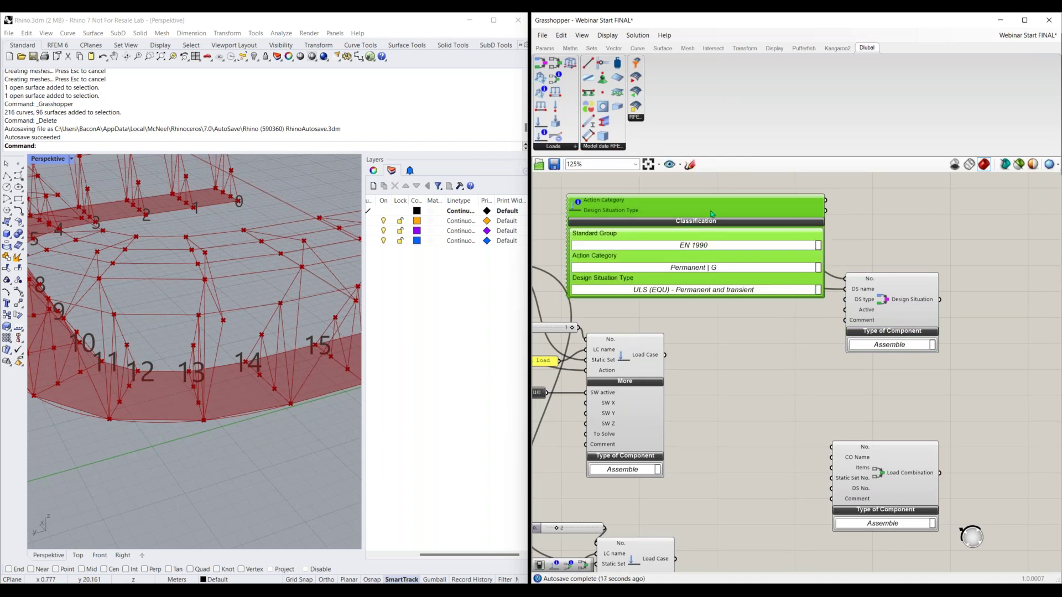
pyautogui.click(718, 245)
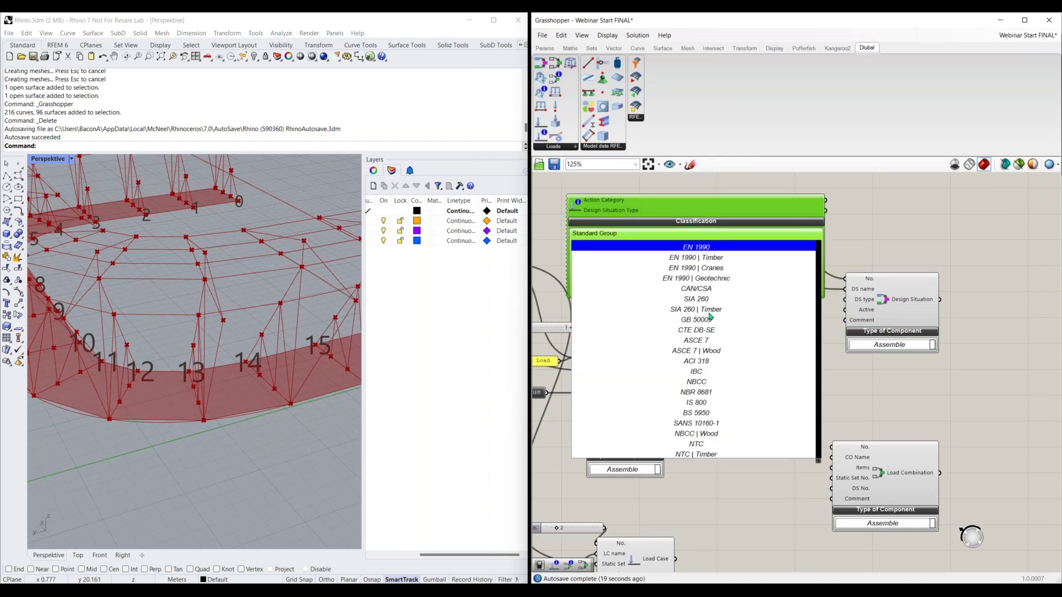
pyautogui.click(710, 339)
pyautogui.rightClick(725, 335)
pyautogui.click(727, 333)
pyautogui.scroll(-1, 729, 333)
pyautogui.moveTo(735, 346); pyautogui.dragTo(711, 346, button='right')
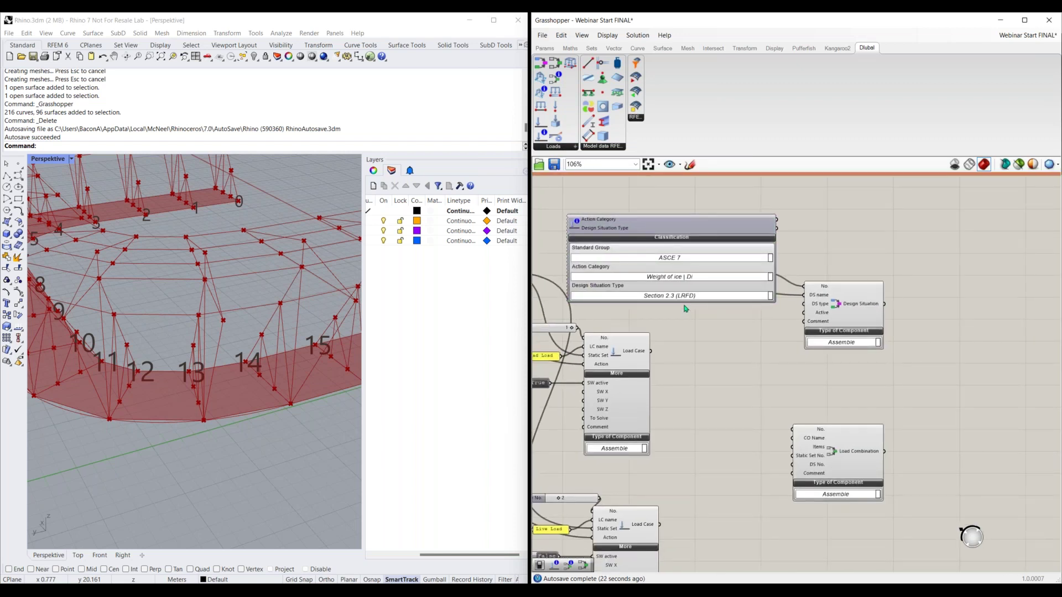
pyautogui.click(676, 297)
pyautogui.click(738, 299)
# Step: Space out the Design Situation and its inputs, and connect the classification's Design Situation Type output to the DS type input
pyautogui.moveTo(718, 304); pyautogui.dragTo(703, 432)
pyautogui.moveTo(883, 248); pyautogui.dragTo(719, 307)
pyautogui.moveTo(833, 298); pyautogui.dragTo(956, 299)
pyautogui.moveTo(706, 356); pyautogui.dragTo(928, 305)
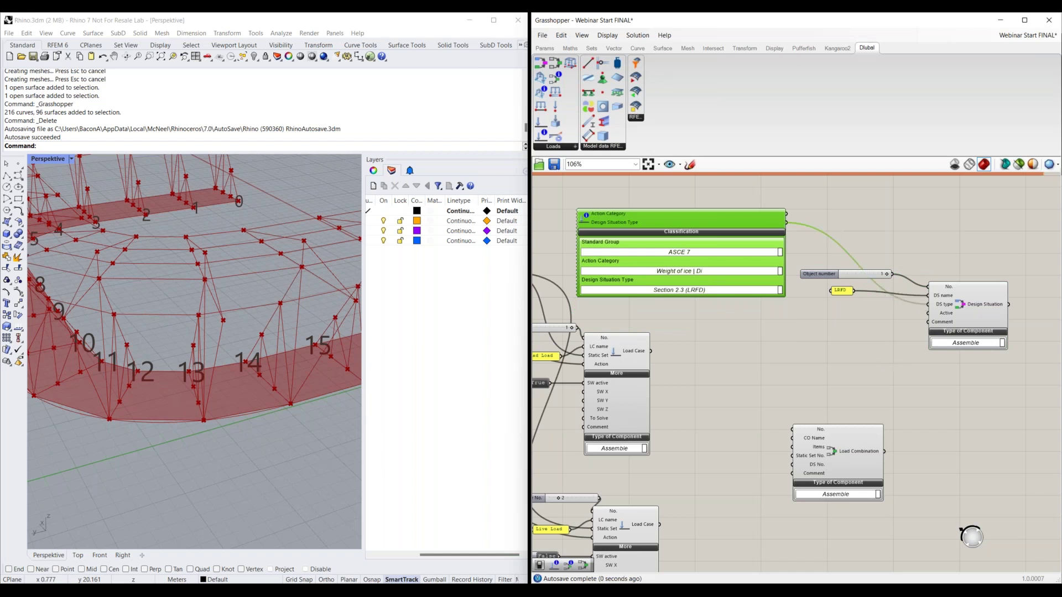
# Step: Connect the Design Situation output to the Load Combination's DS No. input and place the Load Combination below and beyond the Design Situation
pyautogui.moveTo(884, 364); pyautogui.dragTo(788, 351, button='right')
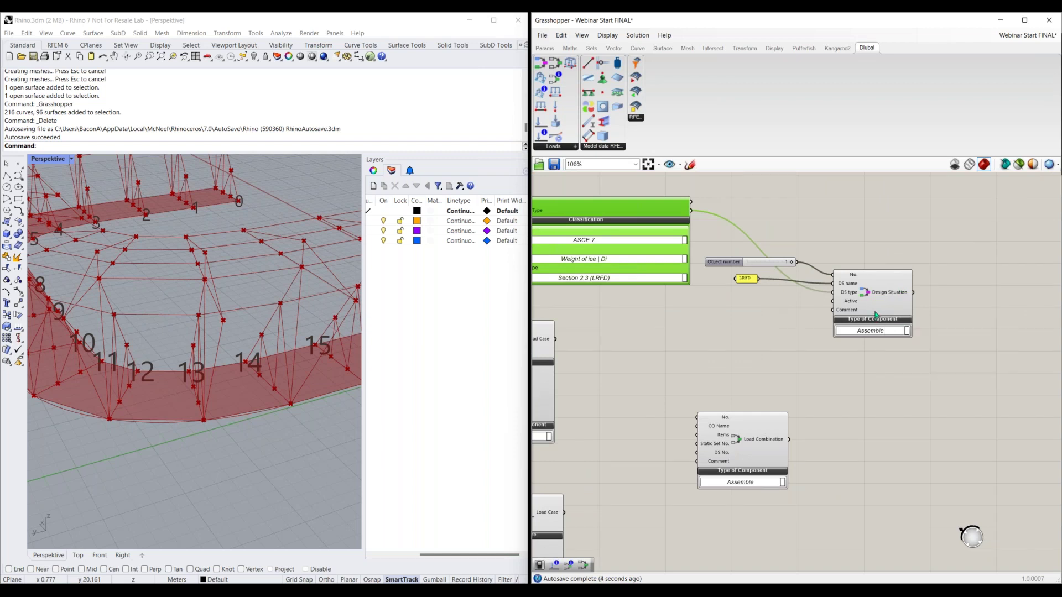
pyautogui.moveTo(914, 293); pyautogui.dragTo(972, 406)
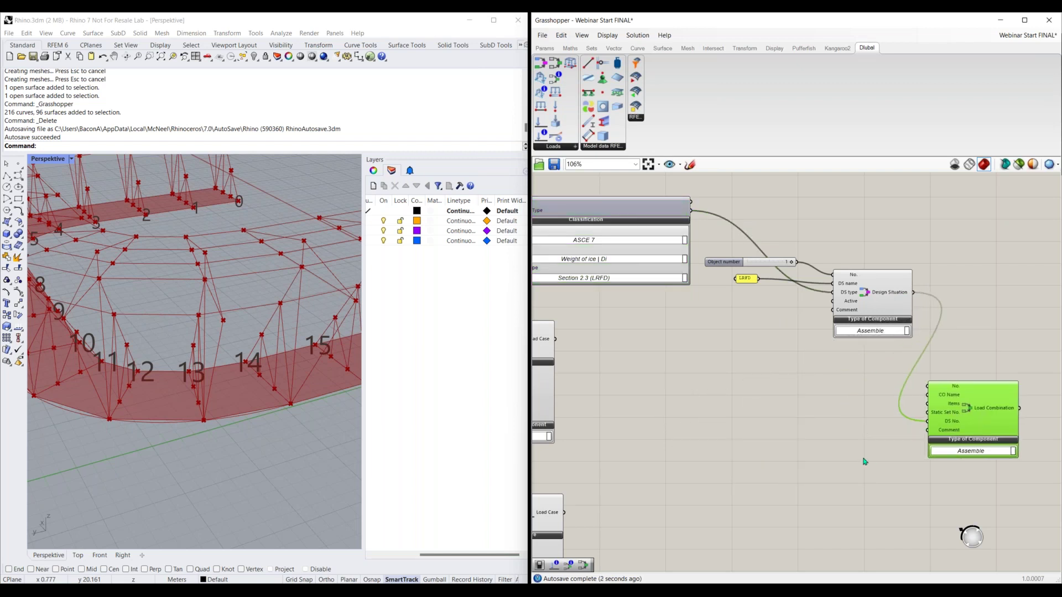
pyautogui.moveTo(965, 409); pyautogui.dragTo(846, 385, button='right')
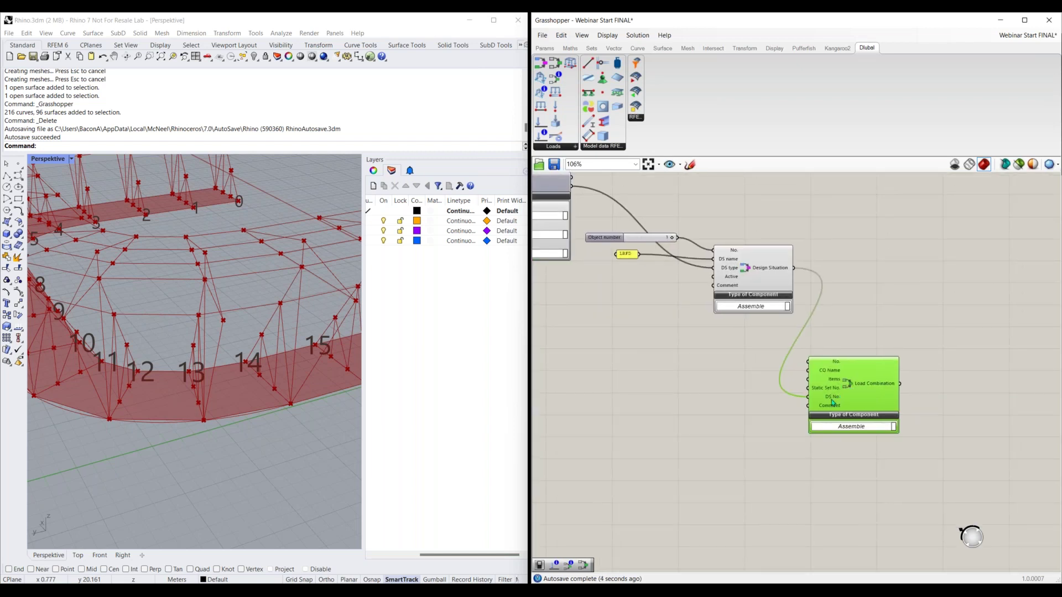
# Step: Duplicate the Static Analysis Settings component with its number slider, analysis type list and toggle, placing the copy above the Design Situation
pyautogui.scroll(-3, 867, 385)
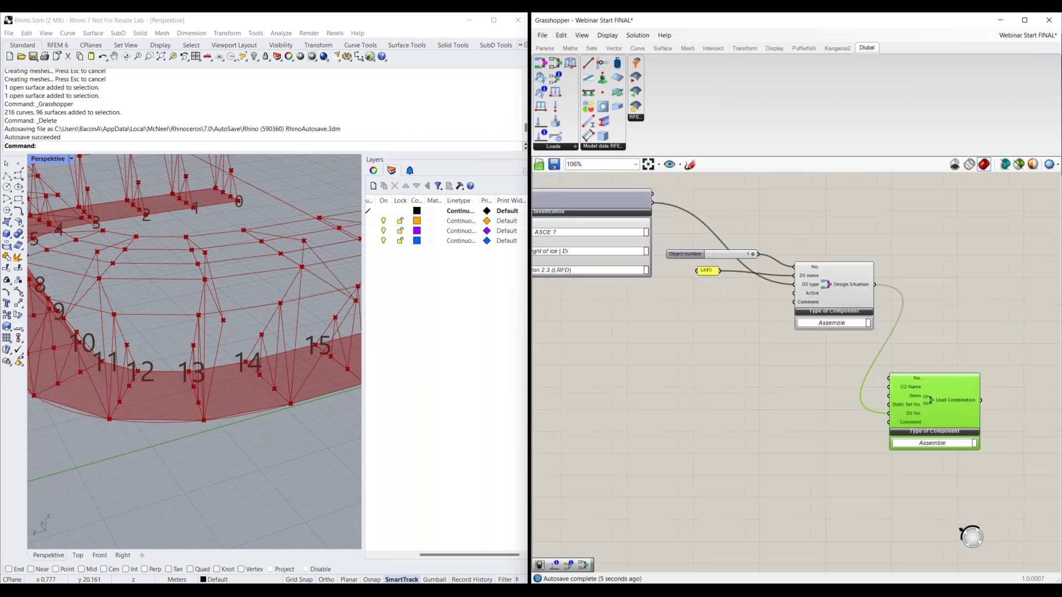
pyautogui.moveTo(691, 354); pyautogui.dragTo(888, 372, button='right')
pyautogui.scroll(3, 574, 288)
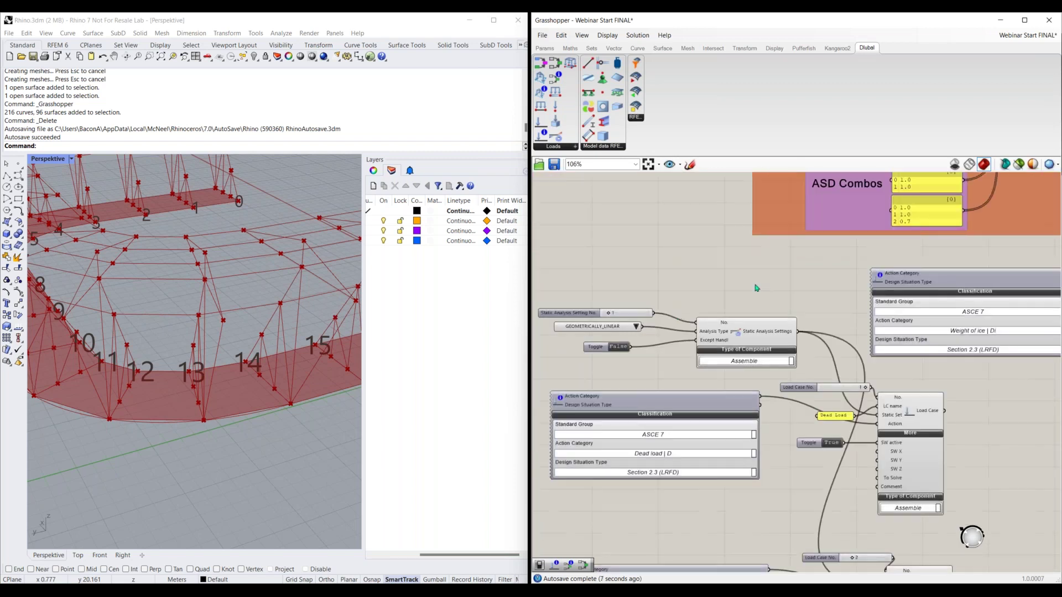
pyautogui.moveTo(545, 281); pyautogui.dragTo(799, 369)
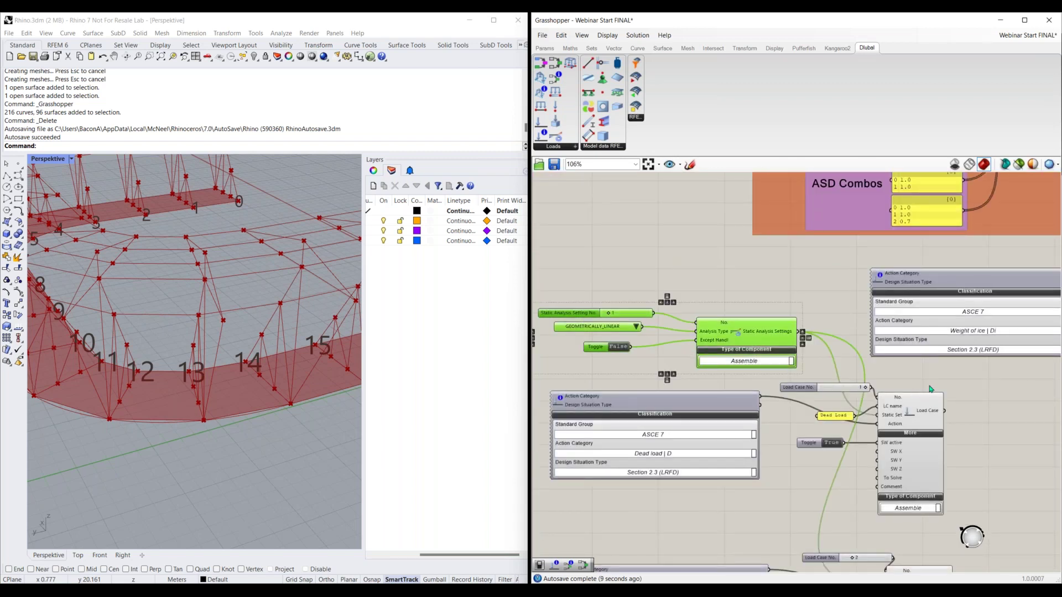
pyautogui.scroll(-2, 931, 387)
pyautogui.moveTo(1018, 331); pyautogui.dragTo(592, 338, button='right')
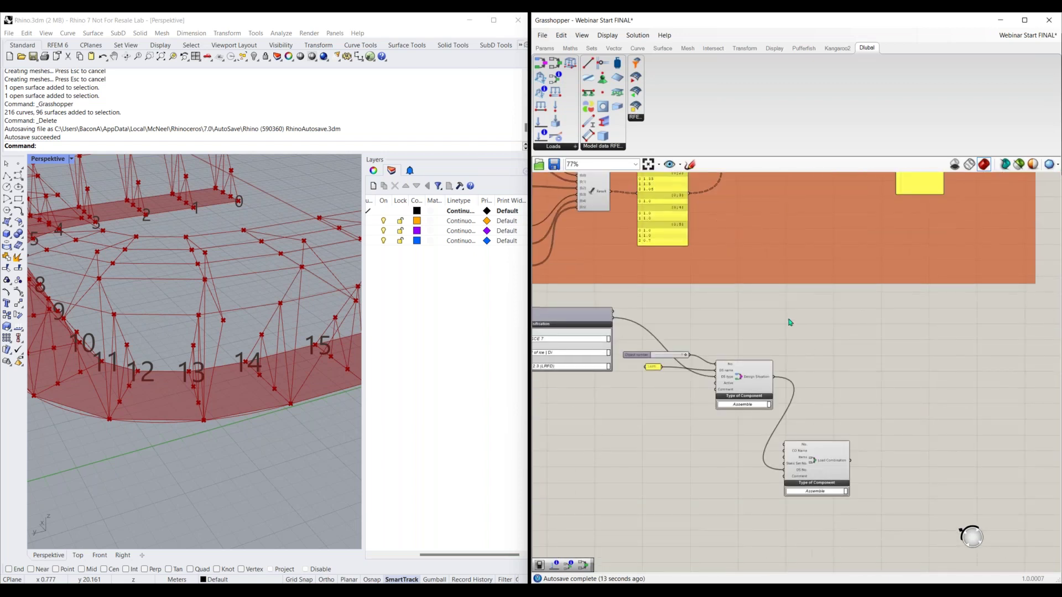
pyautogui.moveTo(652, 365); pyautogui.dragTo(830, 335, button='right')
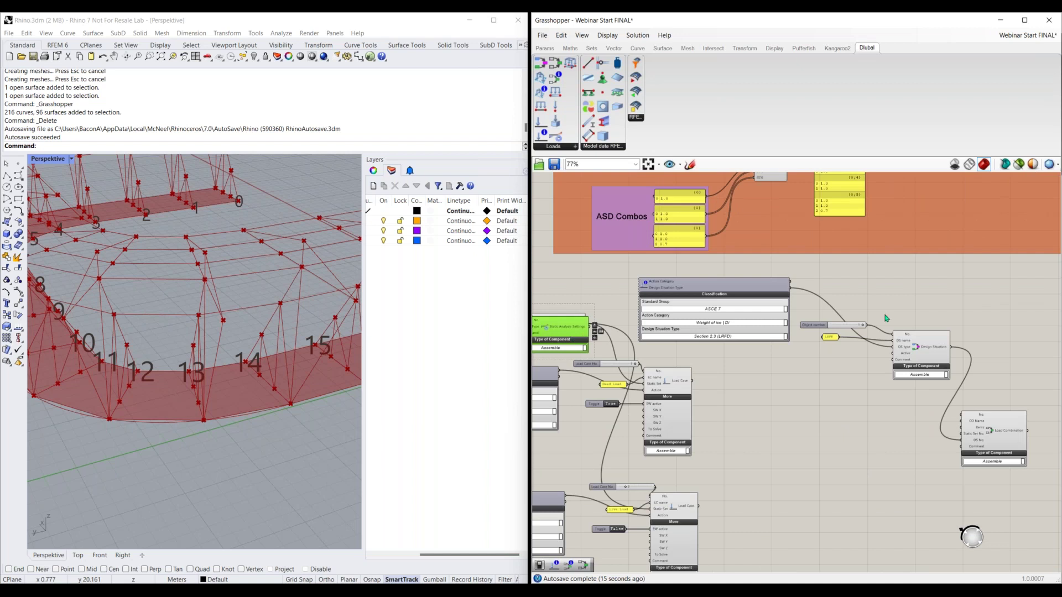
pyautogui.hotkey('ctrl', 'v')
pyautogui.moveTo(894, 299); pyautogui.dragTo(819, 328, button='right')
# Step: Set the copied analysis type to SECOND_ORDER_P_DELTA and connect the copied Static Analysis Settings to the Load Combination's Static Set No. input
pyautogui.click(826, 315)
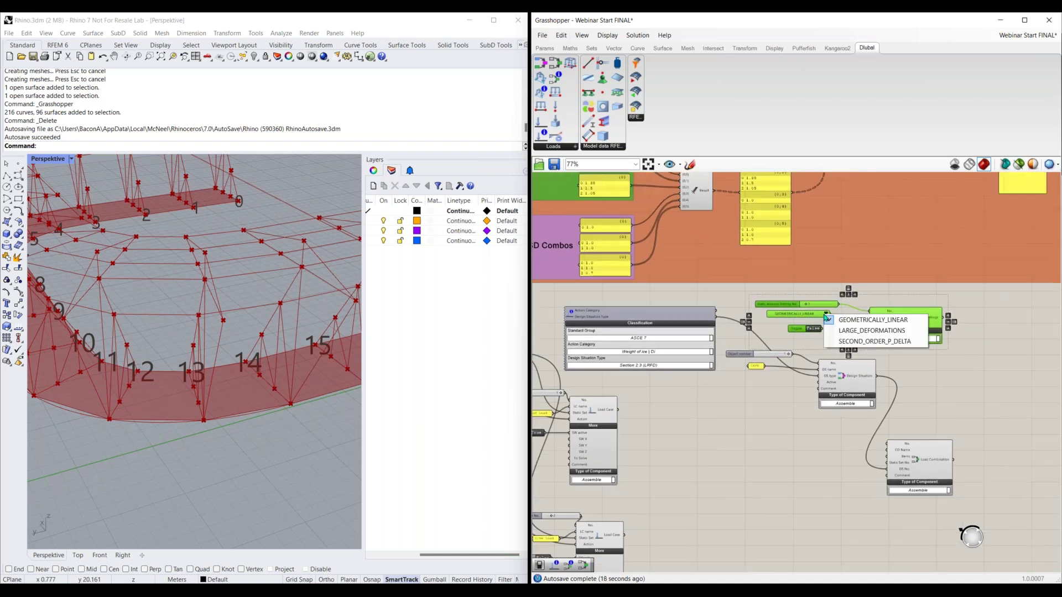
pyautogui.click(853, 341)
pyautogui.click(926, 354)
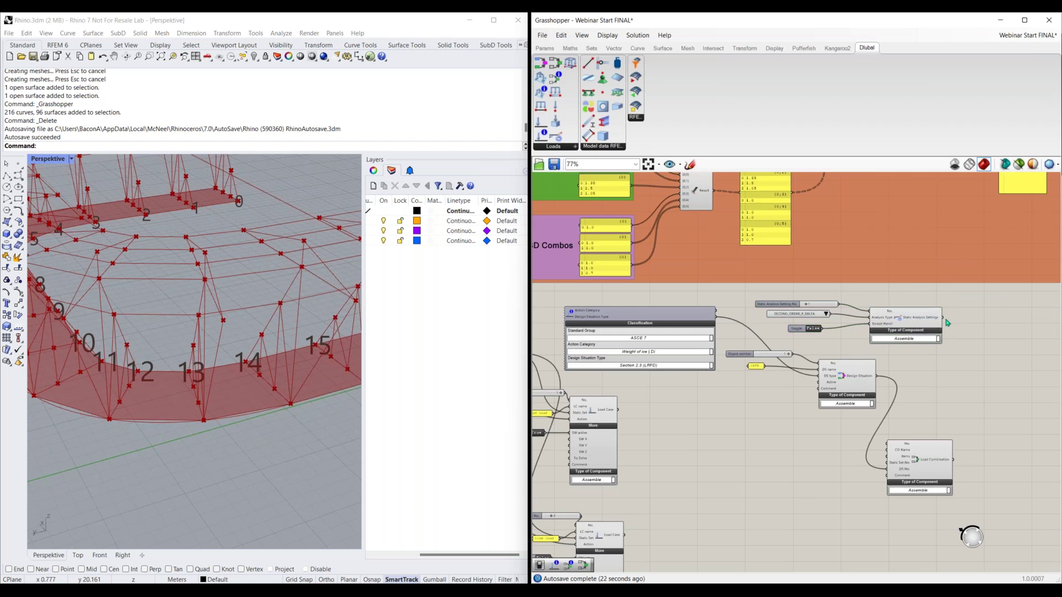
pyautogui.moveTo(945, 321); pyautogui.dragTo(886, 462)
pyautogui.moveTo(885, 463); pyautogui.dragTo(859, 450, button='right')
pyautogui.scroll(4, 861, 434)
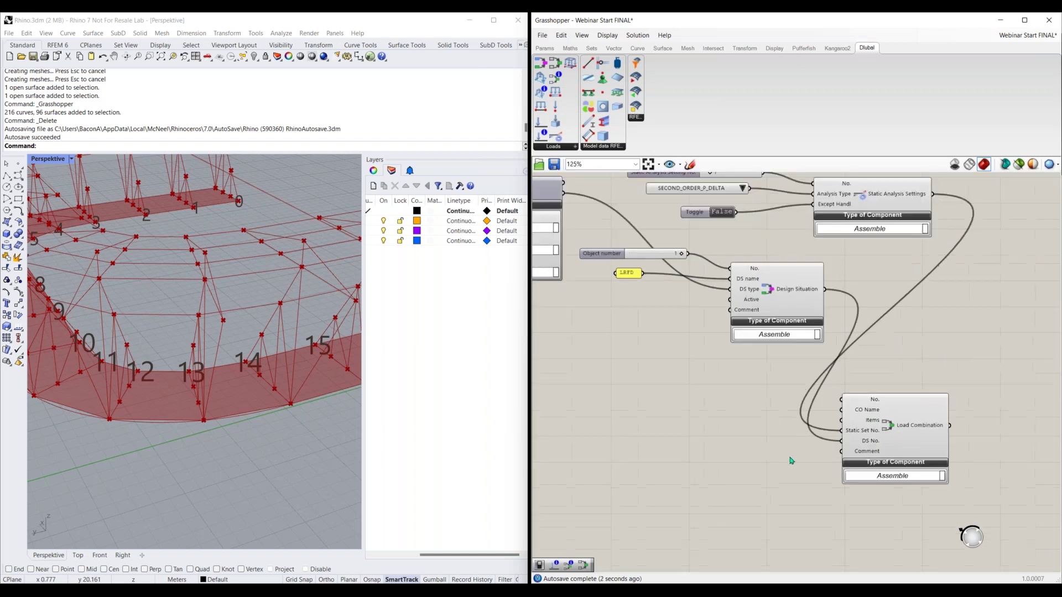
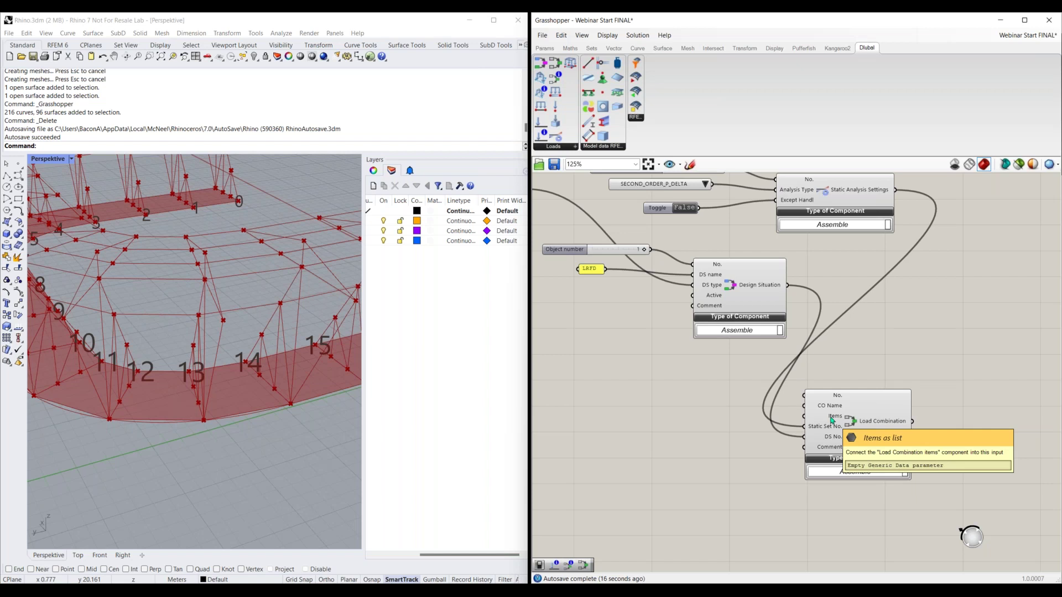
# Step: Add a Load Combination Items component in the empty area beside the Load Combination
pyautogui.moveTo(652, 447); pyautogui.dragTo(742, 436, button='right')
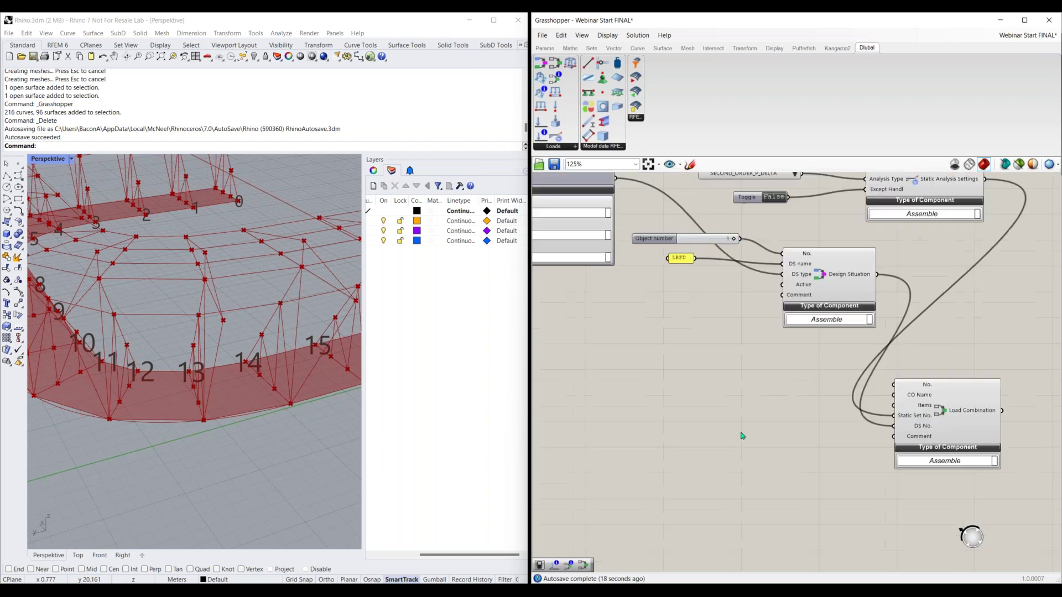
pyautogui.scroll(-1, 721, 430)
pyautogui.doubleClick(721, 429)
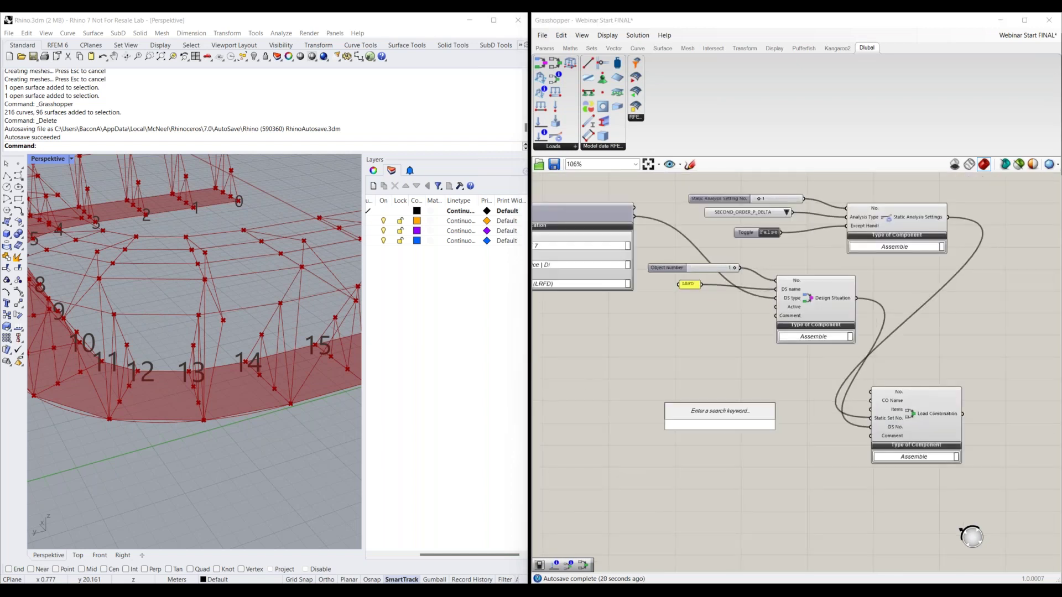
pyautogui.write('load')
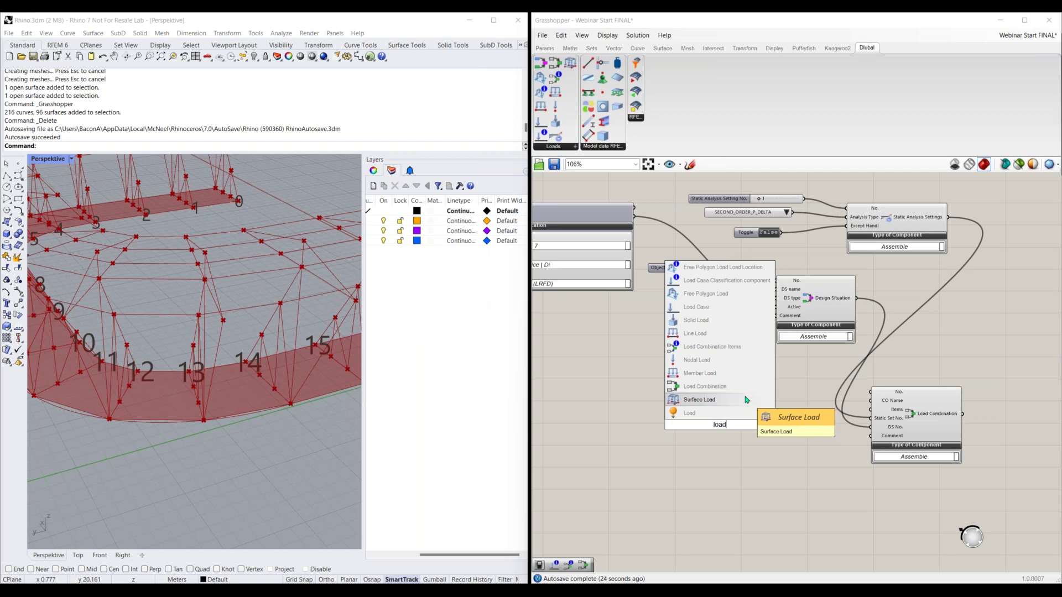
pyautogui.write(' comb')
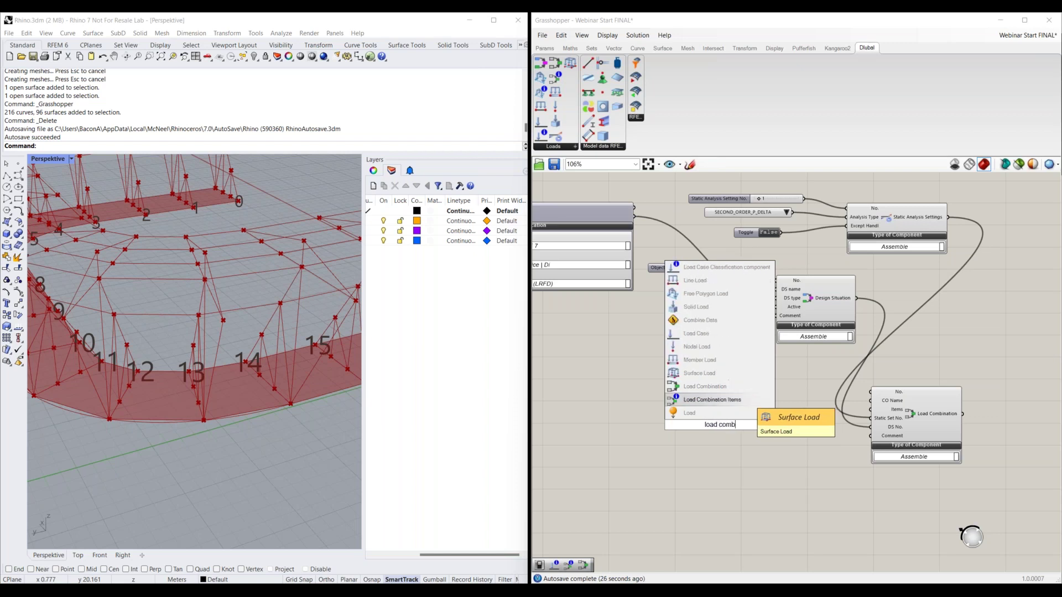
pyautogui.click(736, 400)
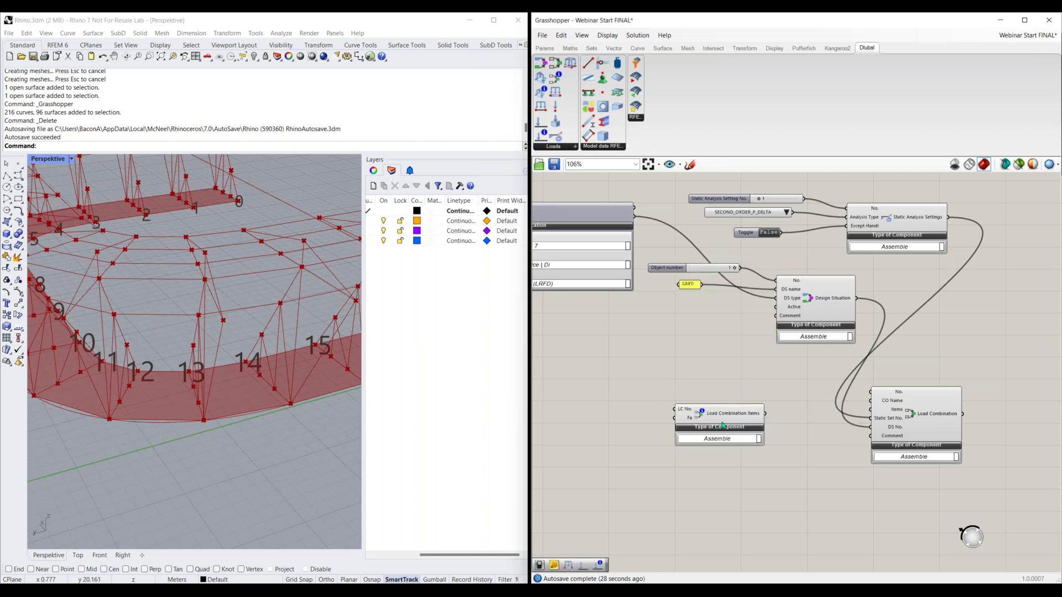
# Step: Check the LC No. input of Load Combination Items and add a text panel in front of the component
pyautogui.scroll(2, 730, 423)
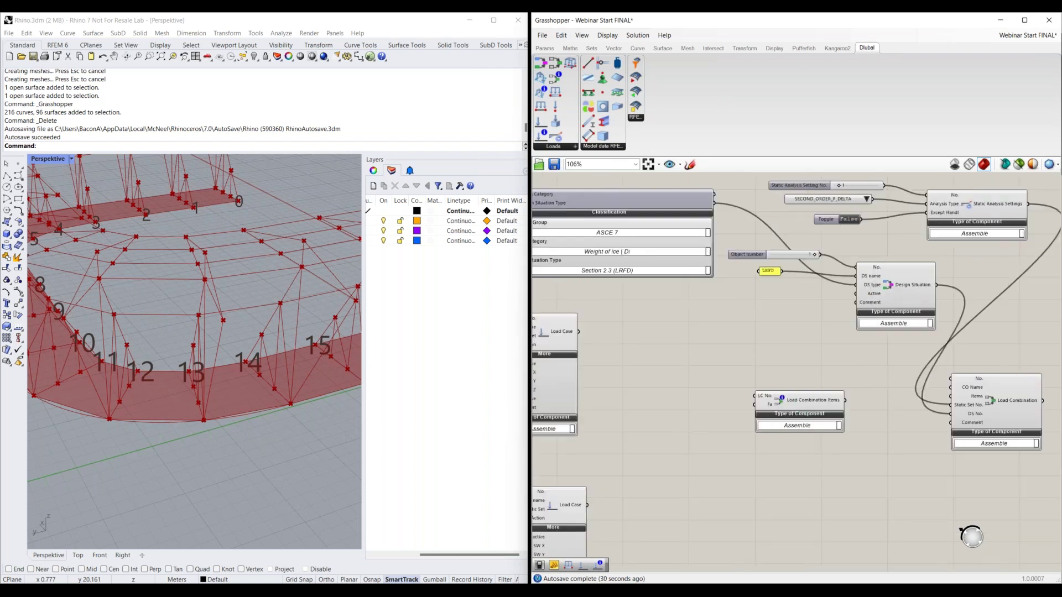
pyautogui.scroll(2, 814, 415)
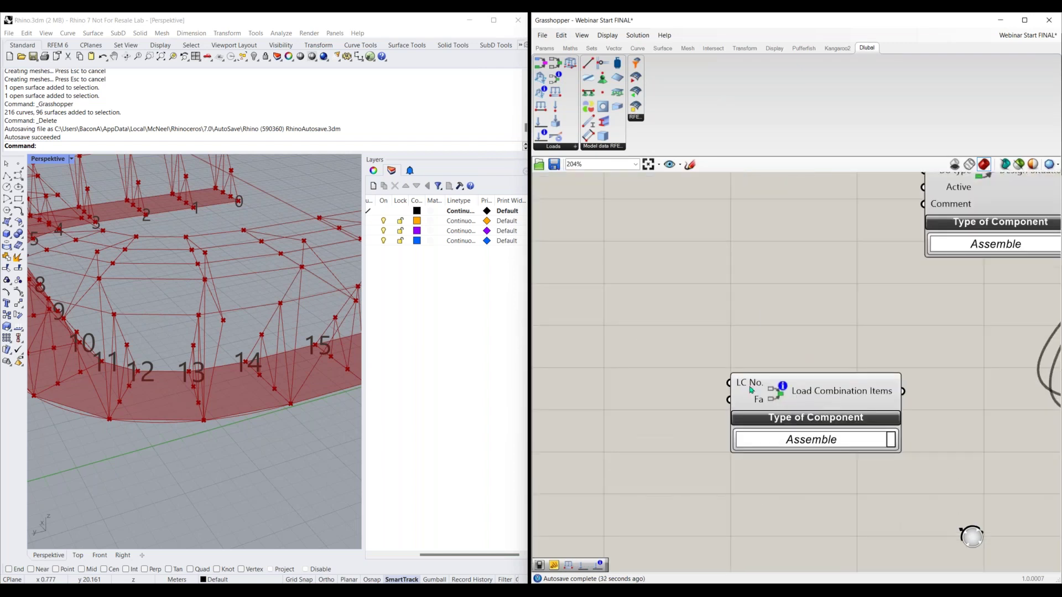
pyautogui.moveTo(749, 385)
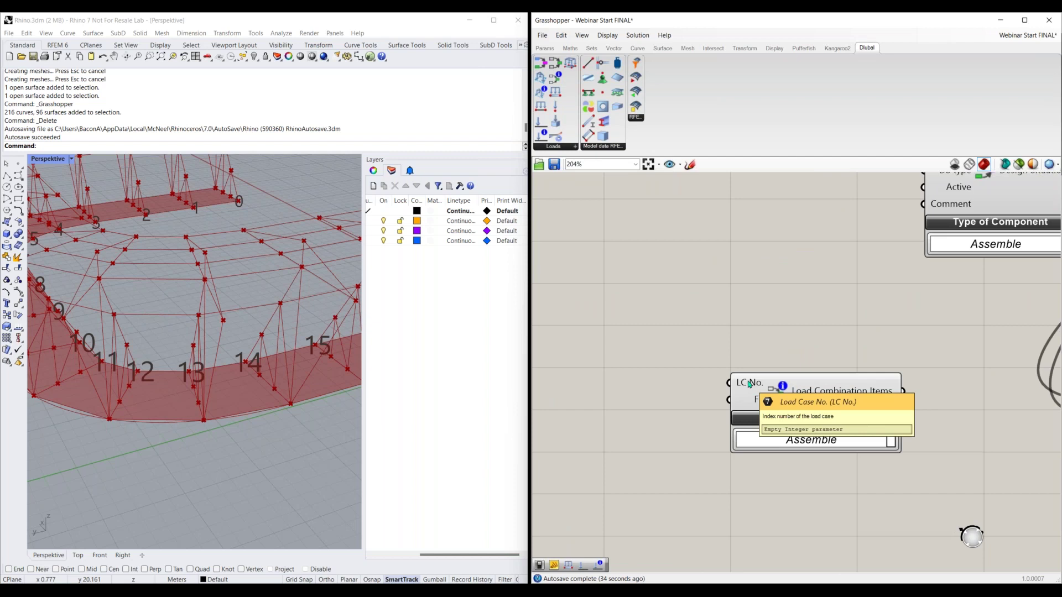
pyautogui.scroll(-2, 758, 401)
pyautogui.moveTo(607, 370); pyautogui.dragTo(639, 374, button='right')
pyautogui.doubleClick(639, 374)
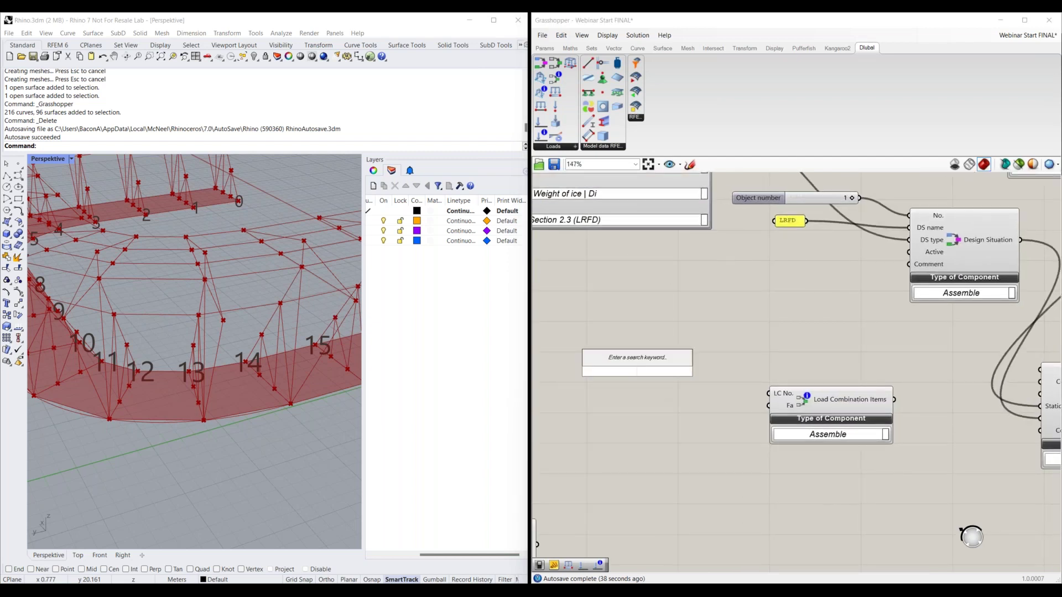
pyautogui.write('panel')
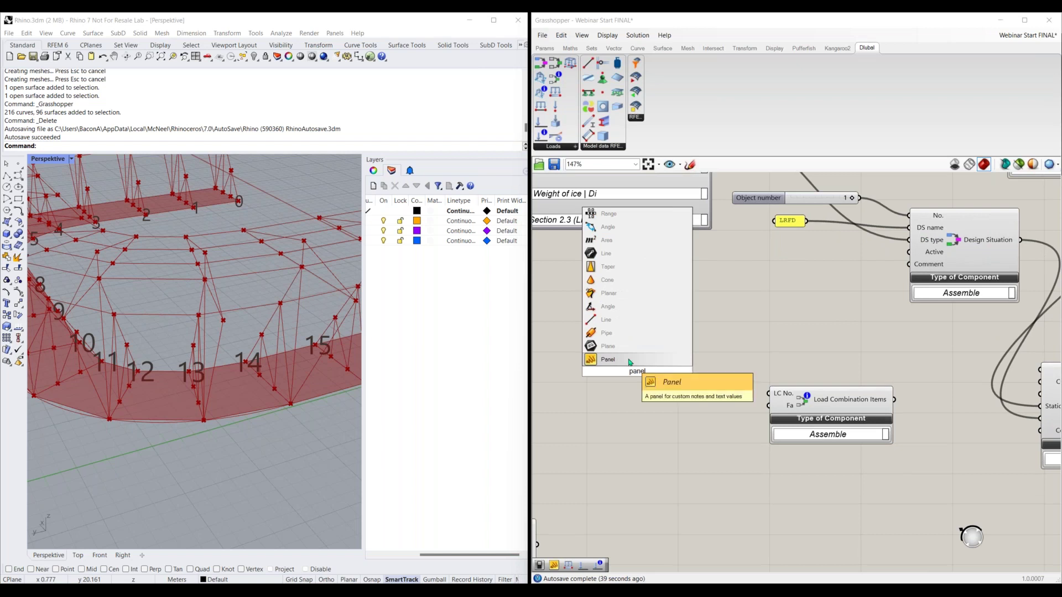
pyautogui.press('Return')
pyautogui.rightClick(633, 368)
pyautogui.click(671, 380)
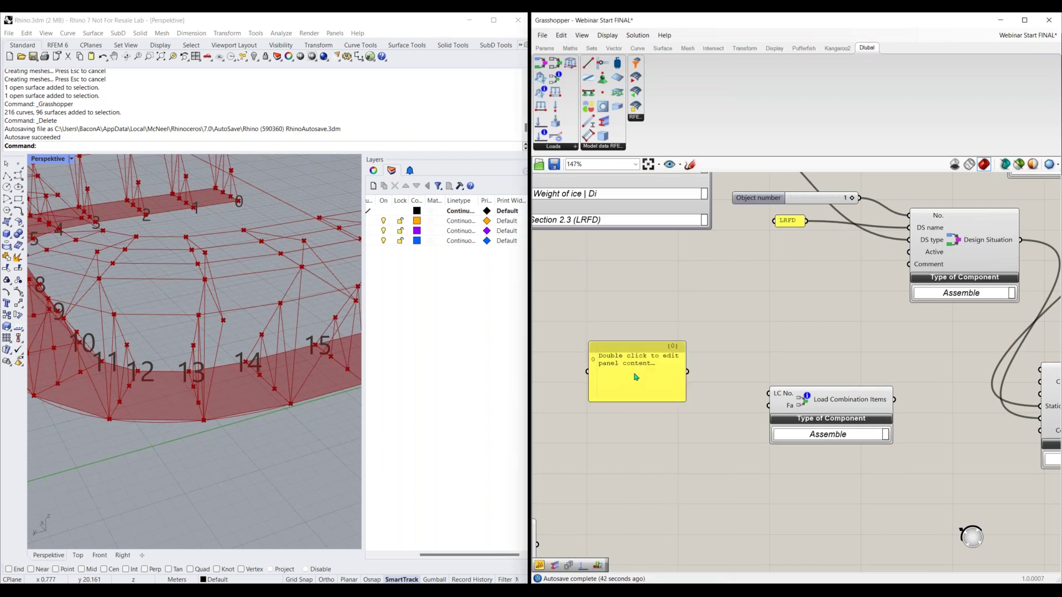
# Step: Fill the panel with load case numbers 1 and 2 on separate lines and connect it to the LC No. input
pyautogui.doubleClick(635, 360)
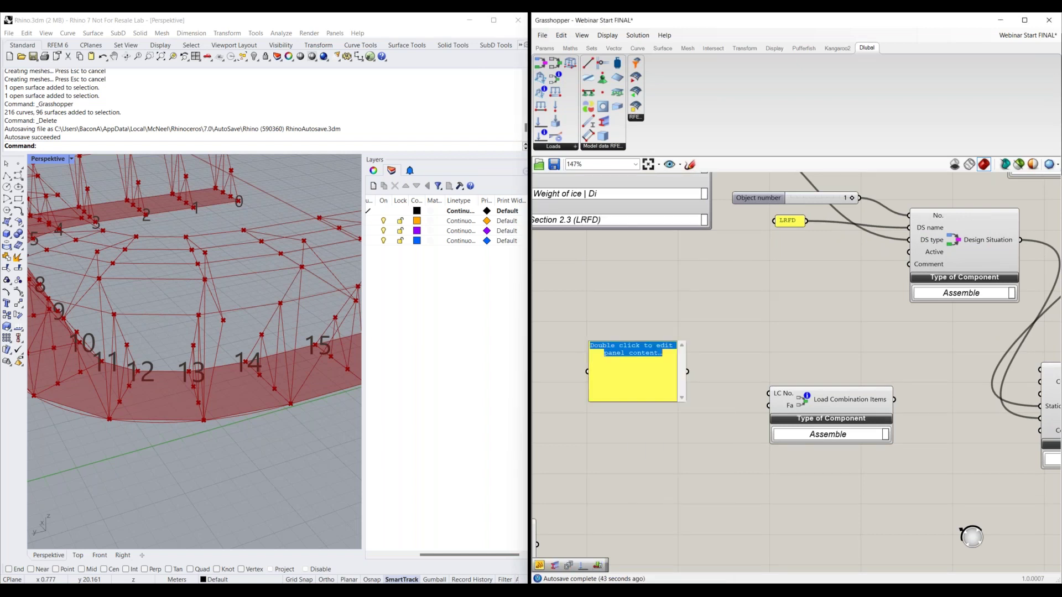
pyautogui.press('BackSpace')
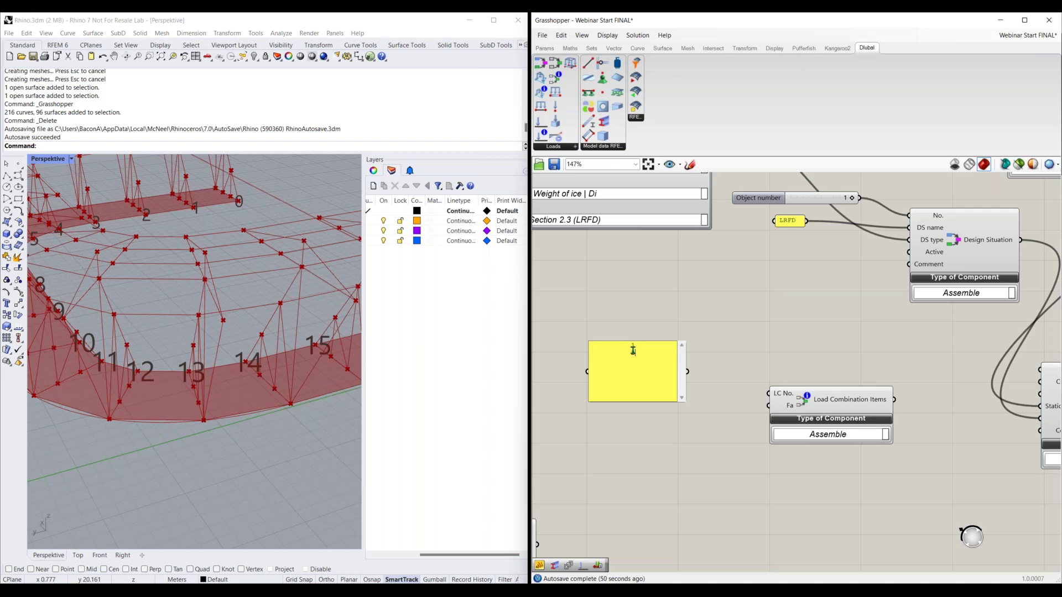
pyautogui.click(715, 368)
pyautogui.moveTo(687, 372); pyautogui.dragTo(783, 396)
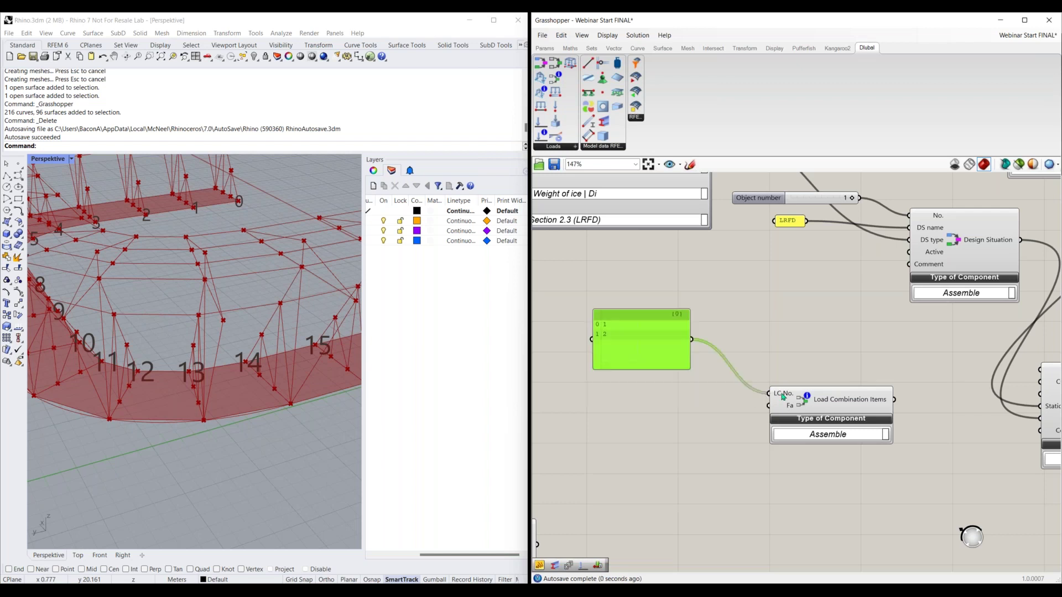
# Step: Add a second text panel below the load case number panel, in front of Load Combination Items
pyautogui.doubleClick(652, 418)
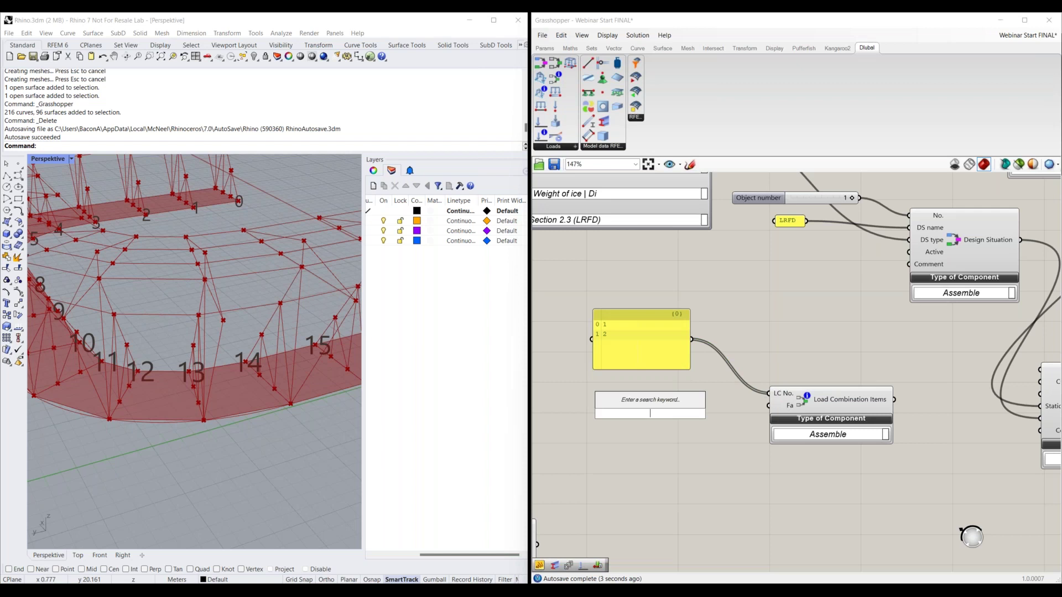
pyautogui.write('panel')
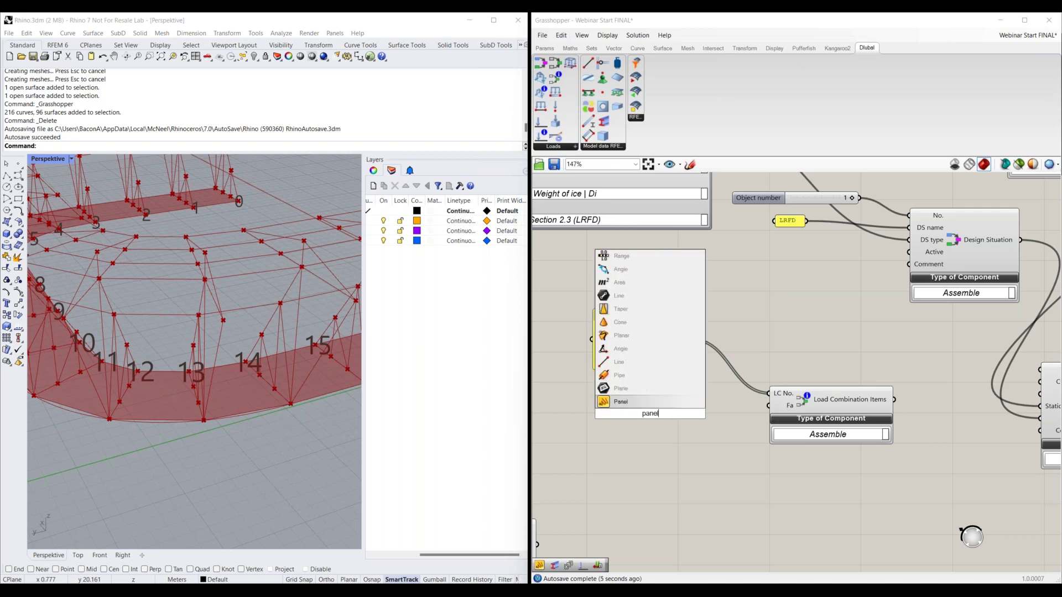
pyautogui.click(620, 401)
pyautogui.rightClick(654, 350)
pyautogui.click(687, 379)
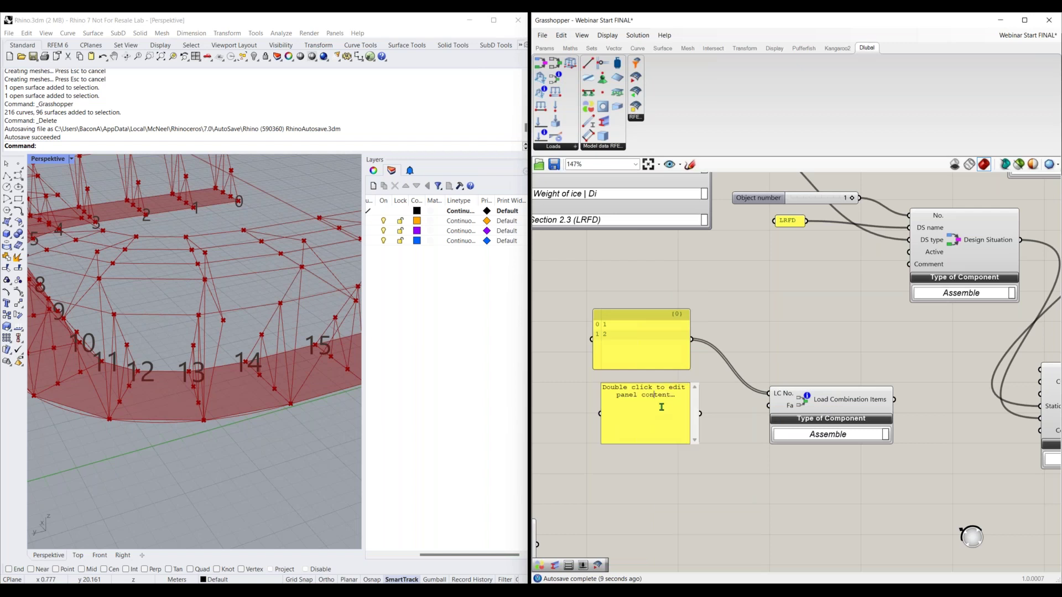
# Step: Fill the new panel with factors 1.35 and 1.5 on separate lines and connect it to the Fa input of Load Combination Items
pyautogui.doubleClick(673, 398)
pyautogui.press('BackSpace')
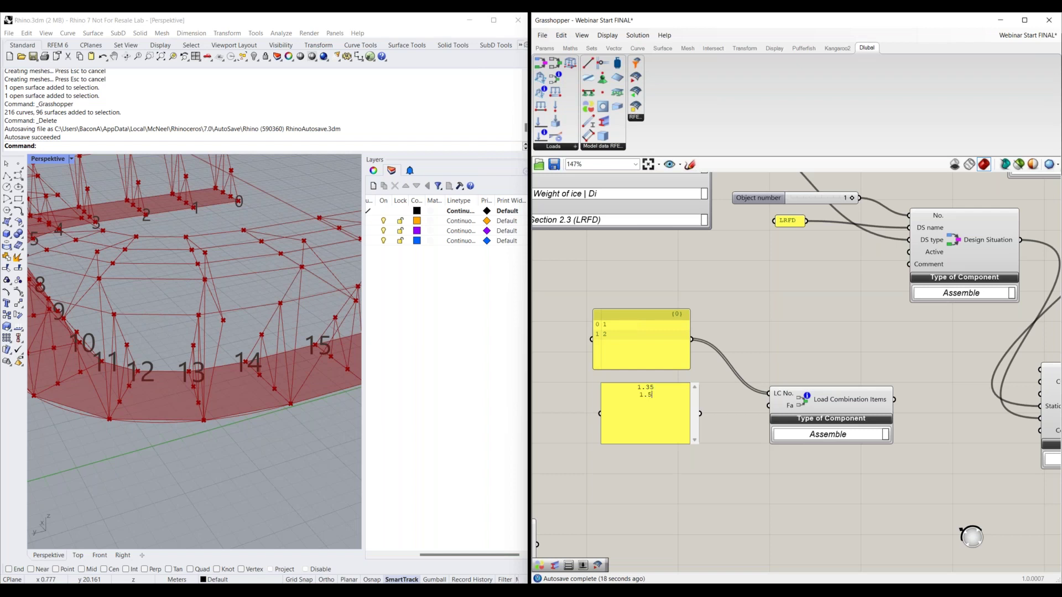
pyautogui.click(706, 416)
pyautogui.moveTo(699, 413); pyautogui.dragTo(769, 405)
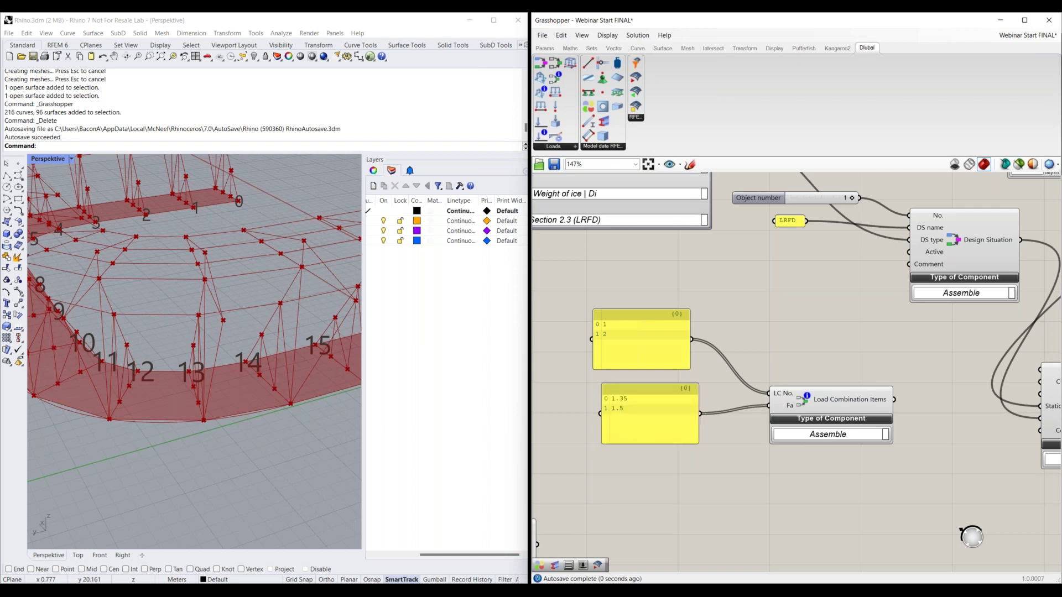
# Step: Connect the Load Combination Items output to the Items input of the Load Combination and check that input's description
pyautogui.scroll(-1, 751, 427)
pyautogui.moveTo(832, 474); pyautogui.dragTo(784, 478, button='right')
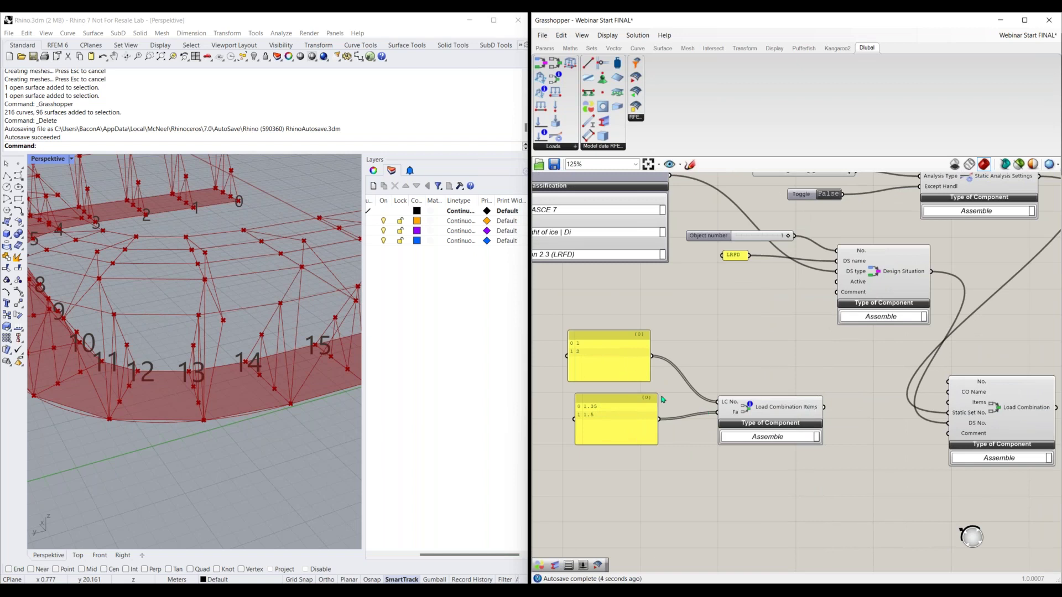
pyautogui.moveTo(824, 407); pyautogui.dragTo(948, 403)
pyautogui.moveTo(972, 425); pyautogui.dragTo(888, 429, button='right')
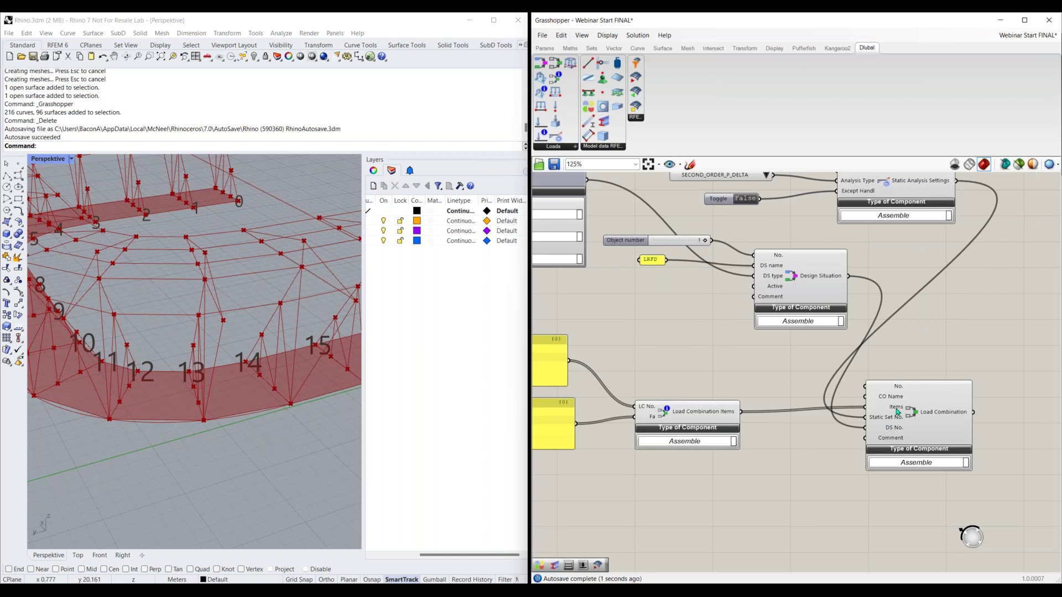
pyautogui.moveTo(897, 411)
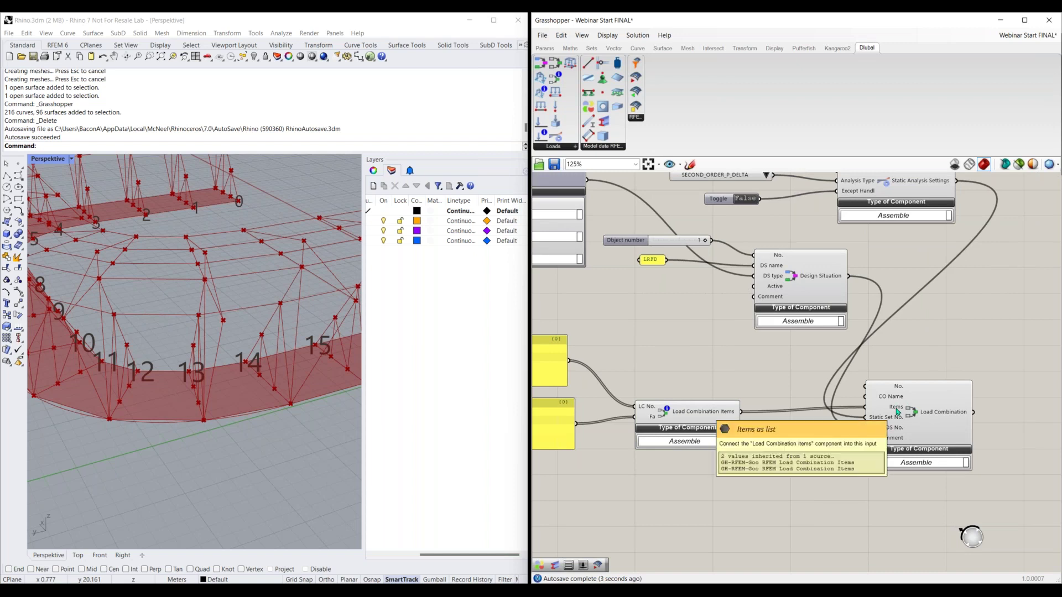
# Step: Examine the static analysis settings, action categories and Dead Load, Live and Wind load cases in the prepared Load Combination group
pyautogui.scroll(-3, 832, 369)
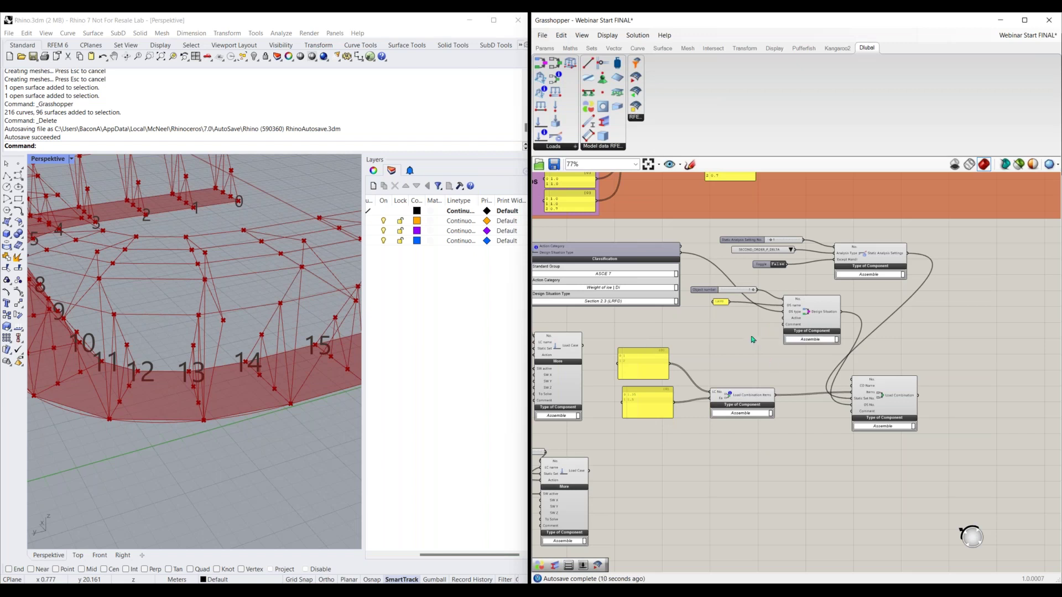
pyautogui.scroll(-3, 752, 338)
pyautogui.scroll(2, 972, 536)
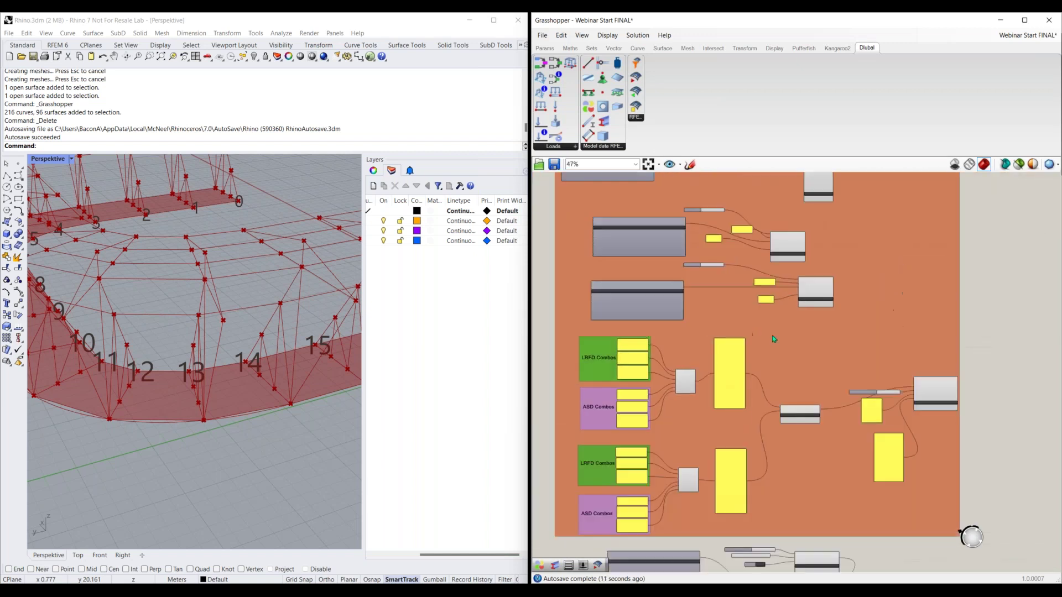
pyautogui.moveTo(698, 211); pyautogui.dragTo(752, 448, button='right')
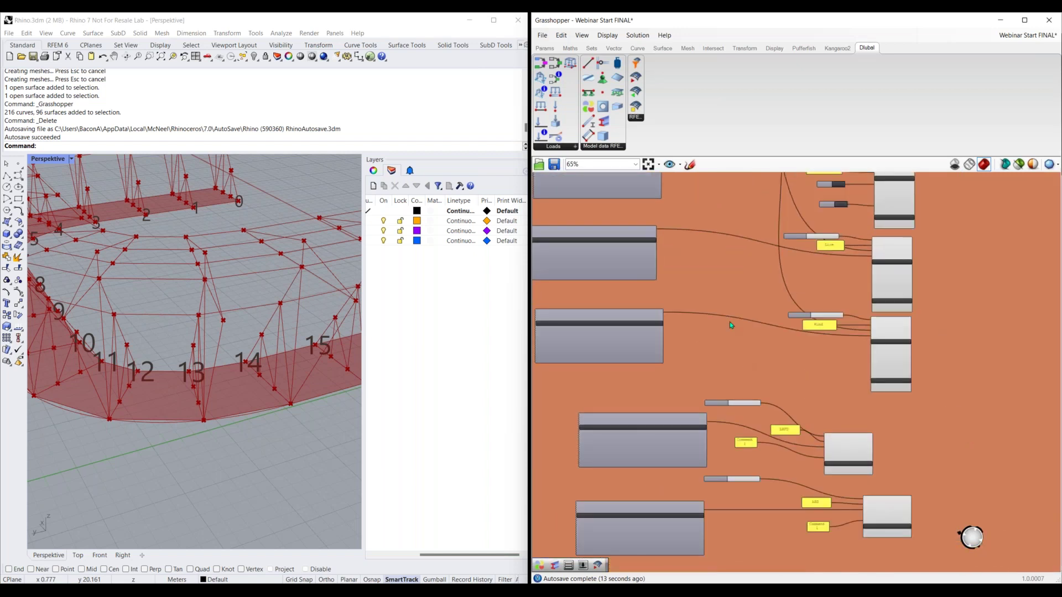
pyautogui.moveTo(729, 322); pyautogui.dragTo(799, 435, button='right')
pyautogui.scroll(2, 775, 358)
pyautogui.scroll(-1, 768, 349)
pyautogui.moveTo(754, 174); pyautogui.dragTo(746, 262, button='right')
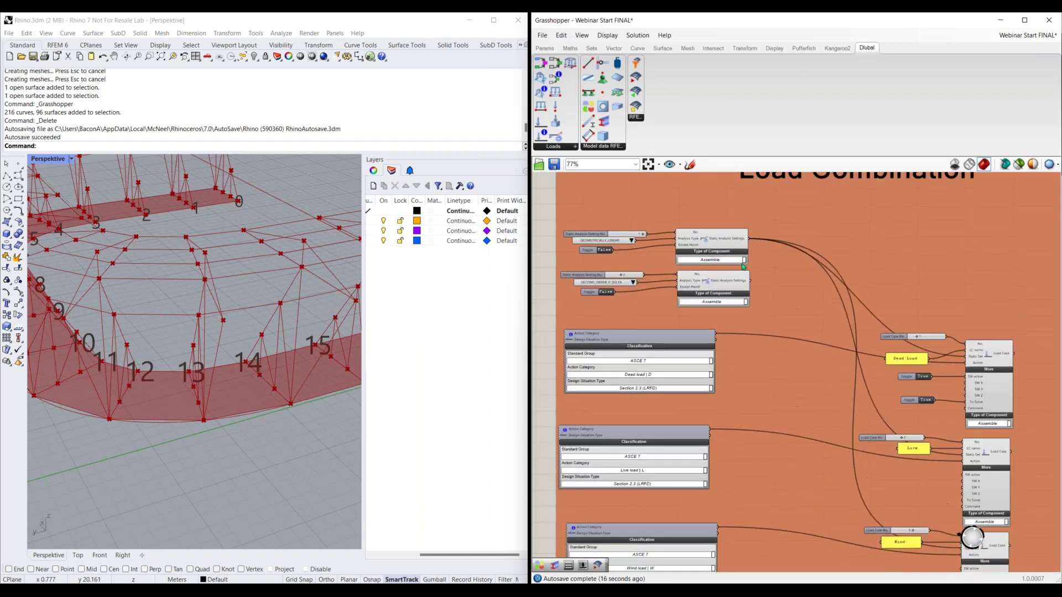
pyautogui.moveTo(800, 319); pyautogui.dragTo(766, 266, button='right')
pyautogui.moveTo(764, 374); pyautogui.dragTo(804, 300, button='right')
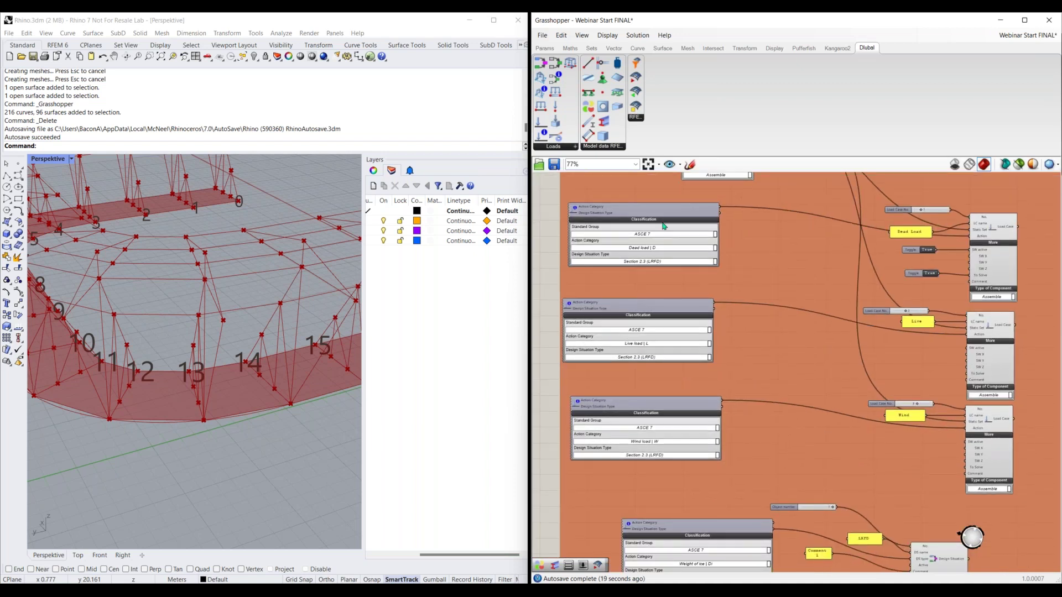
pyautogui.moveTo(788, 400); pyautogui.dragTo(675, 417, button='right')
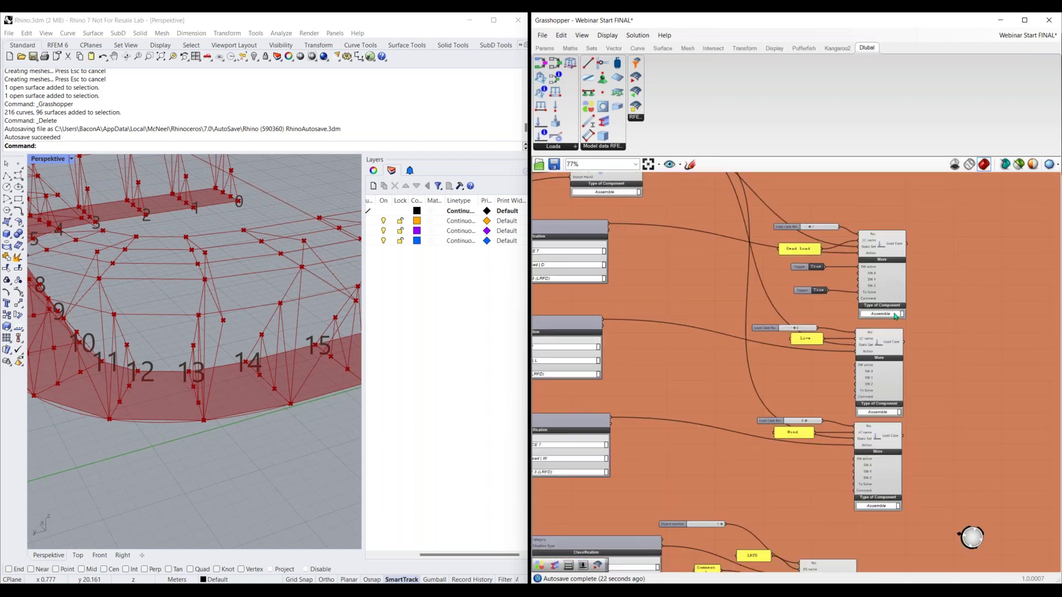
pyautogui.scroll(2, 874, 336)
pyautogui.moveTo(836, 345); pyautogui.dragTo(806, 363, button='right')
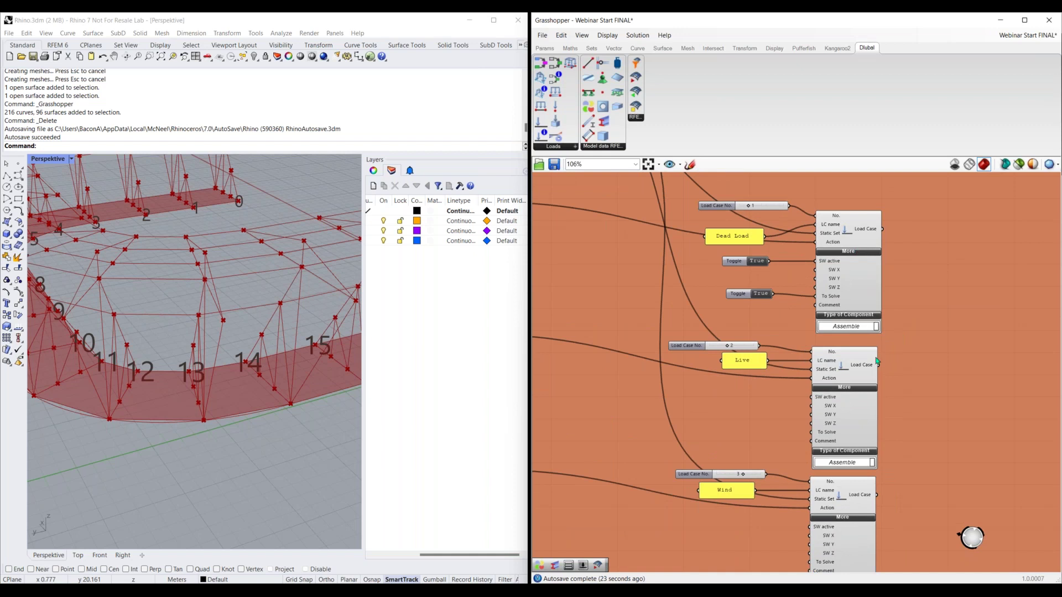
pyautogui.scroll(-2, 902, 424)
pyautogui.scroll(-1, 901, 423)
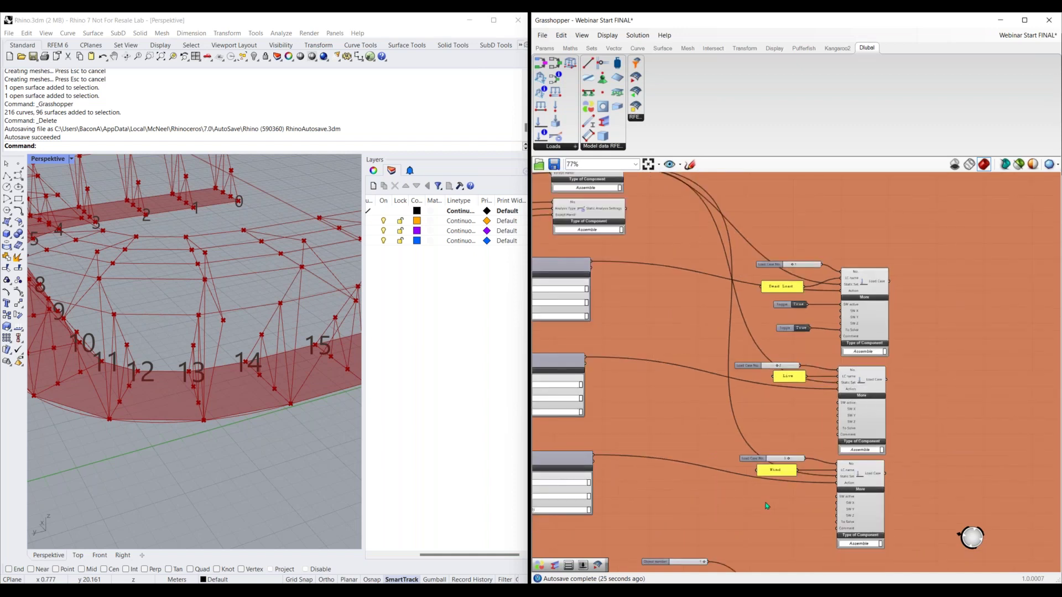
# Step: Examine the prepared LRFD and ASD design situations and the merged load case and factor panels of their combos
pyautogui.moveTo(766, 506); pyautogui.dragTo(848, 223, button='right')
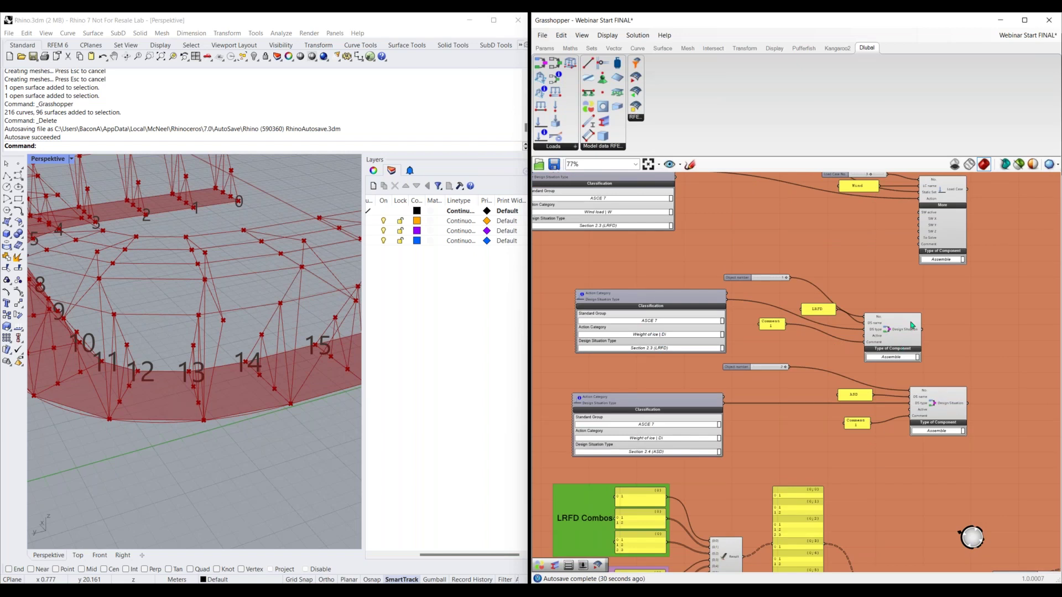
pyautogui.moveTo(908, 463); pyautogui.dragTo(957, 204, button='right')
pyautogui.moveTo(648, 294); pyautogui.dragTo(651, 290, button='right')
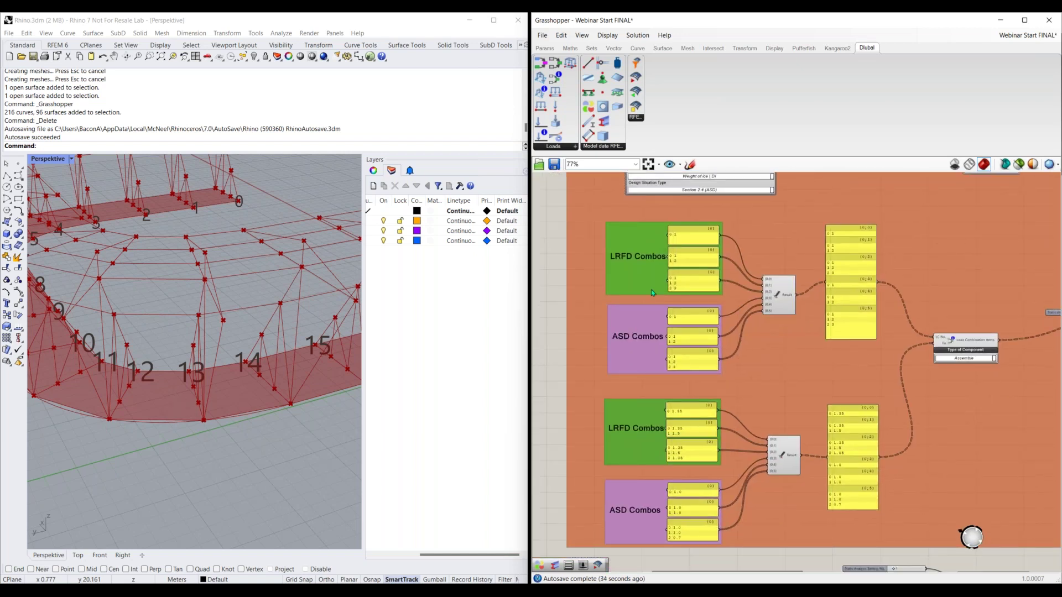
pyautogui.scroll(2, 645, 283)
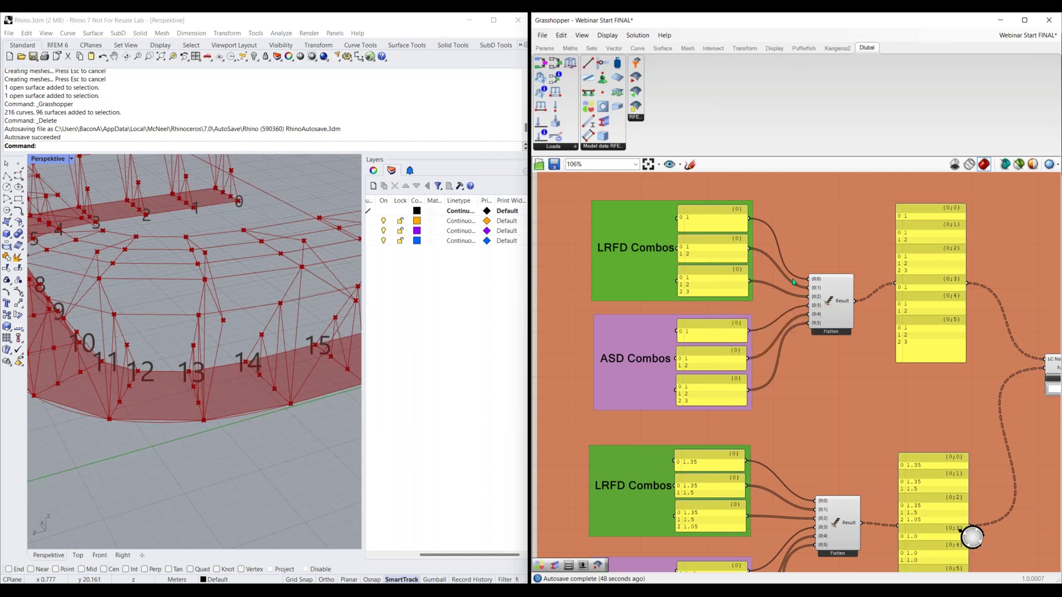
pyautogui.click(836, 305)
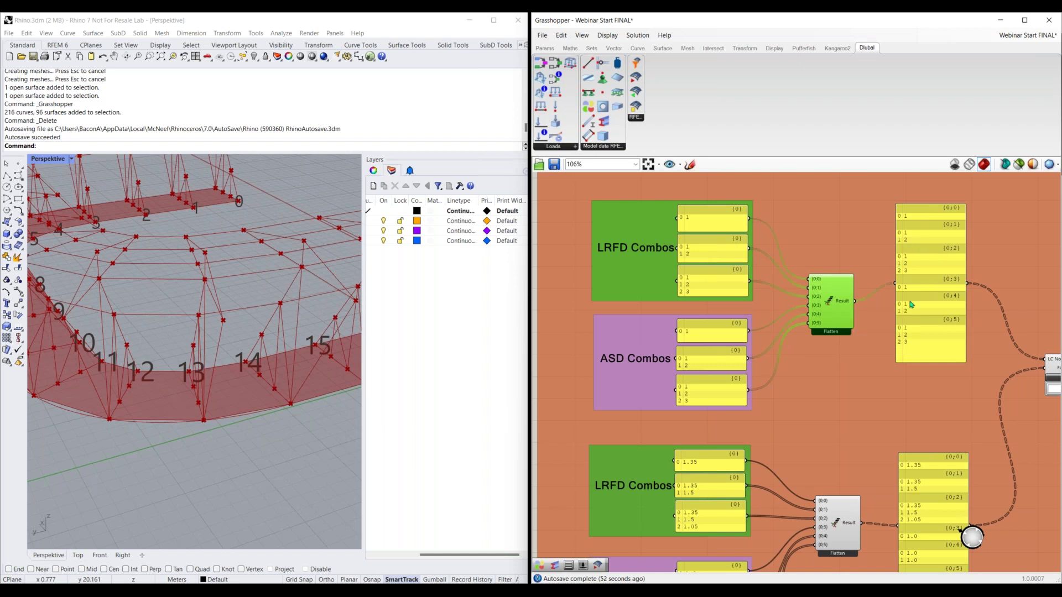
pyautogui.moveTo(902, 406); pyautogui.dragTo(888, 242, button='right')
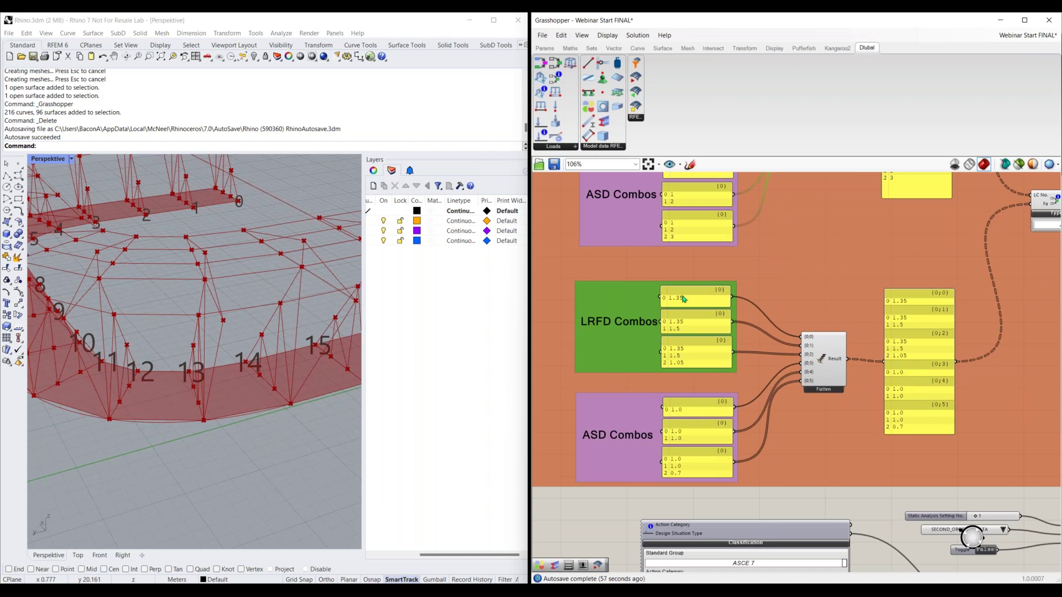
pyautogui.moveTo(750, 256); pyautogui.dragTo(747, 365, button='right')
pyautogui.moveTo(857, 506); pyautogui.dragTo(820, 418, button='right')
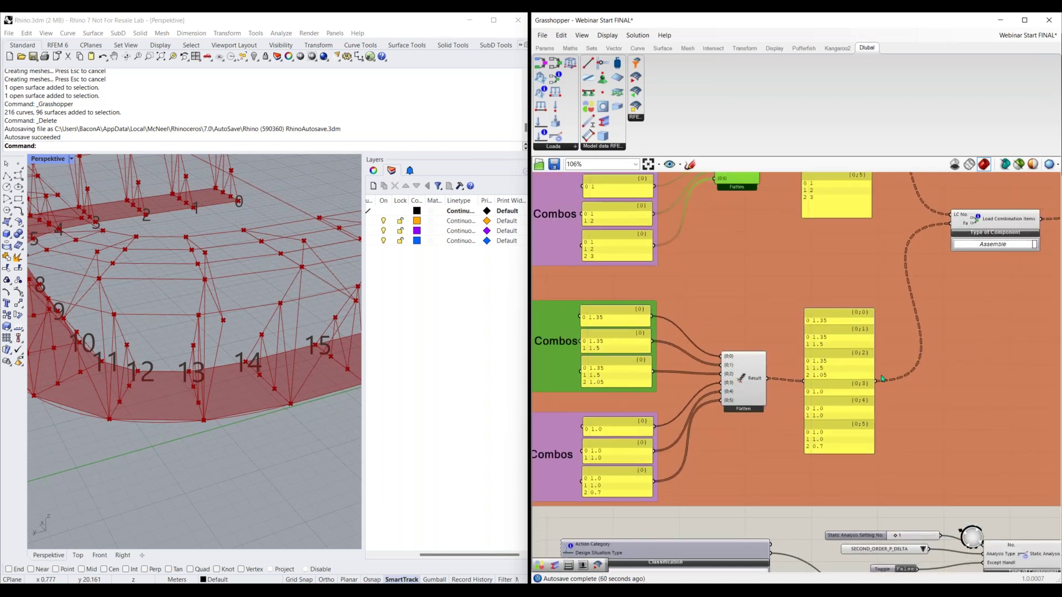
# Step: Examine how the items, static analysis setting, design situation numbers and comments feed the prepared Load Combination component
pyautogui.moveTo(1034, 306); pyautogui.dragTo(887, 364, button='right')
pyautogui.moveTo(854, 283); pyautogui.dragTo(732, 334, button='right')
pyautogui.click(732, 333)
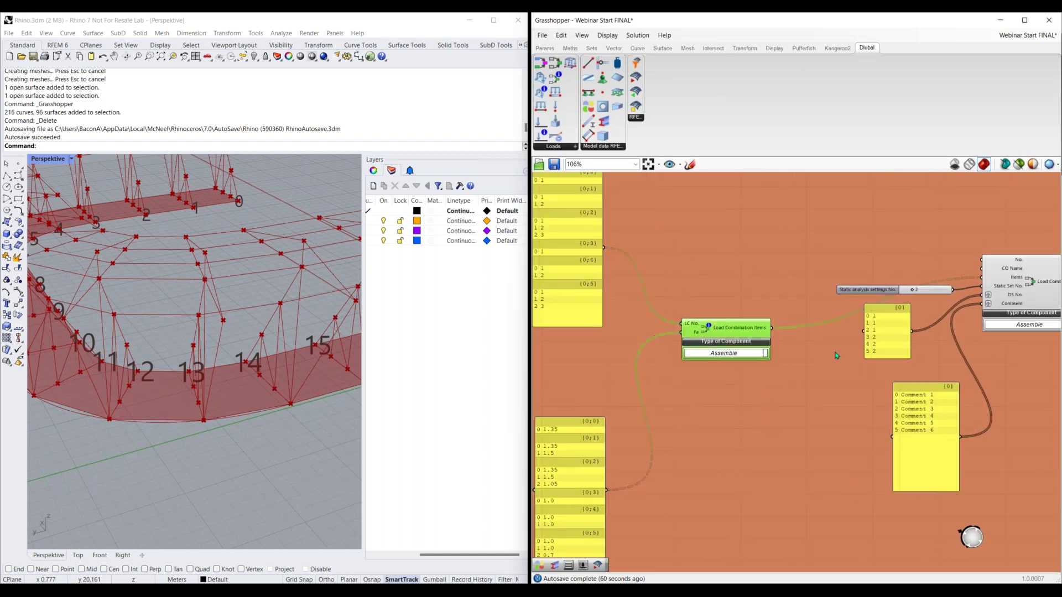
pyautogui.moveTo(1022, 304); pyautogui.dragTo(892, 341, button='right')
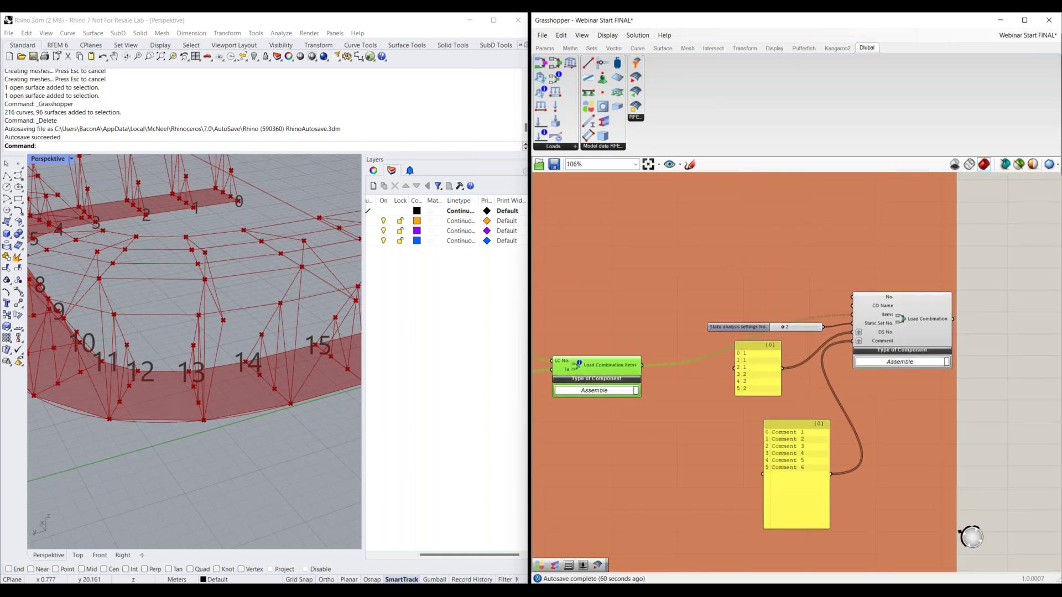
pyautogui.click(917, 335)
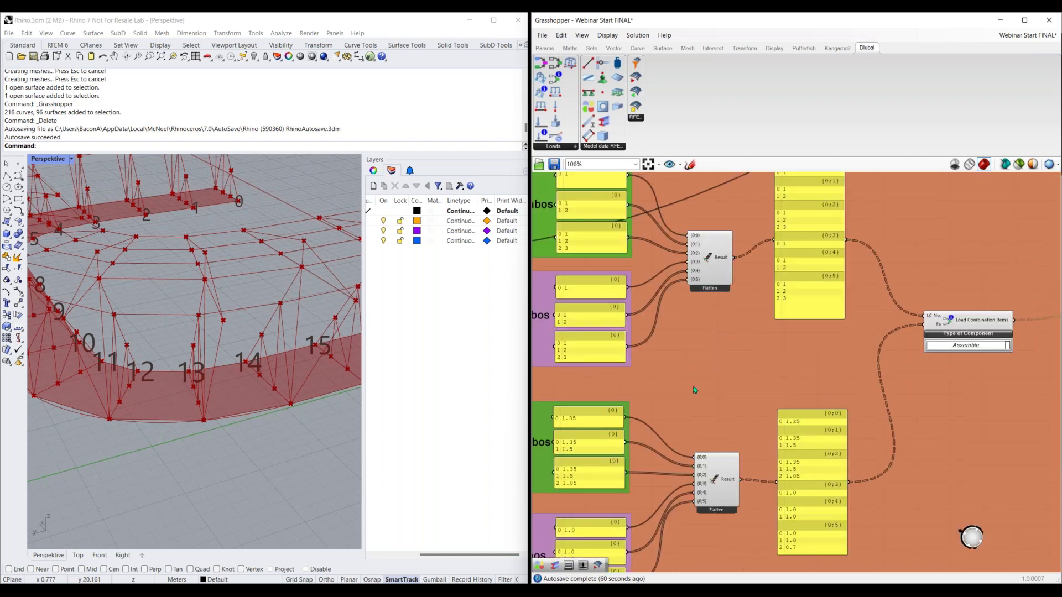
pyautogui.scroll(-3, 699, 307)
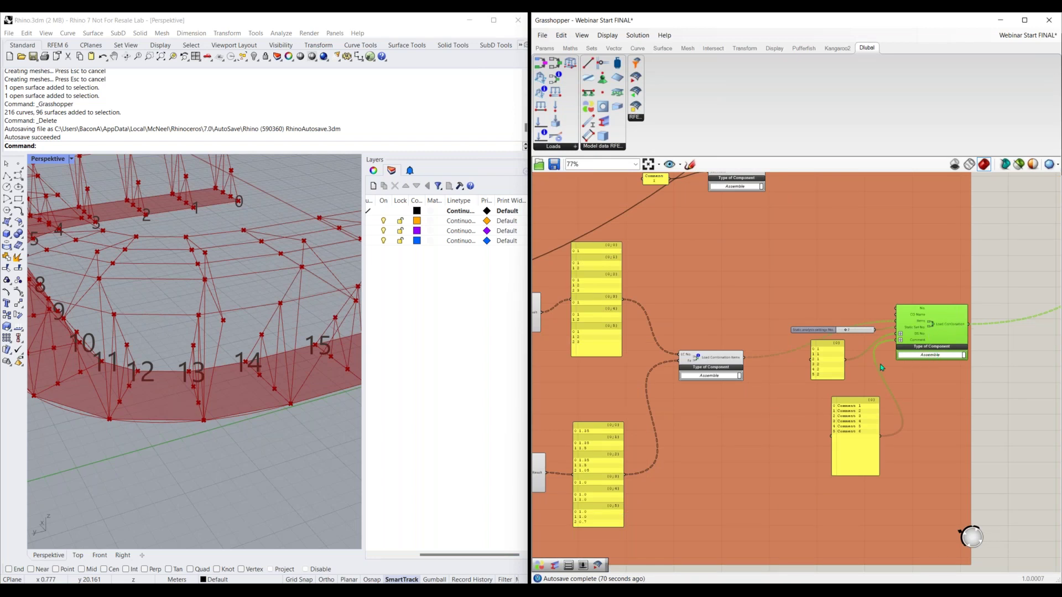
pyautogui.scroll(1, 881, 367)
pyautogui.scroll(1, 916, 414)
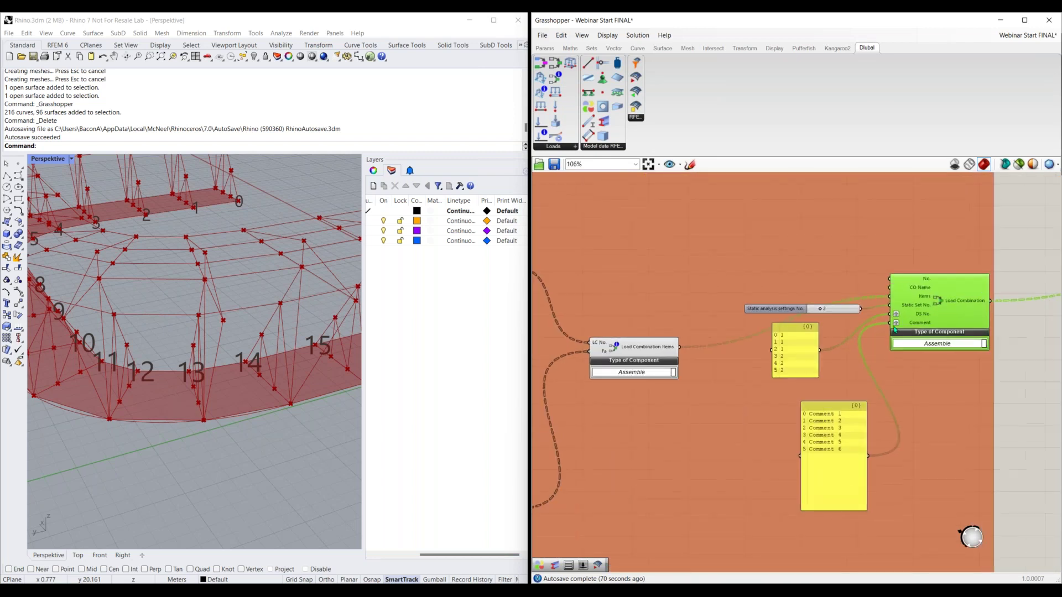
pyautogui.click(803, 355)
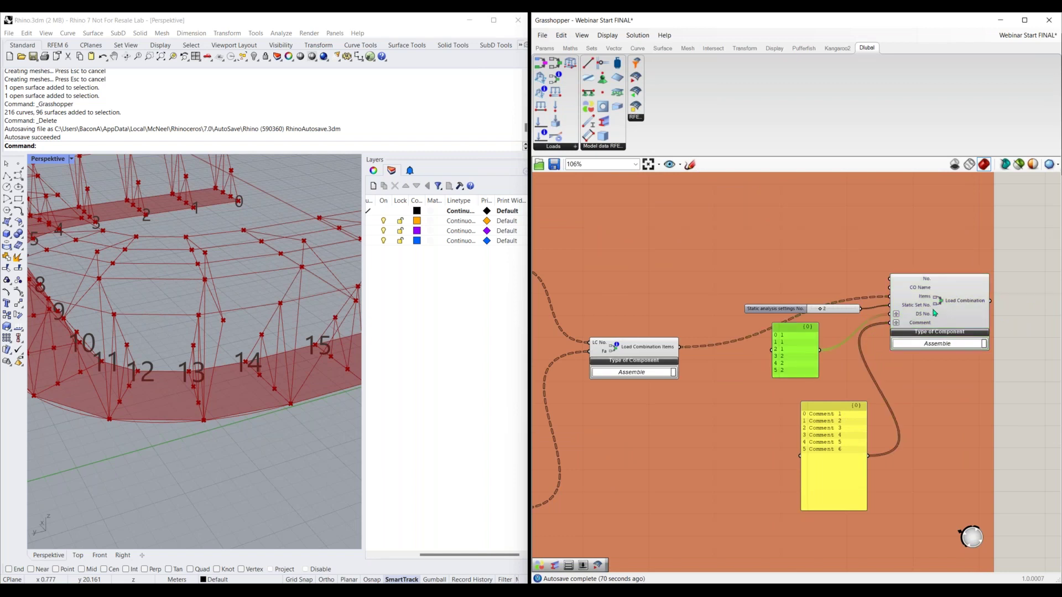
pyautogui.moveTo(676, 232); pyautogui.dragTo(796, 332, button='right')
pyautogui.scroll(-1, 797, 327)
pyautogui.moveTo(903, 363); pyautogui.dragTo(872, 453, button='right')
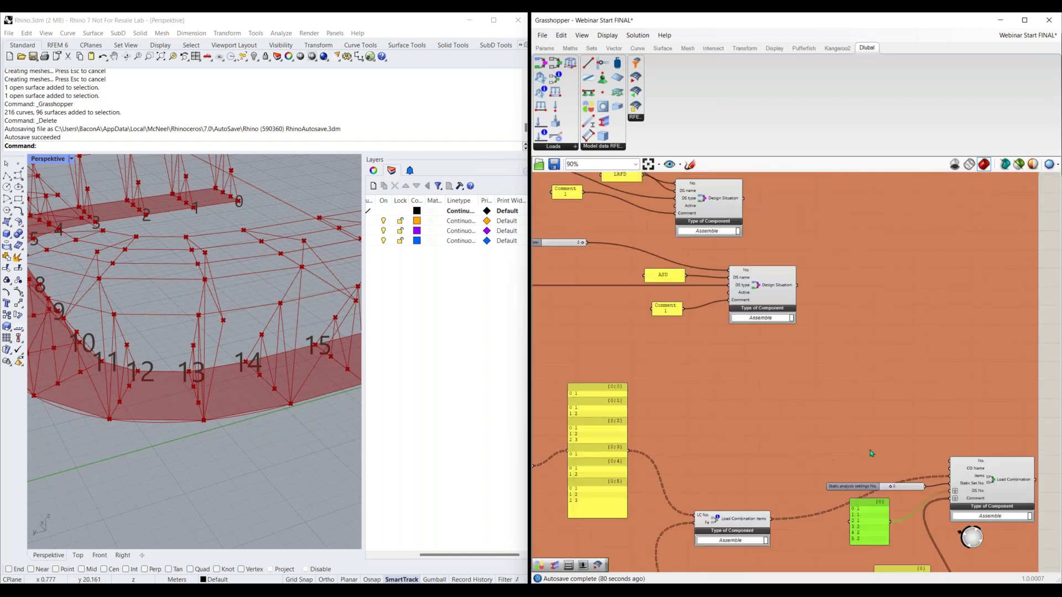
pyautogui.moveTo(999, 520); pyautogui.dragTo(891, 428, button='right')
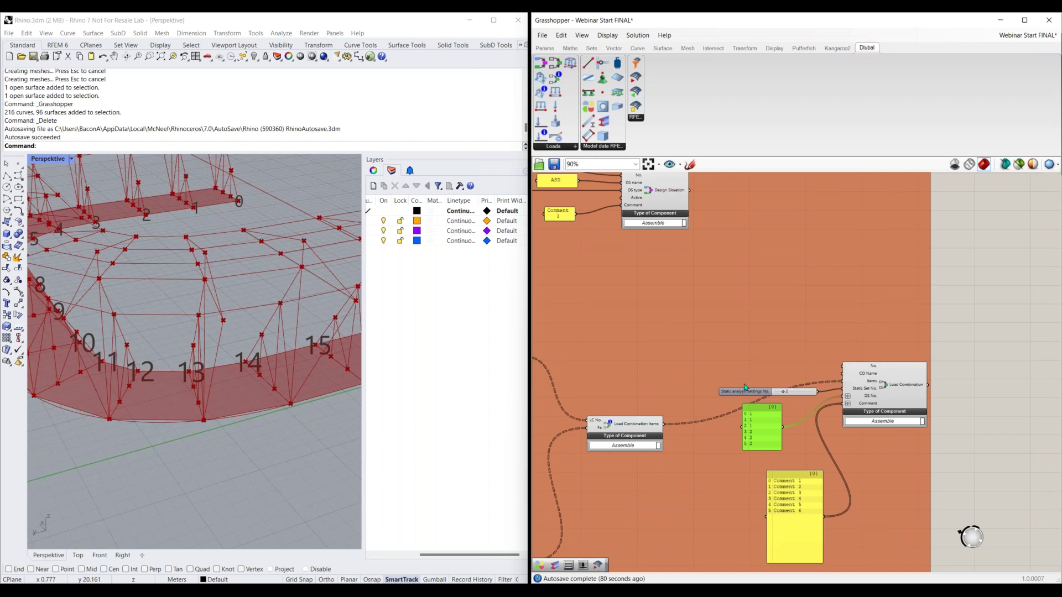
# Step: Add a Member Load component in the empty area beside the new Load Combination
pyautogui.scroll(-4, 745, 387)
pyautogui.moveTo(766, 342); pyautogui.dragTo(739, 173, button='right')
pyautogui.moveTo(854, 478); pyautogui.dragTo(831, 402, button='right')
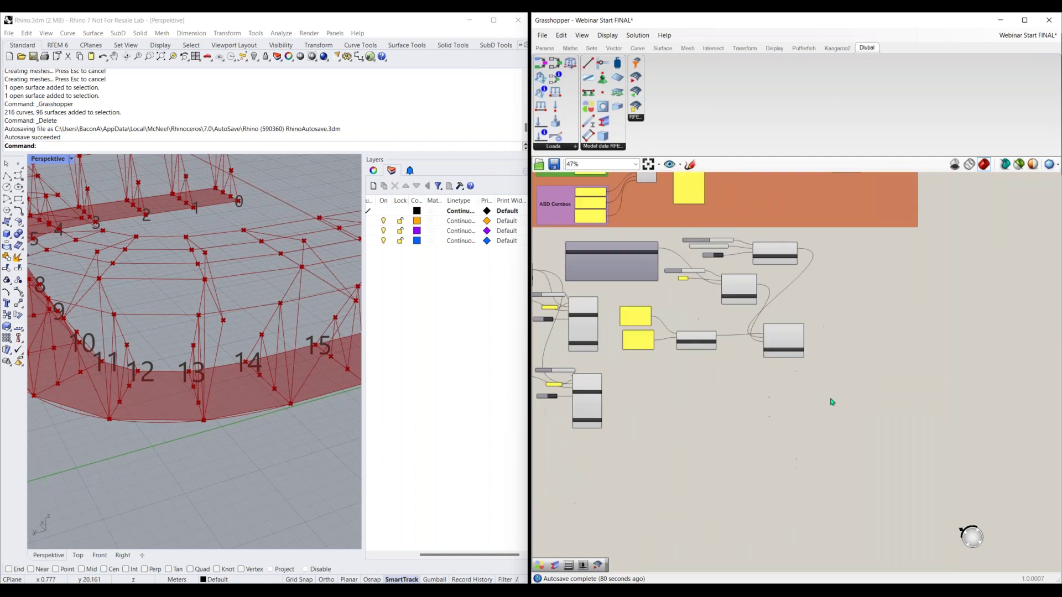
pyautogui.scroll(3, 758, 342)
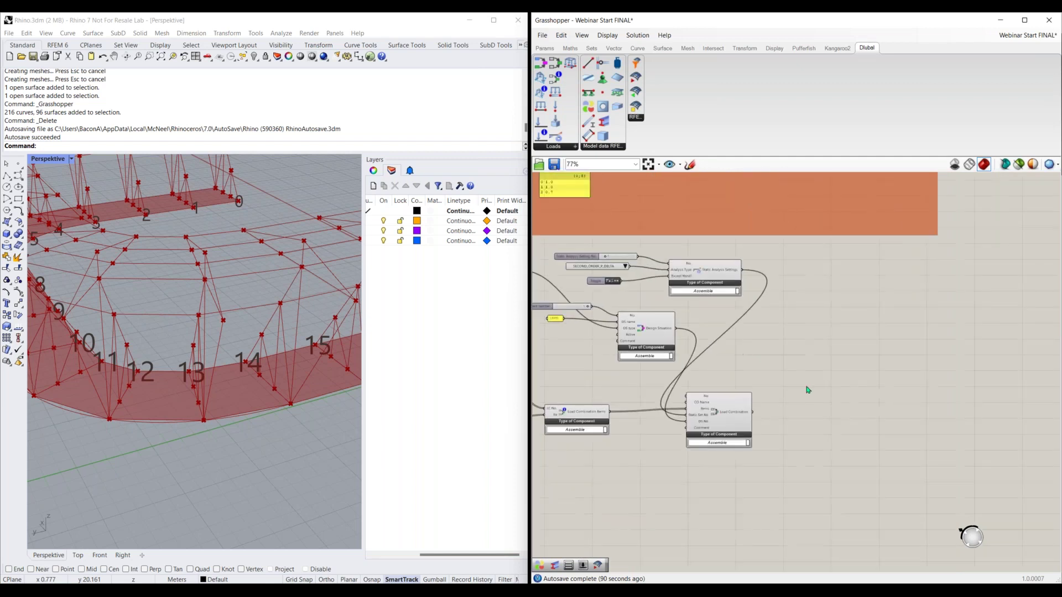
pyautogui.moveTo(758, 342); pyautogui.dragTo(678, 303, button='right')
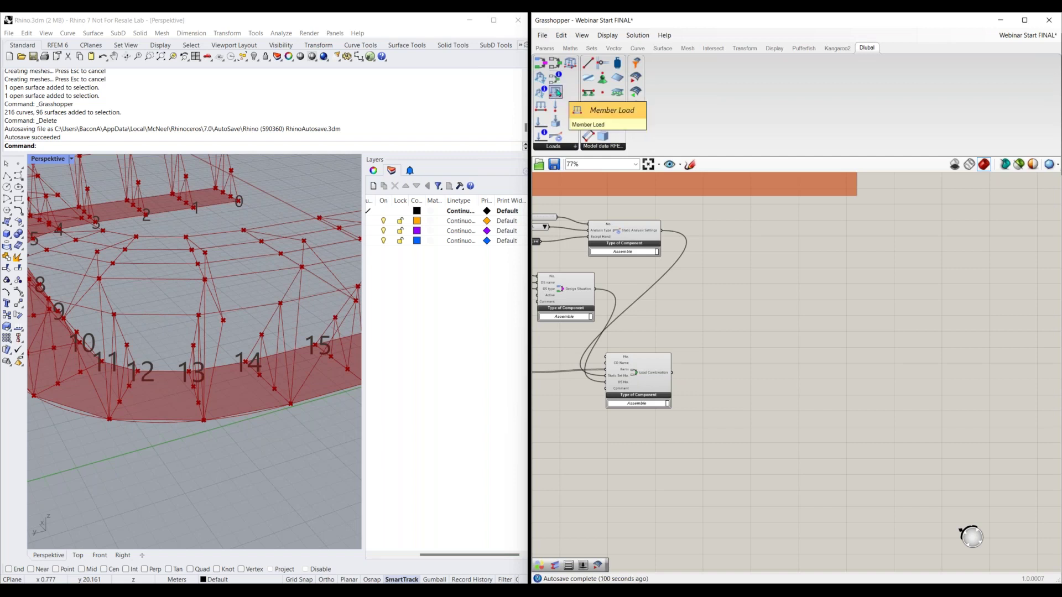
pyautogui.moveTo(557, 93); pyautogui.dragTo(779, 325)
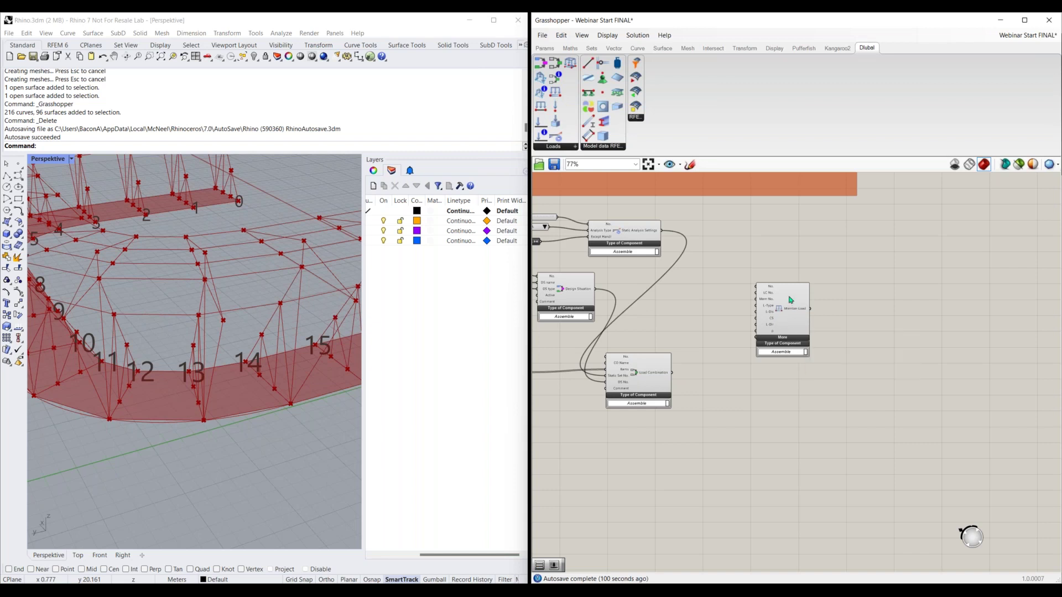
pyautogui.scroll(2, 790, 299)
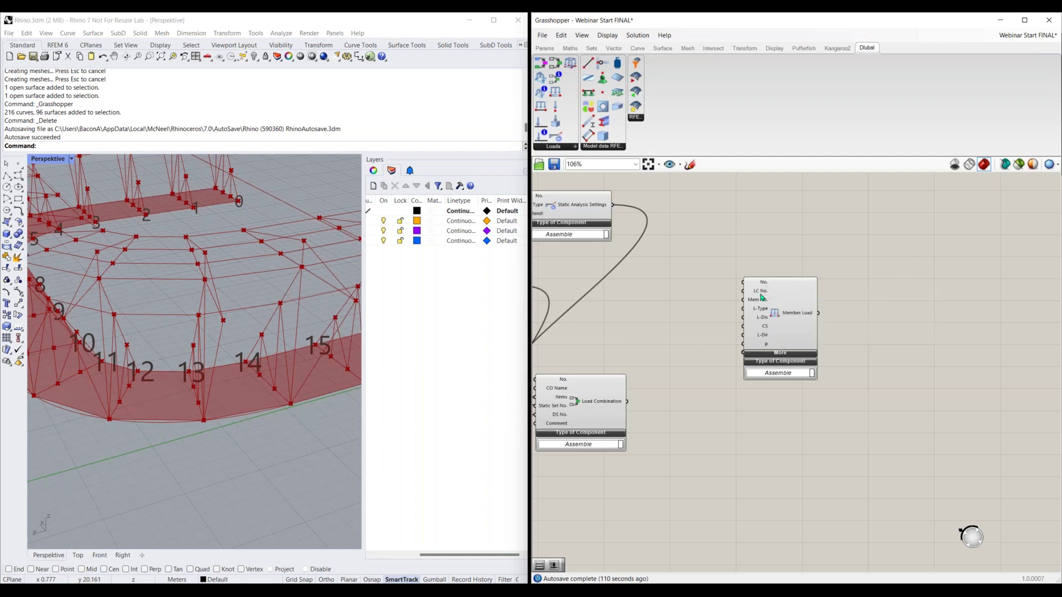
# Step: Connect the Live load case to the LC No. input of the Member Load and reposition the component
pyautogui.moveTo(759, 295); pyautogui.dragTo(811, 306)
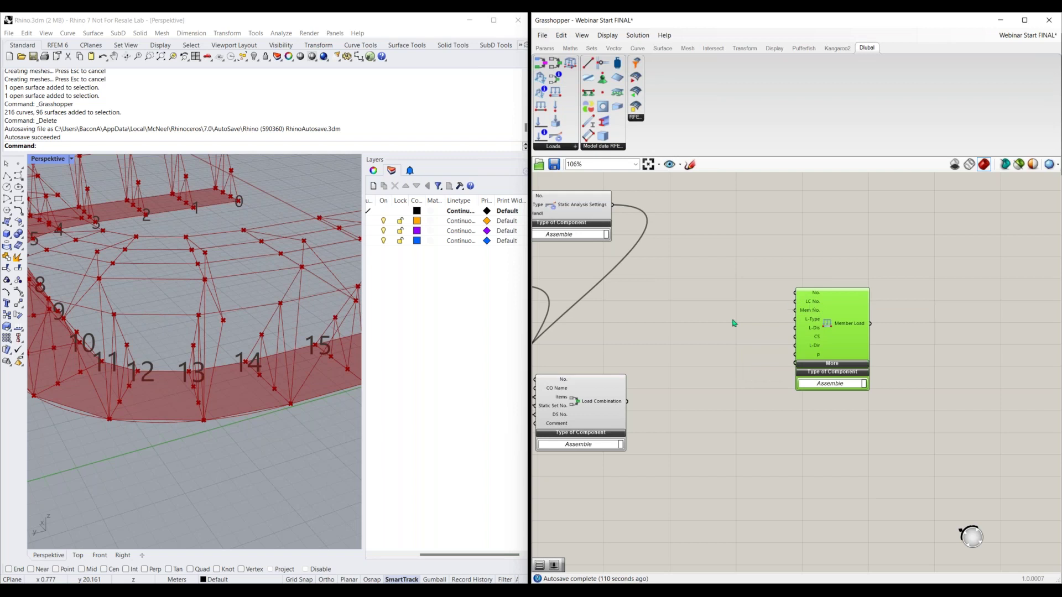
pyautogui.scroll(-3, 712, 330)
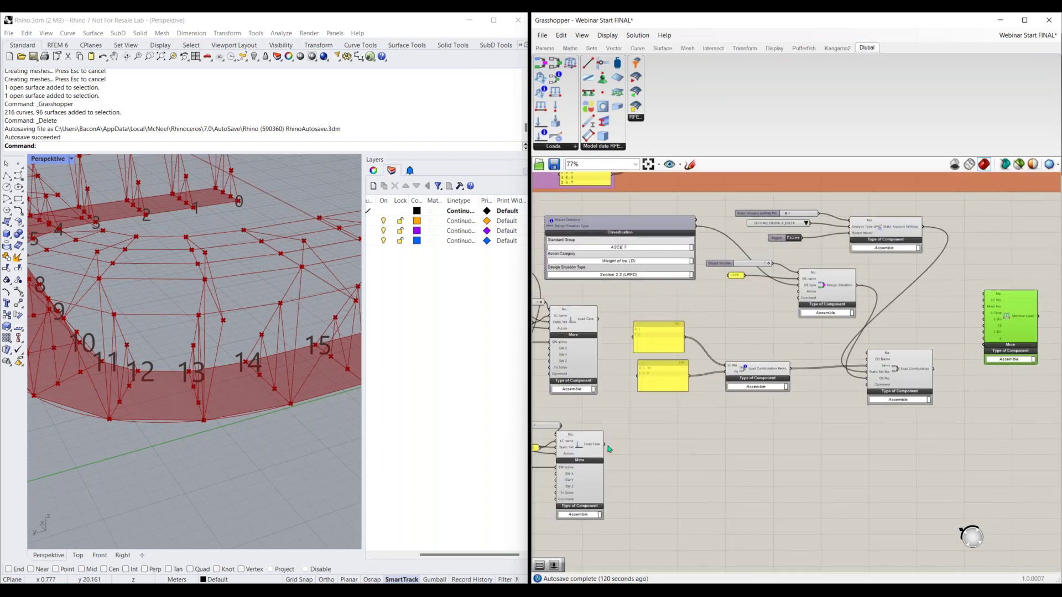
pyautogui.moveTo(604, 445); pyautogui.dragTo(984, 300)
pyautogui.moveTo(983, 394); pyautogui.dragTo(745, 440, button='right')
pyautogui.scroll(2, 745, 439)
pyautogui.moveTo(794, 356); pyautogui.dragTo(891, 334)
pyautogui.moveTo(855, 301); pyautogui.dragTo(876, 301)
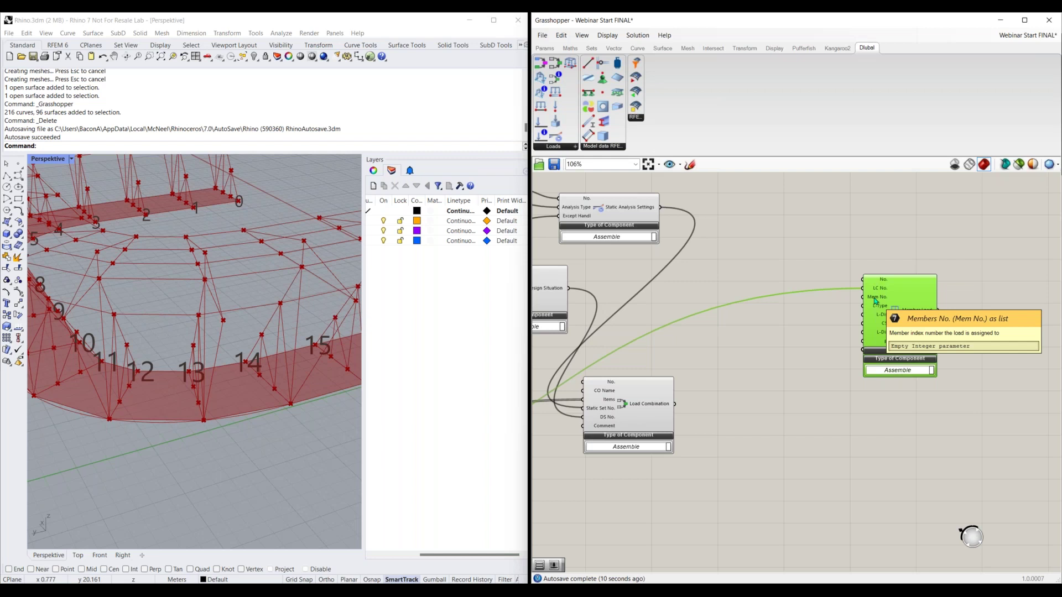
# Step: Move the Member Load component closer to the model components and connect the Member output to its Mem No. input
pyautogui.scroll(-3, 834, 333)
pyautogui.moveTo(795, 403); pyautogui.dragTo(853, 365, button='right')
pyautogui.moveTo(945, 289); pyautogui.dragTo(600, 419)
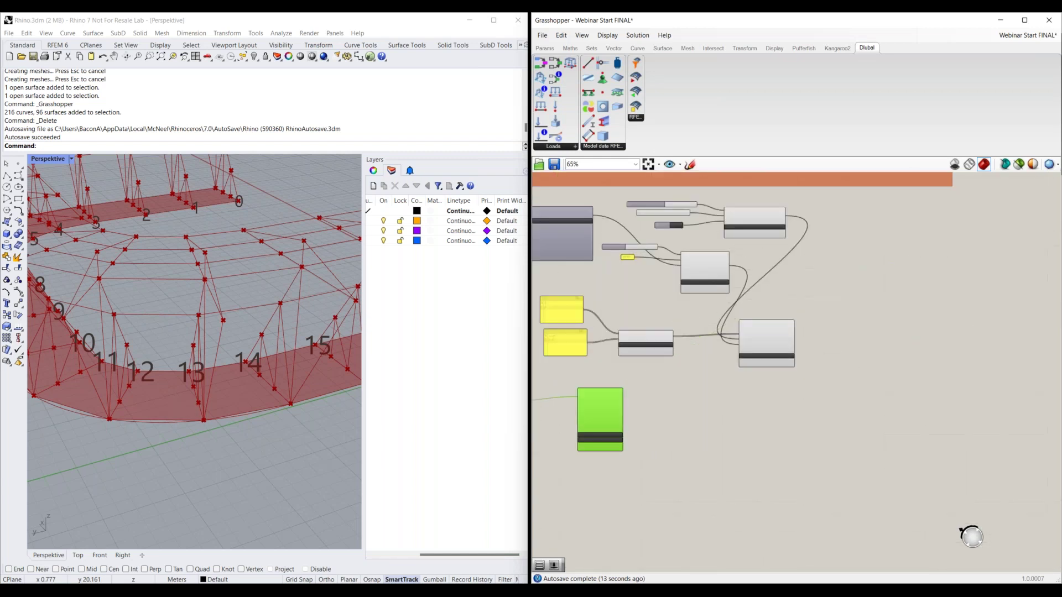
pyautogui.moveTo(600, 419); pyautogui.dragTo(913, 319, button='right')
pyautogui.scroll(-3, 836, 394)
pyautogui.moveTo(882, 354); pyautogui.dragTo(722, 411)
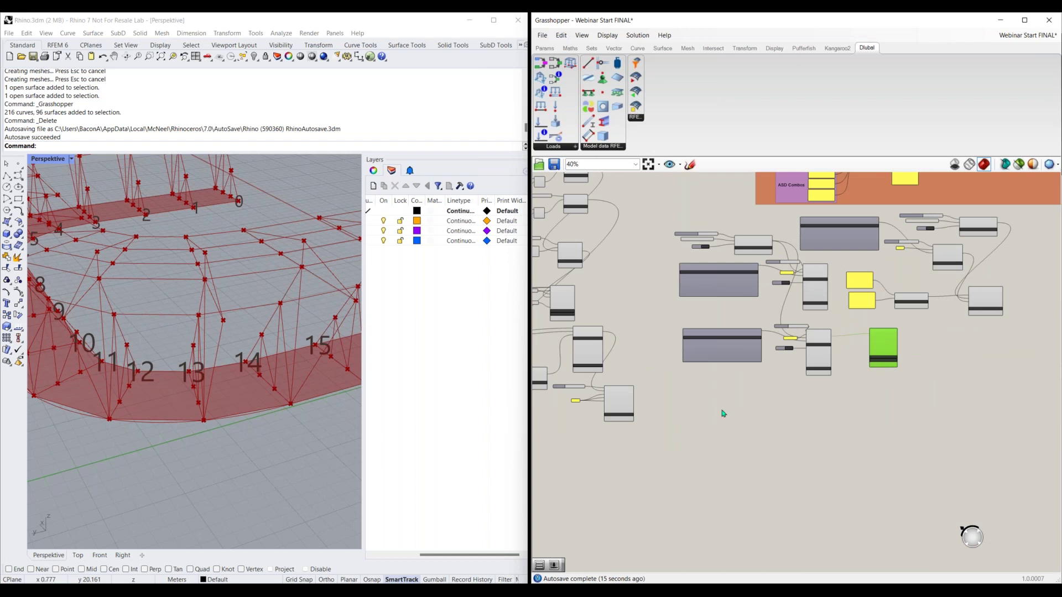
pyautogui.scroll(4, 607, 349)
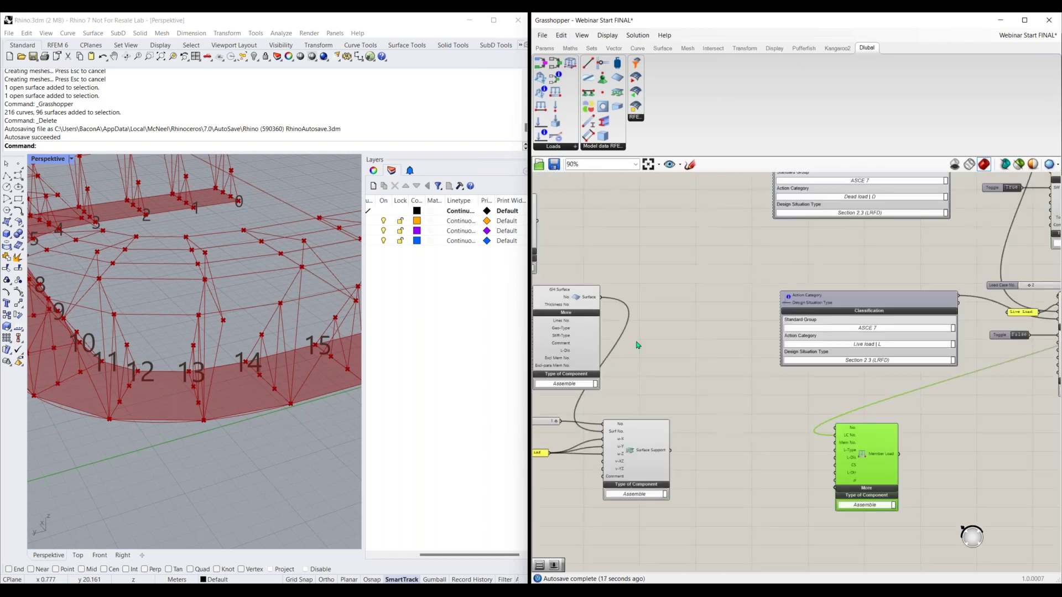
pyautogui.moveTo(638, 344); pyautogui.dragTo(742, 302, button='right')
pyautogui.moveTo(760, 348); pyautogui.dragTo(781, 354, button='right')
pyautogui.moveTo(759, 291); pyautogui.dragTo(764, 326, button='right')
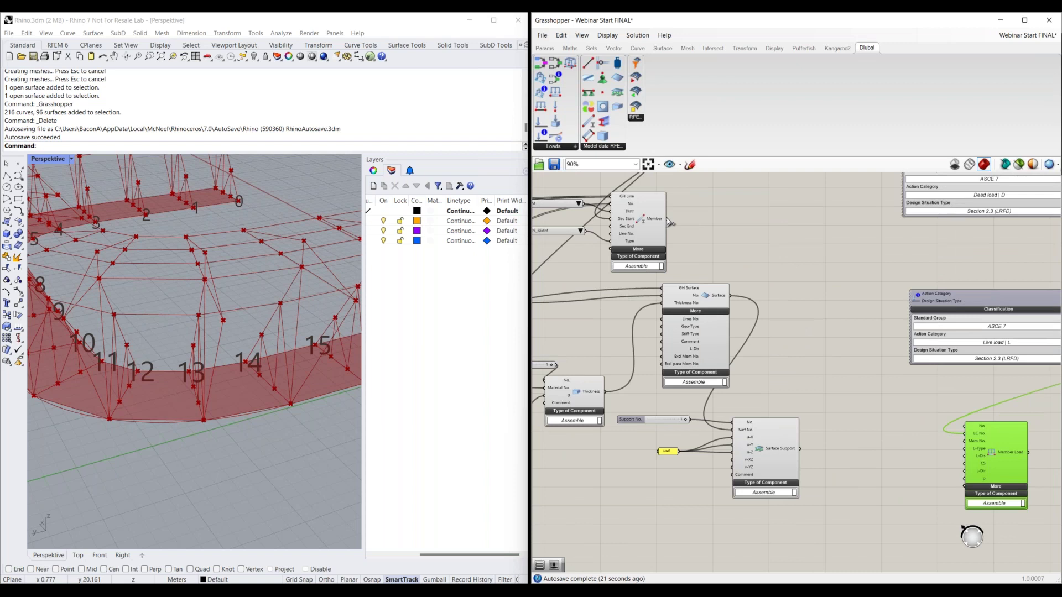
pyautogui.moveTo(667, 219); pyautogui.dragTo(963, 441)
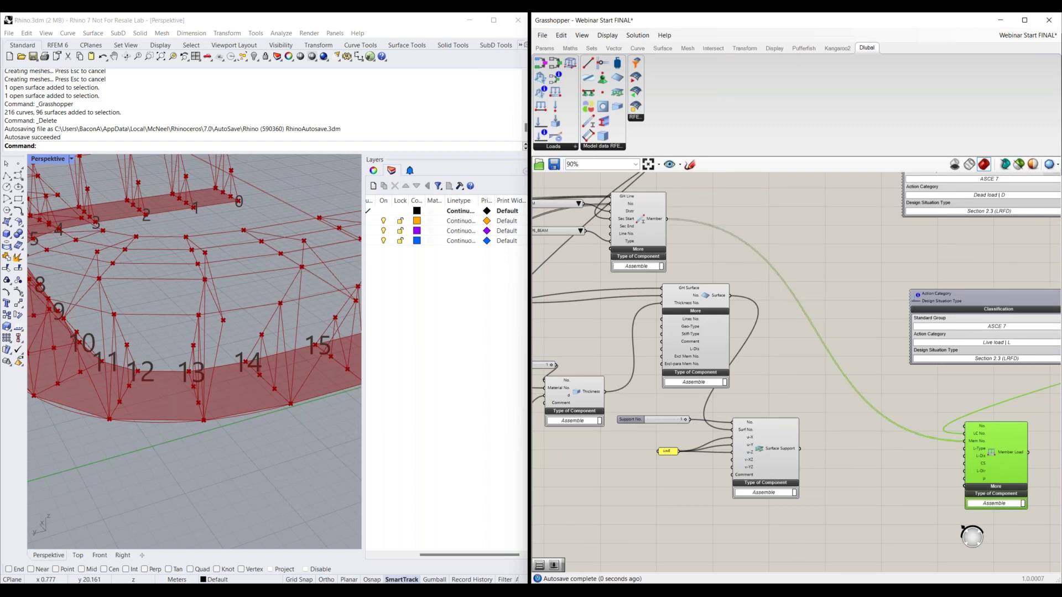
# Step: Move the Member Load component back to the empty area beside the Load Combination, leaving room for its inputs
pyautogui.scroll(-3, 963, 442)
pyautogui.moveTo(772, 414); pyautogui.dragTo(625, 445, button='right')
pyautogui.moveTo(625, 445); pyautogui.dragTo(1026, 290)
pyautogui.scroll(3, 815, 380)
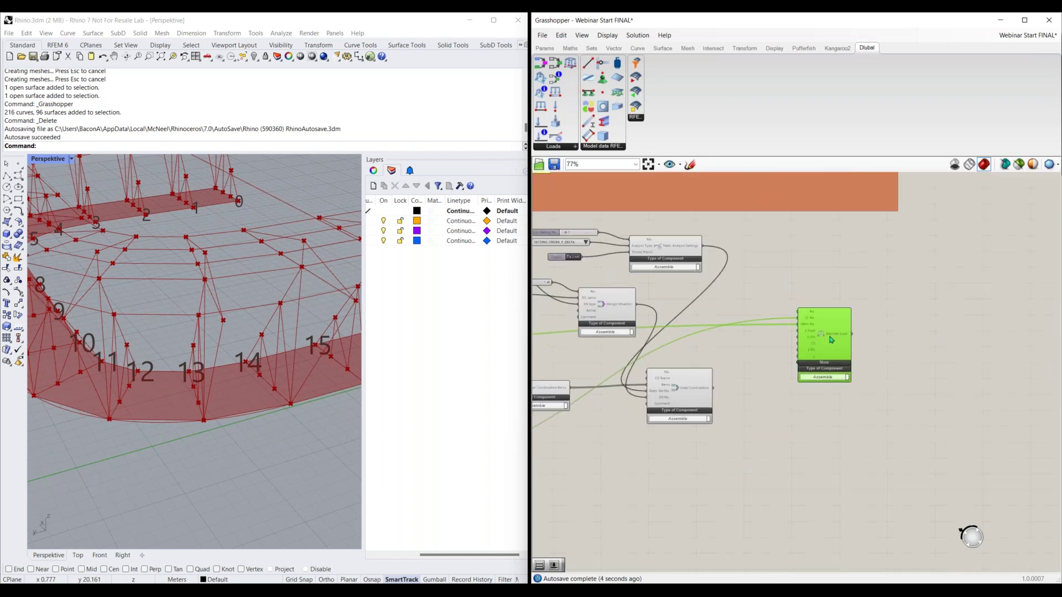
pyautogui.moveTo(832, 348); pyautogui.dragTo(861, 342)
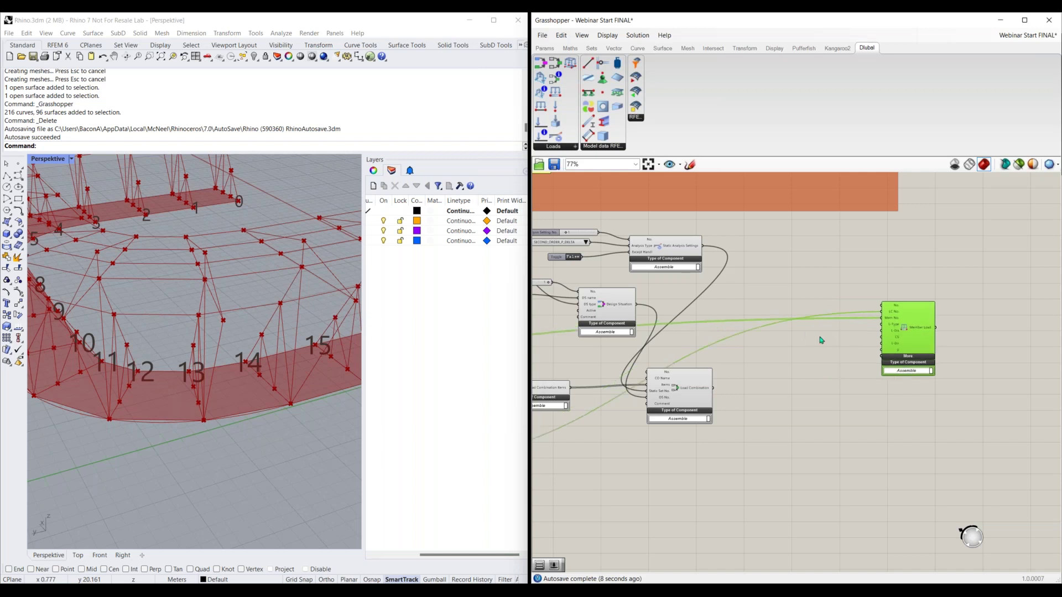
# Step: Add a value list to the Member Load's L-Type input and set it to LOAD_TYPE_FORCE
pyautogui.scroll(2, 862, 349)
pyautogui.scroll(2, 829, 363)
pyautogui.moveTo(859, 357); pyautogui.dragTo(882, 357, button='right')
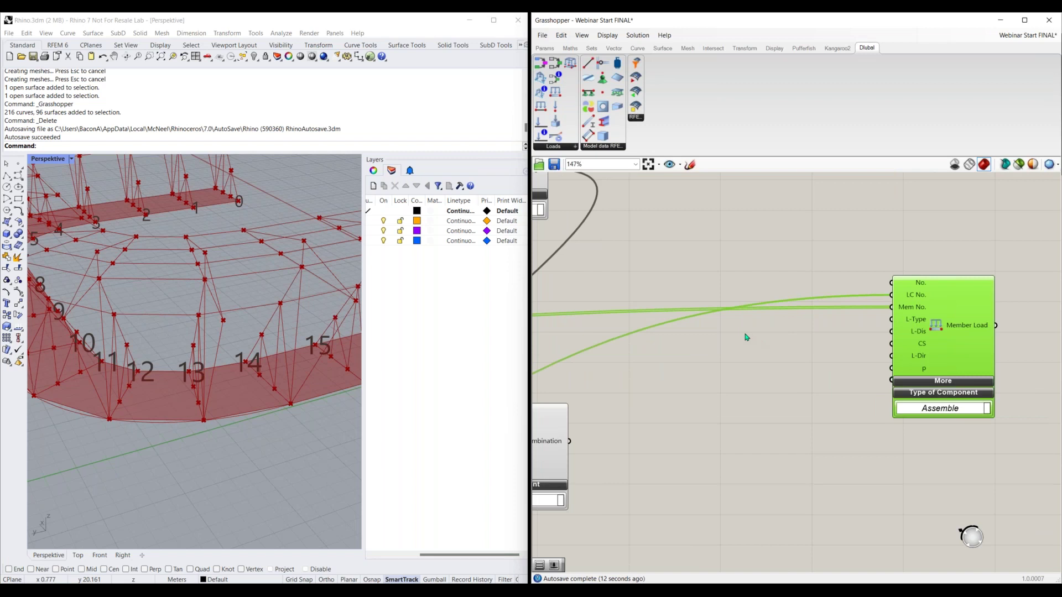
pyautogui.doubleClick(745, 337)
pyautogui.write('value')
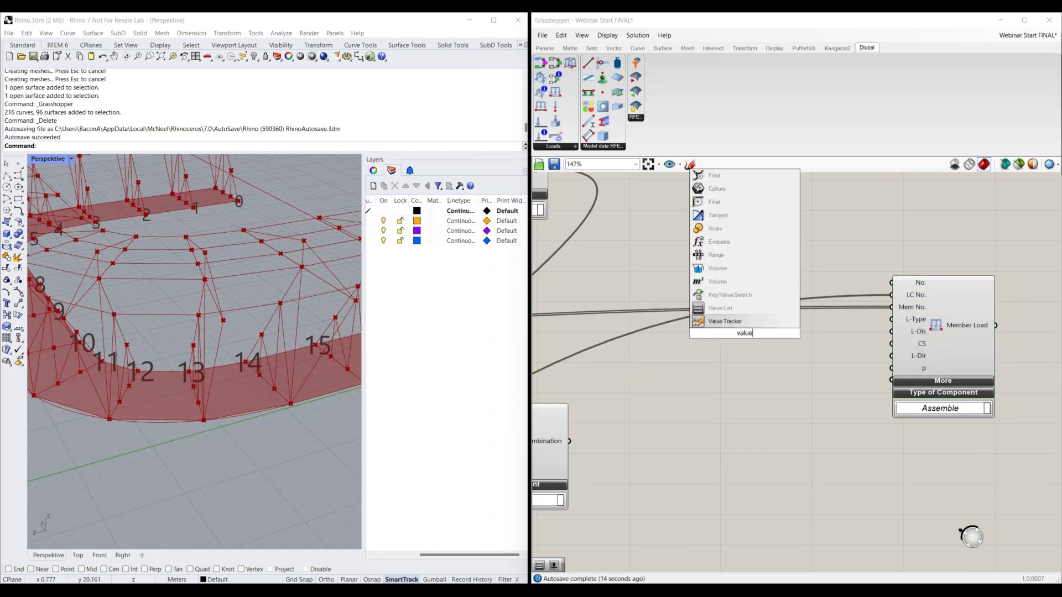
pyautogui.click(740, 309)
pyautogui.moveTo(770, 333); pyautogui.dragTo(892, 325)
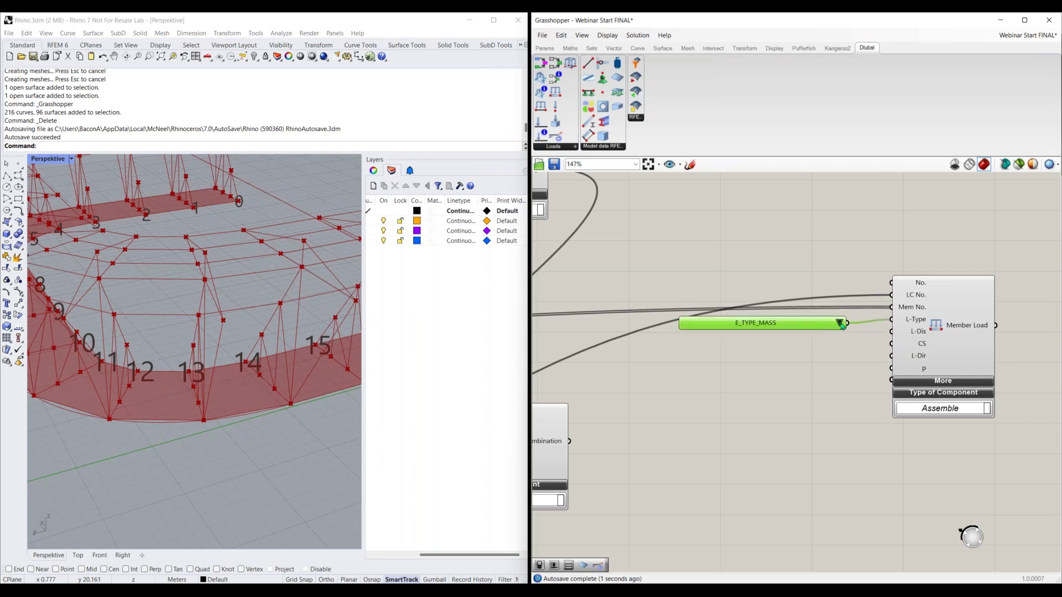
pyautogui.click(839, 323)
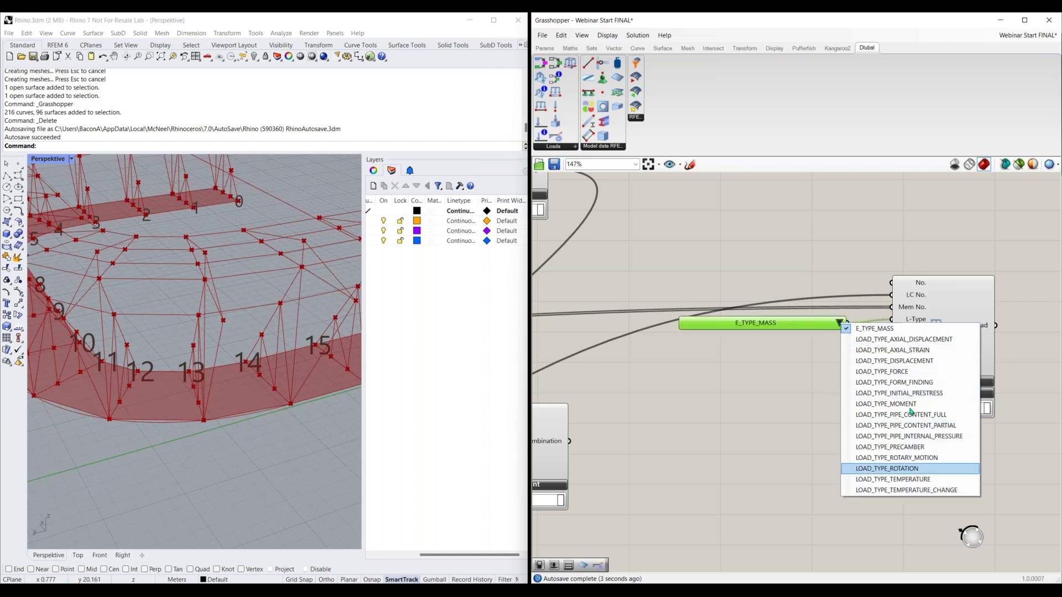
pyautogui.click(913, 374)
pyautogui.moveTo(793, 325); pyautogui.dragTo(786, 314)
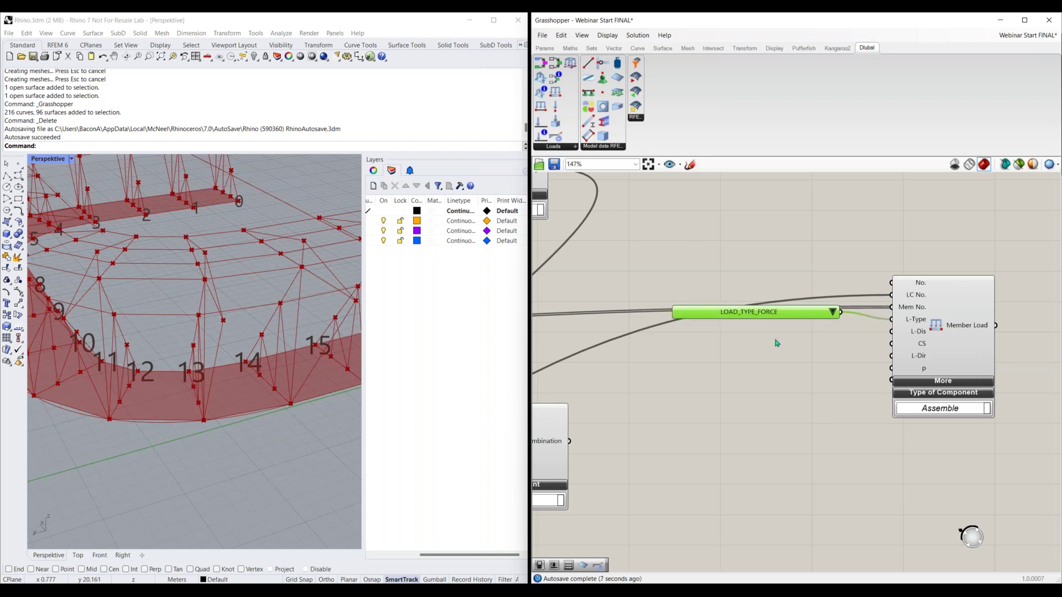
# Step: Add a value list to the Member Load's L-Dis input and set it to LOAD_DISTRIBUTION_UNIFORM
pyautogui.doubleClick(777, 343)
pyautogui.write('value')
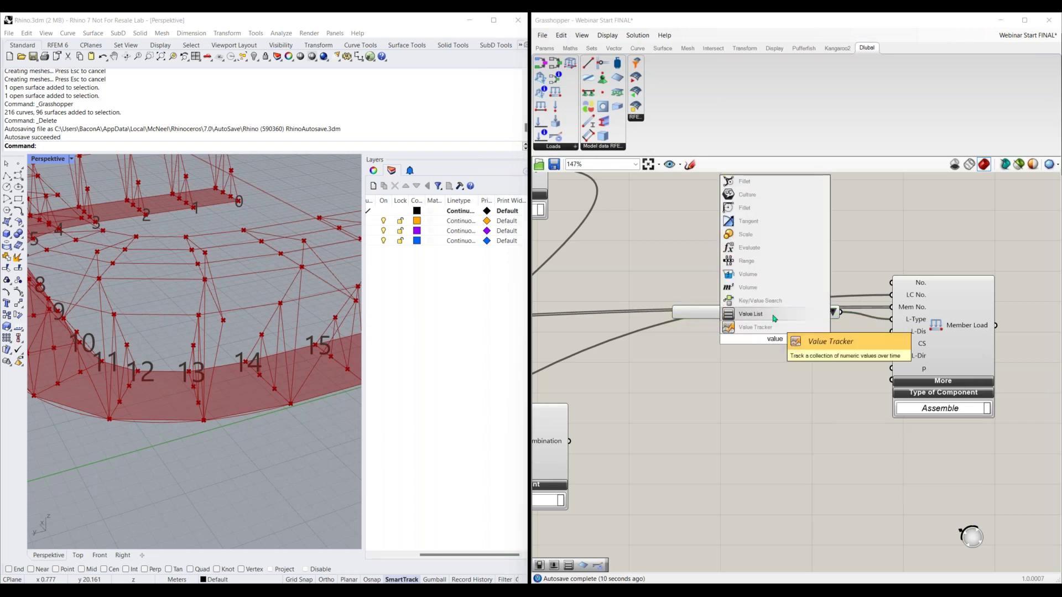
pyautogui.click(773, 314)
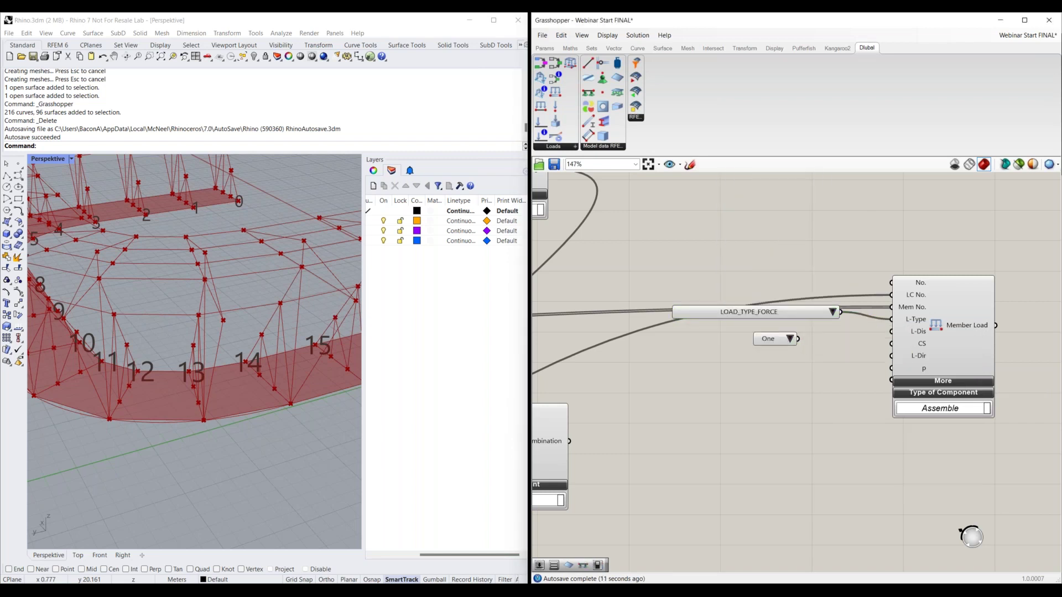
pyautogui.moveTo(798, 338); pyautogui.dragTo(856, 331)
pyautogui.moveTo(820, 340); pyautogui.dragTo(743, 339)
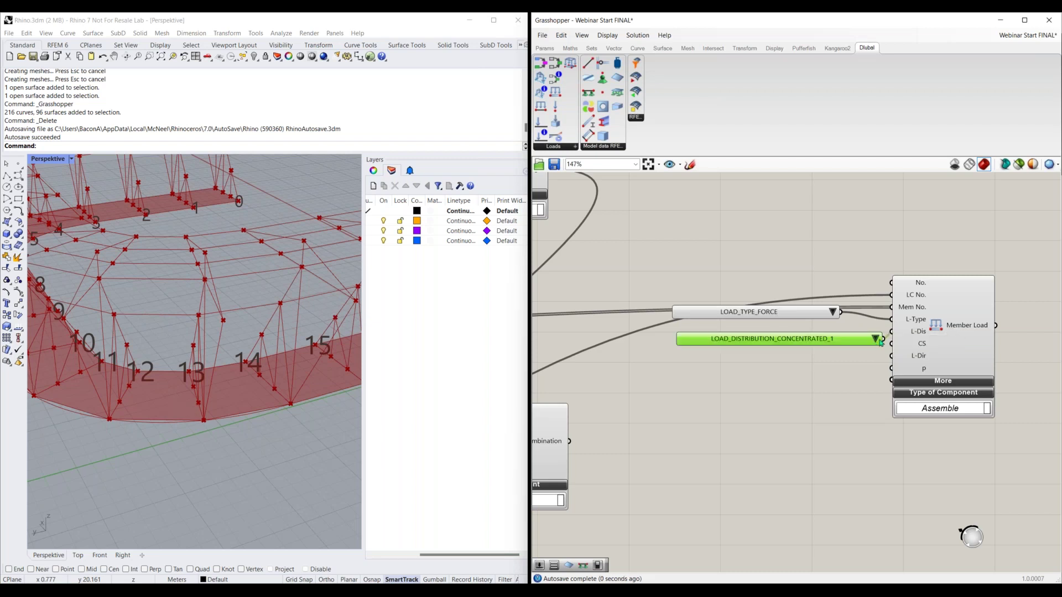
pyautogui.click(875, 339)
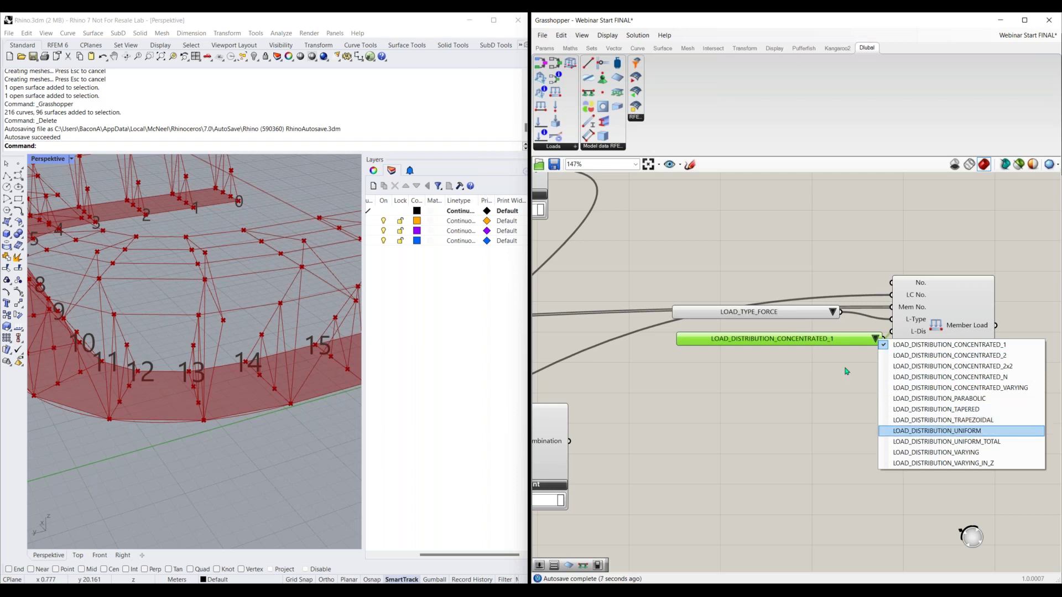
pyautogui.press('Return')
pyautogui.moveTo(830, 354); pyautogui.dragTo(813, 347)
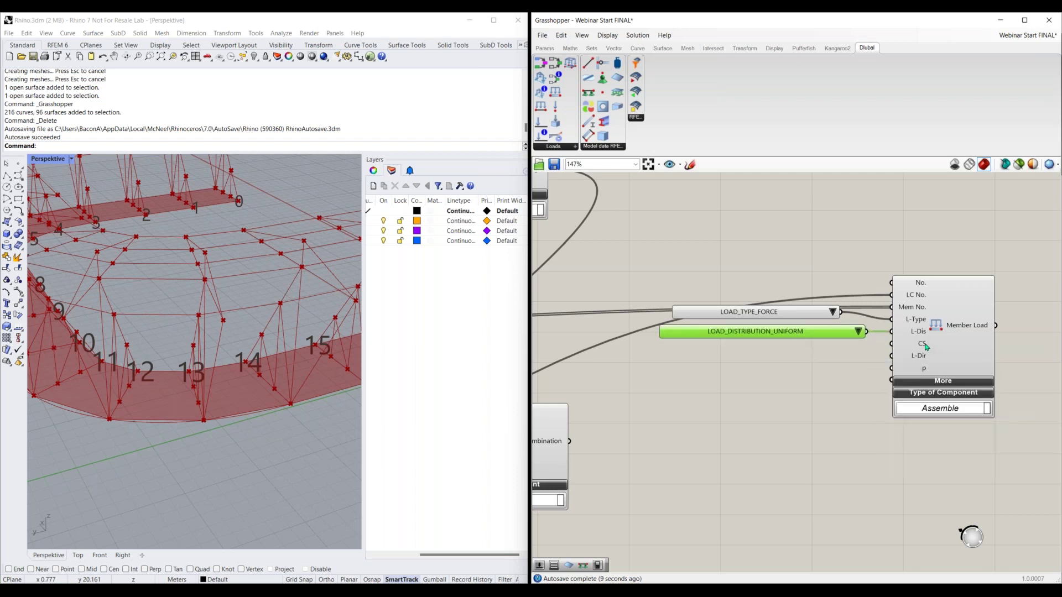
# Step: Add a number slider with value 1 and connect it to the Member Load's coordinate system input
pyautogui.moveTo(923, 346)
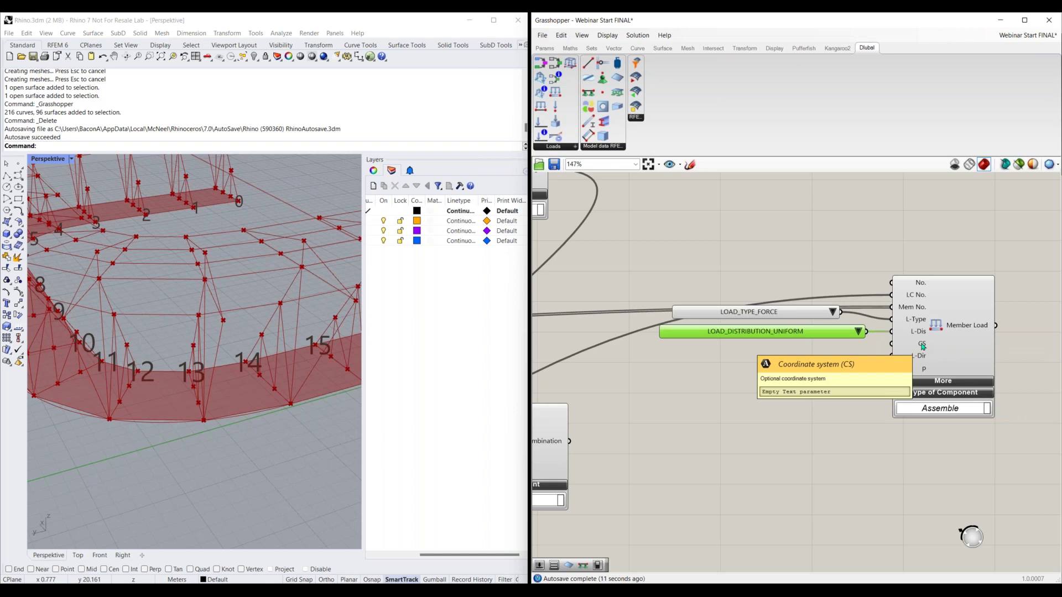
pyautogui.doubleClick(808, 359)
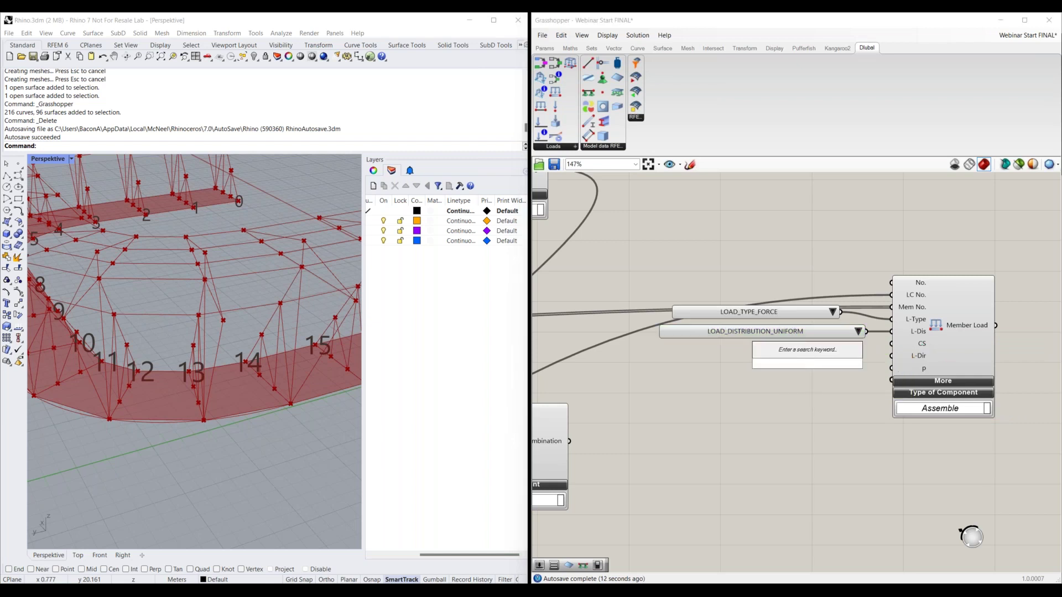
pyautogui.write('1')
pyautogui.press('Return')
pyautogui.moveTo(894, 348); pyautogui.dragTo(857, 363)
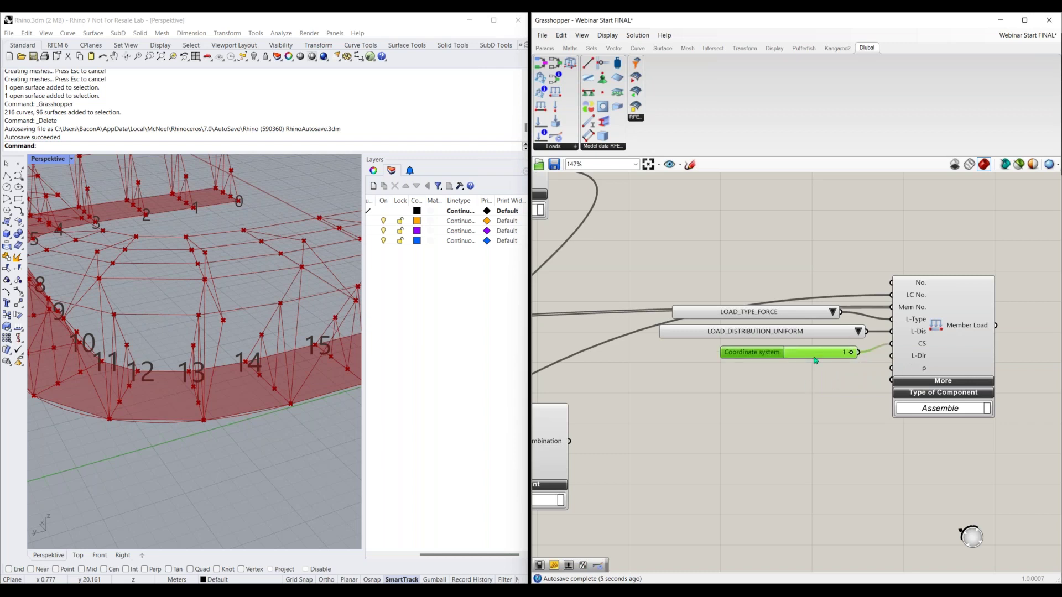
# Step: Duplicate the value list for the Member Load's L-Dir input and set it to LOAD_DIRECTION_GLOBAL_Z_OR_USER_DEFINED_W_TRUE
pyautogui.click(795, 339)
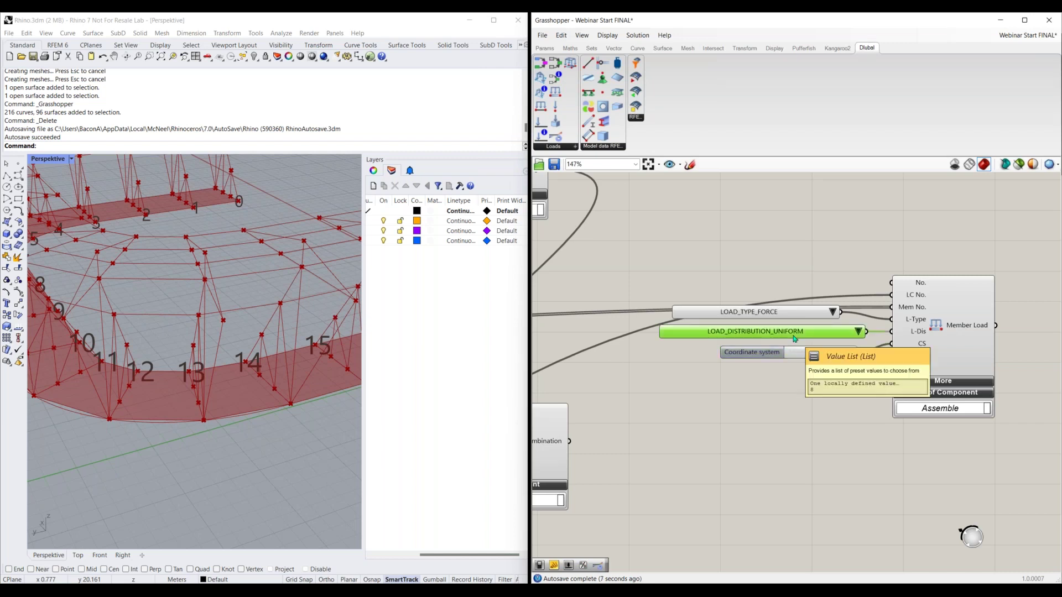
pyautogui.hotkey('ctrl', 'c')
pyautogui.hotkey('ctrl', 'v')
pyautogui.moveTo(891, 355); pyautogui.dragTo(850, 378)
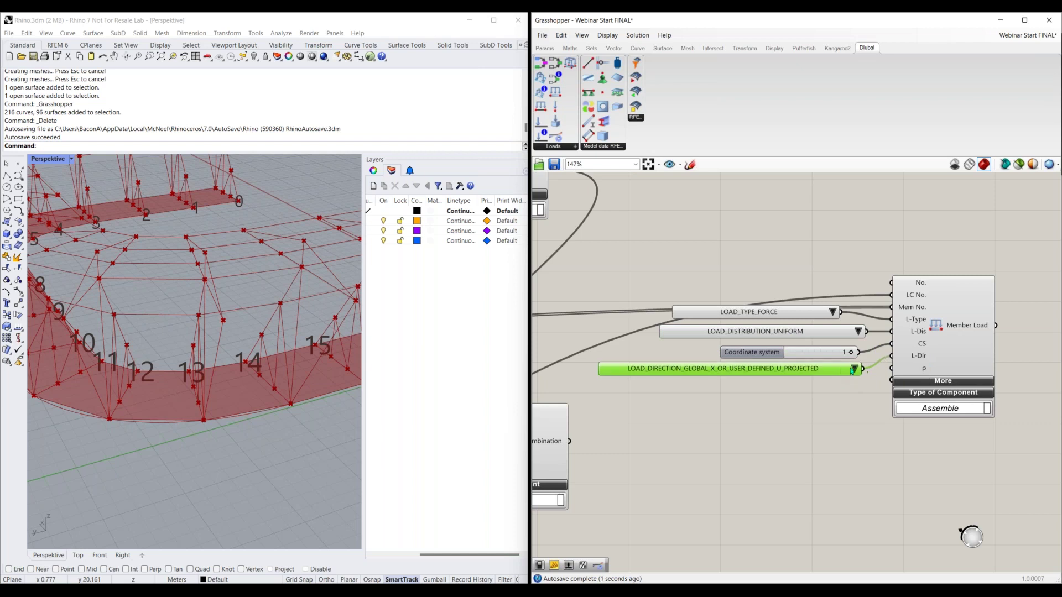
pyautogui.click(852, 369)
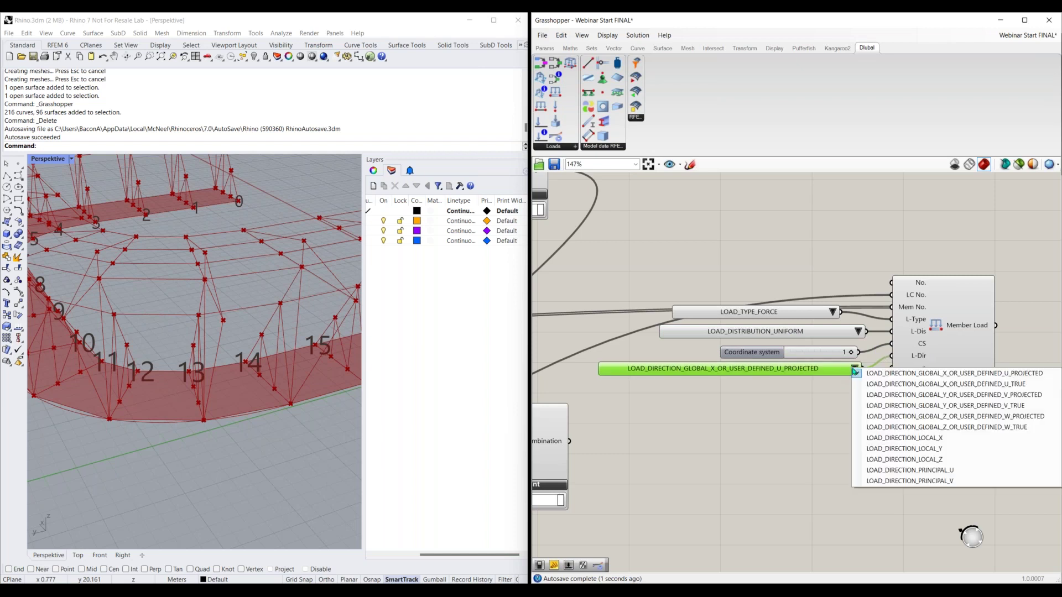
pyautogui.click(918, 427)
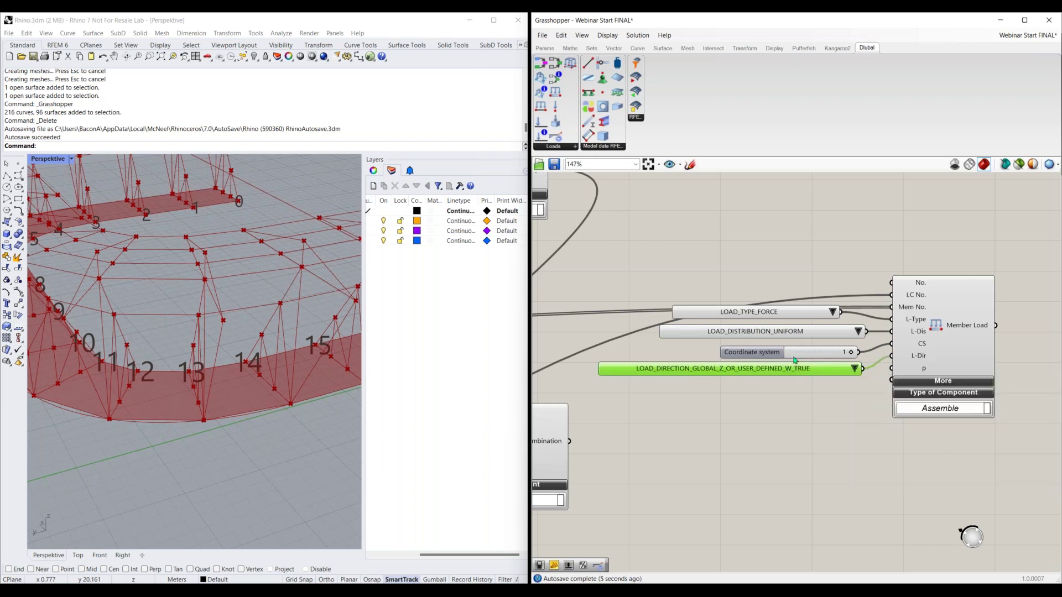
pyautogui.moveTo(786, 355)
pyautogui.mouseDown()
pyautogui.moveTo(773, 349)
pyautogui.moveTo(772, 365)
pyautogui.mouseUp()
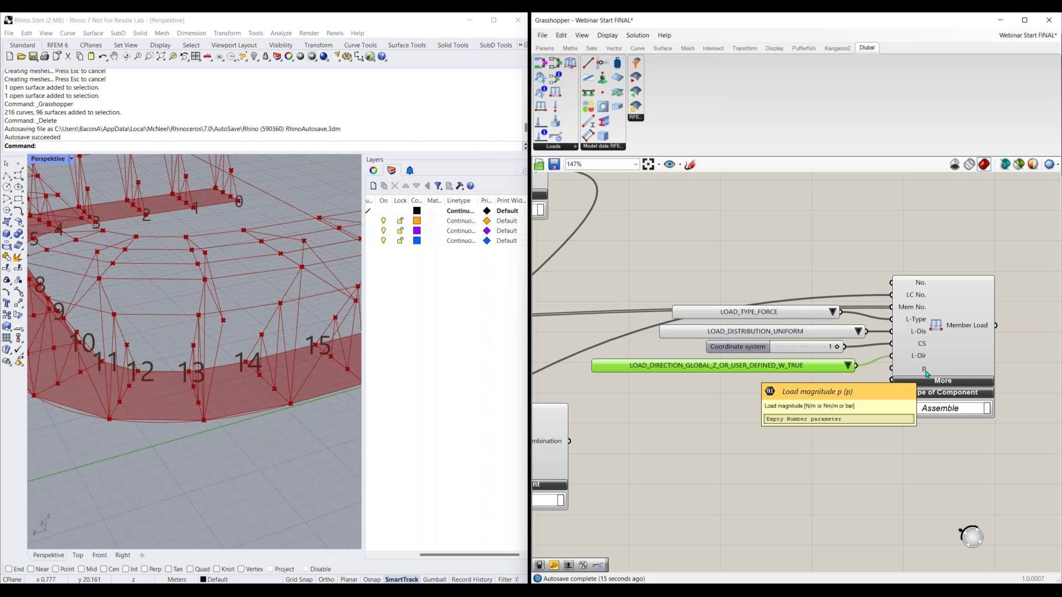
# Step: Add a Multiplication component below the Member Load's value lists
pyautogui.click(749, 454)
pyautogui.doubleClick(749, 454)
pyautogui.write('a/b')
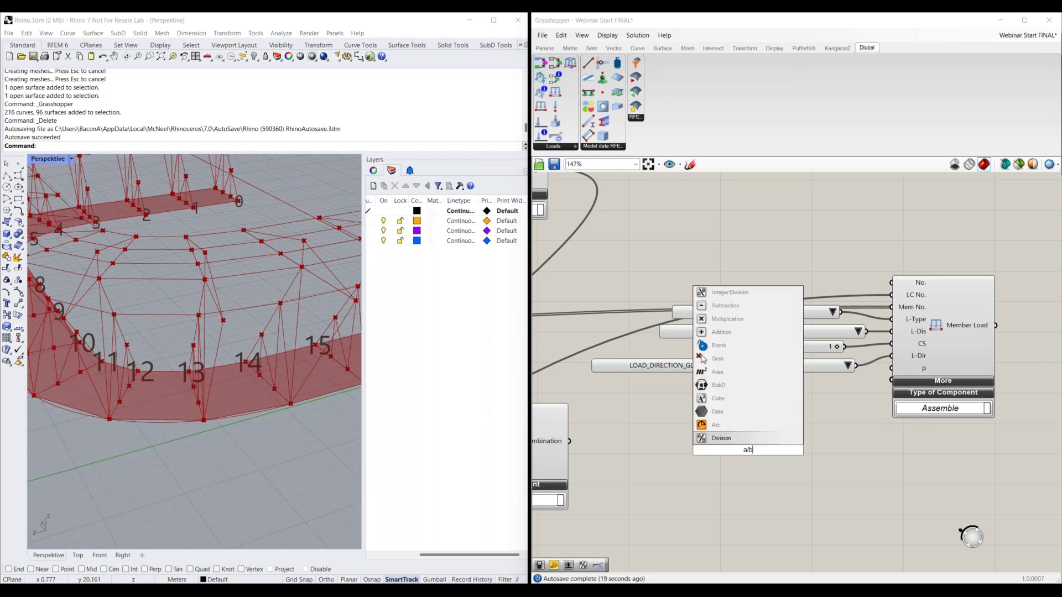
pyautogui.press('BackSpace')
pyautogui.press('BackSpace')
pyautogui.press('BackSpace')
pyautogui.write('mult')
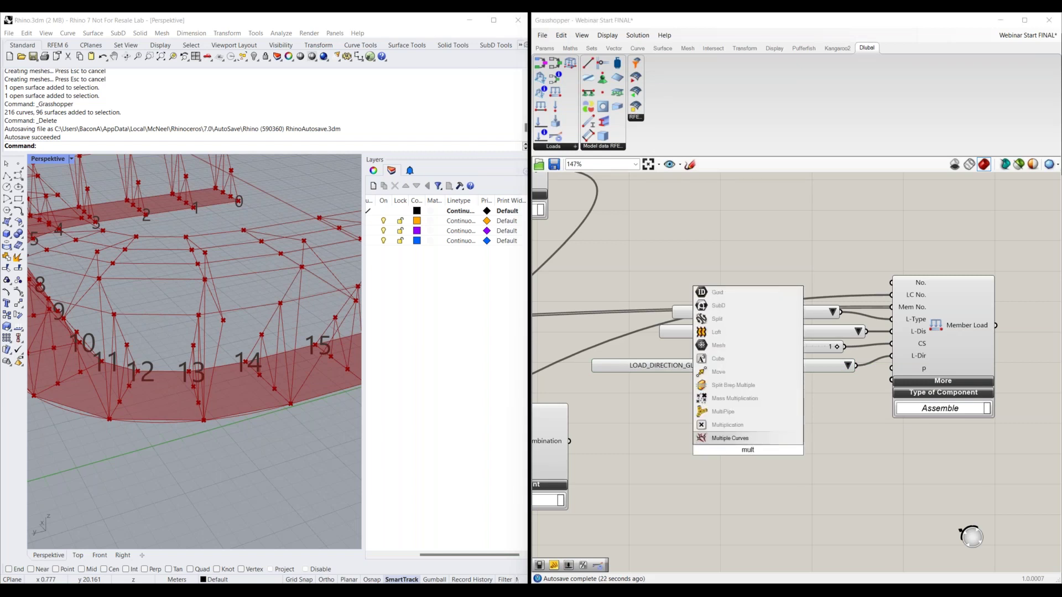
pyautogui.click(727, 425)
pyautogui.moveTo(753, 450); pyautogui.dragTo(775, 443)
# Step: Switch the canvas from icons to component names and rename the Multiplication component "lb/ft to N/m", placing it closer to the Member Load
pyautogui.click(617, 35)
pyautogui.click(618, 47)
pyautogui.doubleClick(824, 418)
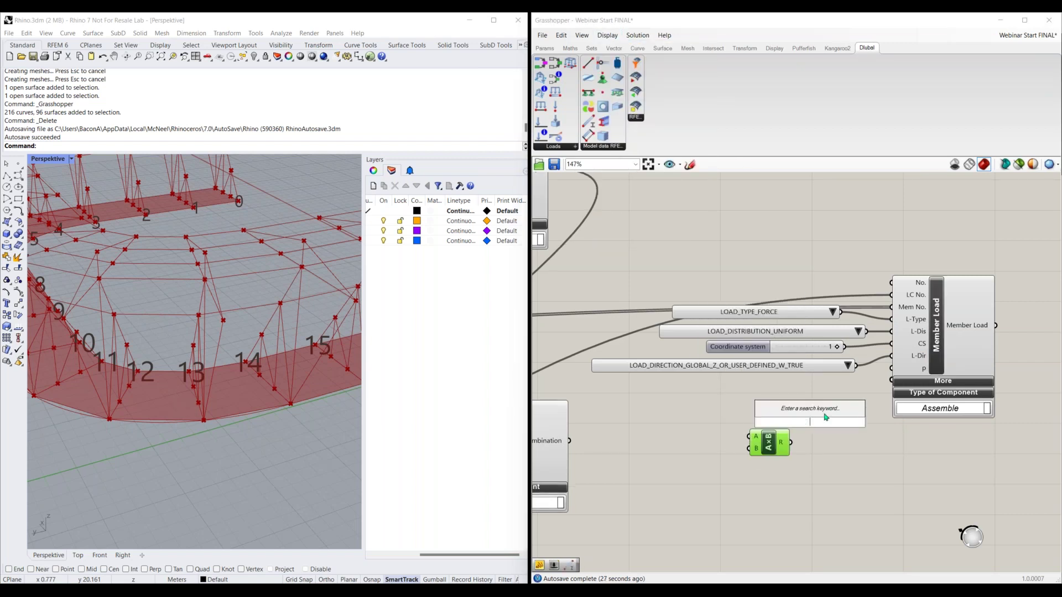
pyautogui.rightClick(772, 443)
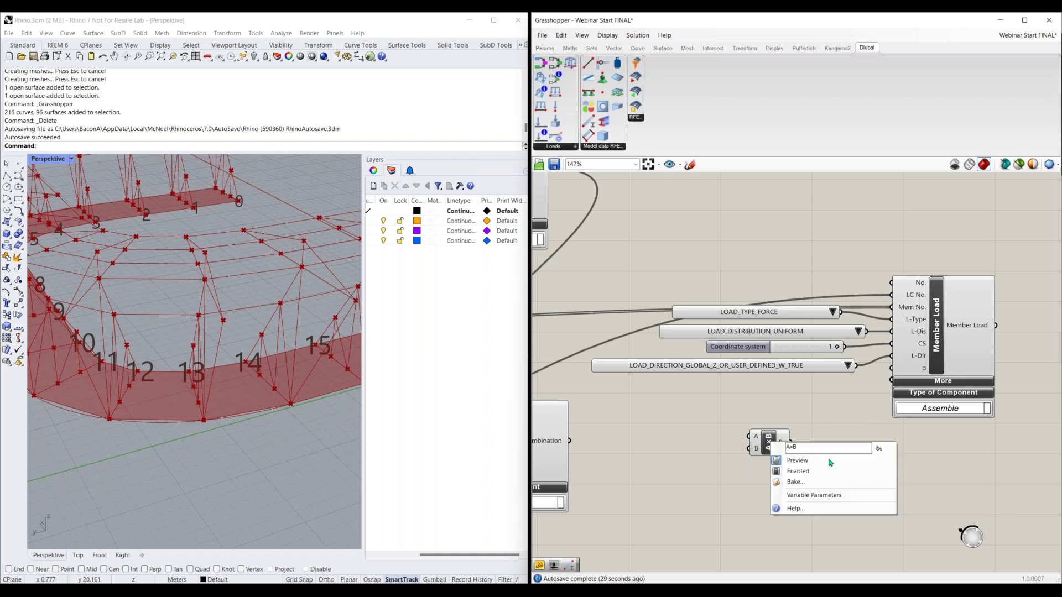
pyautogui.moveTo(824, 447); pyautogui.dragTo(760, 446)
pyautogui.press('BackSpace')
pyautogui.write('lb/ft to N/m')
pyautogui.press('Return')
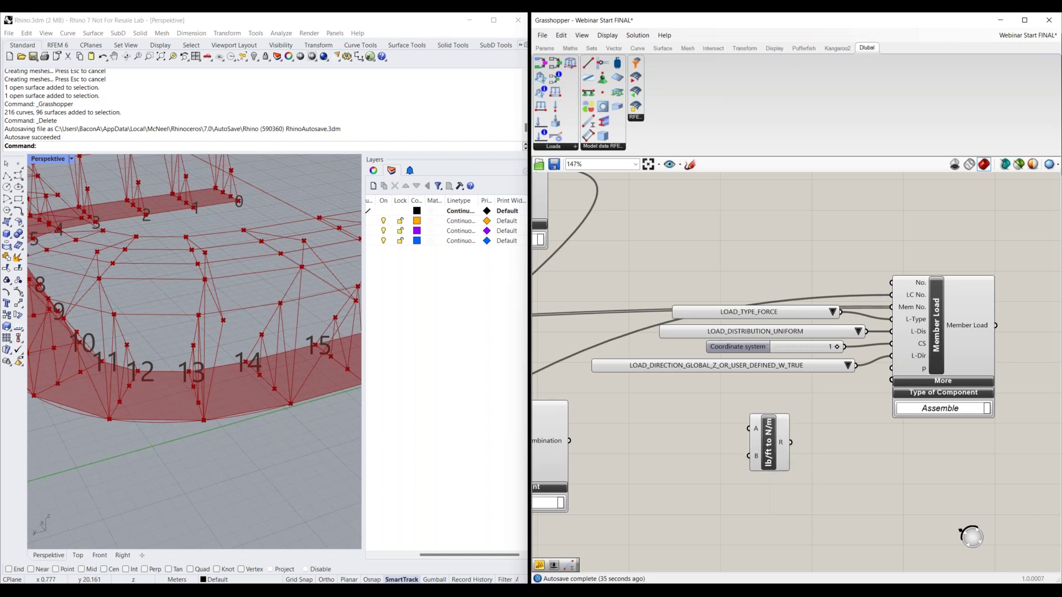
pyautogui.moveTo(785, 438); pyautogui.dragTo(825, 433)
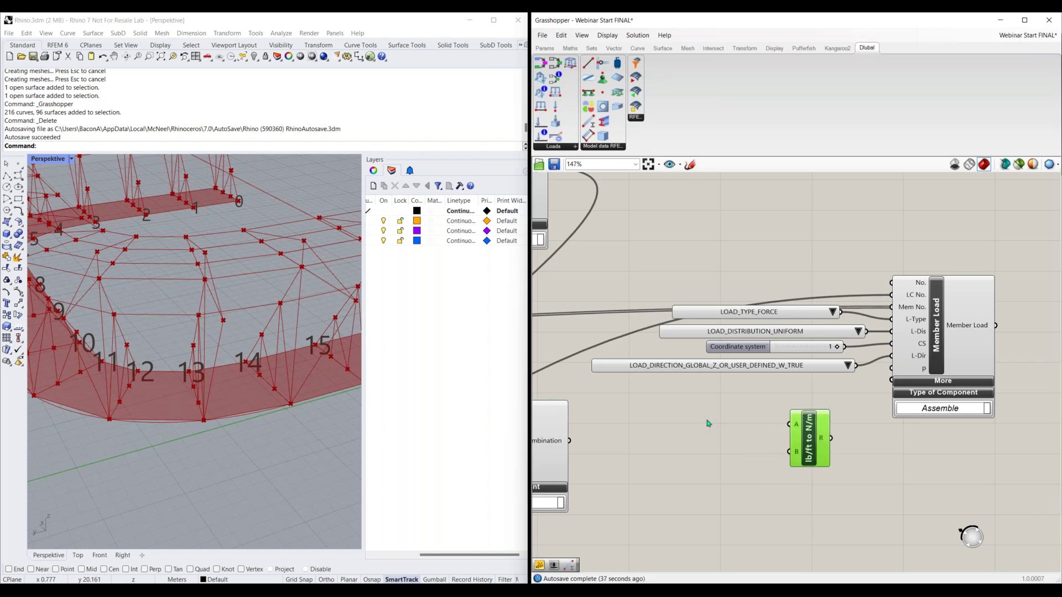
# Step: Add a number slider with value 1000 and connect it to input A of the "lb/ft to N/m" component
pyautogui.doubleClick(737, 428)
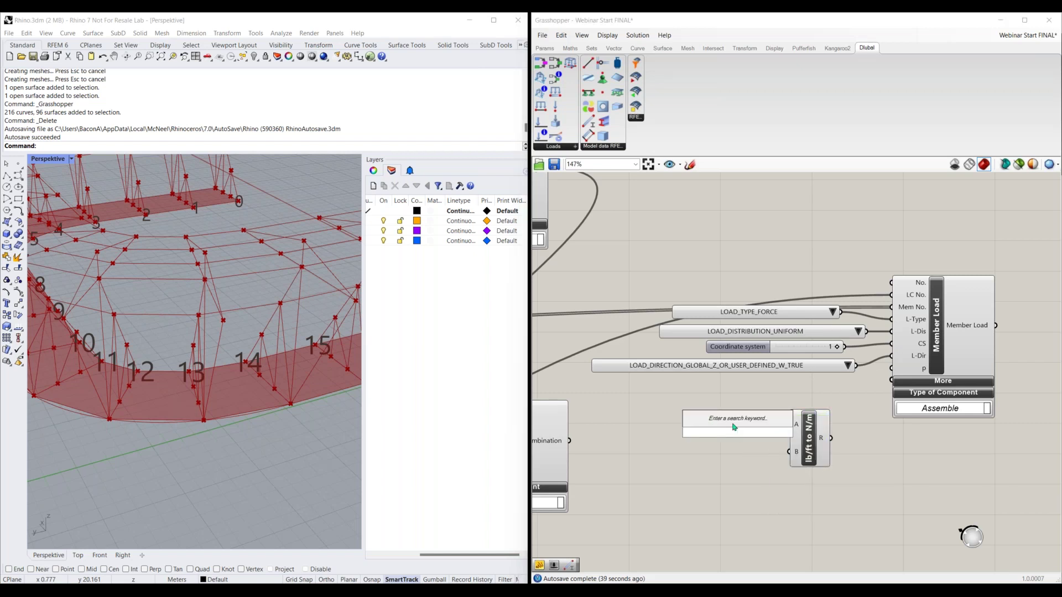
pyautogui.write('1000')
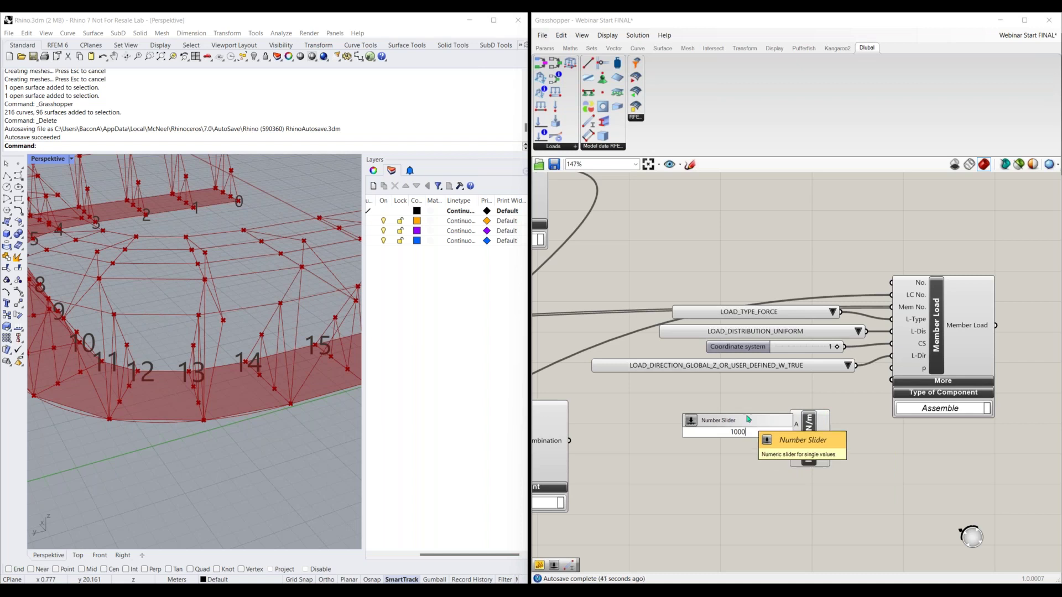
pyautogui.press('Return')
pyautogui.moveTo(753, 414); pyautogui.dragTo(789, 424)
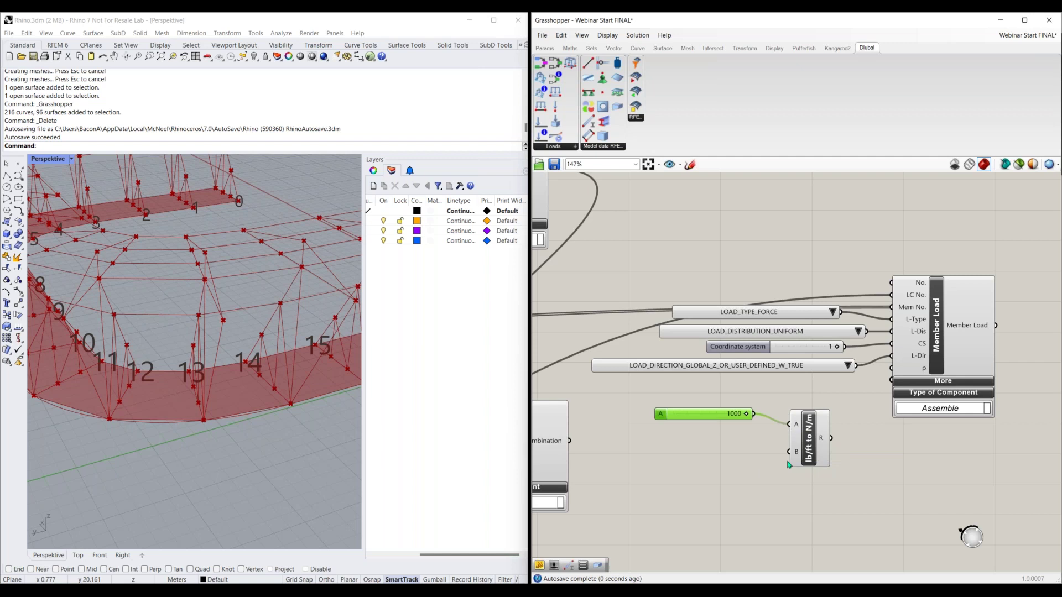
# Step: Add a panel containing 1.36 to input B of "lb/ft to N/m" and connect its result to the Member Load's p input
pyautogui.doubleClick(727, 444)
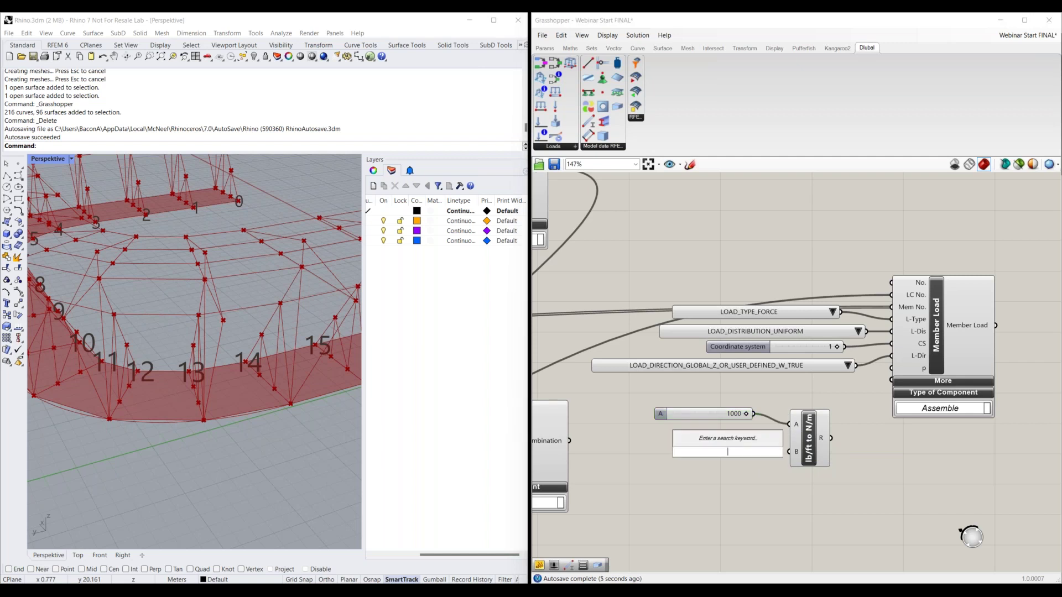
pyautogui.write('"1.36')
pyautogui.press('Return')
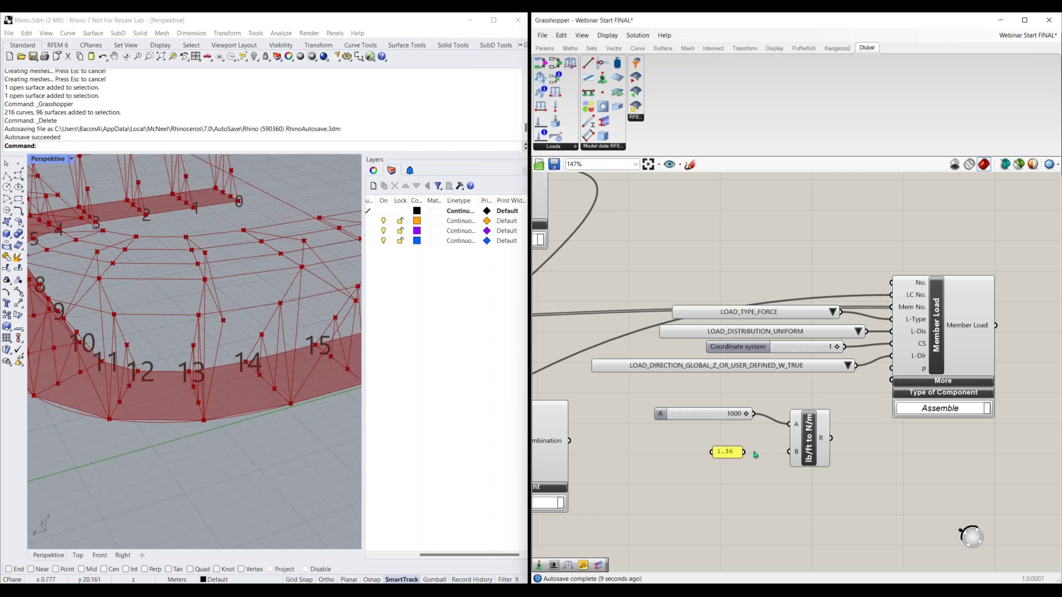
pyautogui.moveTo(744, 452); pyautogui.dragTo(892, 368)
pyautogui.moveTo(848, 398); pyautogui.dragTo(647, 475)
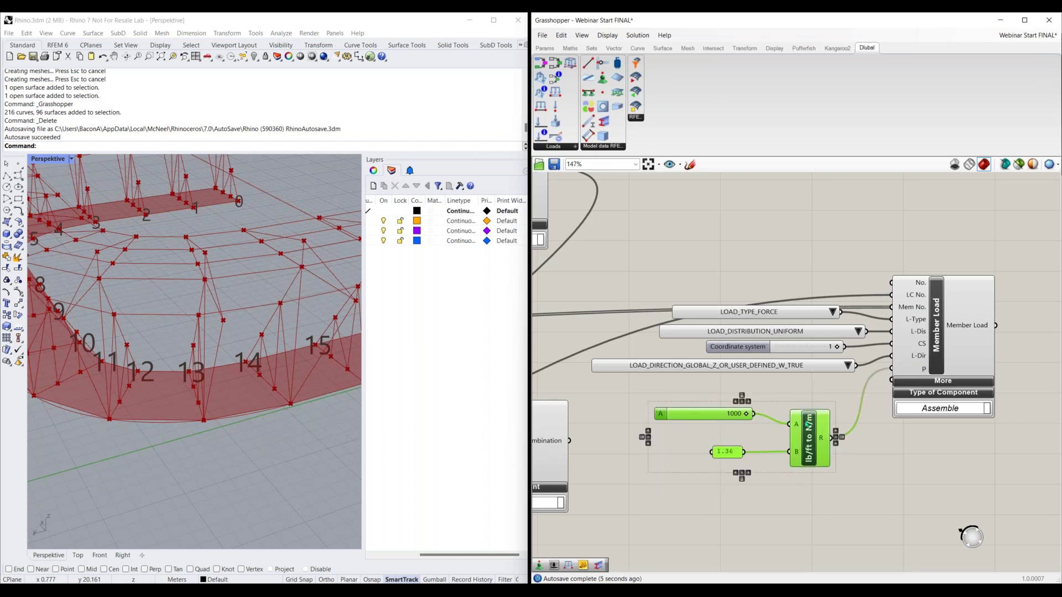
pyautogui.click(767, 448)
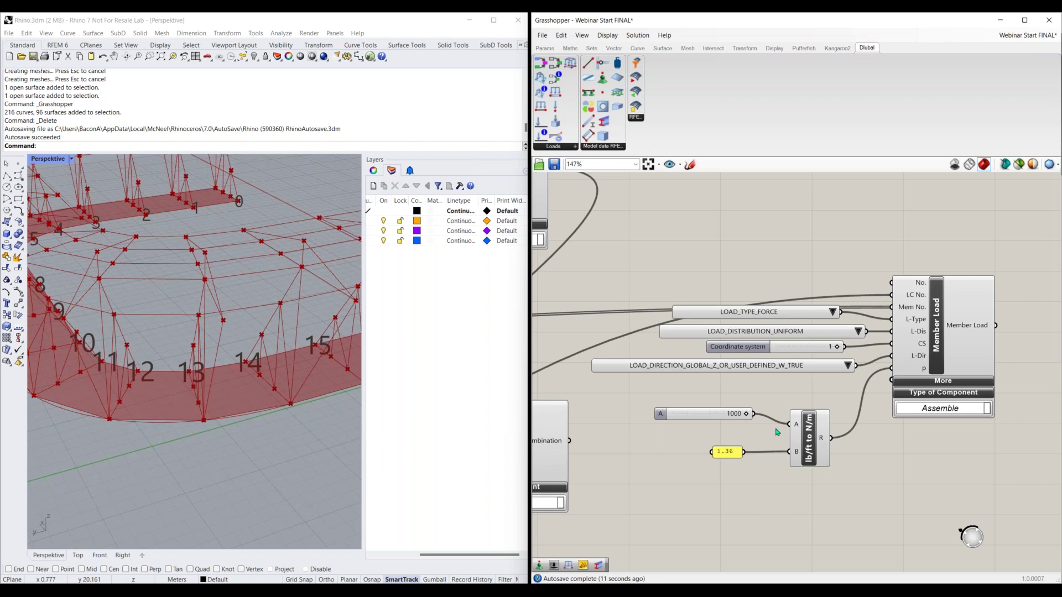
# Step: Place an RFEM Export component on the empty canvas to the right of the Member Load
pyautogui.moveTo(906, 428); pyautogui.dragTo(807, 445, button='right')
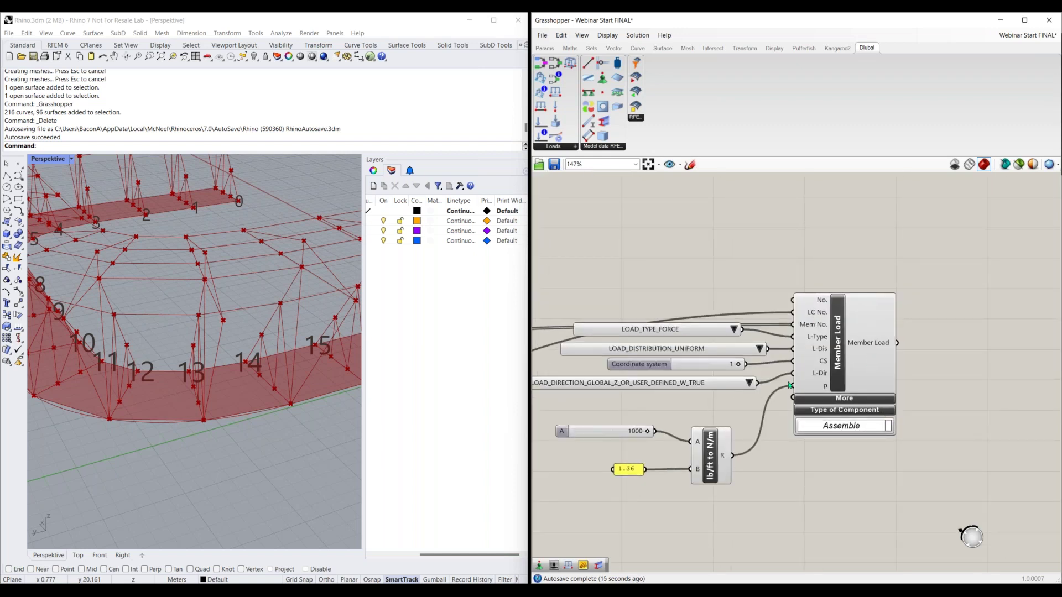
pyautogui.scroll(-1, 803, 381)
pyautogui.scroll(-1, 852, 368)
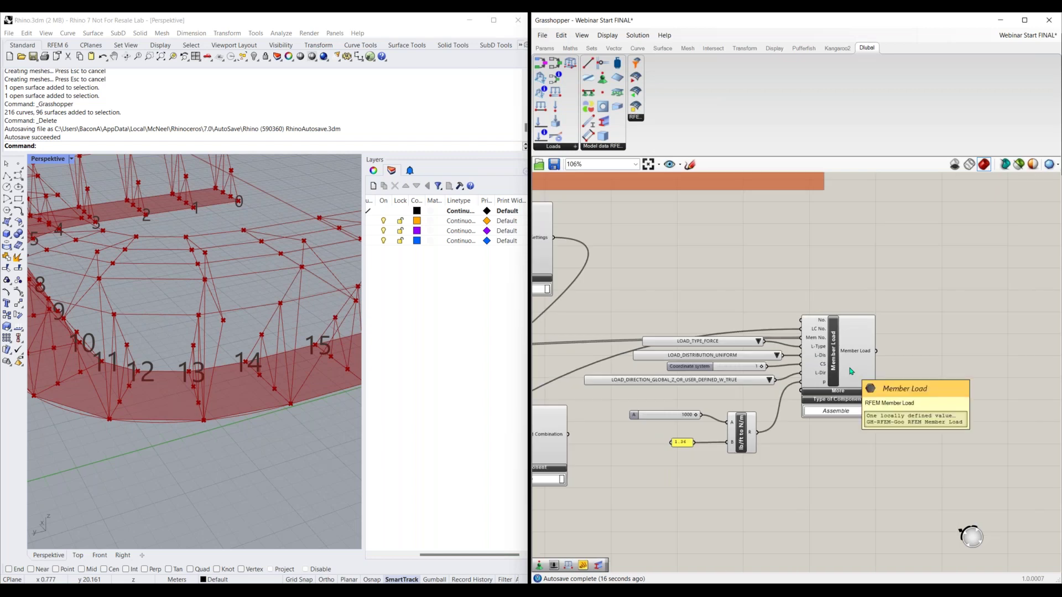
pyautogui.moveTo(955, 348); pyautogui.dragTo(746, 370, button='right')
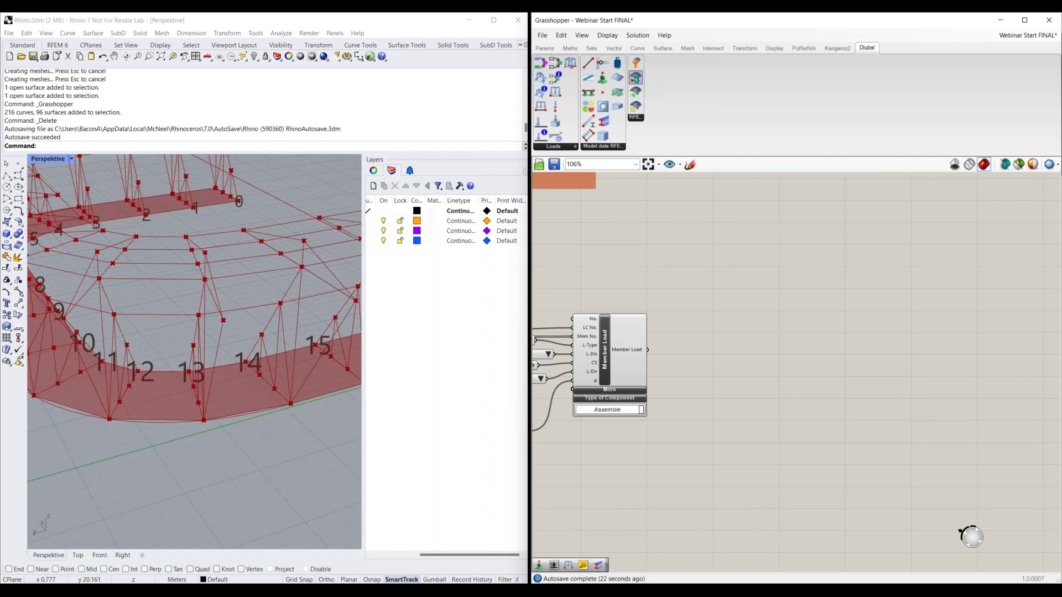
pyautogui.moveTo(820, 347); pyautogui.dragTo(819, 344)
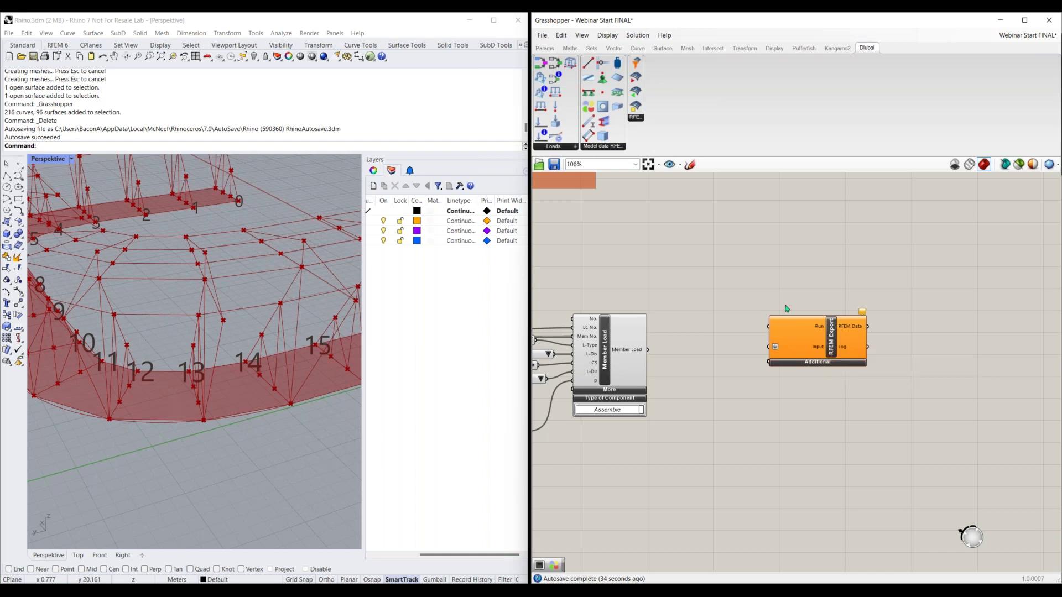
# Step: Add a Button component and connect it to the RFEM Export's Run input
pyautogui.doubleClick(701, 283)
pyautogui.write('butto')
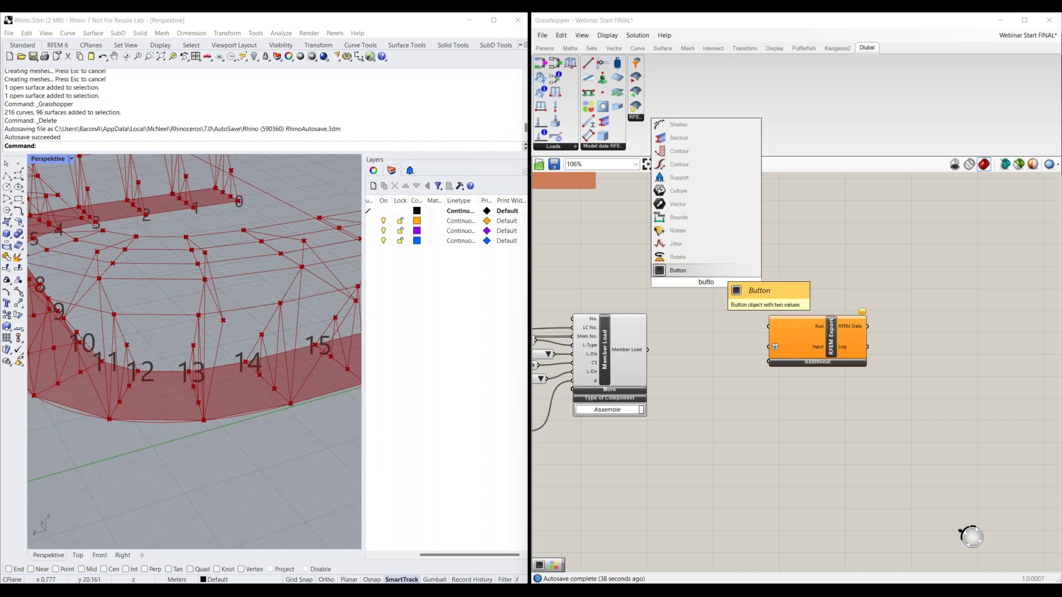
pyautogui.press('Return')
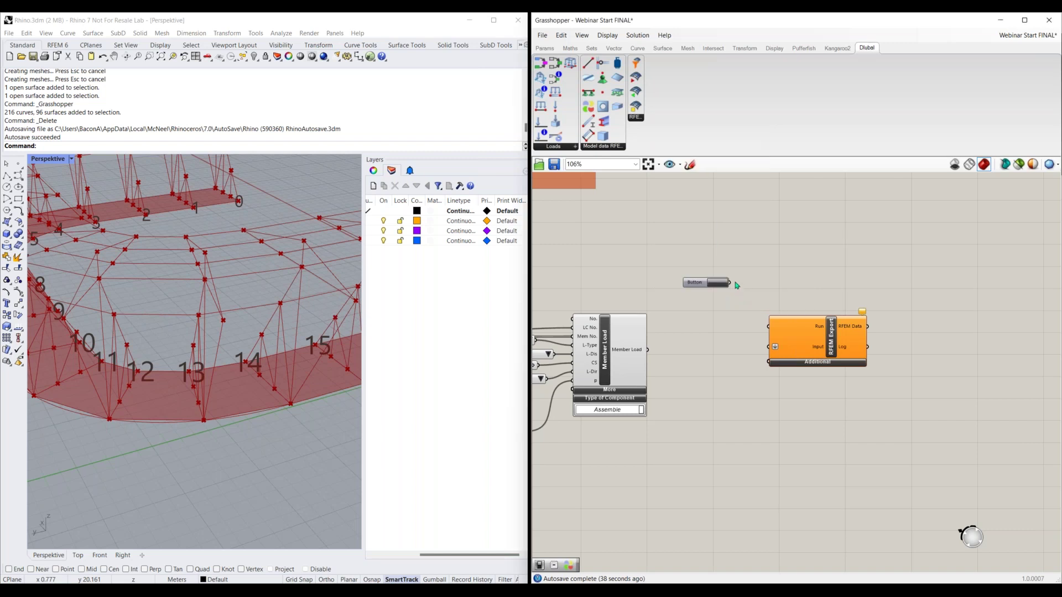
pyautogui.moveTo(768, 326); pyautogui.dragTo(727, 283)
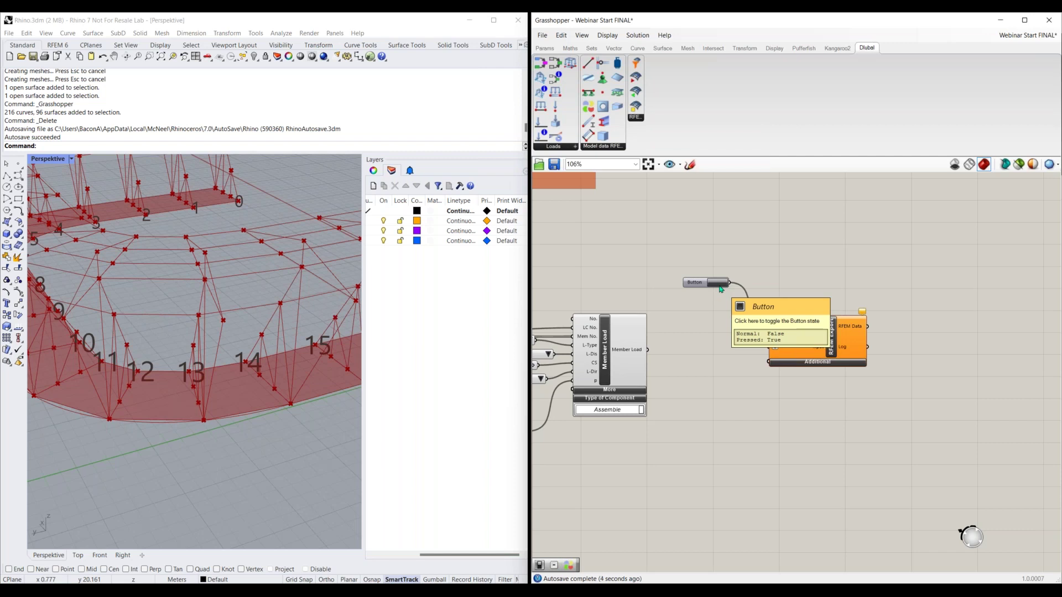
# Step: Try a Boolean Toggle on the RFEM Export's Run input in place of the button and set it to True
pyautogui.doubleClick(715, 259)
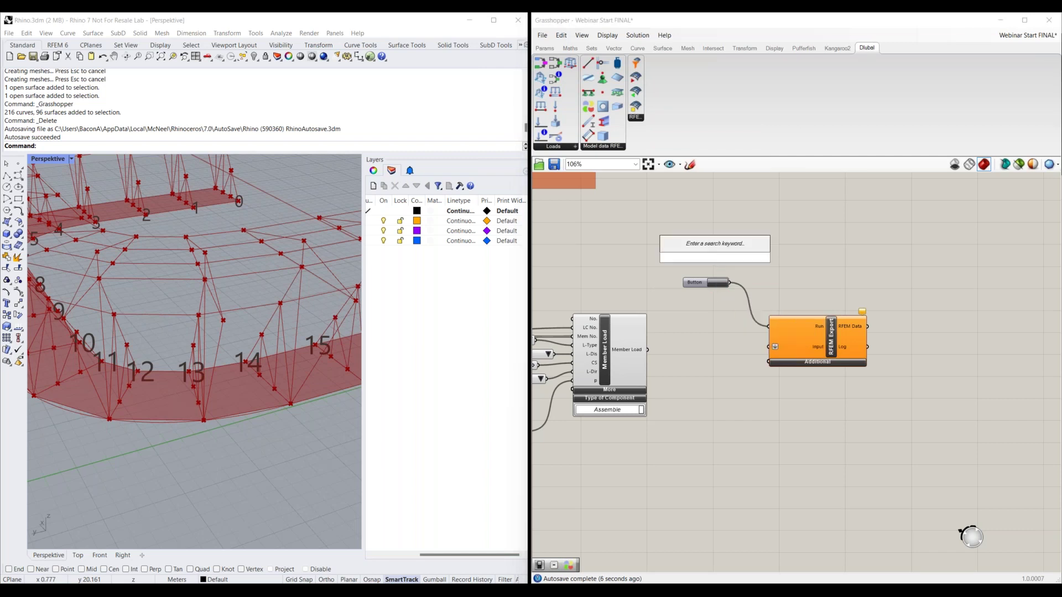
pyautogui.write('boolea')
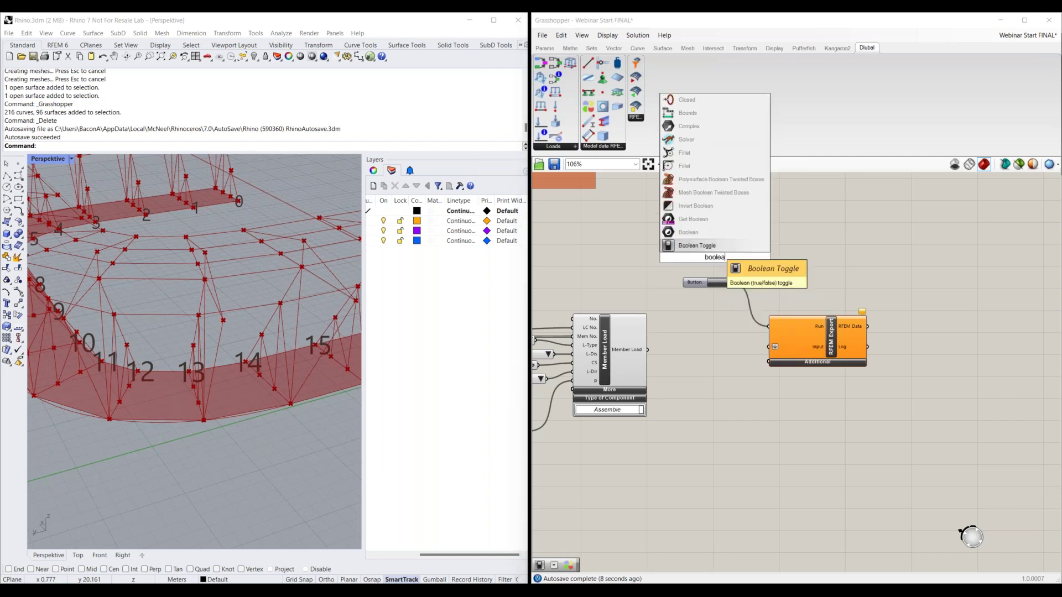
pyautogui.press('Return')
pyautogui.moveTo(767, 326); pyautogui.dragTo(729, 262)
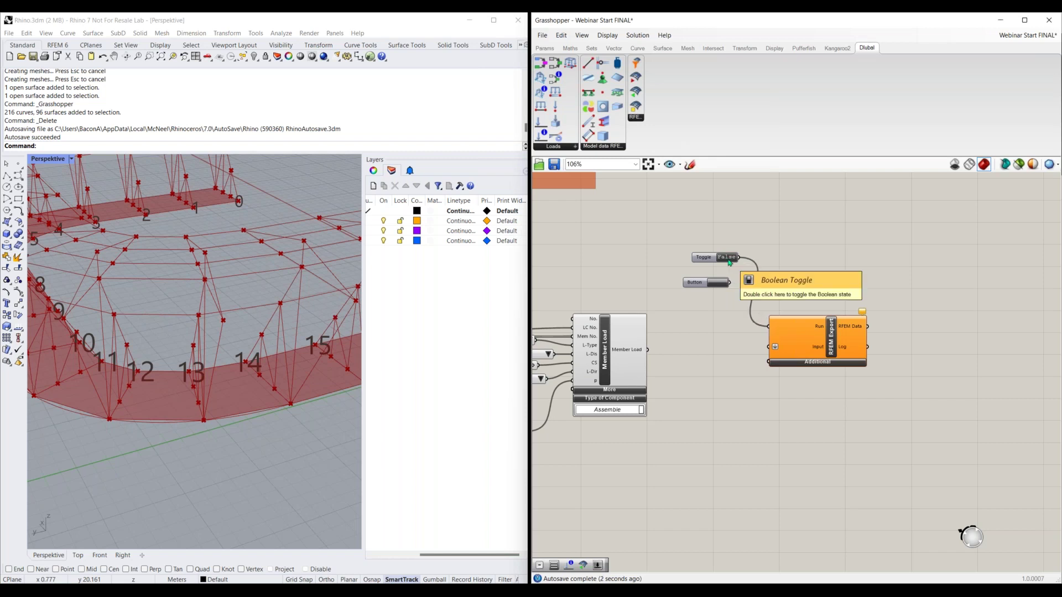
pyautogui.doubleClick(729, 262)
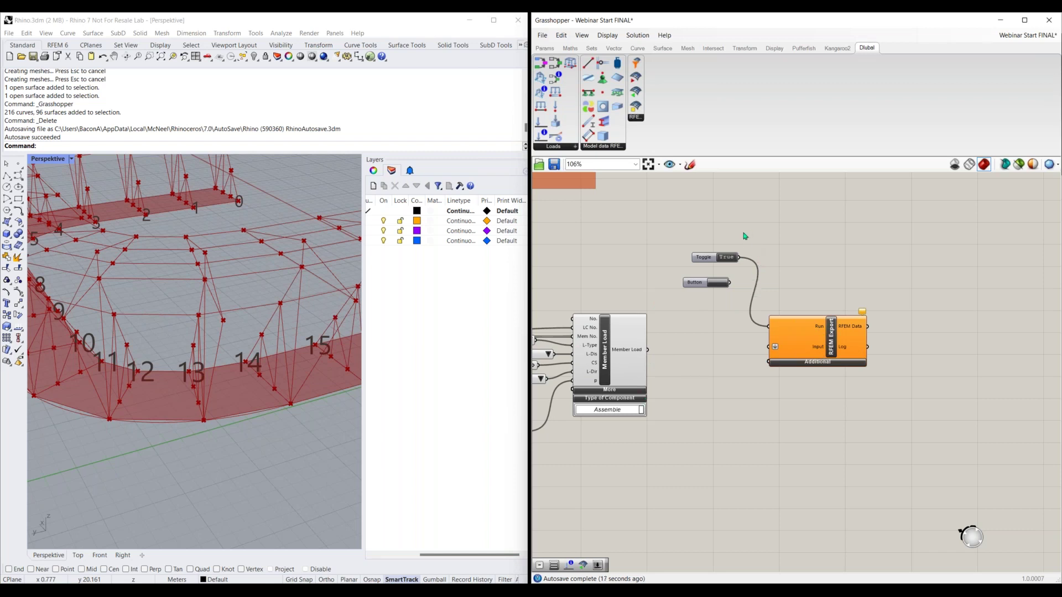
# Step: Delete the Boolean Toggle and reconnect the button to the RFEM Export's Run input
pyautogui.click(710, 258)
pyautogui.press('Delete')
pyautogui.click(701, 283)
pyautogui.moveTo(730, 283); pyautogui.dragTo(768, 332)
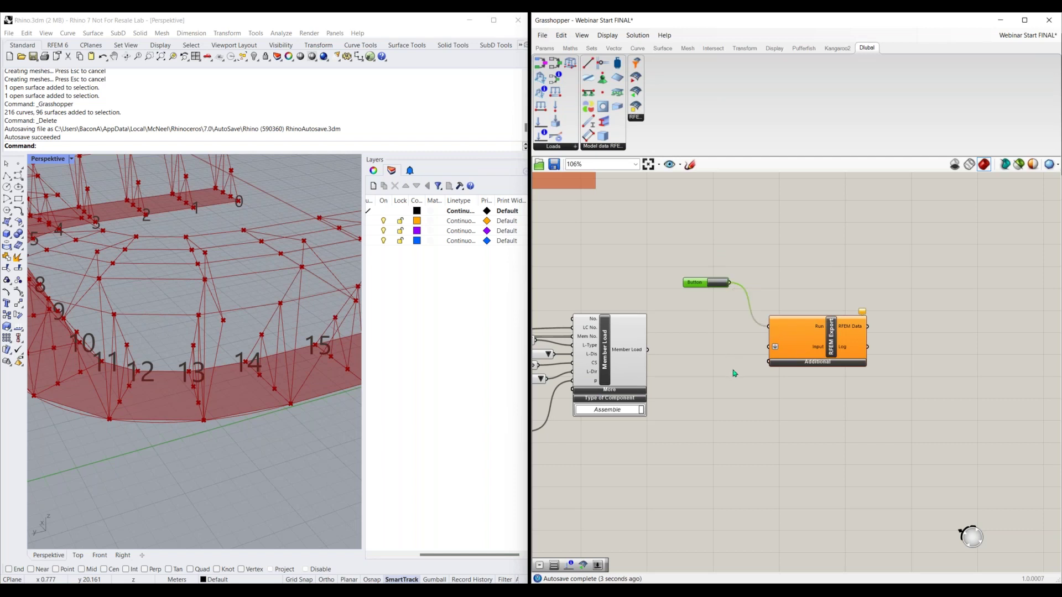
# Step: Shift the RFEM Export slightly and connect the Member Load output to its Input
pyautogui.scroll(-1, 733, 371)
pyautogui.moveTo(785, 355); pyautogui.dragTo(776, 364)
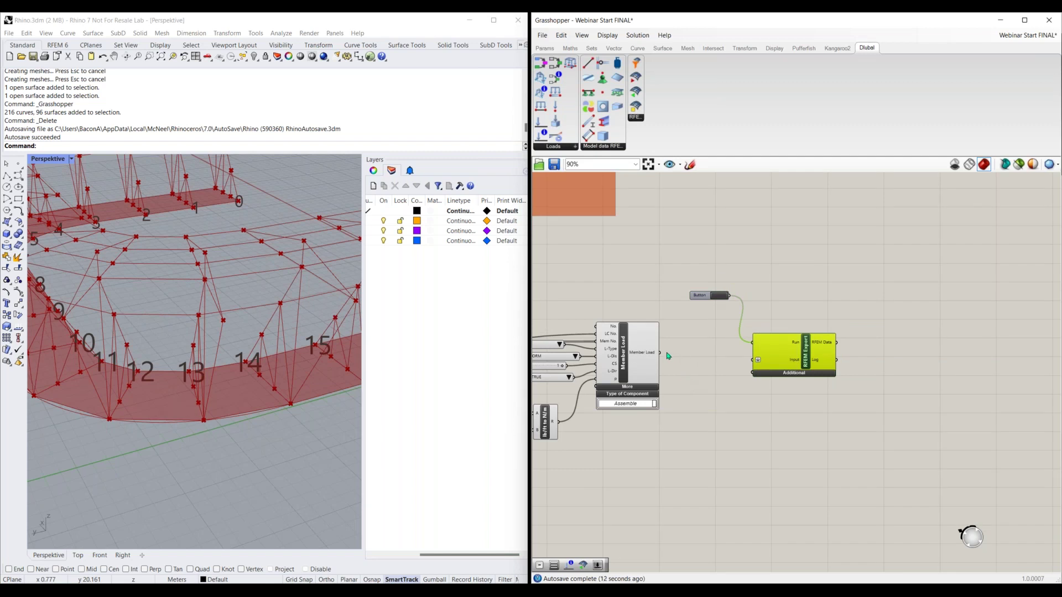
pyautogui.moveTo(661, 353); pyautogui.dragTo(672, 421)
# Step: Move the RFEM Export near the Load Combination and add the Load Combination, Static Analysis Settings and Design Situation outputs to its Input
pyautogui.moveTo(880, 359); pyautogui.dragTo(1061, 255, button='right')
pyautogui.moveTo(933, 318); pyautogui.dragTo(741, 383)
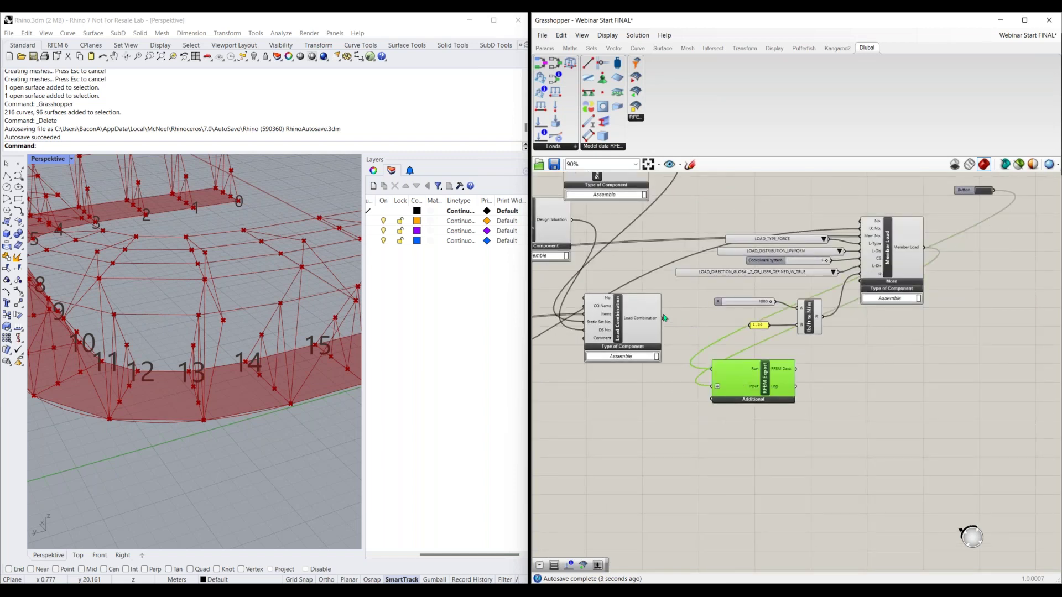
pyautogui.keyDown('shift'); pyautogui.moveTo(663, 318); pyautogui.dragTo(711, 386); pyautogui.keyUp('shift')
pyautogui.moveTo(668, 294); pyautogui.dragTo(690, 326, button='right')
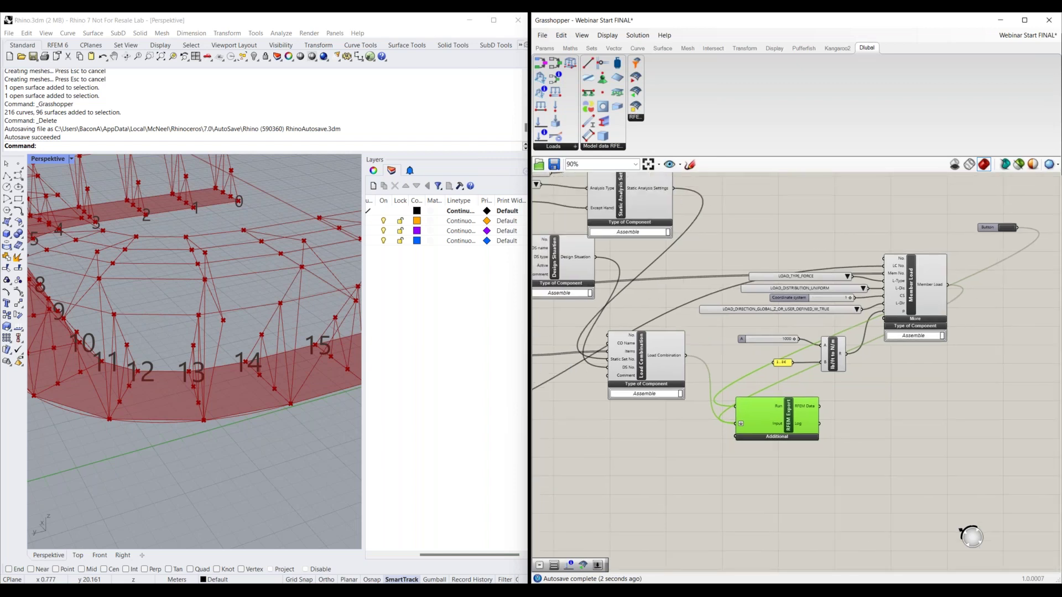
pyautogui.keyDown('shift'); pyautogui.moveTo(736, 423); pyautogui.dragTo(673, 188); pyautogui.keyUp('shift')
pyautogui.keyDown('shift'); pyautogui.moveTo(595, 259); pyautogui.dragTo(737, 424); pyautogui.keyUp('shift')
# Step: Move the RFEM Export beside the load cases and add the dead load and live load Load Case outputs to its Input
pyautogui.scroll(-3, 817, 427)
pyautogui.moveTo(801, 420); pyautogui.dragTo(709, 425)
pyautogui.scroll(3, 660, 403)
pyautogui.moveTo(747, 439); pyautogui.dragTo(913, 405, button='right')
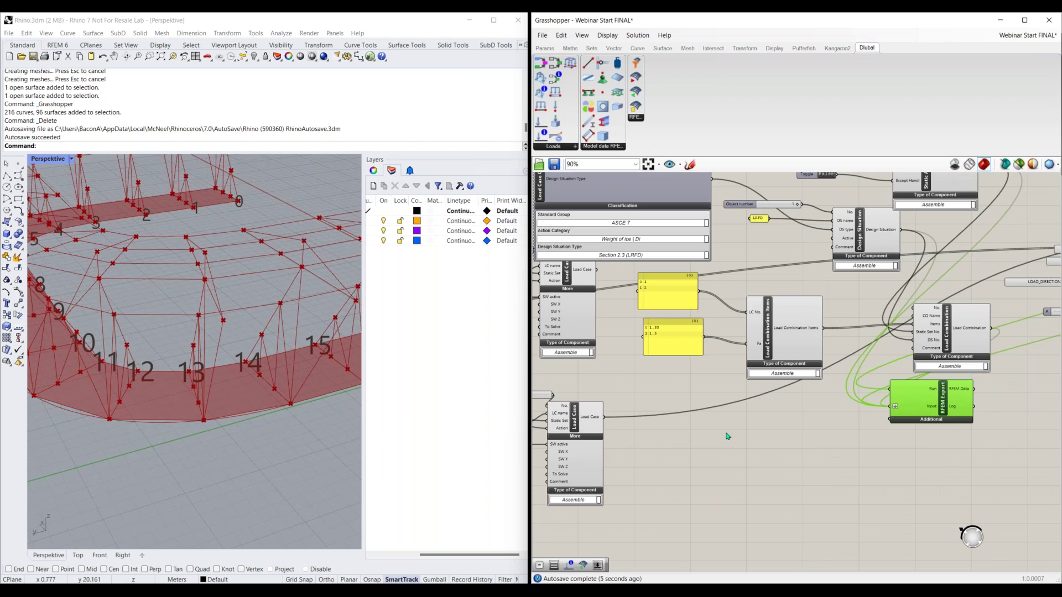
pyautogui.moveTo(916, 411); pyautogui.dragTo(728, 436)
pyautogui.moveTo(597, 270); pyautogui.dragTo(701, 433)
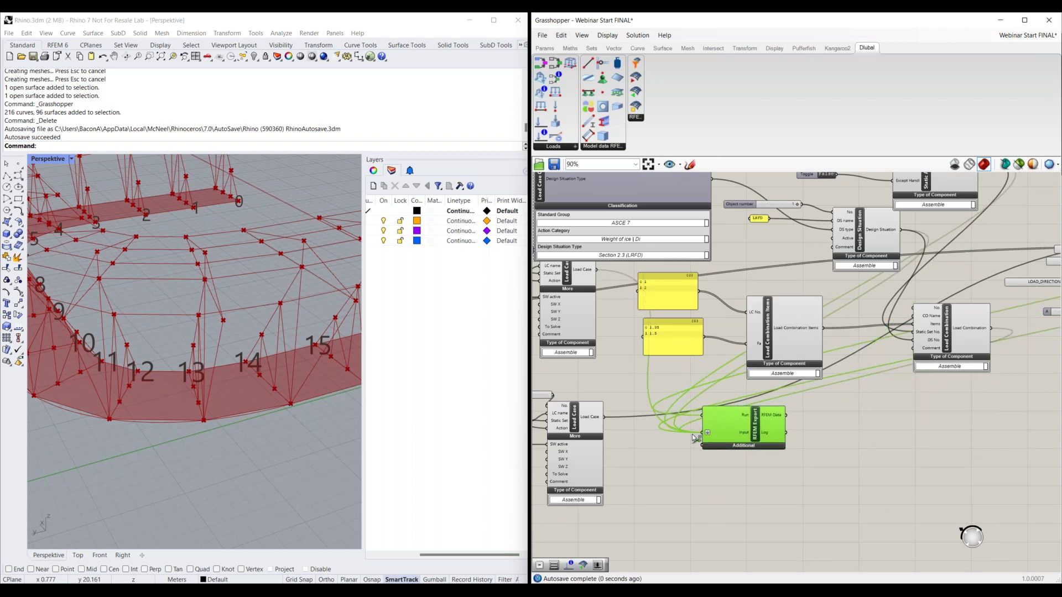
pyautogui.scroll(-2, 997, 415)
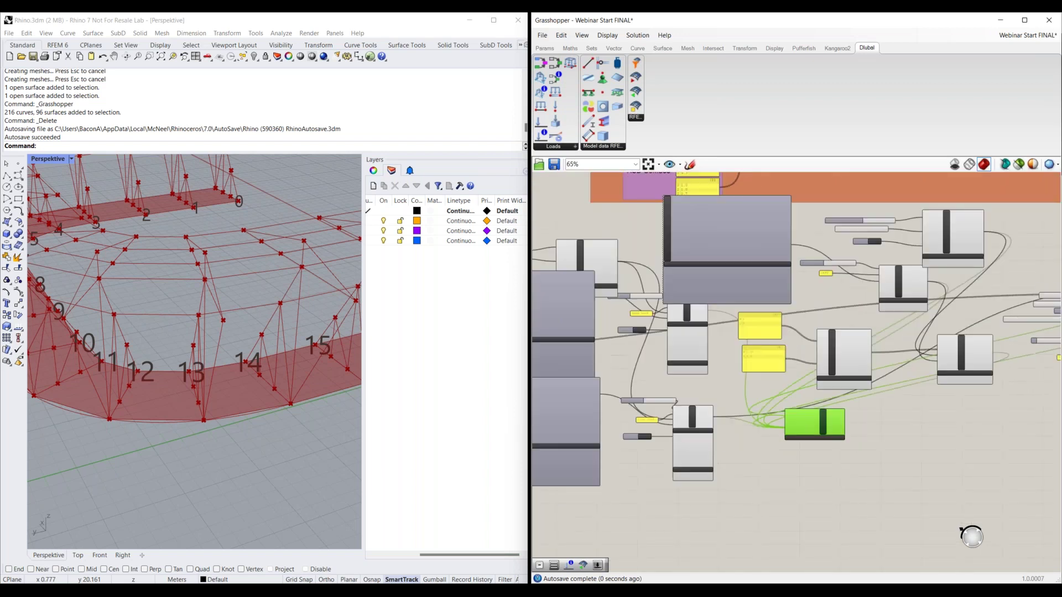
pyautogui.moveTo(815, 426); pyautogui.dragTo(661, 366)
pyautogui.scroll(2, 633, 242)
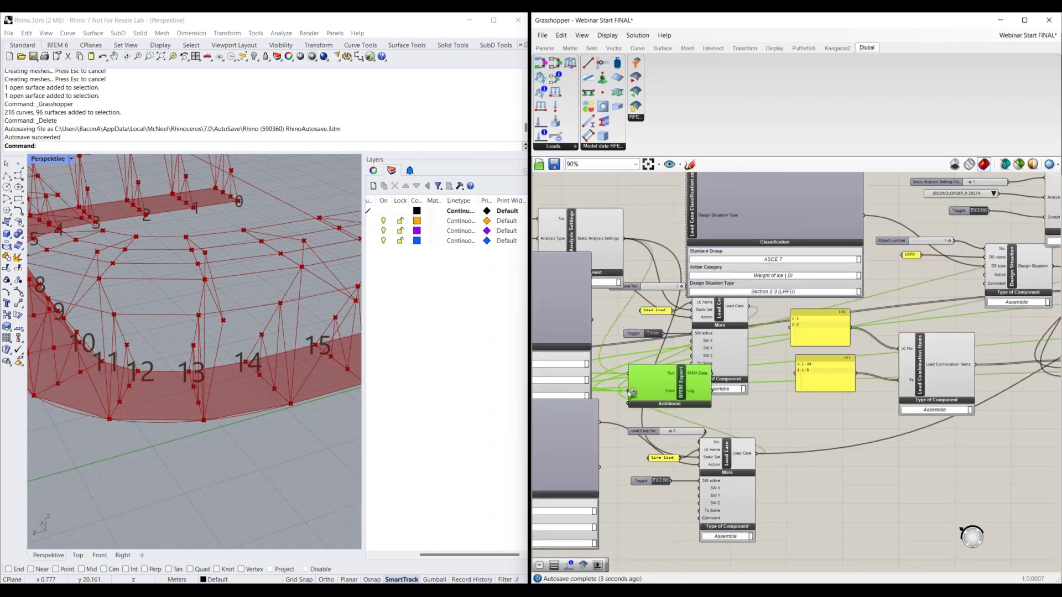
# Step: Switch the canvas components from text names back to drawn icons
pyautogui.click(612, 49)
pyautogui.click(607, 35)
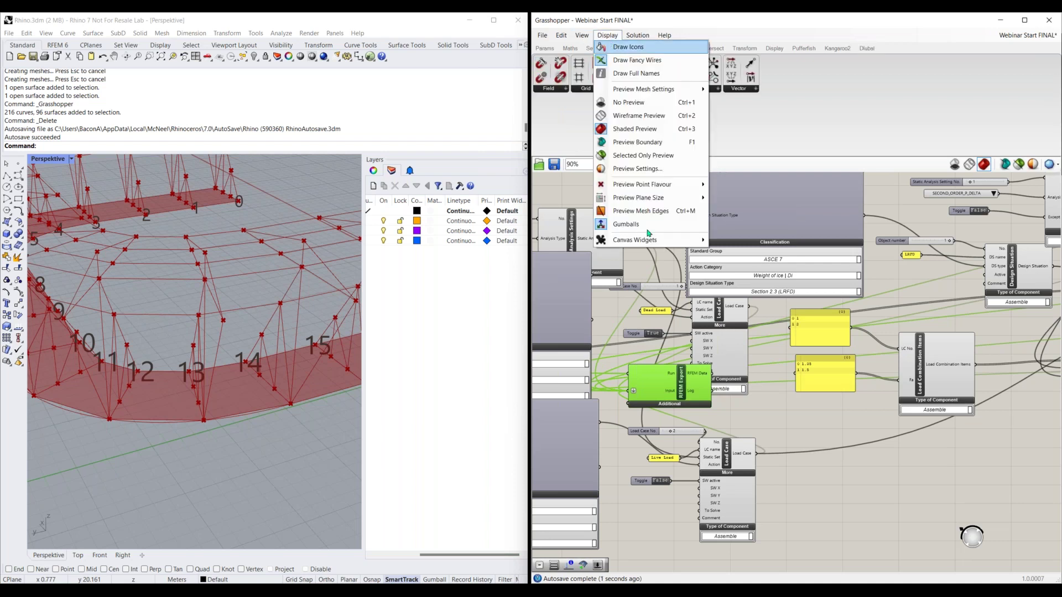
pyautogui.click(625, 47)
# Step: Move the RFEM Export near the model components and add the Surface Support, Surface and Member outputs to its Input
pyautogui.moveTo(659, 384); pyautogui.dragTo(806, 347, button='right')
pyautogui.moveTo(675, 354); pyautogui.dragTo(638, 346)
pyautogui.moveTo(638, 347); pyautogui.dragTo(886, 340, button='right')
pyautogui.moveTo(923, 348); pyautogui.dragTo(706, 553)
pyautogui.keyDown('shift'); pyautogui.moveTo(636, 399); pyautogui.dragTo(699, 355); pyautogui.keyUp('shift')
pyautogui.keyDown('shift'); pyautogui.moveTo(571, 323); pyautogui.dragTo(700, 356); pyautogui.keyUp('shift')
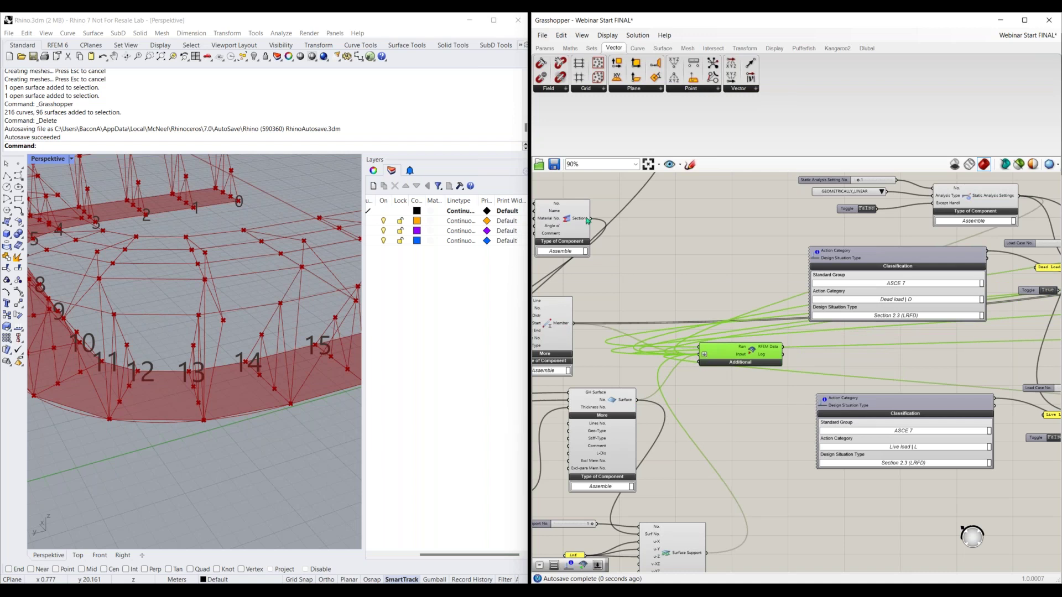
# Step: Add the Section, both Material and the Thickness outputs to the RFEM Export's Input
pyautogui.keyDown('shift'); pyautogui.moveTo(590, 219); pyautogui.dragTo(700, 356); pyautogui.keyUp('shift')
pyautogui.scroll(-1, 672, 245)
pyautogui.moveTo(672, 245); pyautogui.dragTo(672, 357, button='right')
pyautogui.keyDown('shift'); pyautogui.moveTo(612, 237); pyautogui.dragTo(695, 458); pyautogui.keyUp('shift')
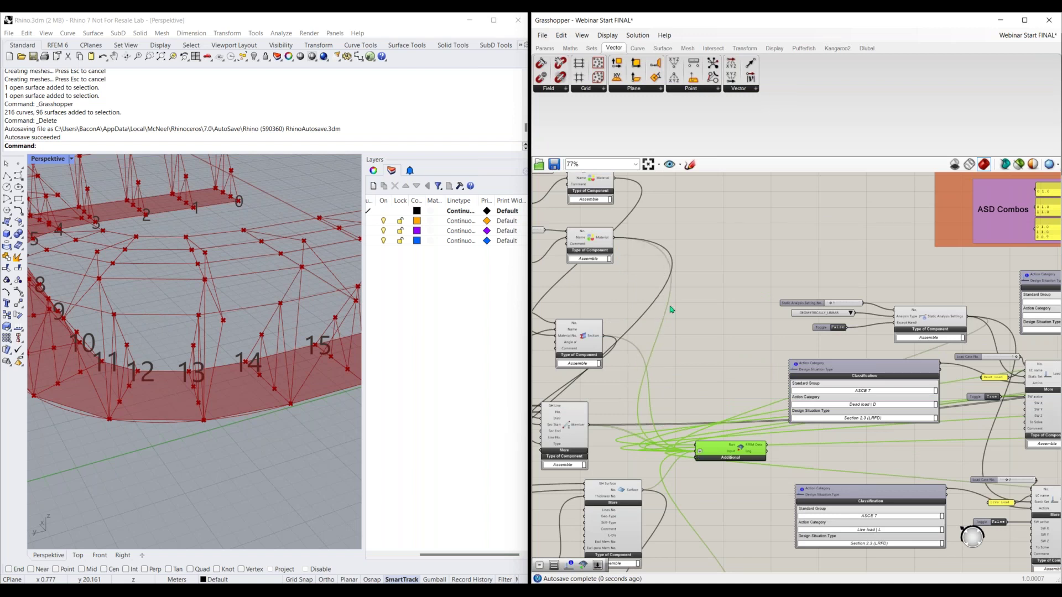
pyautogui.moveTo(674, 313); pyautogui.dragTo(681, 371, button='right')
pyautogui.keyDown('shift'); pyautogui.moveTo(626, 237); pyautogui.dragTo(703, 512); pyautogui.keyUp('shift')
pyautogui.moveTo(545, 536); pyautogui.dragTo(666, 384, button='right')
pyautogui.moveTo(823, 361); pyautogui.dragTo(922, 323, button='right')
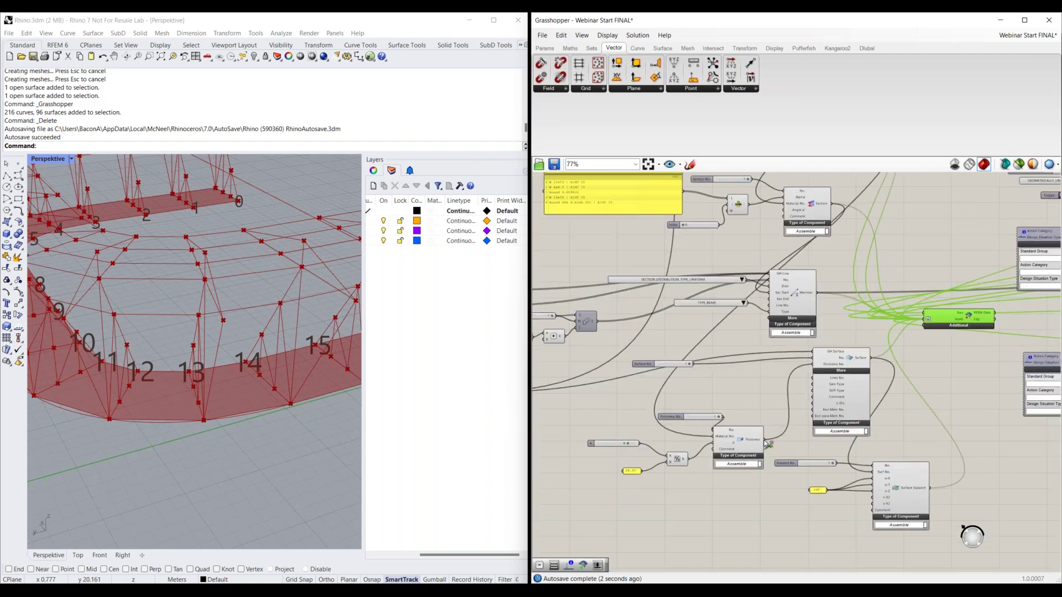
pyautogui.keyDown('shift'); pyautogui.moveTo(925, 323); pyautogui.dragTo(923, 319); pyautogui.keyUp('shift')
# Step: Move the RFEM Export back to the right of the Member Load near the button and expand its Additional inputs
pyautogui.moveTo(666, 374); pyautogui.dragTo(806, 360, button='right')
pyautogui.scroll(-1, 820, 321)
pyautogui.moveTo(820, 321); pyautogui.dragTo(679, 433, button='right')
pyautogui.moveTo(913, 454); pyautogui.dragTo(663, 415, button='right')
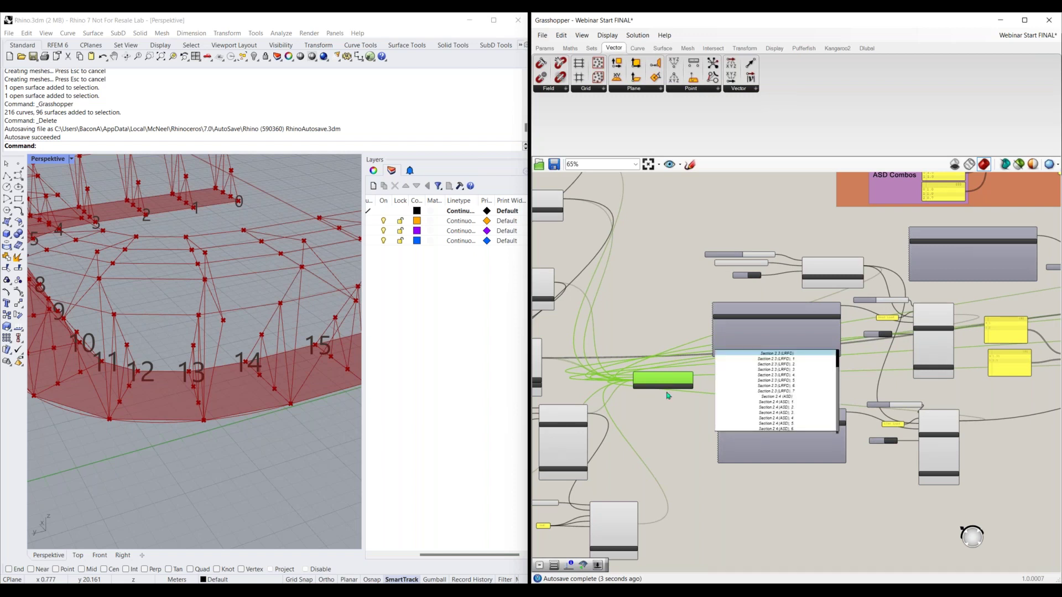
pyautogui.scroll(4, 674, 387)
pyautogui.scroll(-2, 673, 409)
pyautogui.scroll(-3, 674, 414)
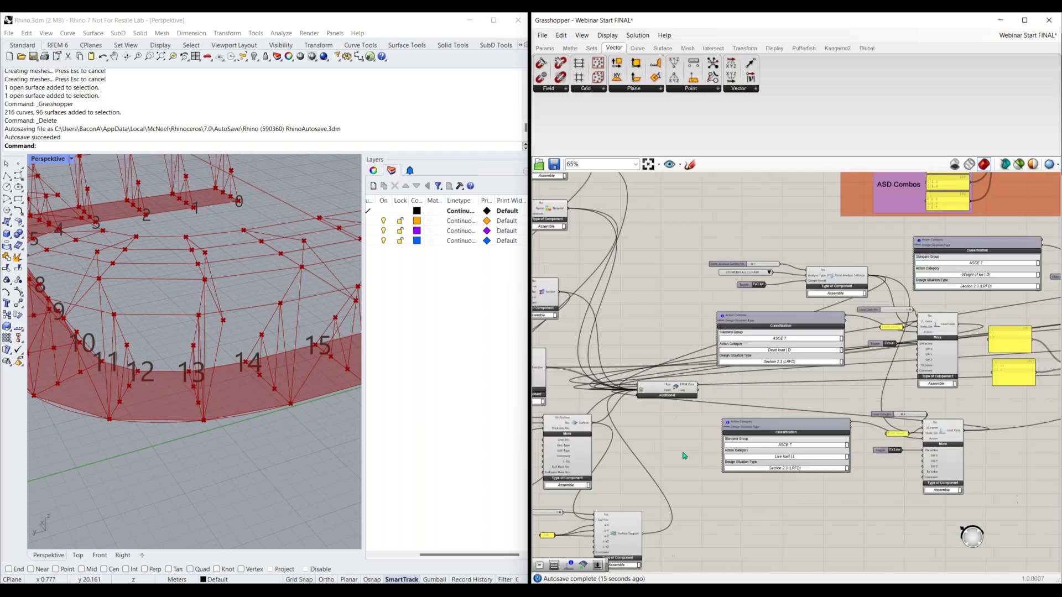
pyautogui.moveTo(888, 385); pyautogui.dragTo(936, 386)
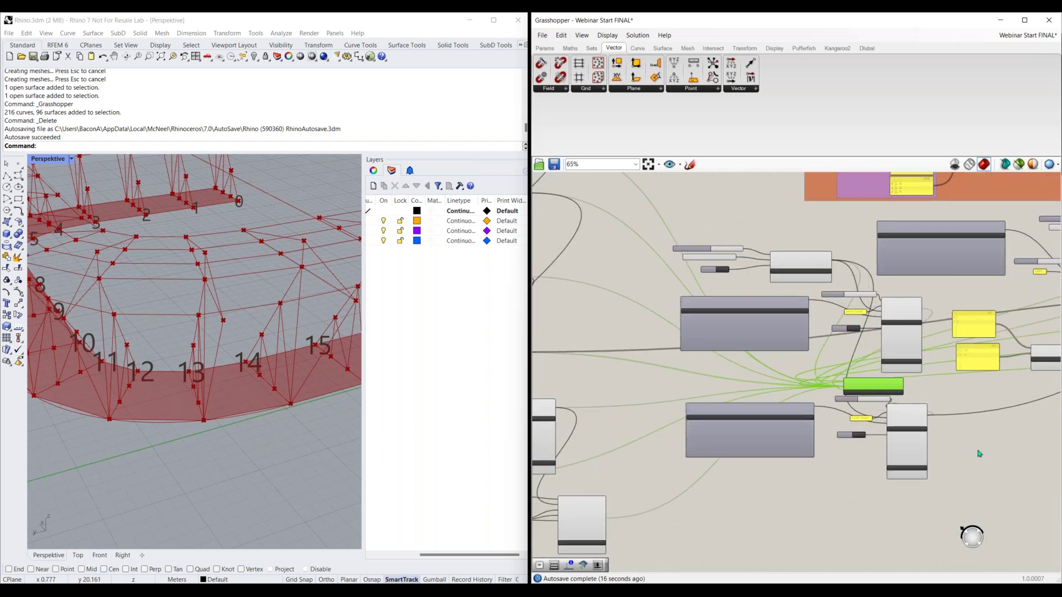
pyautogui.moveTo(946, 415); pyautogui.dragTo(595, 441, button='right')
pyautogui.moveTo(587, 408); pyautogui.dragTo(979, 392)
pyautogui.moveTo(982, 422); pyautogui.dragTo(699, 450, button='right')
pyautogui.moveTo(677, 420); pyautogui.dragTo(877, 338)
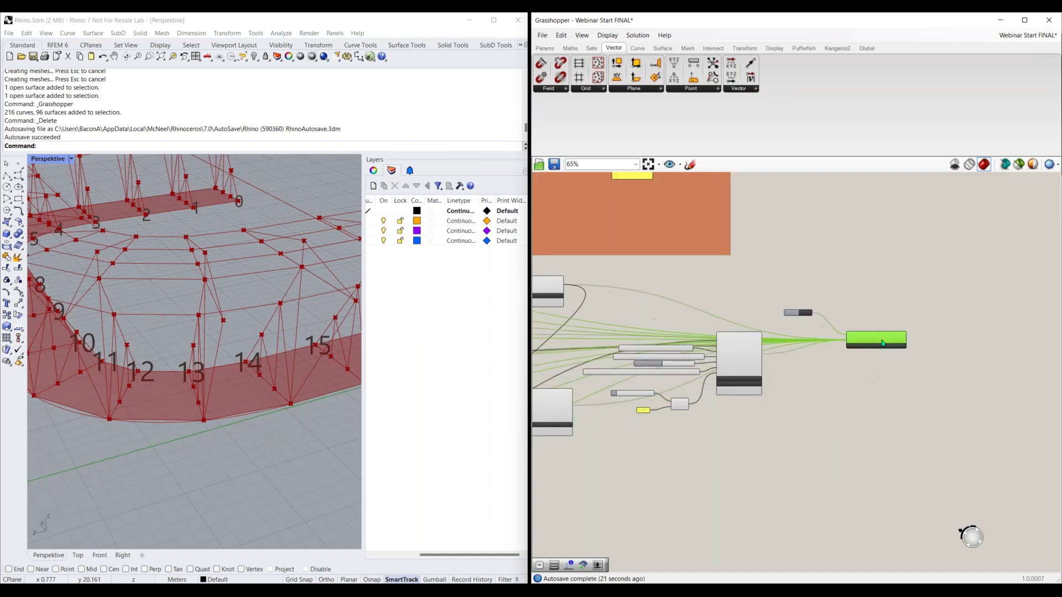
pyautogui.scroll(4, 878, 349)
pyautogui.click(880, 352)
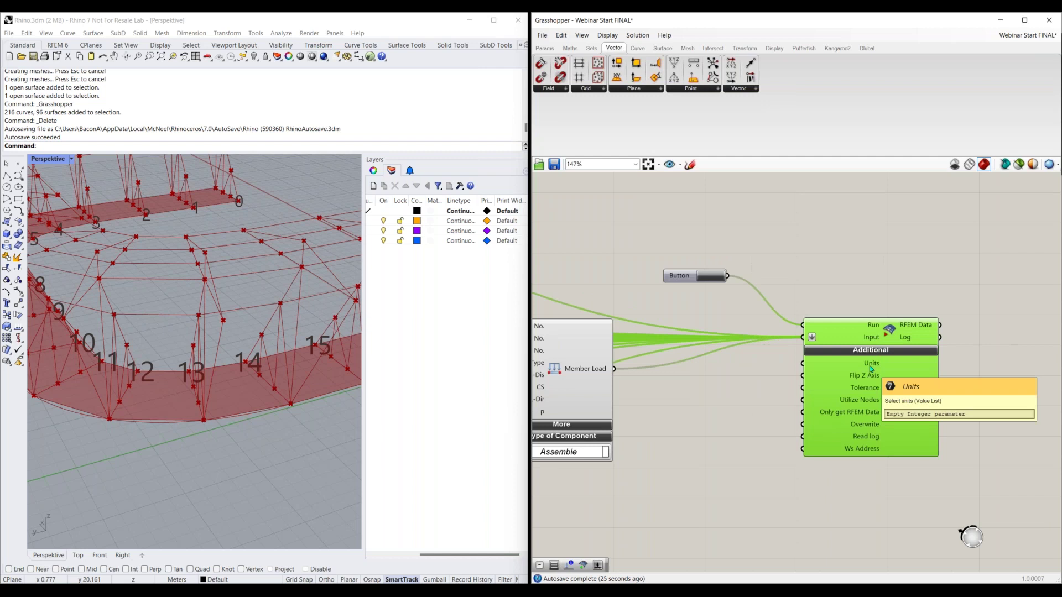
# Step: Add a value list set to None on the RFEM Export's Units input and position it just above that input
pyautogui.doubleClick(729, 371)
pyautogui.write('val')
pyautogui.click(723, 357)
pyautogui.moveTo(749, 370); pyautogui.dragTo(805, 365)
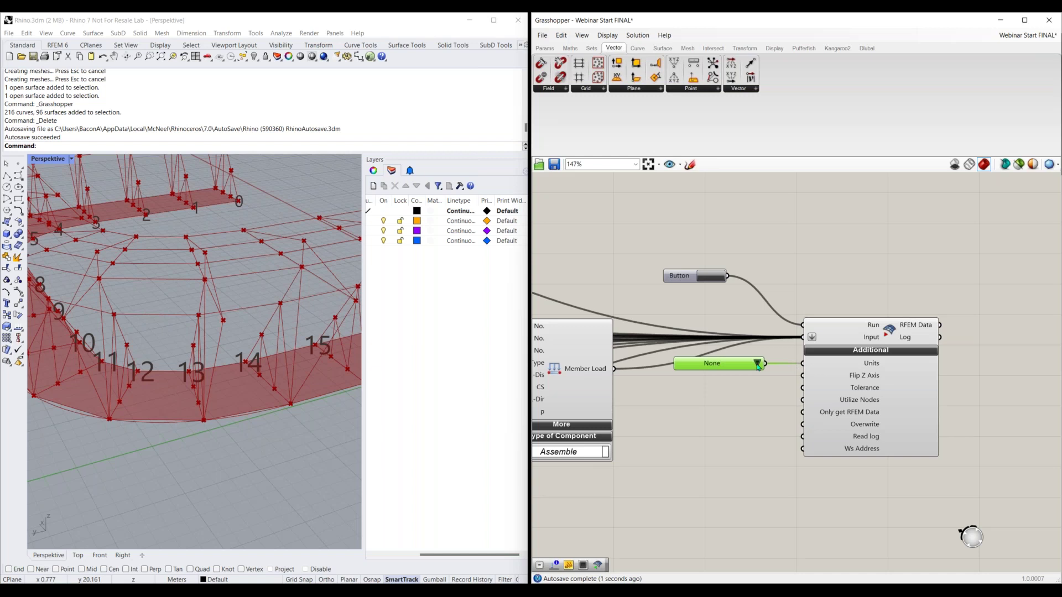
pyautogui.click(757, 364)
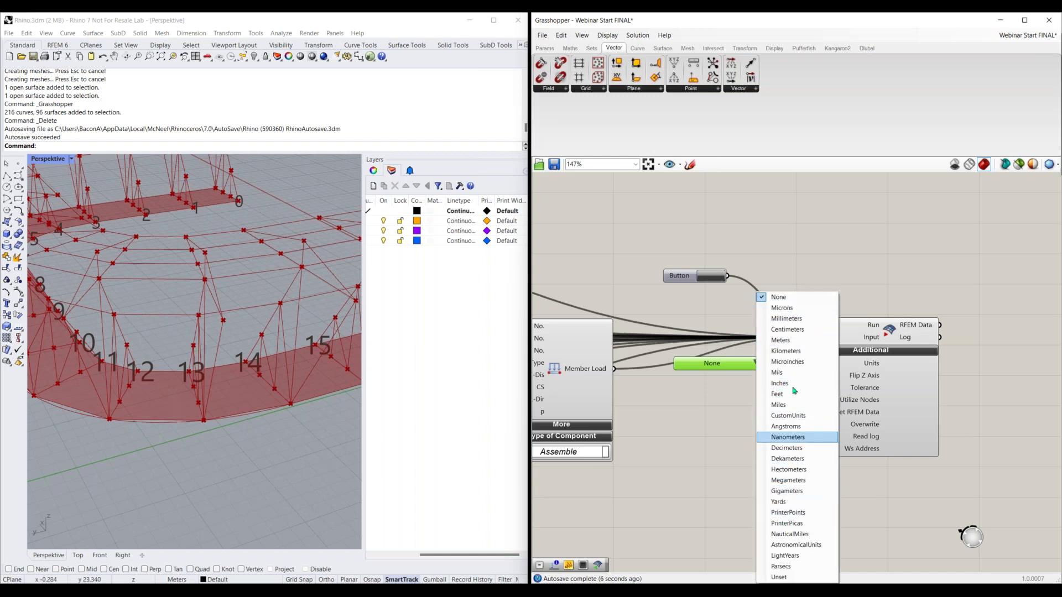
pyautogui.click(723, 374)
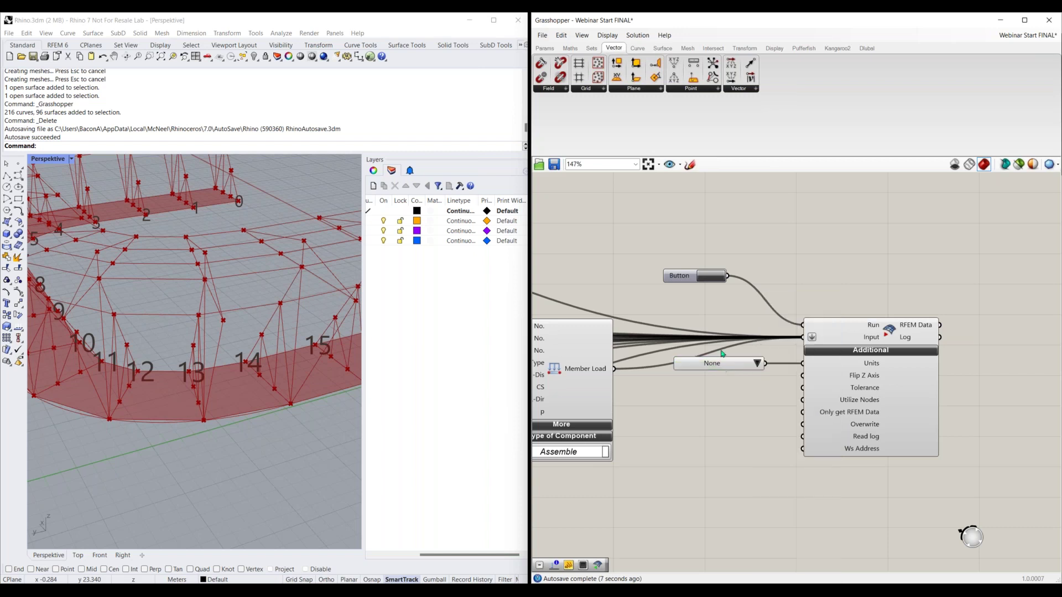
pyautogui.moveTo(722, 362); pyautogui.dragTo(722, 350)
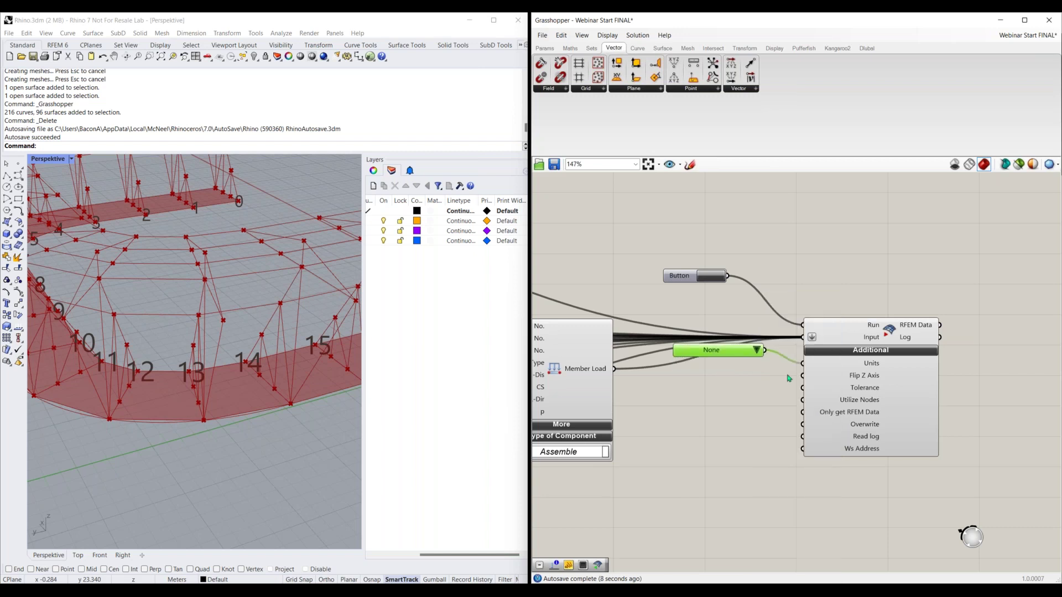
pyautogui.doubleClick(750, 378)
pyautogui.write('b')
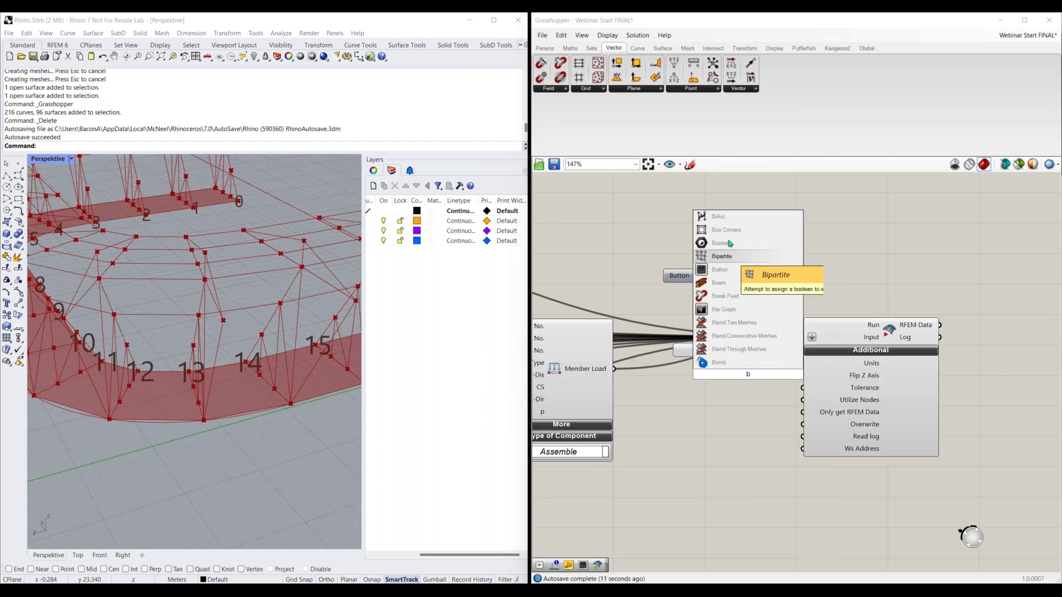
pyautogui.write('o')
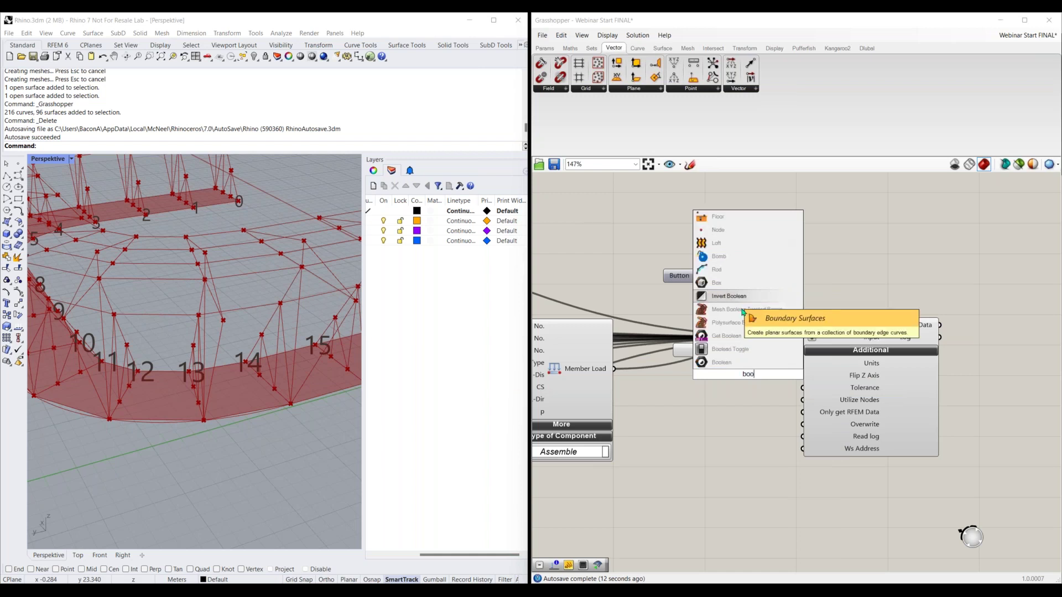
pyautogui.click(739, 350)
pyautogui.moveTo(780, 375); pyautogui.dragTo(726, 374)
pyautogui.press('Delete')
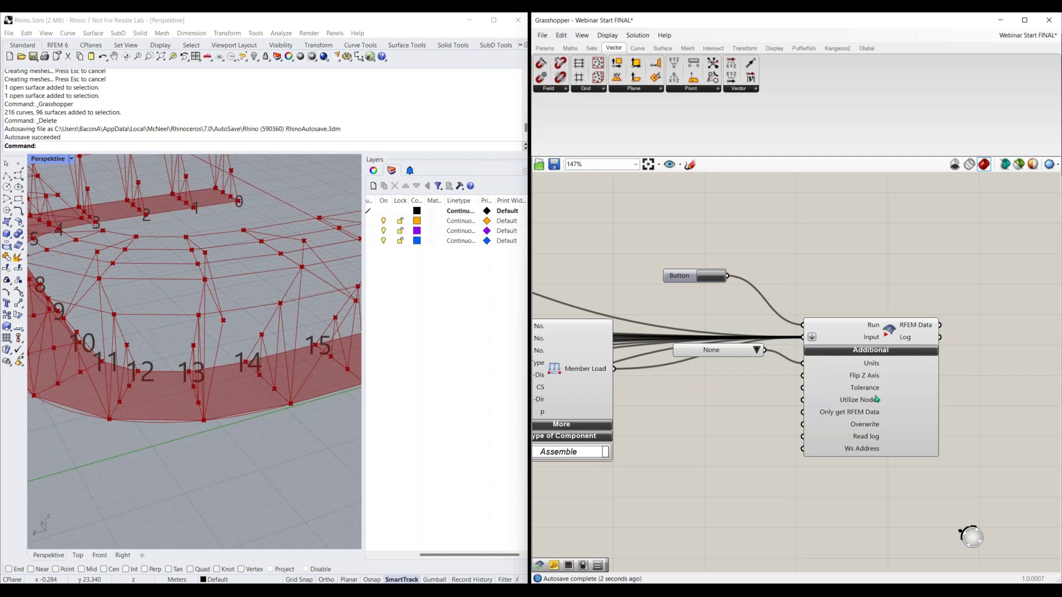
# Step: Check the model units and absolute tolerance in the Rhino document's unit options without changing them
pyautogui.click(872, 391)
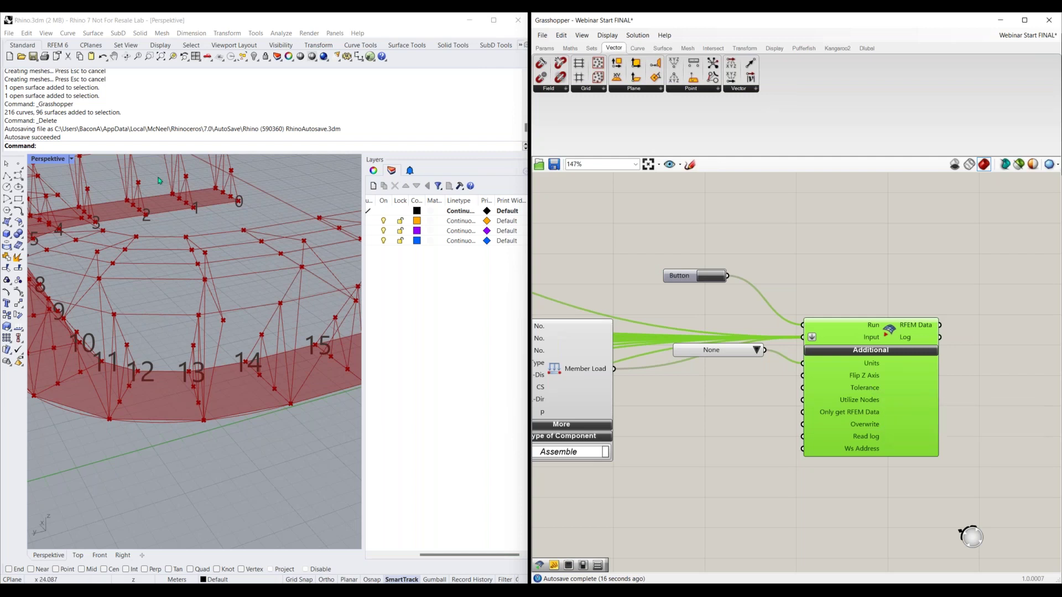
pyautogui.click(256, 34)
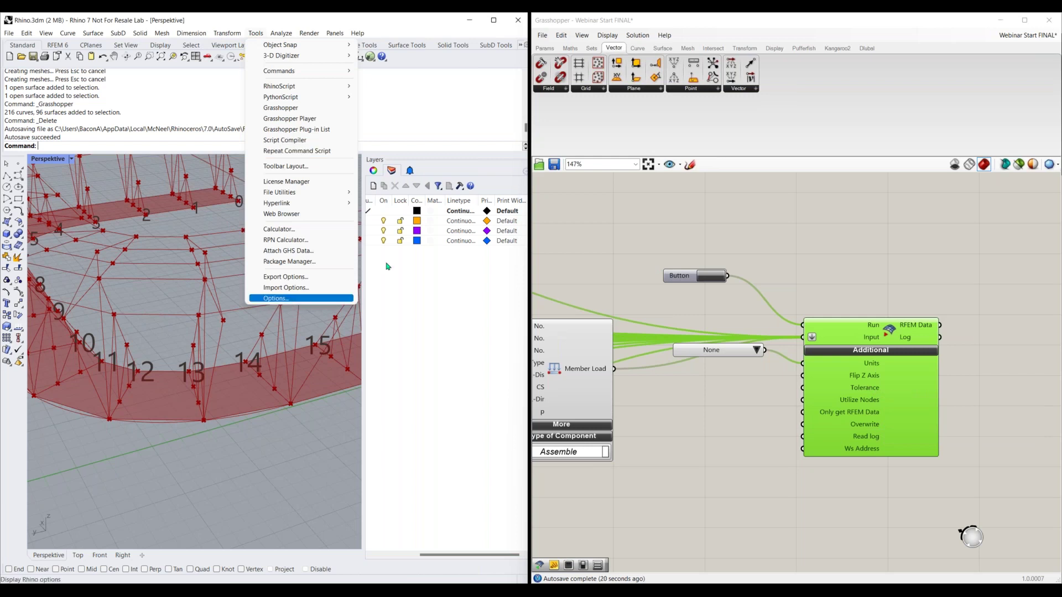
pyautogui.click(306, 298)
pyautogui.click(52, 238)
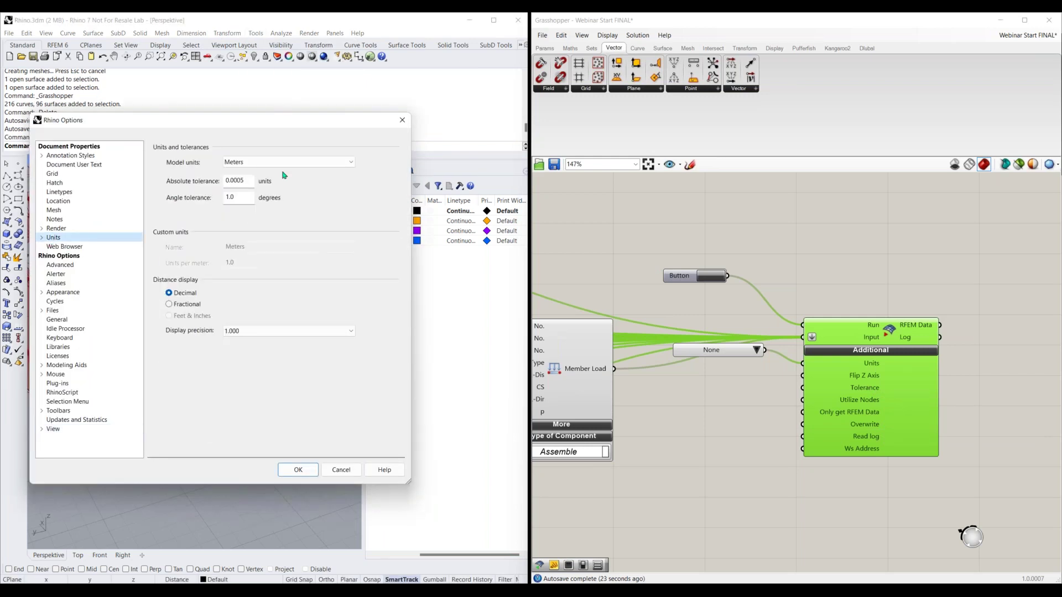
pyautogui.doubleClick(234, 181)
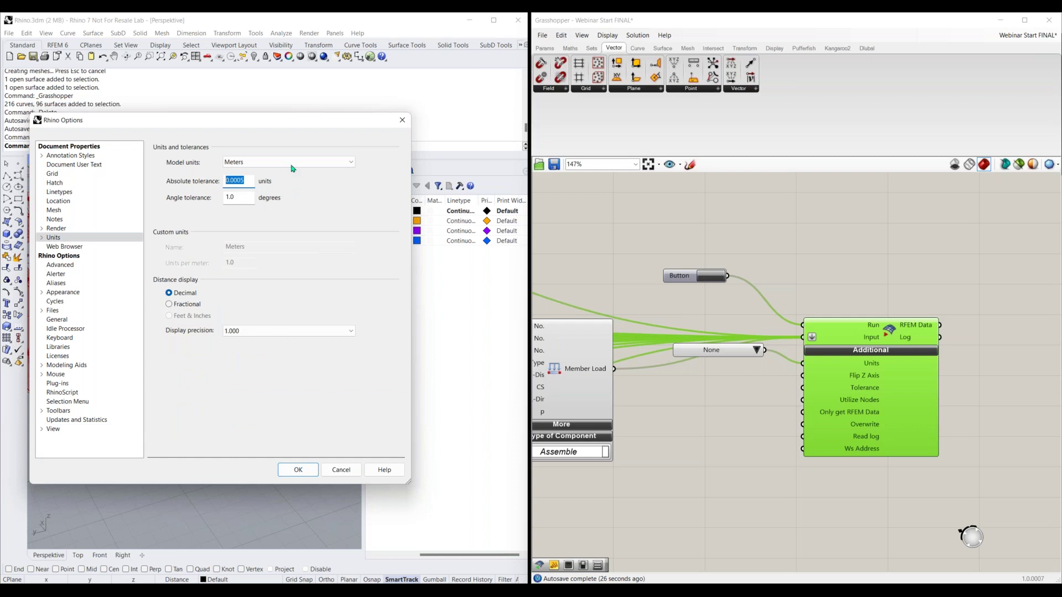
pyautogui.click(402, 120)
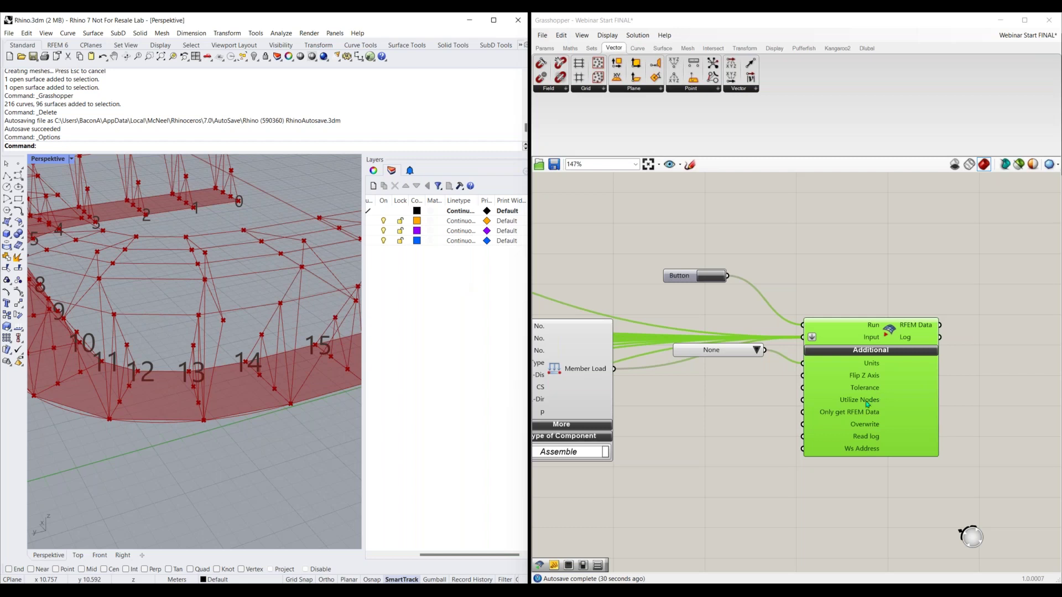
# Step: Connect a Boolean Toggle to the RFEM Export's Overwrite input, try it at True and return it to False
pyautogui.doubleClick(750, 401)
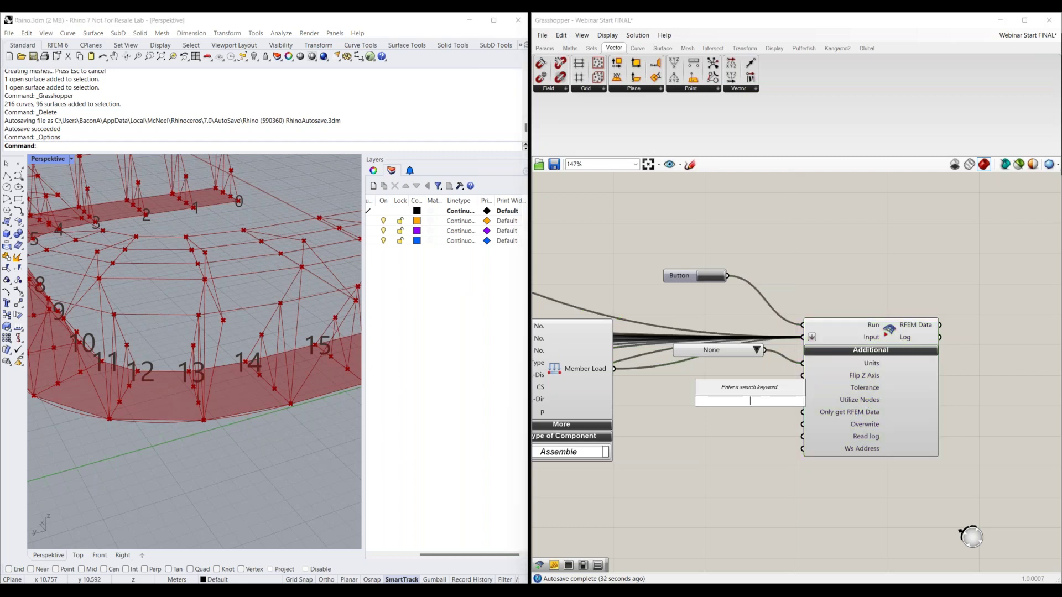
pyautogui.write('bool')
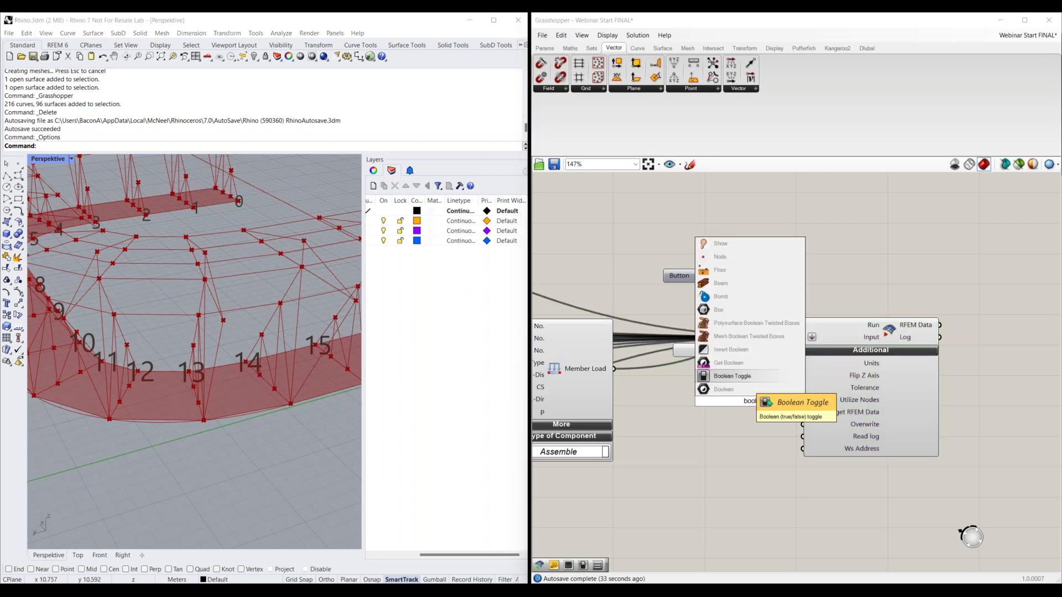
pyautogui.click(732, 376)
pyautogui.moveTo(760, 403); pyautogui.dragTo(803, 424)
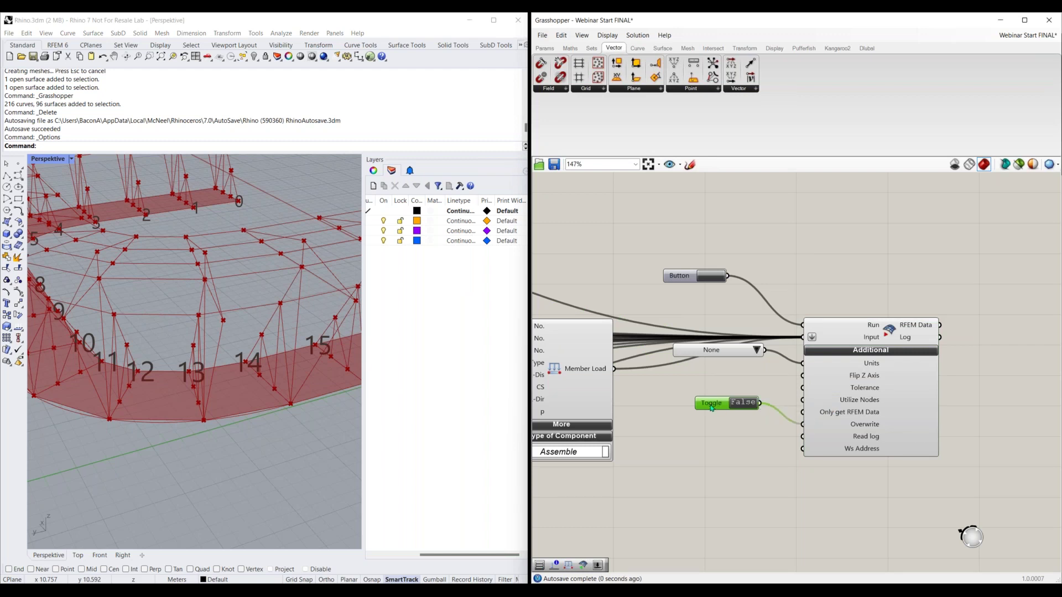
pyautogui.moveTo(718, 408); pyautogui.dragTo(710, 407)
pyautogui.doubleClick(736, 402)
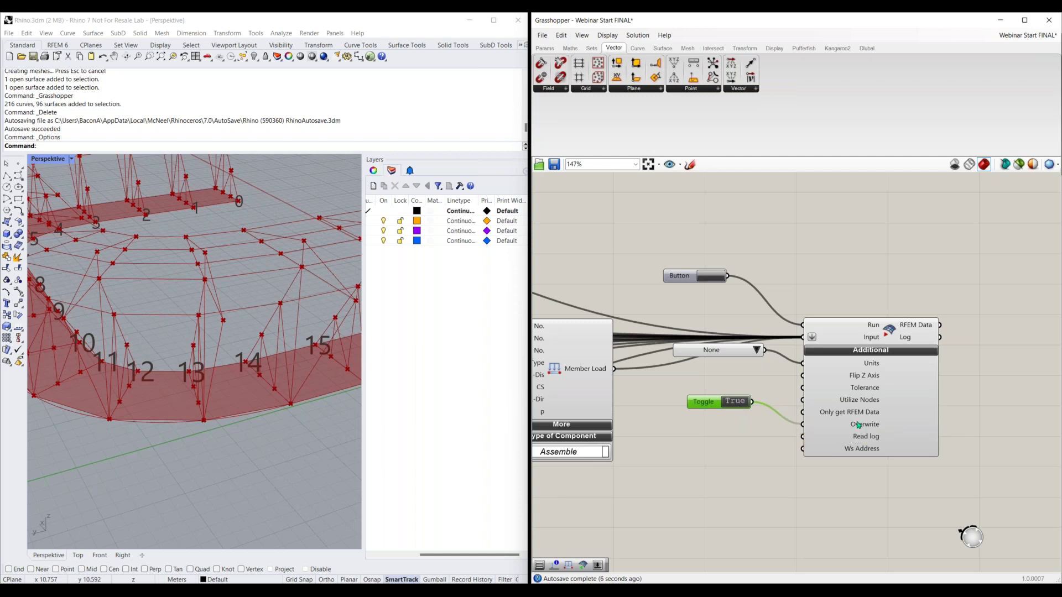
pyautogui.doubleClick(736, 402)
# Step: Locate the prepared Final Export group on the canvas and arrange Grasshopper beside the RFEM window
pyautogui.scroll(-5, 726, 425)
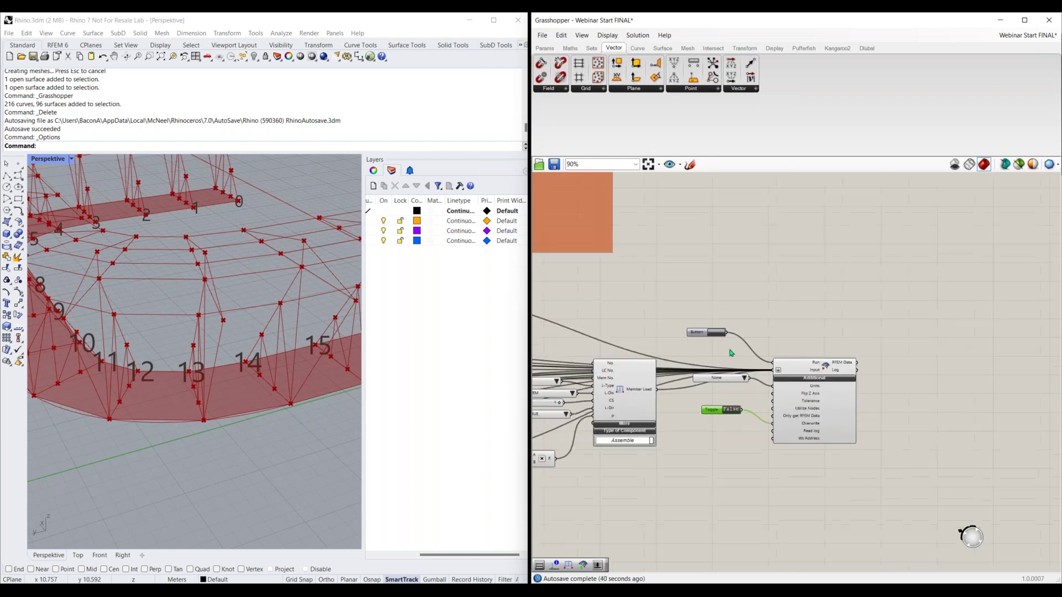
pyautogui.moveTo(770, 254); pyautogui.dragTo(642, 569, button='right')
pyautogui.scroll(-2, 722, 344)
pyautogui.moveTo(721, 344); pyautogui.dragTo(633, 532, button='right')
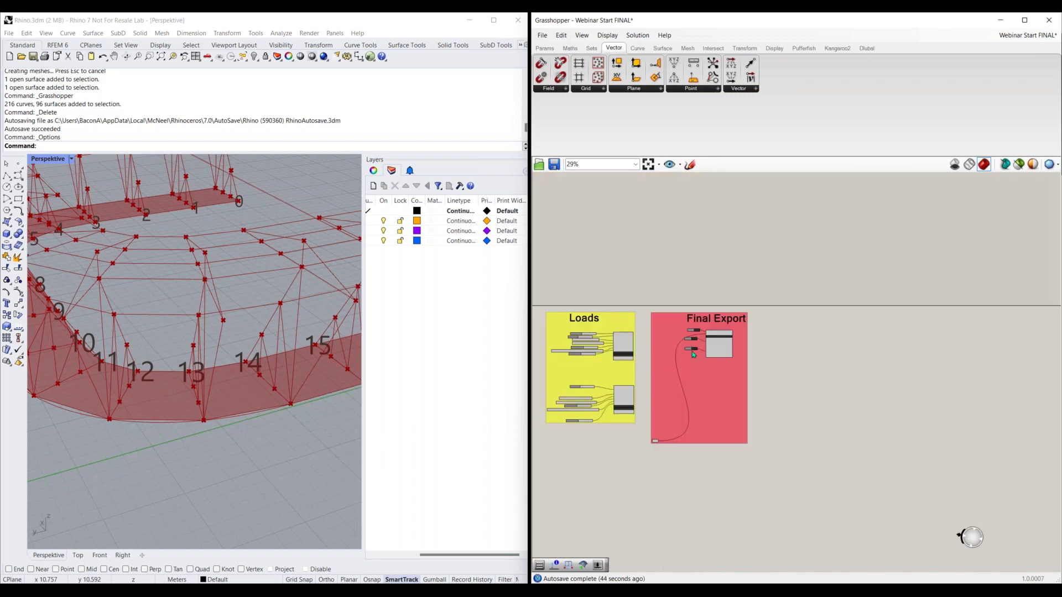
pyautogui.scroll(5, 693, 356)
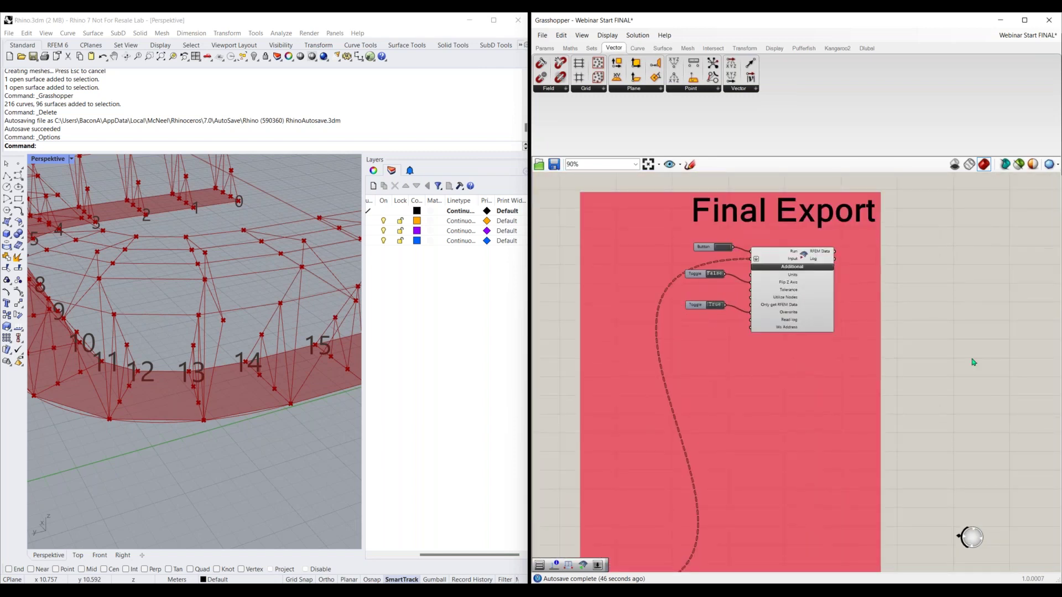
pyautogui.moveTo(938, 46); pyautogui.dragTo(0, 171)
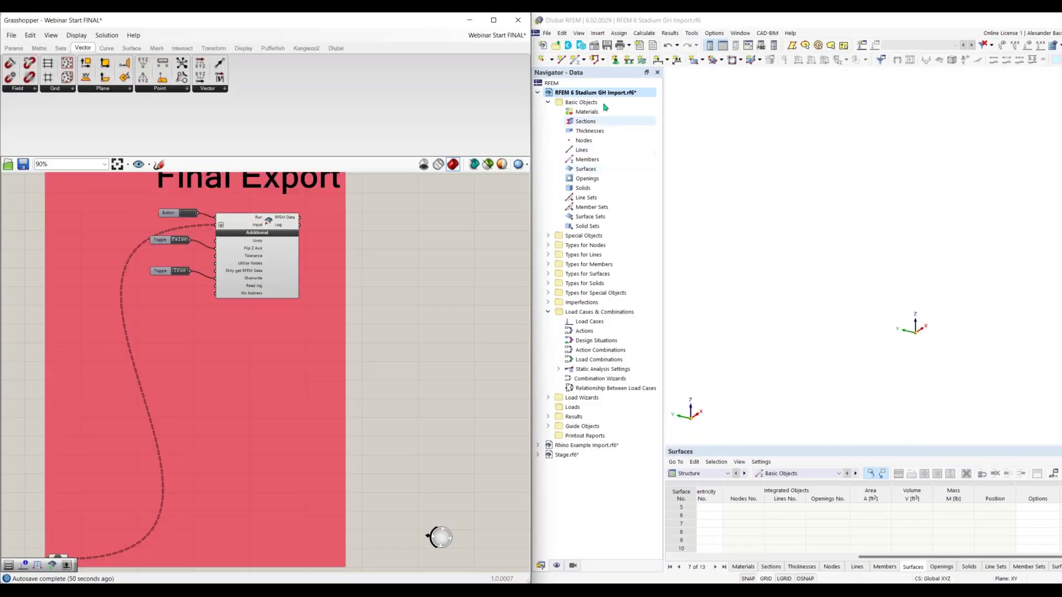
# Step: Try to run the Final Export into the RFEM 6 Stadium GH Import model
pyautogui.click(185, 217)
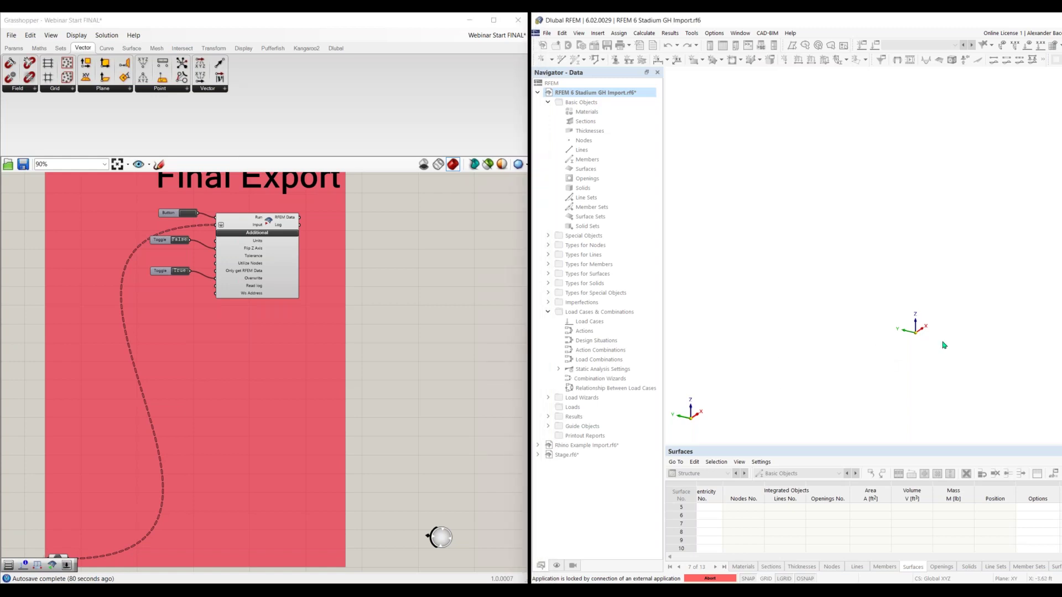
pyautogui.scroll(3, 940, 337)
pyautogui.scroll(5, 891, 343)
pyautogui.moveTo(901, 265); pyautogui.dragTo(863, 299, button='middle')
pyautogui.click(194, 216)
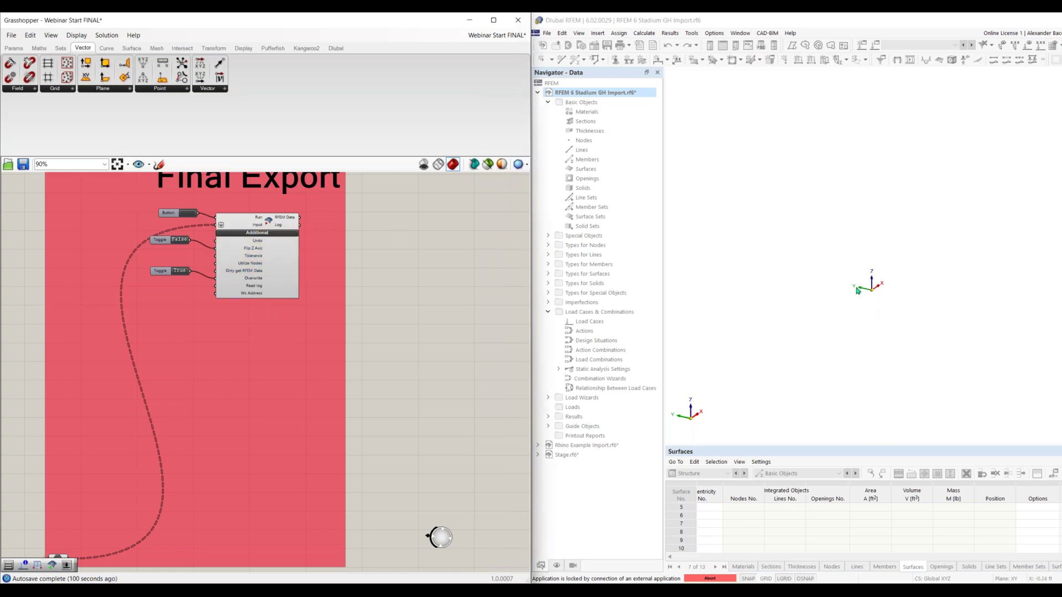
pyautogui.scroll(-2, 859, 291)
pyautogui.scroll(2, 877, 295)
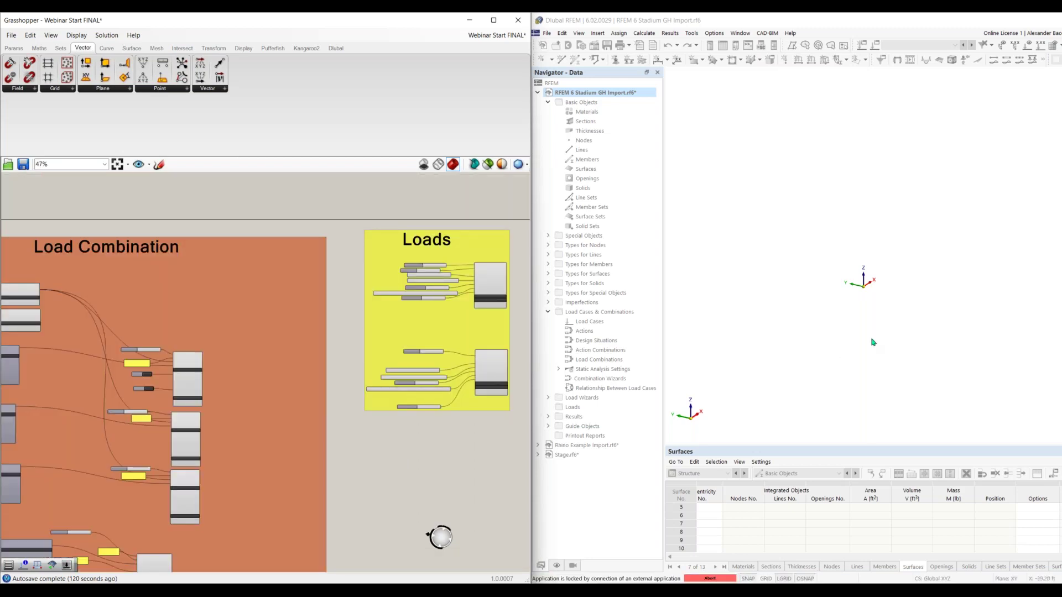
pyautogui.click(867, 321)
pyautogui.scroll(-2, 883, 301)
pyautogui.scroll(3, 883, 301)
# Step: Abort the external application's connection in RFEM and rerun the export from the Final Export group in Grasshopper
pyautogui.click(709, 578)
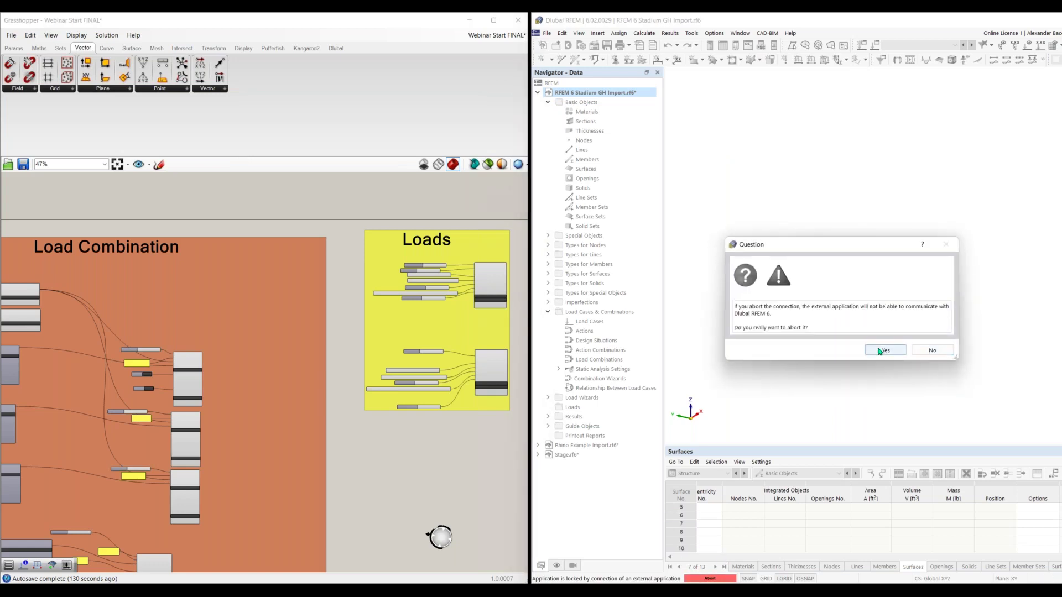
pyautogui.click(881, 350)
pyautogui.moveTo(458, 450); pyautogui.dragTo(314, 473, button='right')
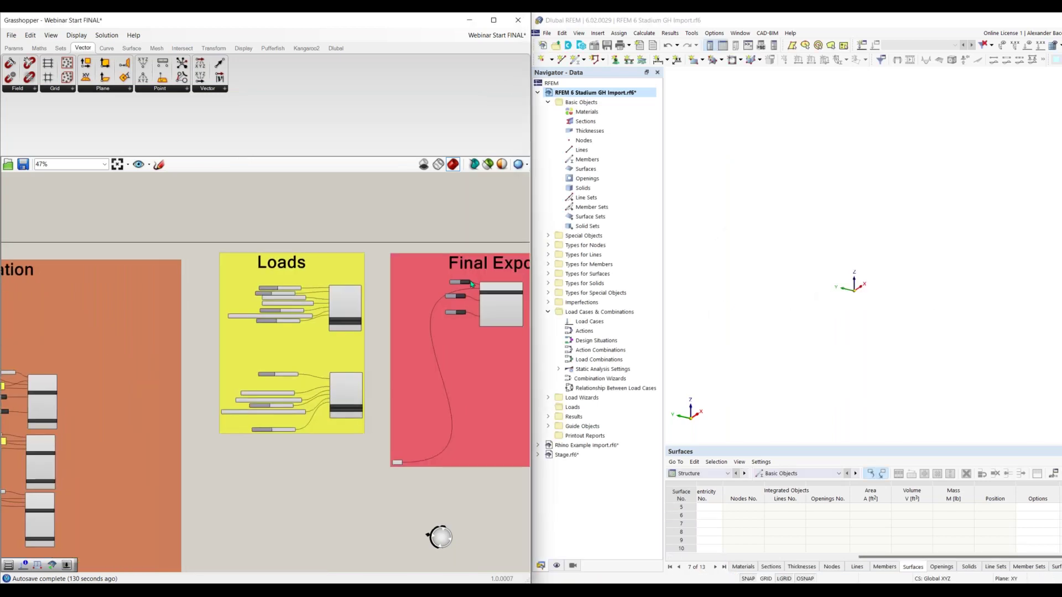
pyautogui.scroll(5, 463, 279)
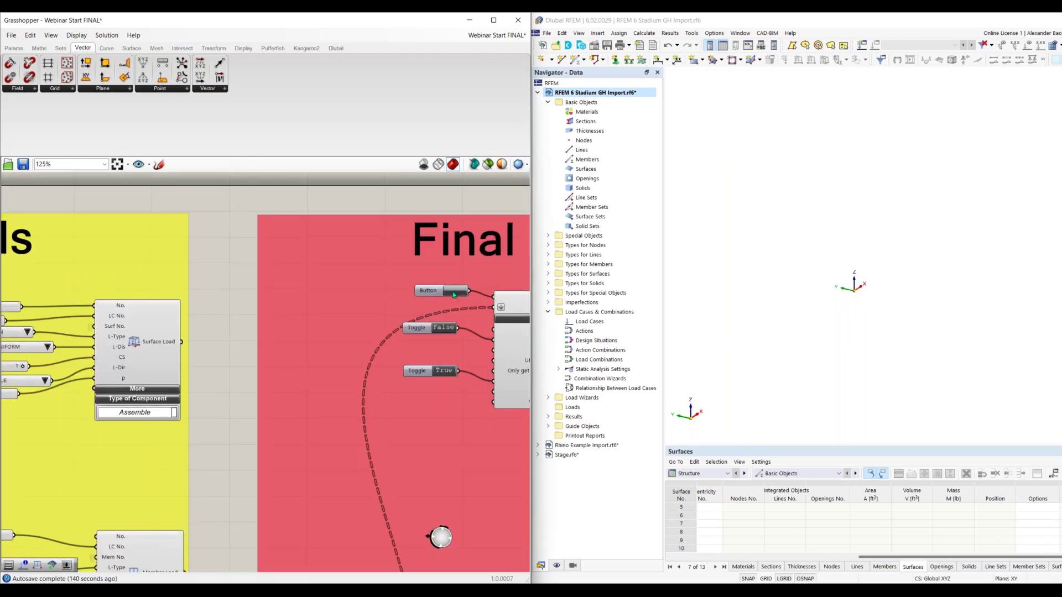
pyautogui.click(453, 295)
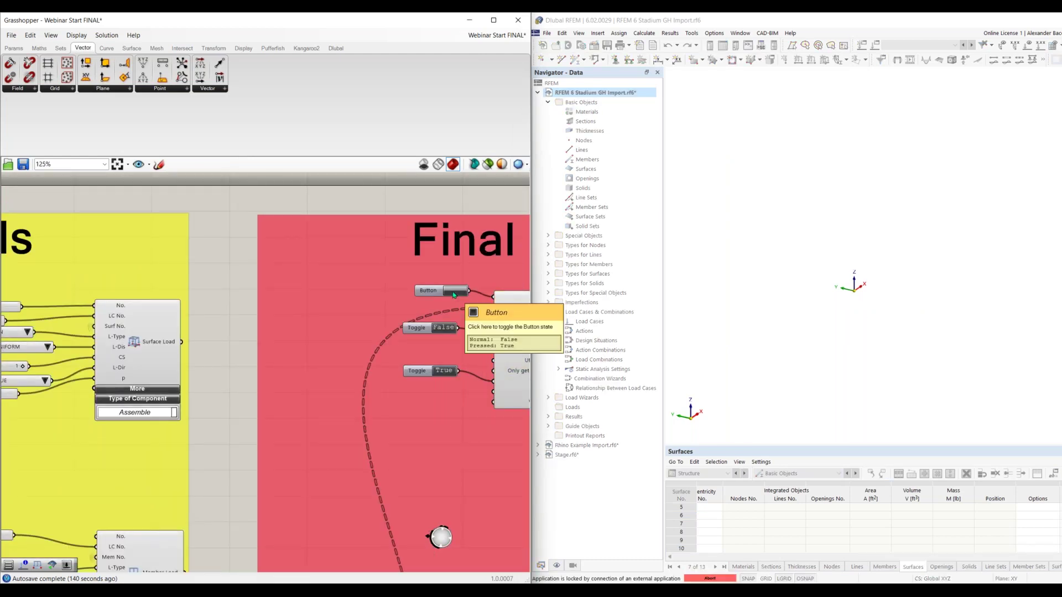
# Step: Examine the Final Export group and trace the wires collected in the relay that feeds the RFEM Export's Input
pyautogui.moveTo(373, 439); pyautogui.dragTo(305, 446, button='right')
pyautogui.scroll(-2, 305, 447)
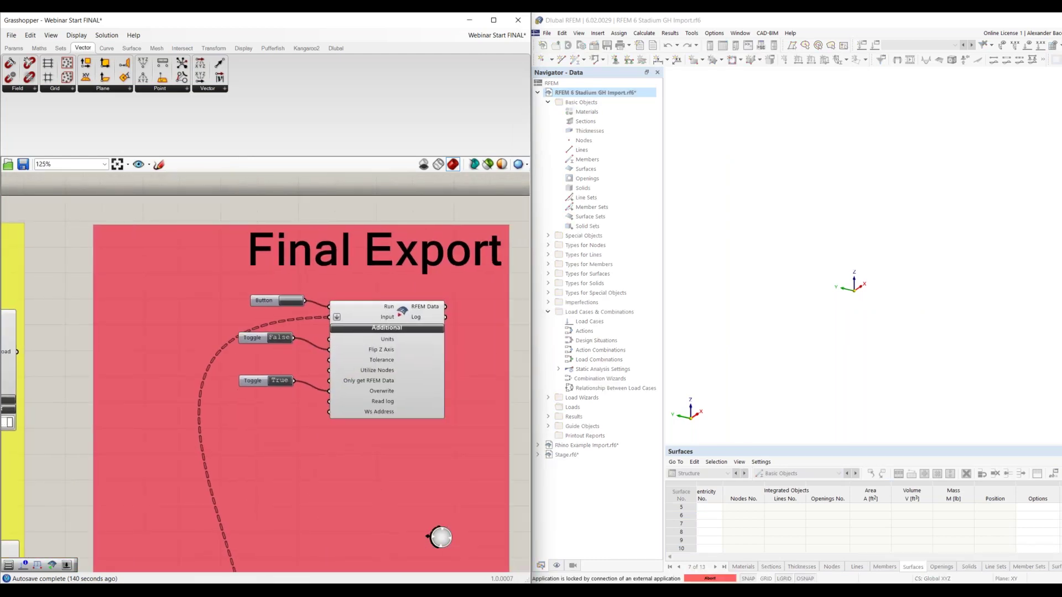
pyautogui.scroll(-3, 337, 393)
pyautogui.moveTo(337, 394); pyautogui.dragTo(450, 221, button='right')
pyautogui.moveTo(317, 427); pyautogui.dragTo(377, 340, button='right')
pyautogui.click(406, 355)
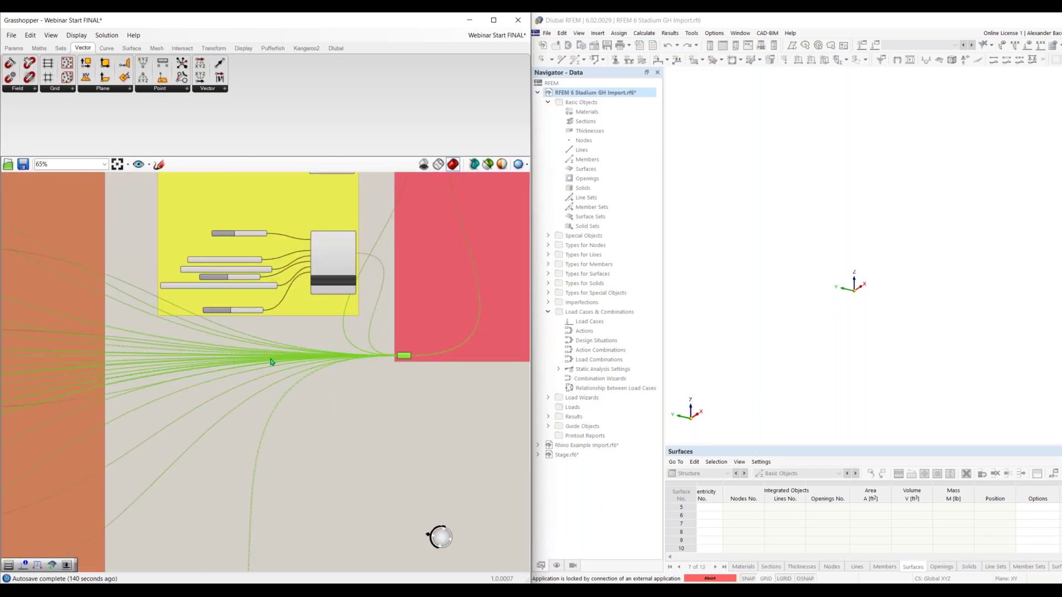
pyautogui.moveTo(479, 364); pyautogui.dragTo(518, 370, button='right')
pyautogui.moveTo(127, 394); pyautogui.dragTo(213, 373, button='right')
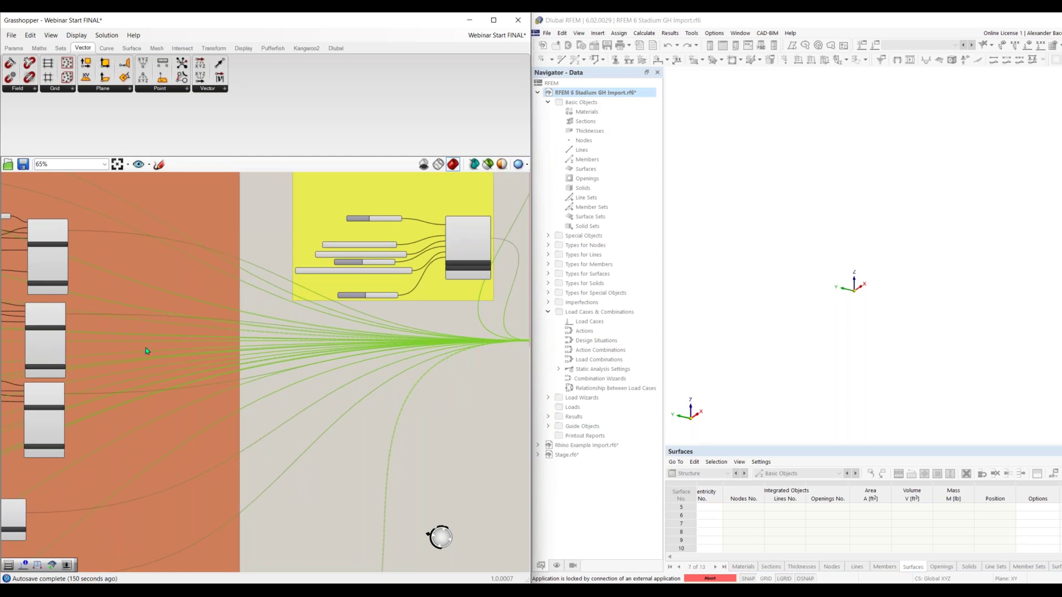
pyautogui.scroll(-3, 146, 348)
pyautogui.scroll(-2, 146, 350)
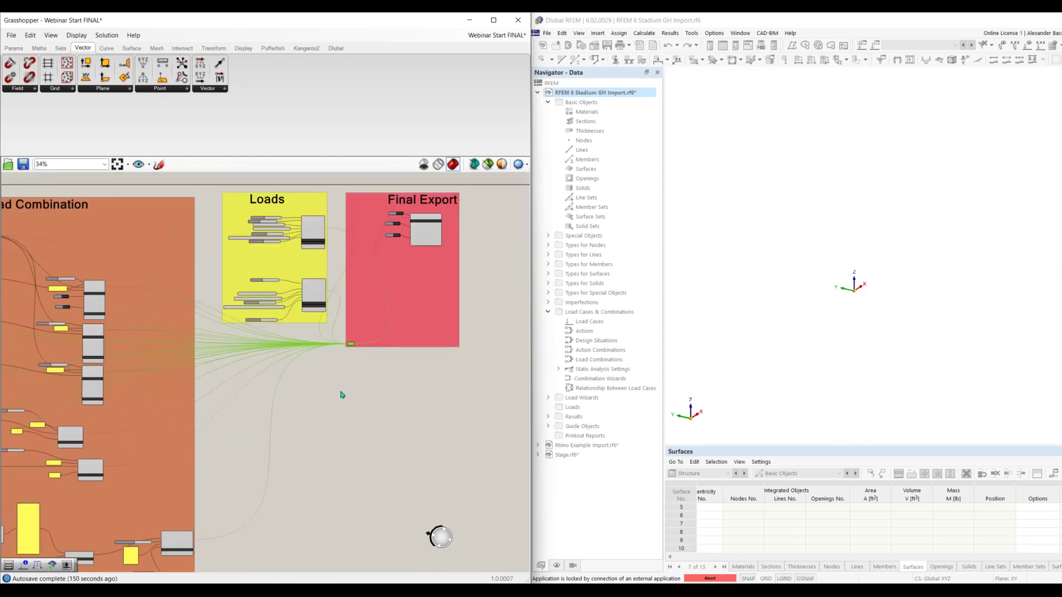
# Step: Look over the finished definition from the Load Combination group back to GH-Geometry while the export runs into RFEM
pyautogui.moveTo(341, 393); pyautogui.dragTo(428, 317, button='right')
pyautogui.moveTo(368, 355); pyautogui.dragTo(431, 282, button='right')
pyautogui.moveTo(237, 536); pyautogui.dragTo(348, 441, button='right')
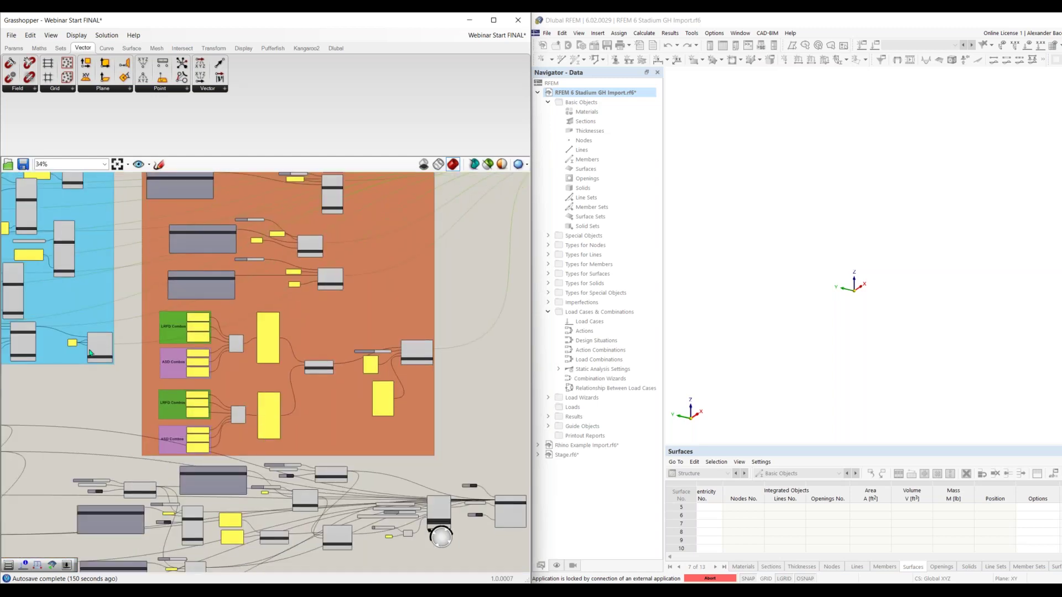
pyautogui.moveTo(141, 397); pyautogui.dragTo(364, 477, button='right')
pyautogui.moveTo(249, 350); pyautogui.dragTo(352, 409, button='right')
pyautogui.moveTo(136, 424); pyautogui.dragTo(215, 274, button='right')
pyautogui.moveTo(176, 422); pyautogui.dragTo(240, 310, button='right')
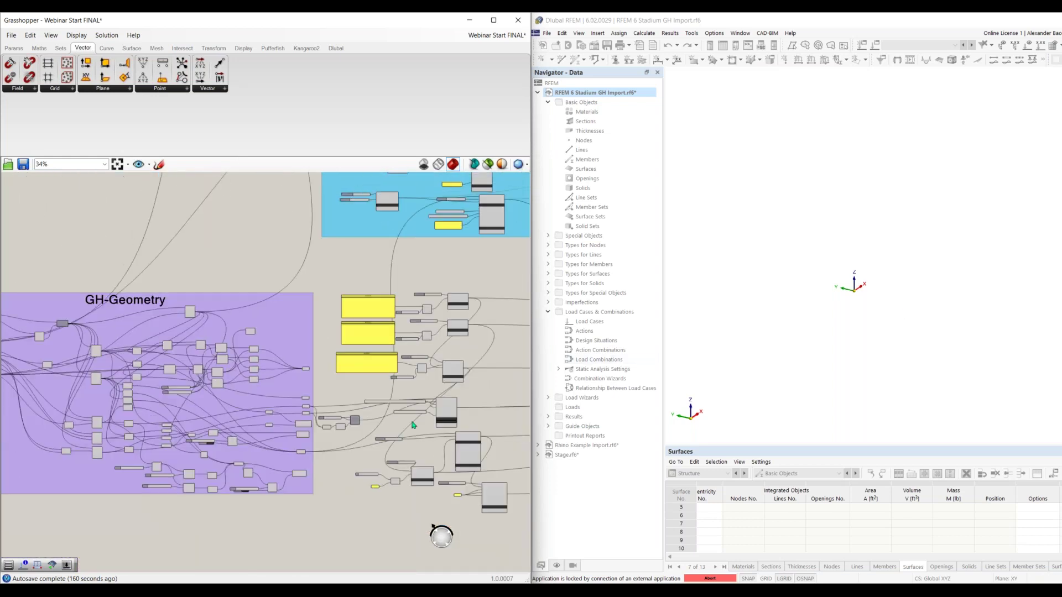
pyautogui.moveTo(352, 459); pyautogui.dragTo(290, 466, button='right')
pyautogui.moveTo(434, 400); pyautogui.dragTo(331, 467, button='right')
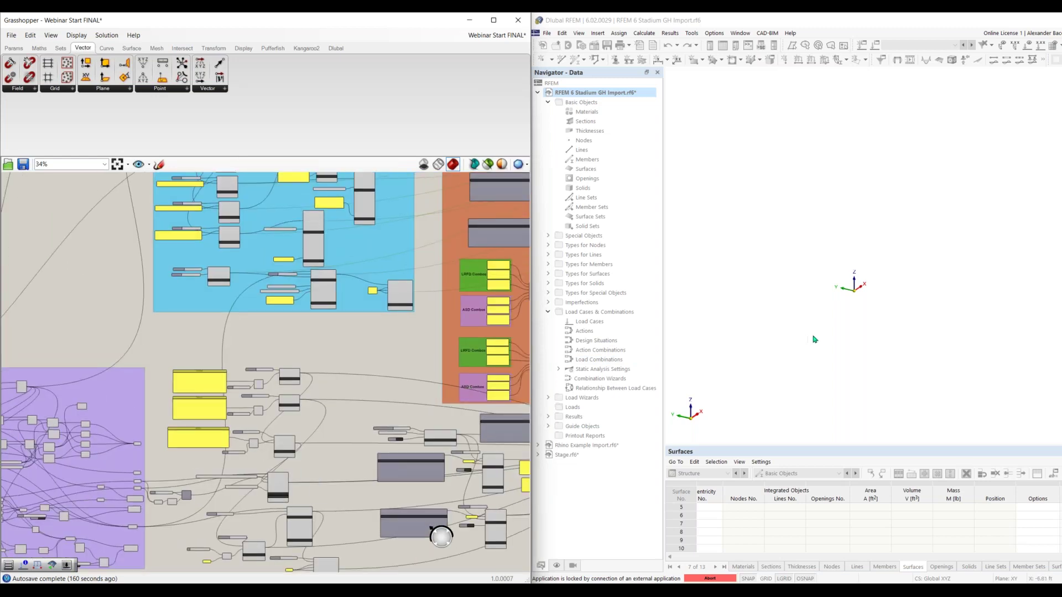
pyautogui.click(762, 256)
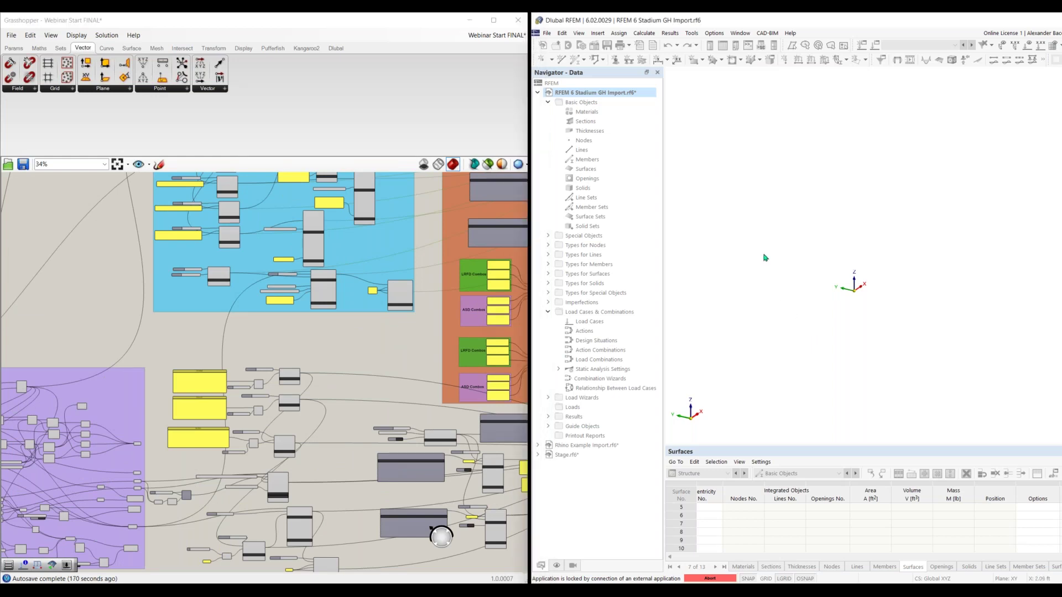
# Step: Abort the external application's connection in RFEM, and undo and redo the import to load the transferred model
pyautogui.click(710, 578)
pyautogui.click(885, 350)
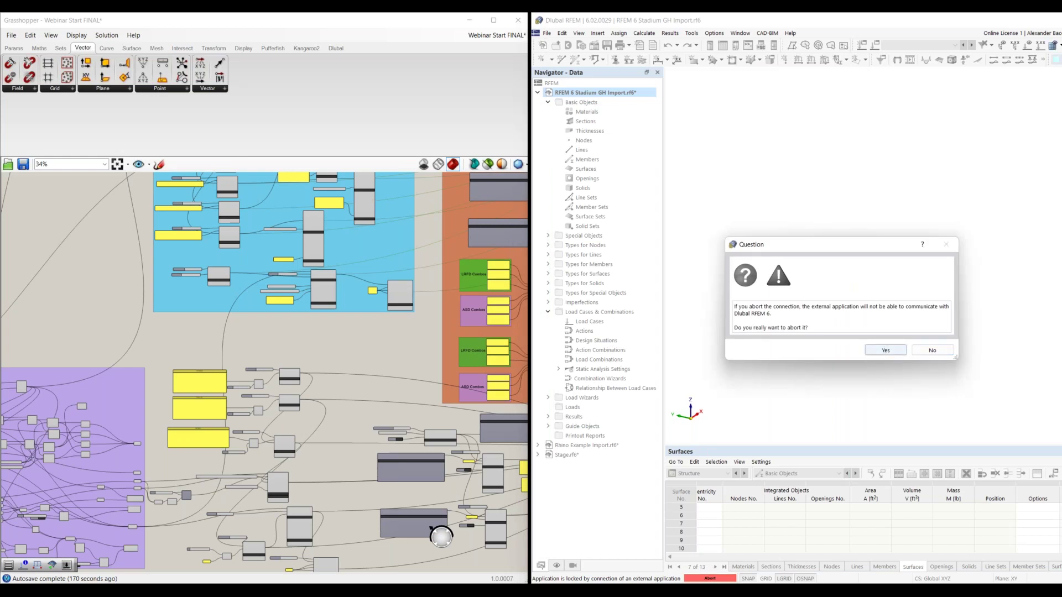
pyautogui.click(668, 47)
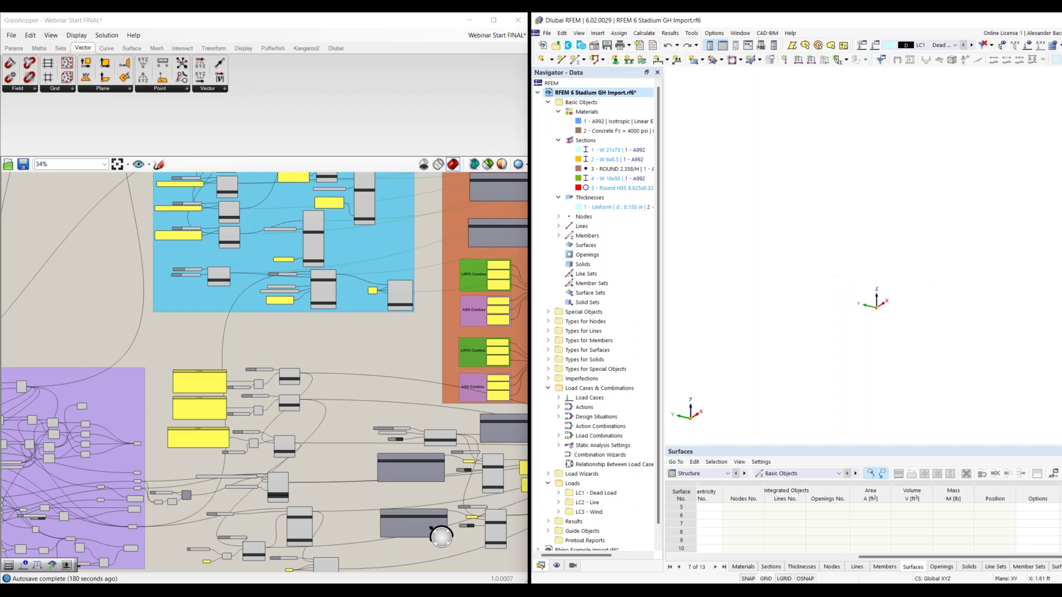
pyautogui.click(669, 47)
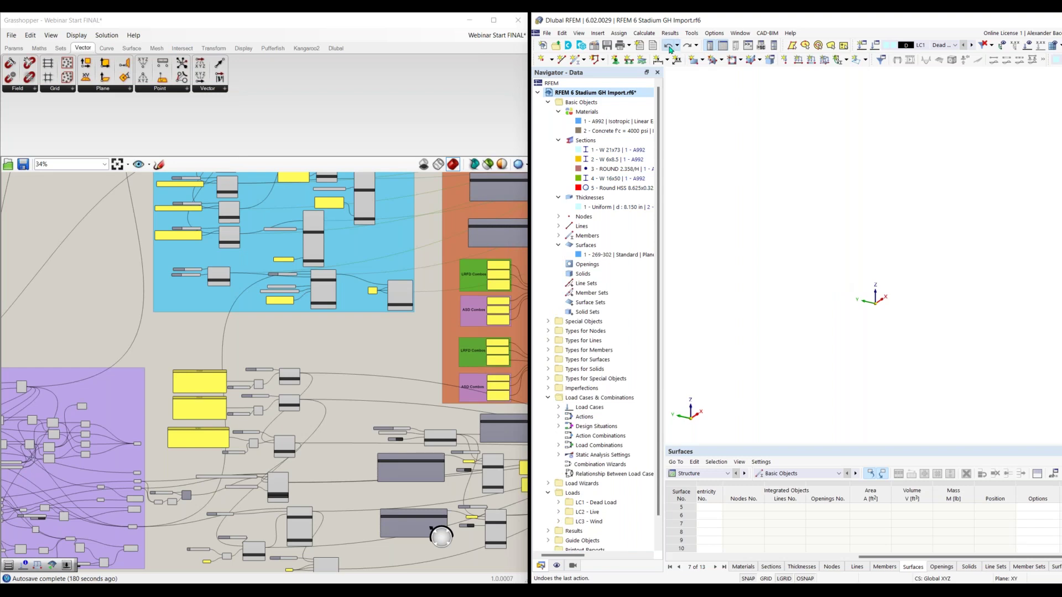
pyautogui.click(670, 48)
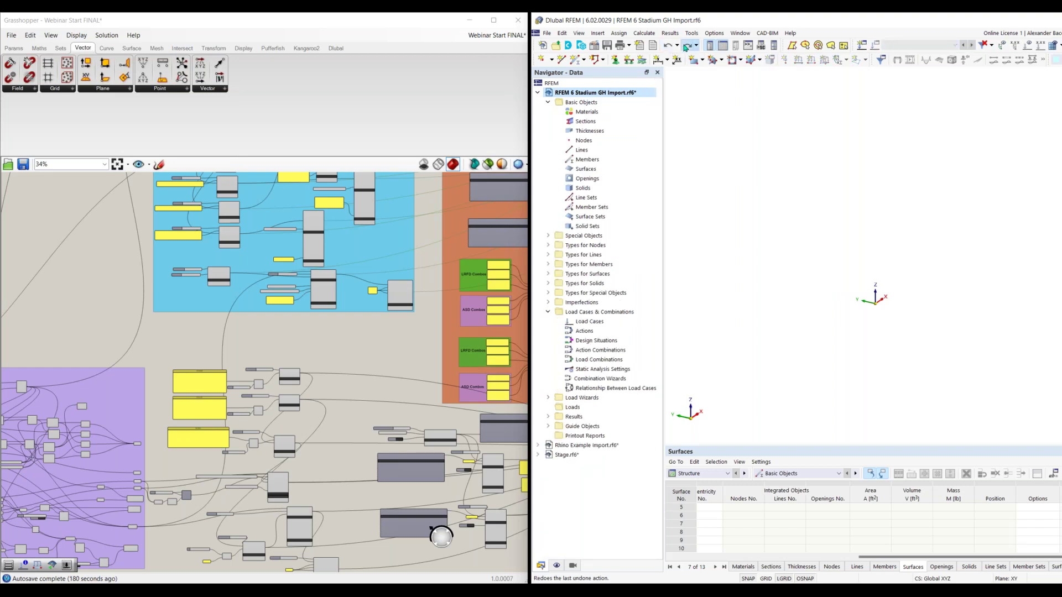
pyautogui.click(685, 48)
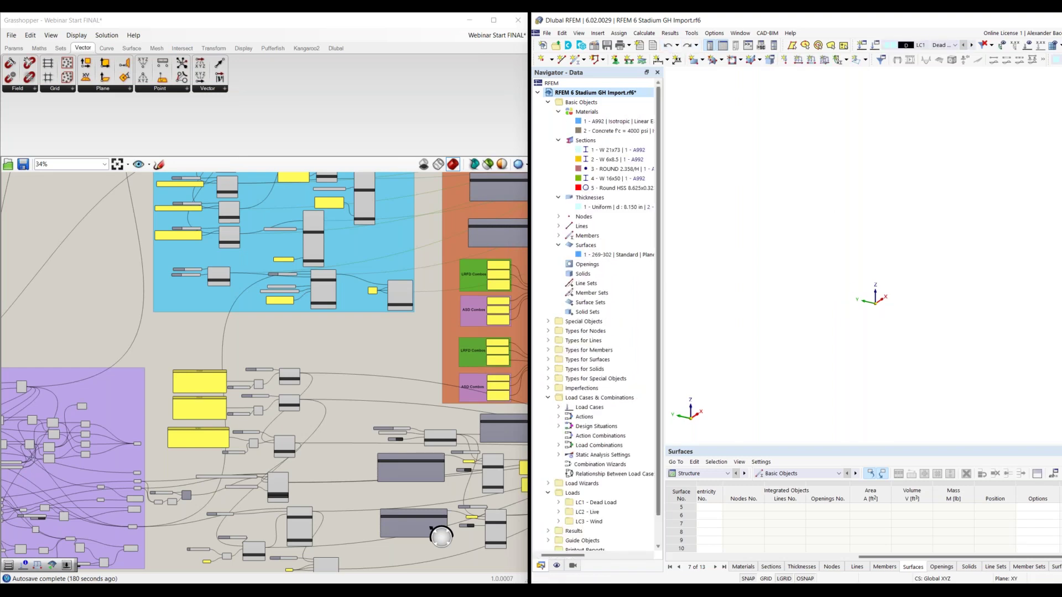
# Step: Inspect the imported grandstand frame, bottom plate and supports from several angles in the RFEM model view
pyautogui.scroll(-8, 813, 355)
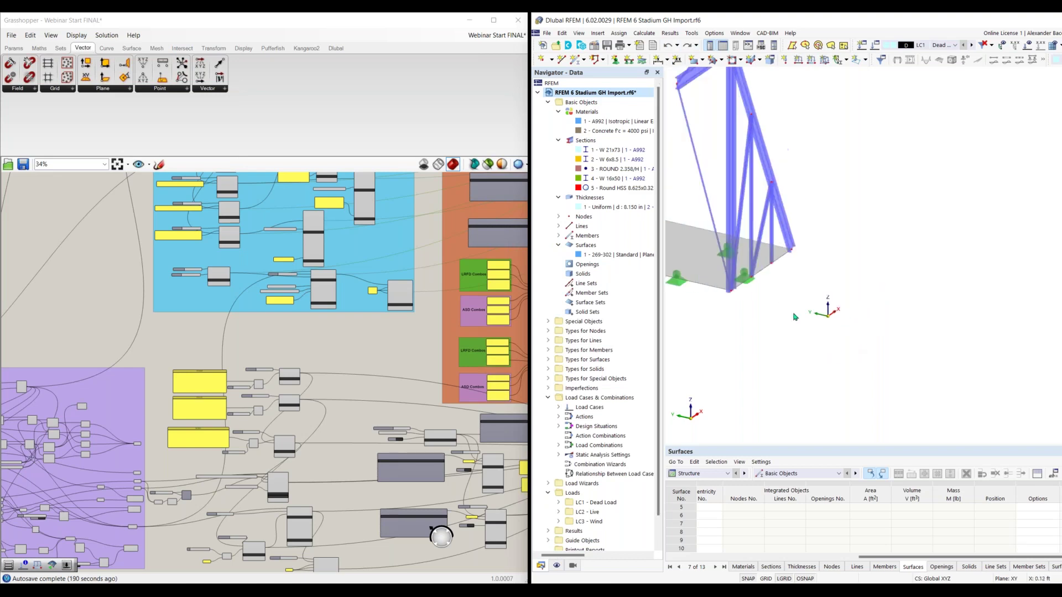
pyautogui.moveTo(798, 282); pyautogui.dragTo(831, 360, button='middle')
pyautogui.moveTo(831, 360); pyautogui.dragTo(777, 310, button='right')
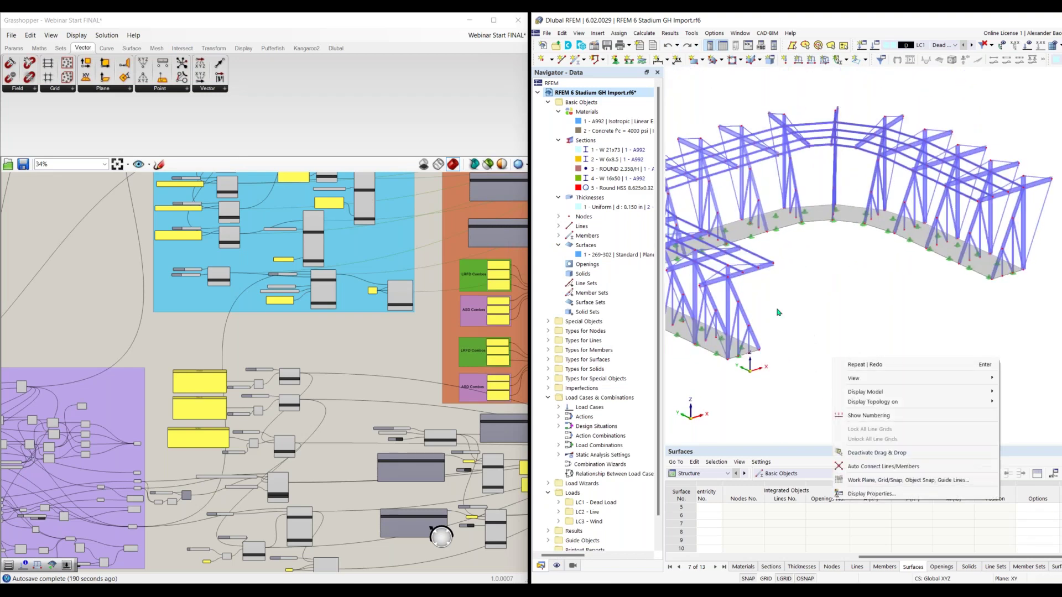
pyautogui.keyDown('ctrl'); pyautogui.moveTo(777, 310); pyautogui.dragTo(777, 274, button='middle'); pyautogui.keyUp('ctrl')
pyautogui.scroll(-2, 878, 289)
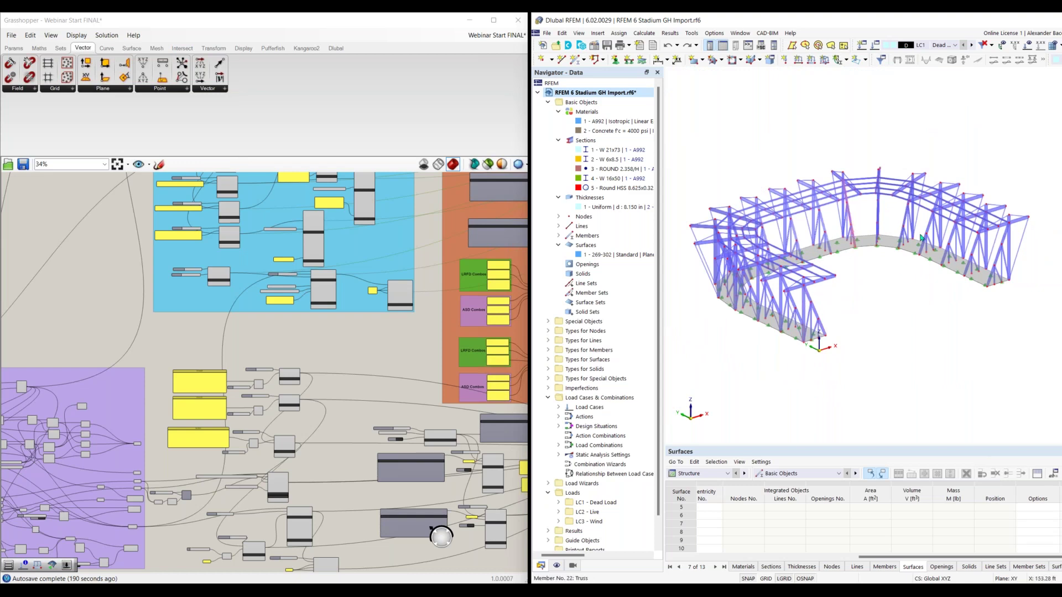
pyautogui.scroll(2, 830, 277)
pyautogui.moveTo(834, 285); pyautogui.dragTo(887, 282, button='middle')
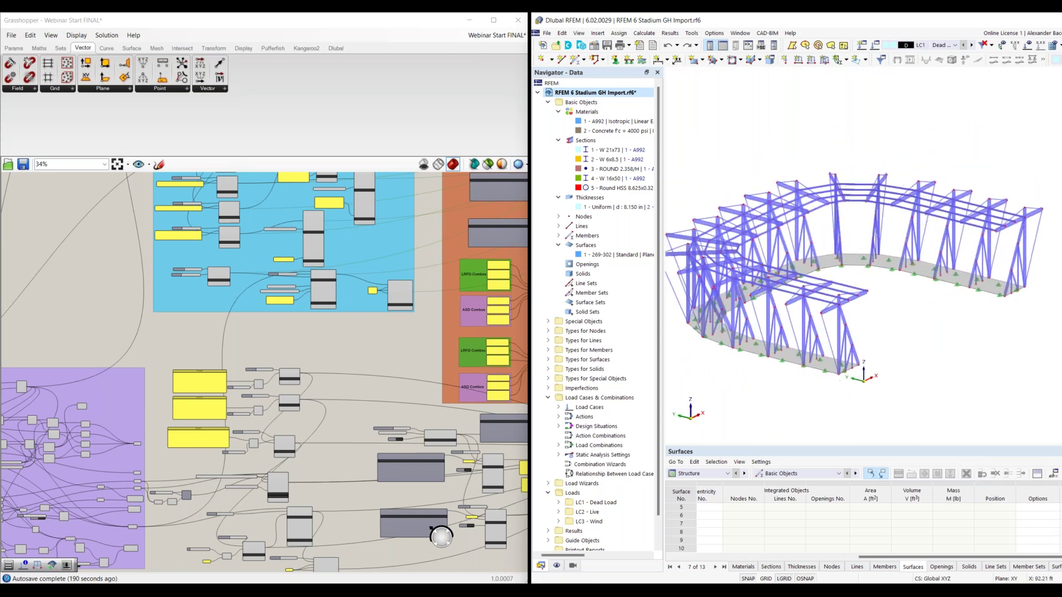
# Step: Review the imported load cases and combinations, and highlight the members that use the A992 material
pyautogui.click(935, 46)
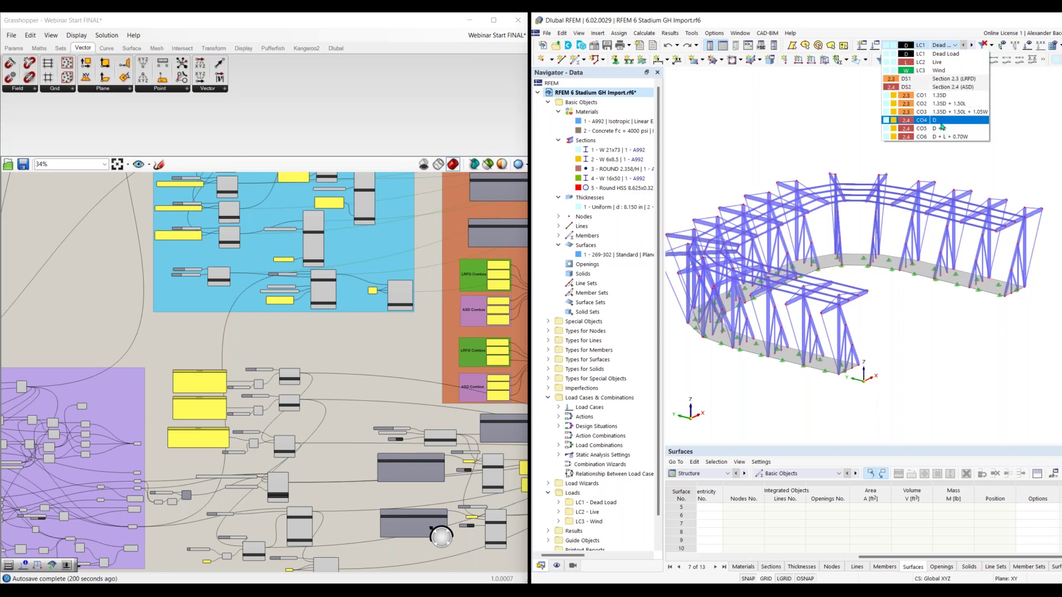
pyautogui.click(606, 124)
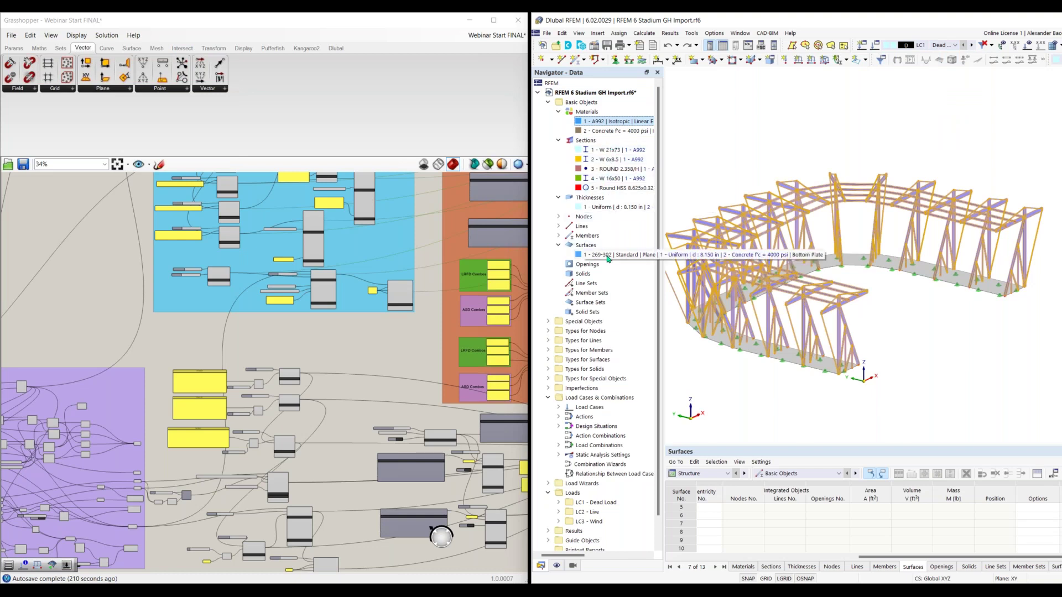
pyautogui.scroll(2, 835, 327)
pyautogui.keyDown('ctrl'); pyautogui.moveTo(899, 310); pyautogui.dragTo(877, 292, button='middle'); pyautogui.keyUp('ctrl')
pyautogui.scroll(-2, 383, 343)
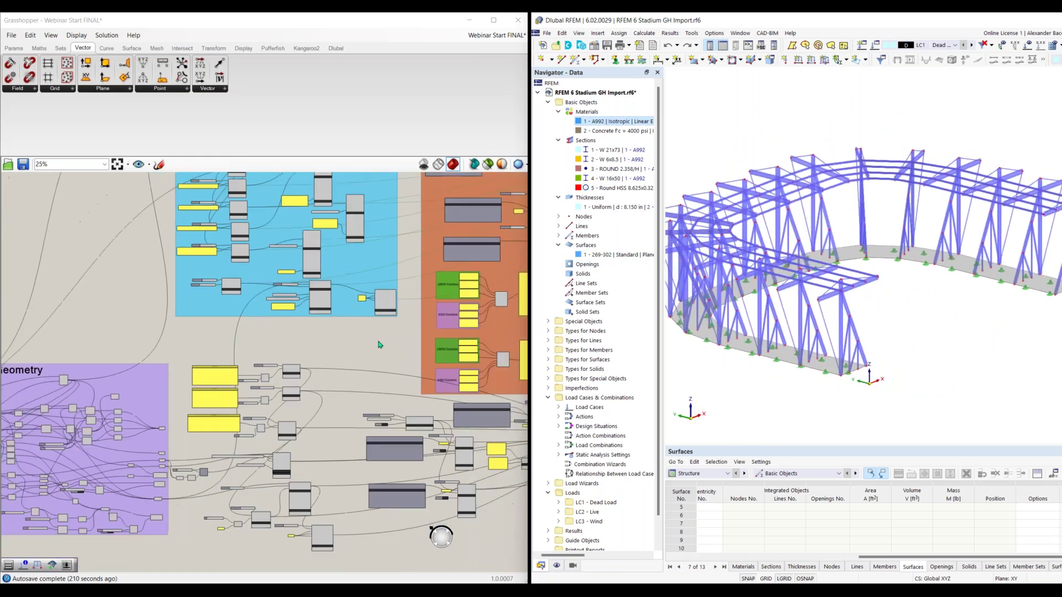
pyautogui.moveTo(368, 354); pyautogui.dragTo(283, 416, button='right')
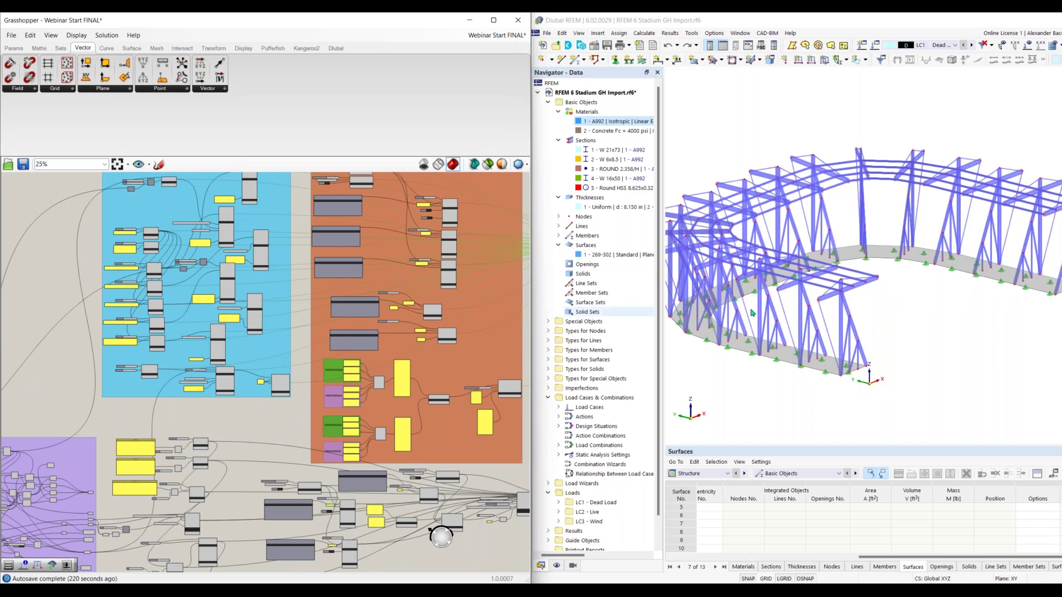
pyautogui.scroll(-1, 915, 314)
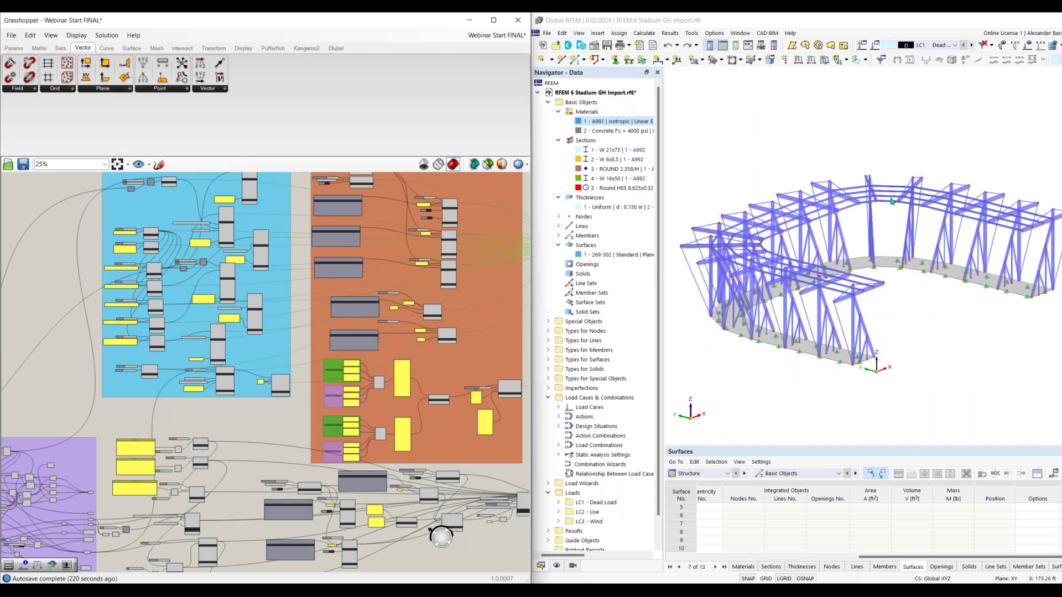
# Step: Turn on the load display and step through the load cases, returning to LC2 - Live to examine its member loads
pyautogui.click(1028, 45)
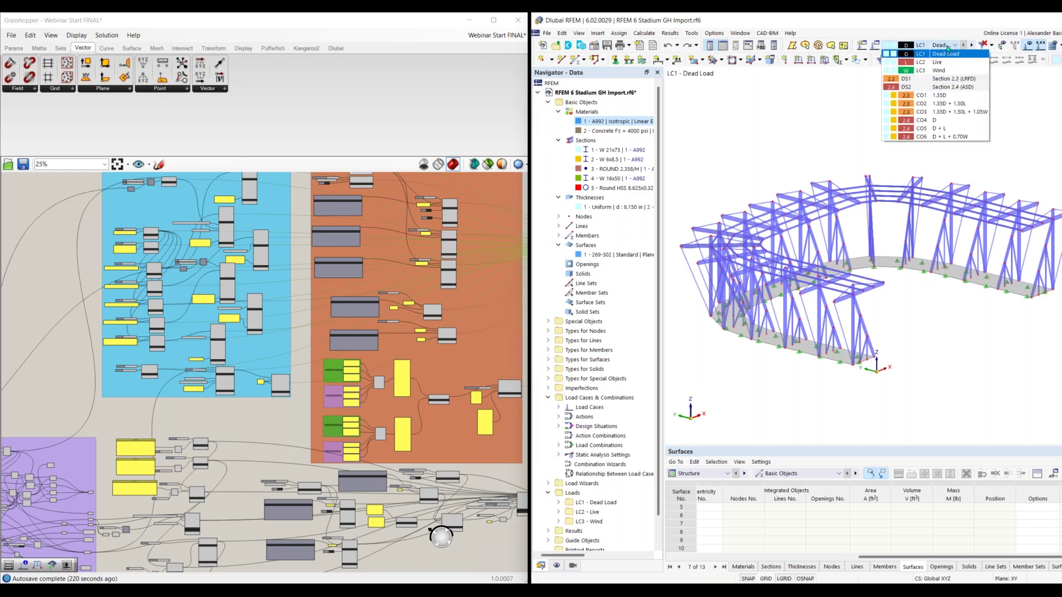
pyautogui.click(972, 45)
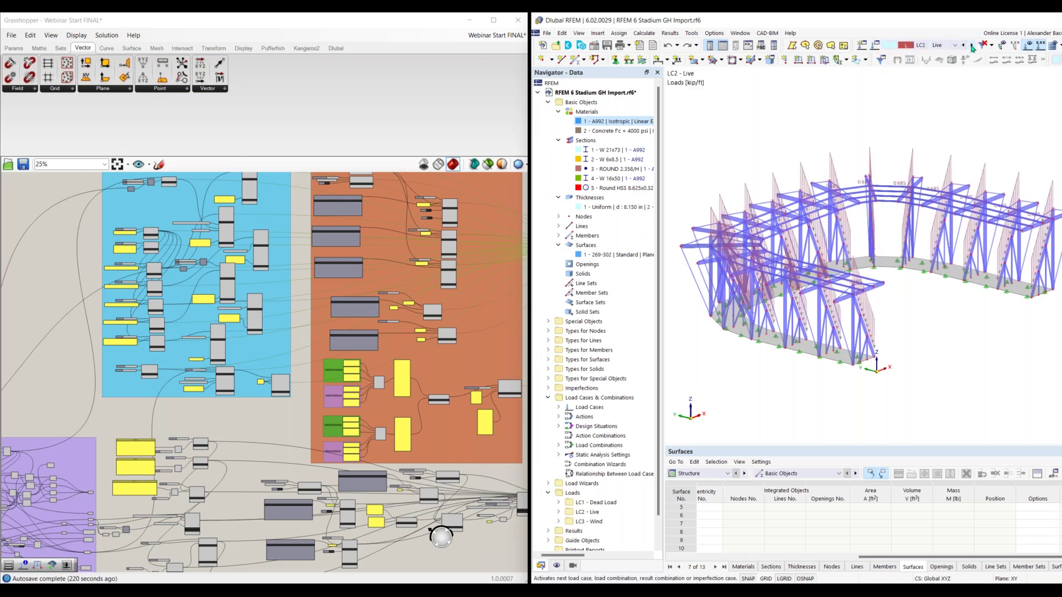
pyautogui.click(971, 45)
pyautogui.click(963, 46)
pyautogui.scroll(5, 913, 327)
pyautogui.scroll(-5, 914, 327)
pyautogui.moveTo(904, 326); pyautogui.dragTo(882, 322, button='middle')
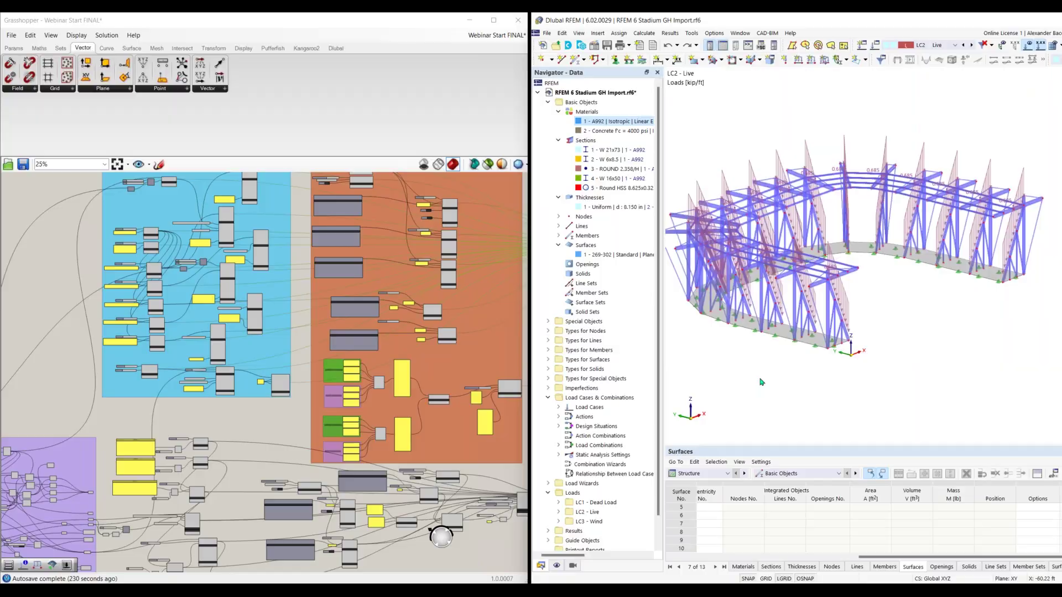
# Step: Switch to the running PowerPoint slide show and advance it to the short-term items of the Future Developments slide
pyautogui.press('super+Tab')
pyautogui.click(562, 381)
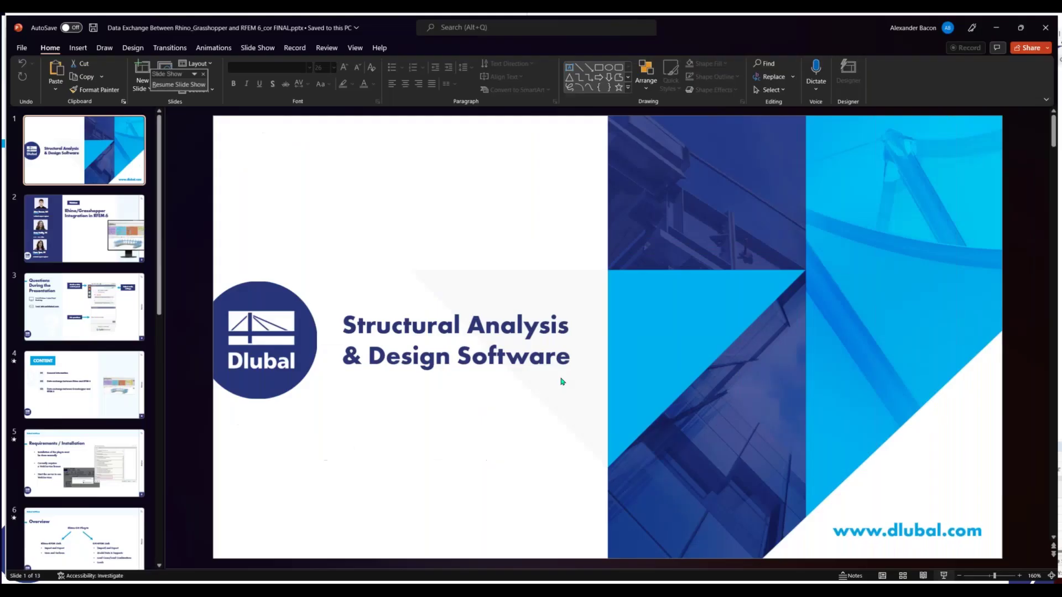
pyautogui.press('super+Tab')
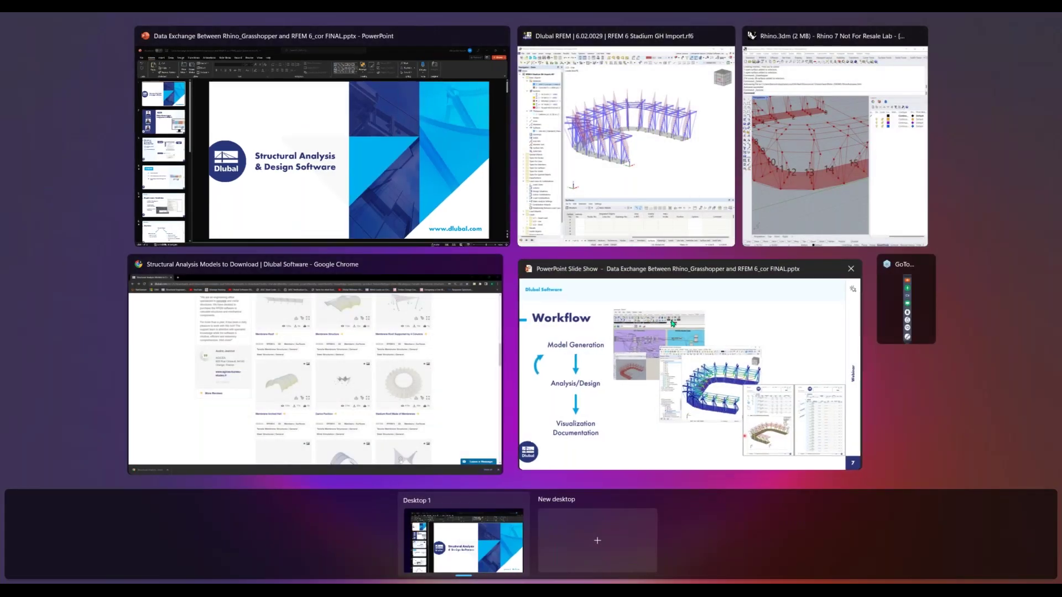
pyautogui.click(672, 324)
pyautogui.click(913, 296)
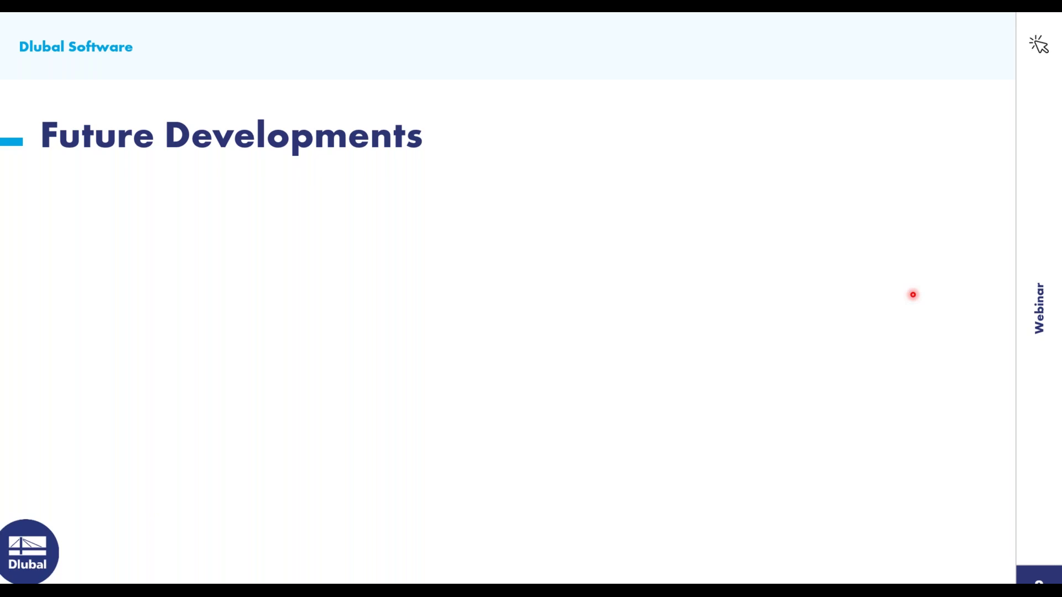
pyautogui.click(912, 295)
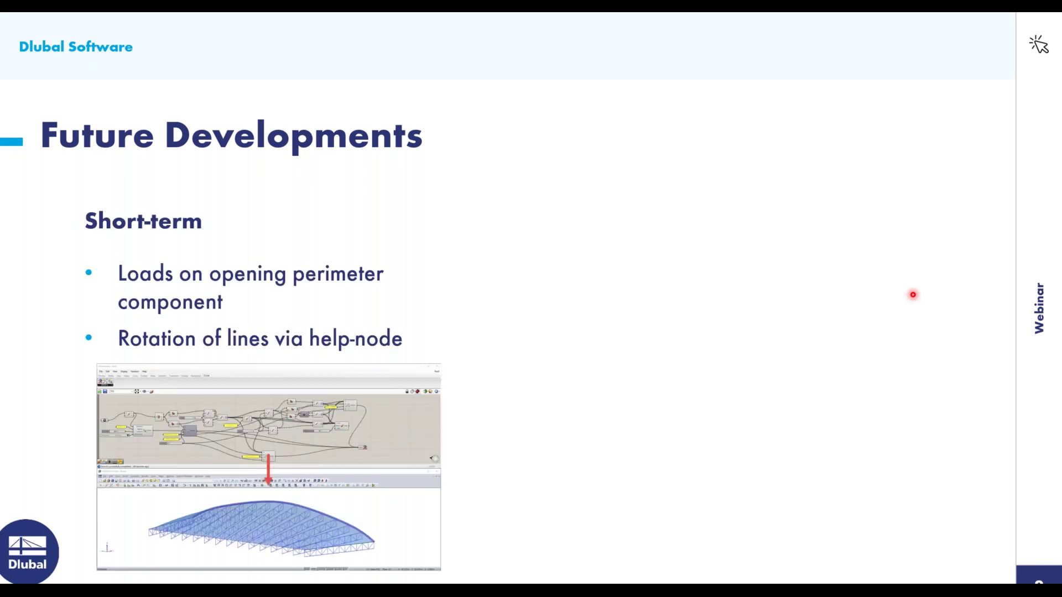